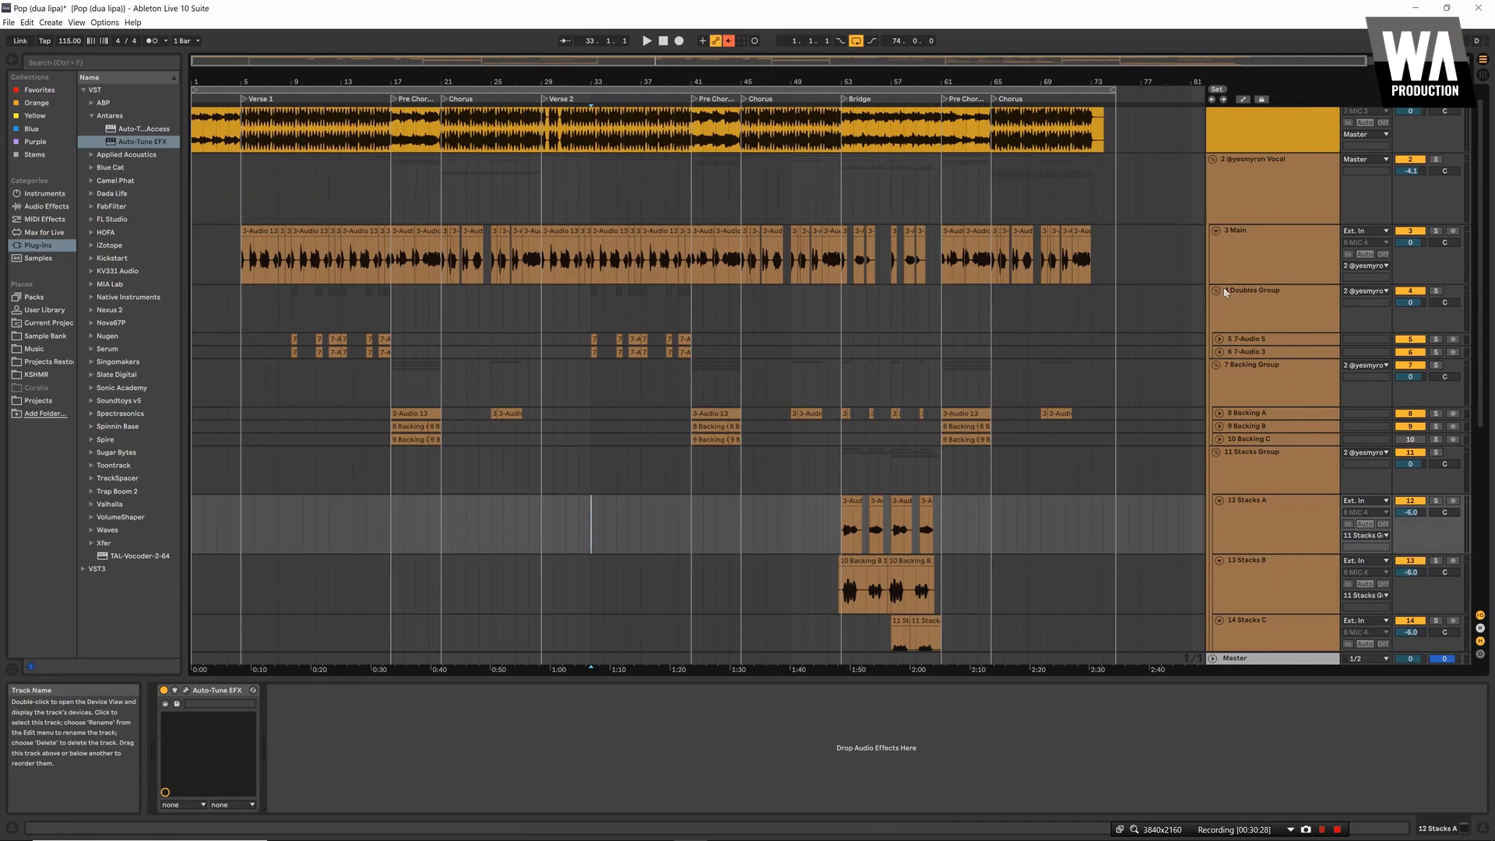
Select the vocal group track, inspect the Delay A chain in its VOX Effects rack, and delete the whole rack
click(1228, 191)
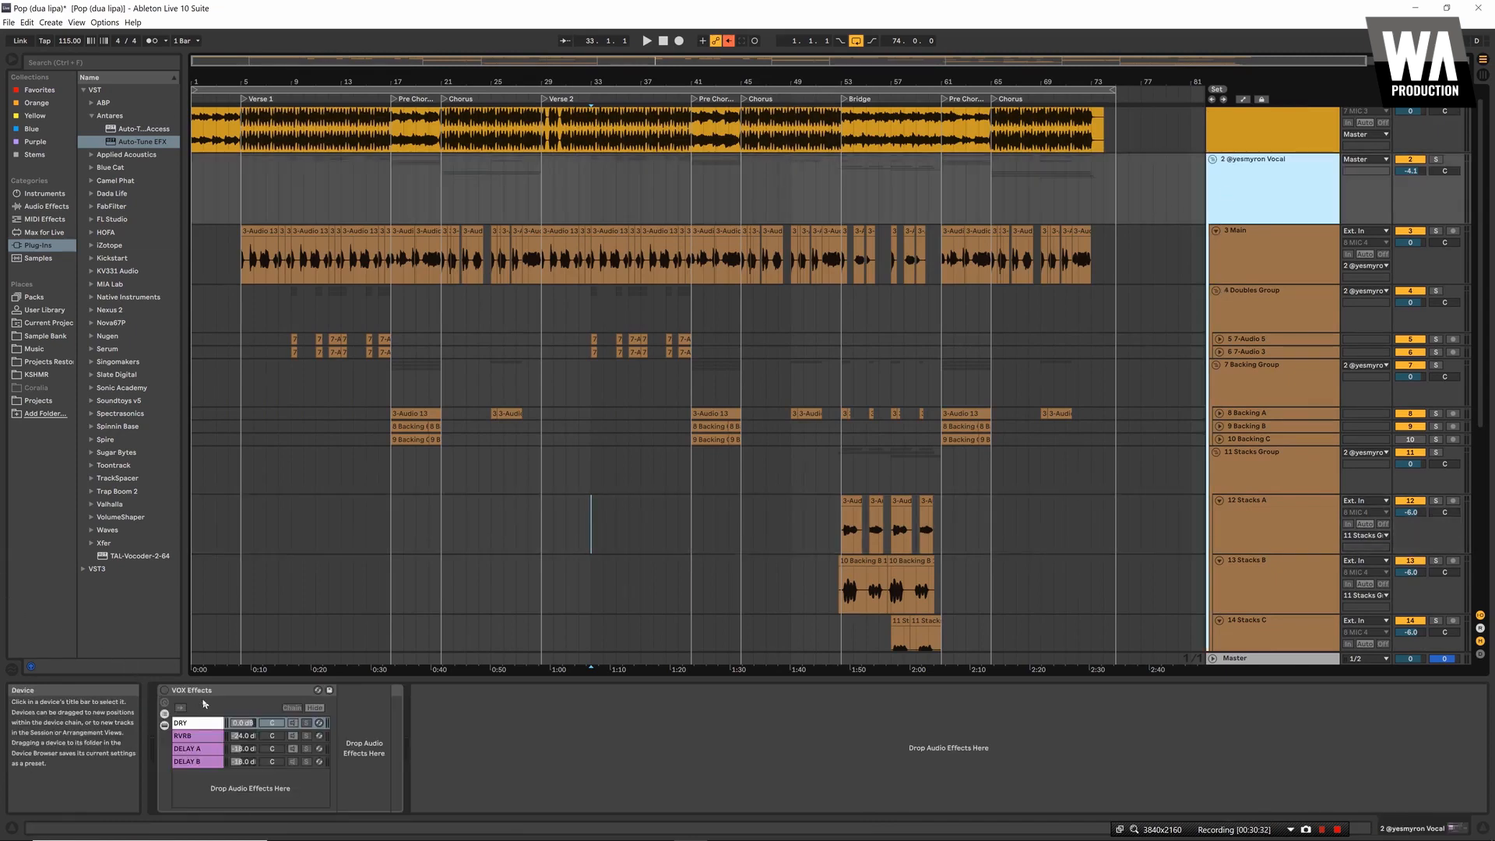
click(199, 750)
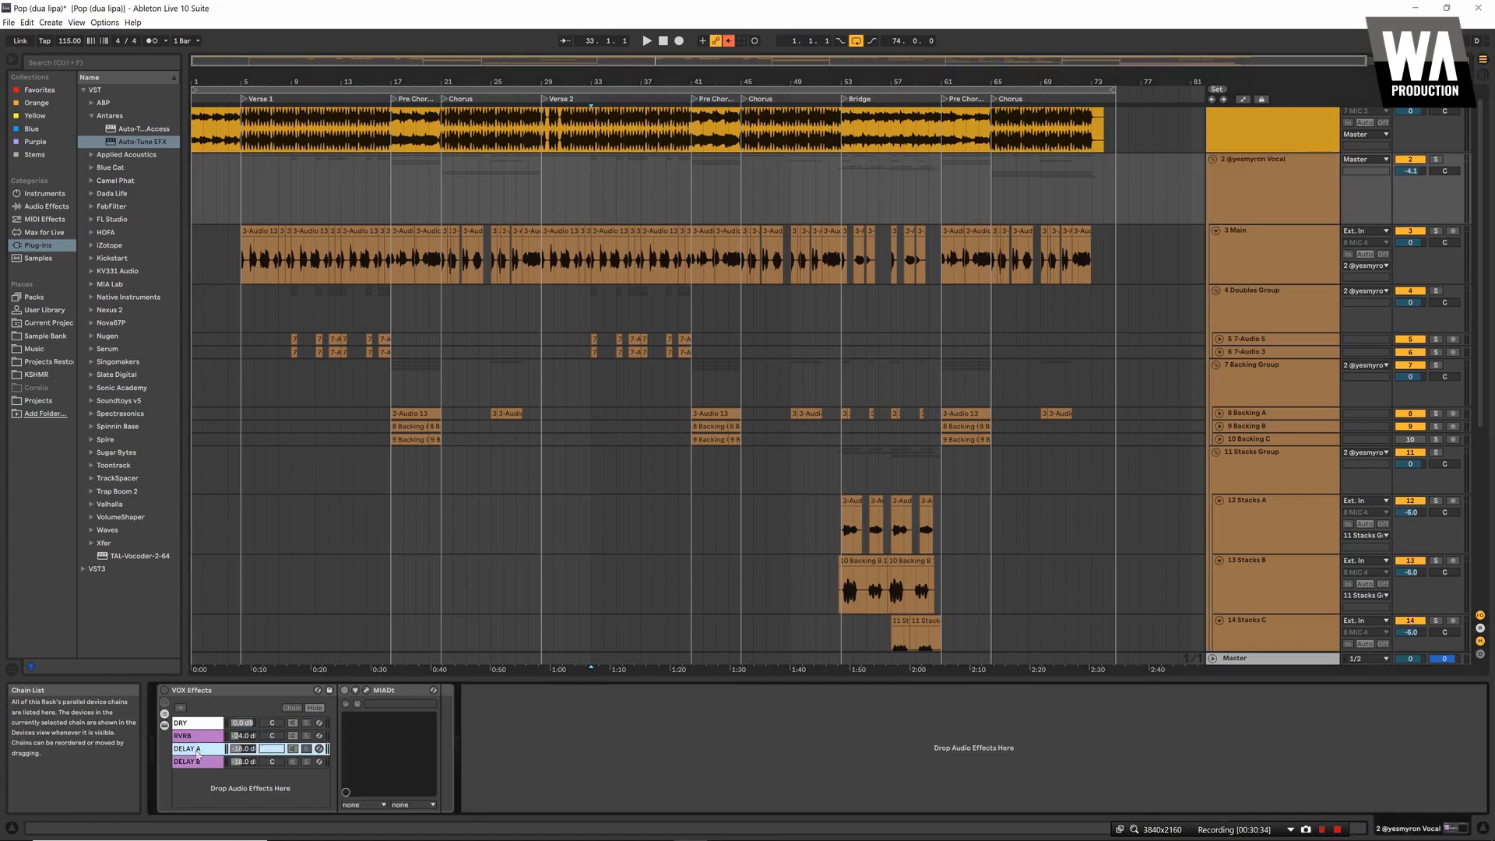
click(520, 745)
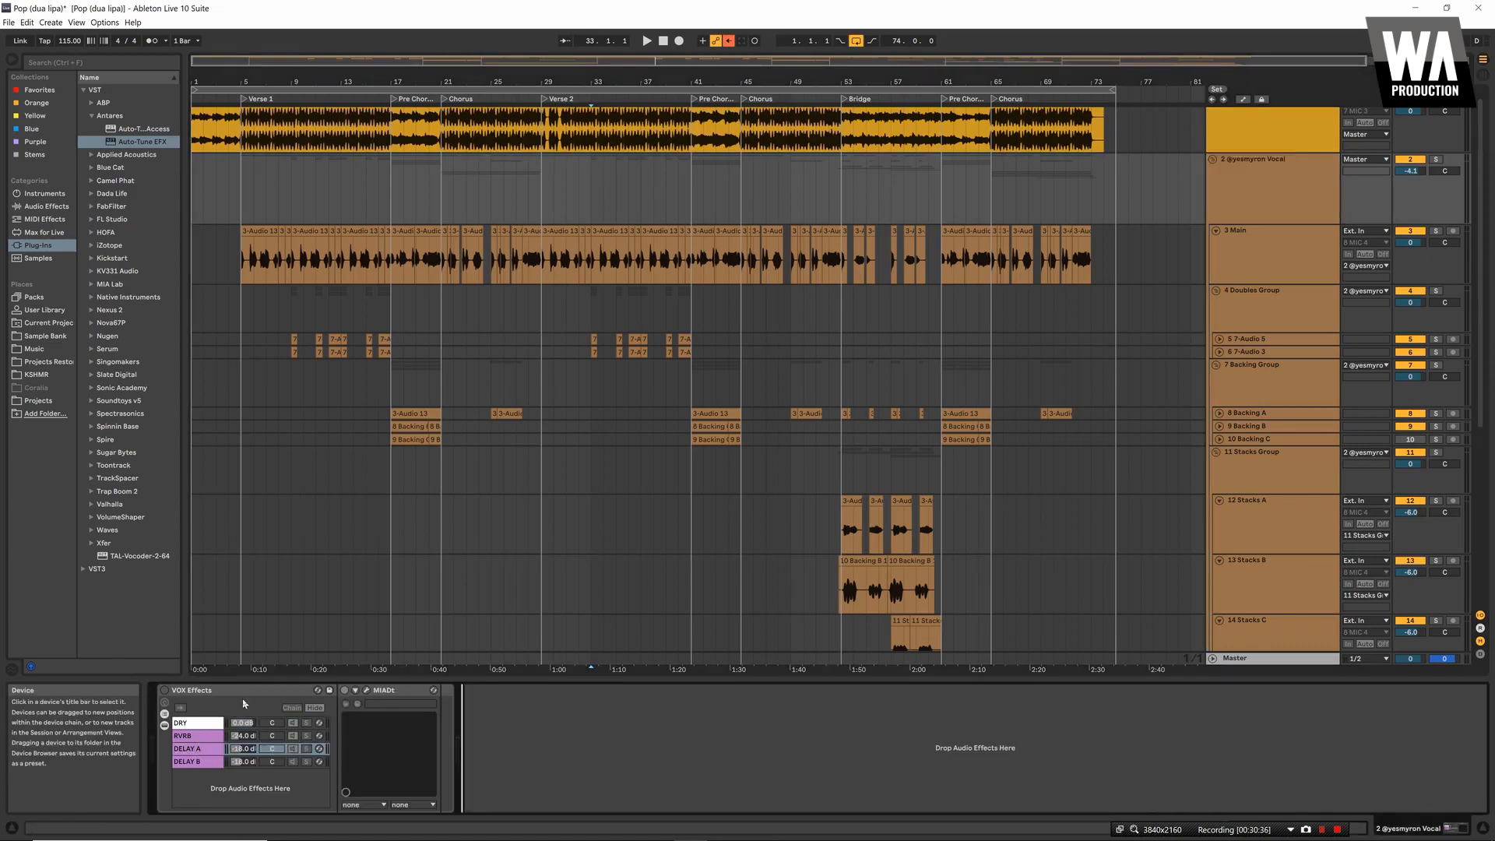
click(368, 764)
click(282, 695)
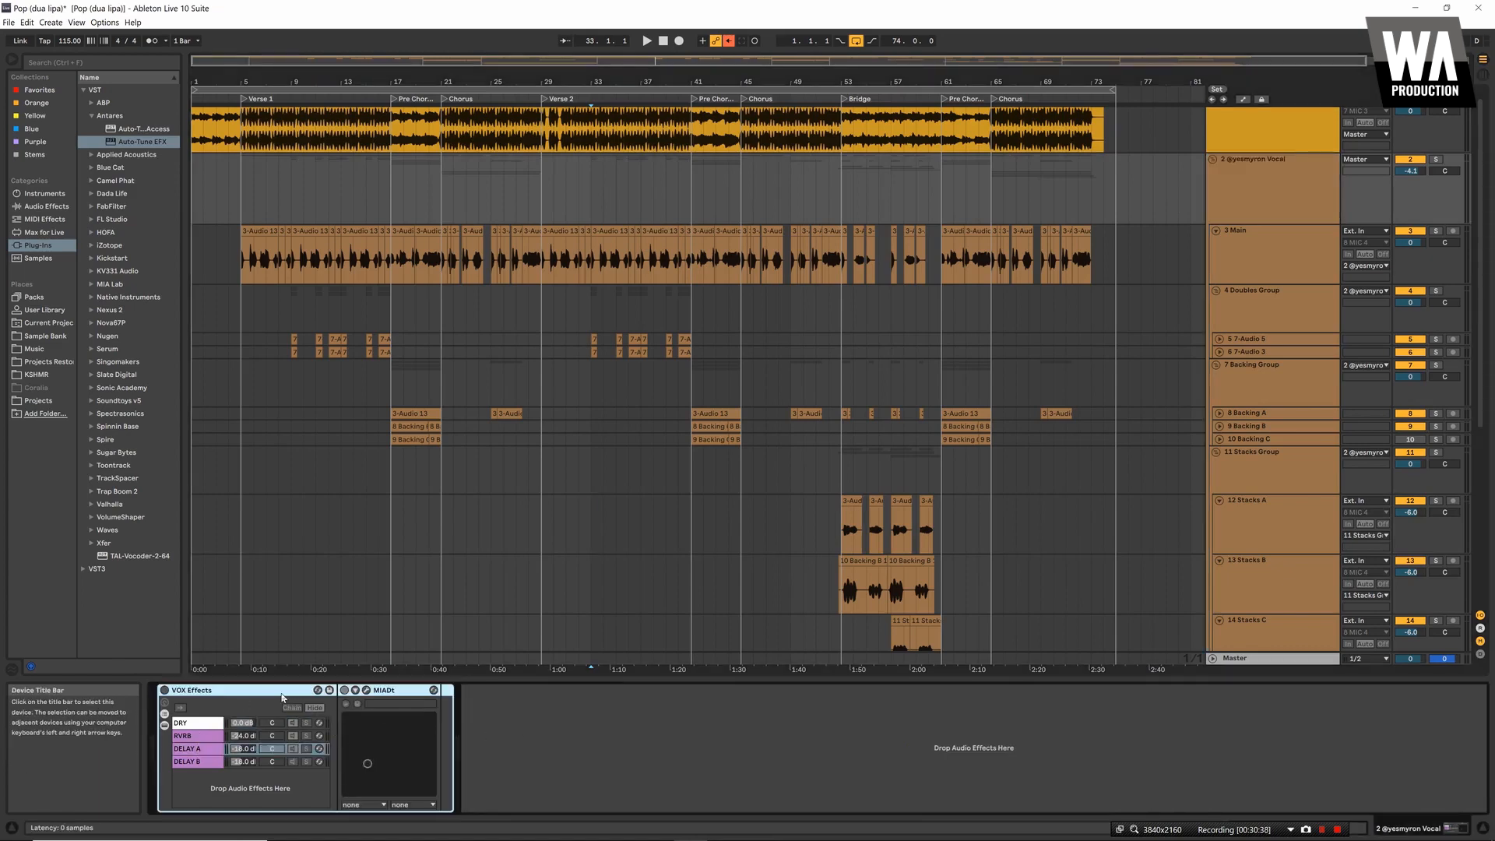
key(Delete)
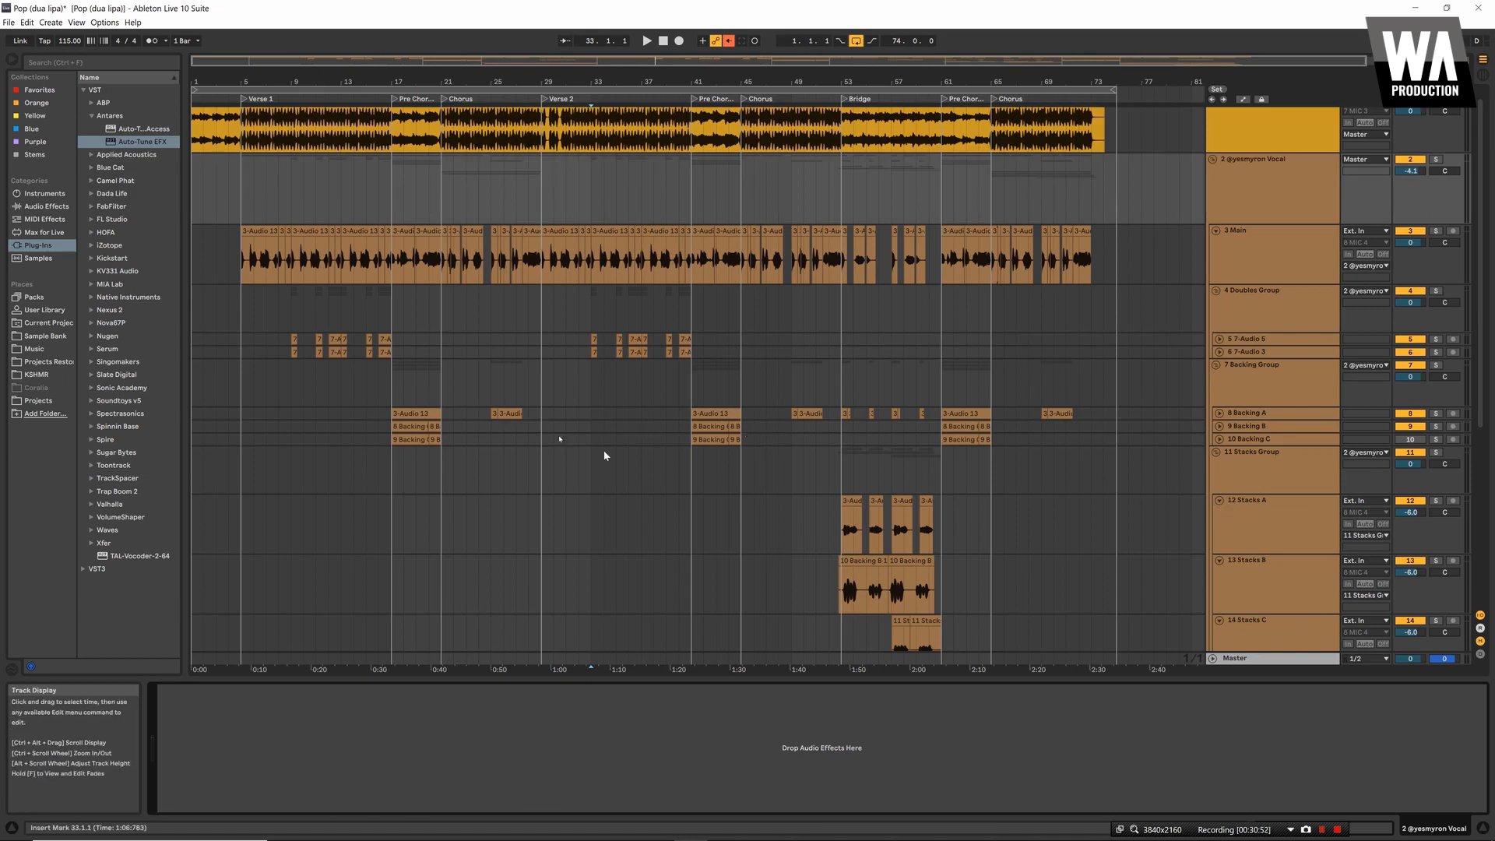
Play the song from Verse 1 and unfold the two audio tracks inside the Doubles Group
click(247, 204)
key(space)
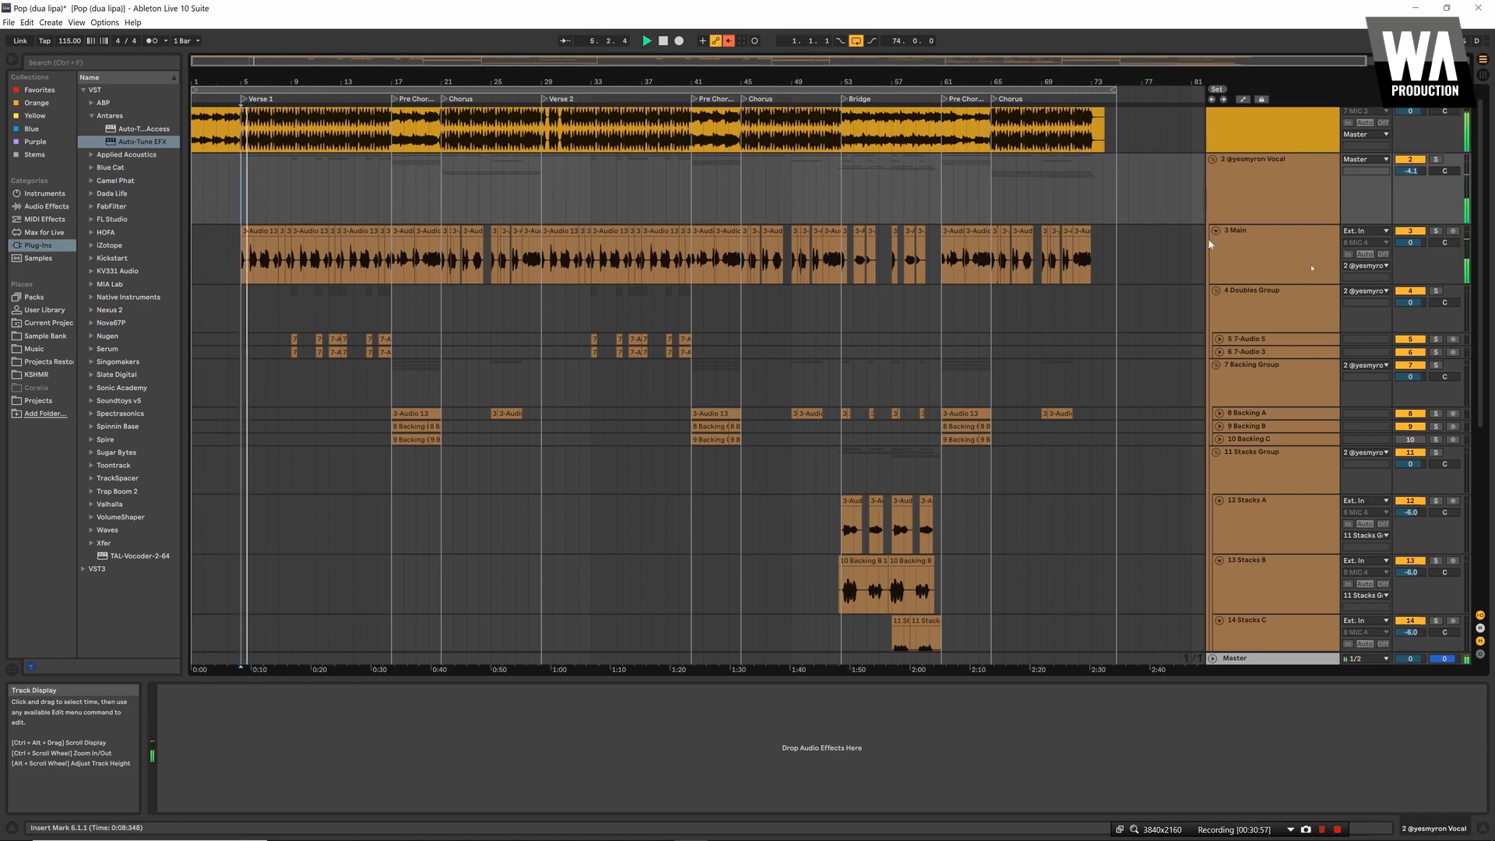
scroll(1284, 250, up, 1)
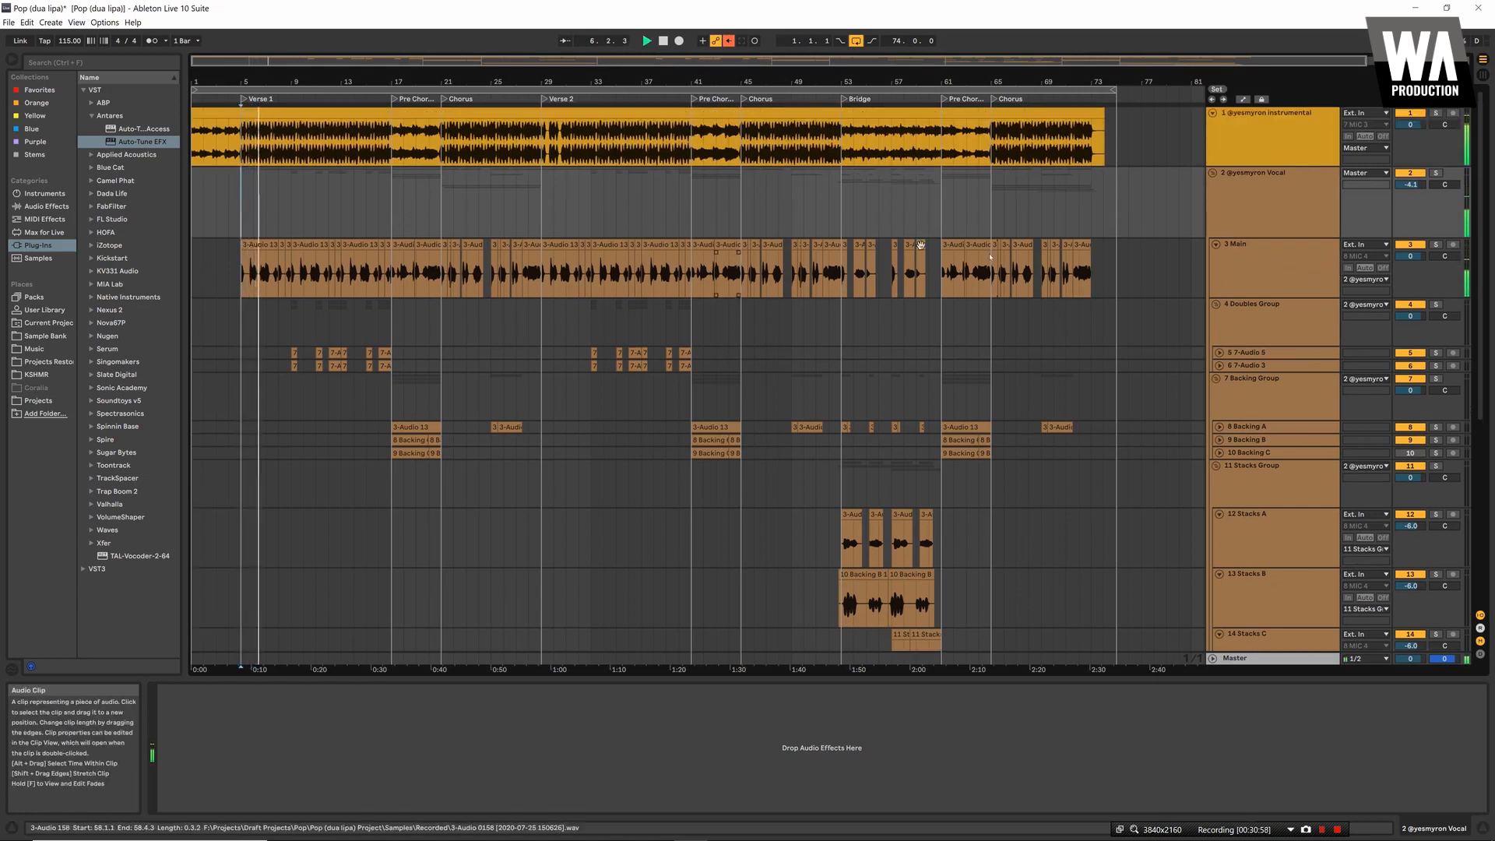
click(1220, 353)
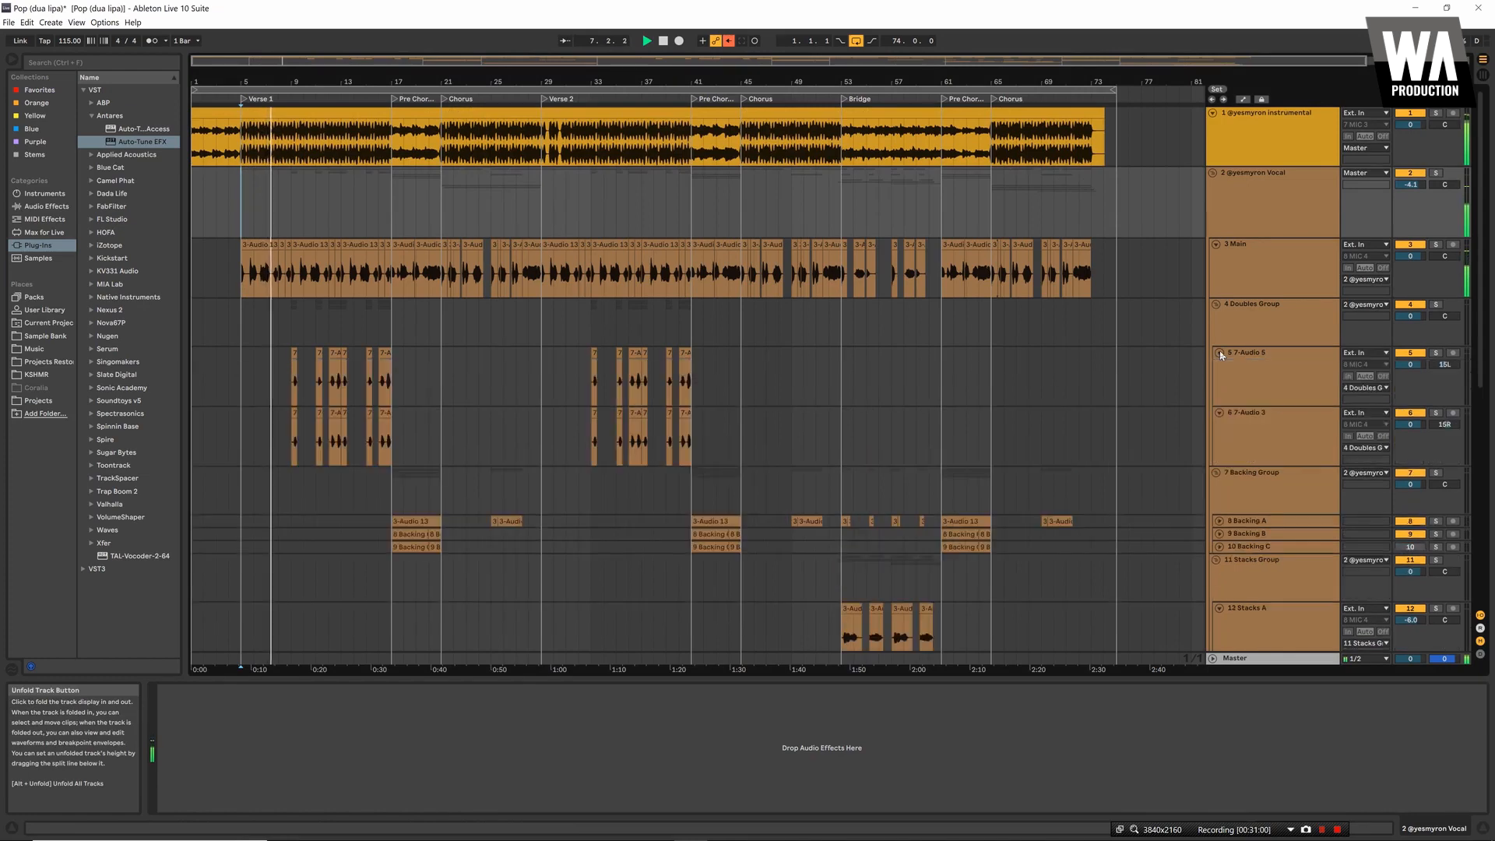
key(space)
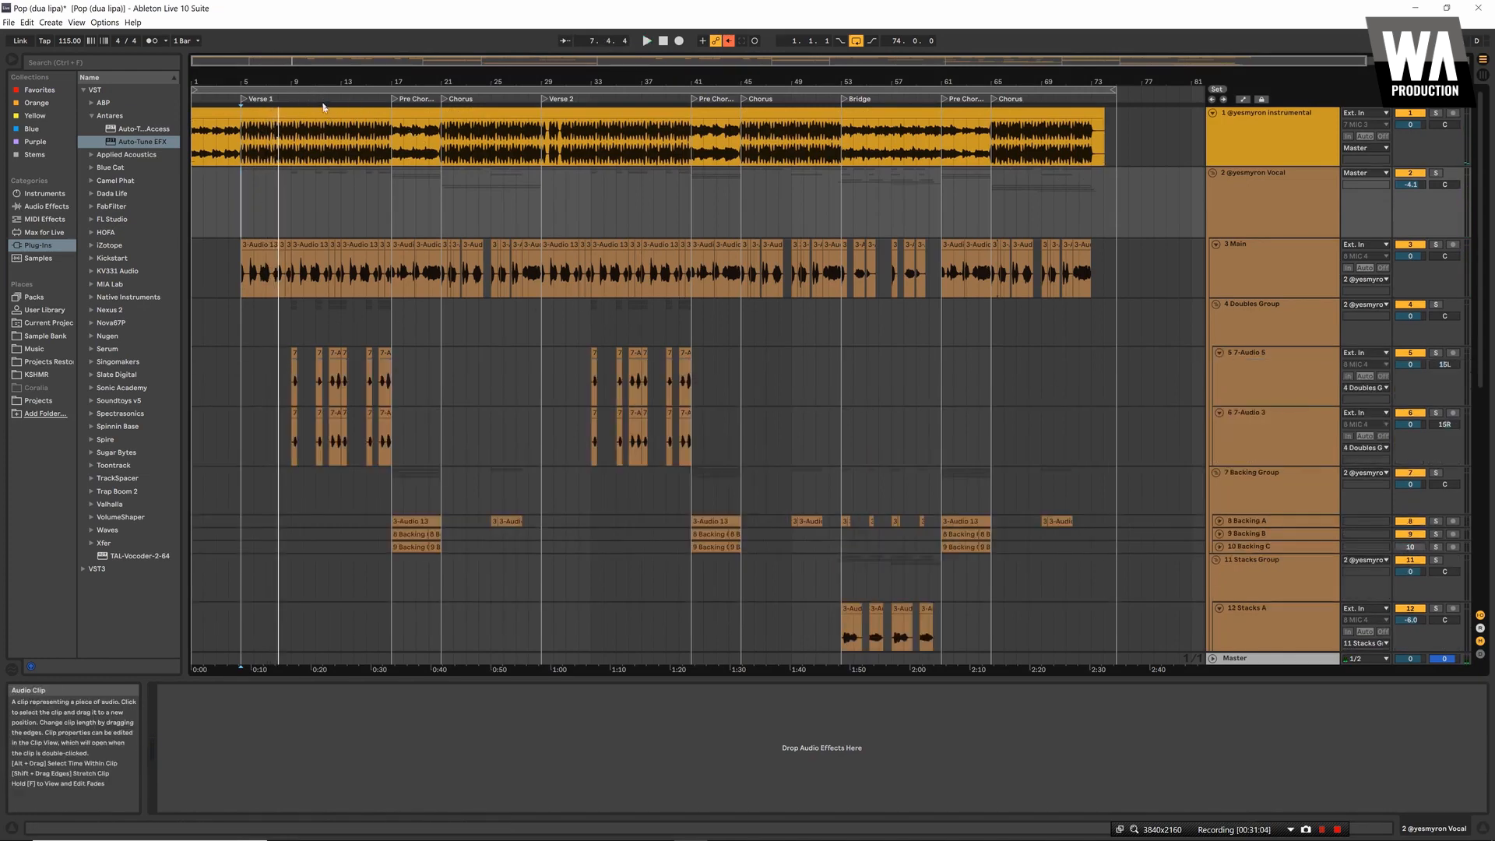
Audition the doubles from just before bar 9 and set the Doubles Group volume to -3 dB
drag(290, 82, 363, 82)
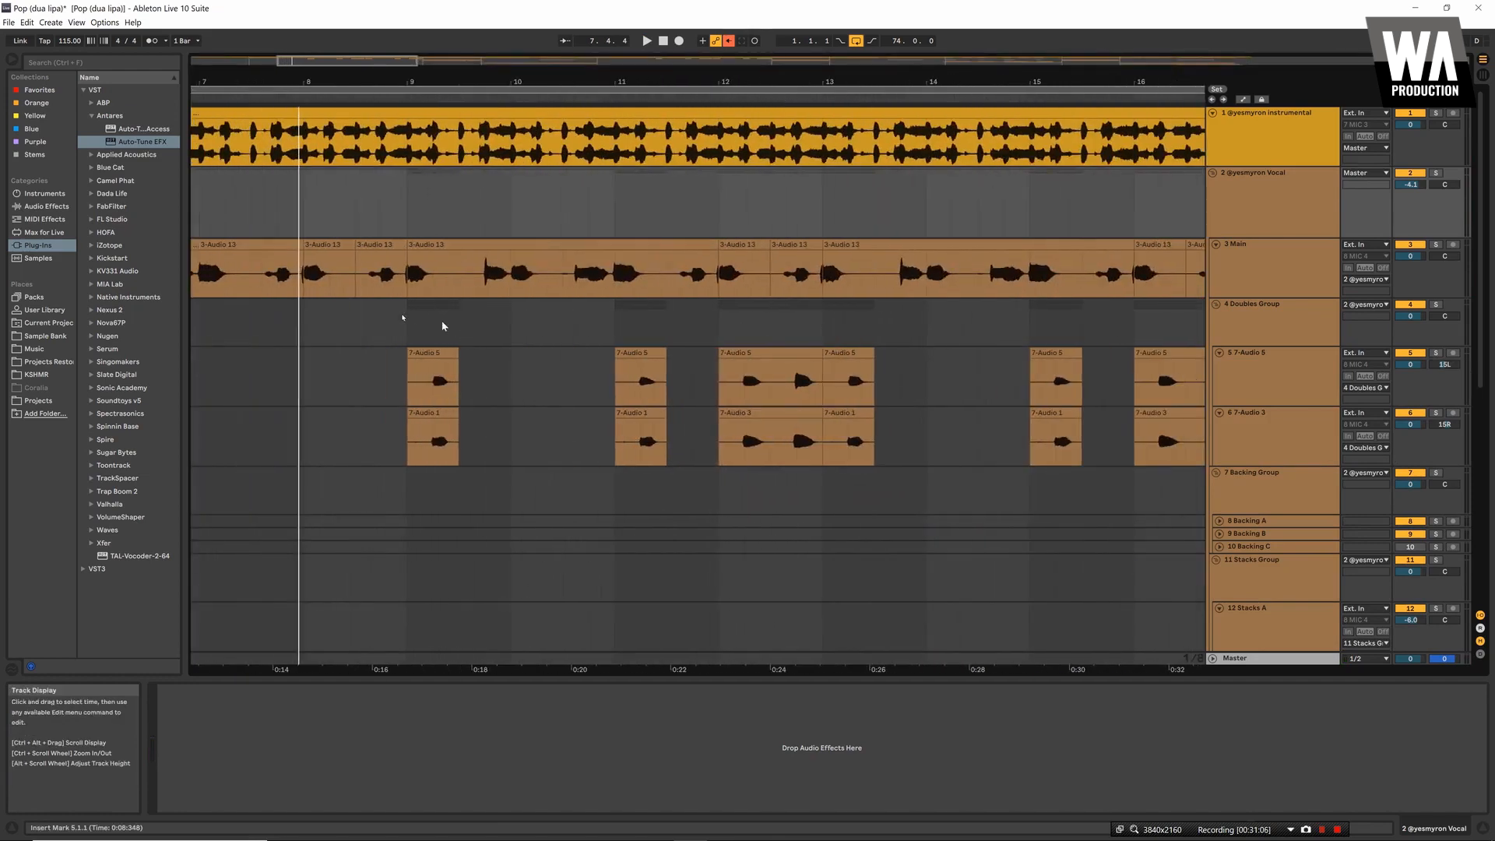
click(394, 323)
key(space)
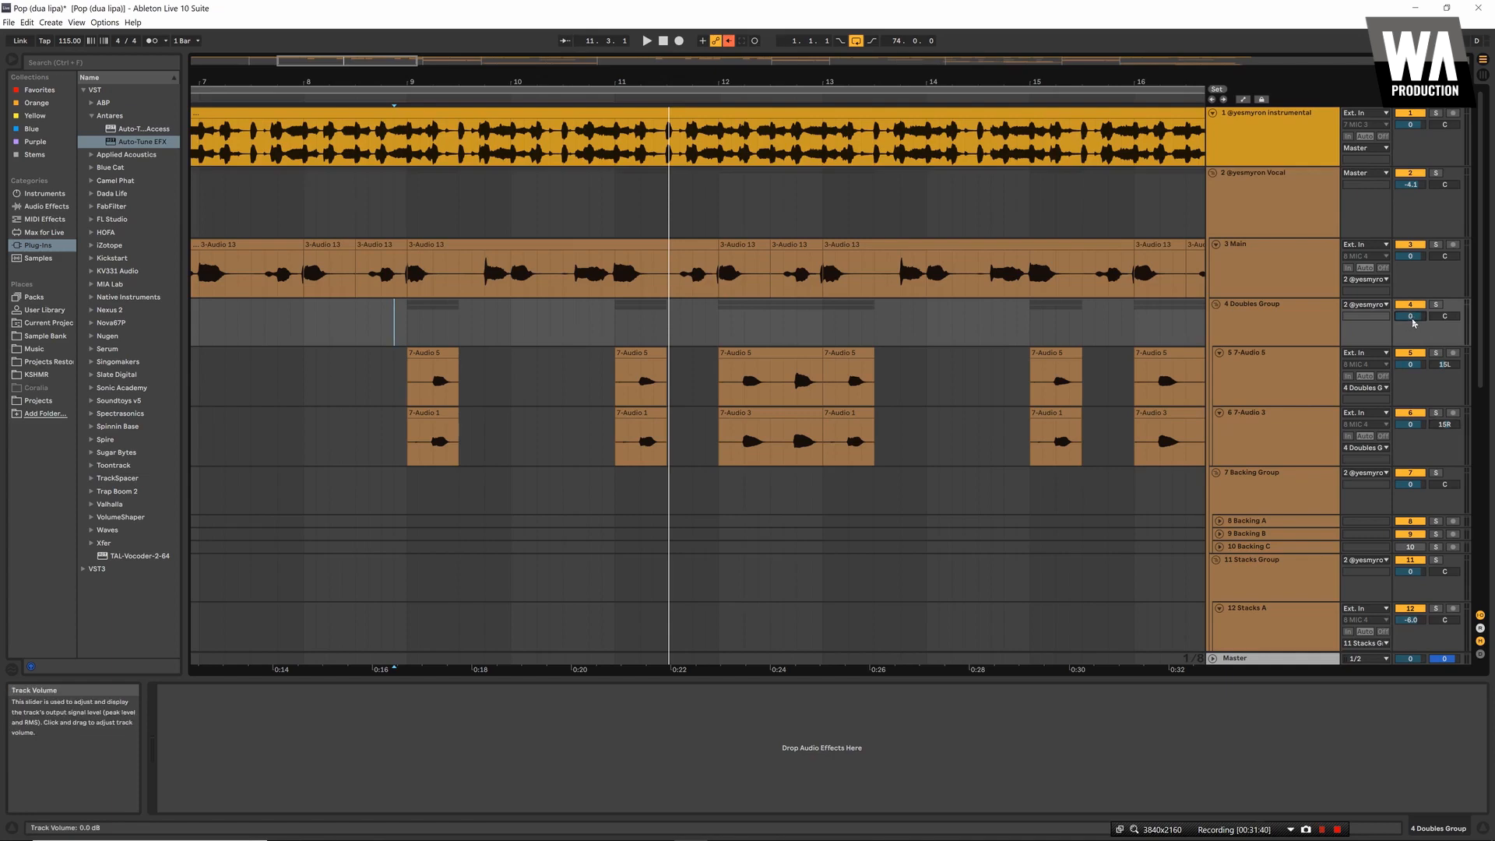
text(3)
key(Return)
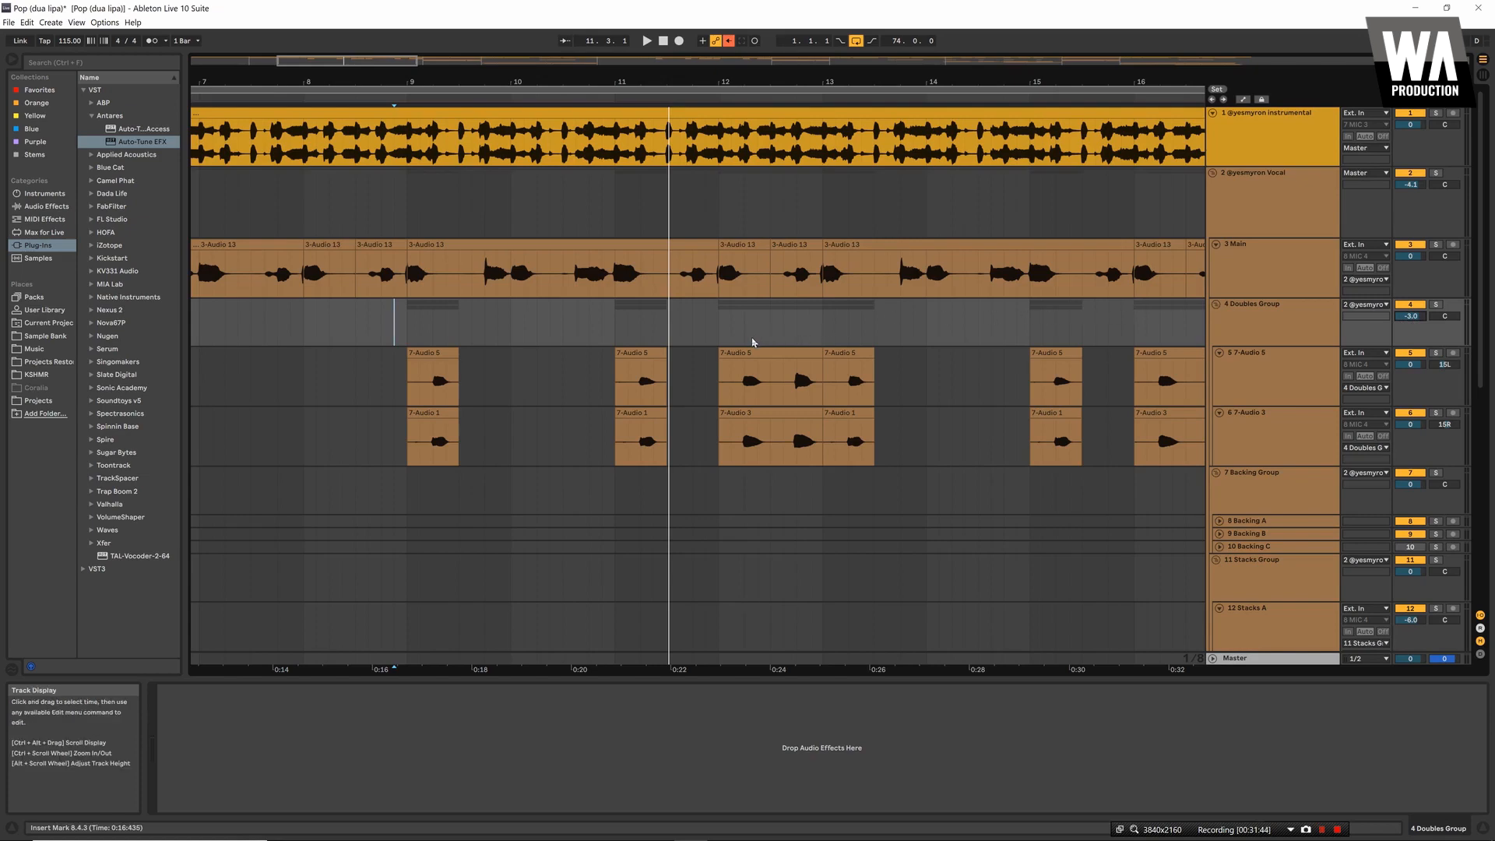
Play the doubles from bar 11 to check how they blend with the main vocal
click(613, 328)
key(space)
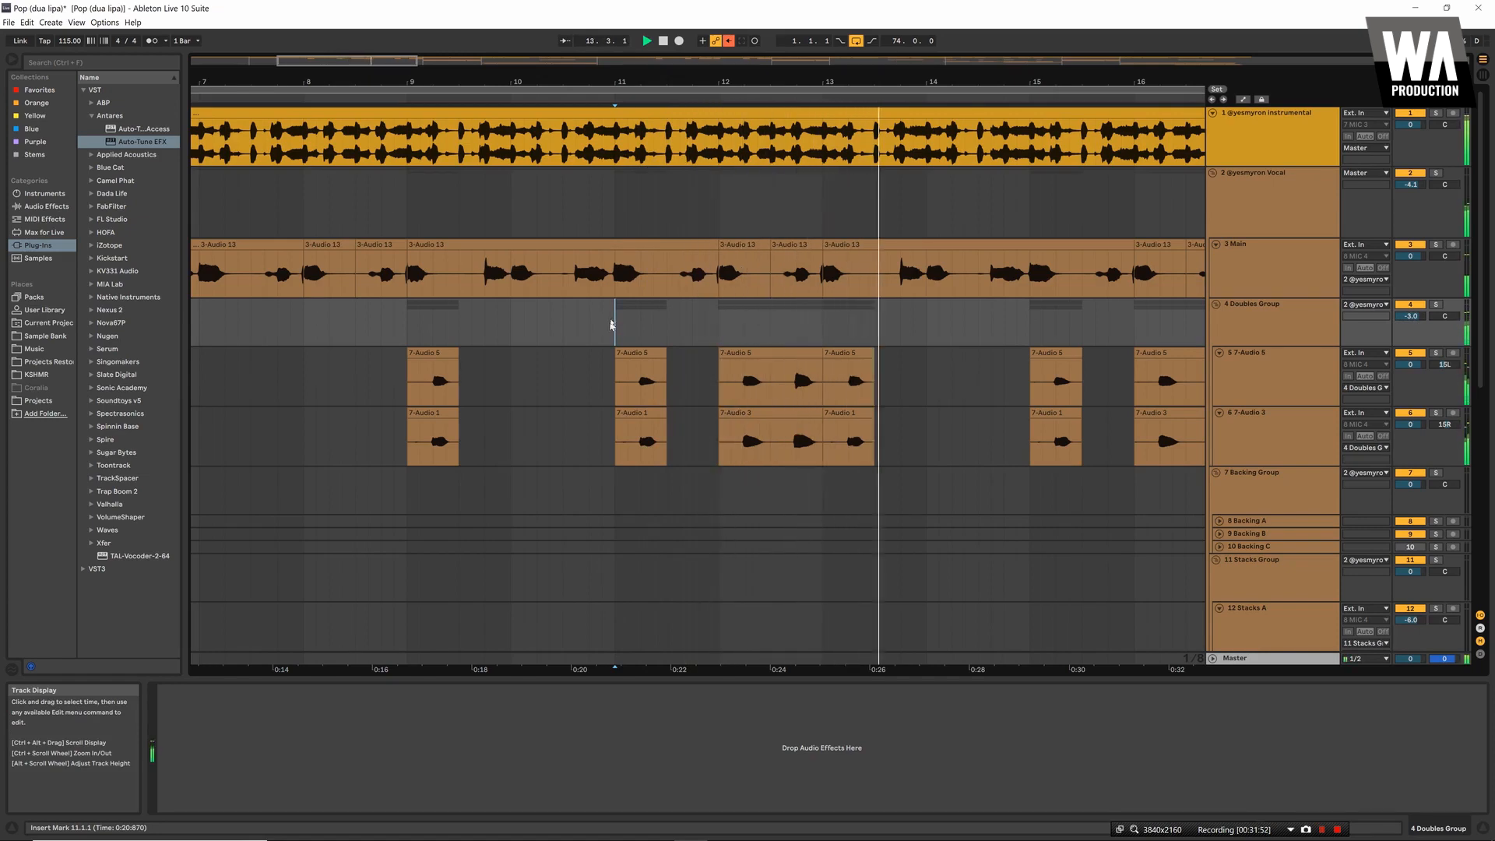
key(space)
drag(771, 79, 770, 66)
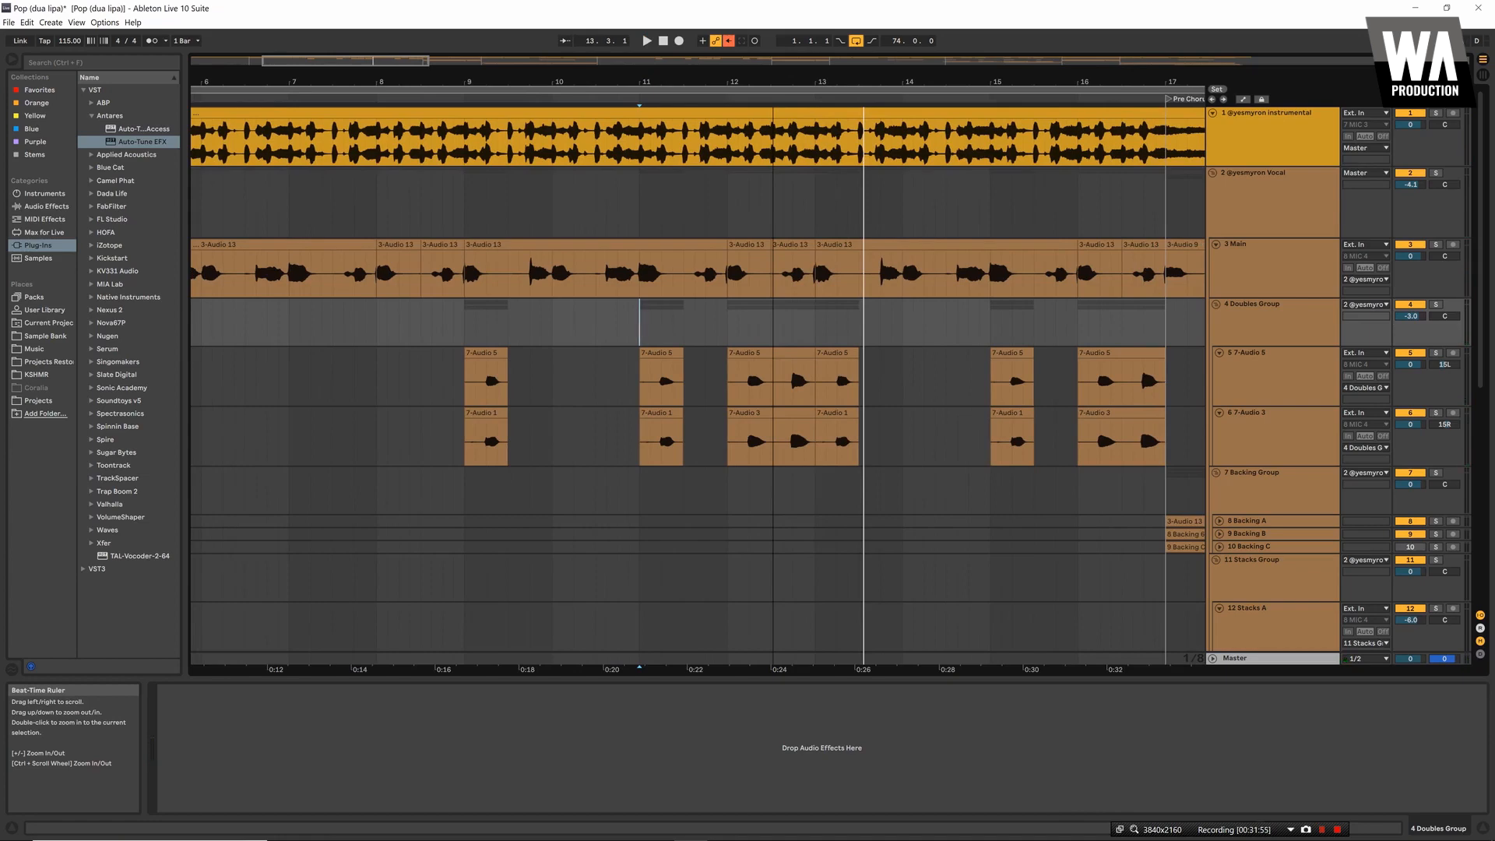
mouse_move(772, 79)
mouse_down()
mouse_move(684, 59)
mouse_move(681, 88)
mouse_up()
key(space)
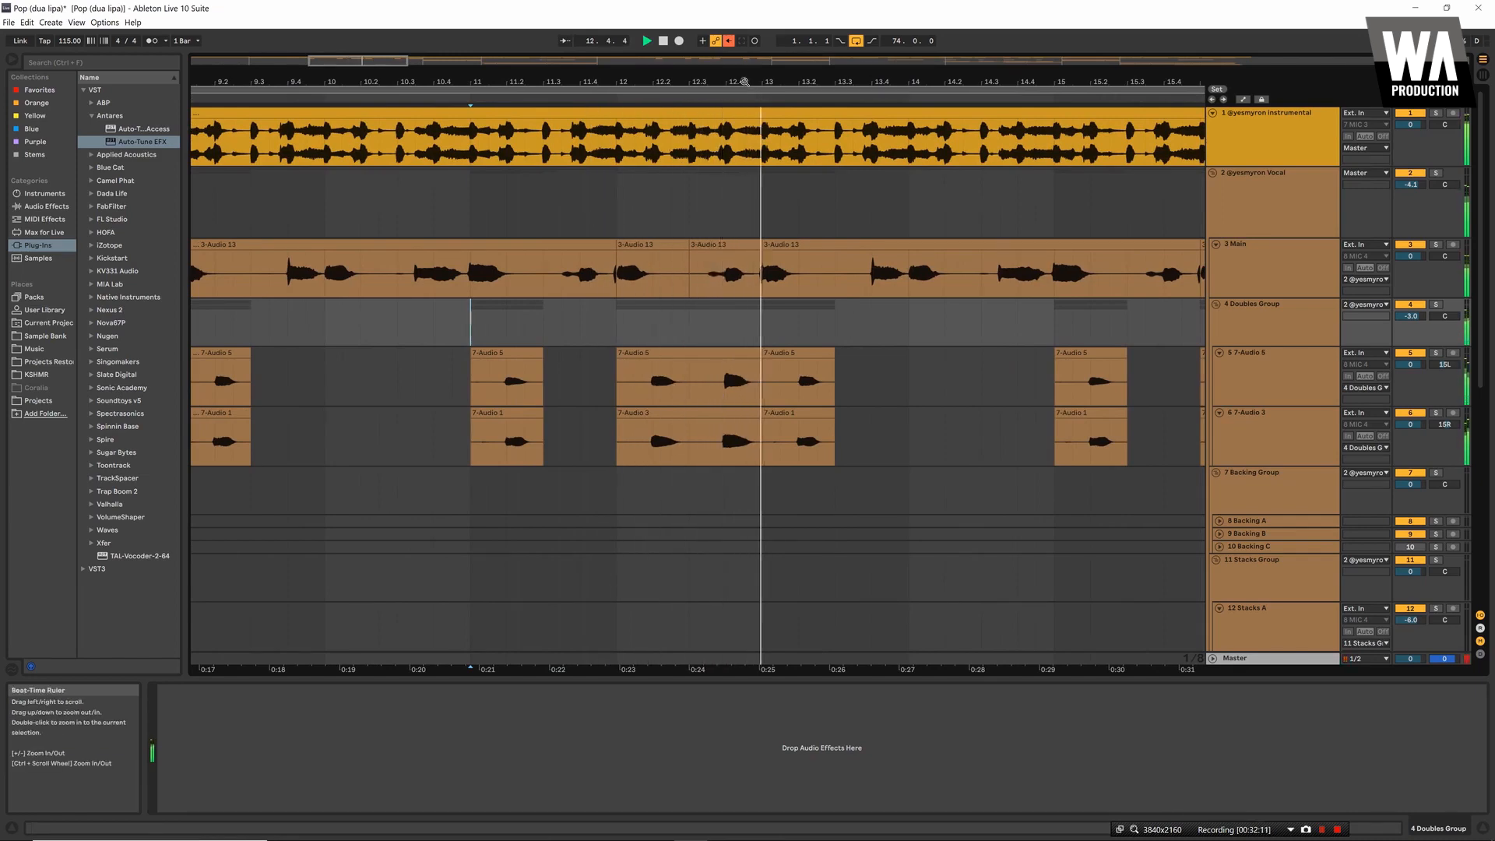
key(space)
Fold the Doubles Group and its tracks, and unfold the Backing A, Backing B and Backing C tracks
drag(723, 84, 718, 56)
scroll(901, 204, down, 2)
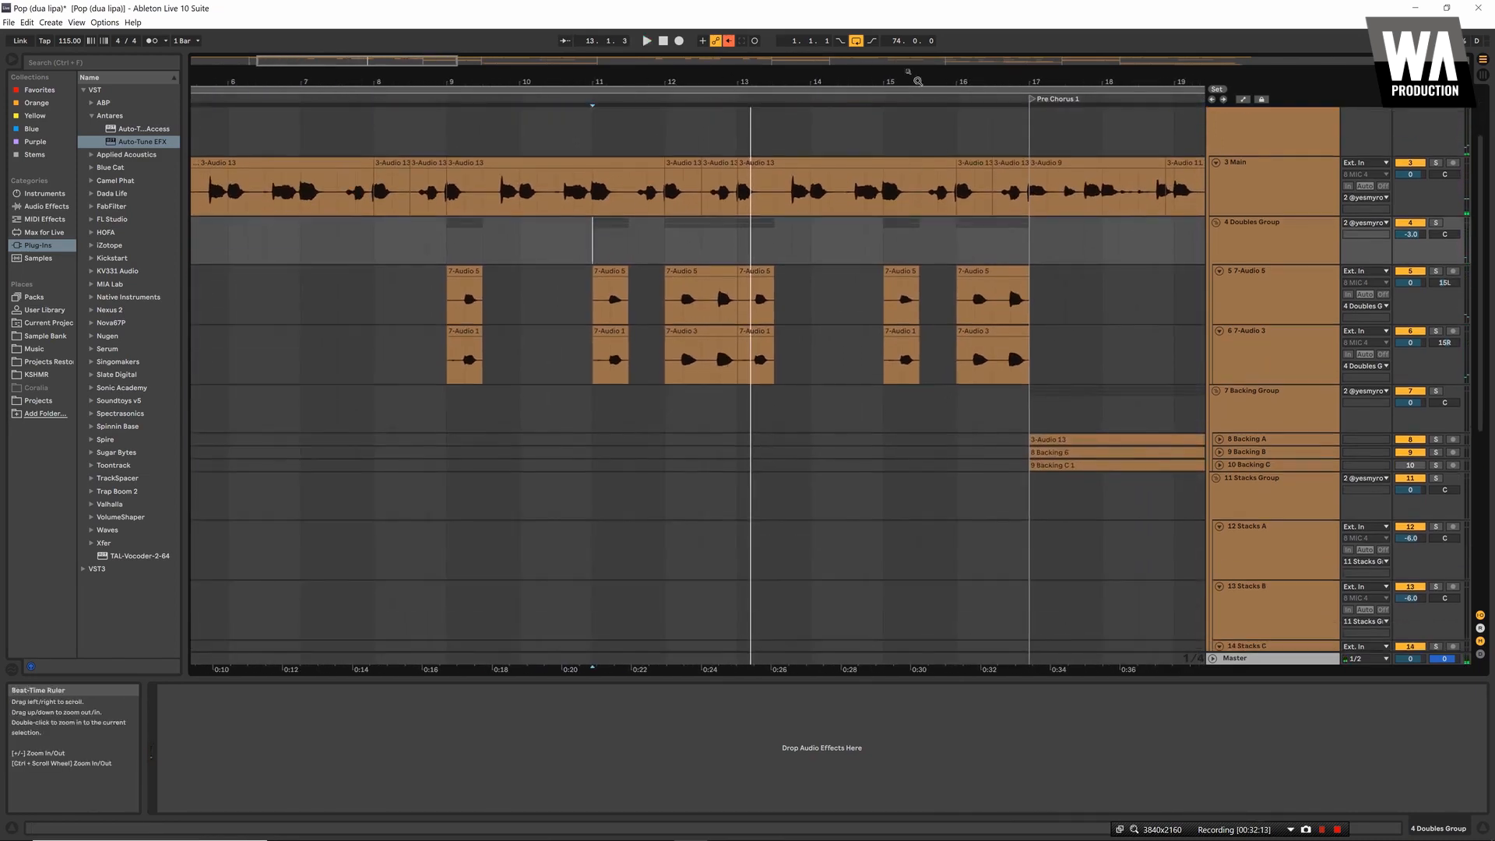
drag(917, 77, 880, 46)
drag(355, 76, 458, 78)
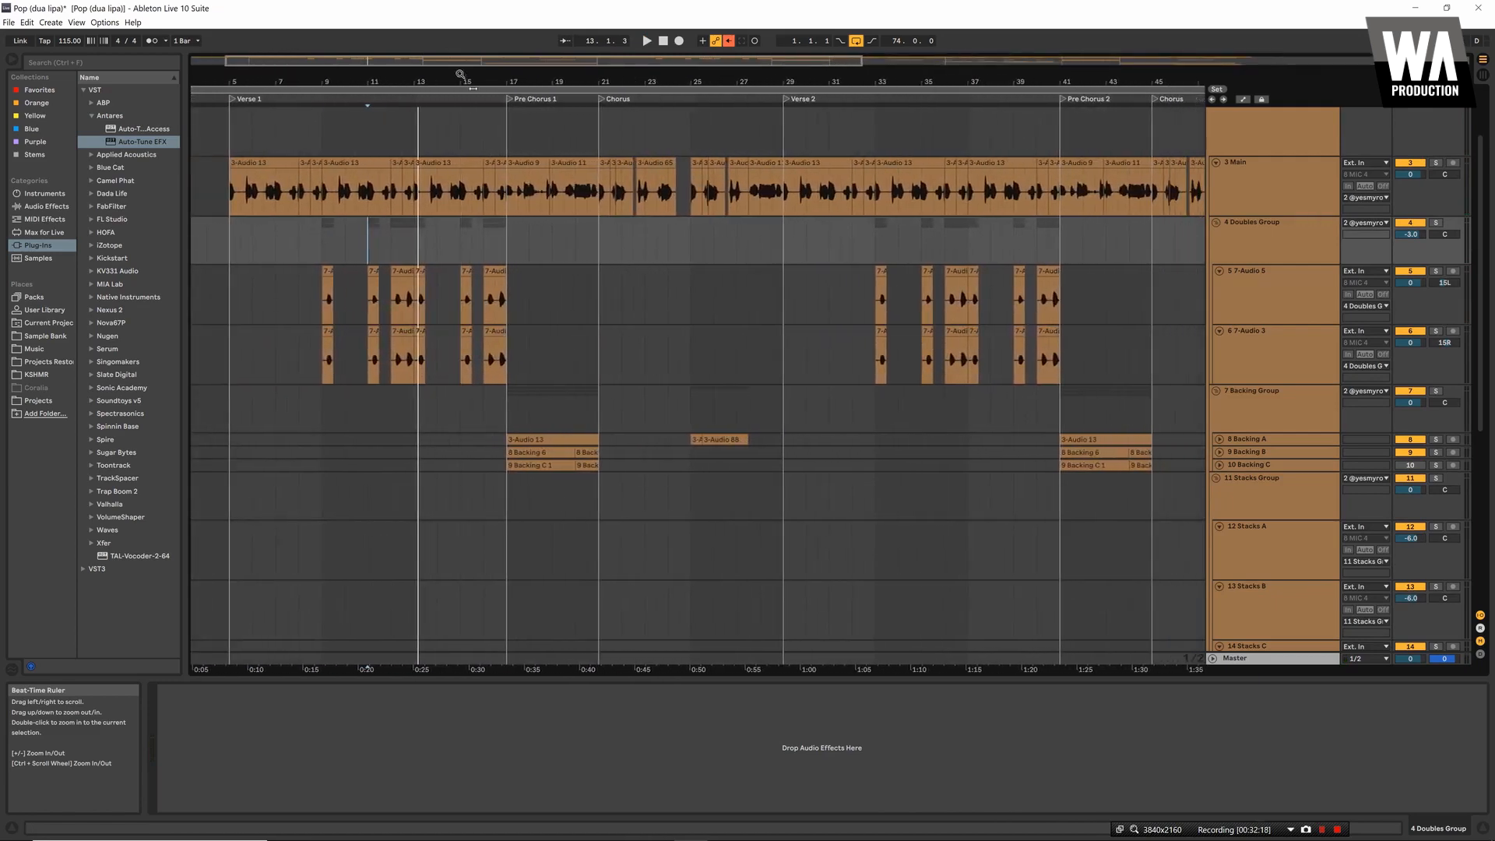
click(1220, 271)
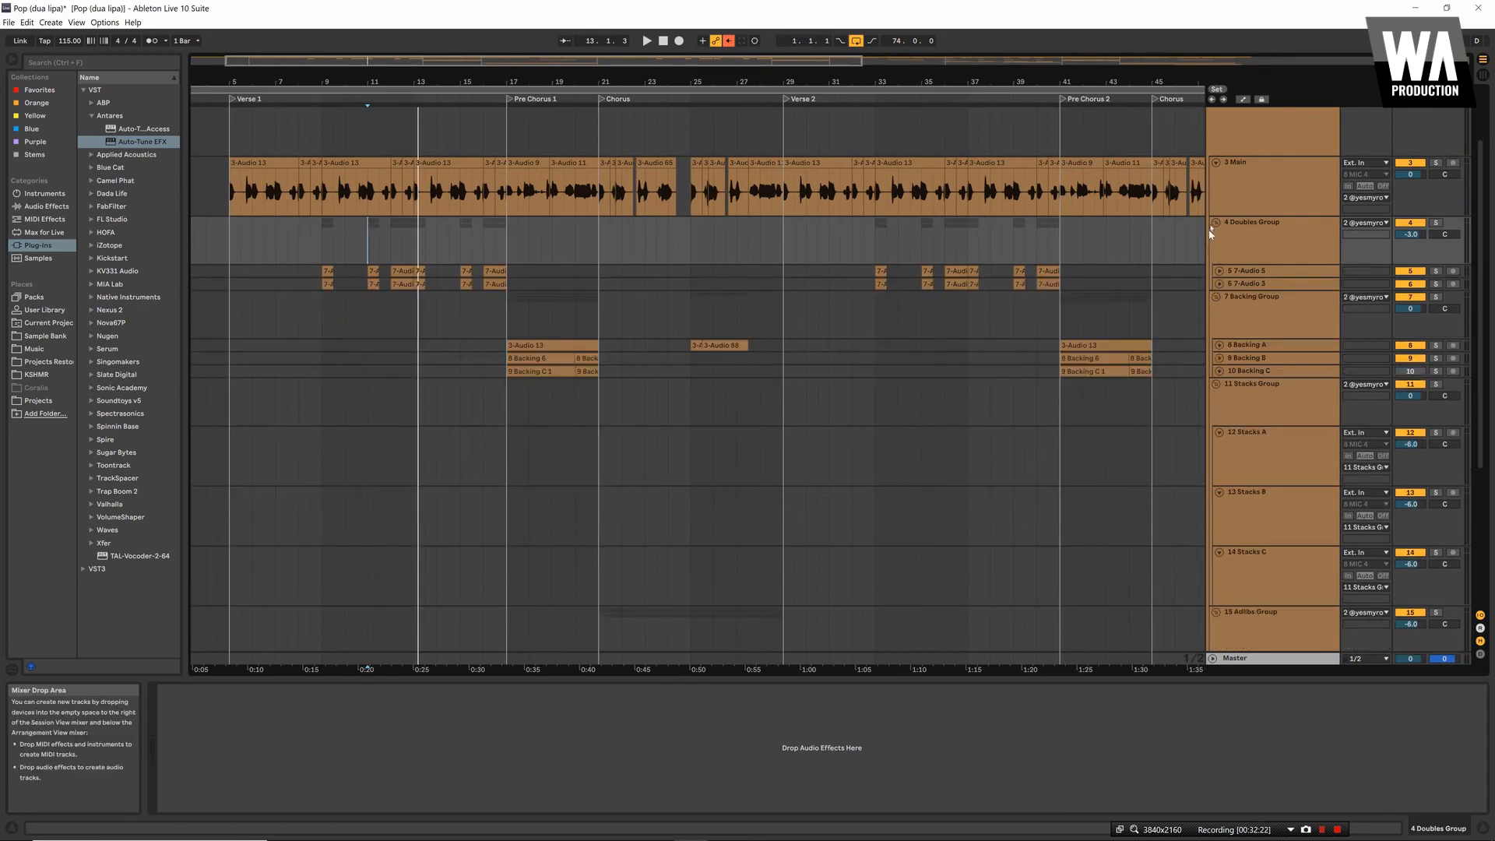
click(1215, 223)
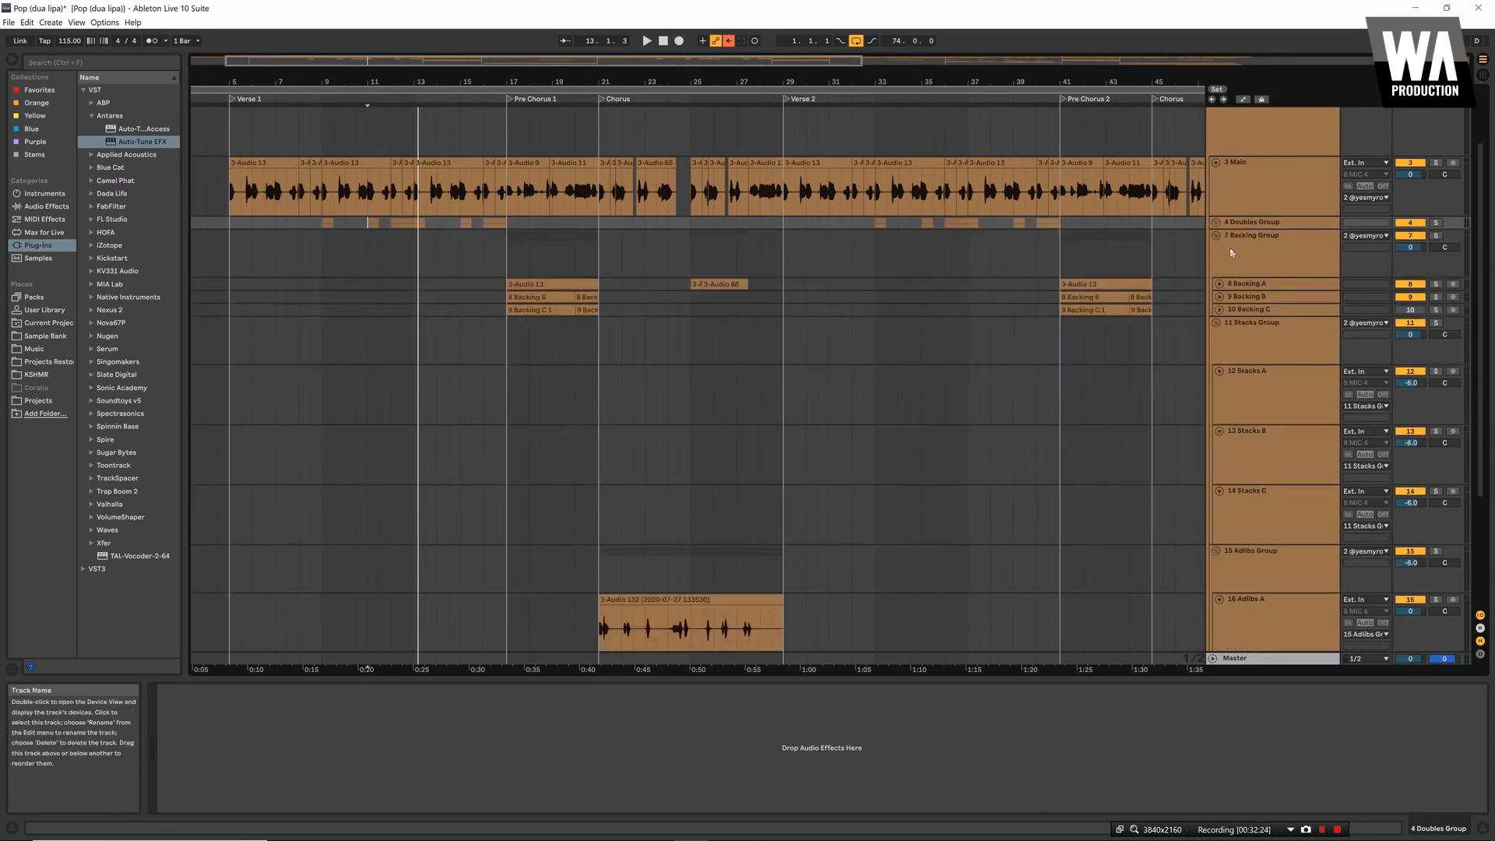
alt+click(1219, 283)
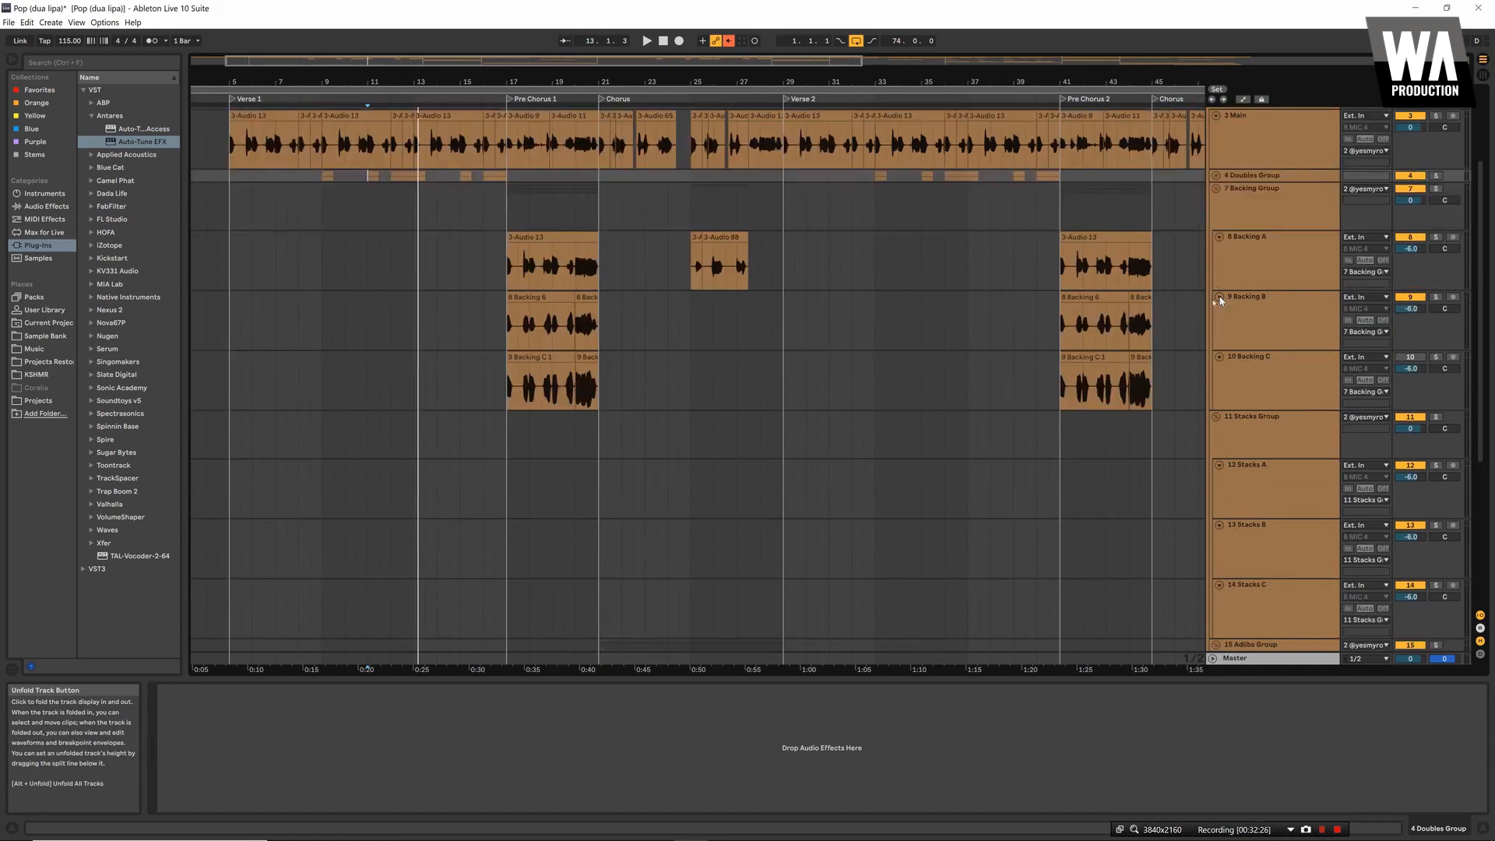
scroll(977, 369, up, 4)
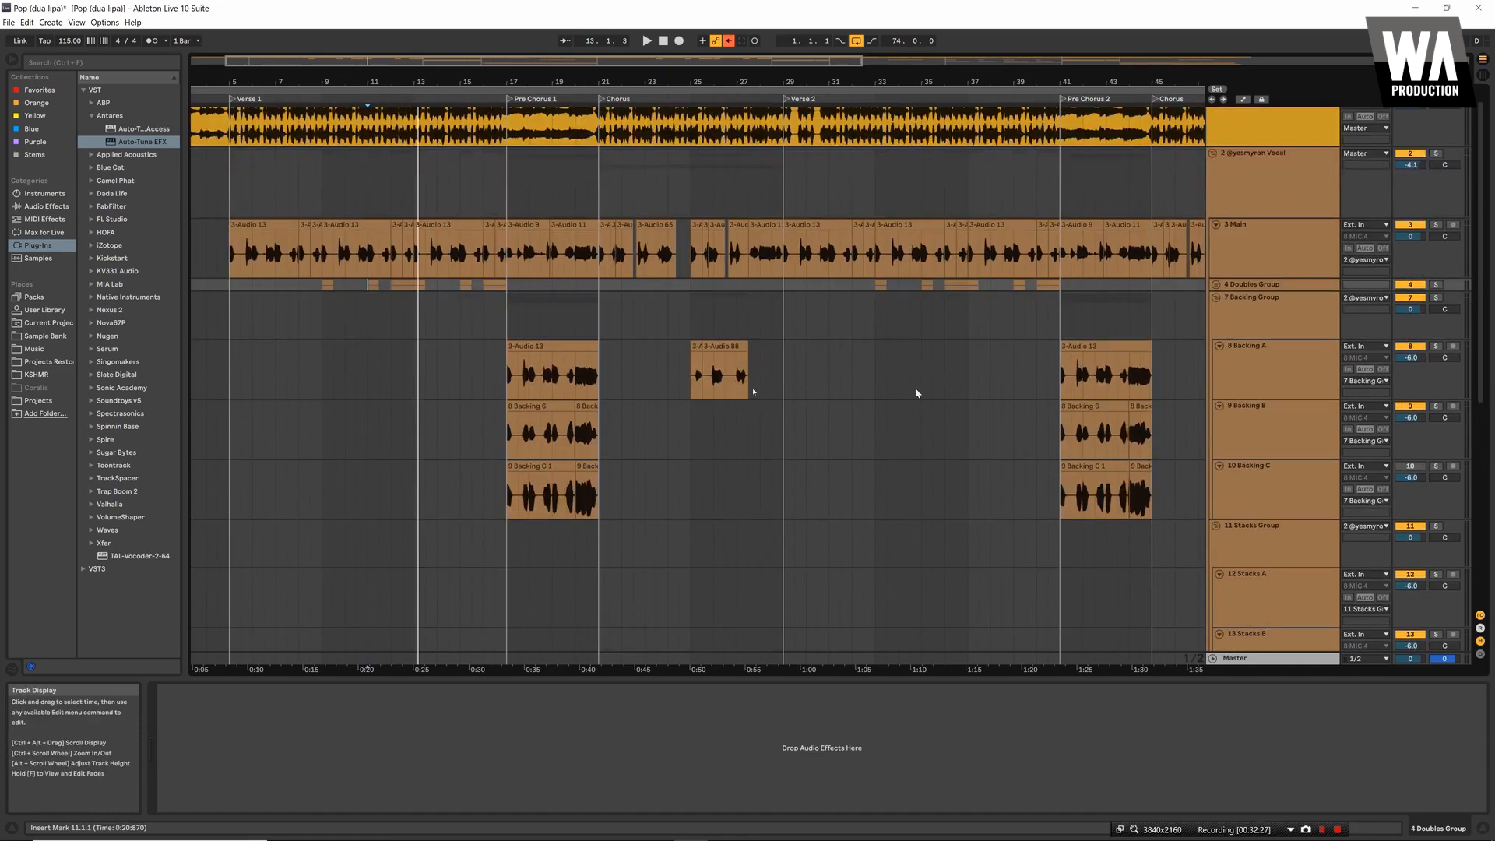
Play from the start of Pre Chorus 1, activate Backing C, and set Backing A, B and C volumes to 0 dB
click(506, 316)
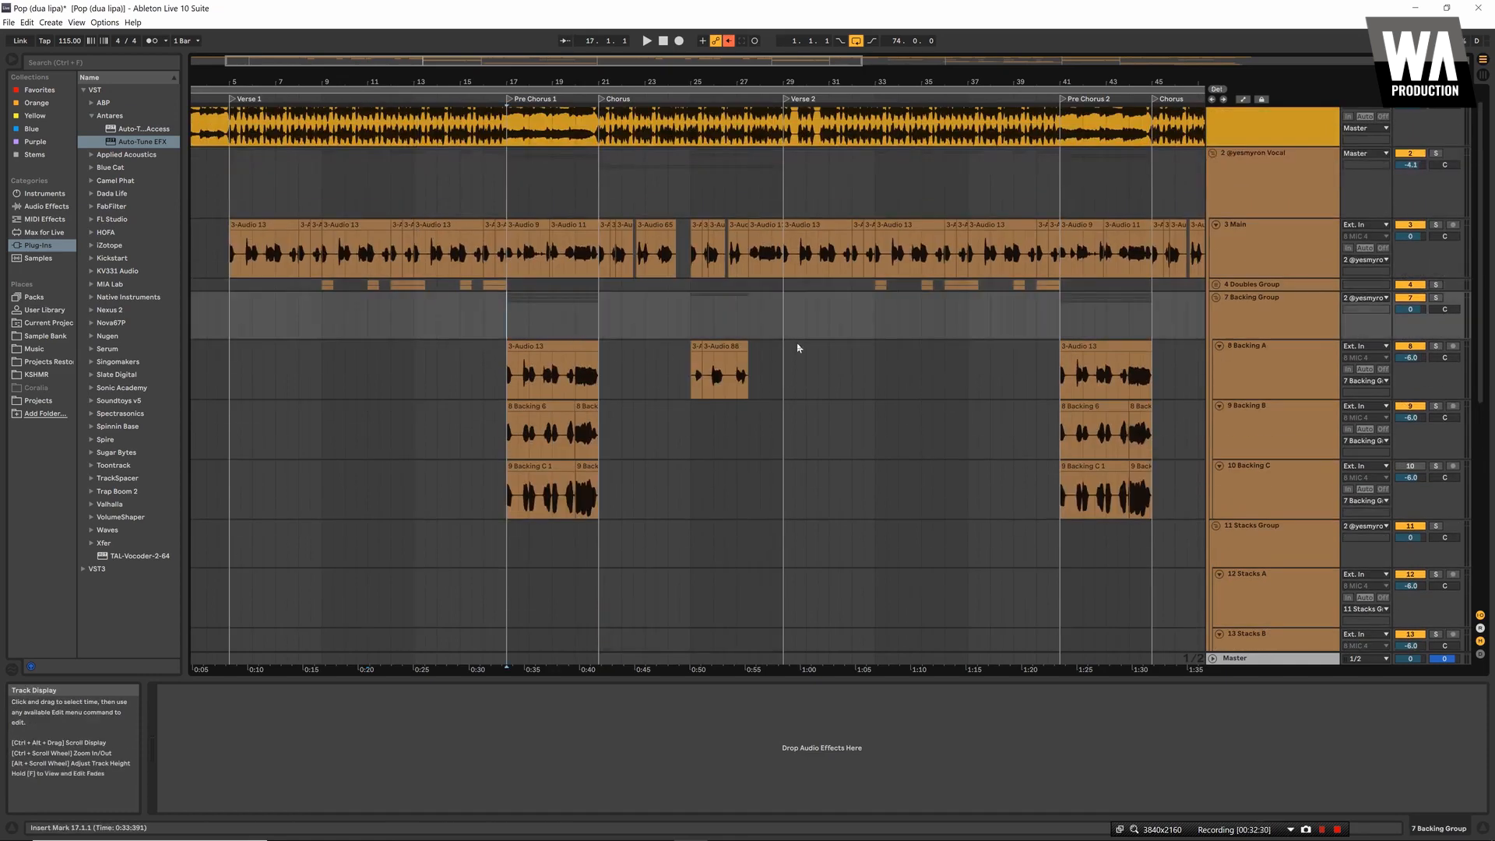
key(space)
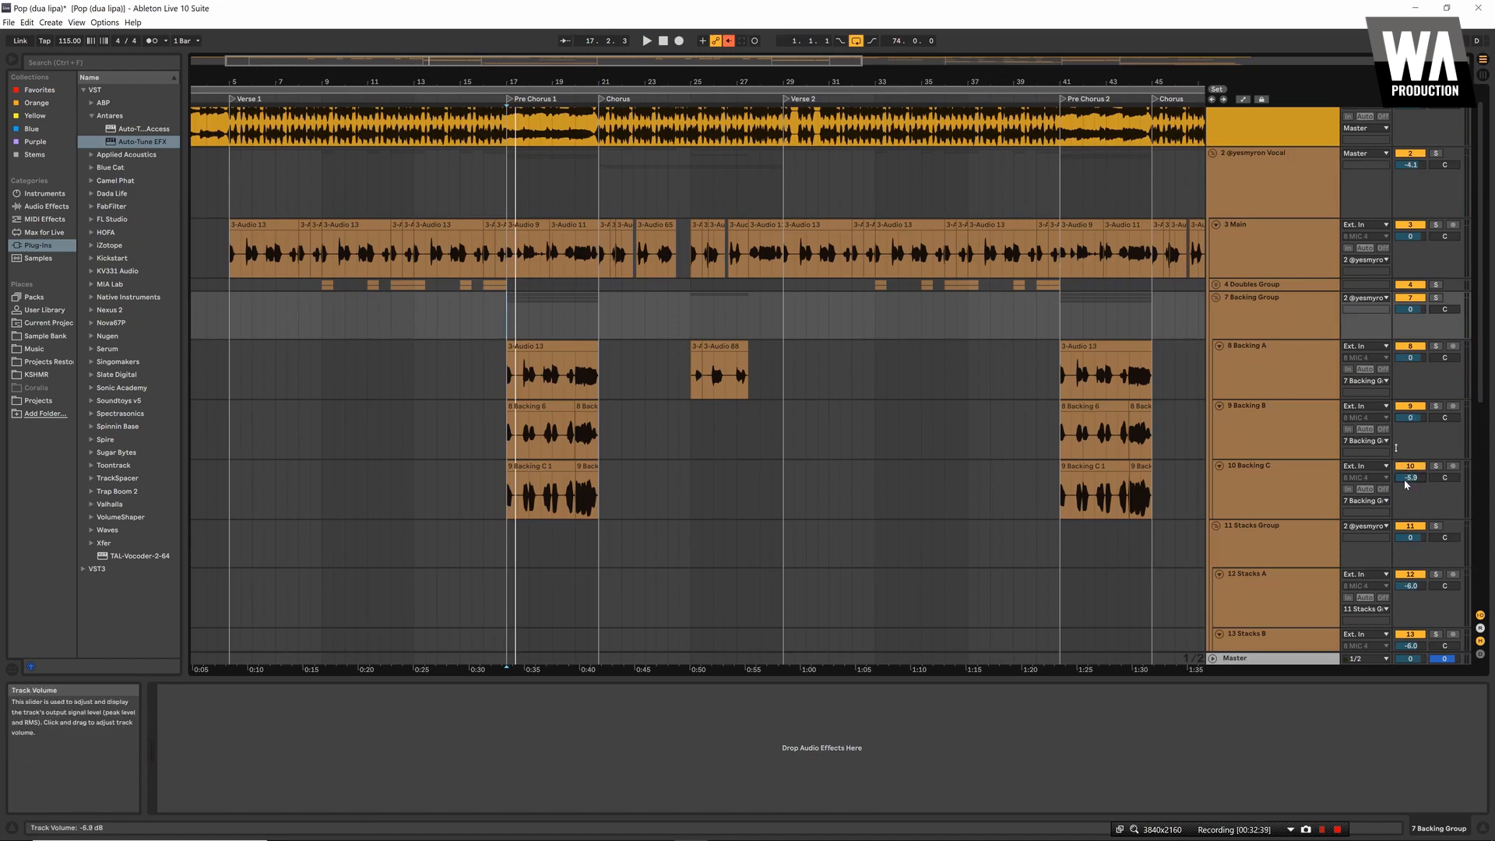
text(0)
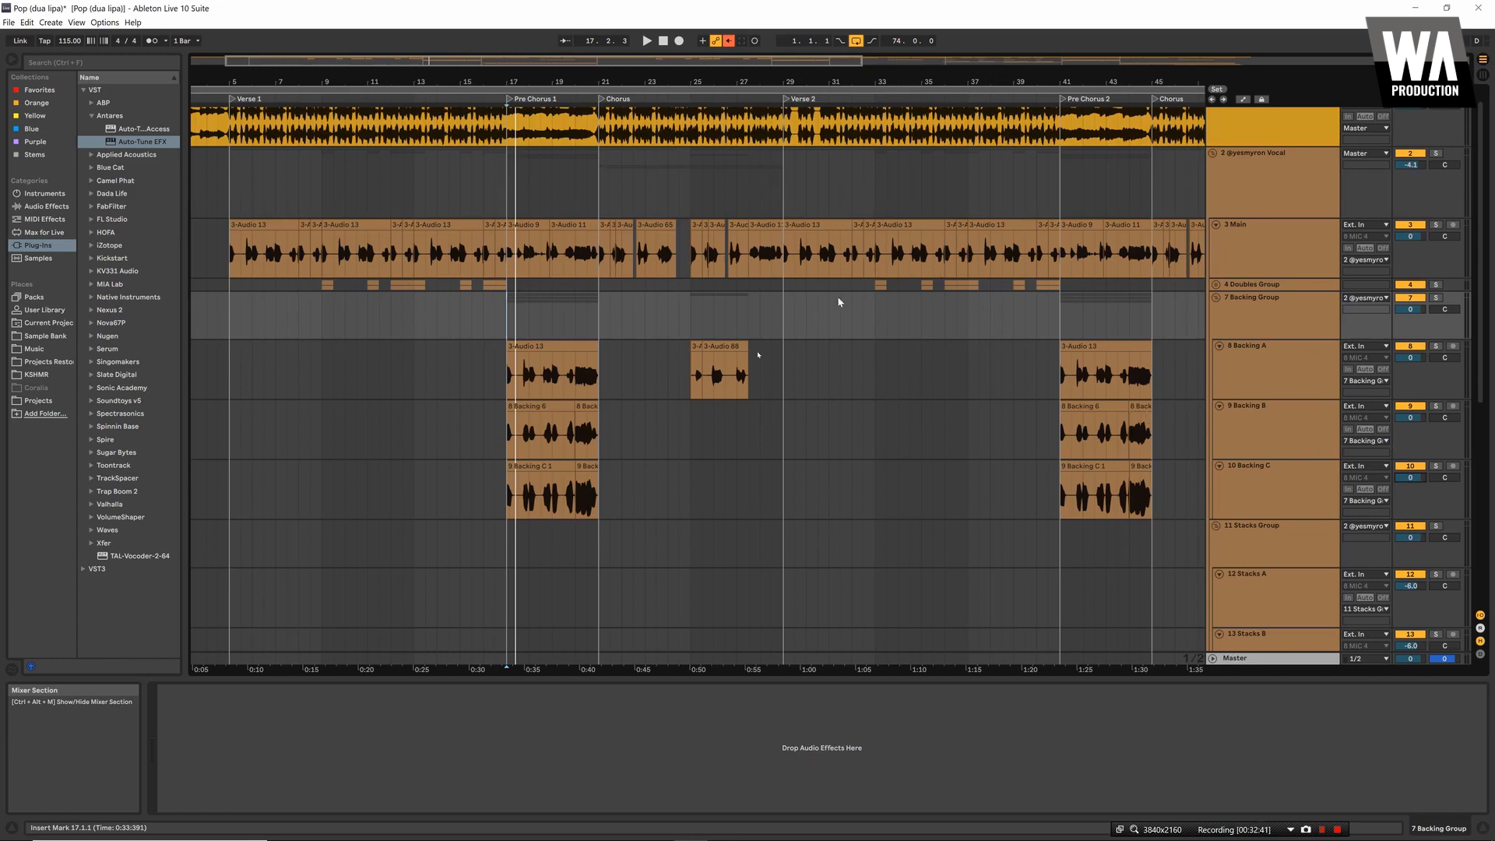
Audition the backing vocals in Pre Chorus 1 and set the Backing Group volume to -6 dB
key(space)
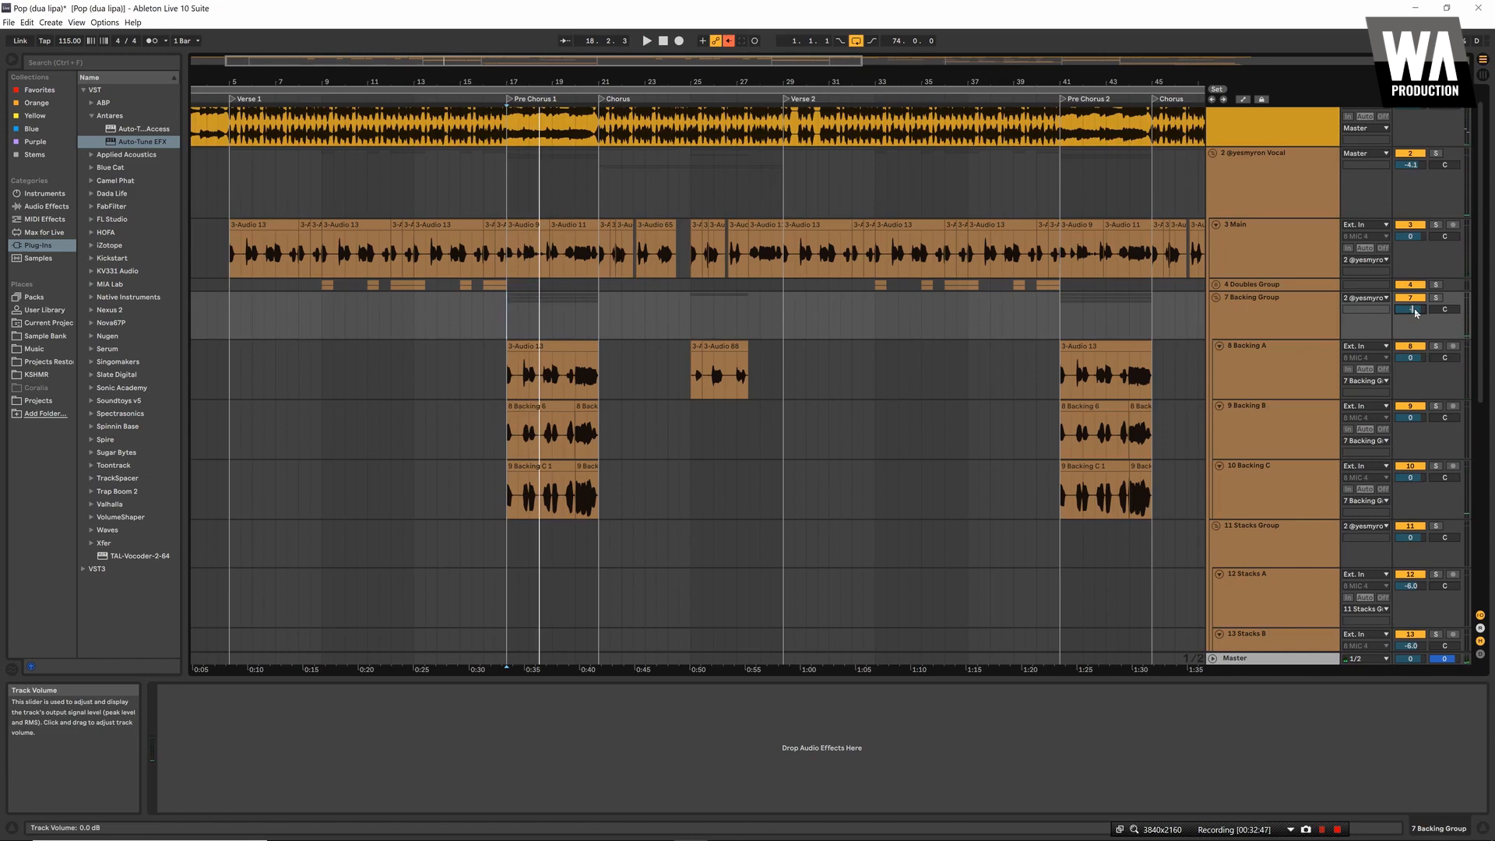
text(6)
key(Return)
key(space)
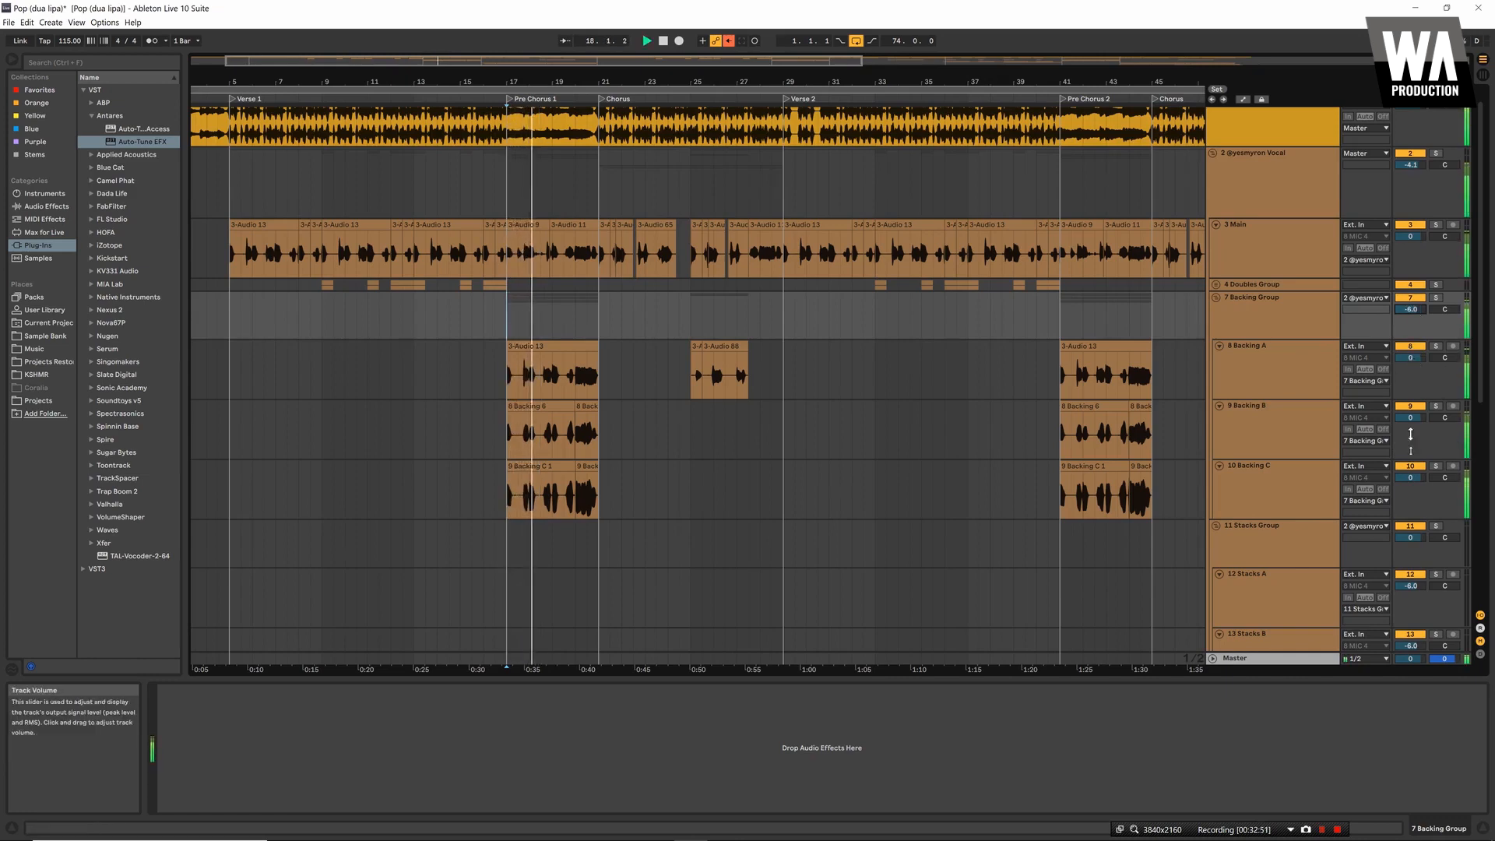
key(space)
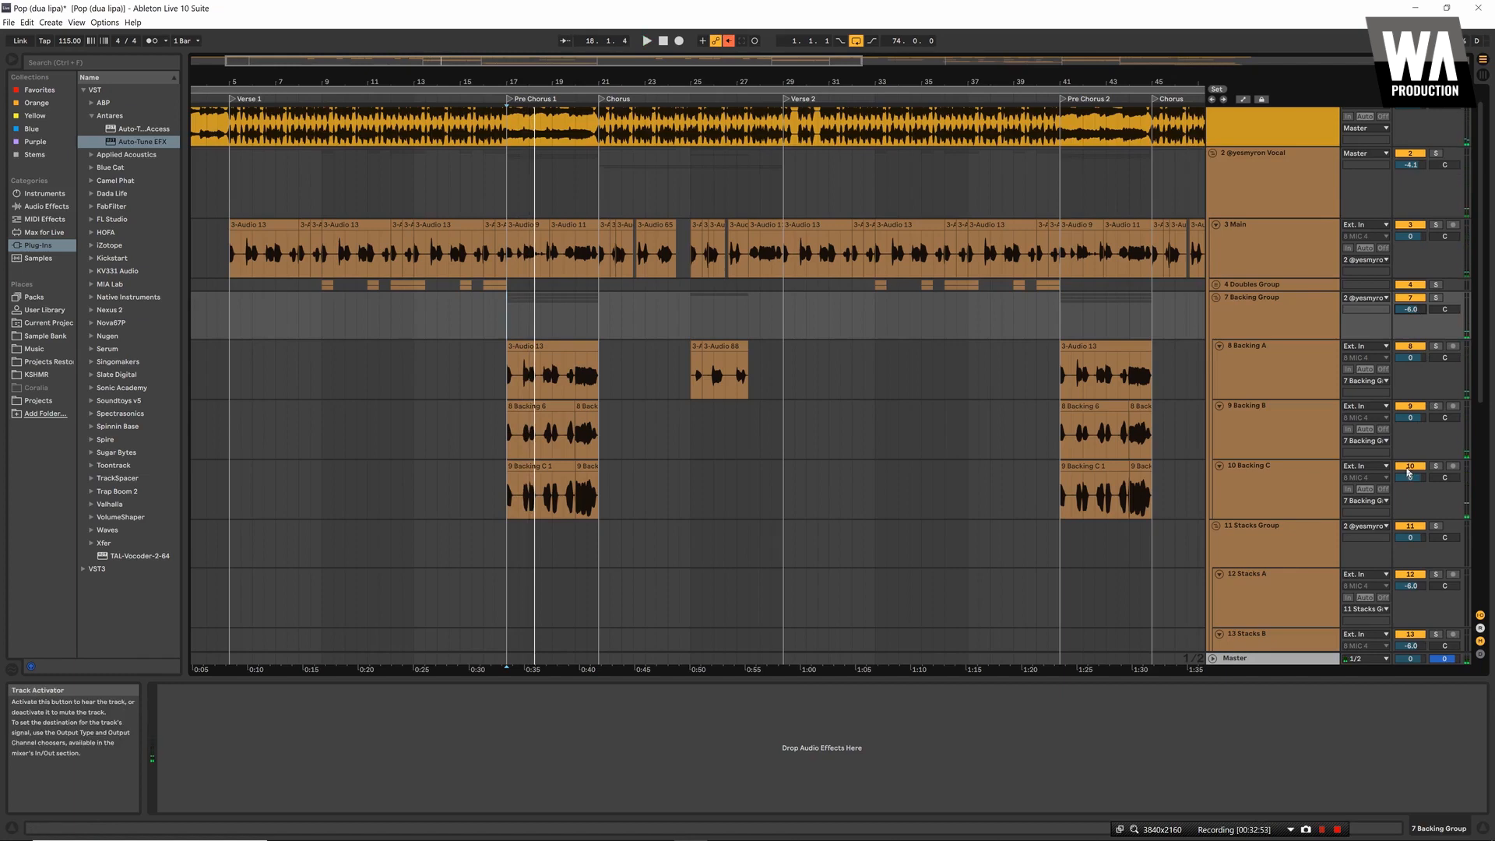
Mute Backing C, pan Backing A to the left and Backing B to the right, and replay Pre Chorus 1
click(1409, 469)
key(space)
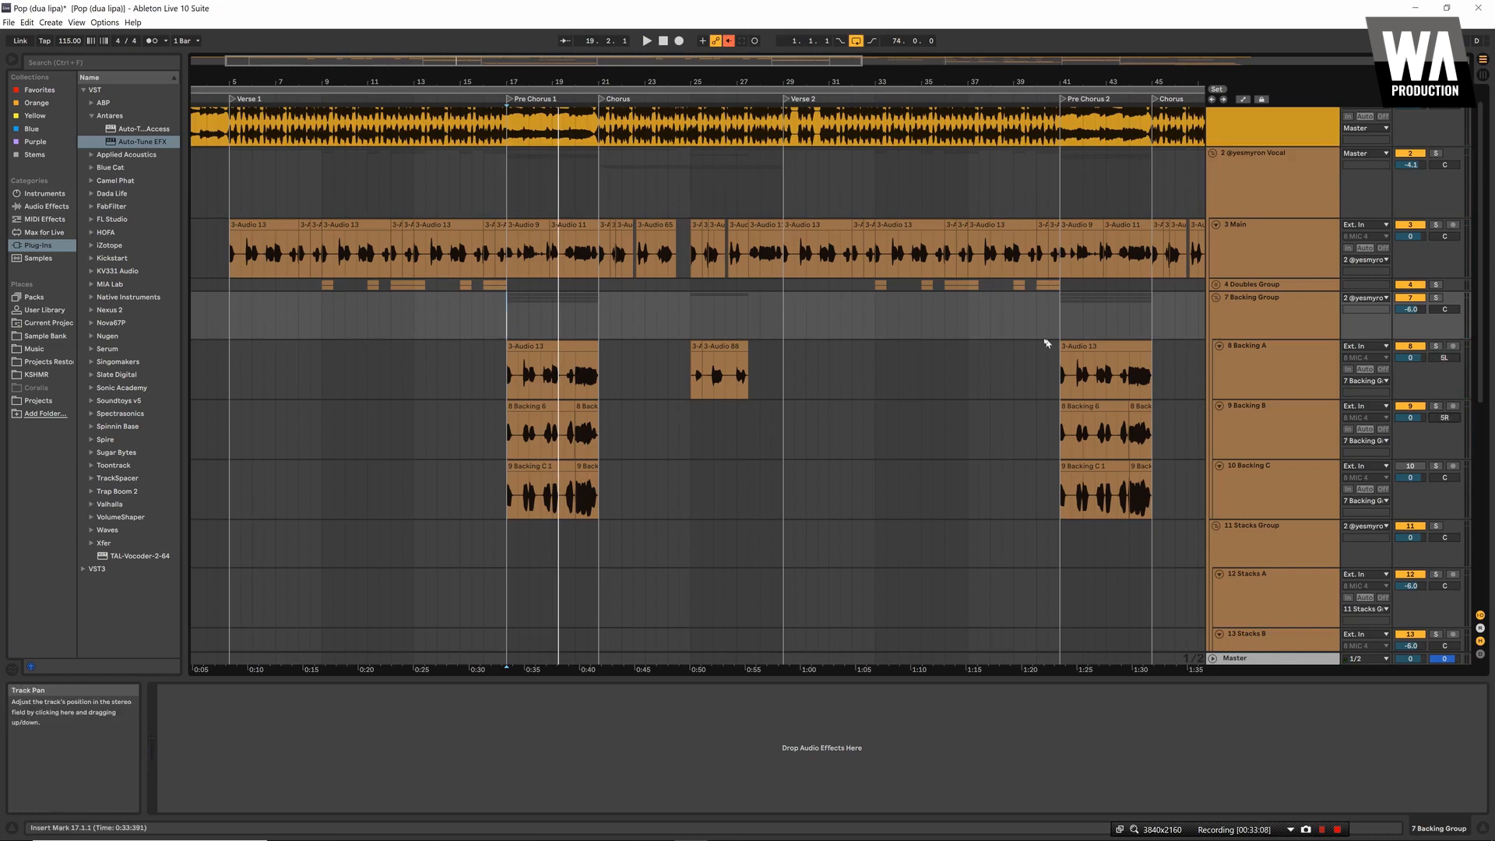
key(space)
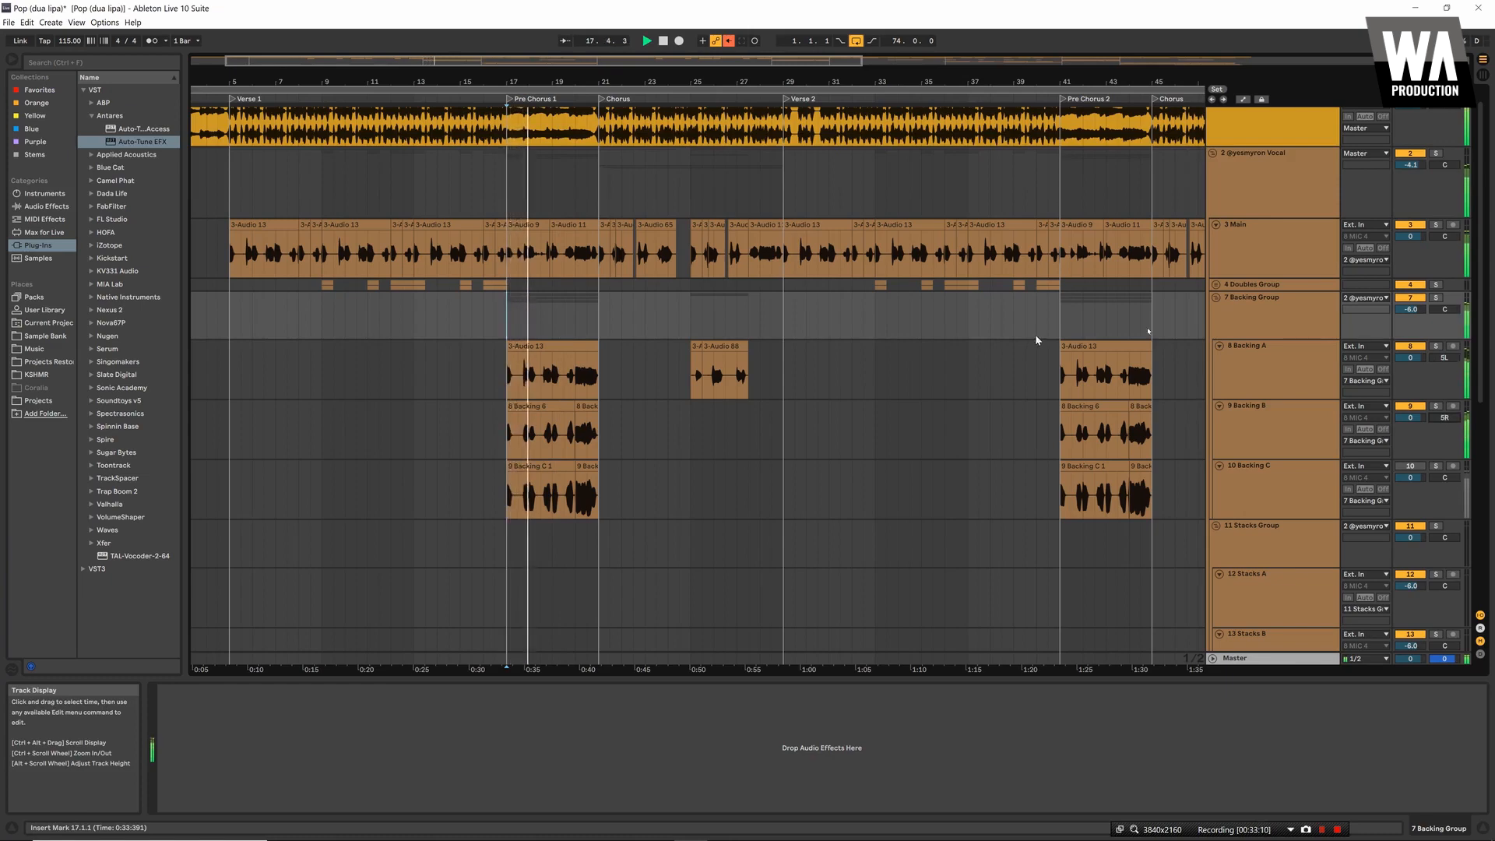
Solo the Backing Group, set the Backing A volume to -3 dB, and replay Pre Chorus 1
click(1435, 298)
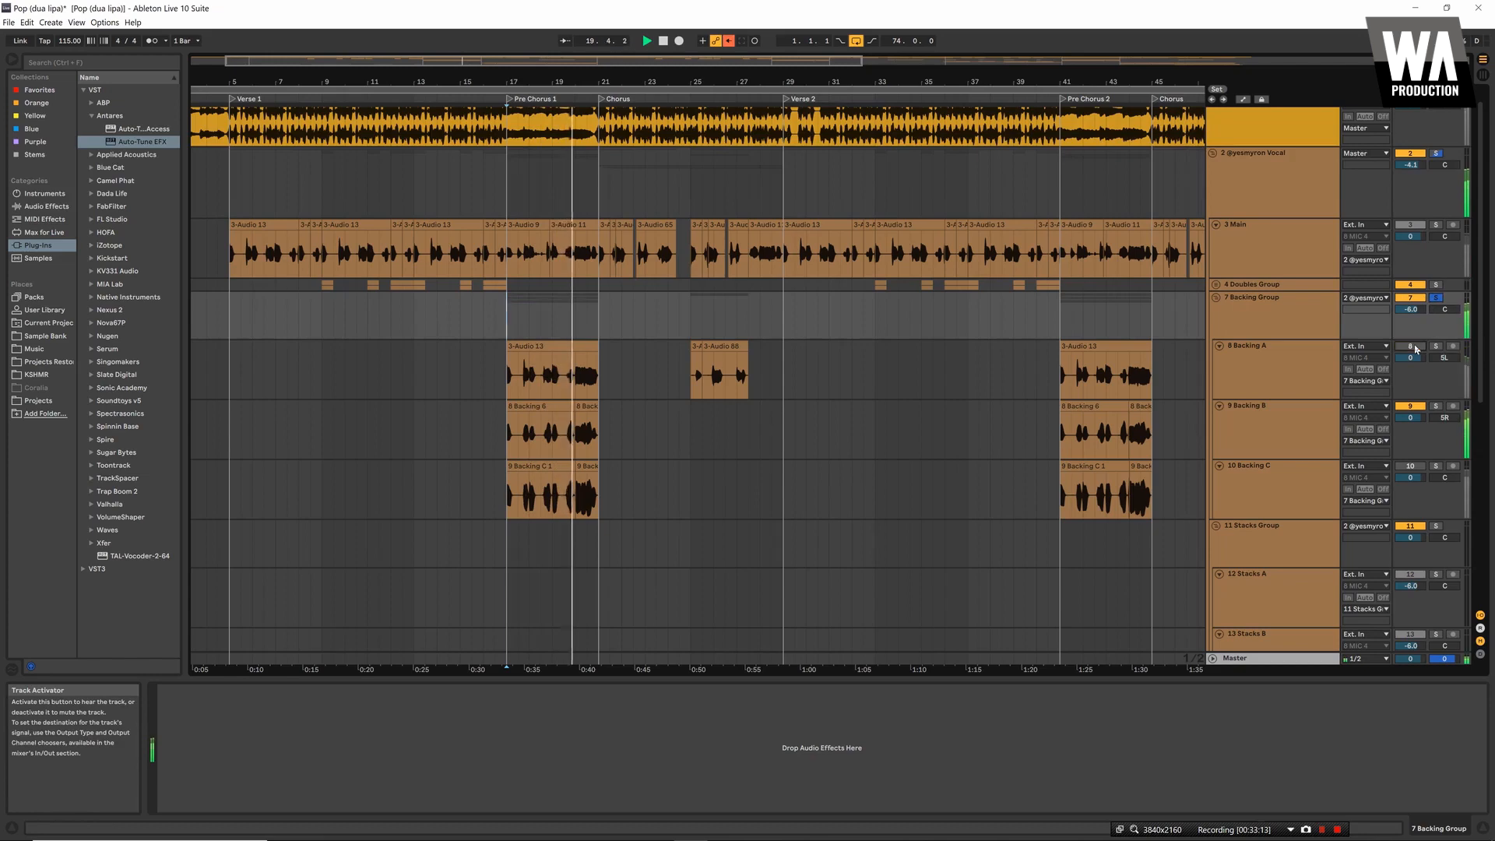
key(space)
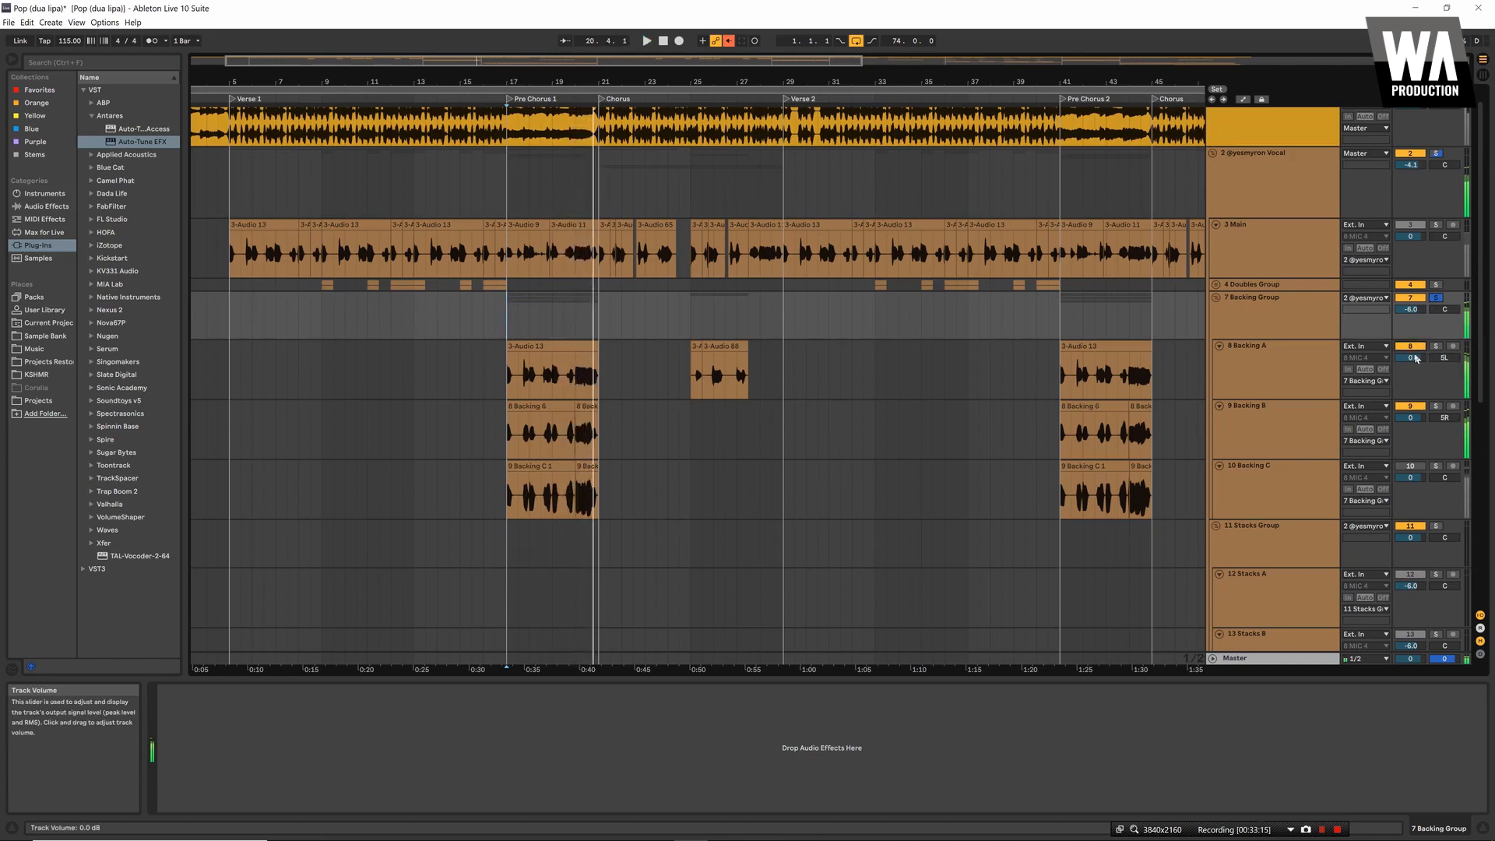
drag(1410, 357, 1411, 360)
key(space)
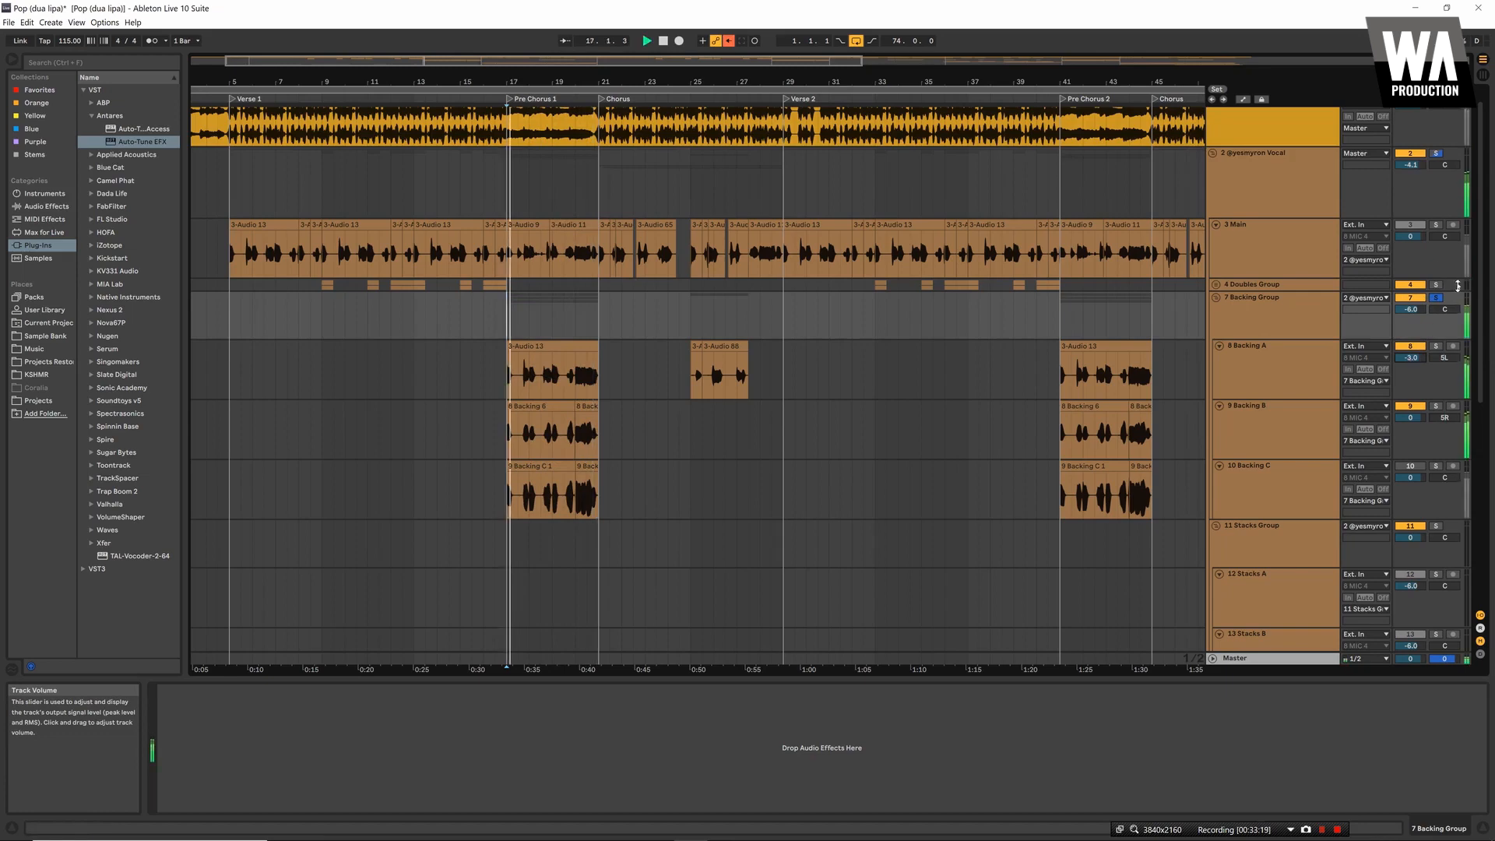
Solo the vocal group instead of the Backing Group, and mute and reactivate the Backing Group to compare the sound
click(1434, 146)
click(1437, 153)
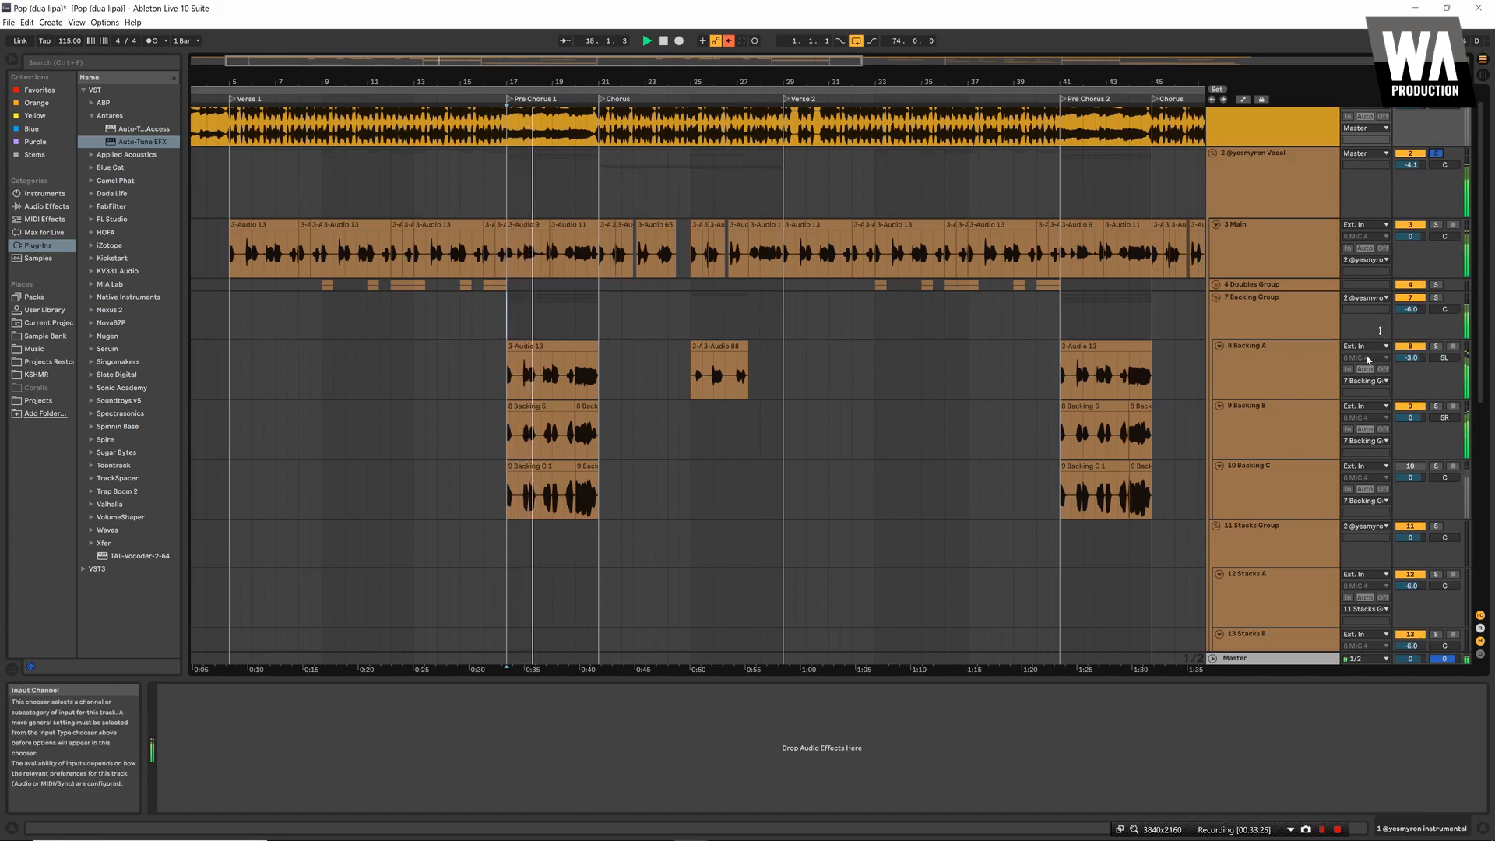
click(1415, 299)
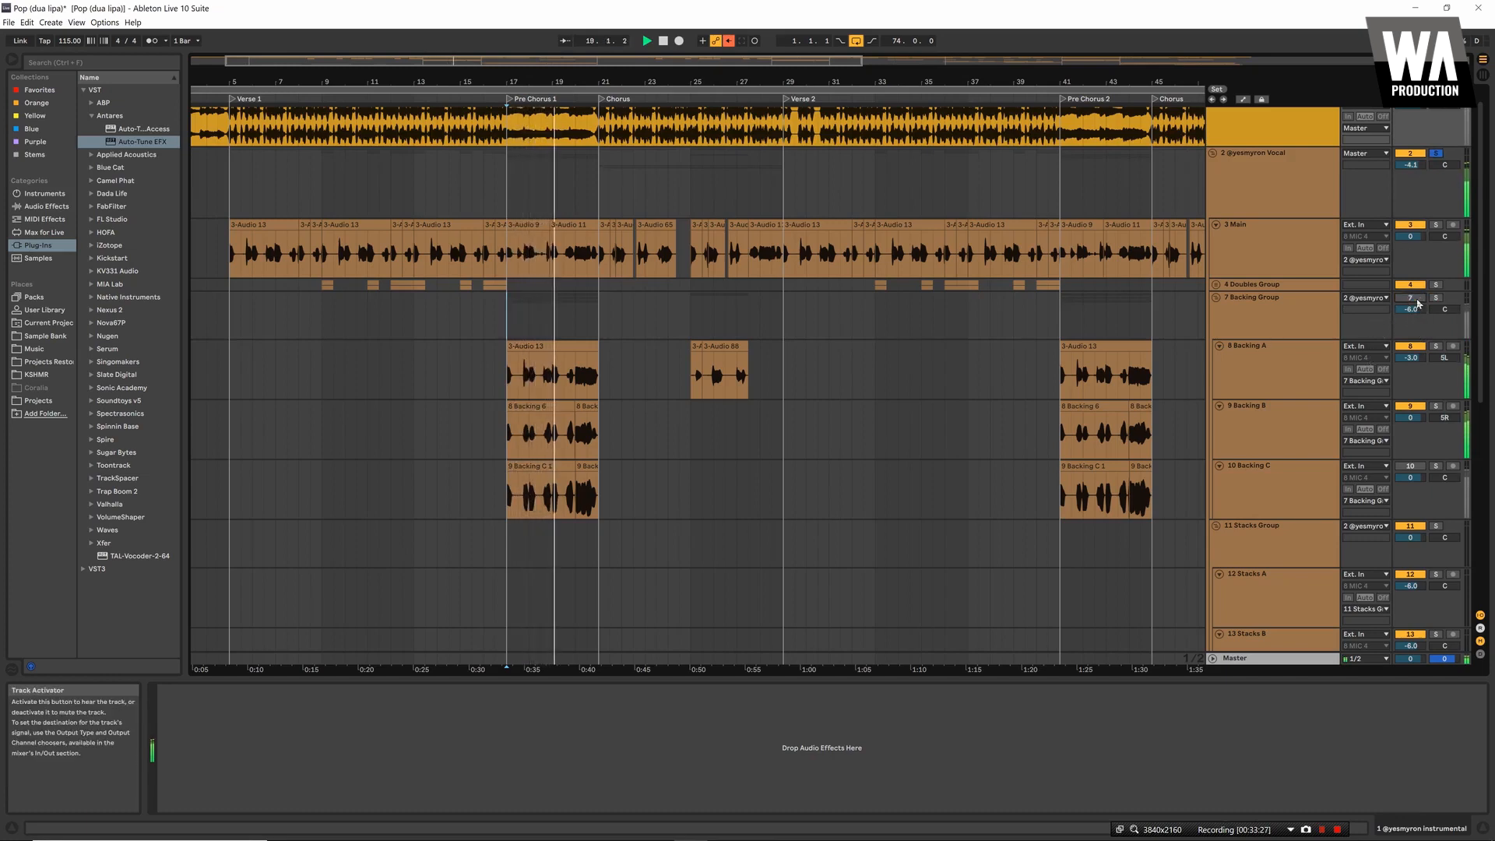
click(1417, 303)
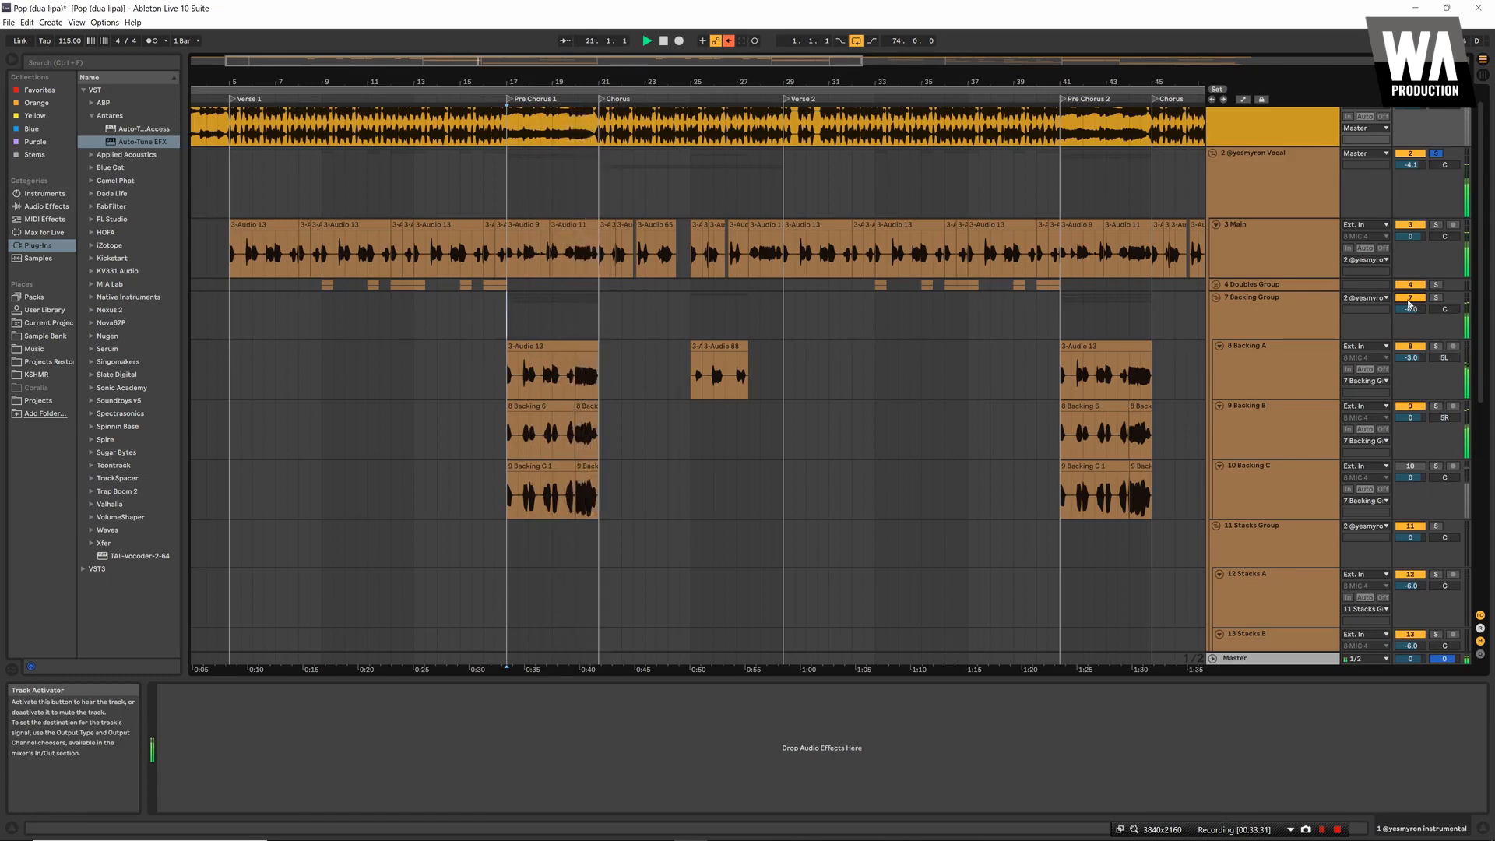
Set the Backing Group volume to -7 dB, then reactivate Backing C at -12 dB and replay
drag(1410, 305, 1399, 312)
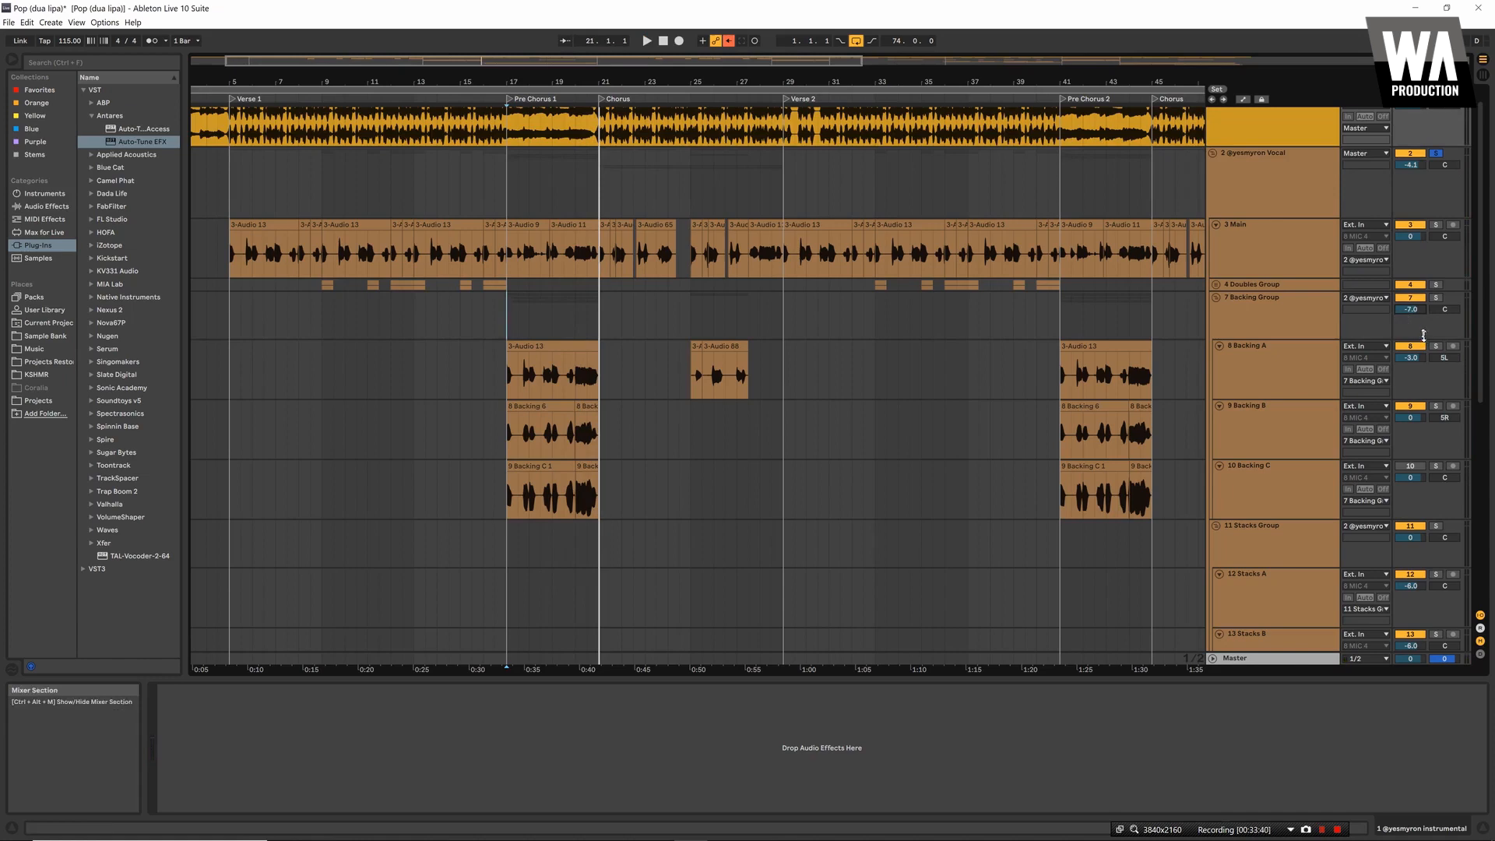
click(1413, 467)
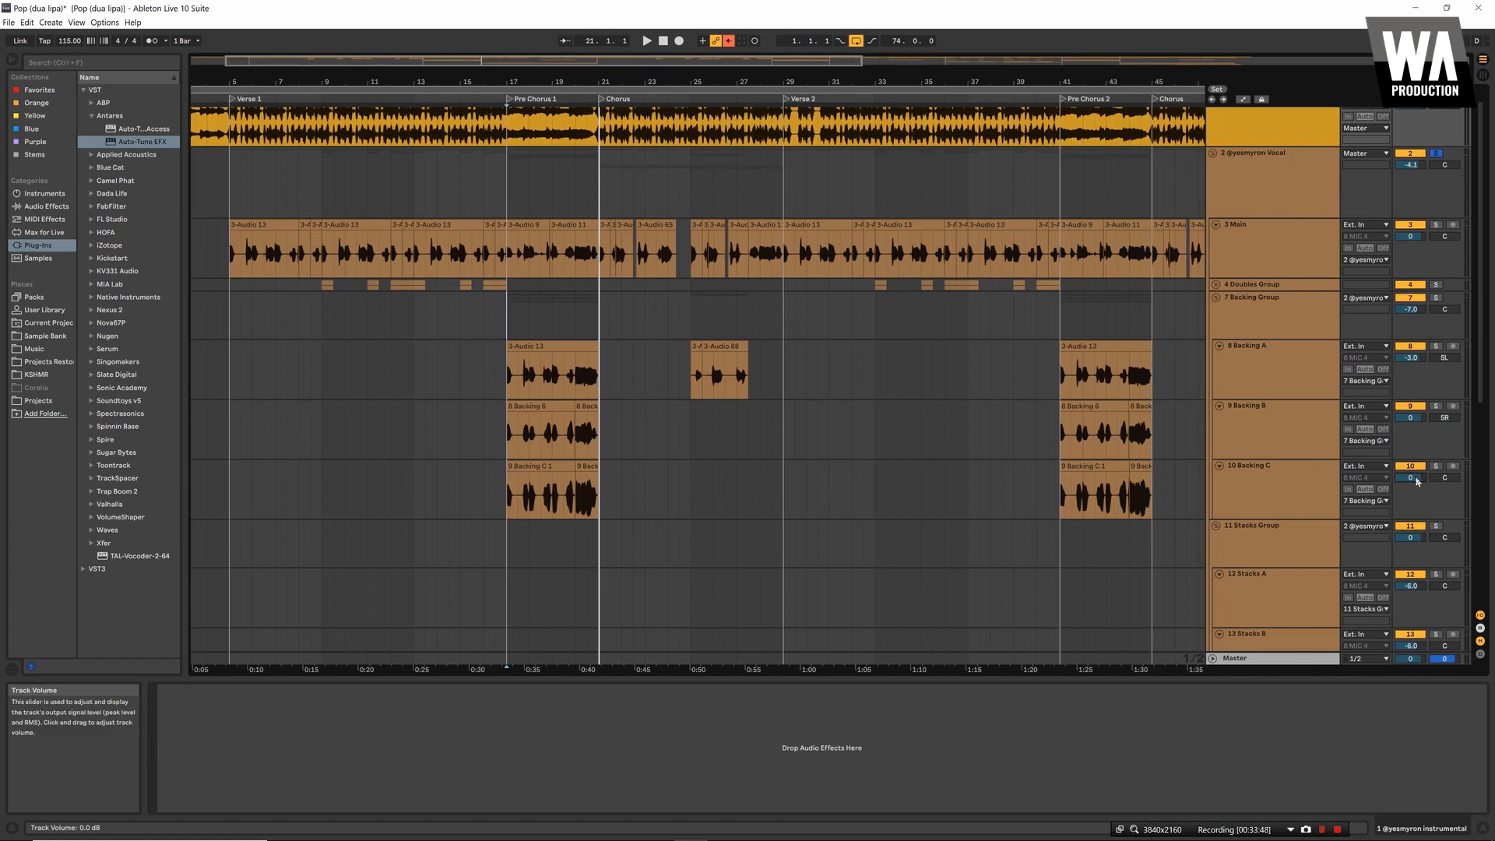
click(1411, 477)
text(-12)
key(Return)
key(space)
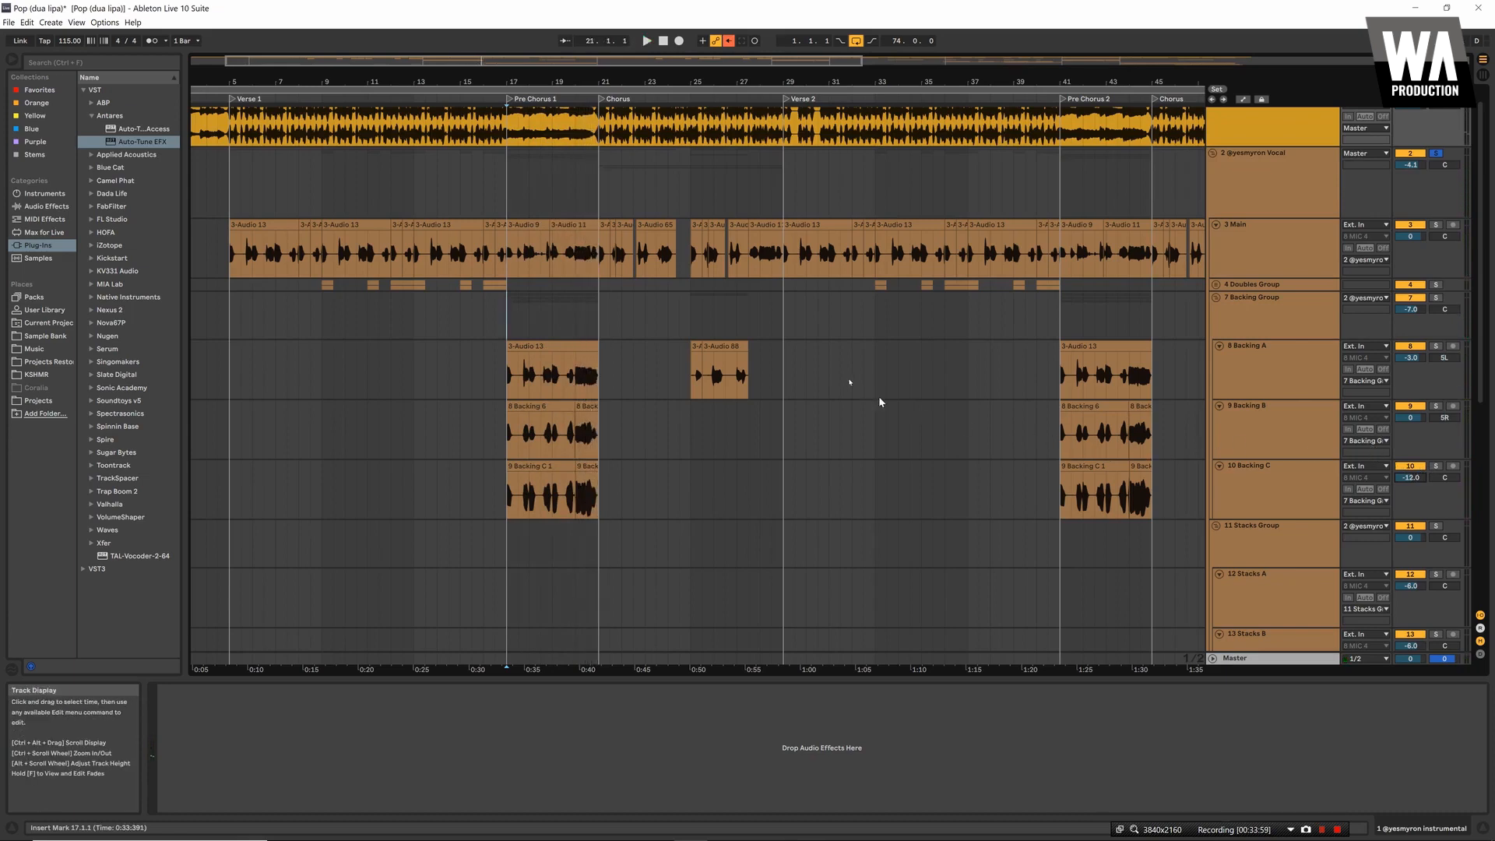
Fold the Backing A, B and C tracks and collapse the Backing Group
scroll(840, 374, right, 5)
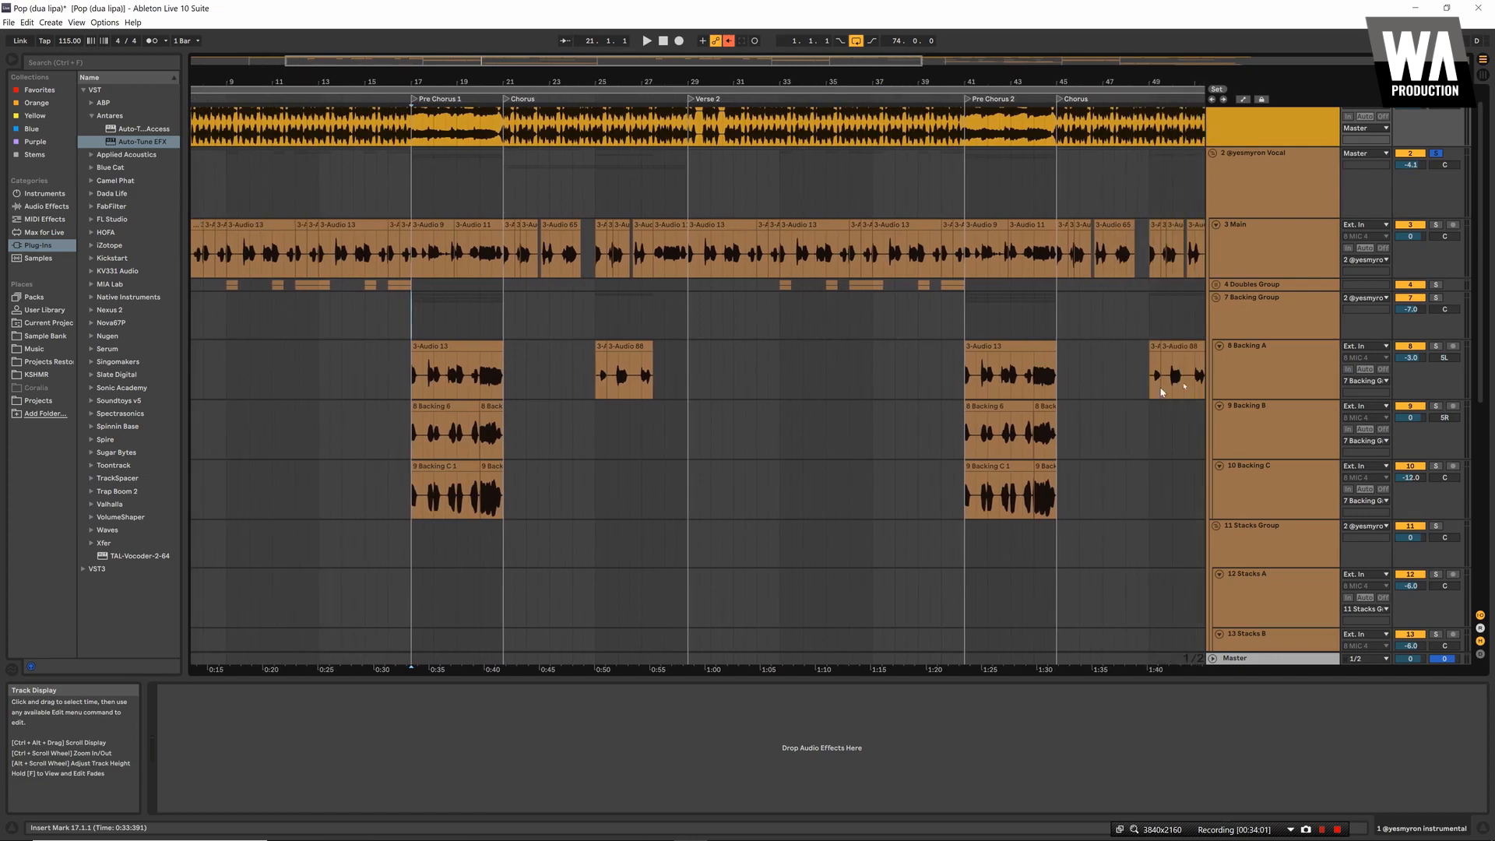
alt+click(1219, 345)
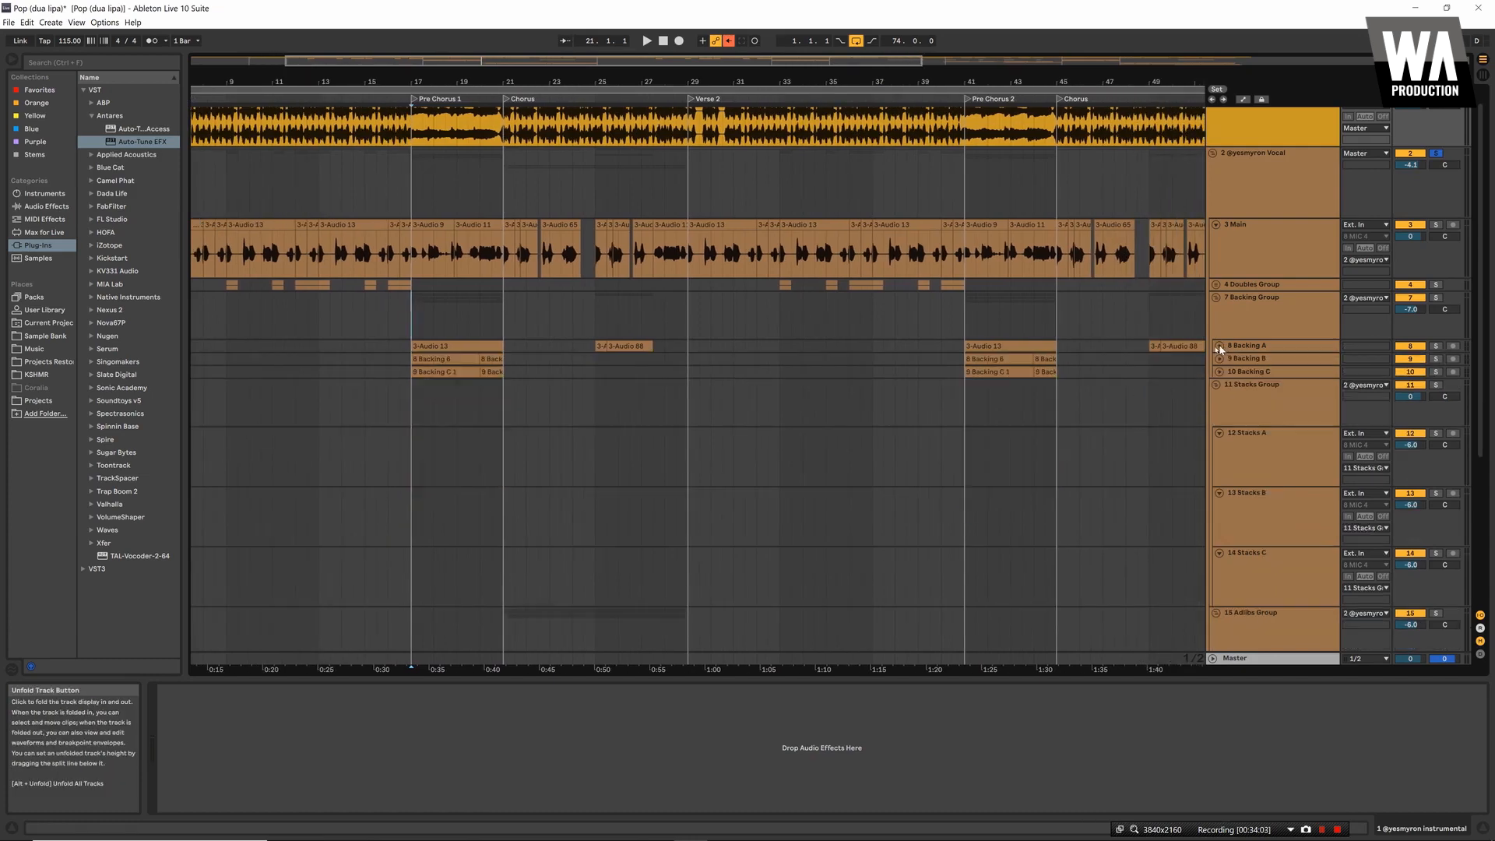
click(1223, 302)
click(1223, 301)
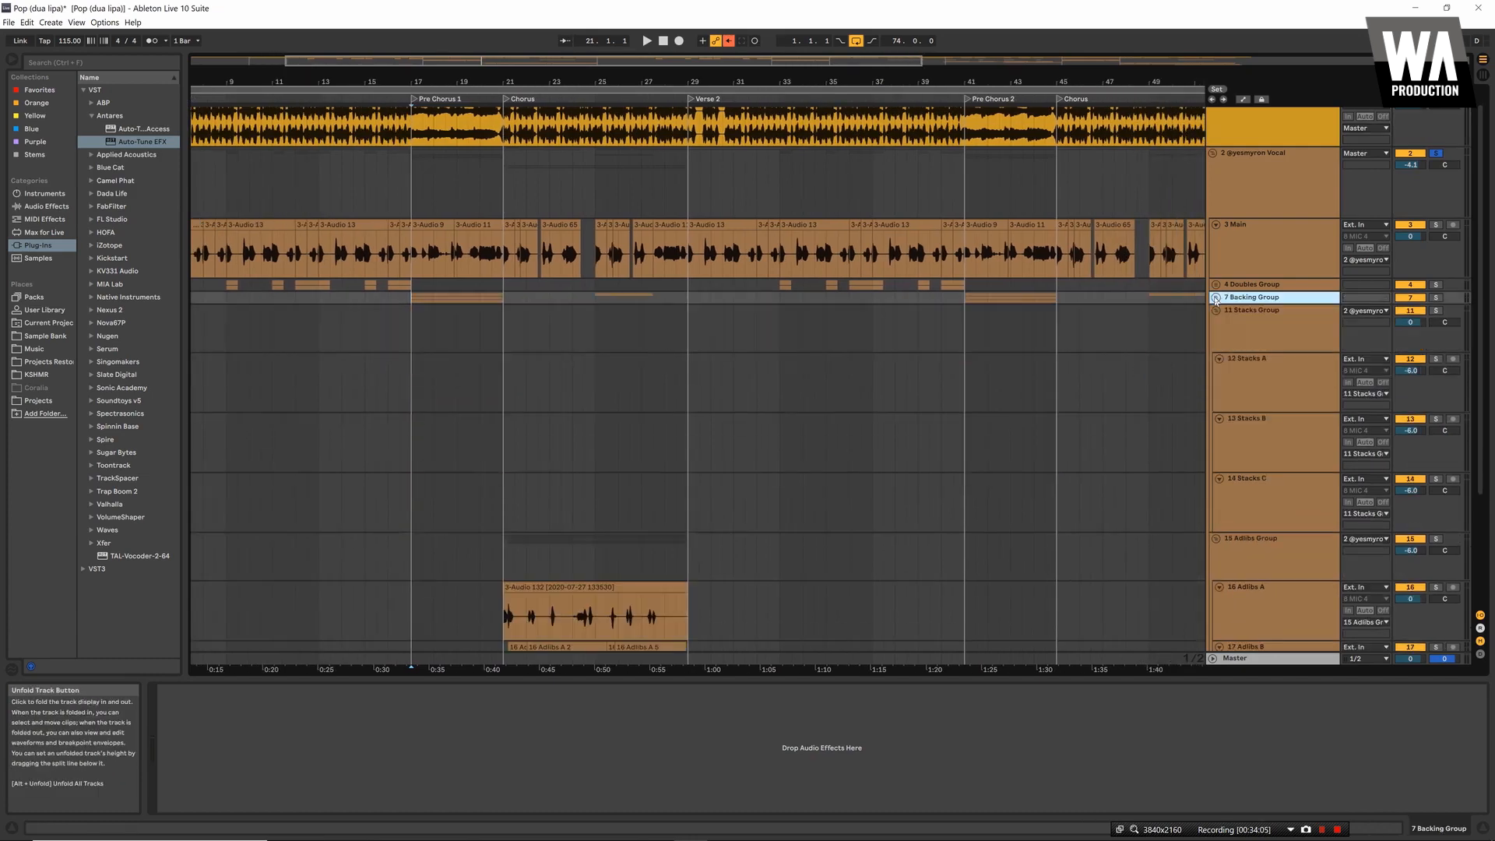
Audition the adlibs from the start of the first Chorus
scroll(995, 347, down, 2)
scroll(994, 346, down, 2)
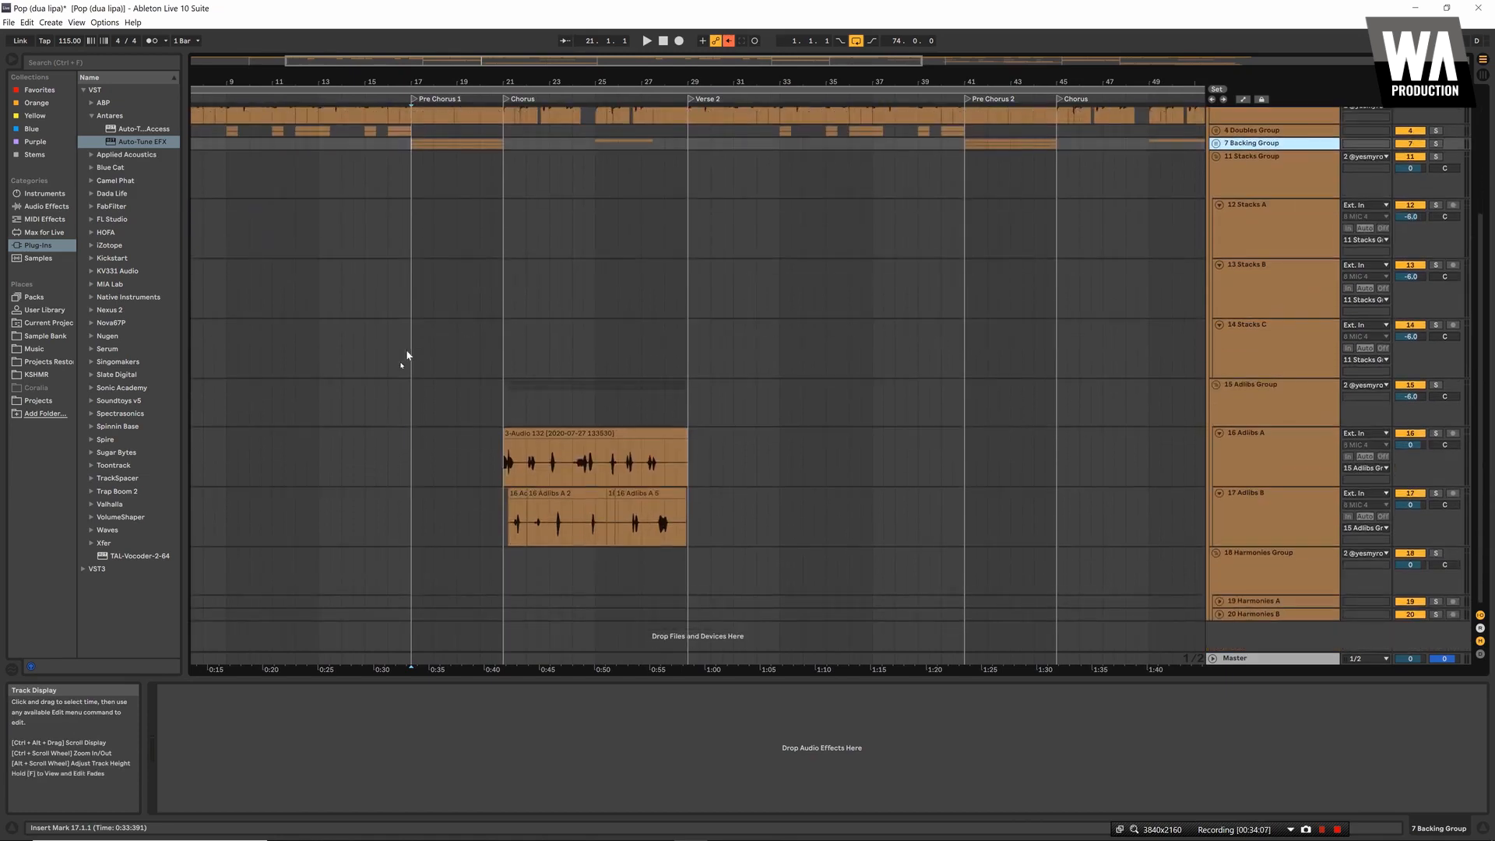
click(512, 401)
key(space)
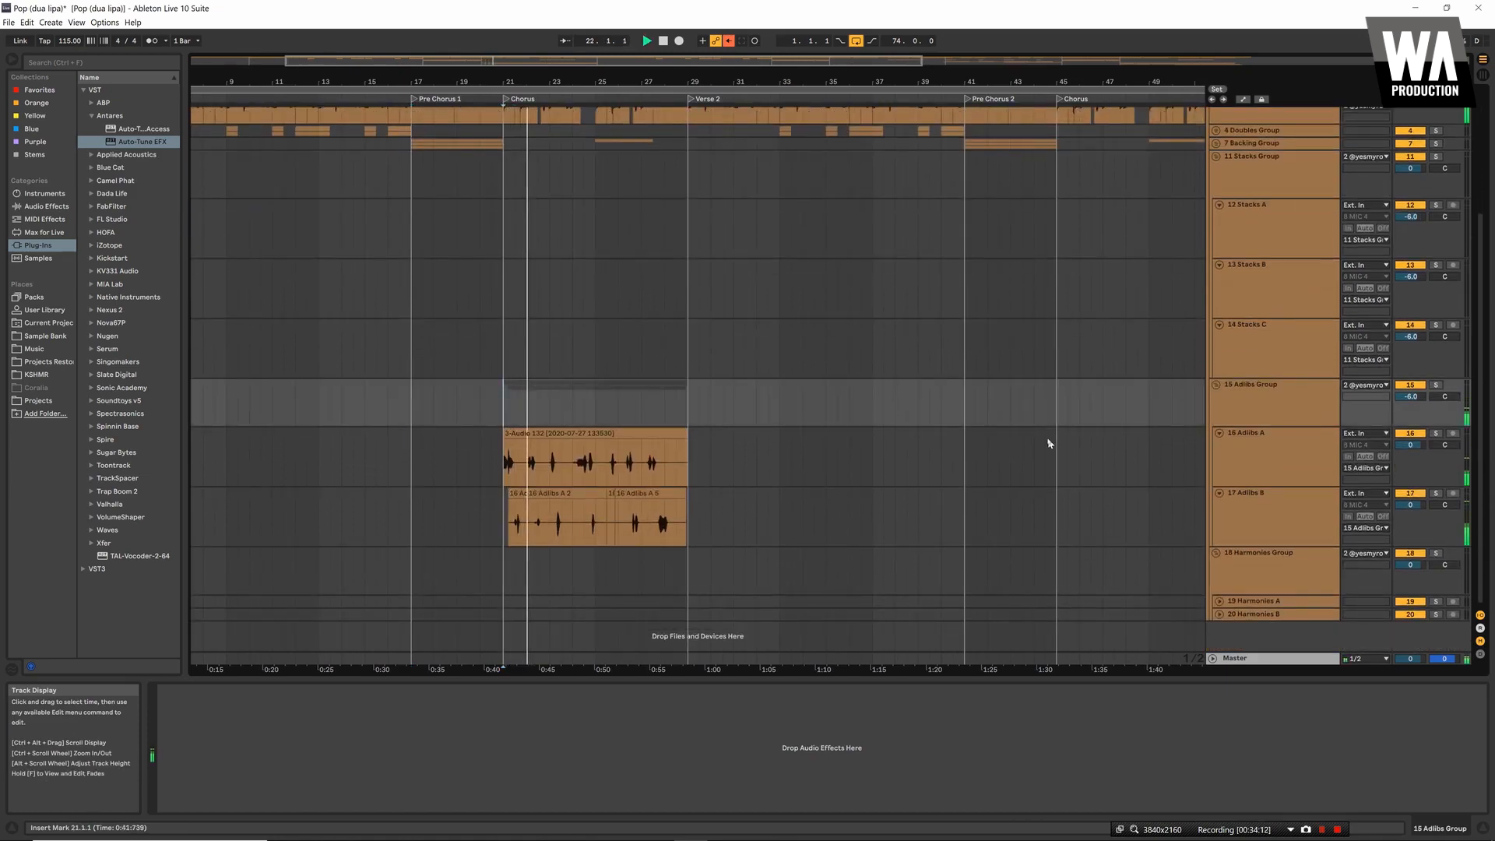
Audition the stacked vocals in the Bridge and set the Stacks A, B and C volumes to 0 dB
scroll(1047, 437, up, 1)
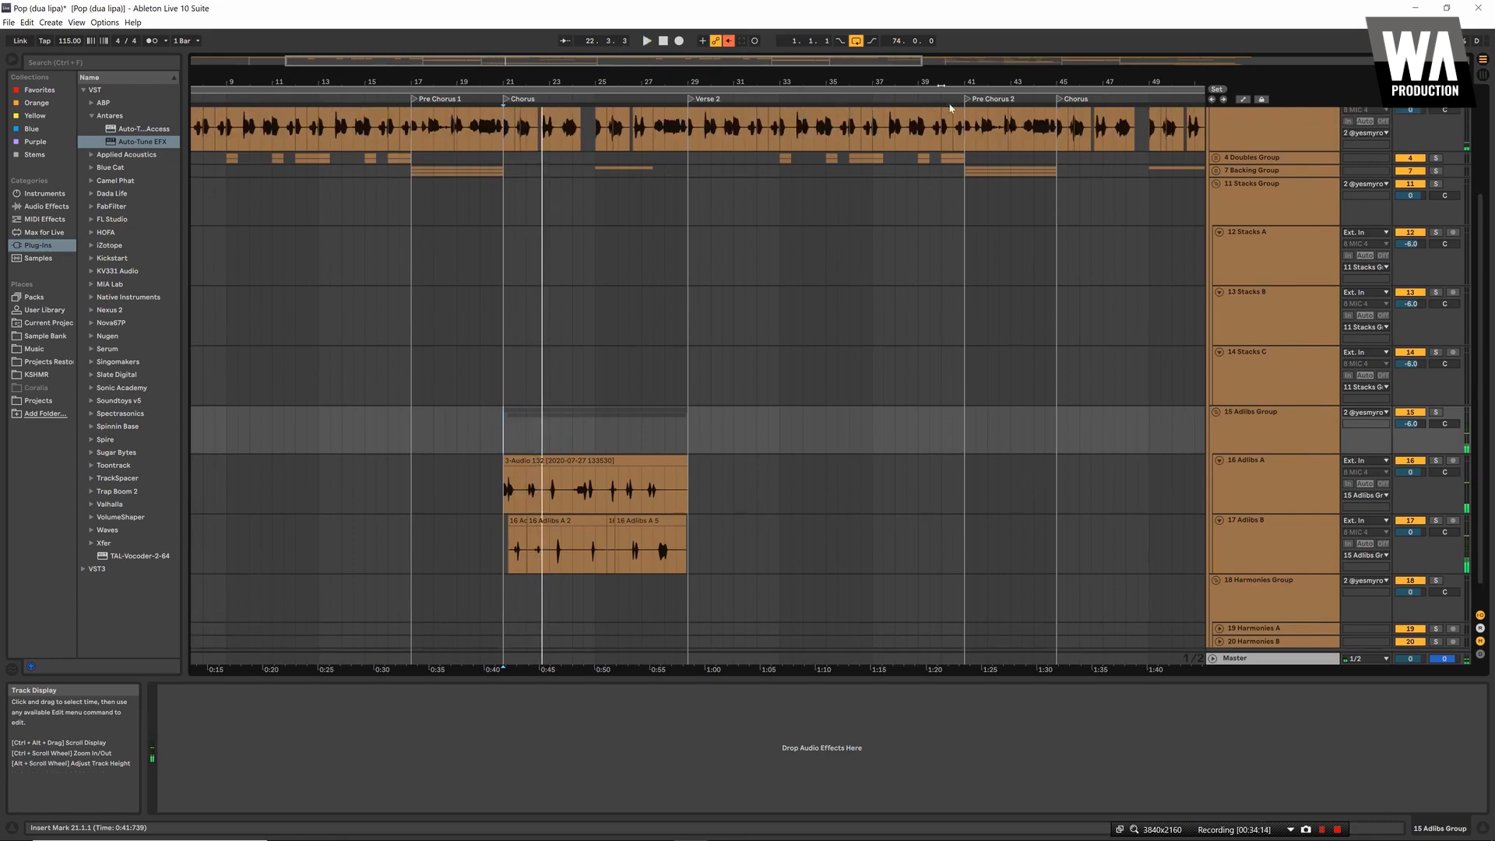
drag(942, 83, 942, 55)
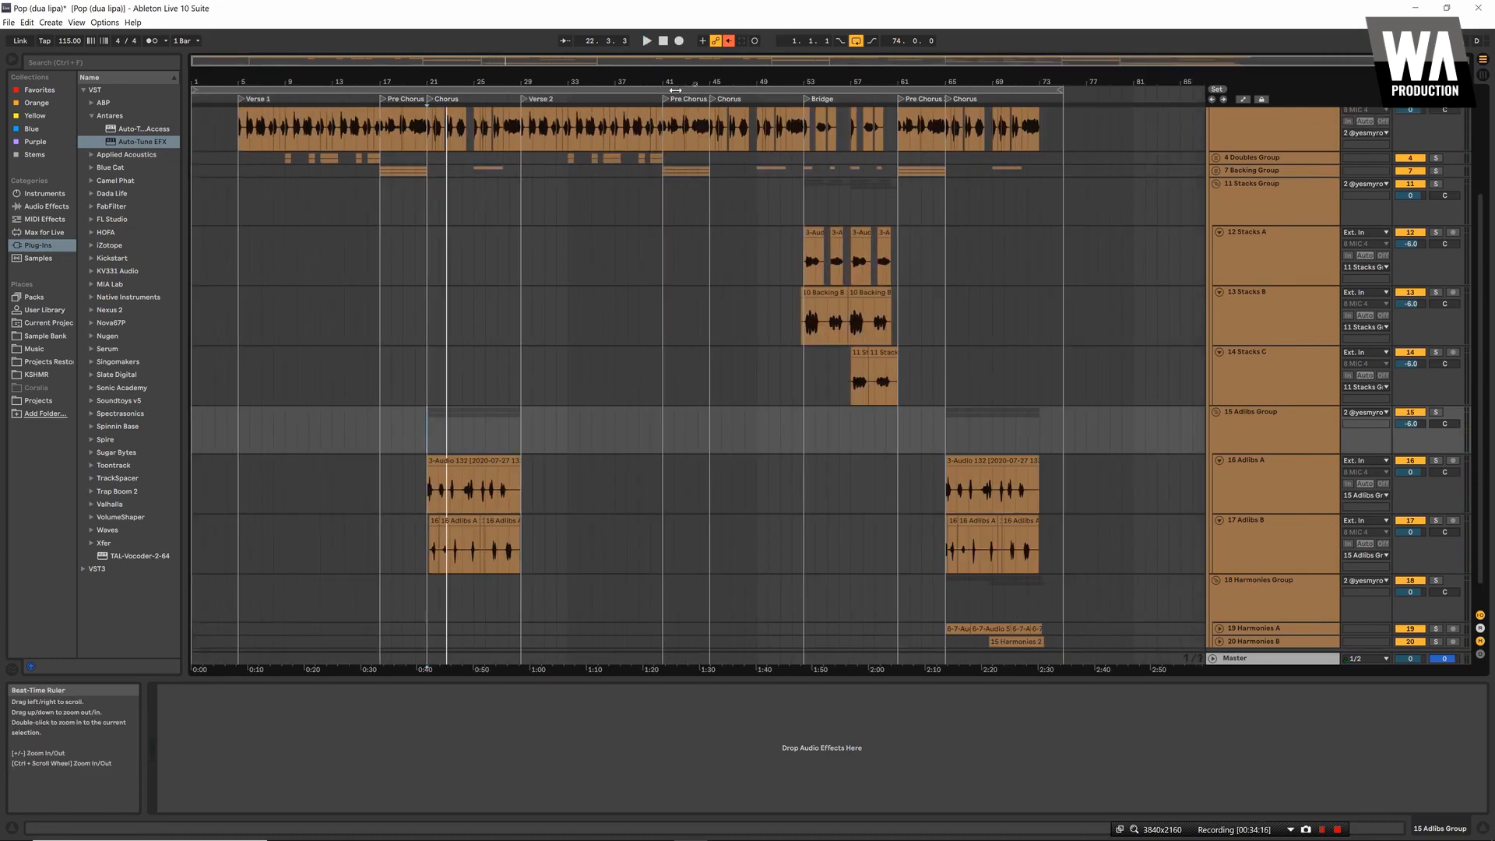
drag(831, 81, 786, 226)
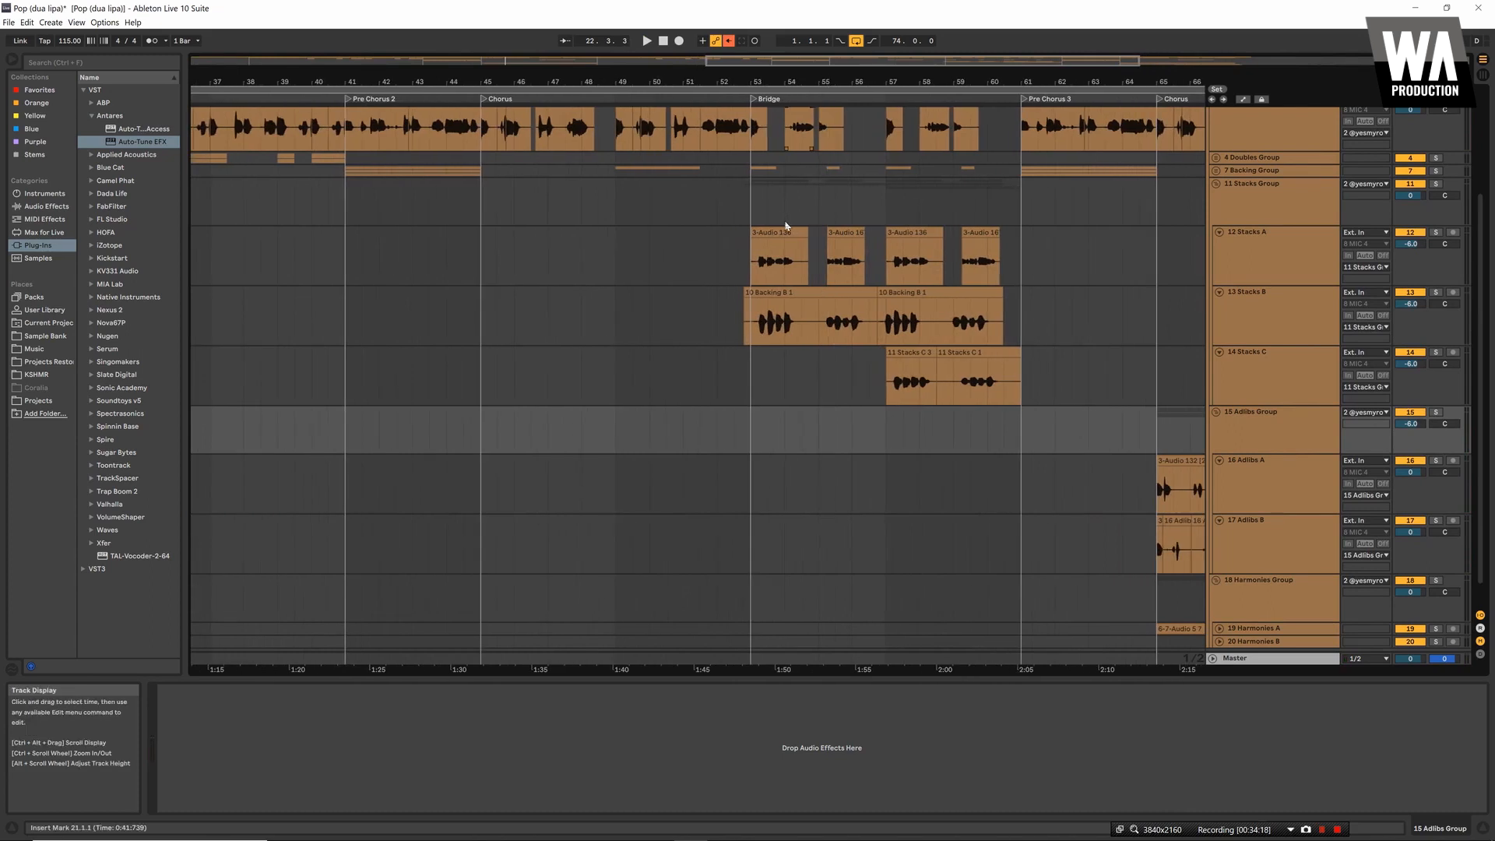
click(751, 217)
key(space)
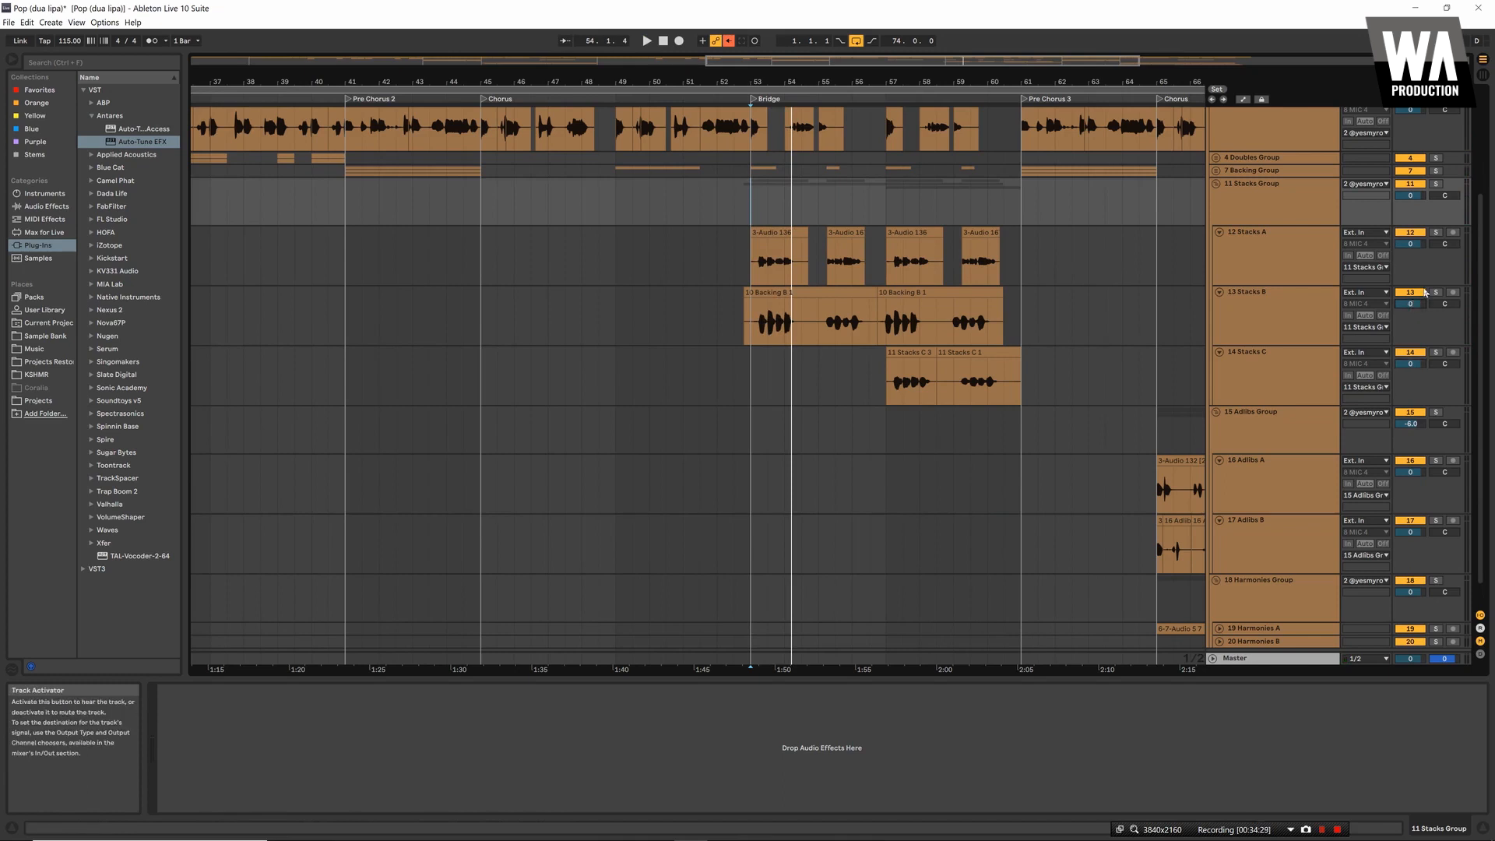
Replay the Bridge and set the Stacks Group volume to -9 dB
key(space)
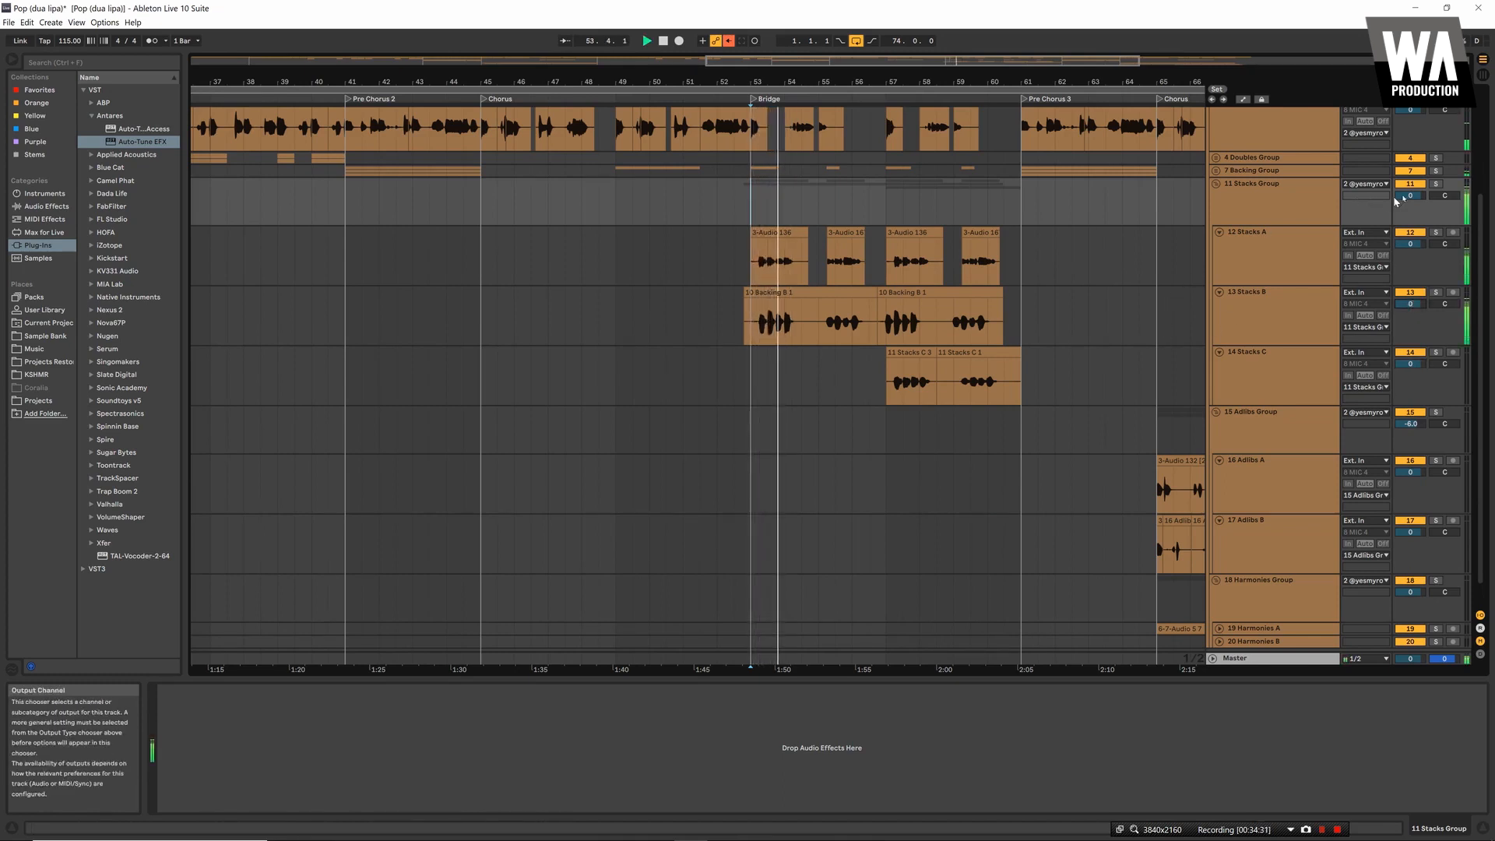
key(space)
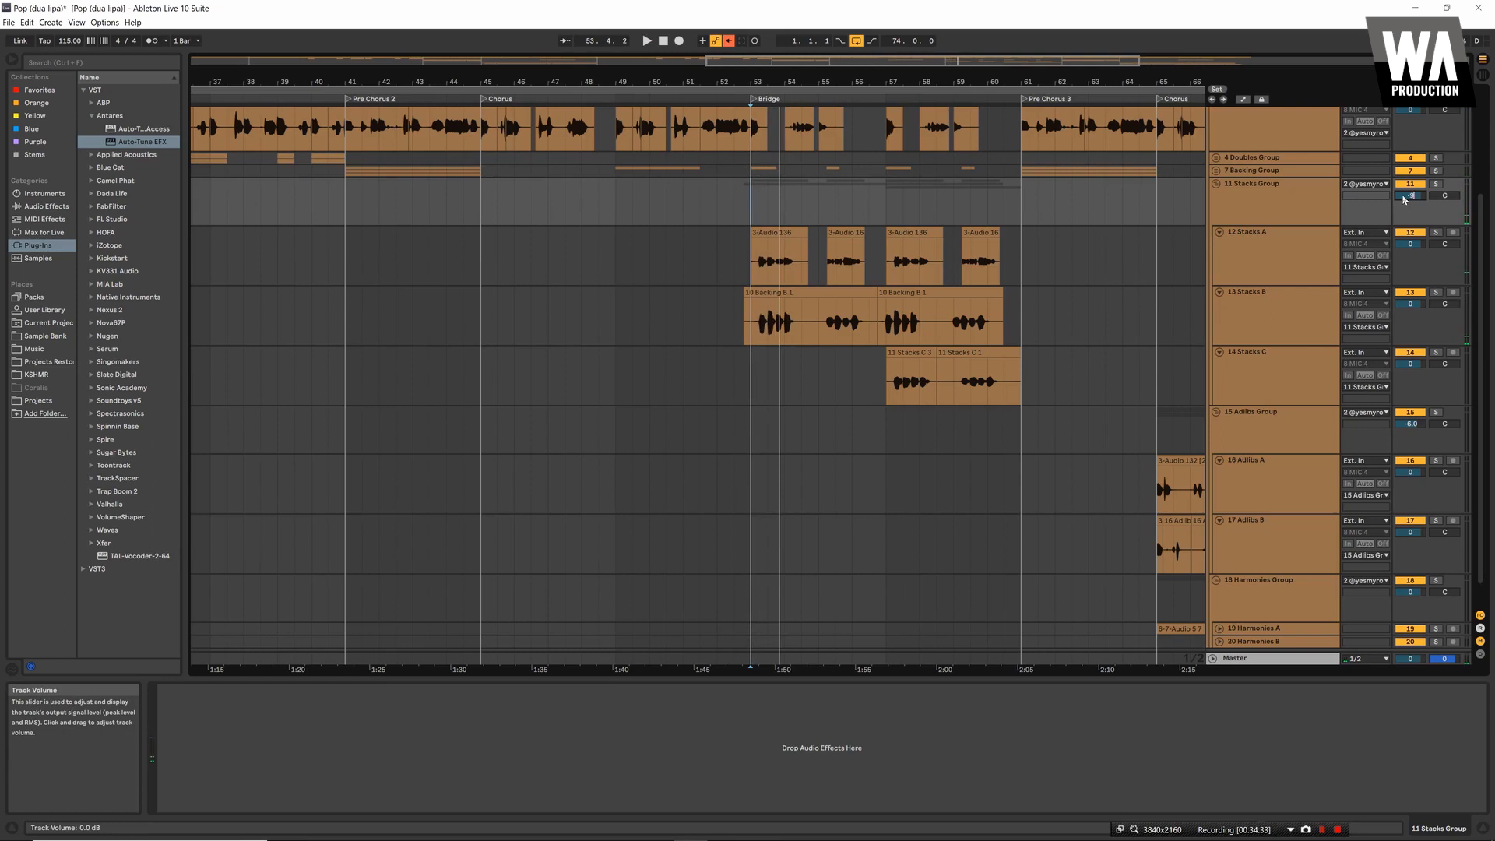
key(space)
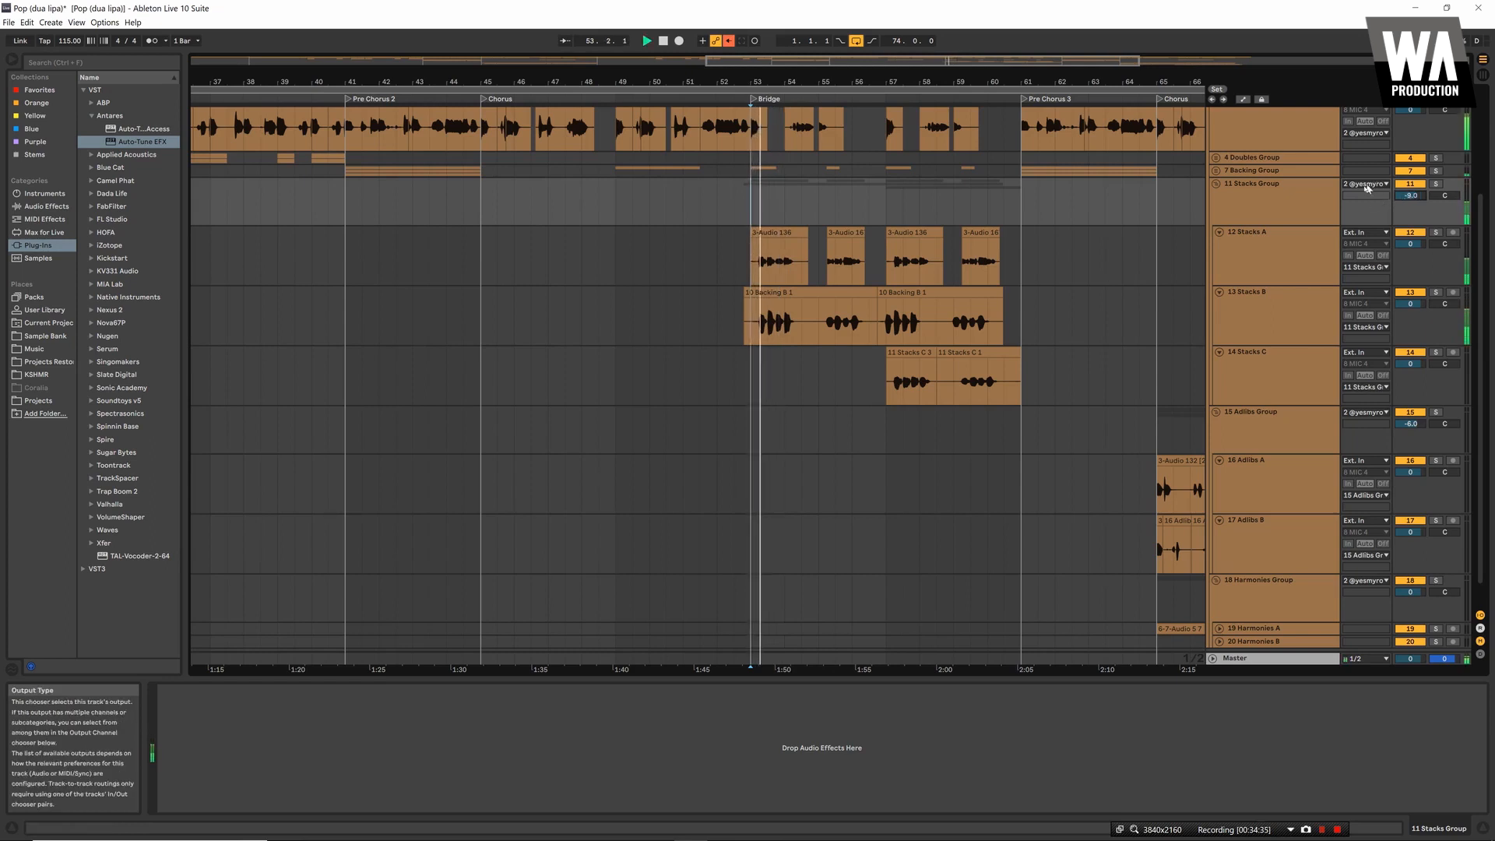
Mute and reactivate Stacks A while replaying the Bridge to compare the sound
click(1411, 232)
key(space)
key(space)
key(space)
key(space)
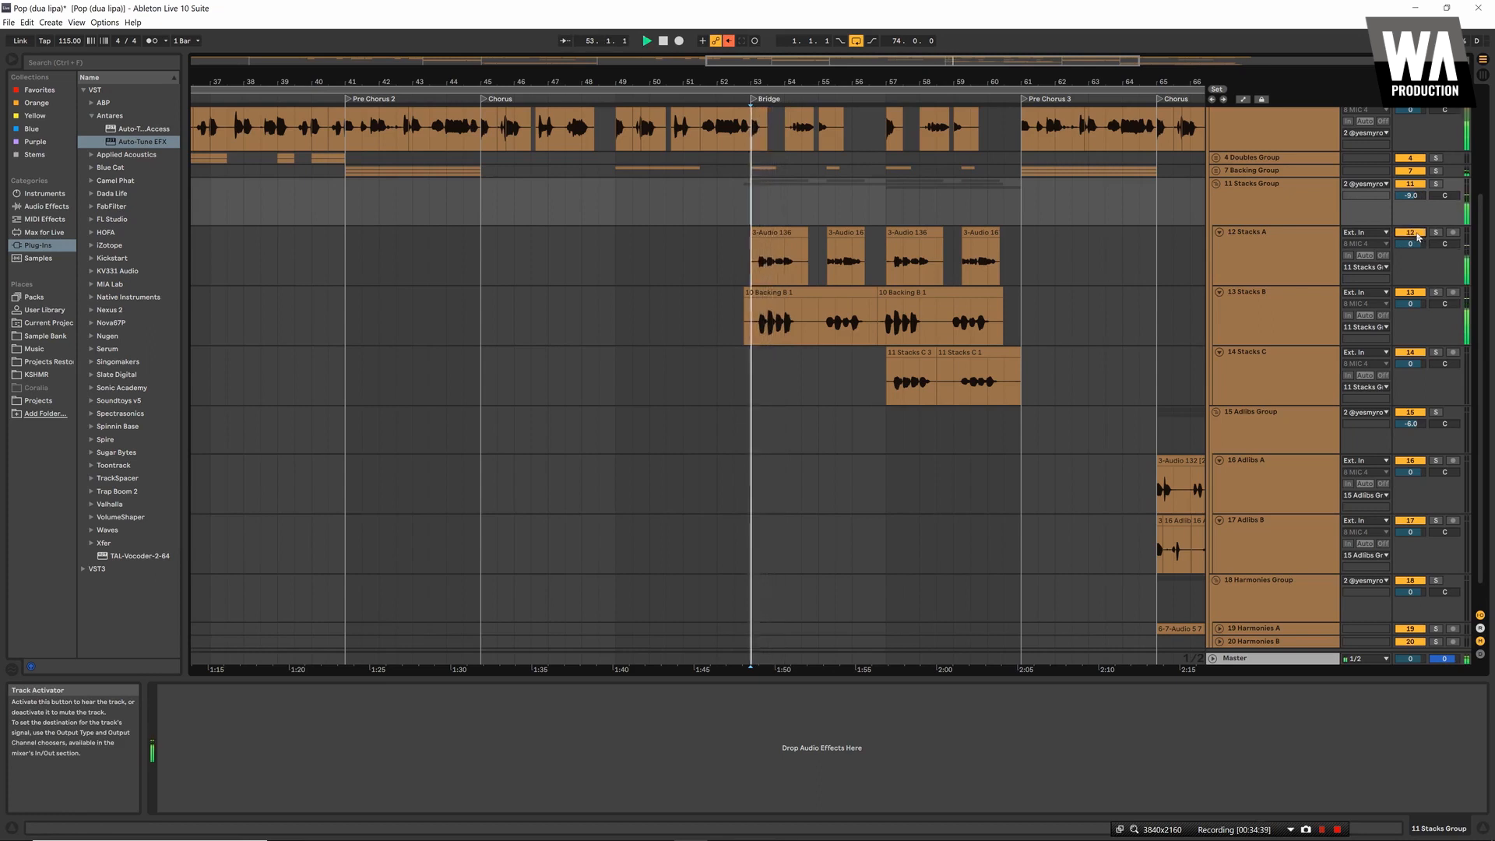
click(1411, 232)
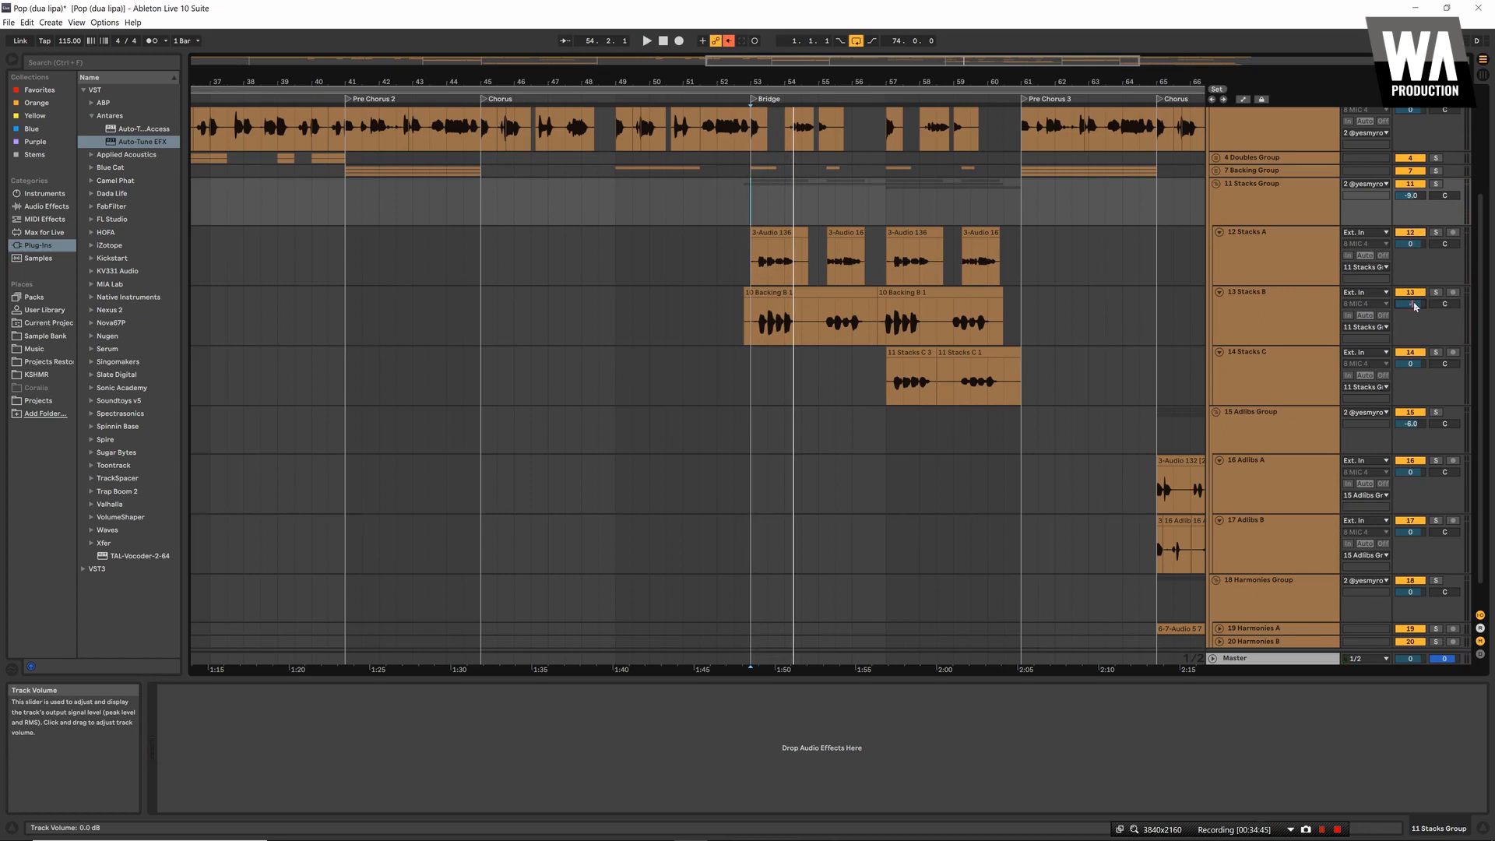
Pan Stacks A to 12L, then set Stacks B to -3 dB and pan it to 12R
key(space)
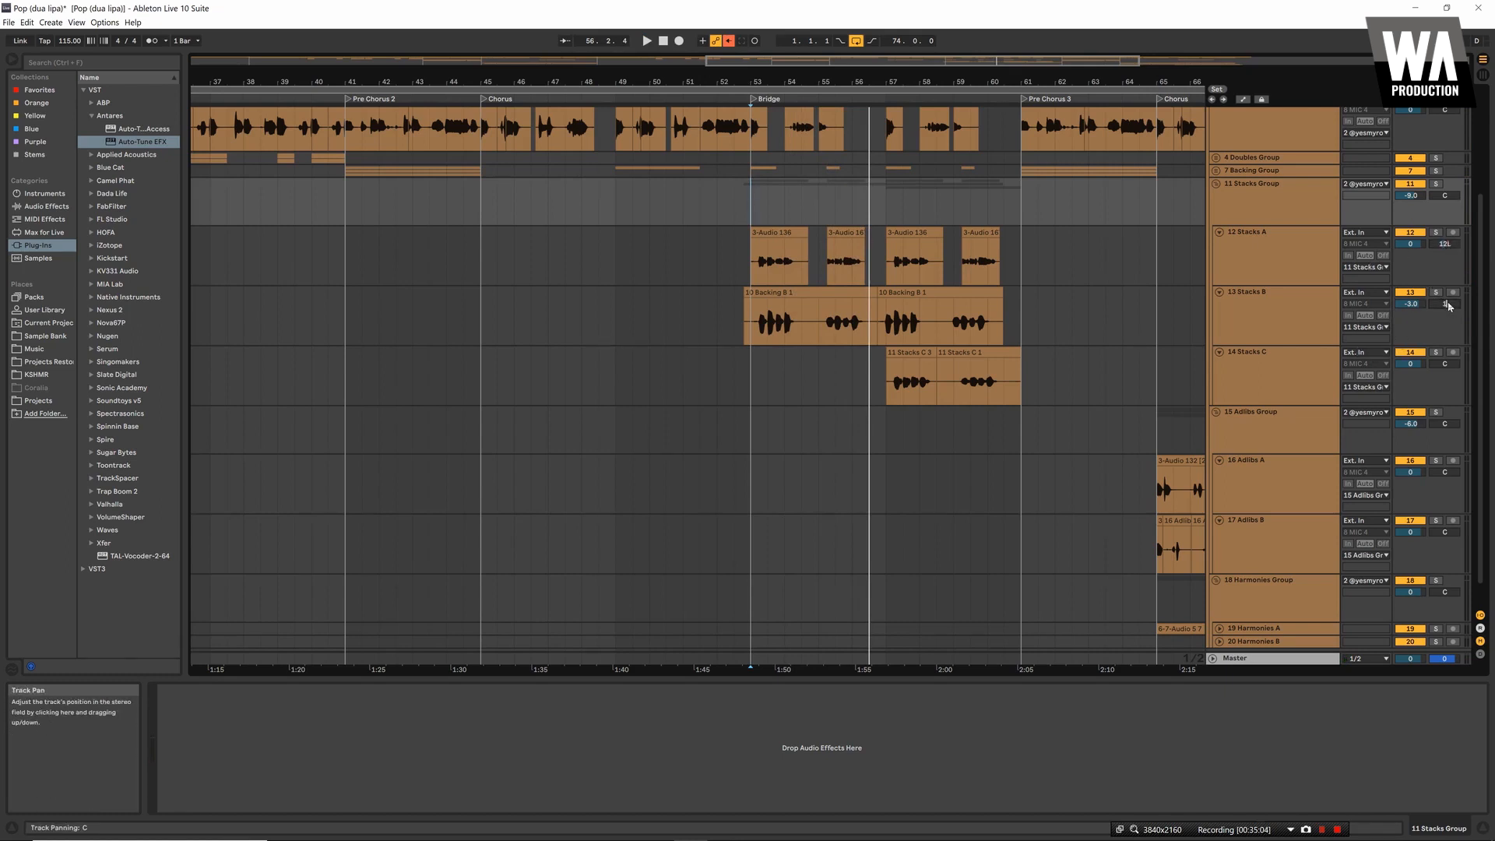
key(space)
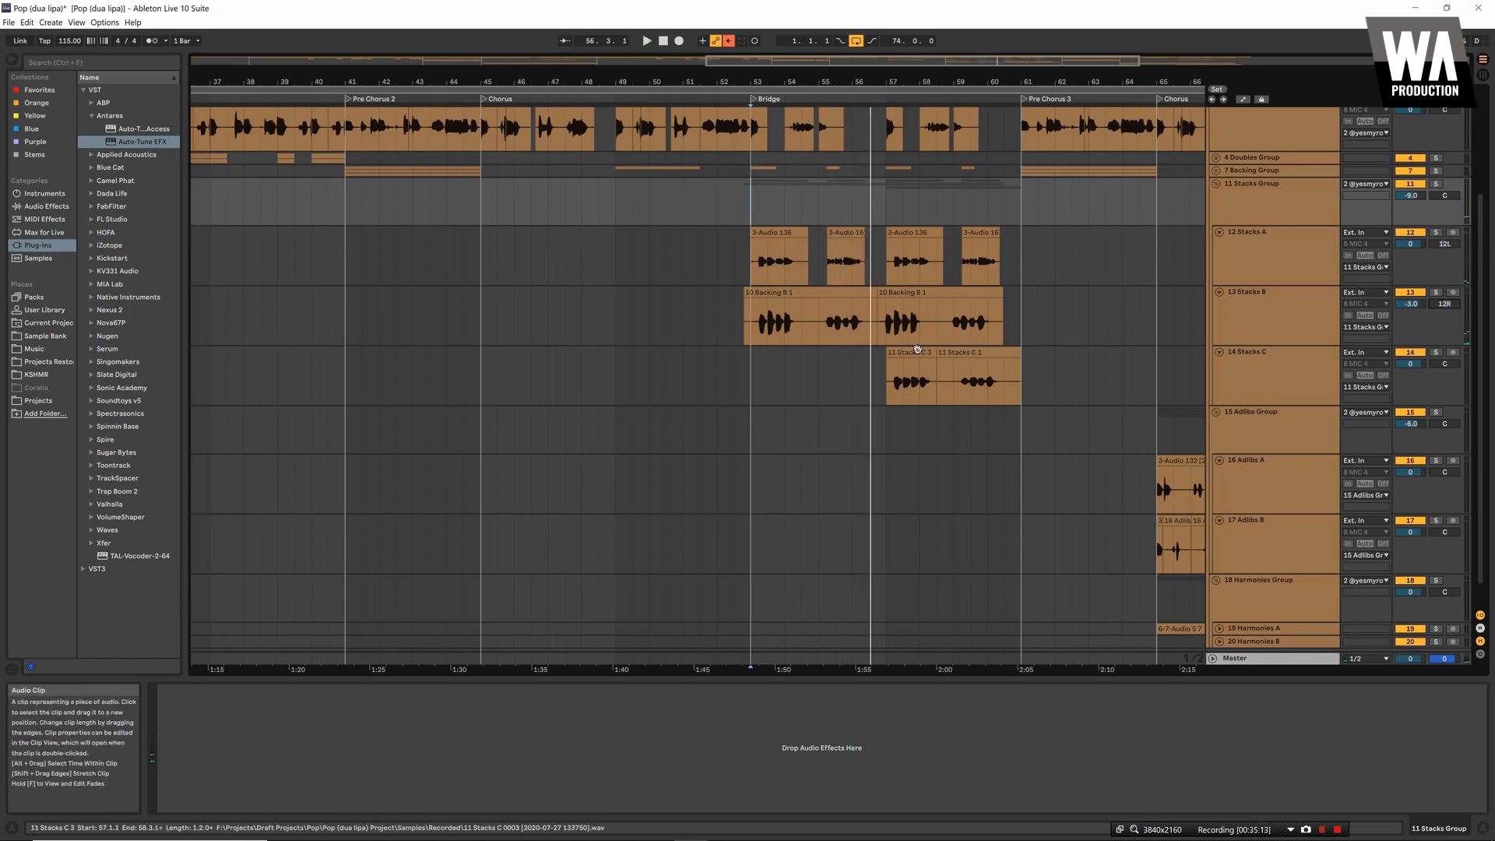
Play from the first Stacks C clip, set the Stacks C volume to -6 dB, and collapse the Stacks Group
click(908, 380)
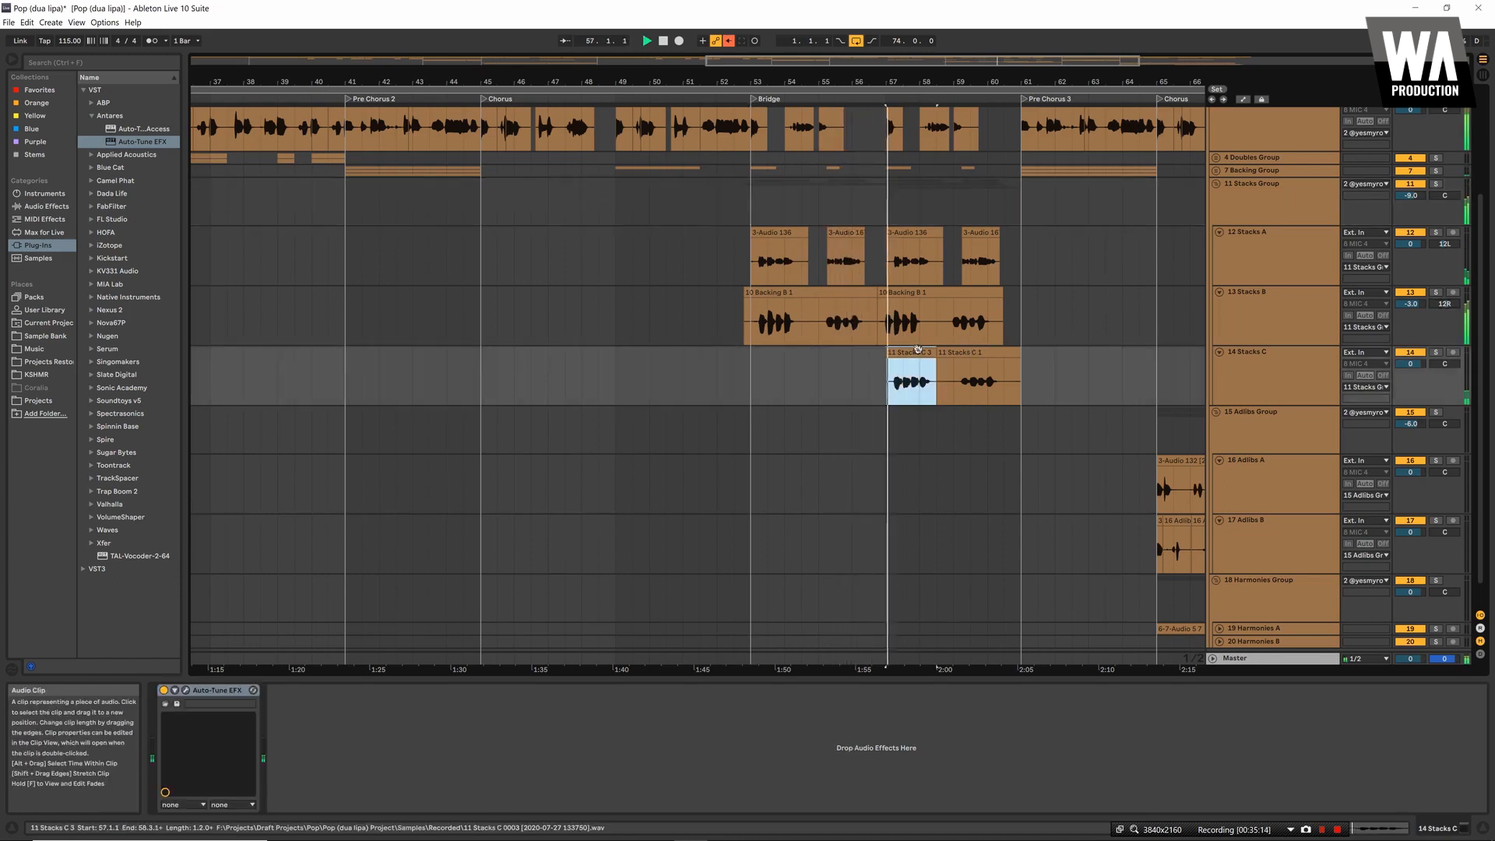
click(1406, 364)
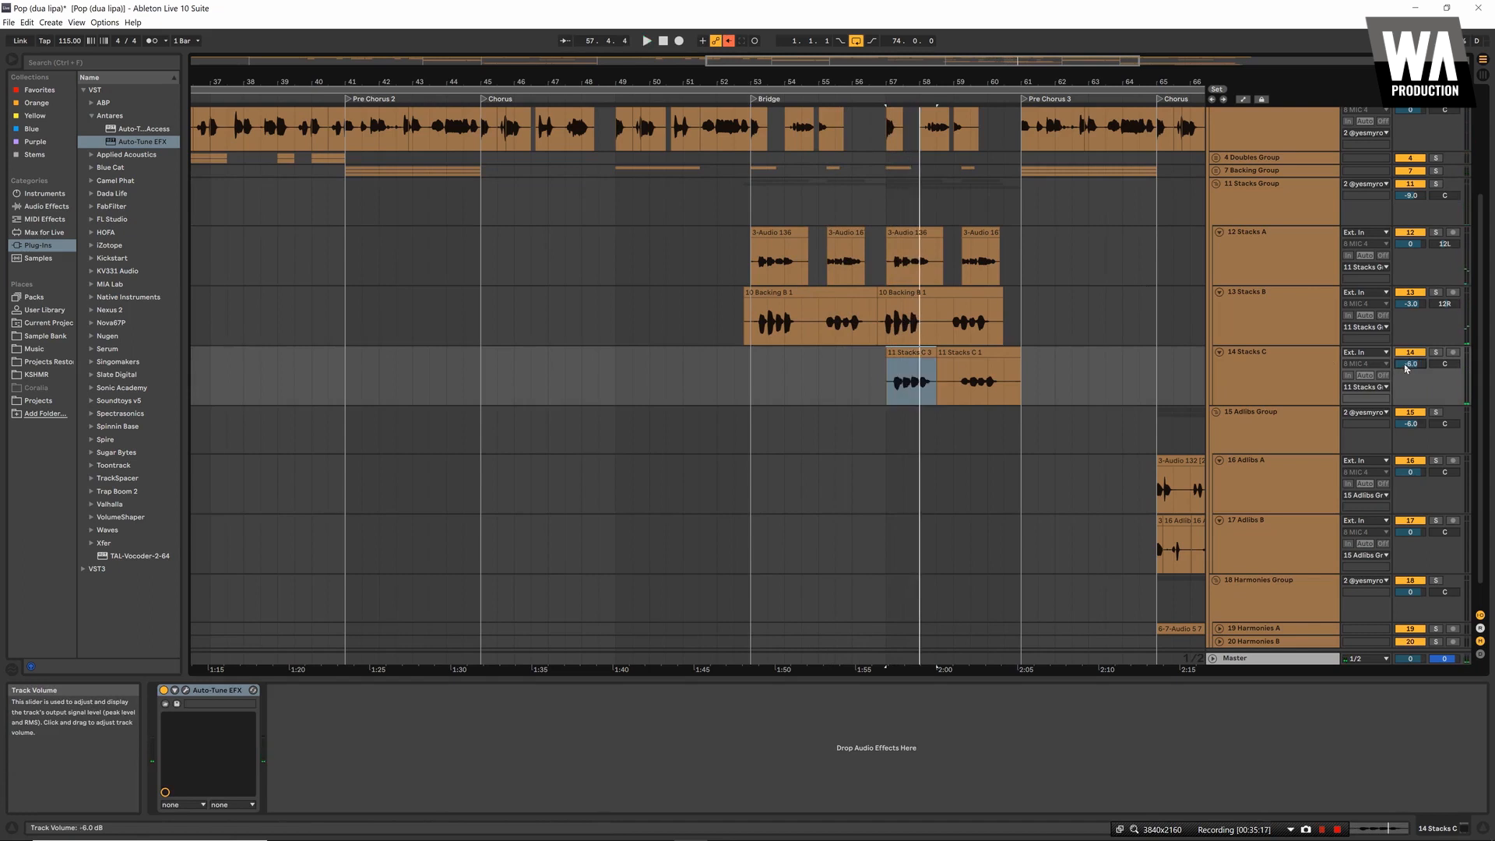
key(space)
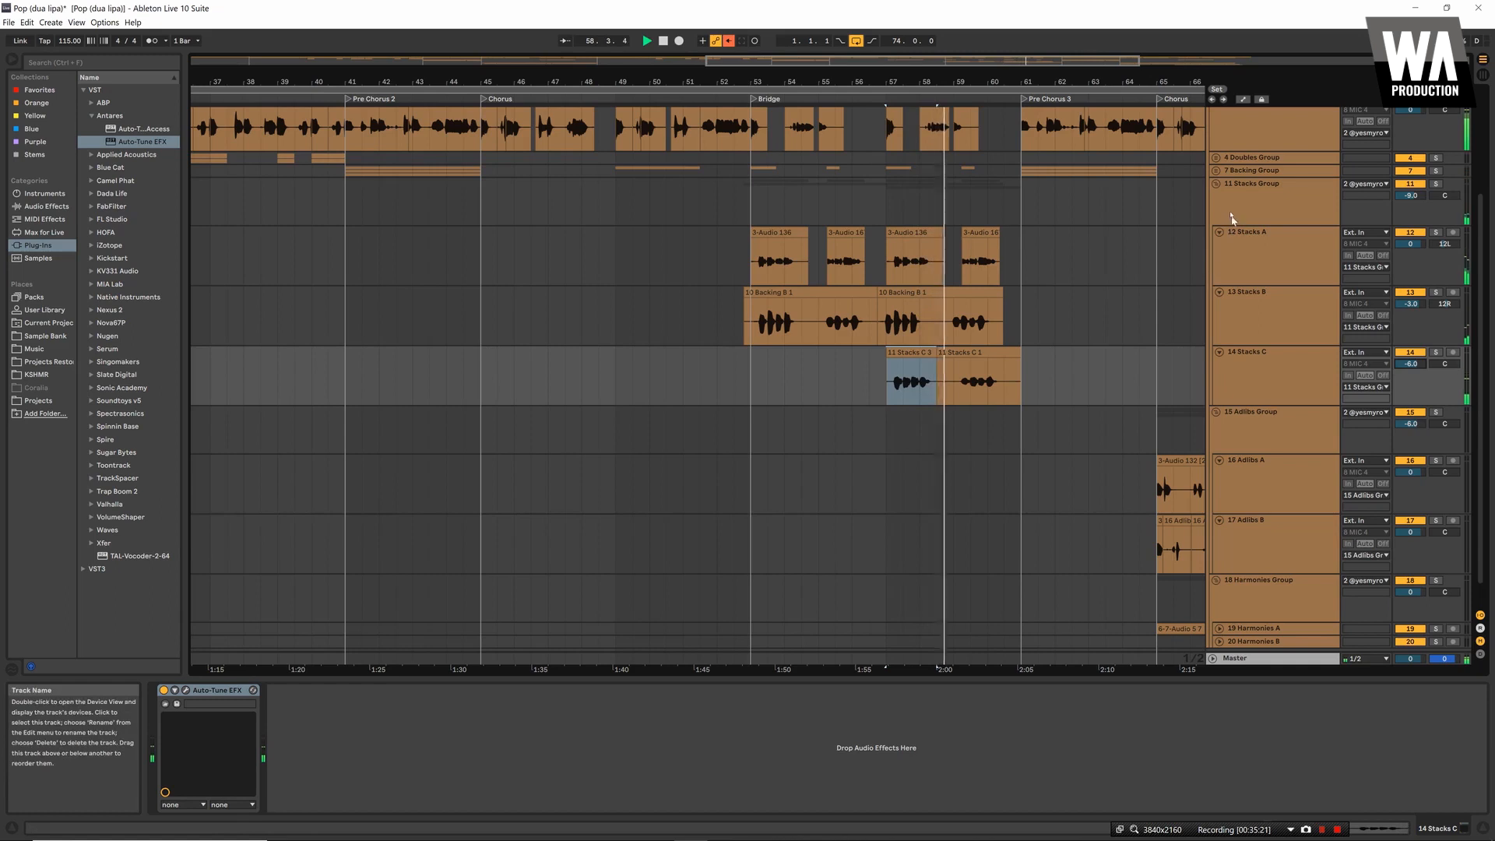
click(1216, 184)
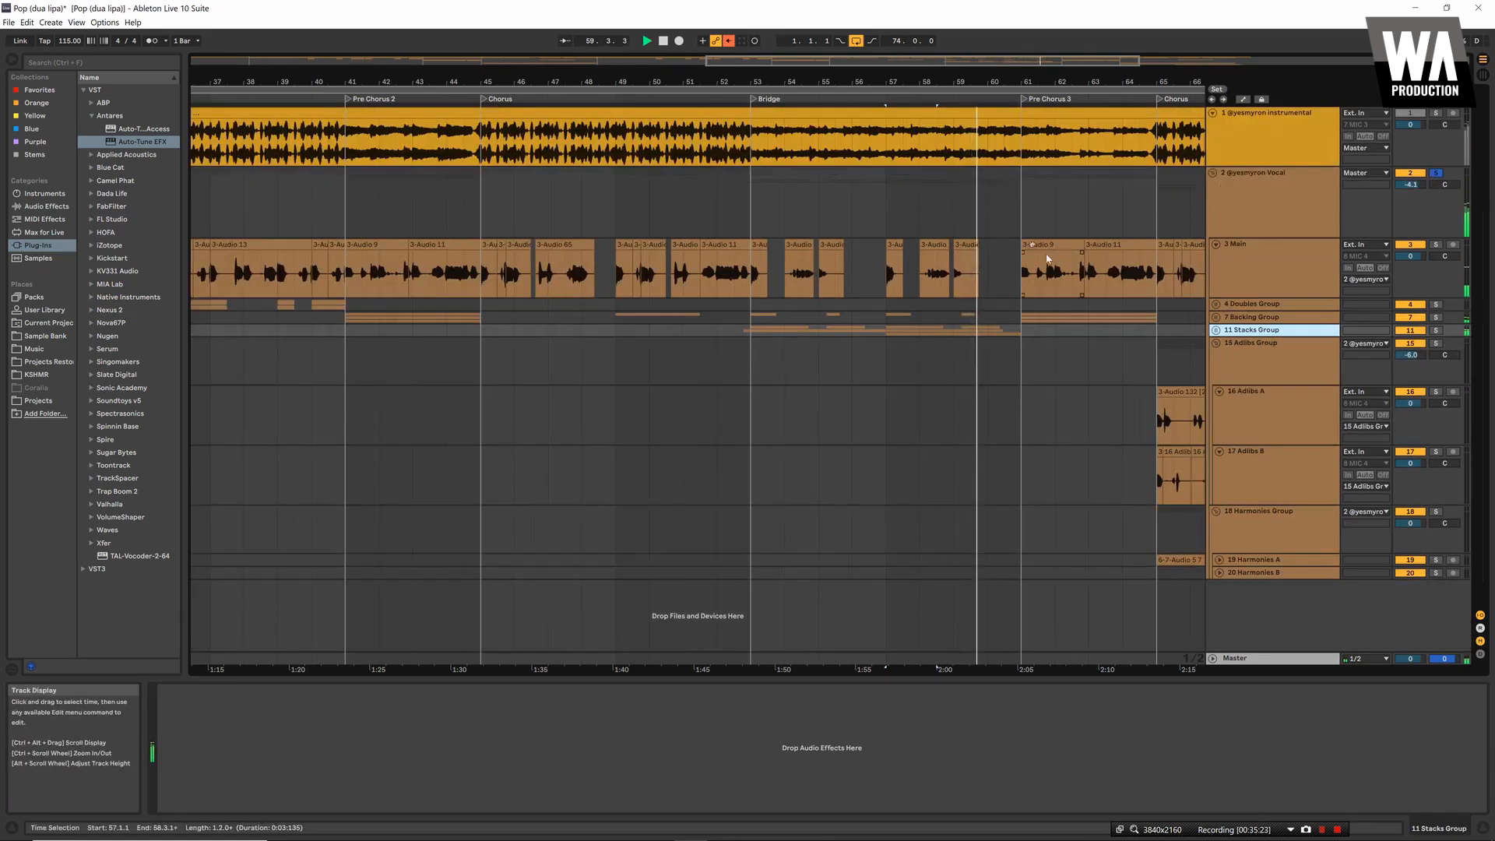
key(space)
Audition the last Chorus from its start and mute the Harmonies Group
drag(1017, 77, 617, 78)
click(762, 366)
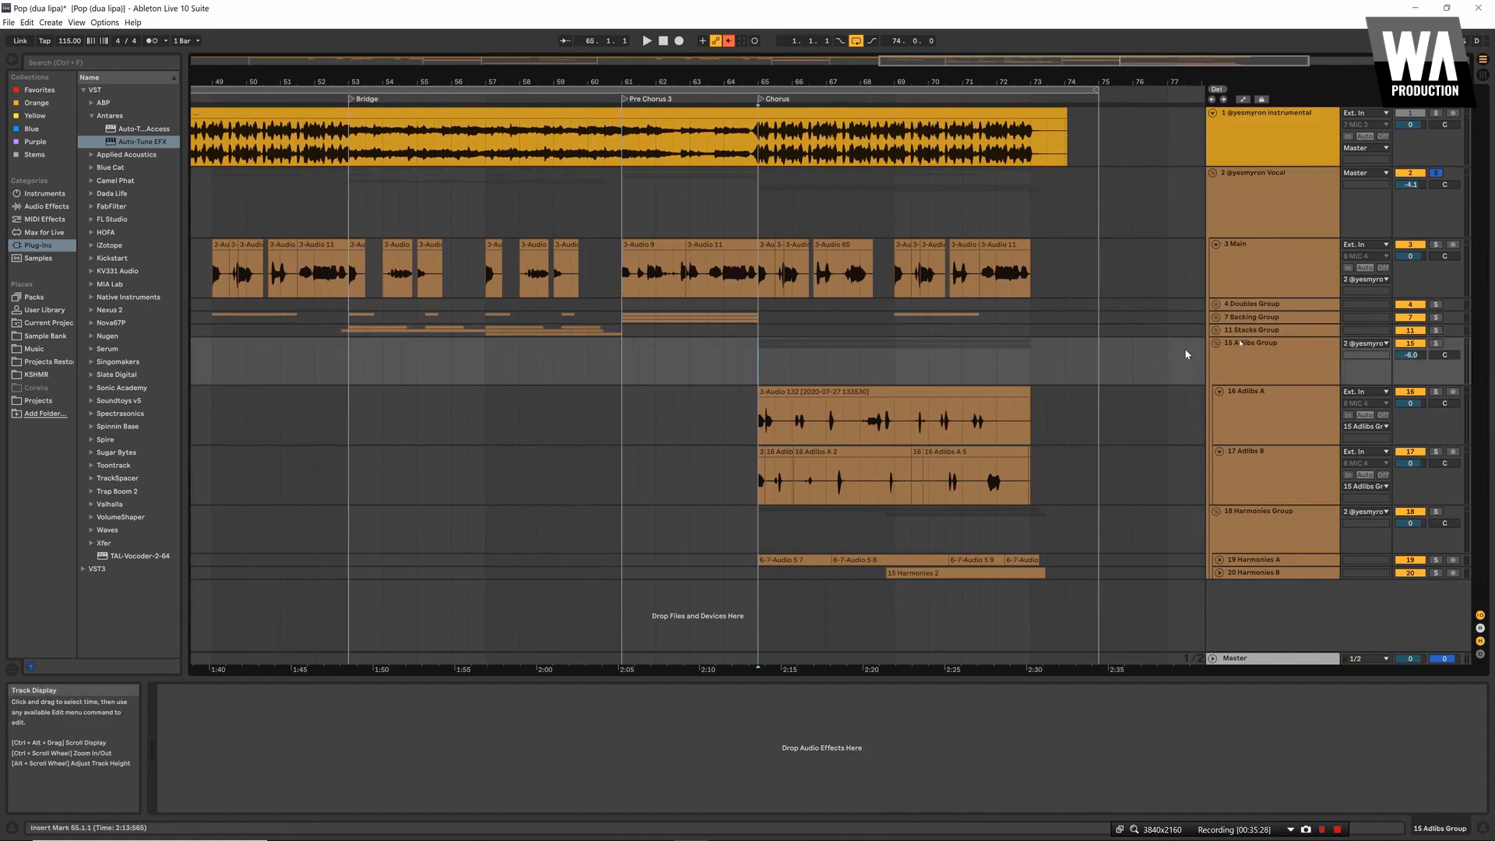
key(space)
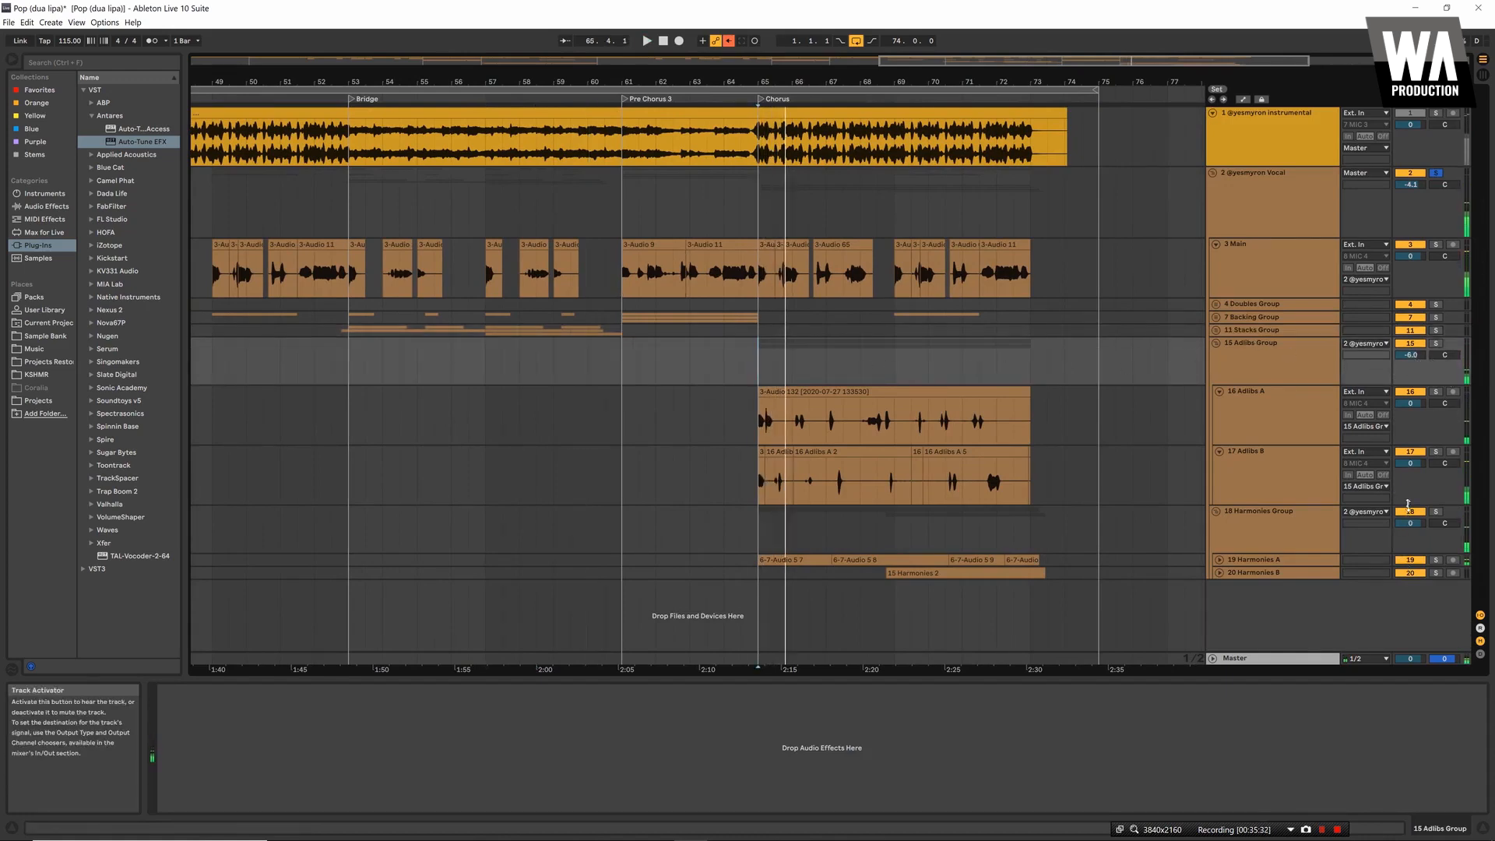
click(1408, 501)
click(1418, 513)
Pan Adlibs A to 25L and Adlibs B to 25R, set the Adlibs Group volume to -12 dB, and replay the last Chorus
key(space)
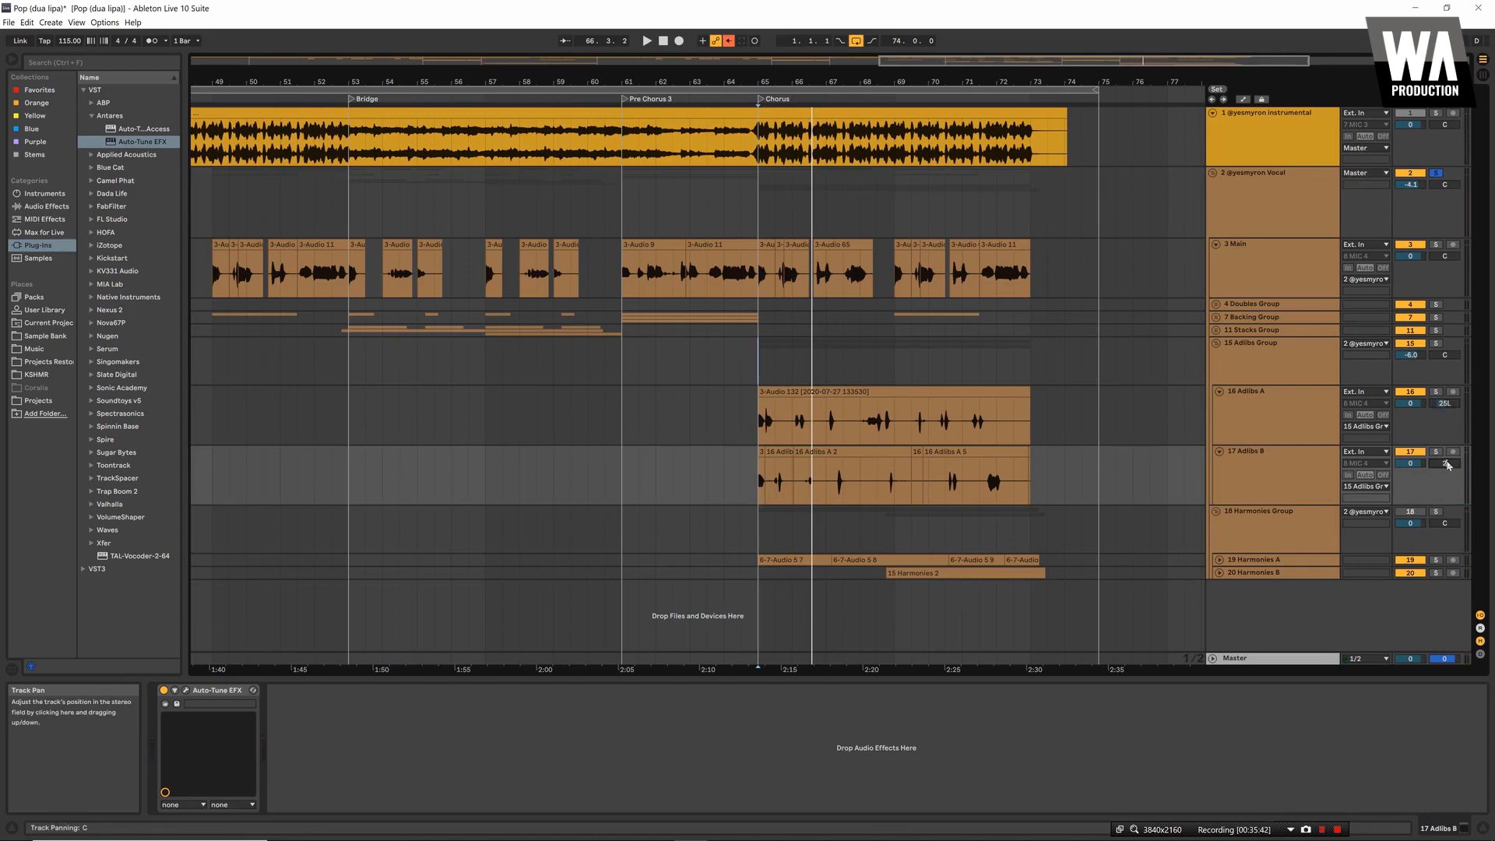
key(space)
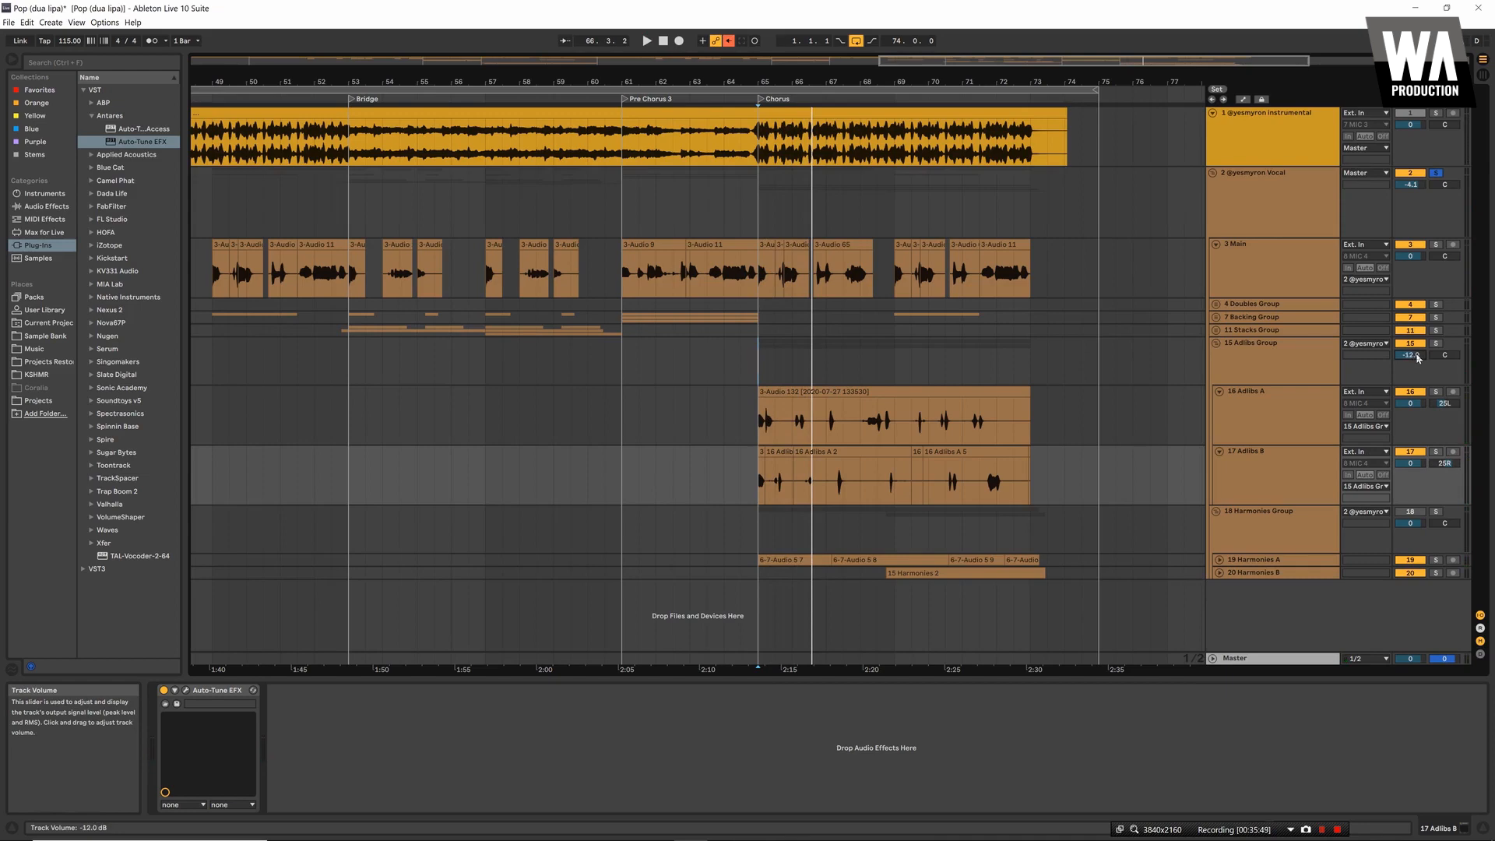
key(space)
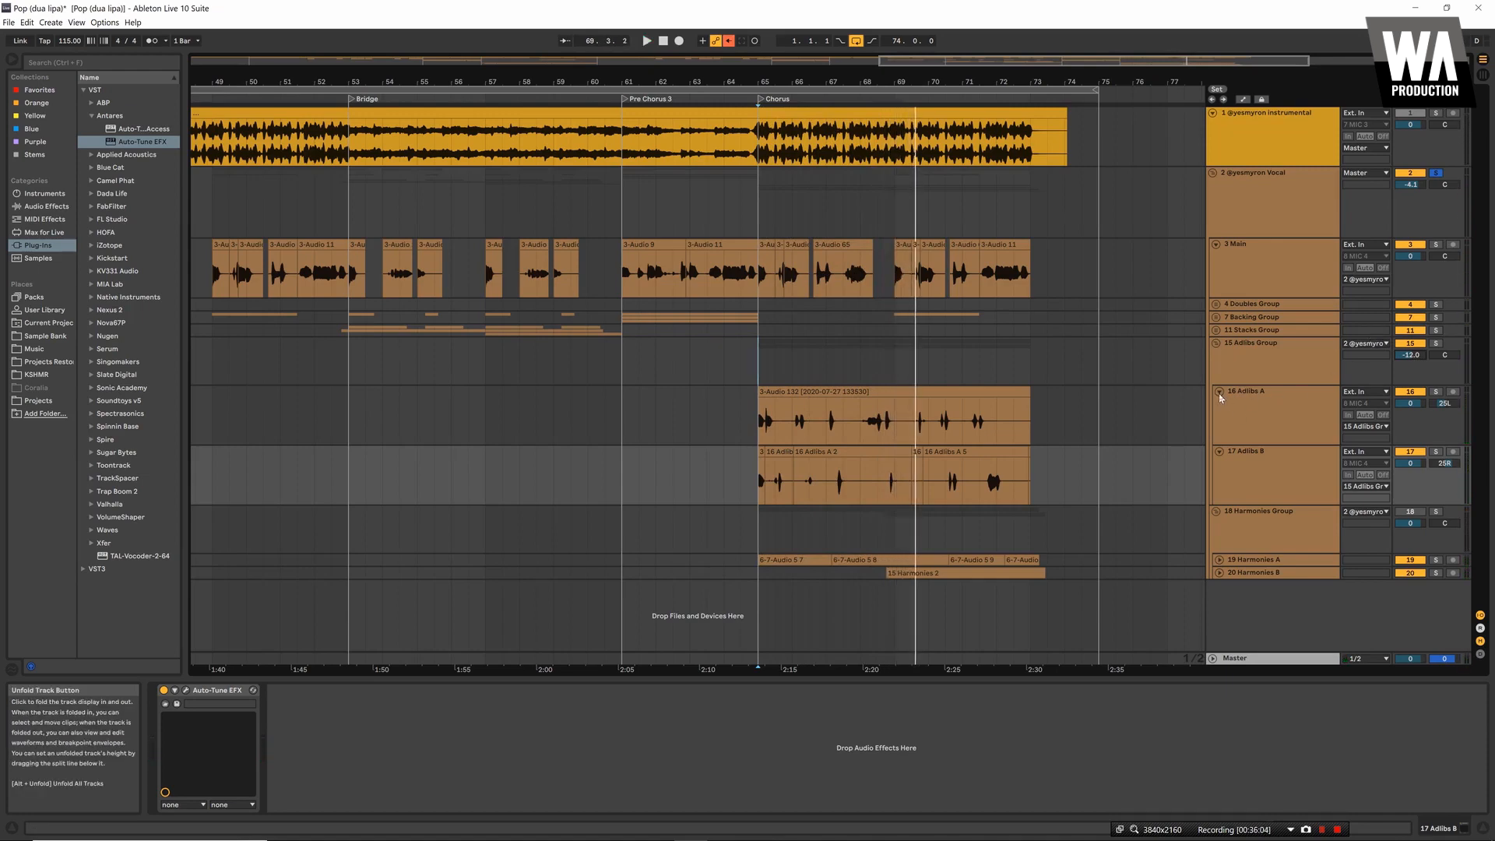
Audition the Harmonies Group on solo from bar 69 of the last Chorus and collapse the group
click(893, 532)
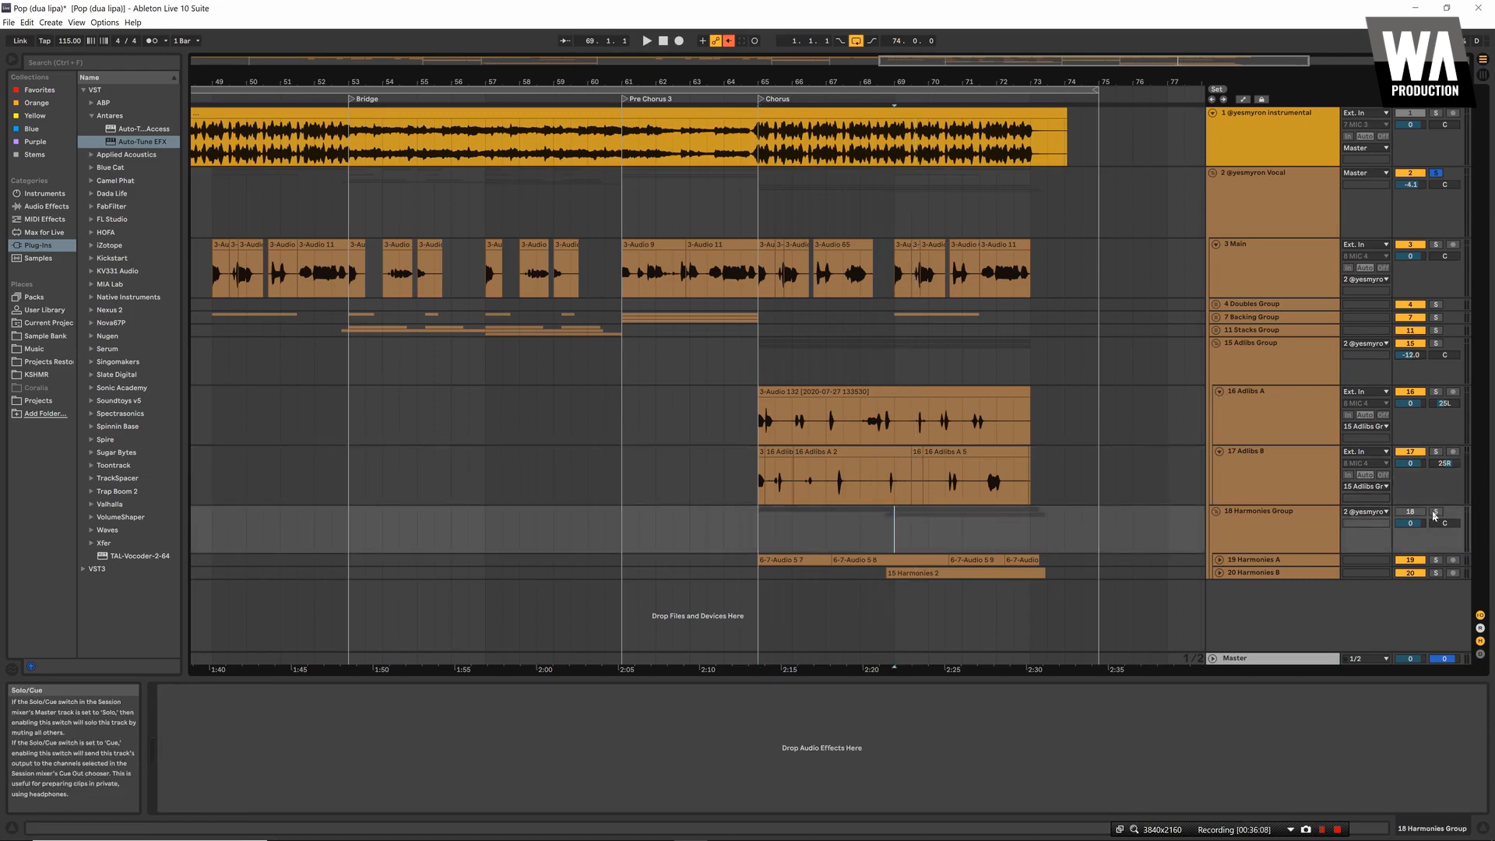
key(space)
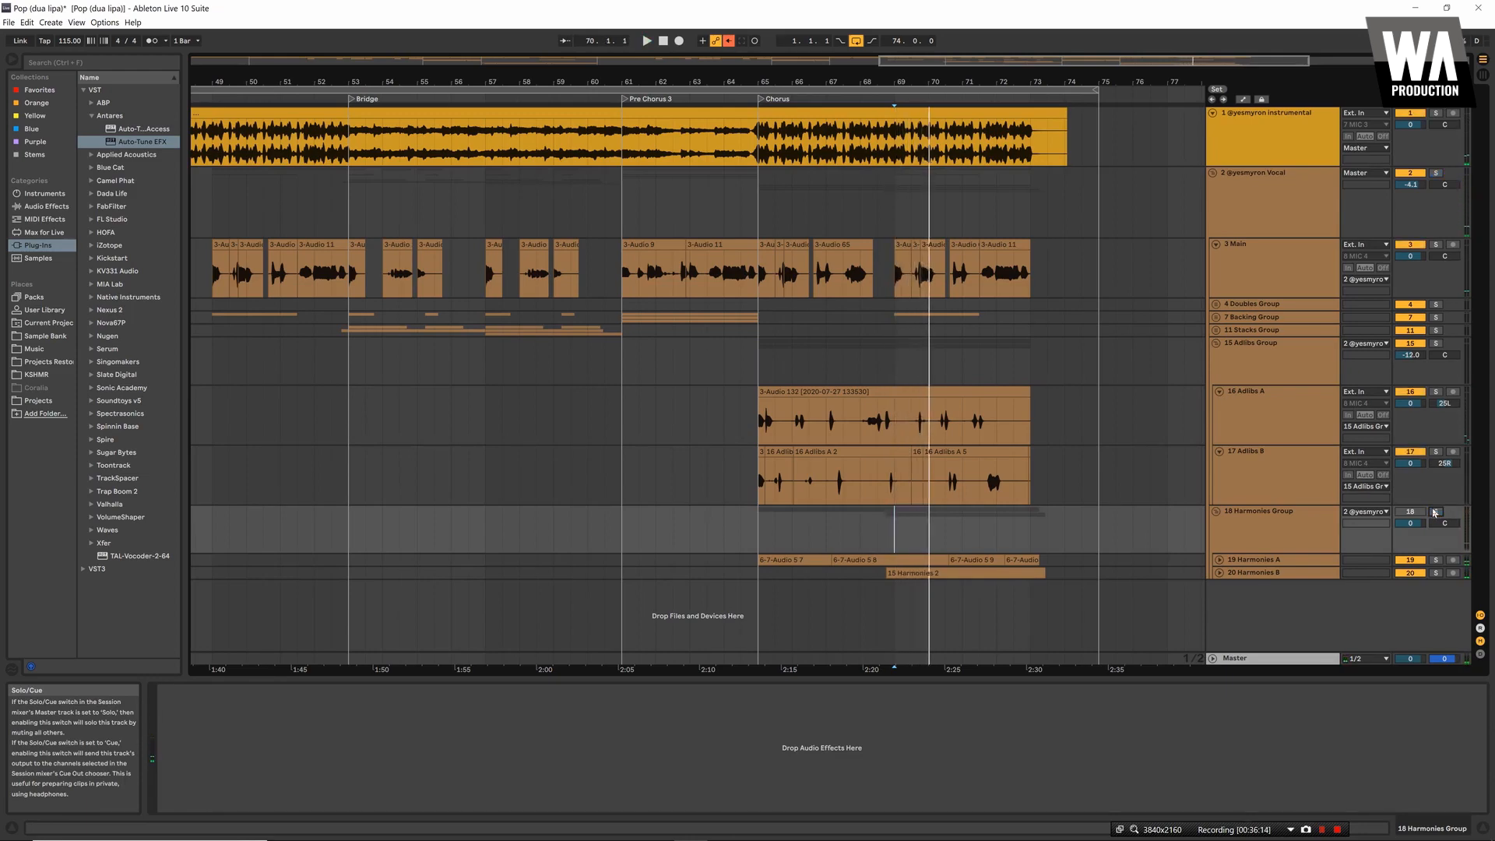
click(1218, 512)
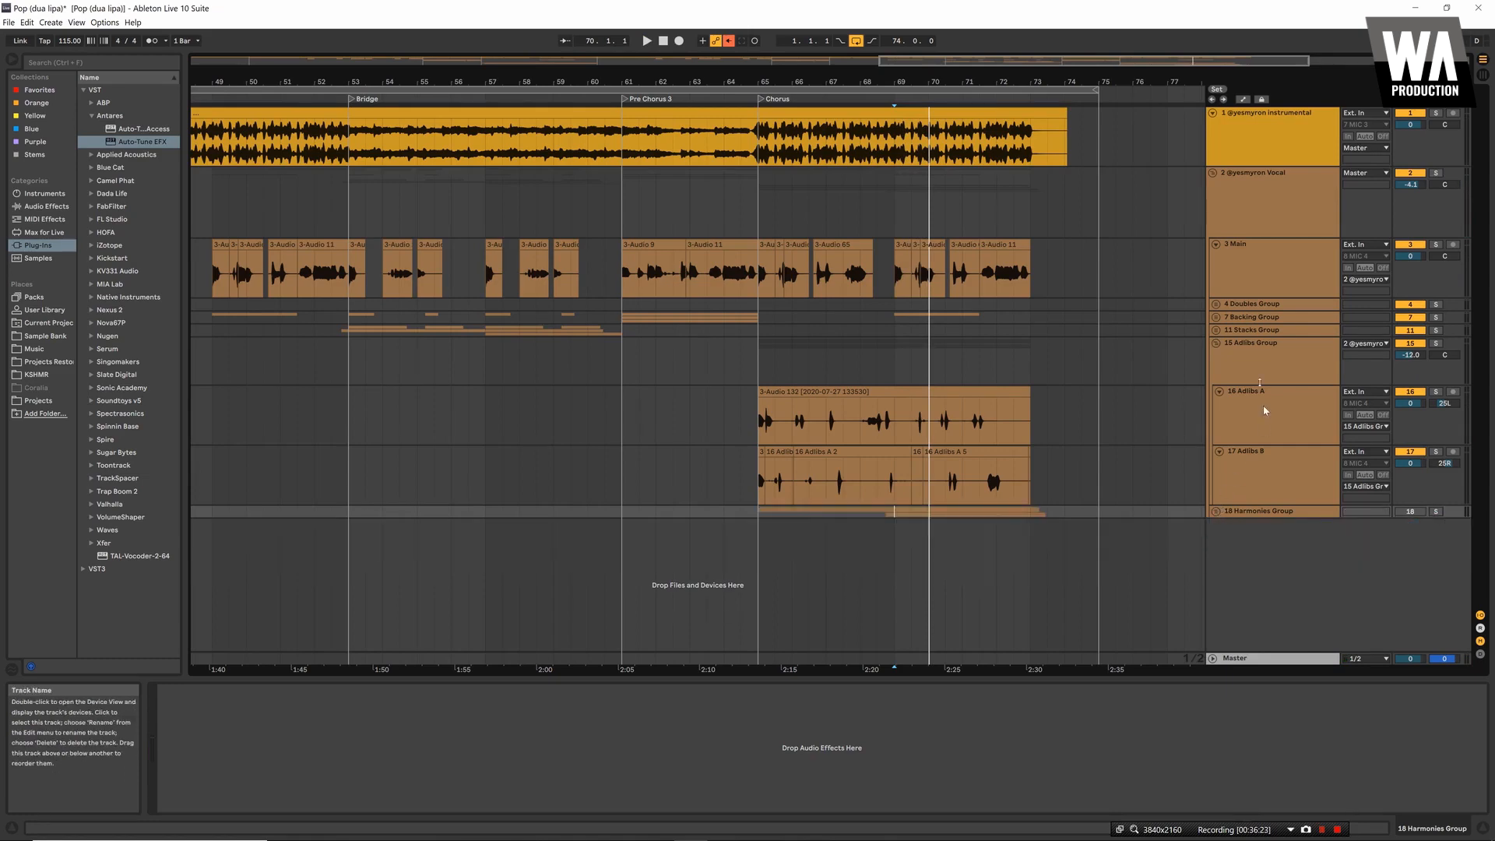
Solo the vocal group again and replay the last Chorus from its start to check the adlibs
click(864, 359)
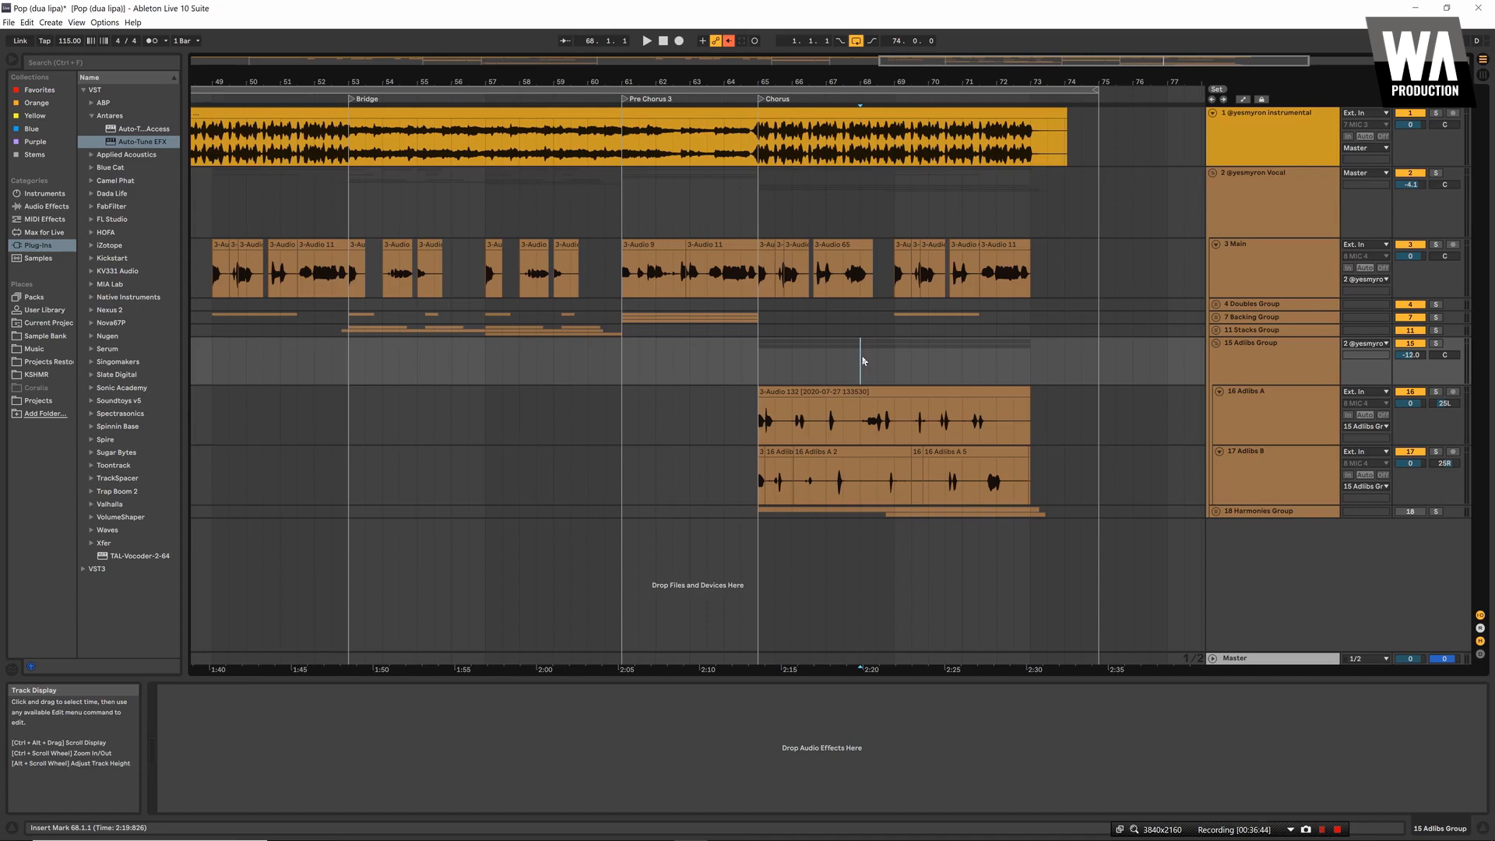
key(space)
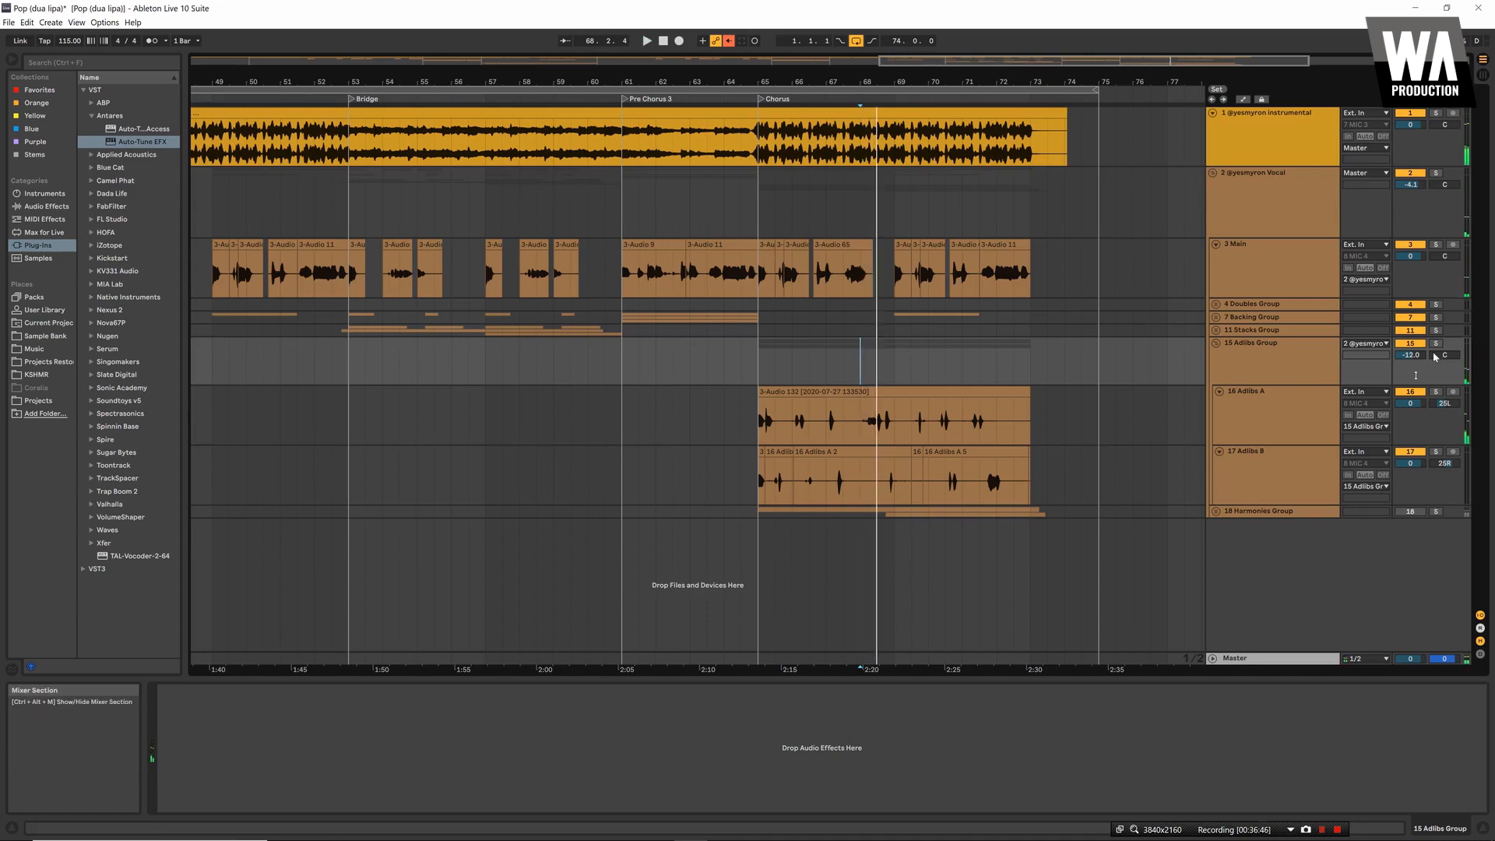
key(space)
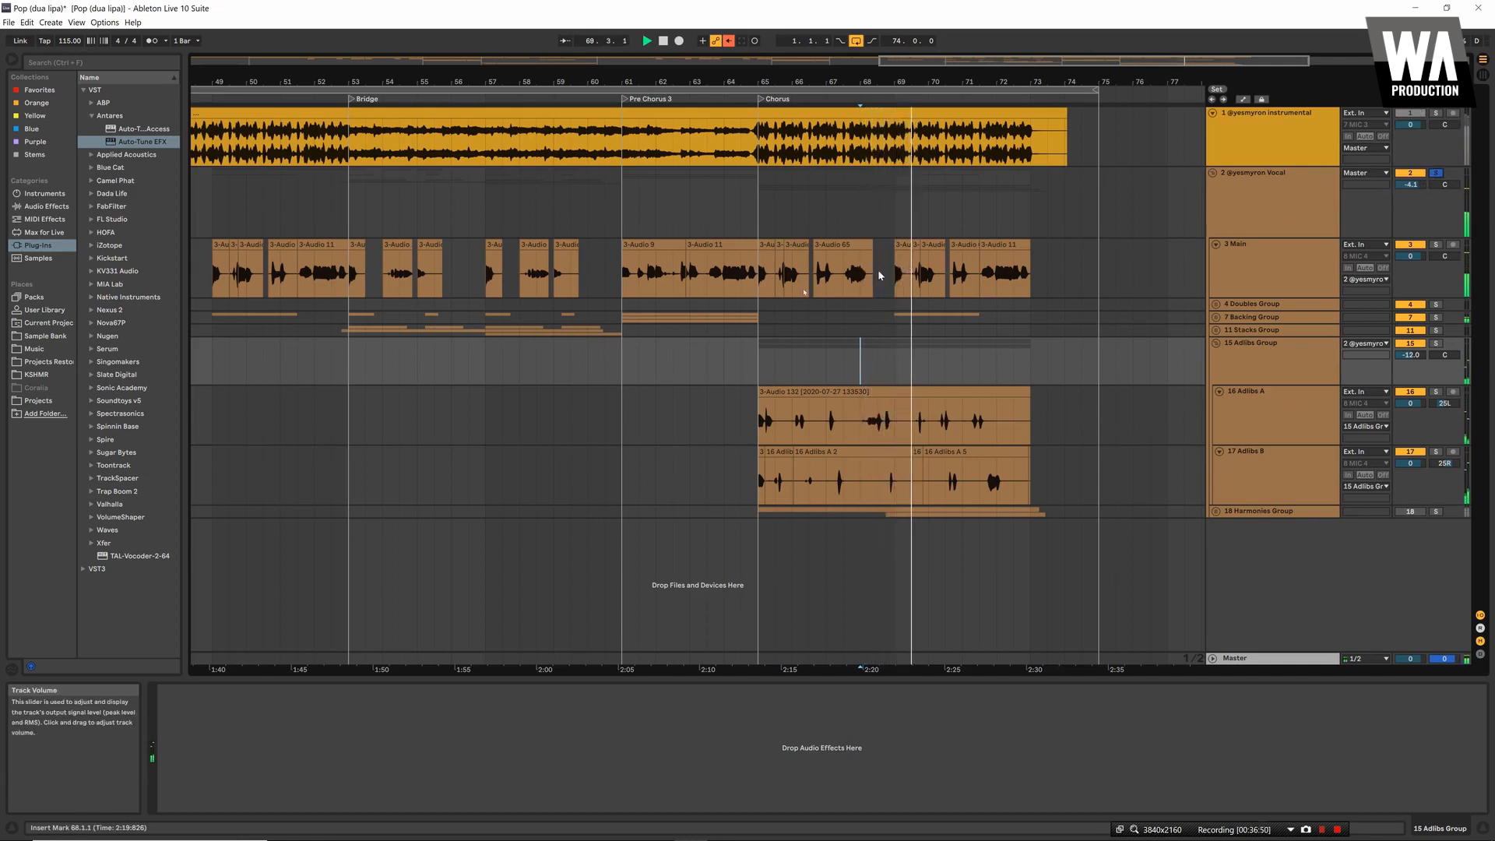
key(space)
click(755, 214)
key(space)
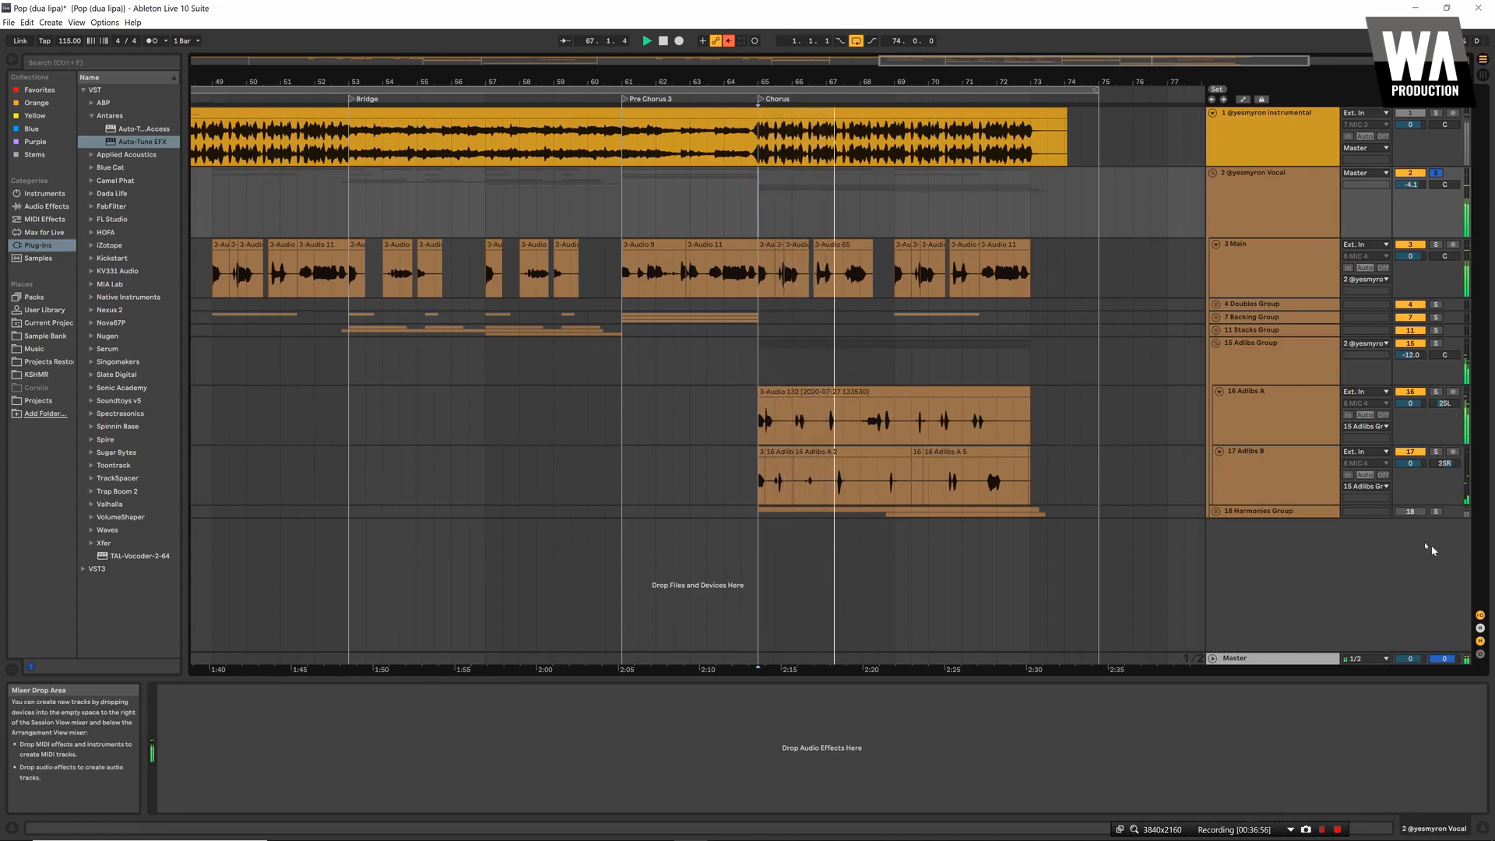
Stop playback, unmute the Harmonies Group and unfold it together with its Harmonies A and Harmonies B tracks
key(space)
click(1414, 505)
click(1411, 511)
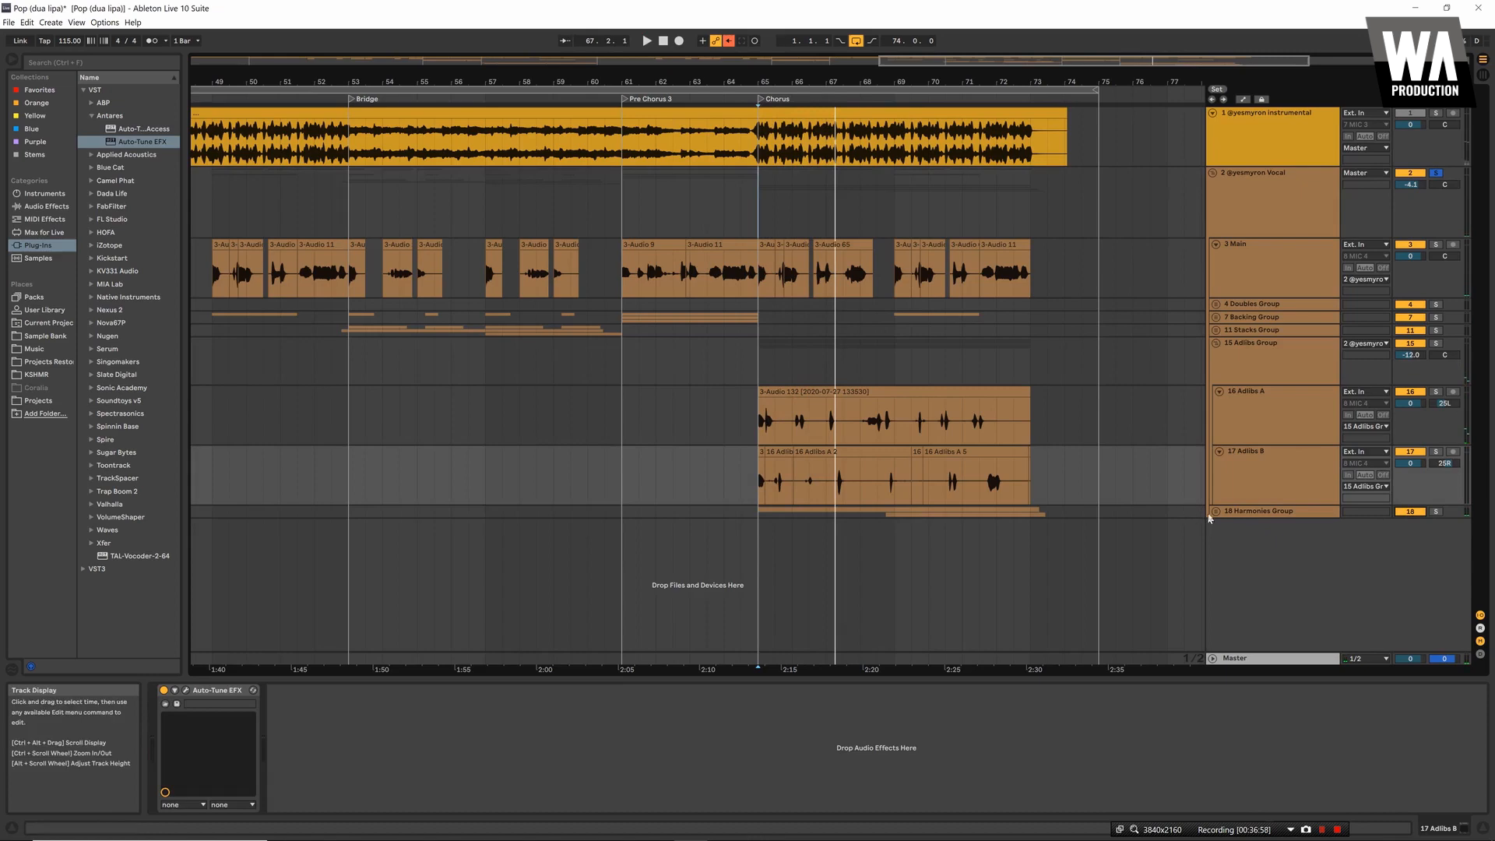
click(1211, 514)
click(1216, 512)
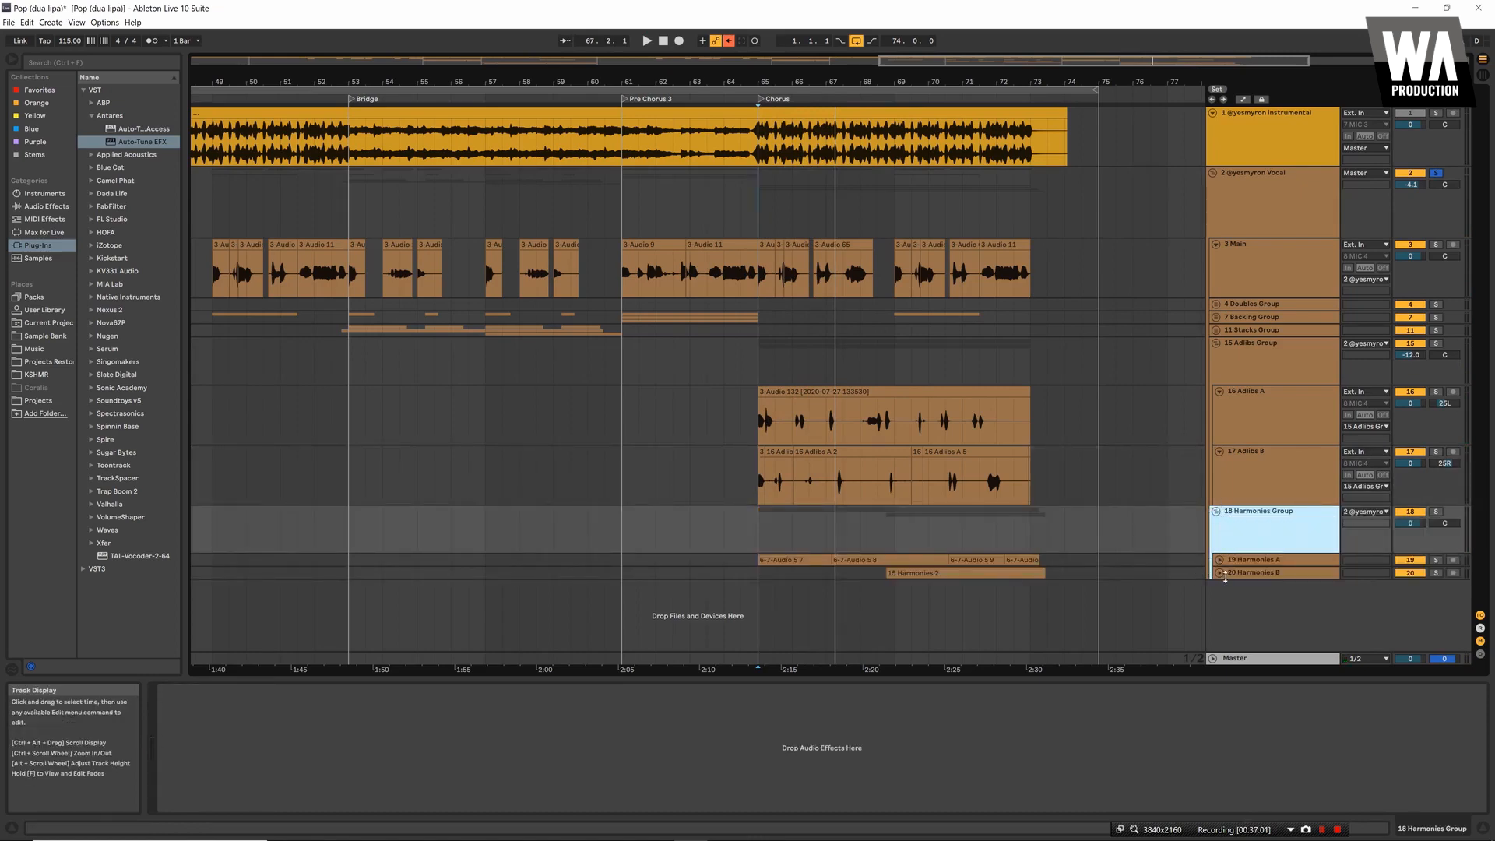
click(1219, 574)
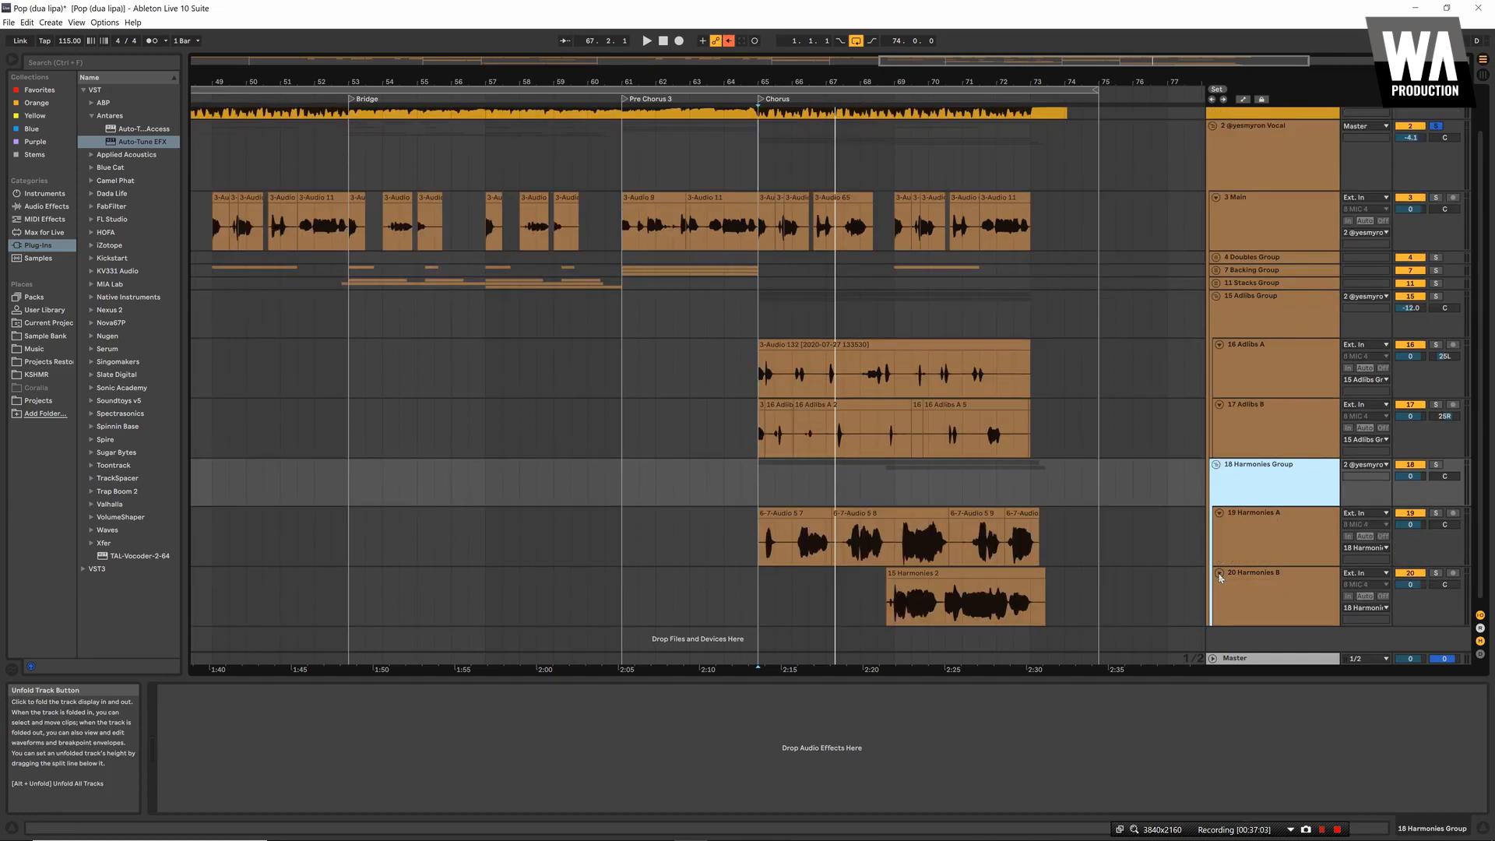
Audition the last Chorus with the harmonies, then try the Harmonies Group volume at -9 dB and replay it
key(space)
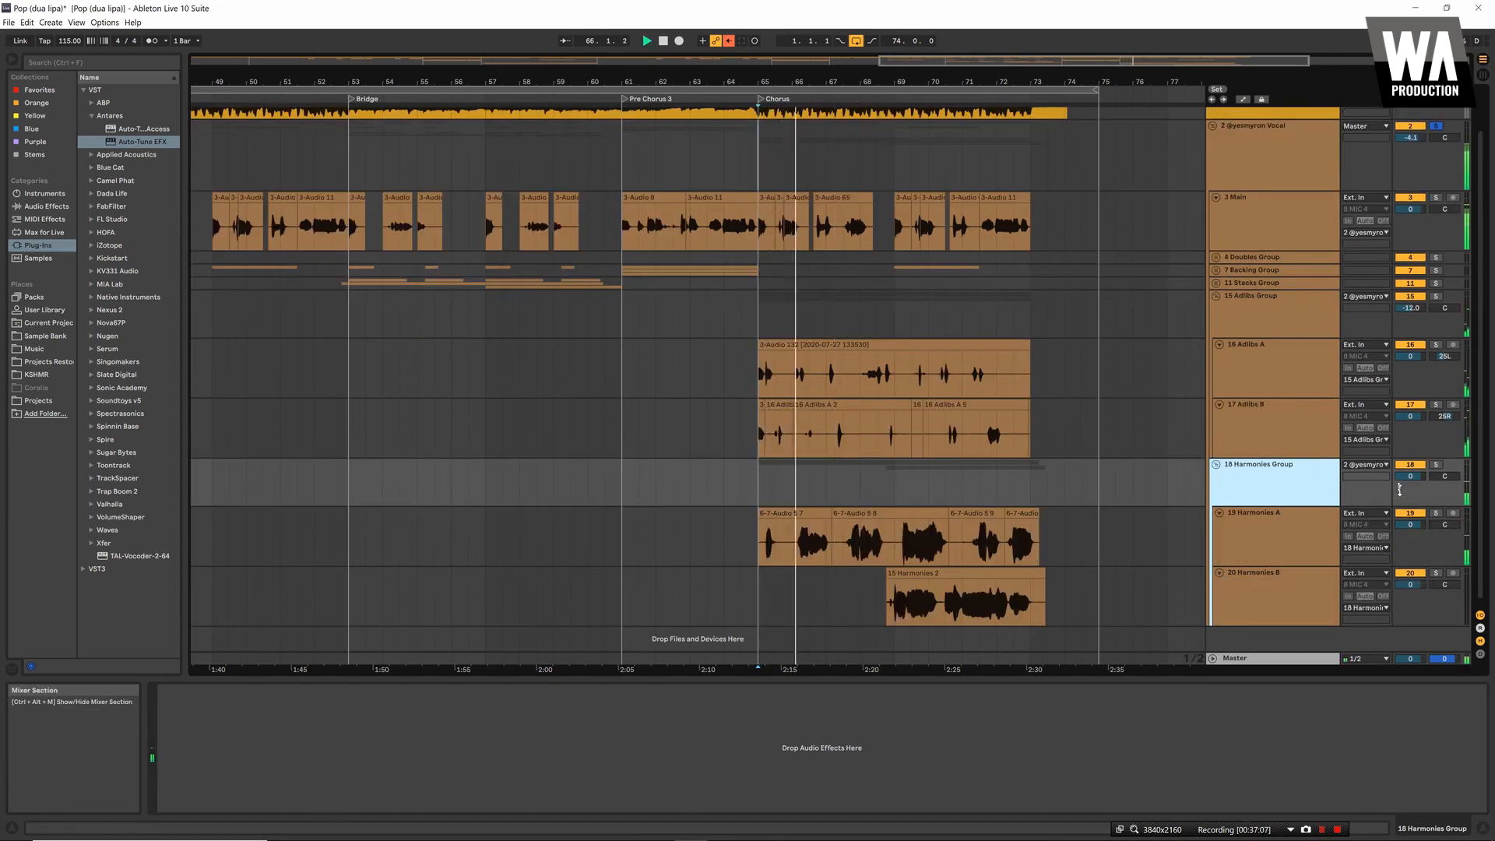
key(space)
click(1409, 477)
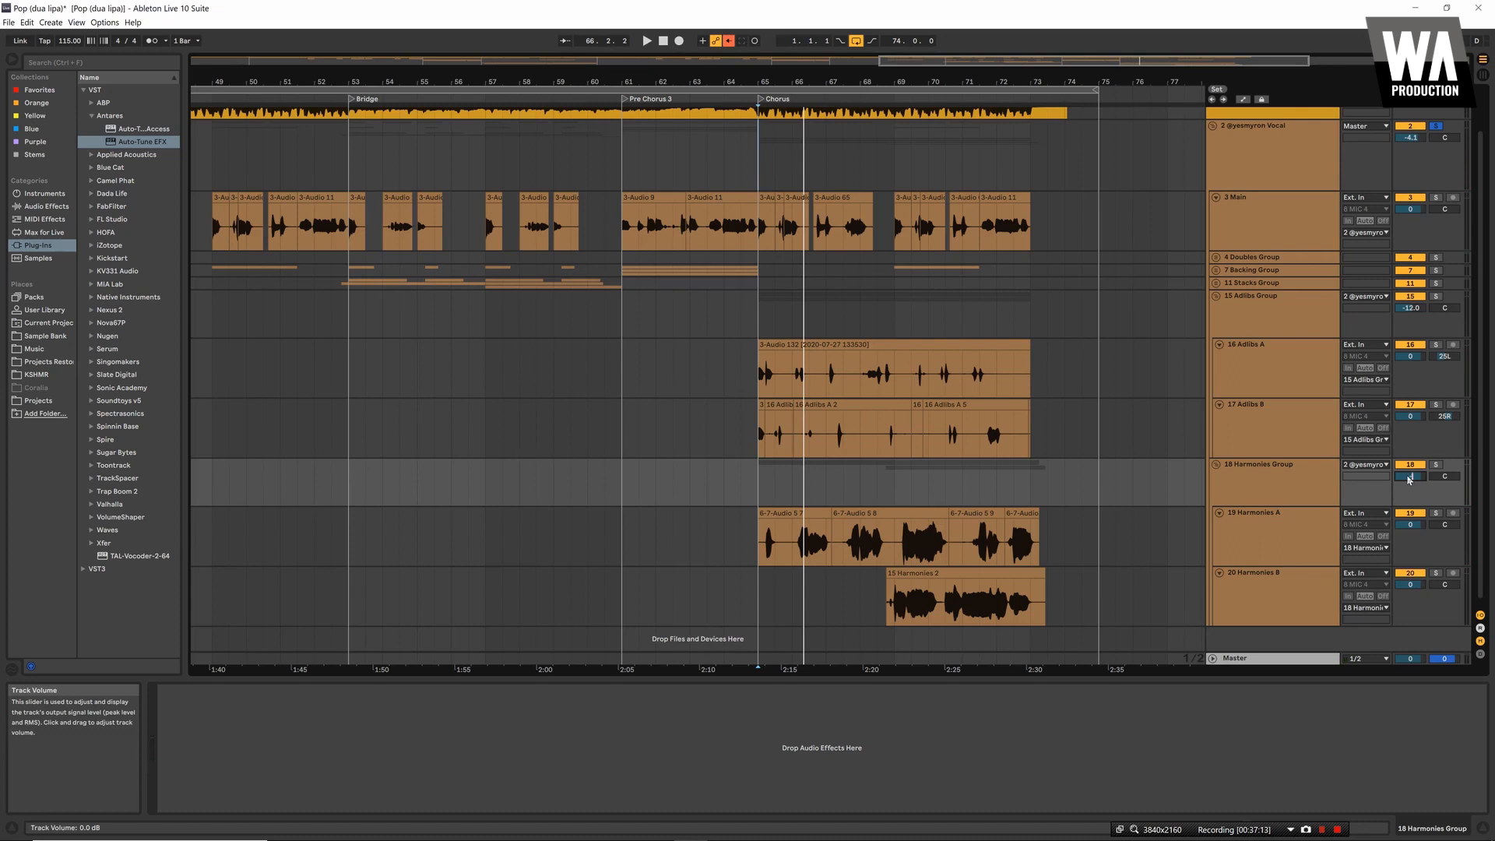
text(9)
key(Return)
key(space)
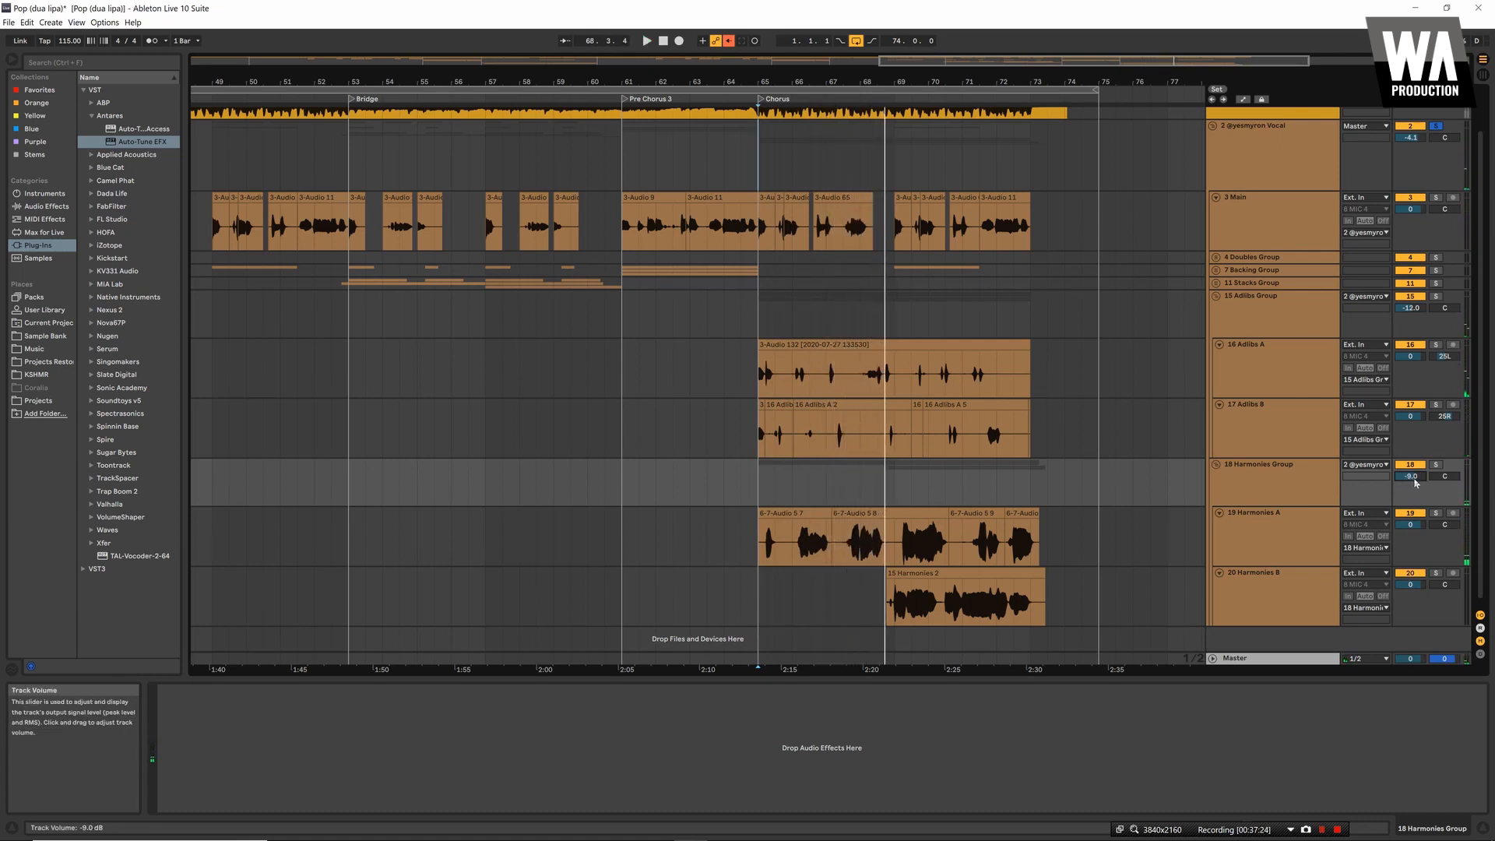
Set the Harmonies Group volume to -12 dB and audition the last Chorus from bar 69
text(-12)
key(Return)
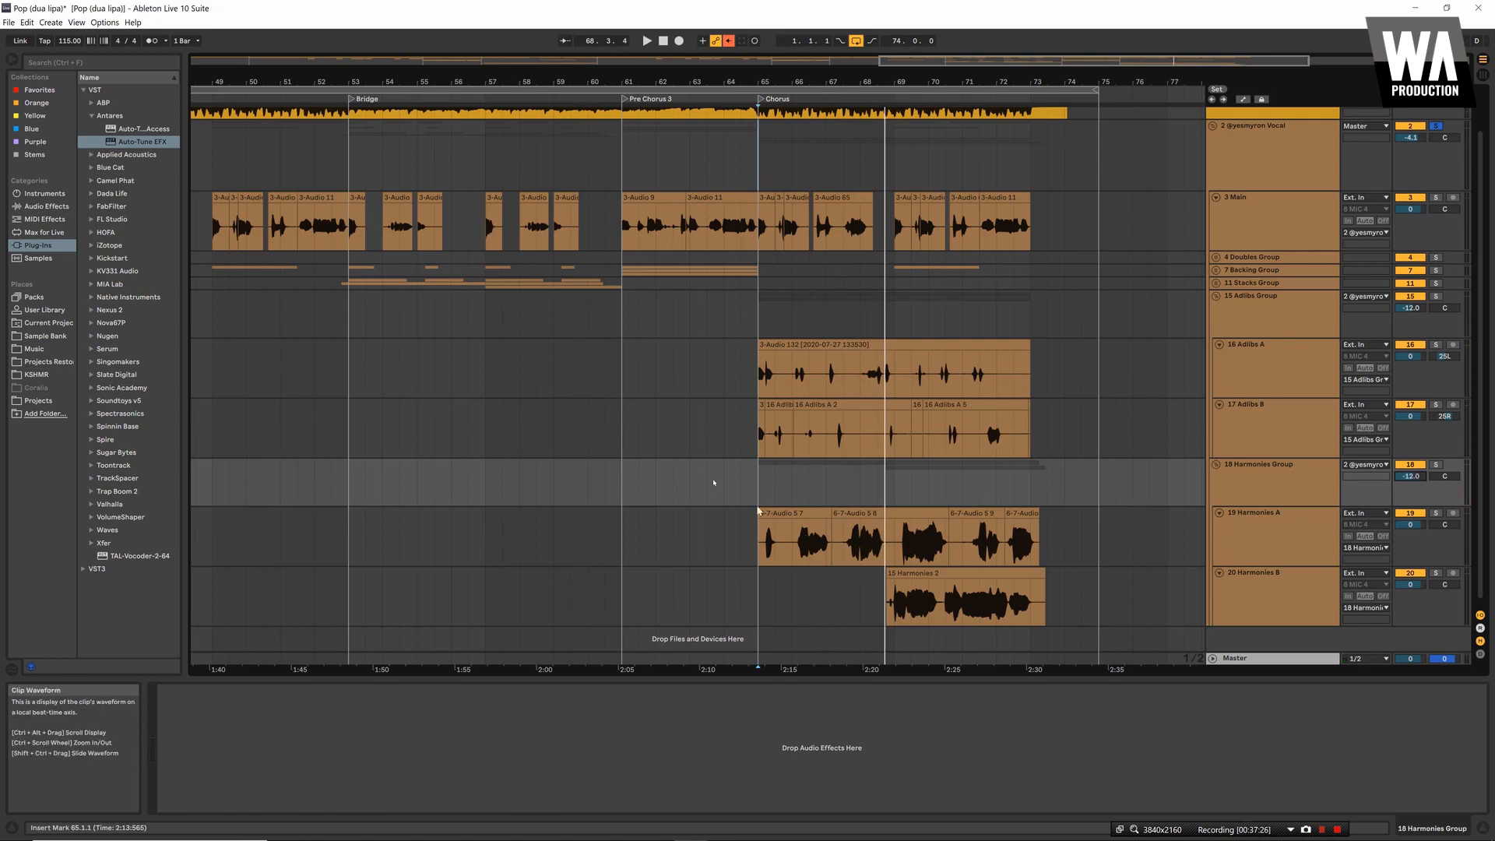
click(891, 476)
key(space)
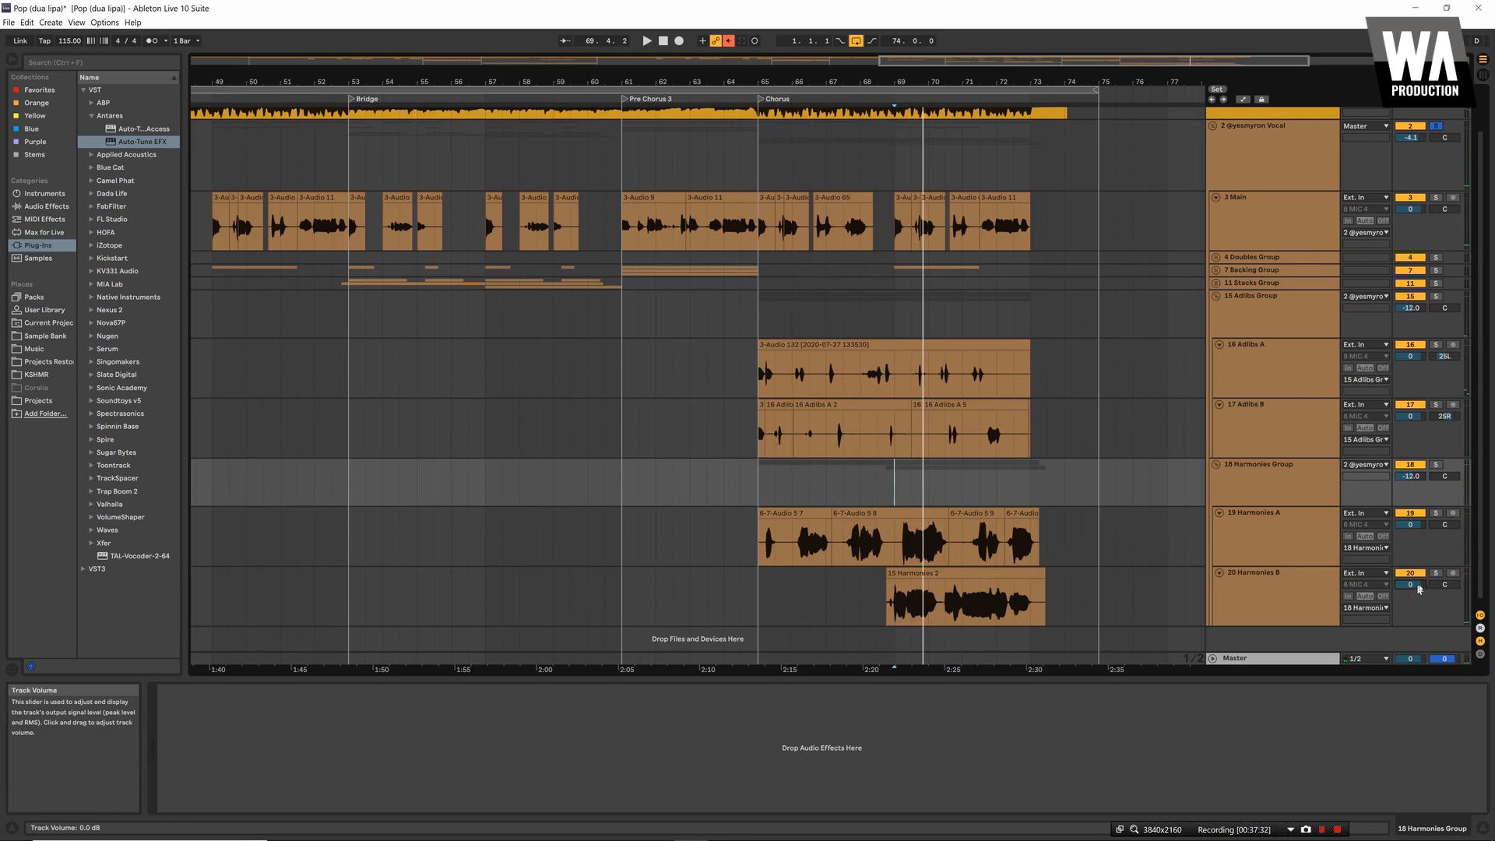
Pan Harmonies B to 14R, set its volume to -5 dB and replay the last Chorus from bar 69
drag(1445, 584, 1444, 582)
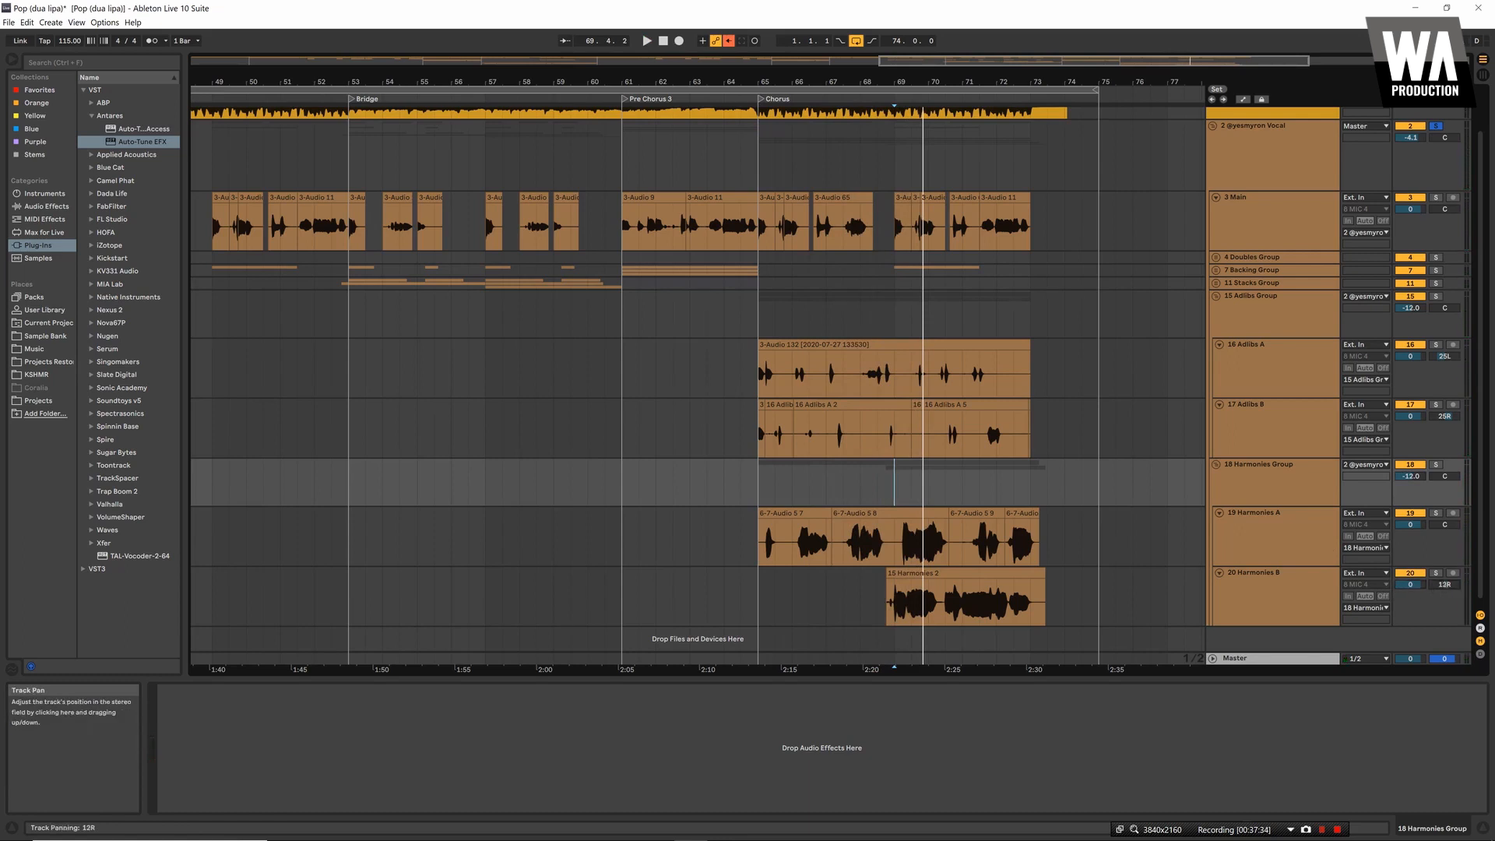
click(1405, 591)
text(-5)
key(Return)
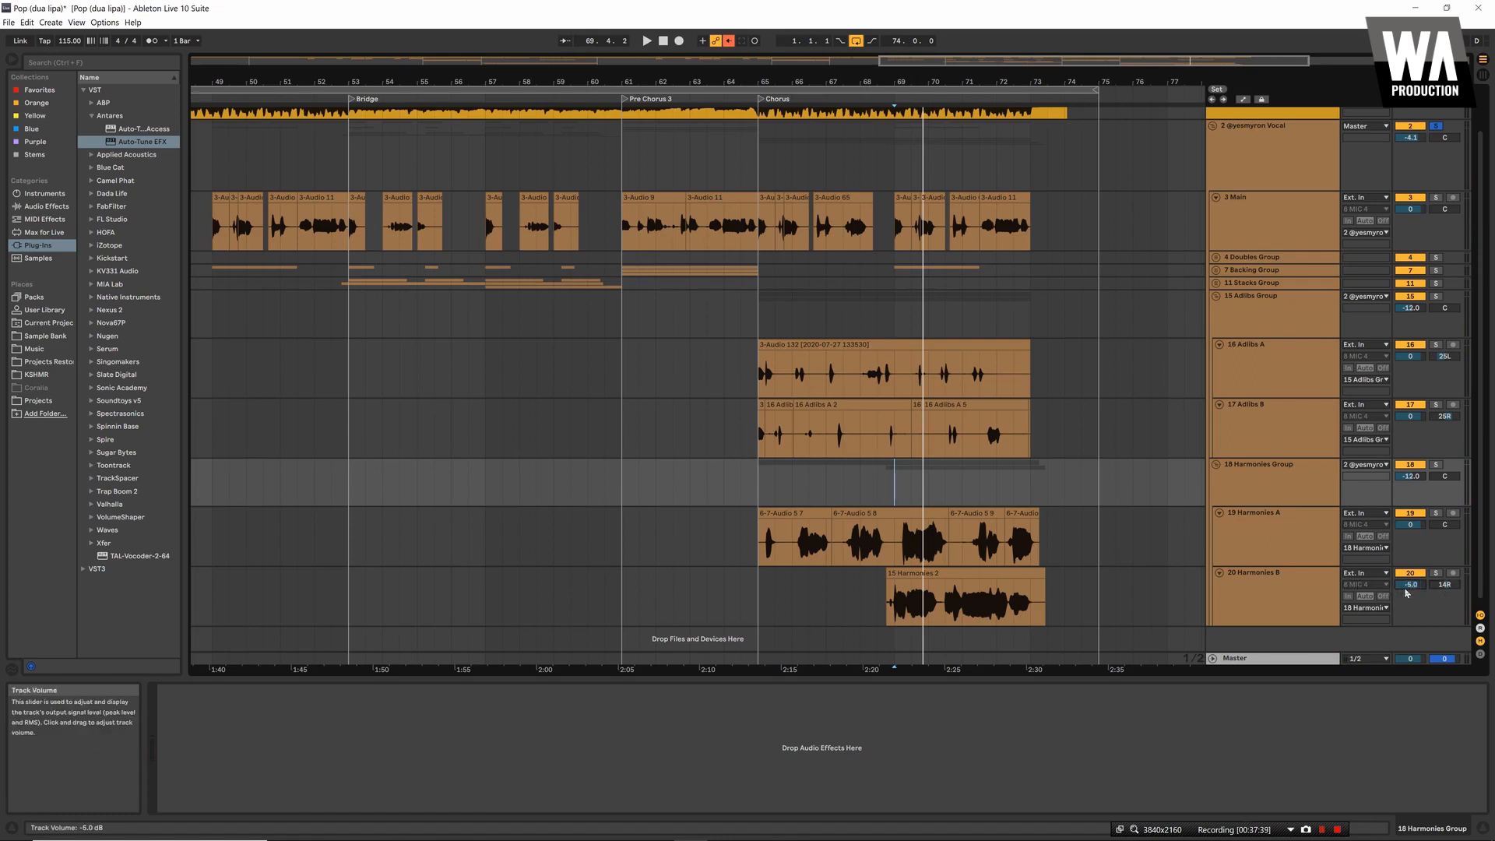
key(space)
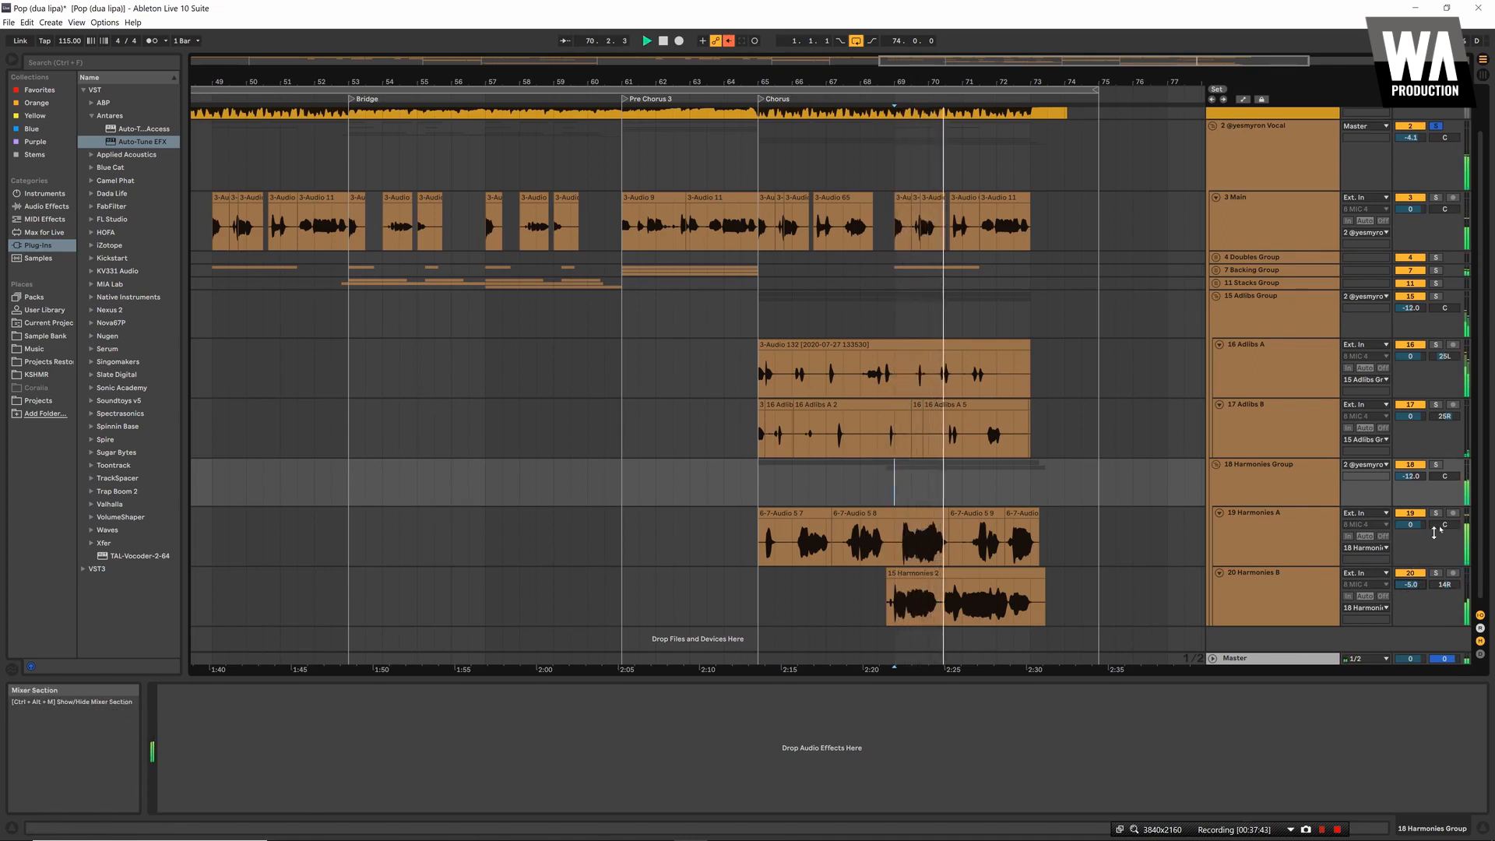
Pan Harmonies A slightly left and duplicate the track
drag(1444, 524, 1444, 537)
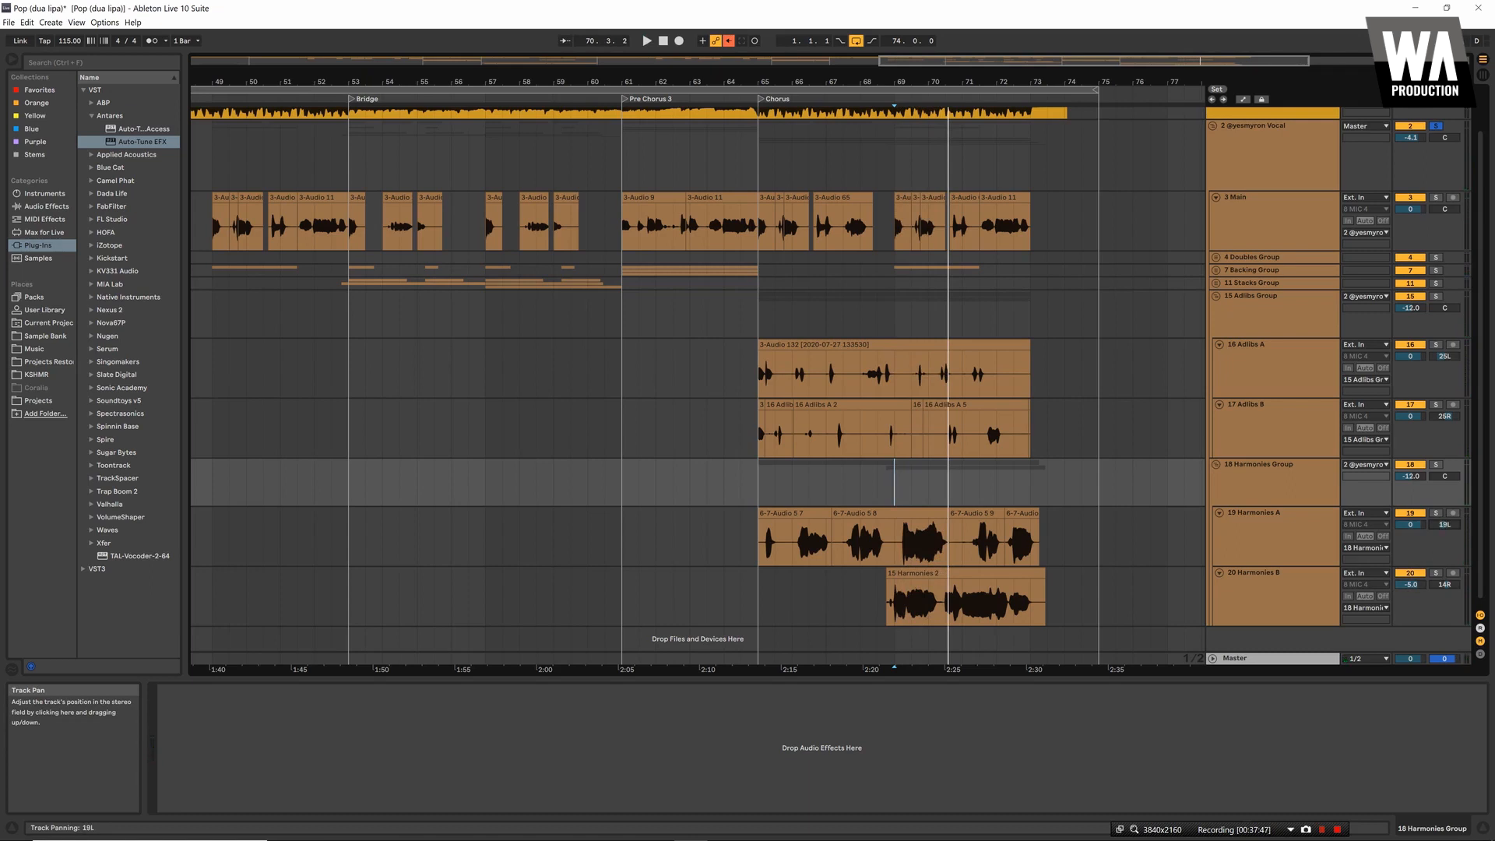
click(903, 556)
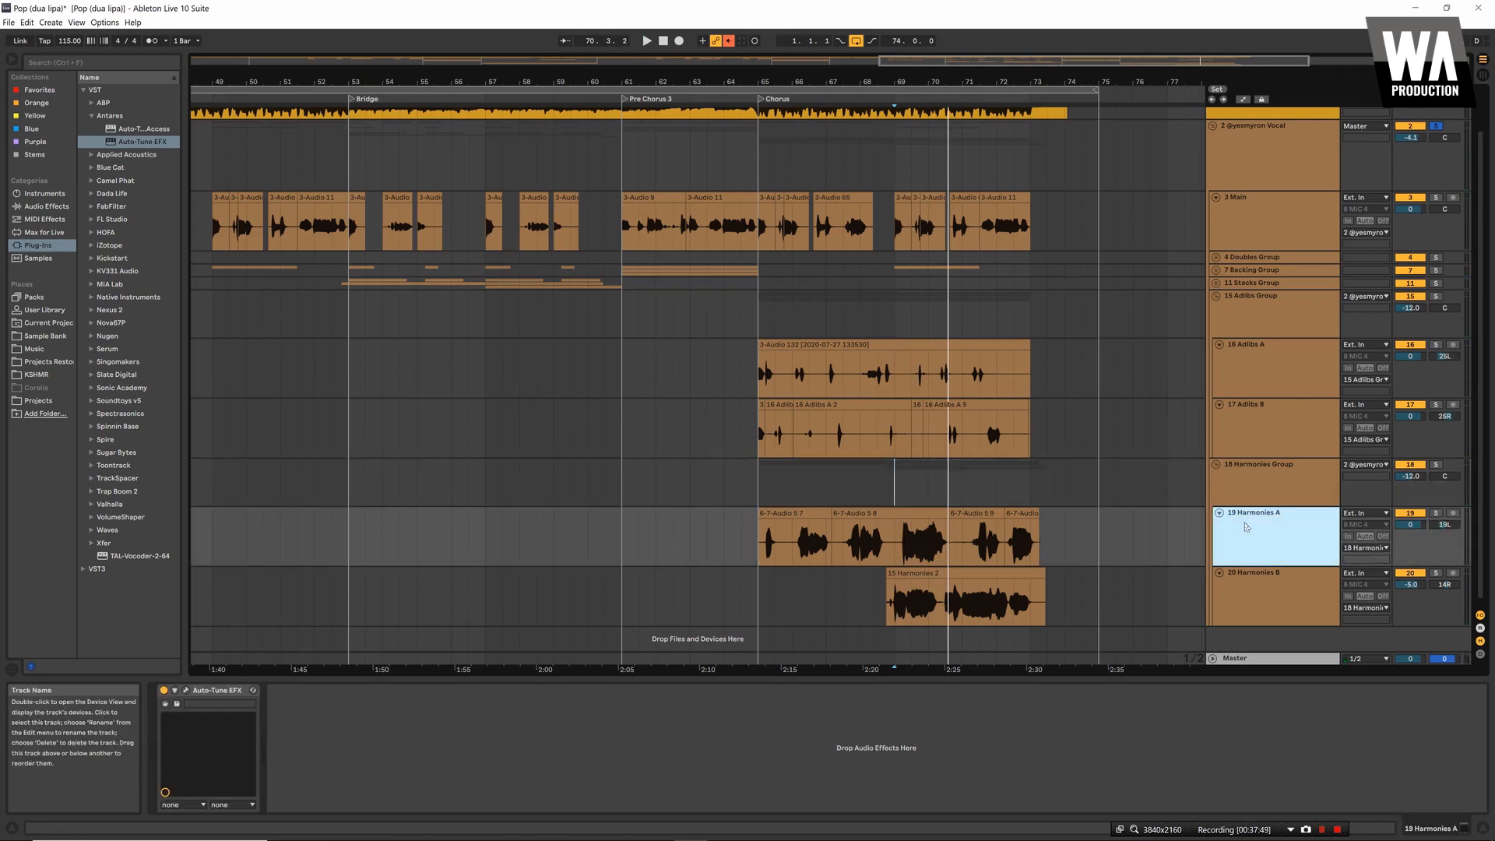
key(ctrl+d)
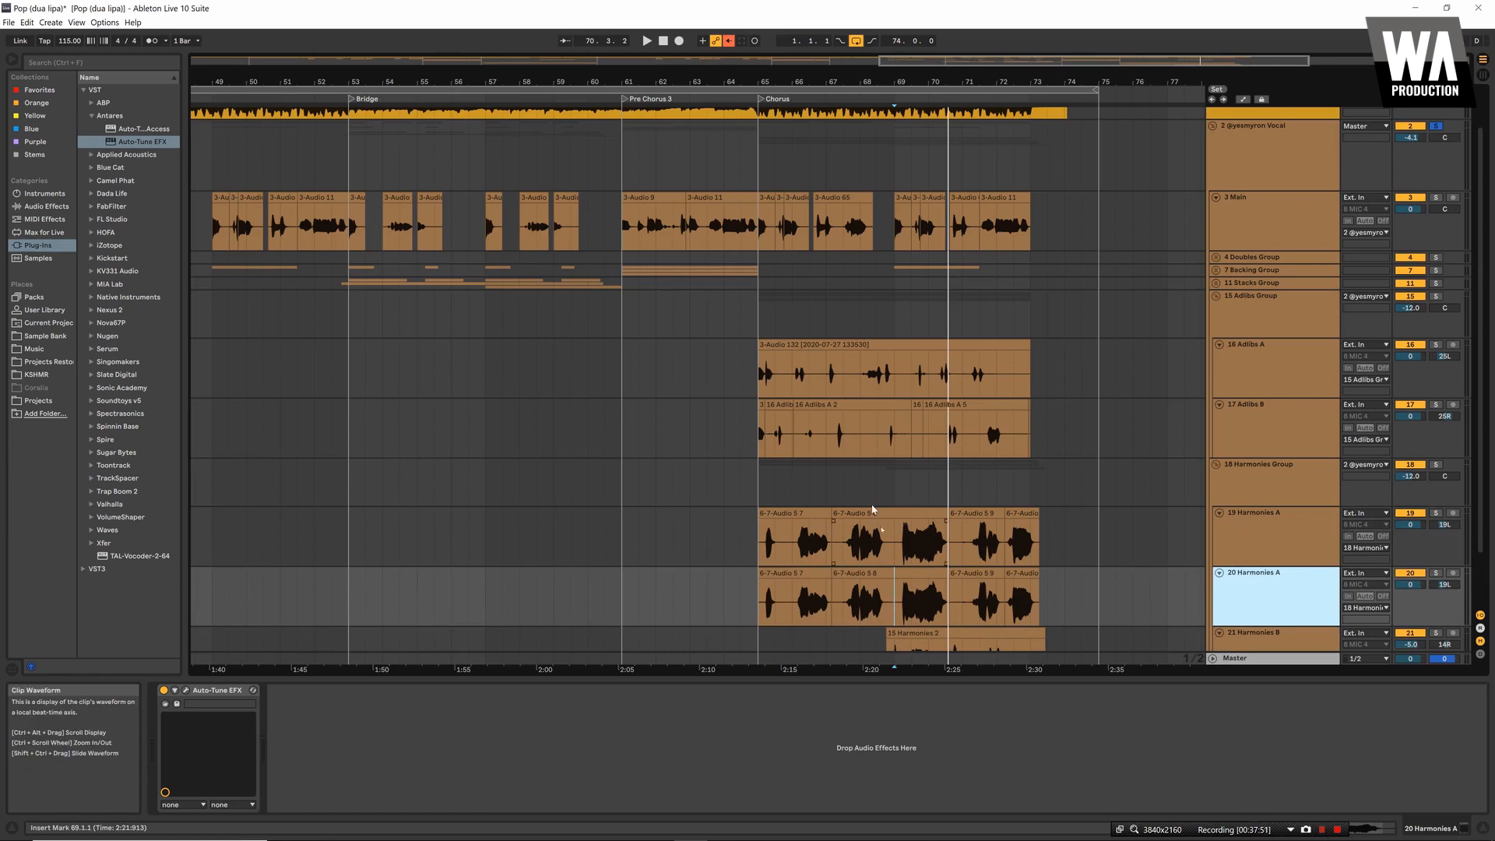
Delete the audio from bar 69 onward on the duplicated Harmonies A track and bars 65 to 69 on the original
drag(893, 592, 1011, 572)
scroll(1012, 573, down, 1)
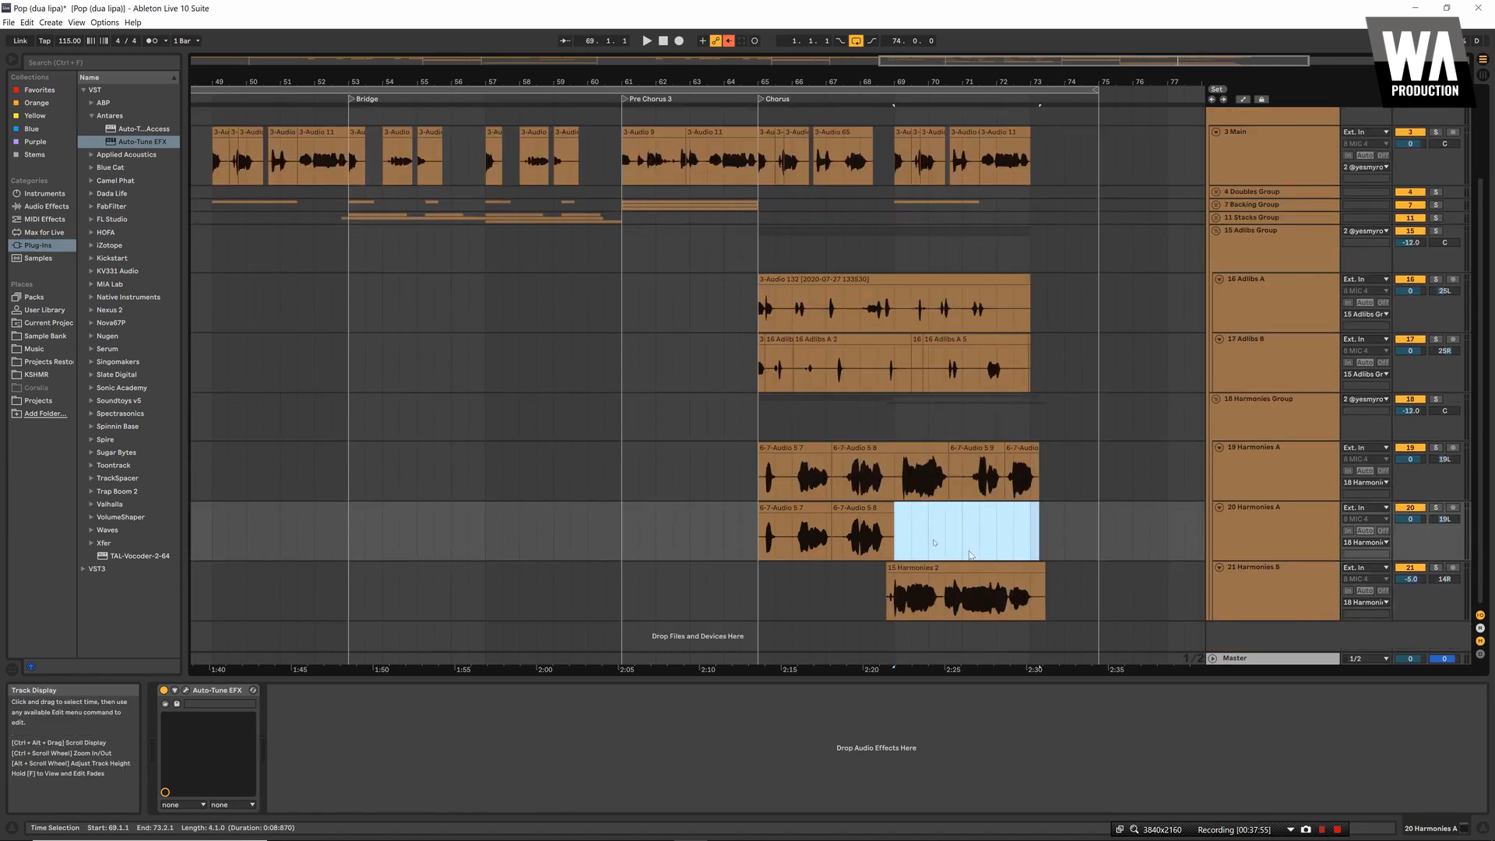
drag(894, 474, 759, 476)
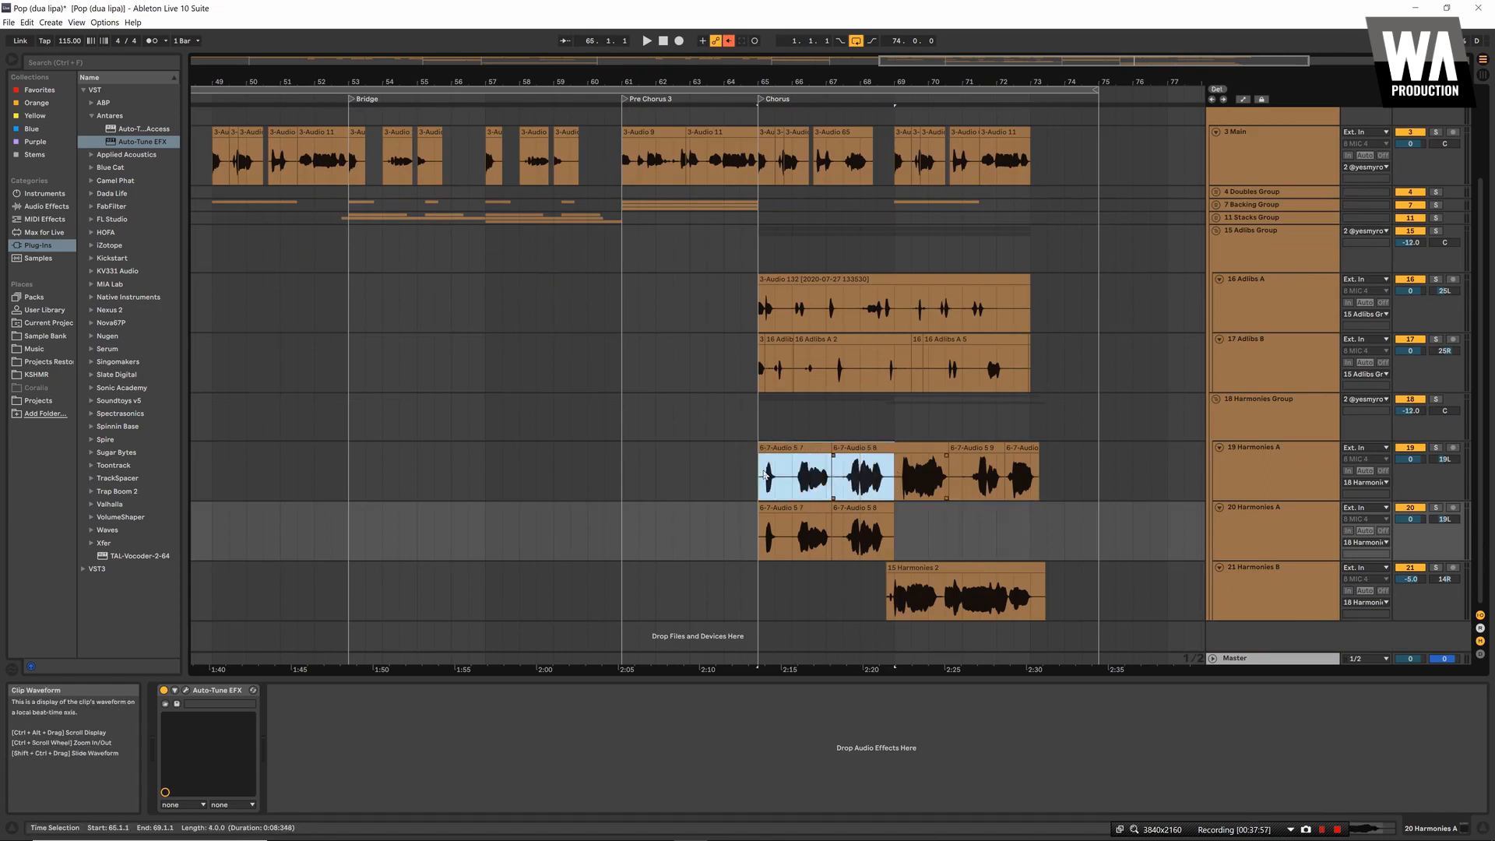
key(Delete)
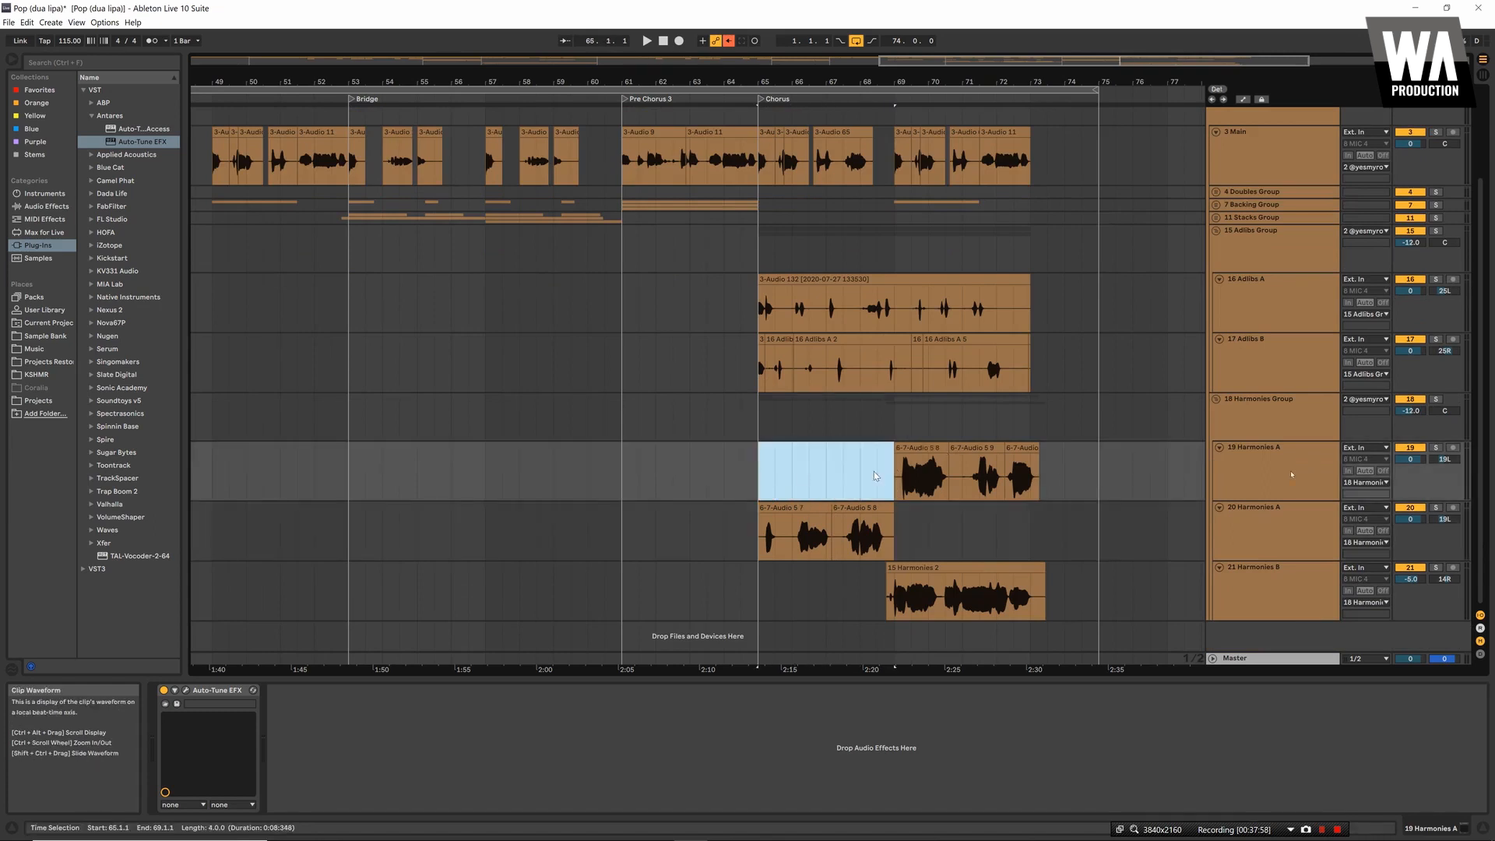
Centre the pan of the duplicated Harmonies A track and replay the last Chorus from its start
click(1445, 522)
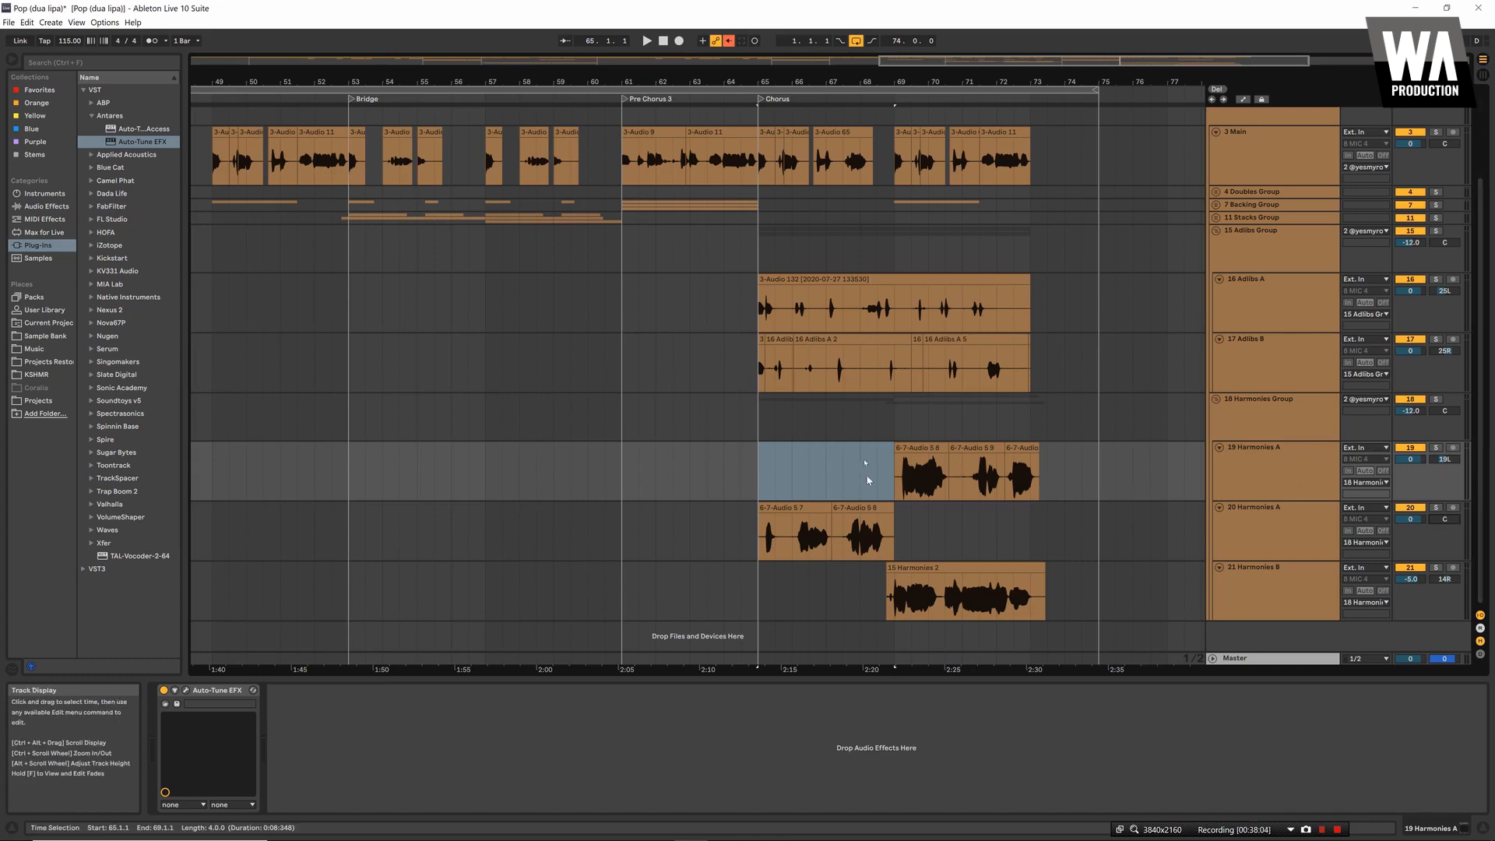
click(893, 421)
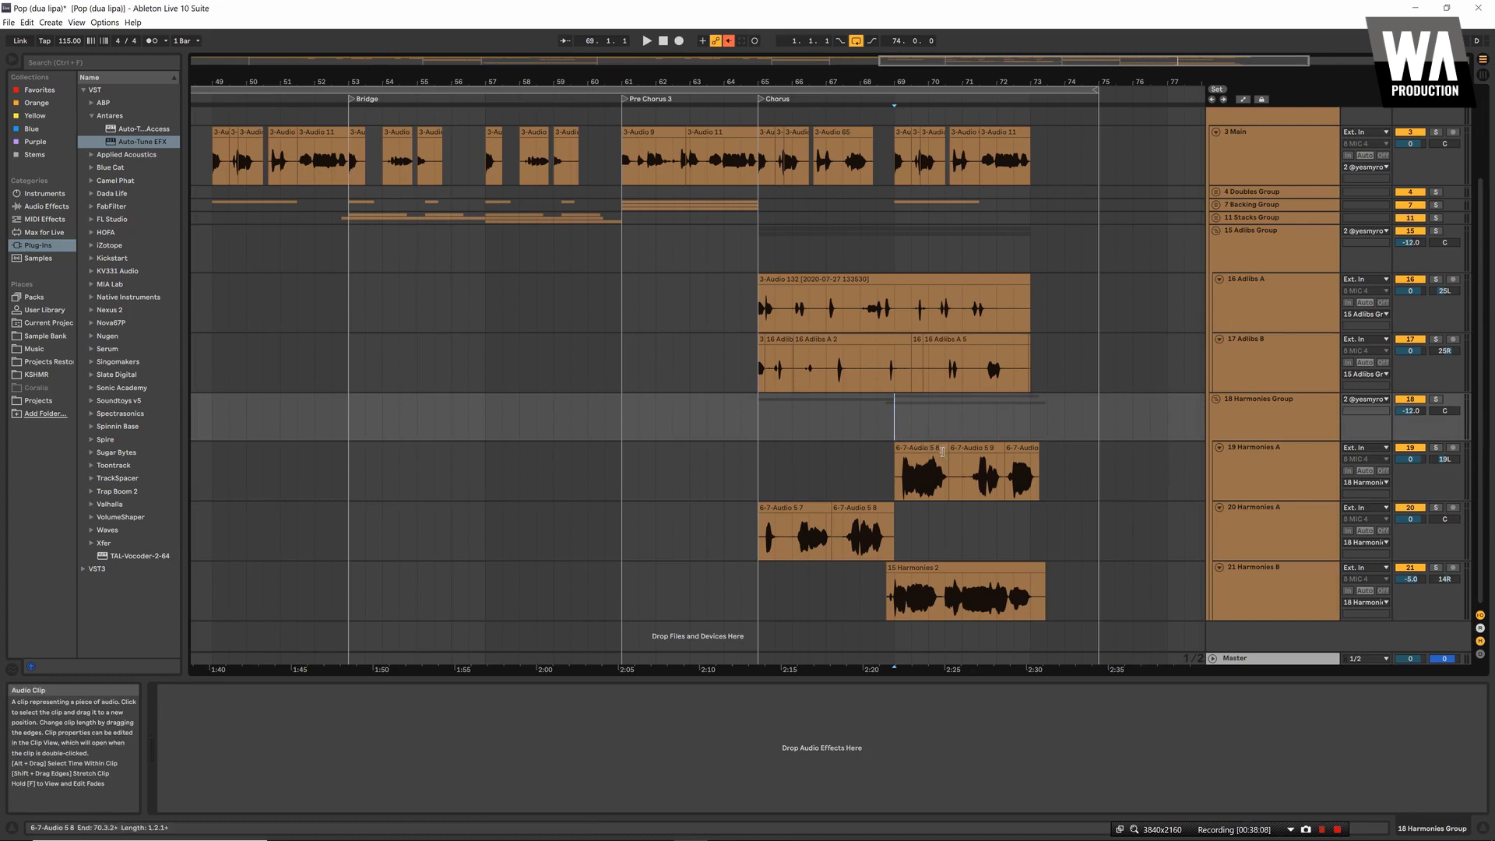
click(757, 416)
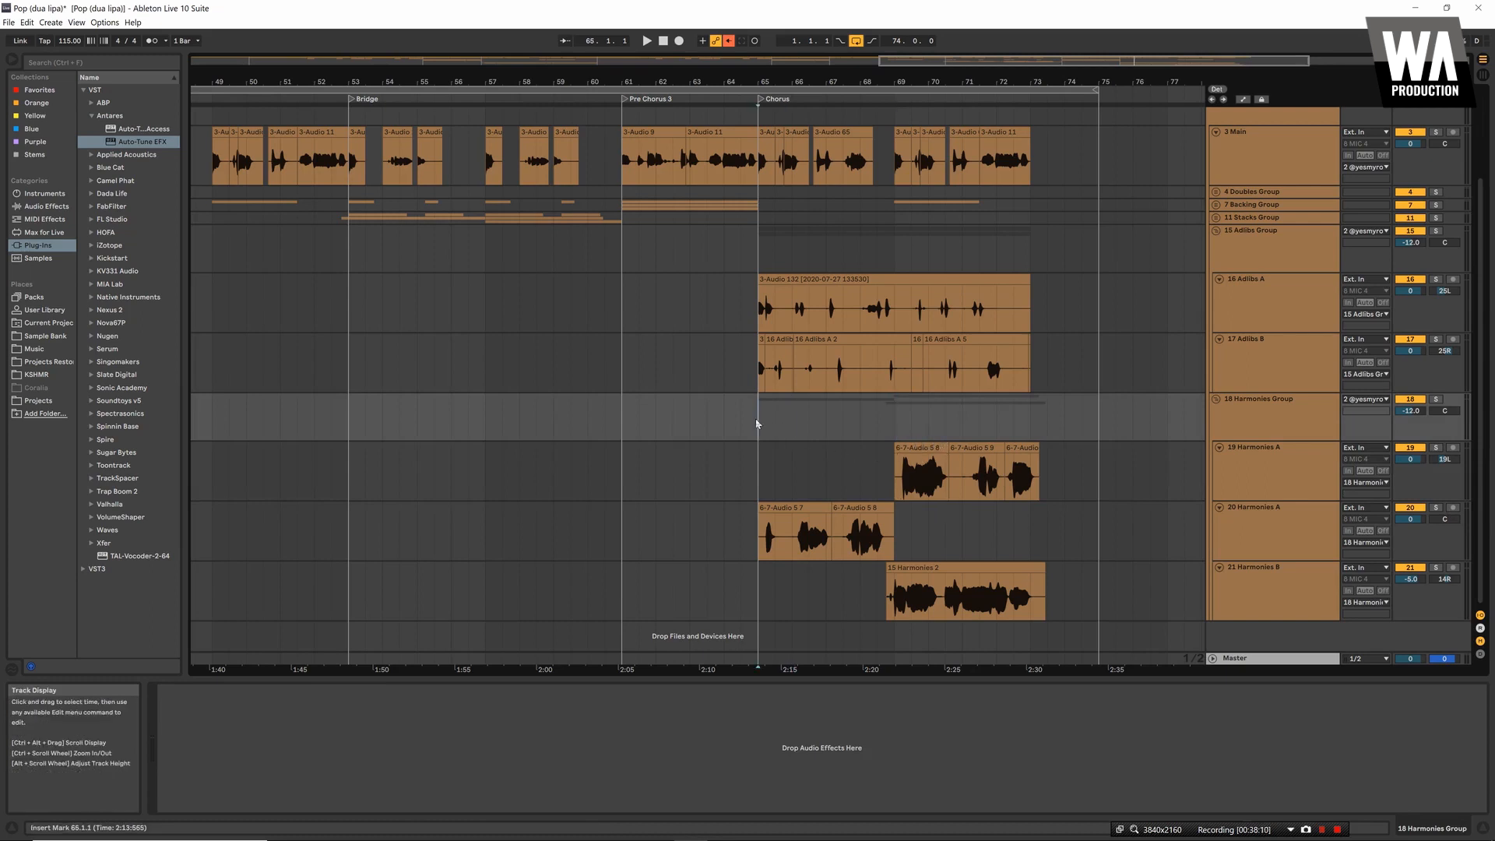
key(space)
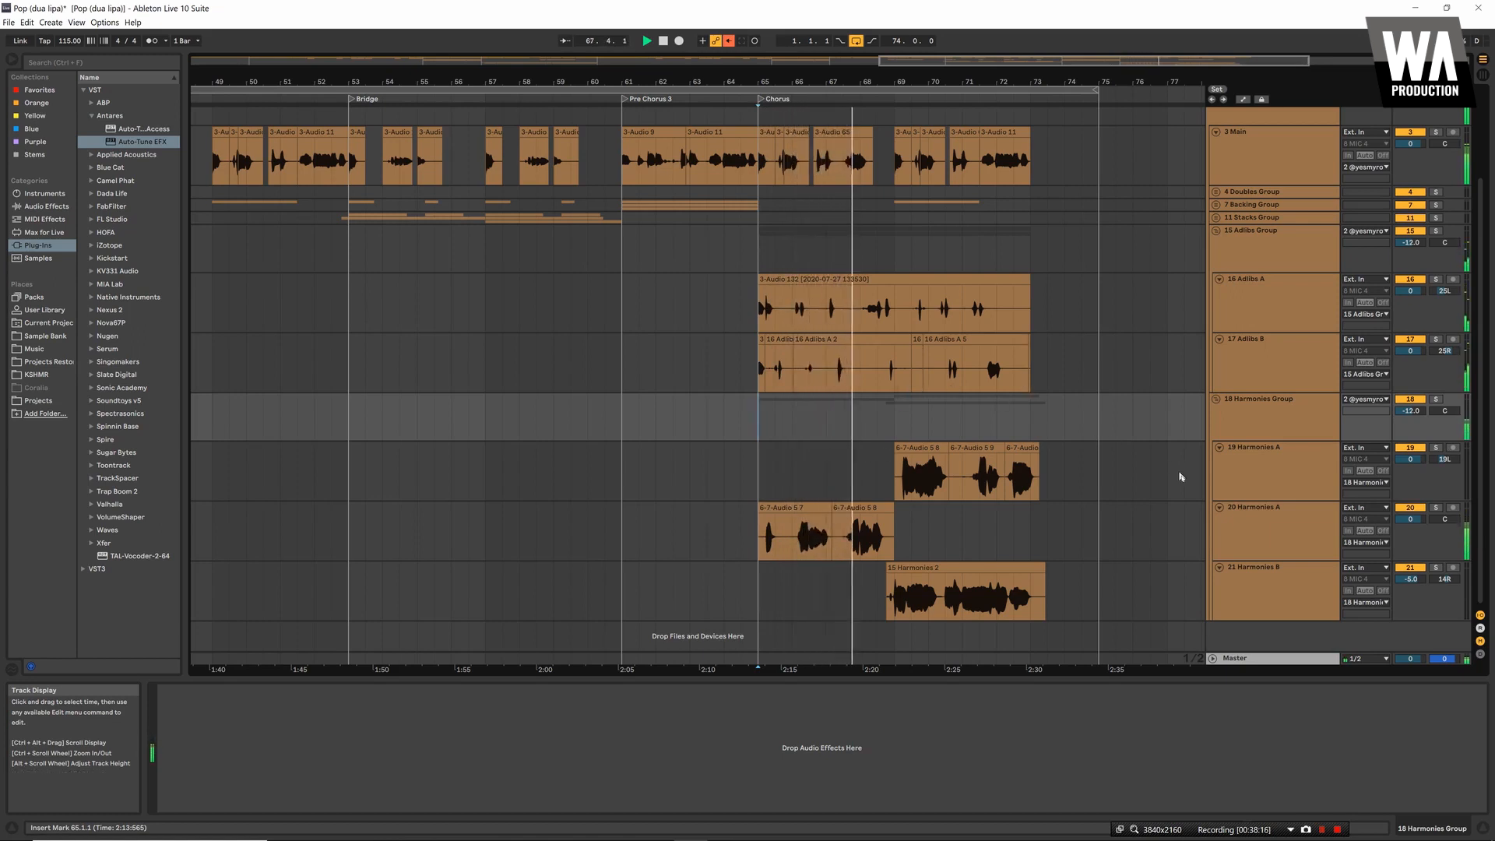
Fold all the tracks and subgroups inside the vocal group and select them from bar 5 to bar 75
click(1215, 507)
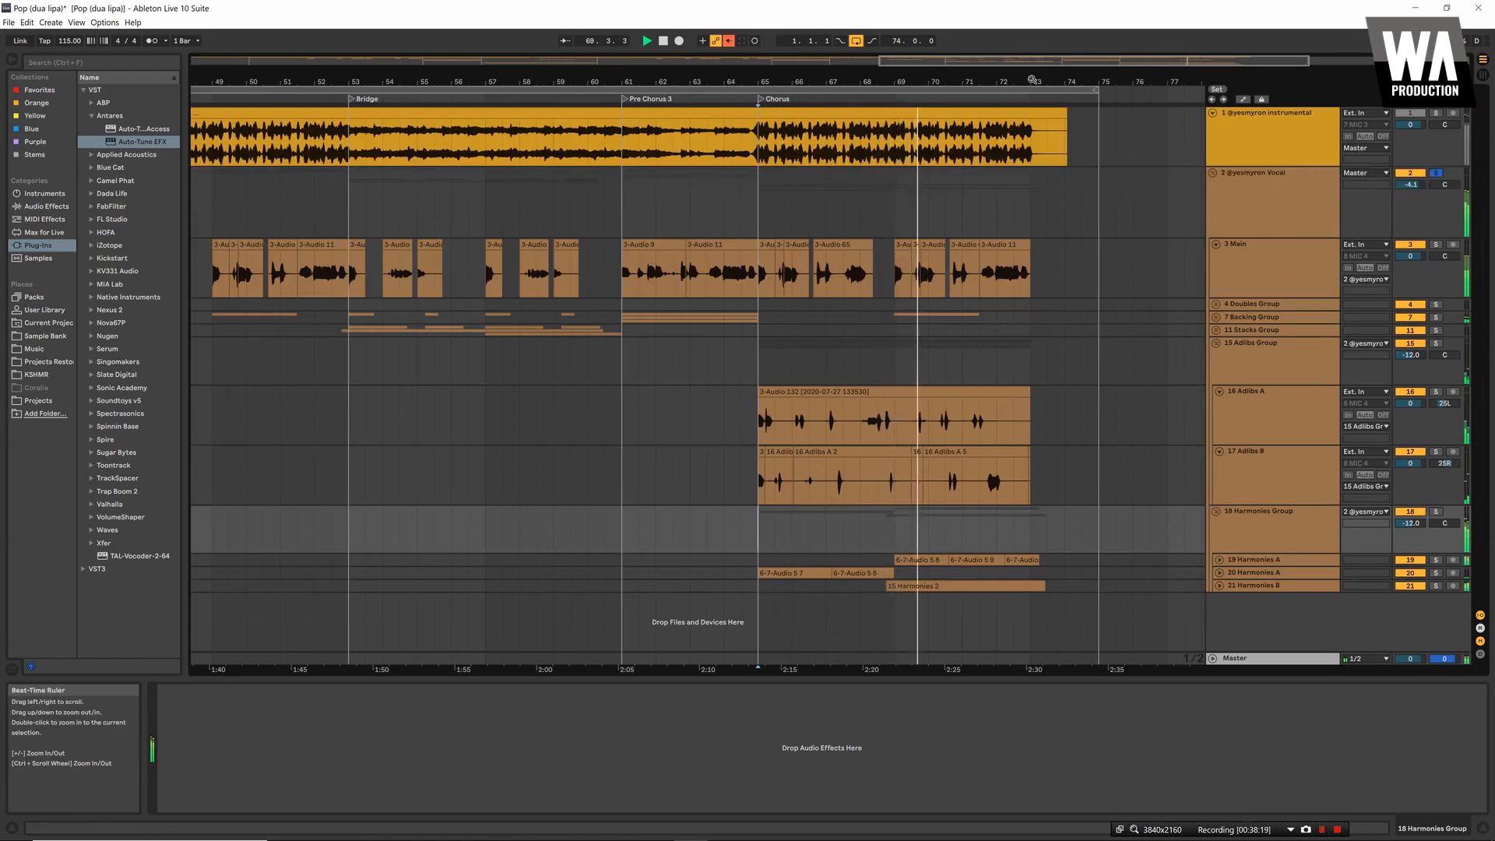
drag(1012, 82, 1160, 31)
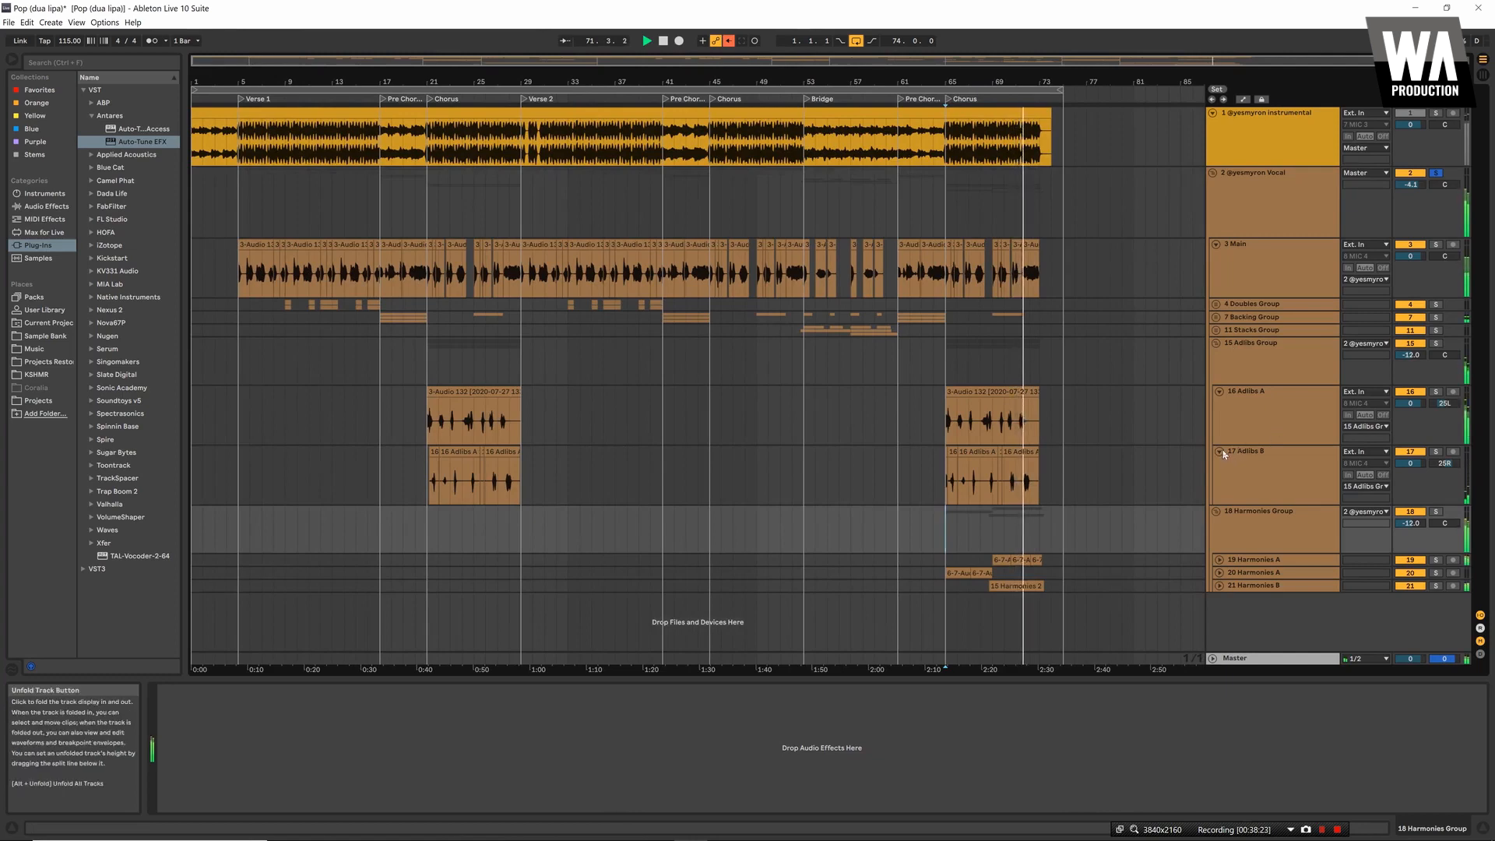
click(1220, 451)
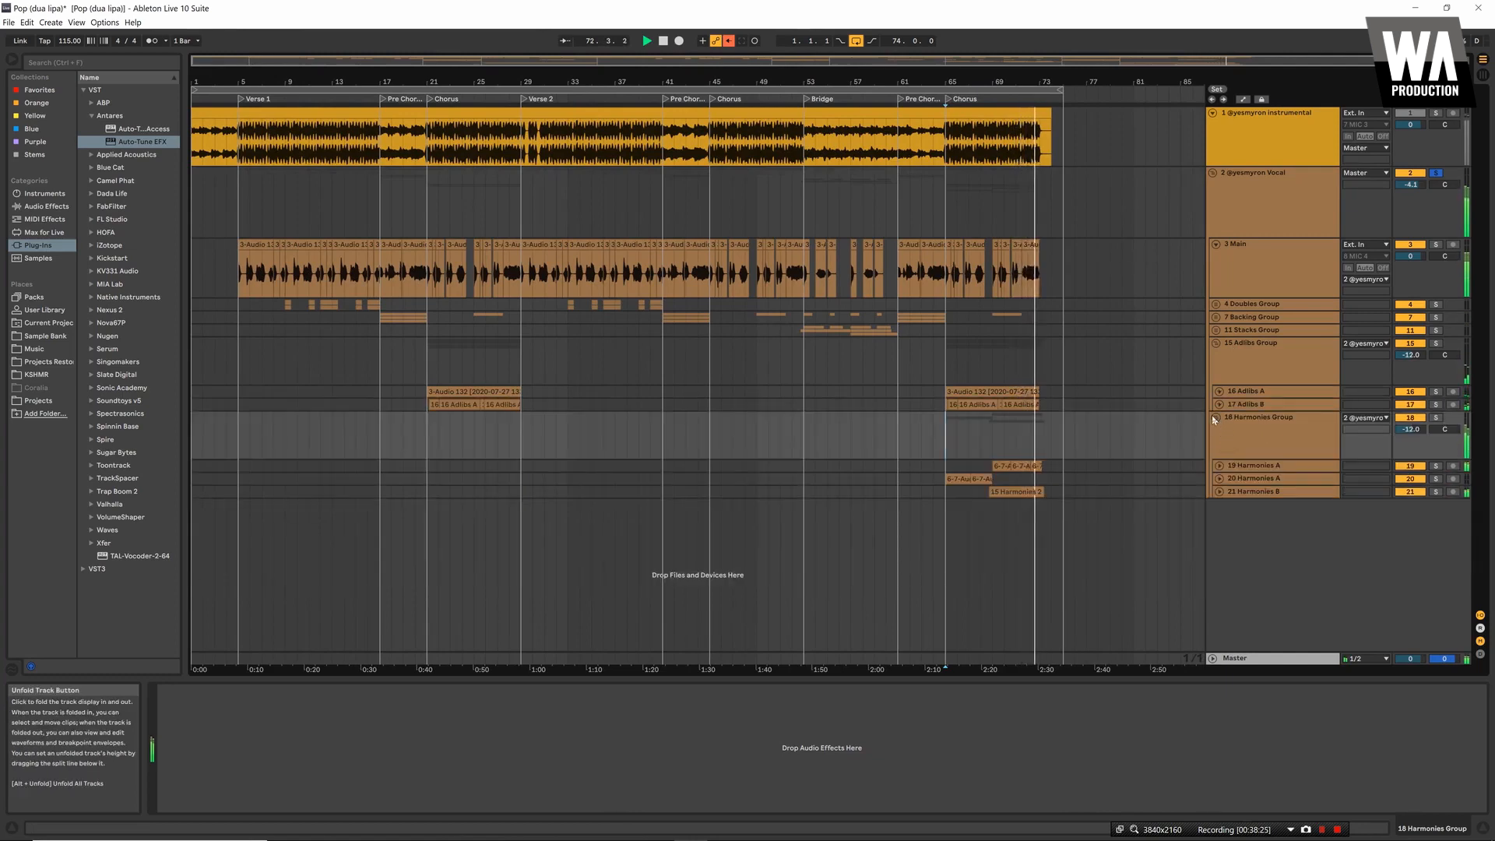
alt+click(1215, 418)
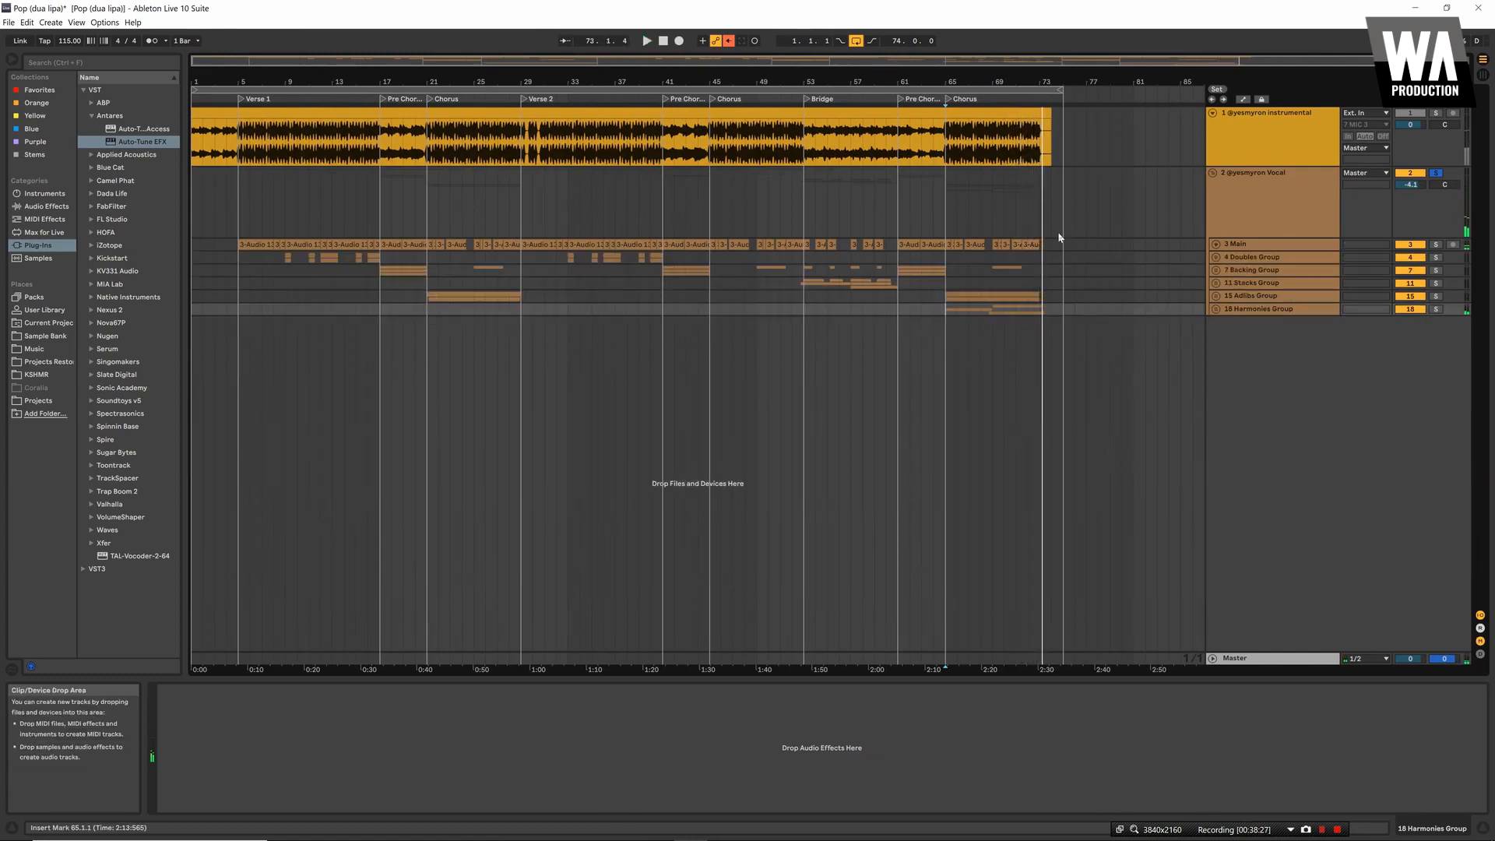
drag(1059, 237, 240, 314)
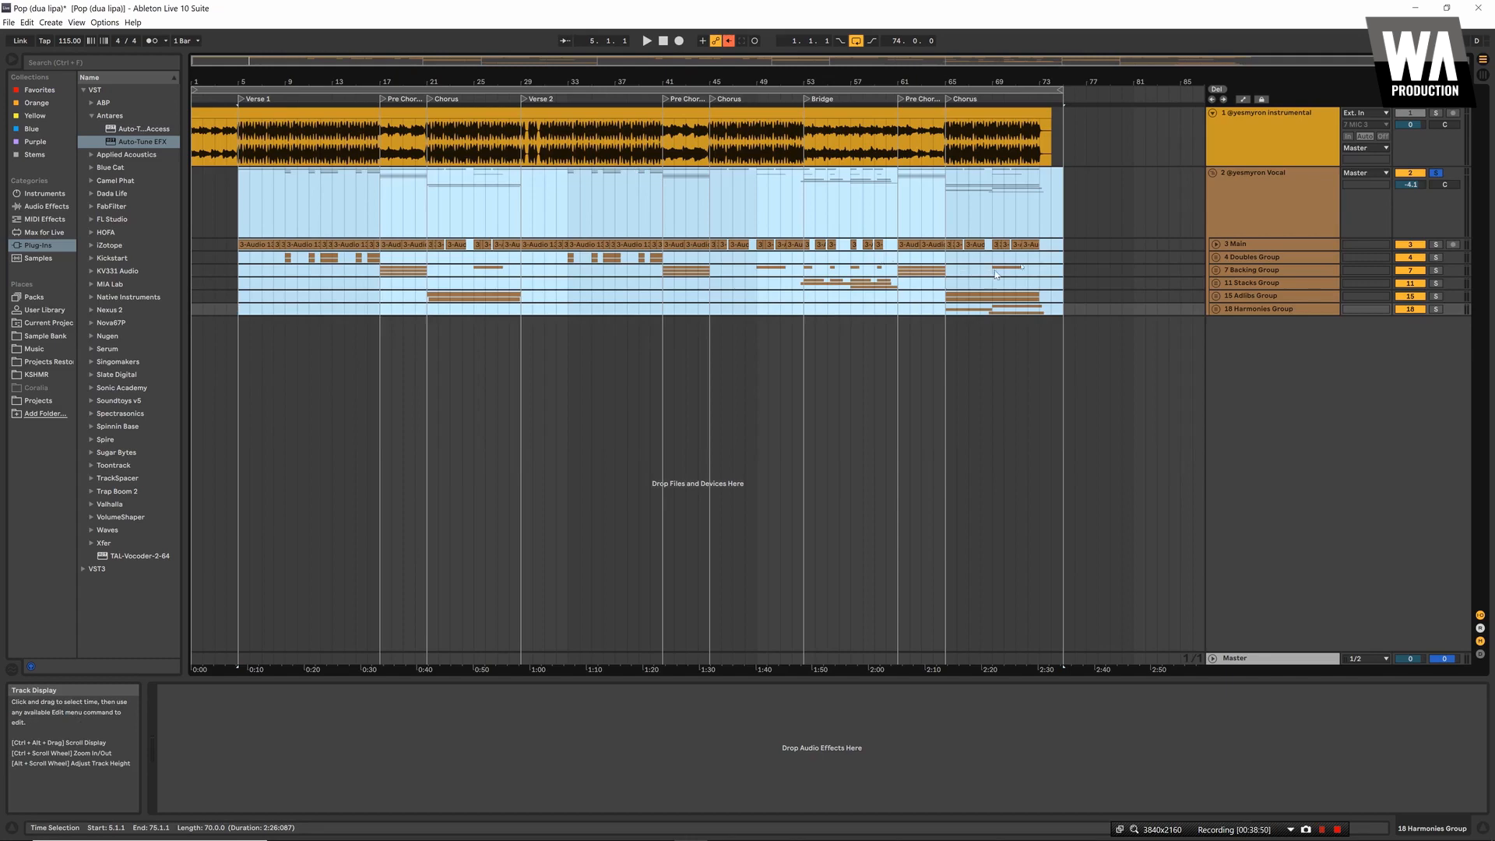
Unsolo the vocal group, set its volume to 3.4 dB while playing the full mix from bar 45, and check the last Chorus
click(1436, 173)
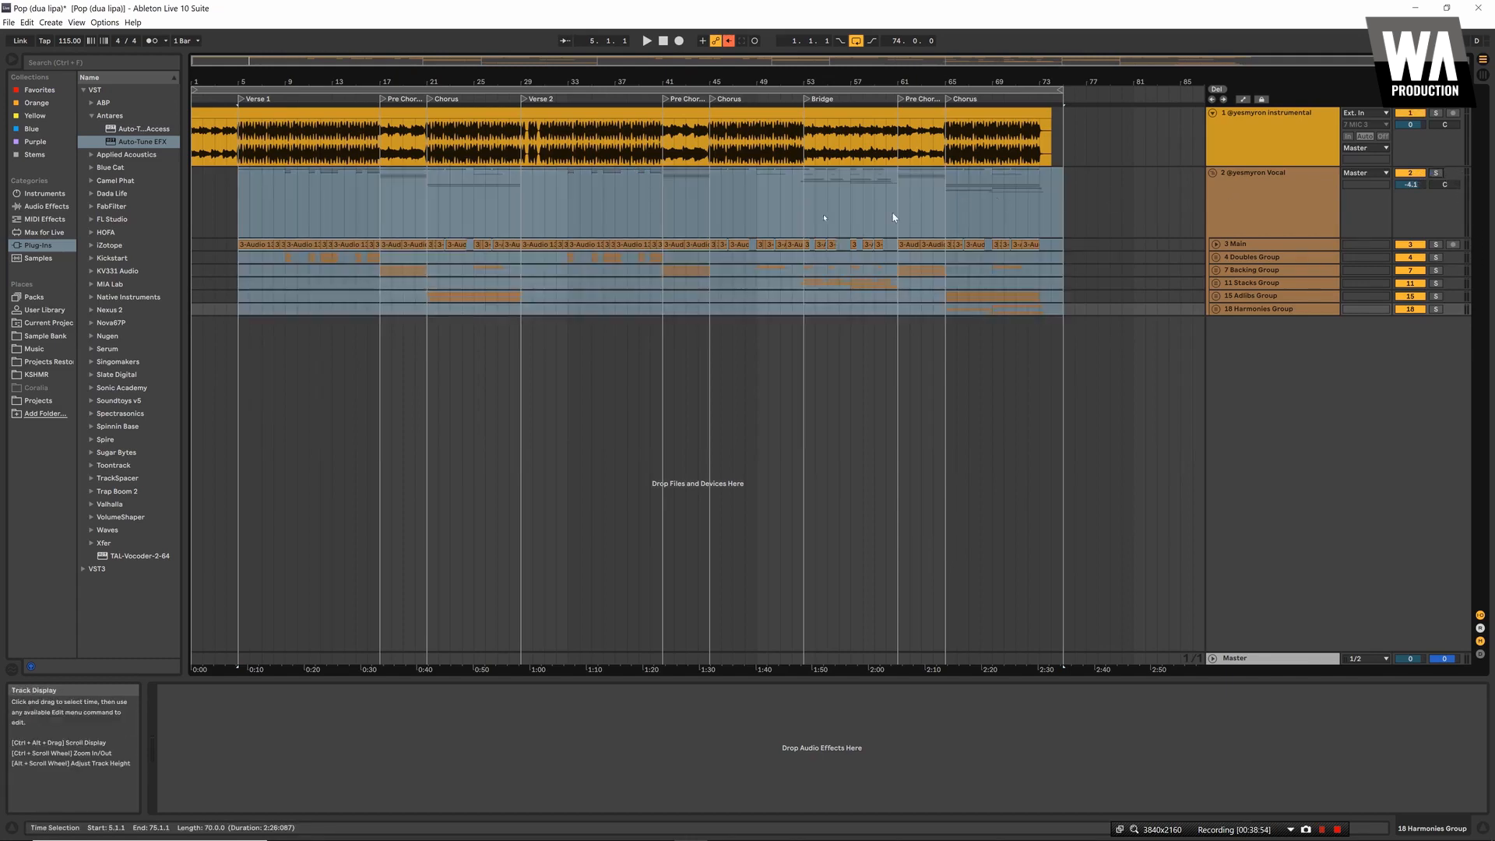
click(710, 212)
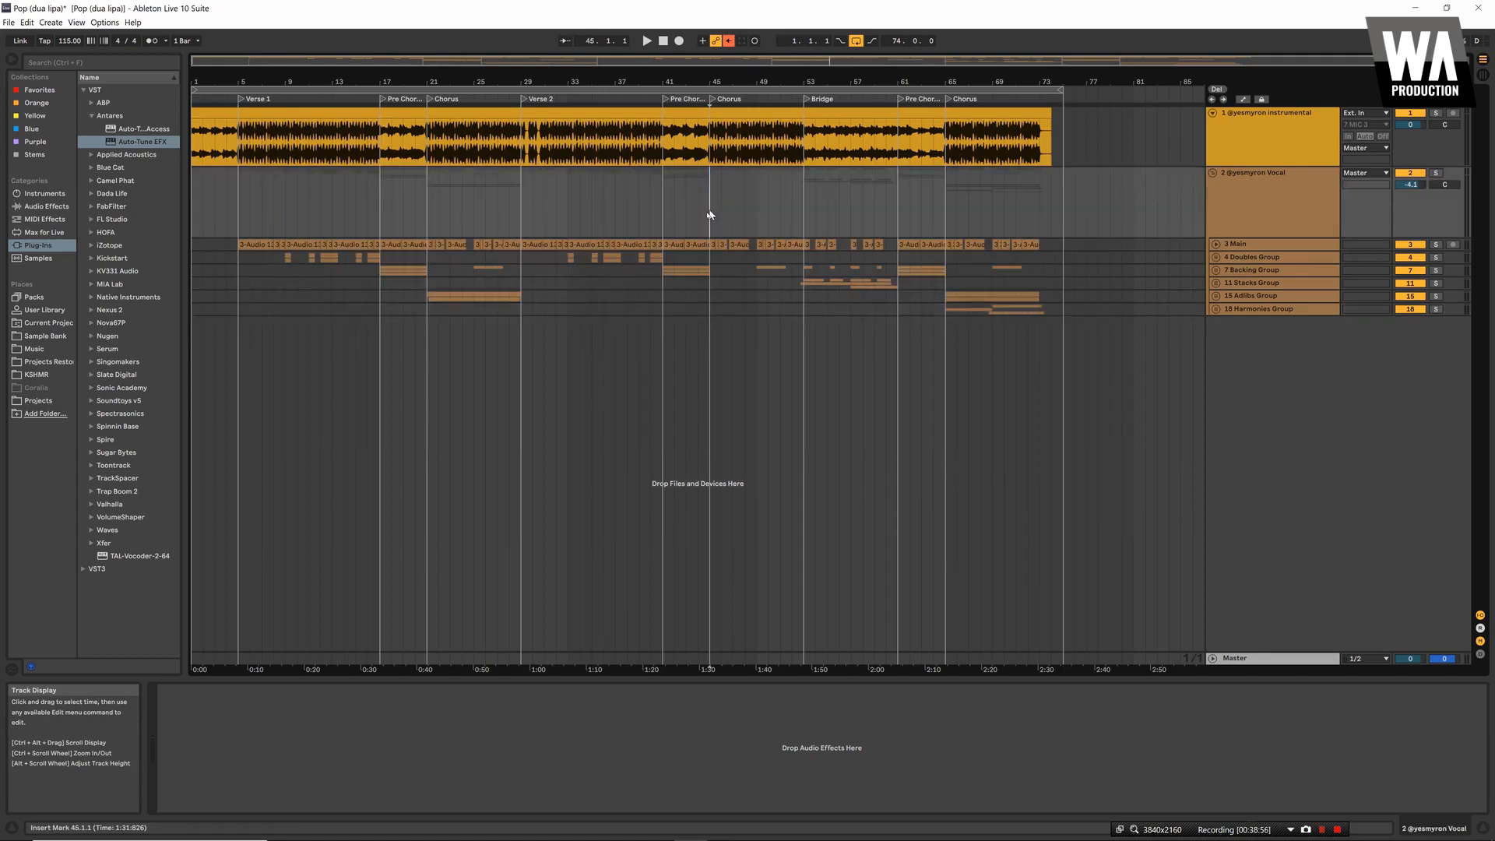
click(1274, 128)
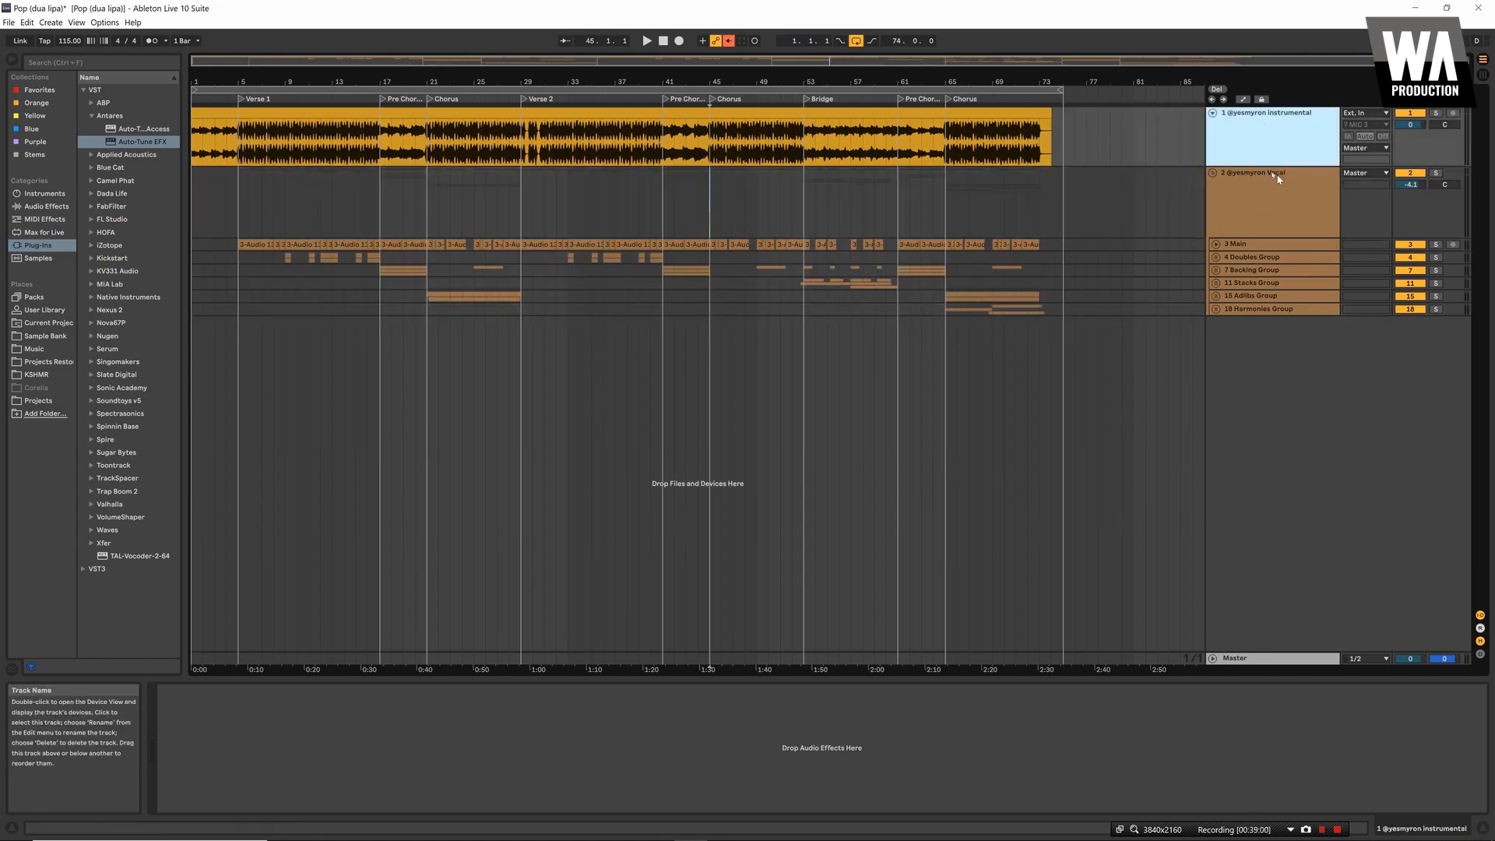
key(space)
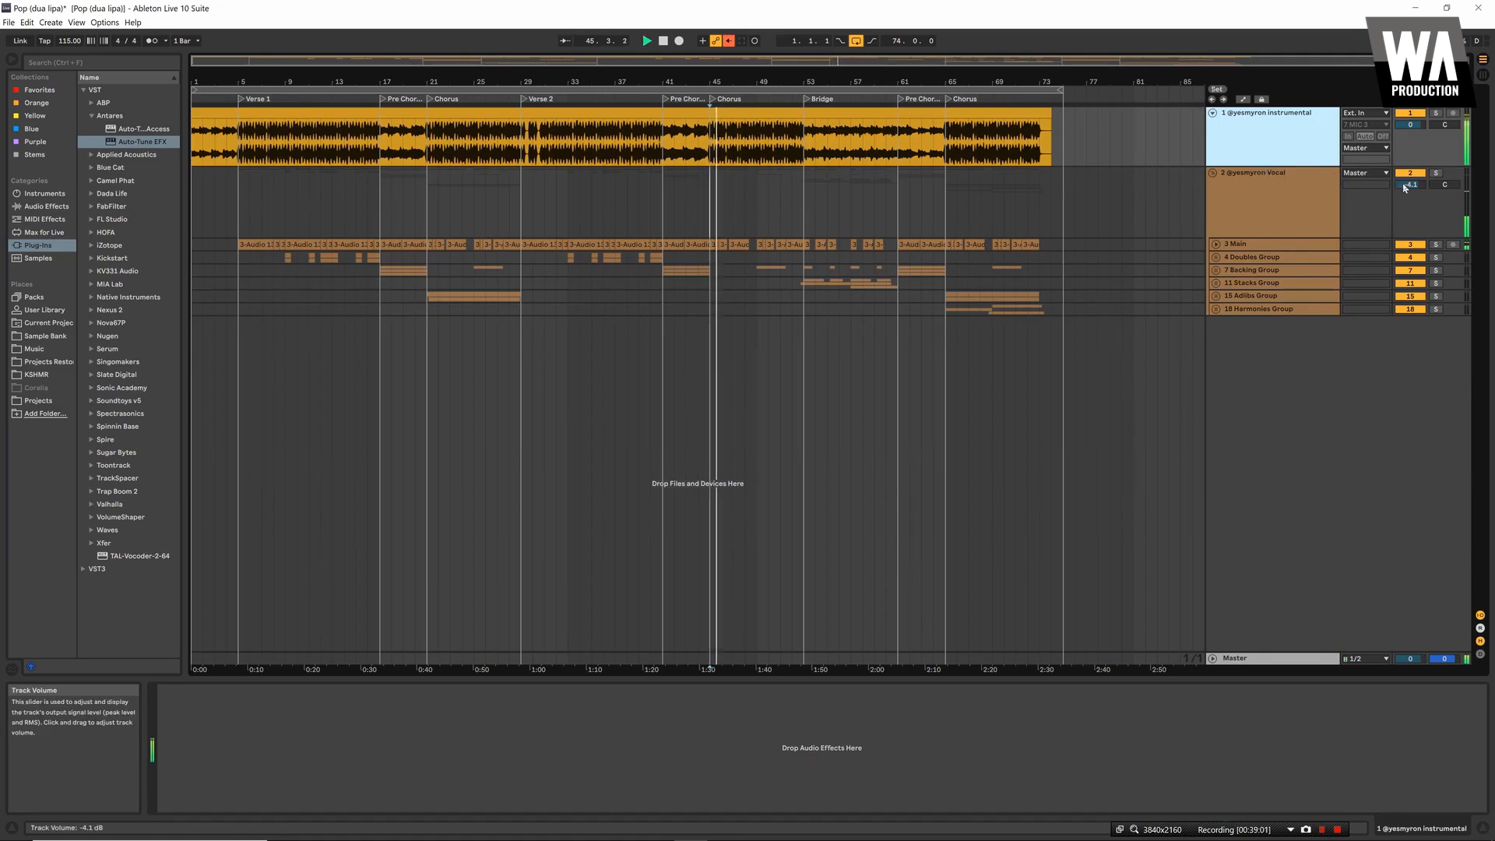
drag(1411, 185, 1410, 137)
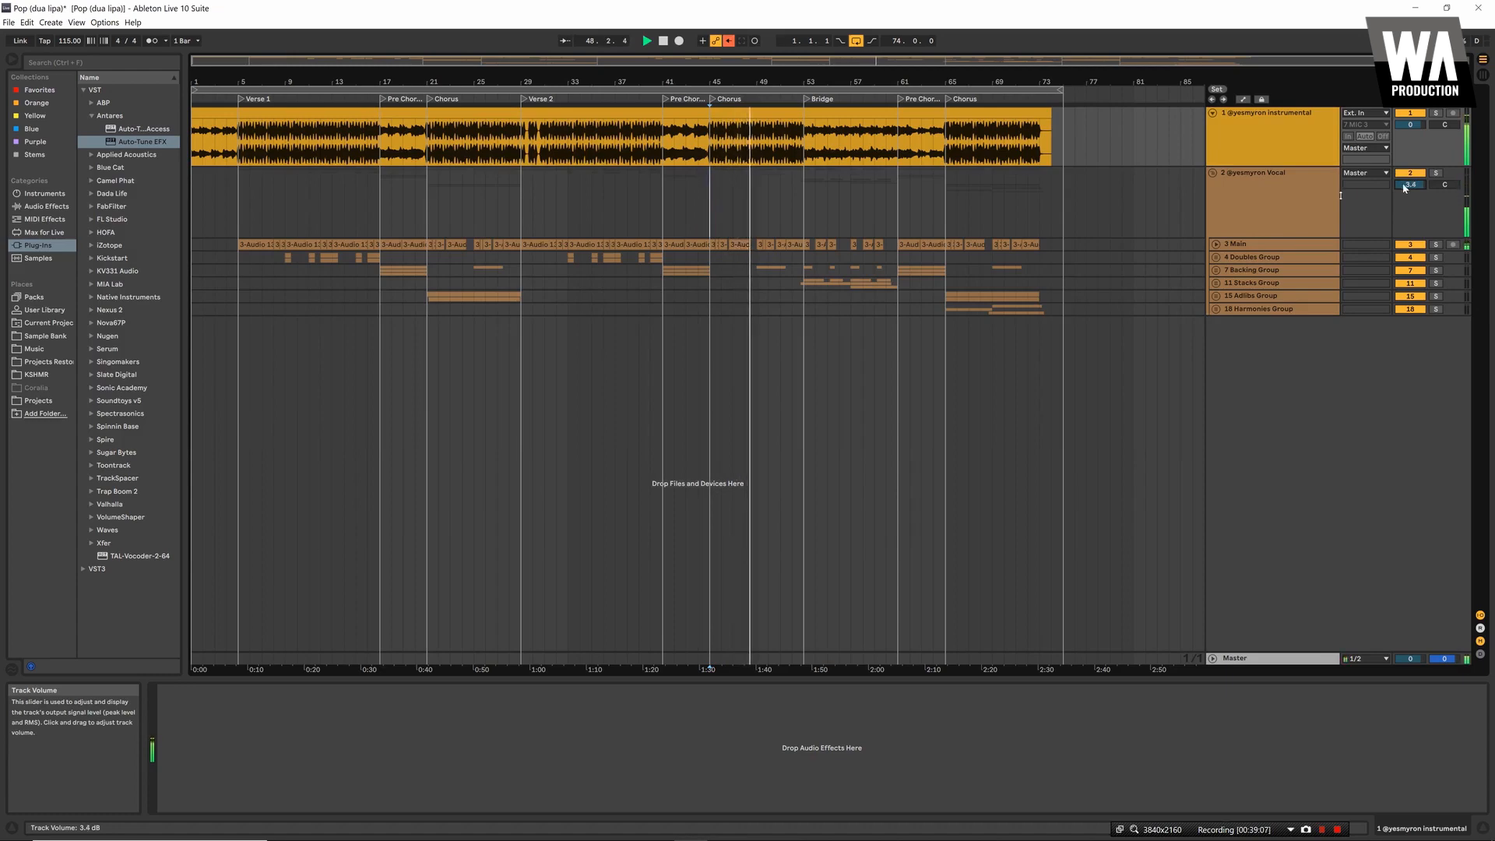
click(948, 212)
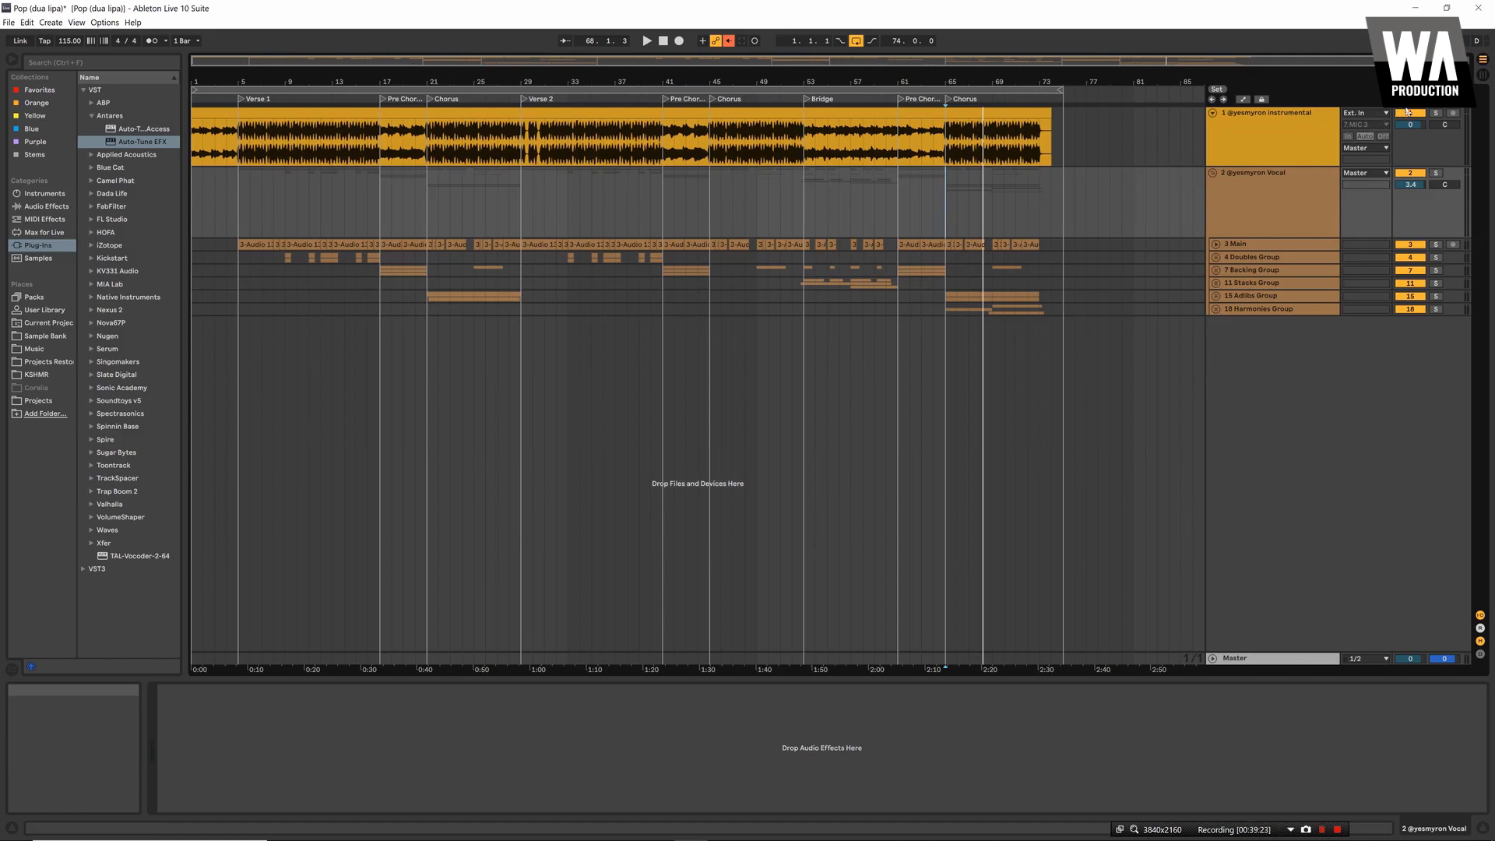
Mute the instrumental track and select the vocal group's tracks from bar 5 to bar 62
click(1279, 134)
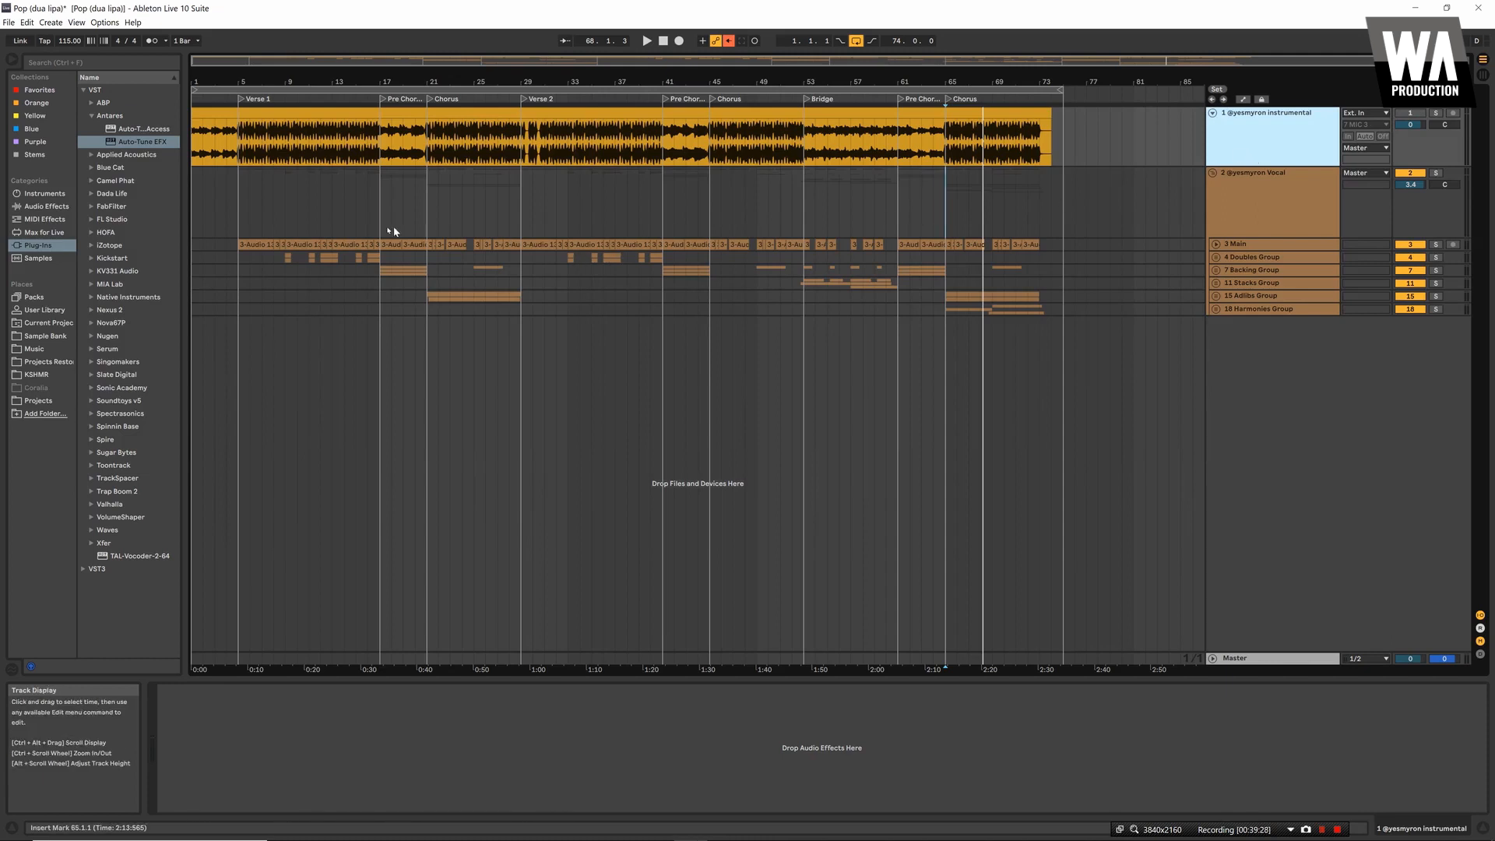
mouse_move(394, 232)
mouse_down()
mouse_move(356, 311)
mouse_move(227, 234)
mouse_move(908, 310)
mouse_up()
click(227, 232)
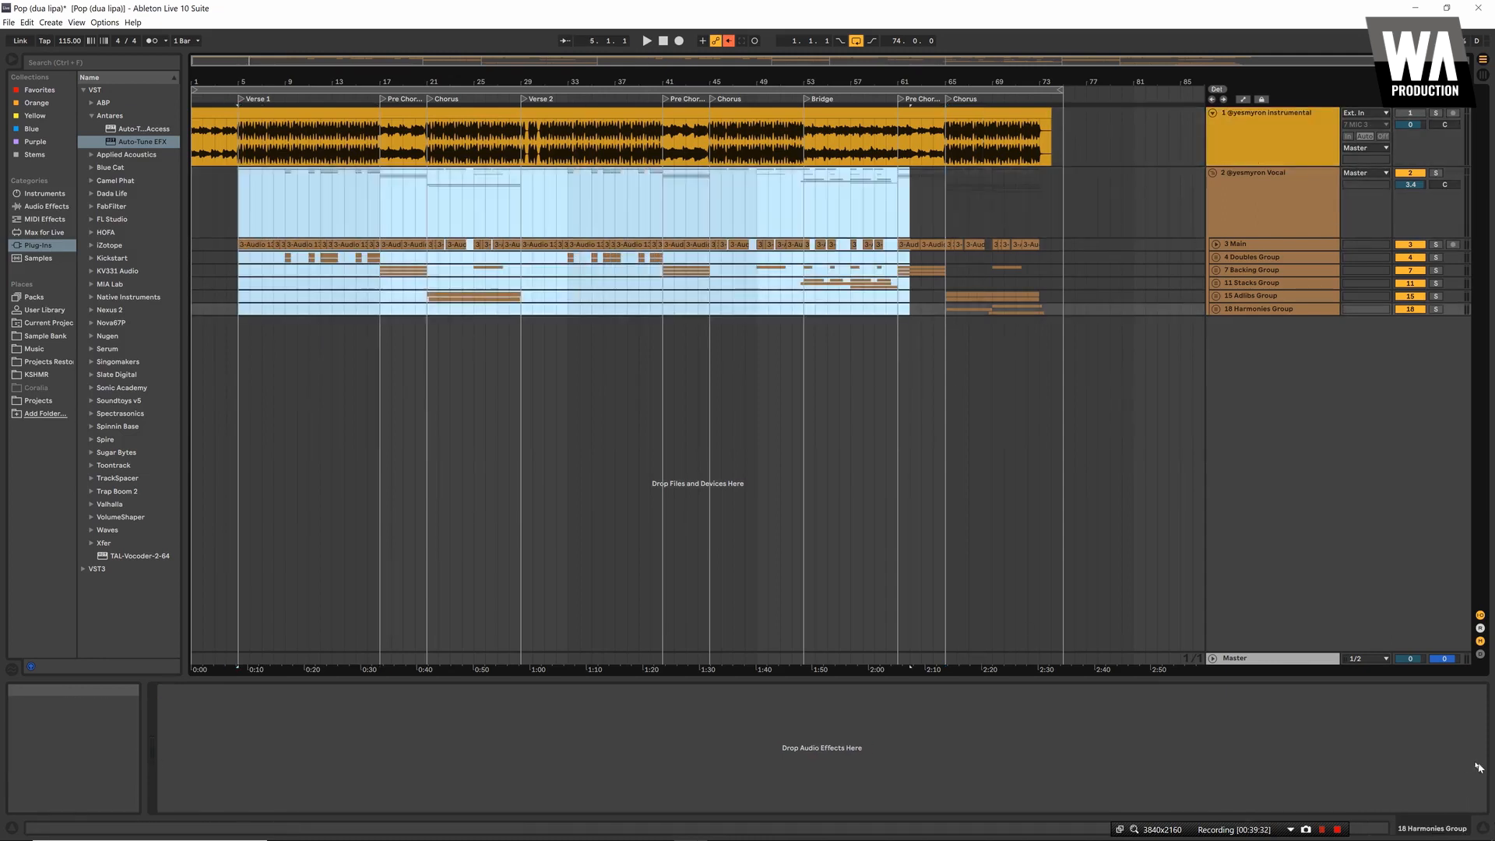
click(1023, 734)
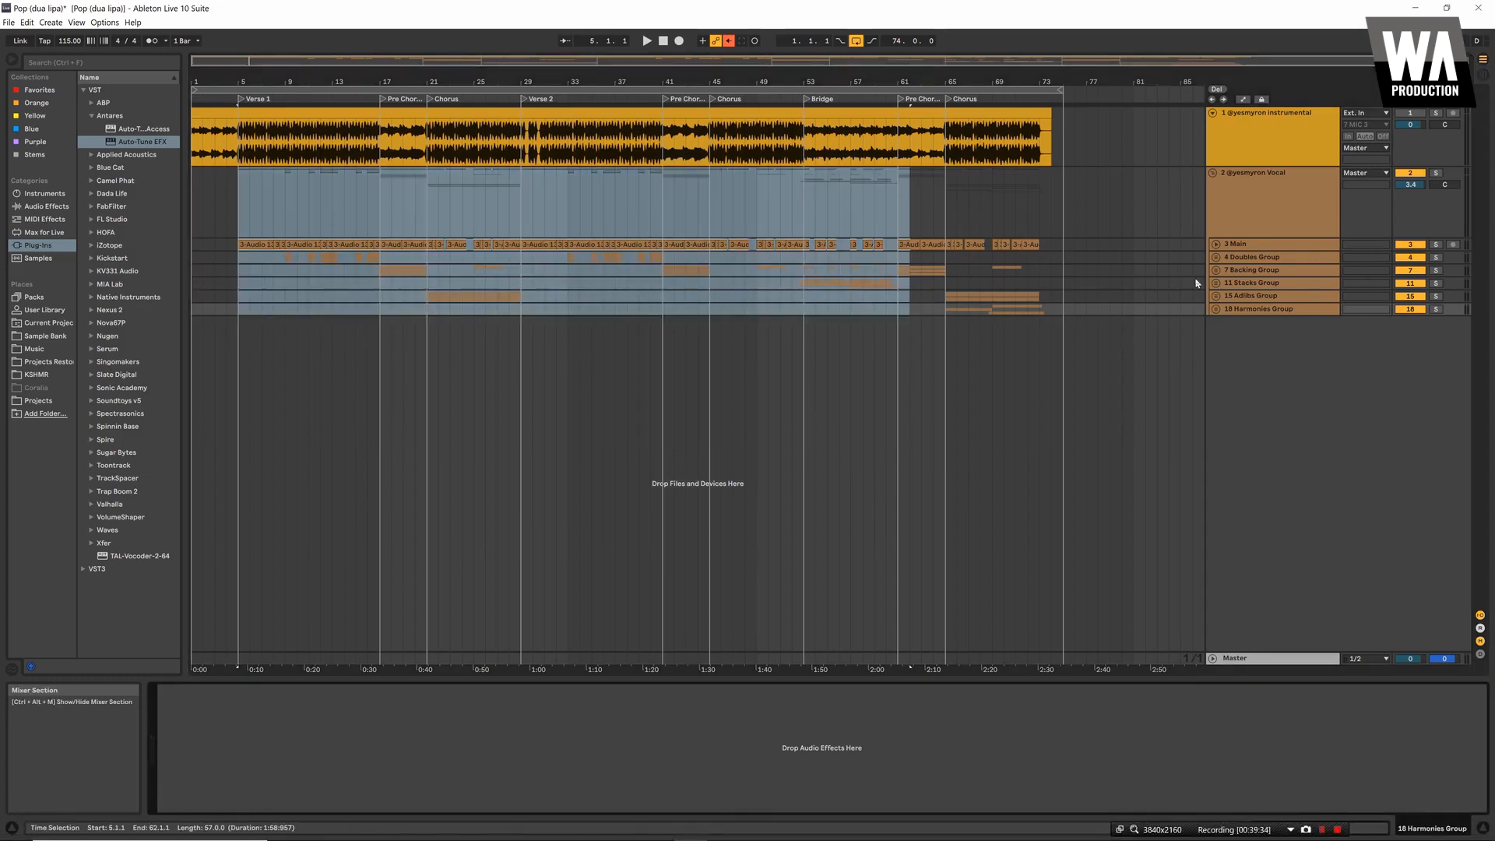
Unfold all the tracks inside the vocal group, audition Verse 1 from bar 5, and select the Main track
alt+click(1212, 248)
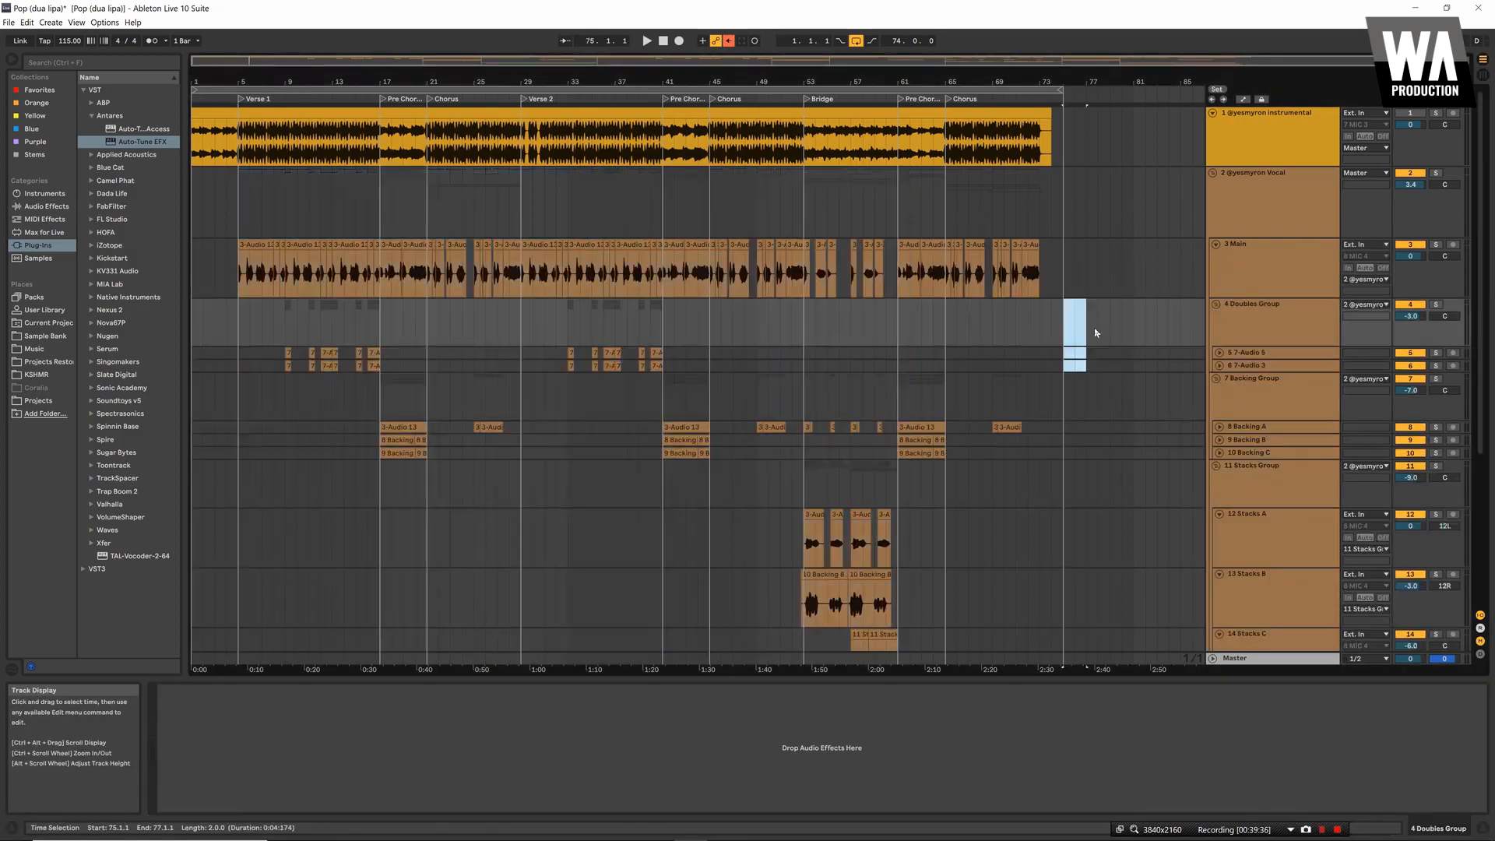
drag(1069, 354, 1095, 327)
click(1168, 293)
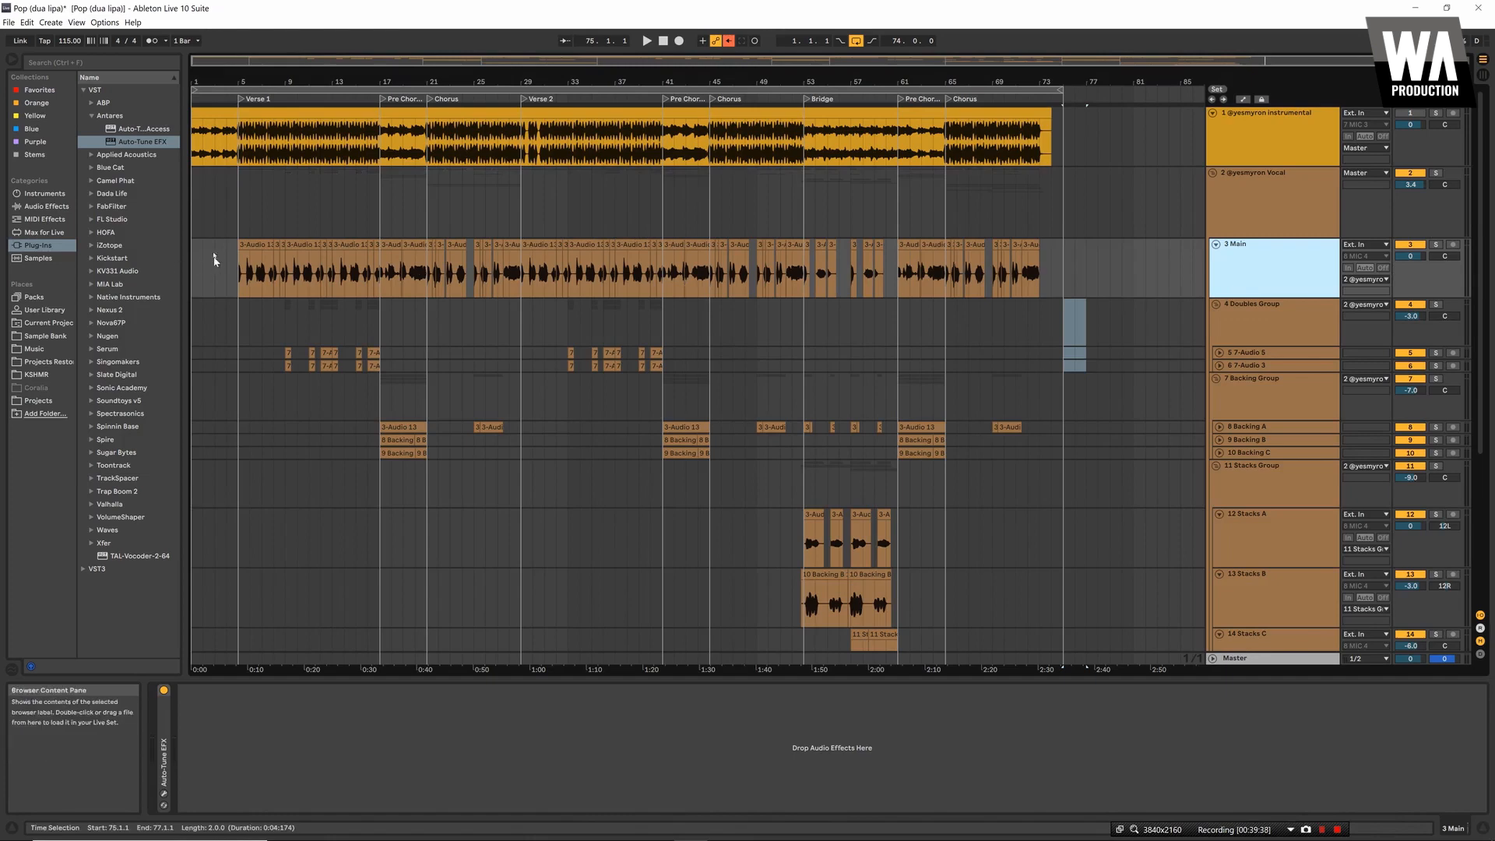
click(233, 223)
key(space)
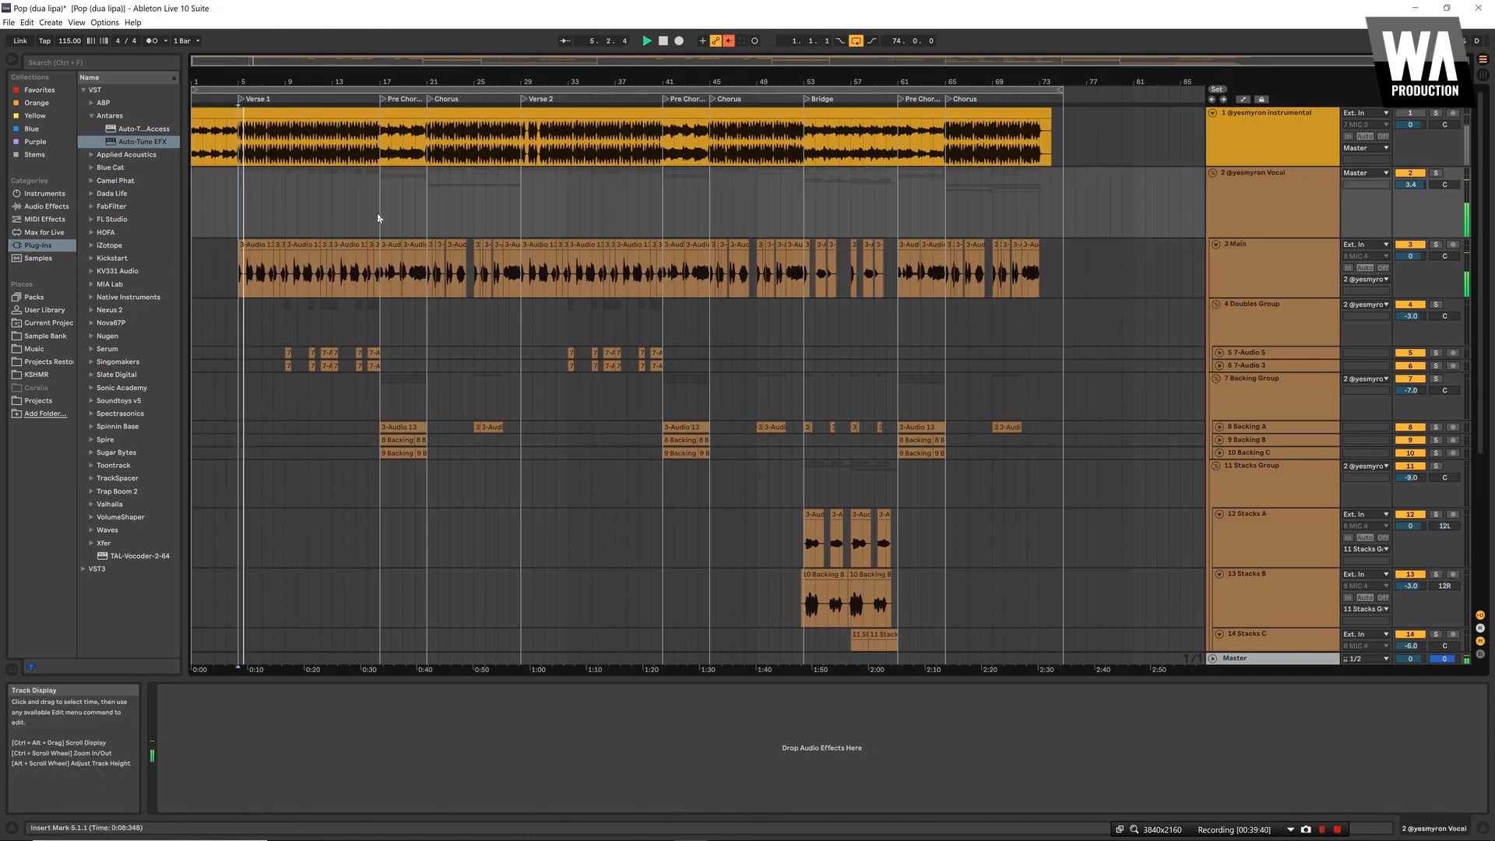
click(1226, 273)
key(space)
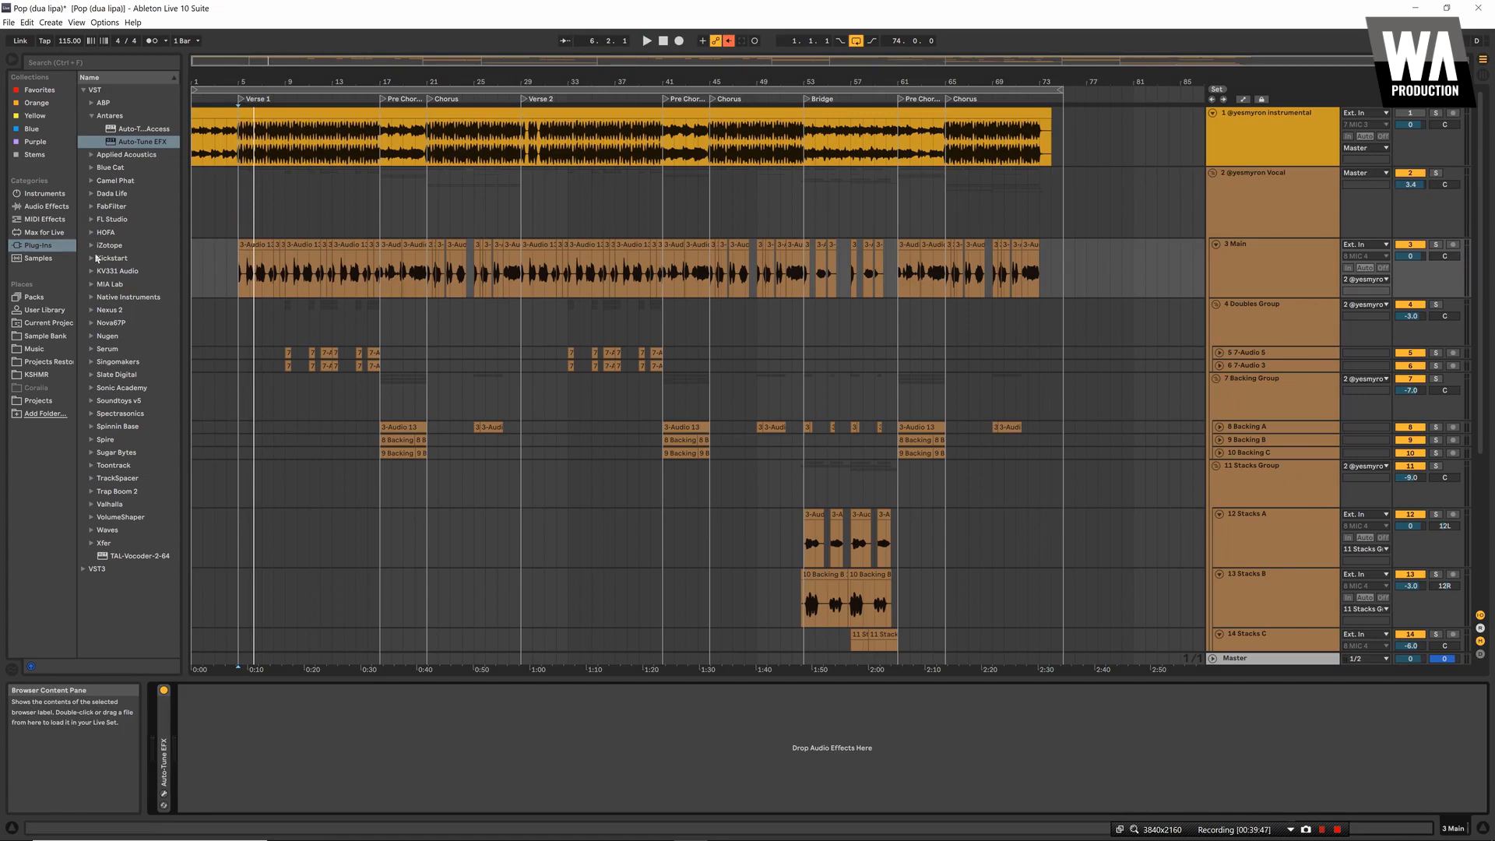
Add the MIADt delay to the Main track with linked, tempo-synced 1:8 delay times and dry/wet at 100%
click(97, 283)
drag(128, 361, 330, 281)
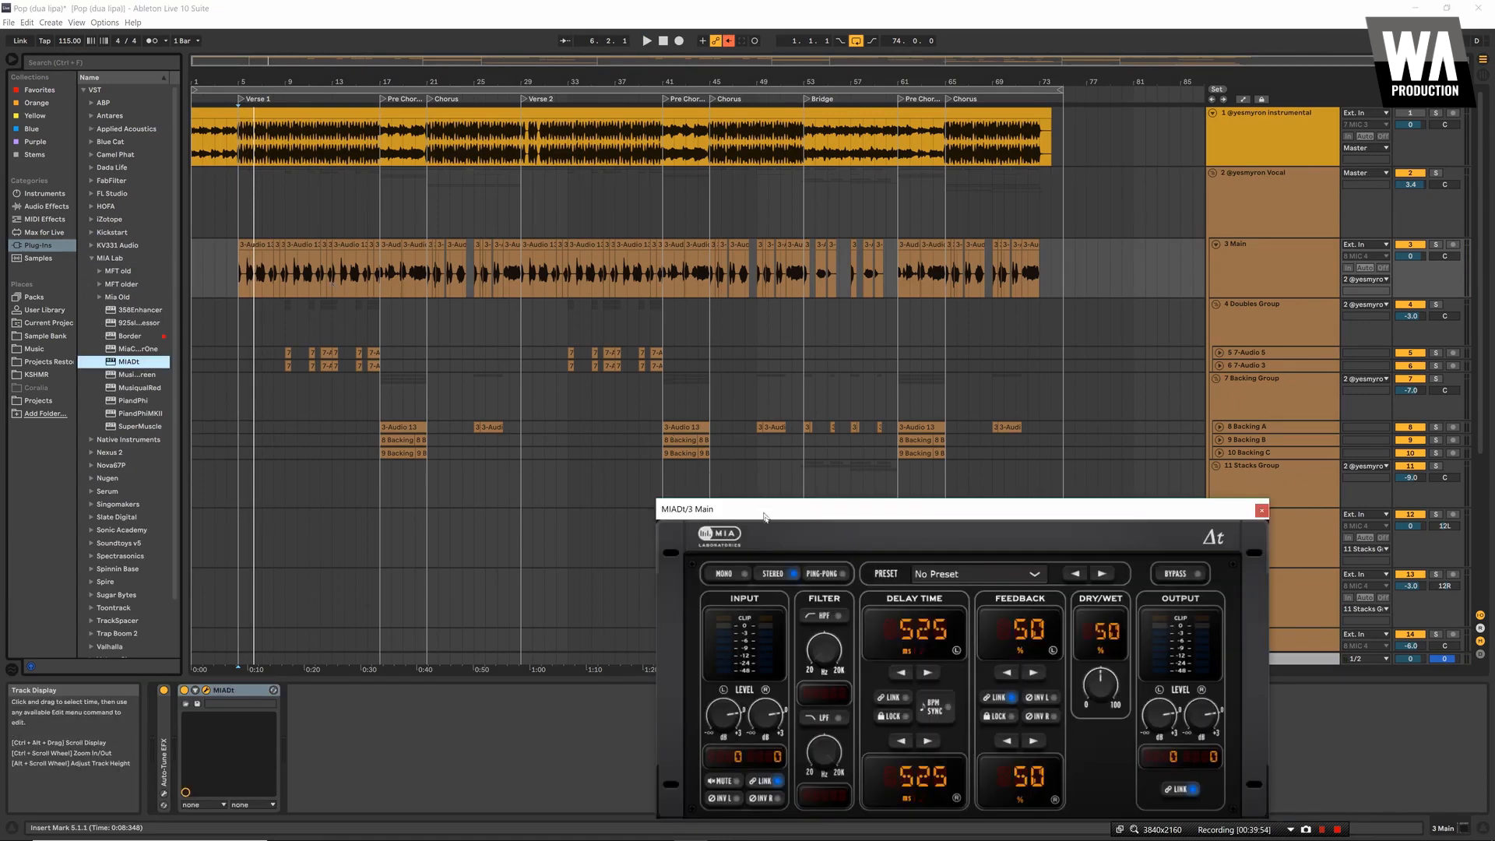
click(894, 700)
click(932, 709)
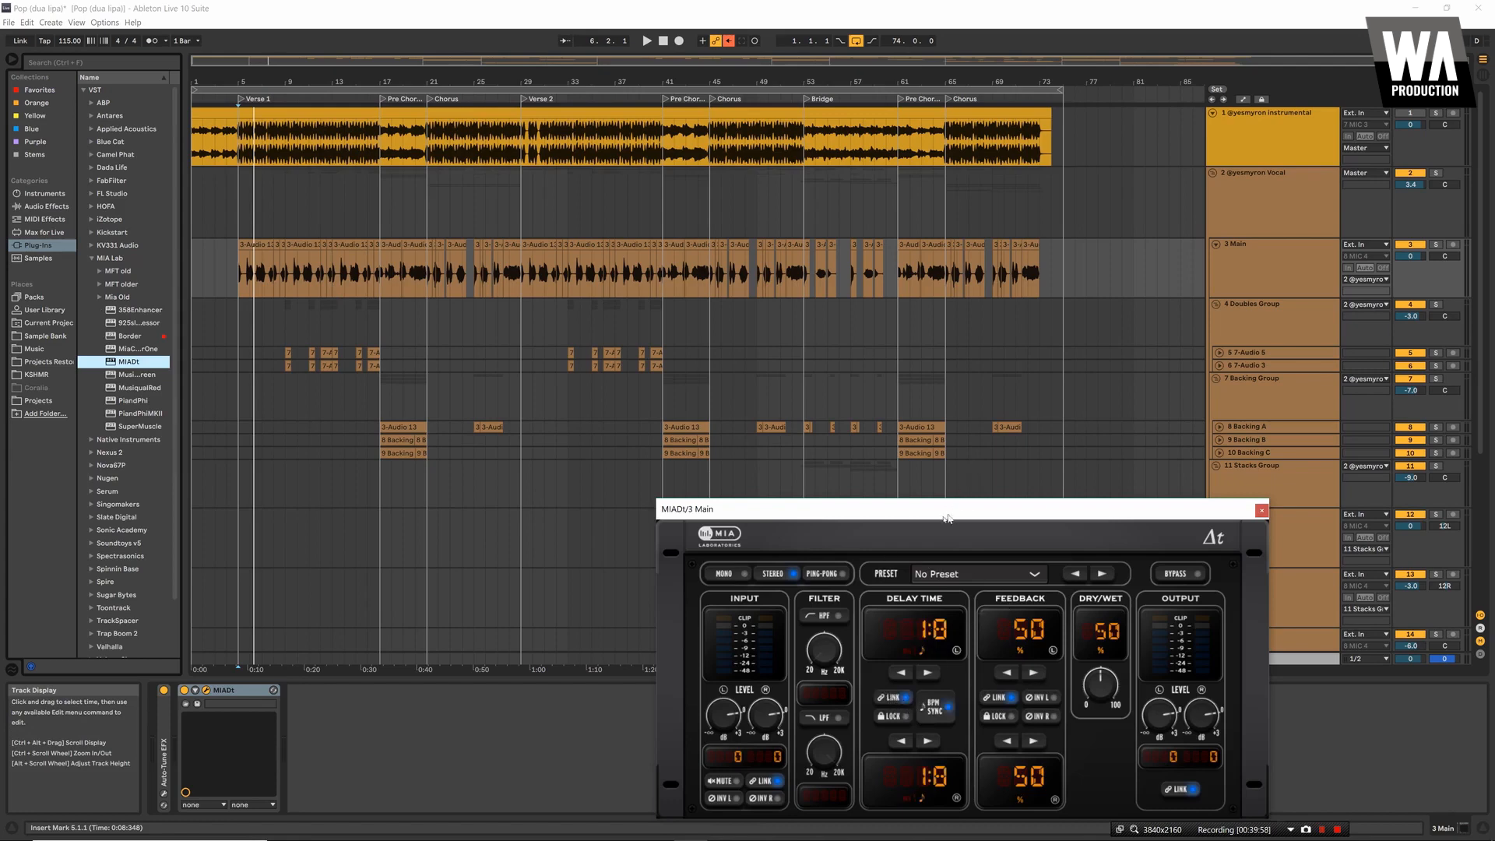
drag(938, 507, 905, 355)
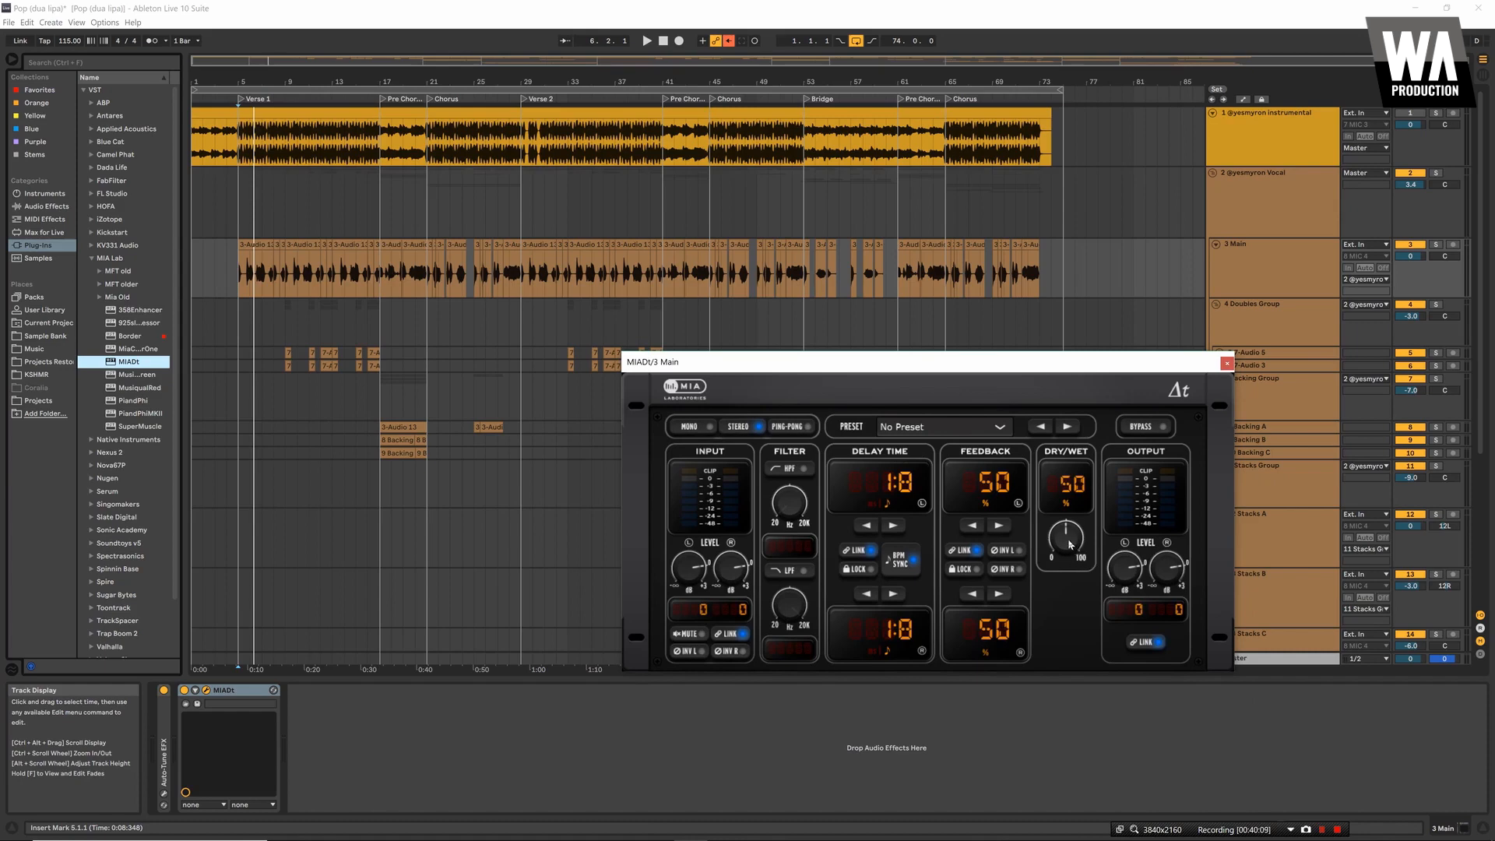
drag(1067, 539, 78, 36)
drag(1056, 538, 1095, 338)
Group MIADt into an Audio Effect Rack, show its chain list, and create a second empty chain
click(253, 705)
key(ctrl+g)
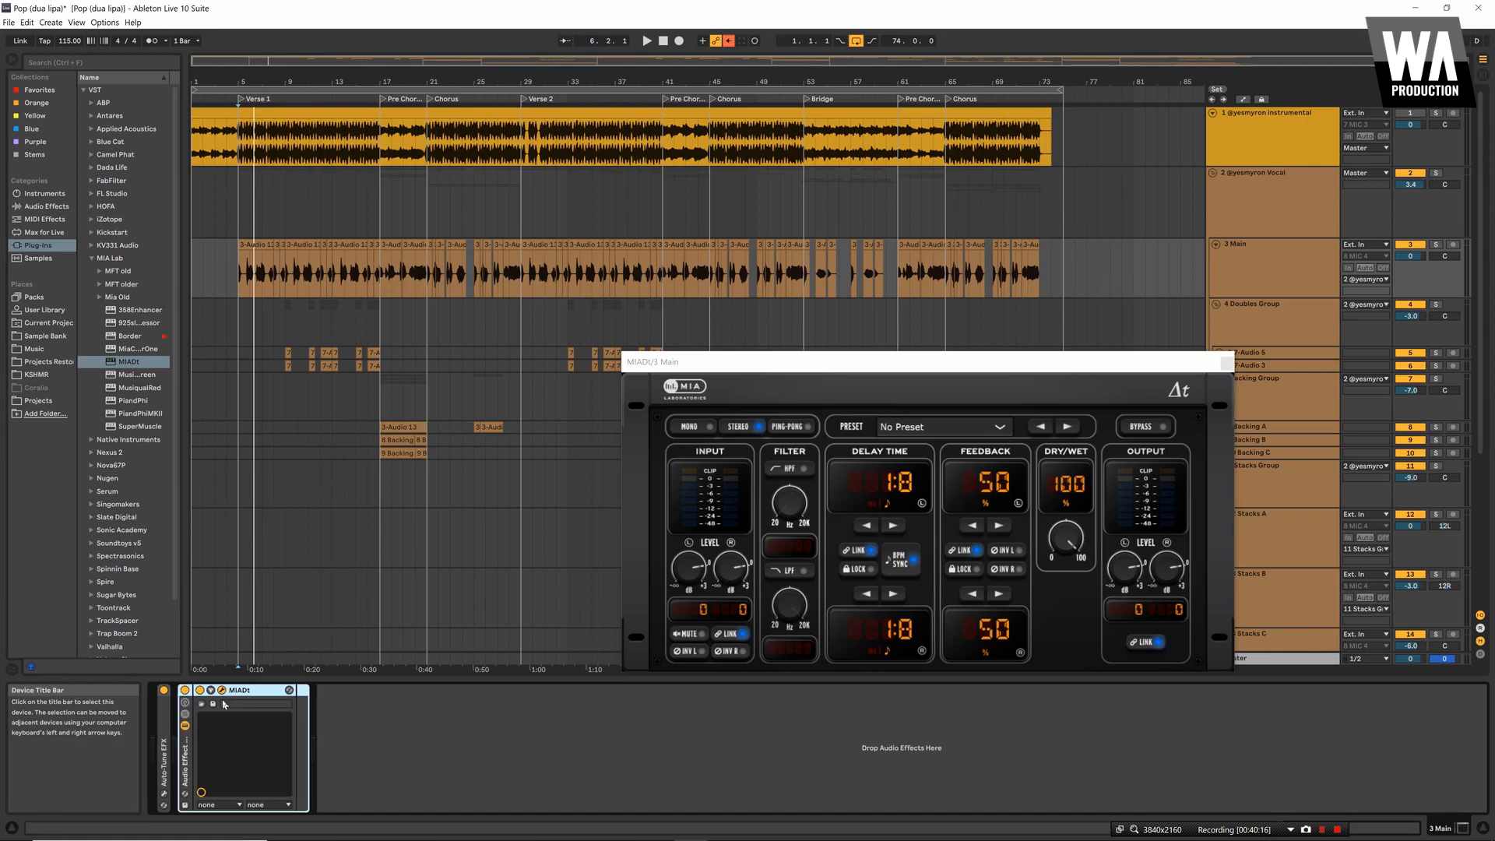
click(208, 705)
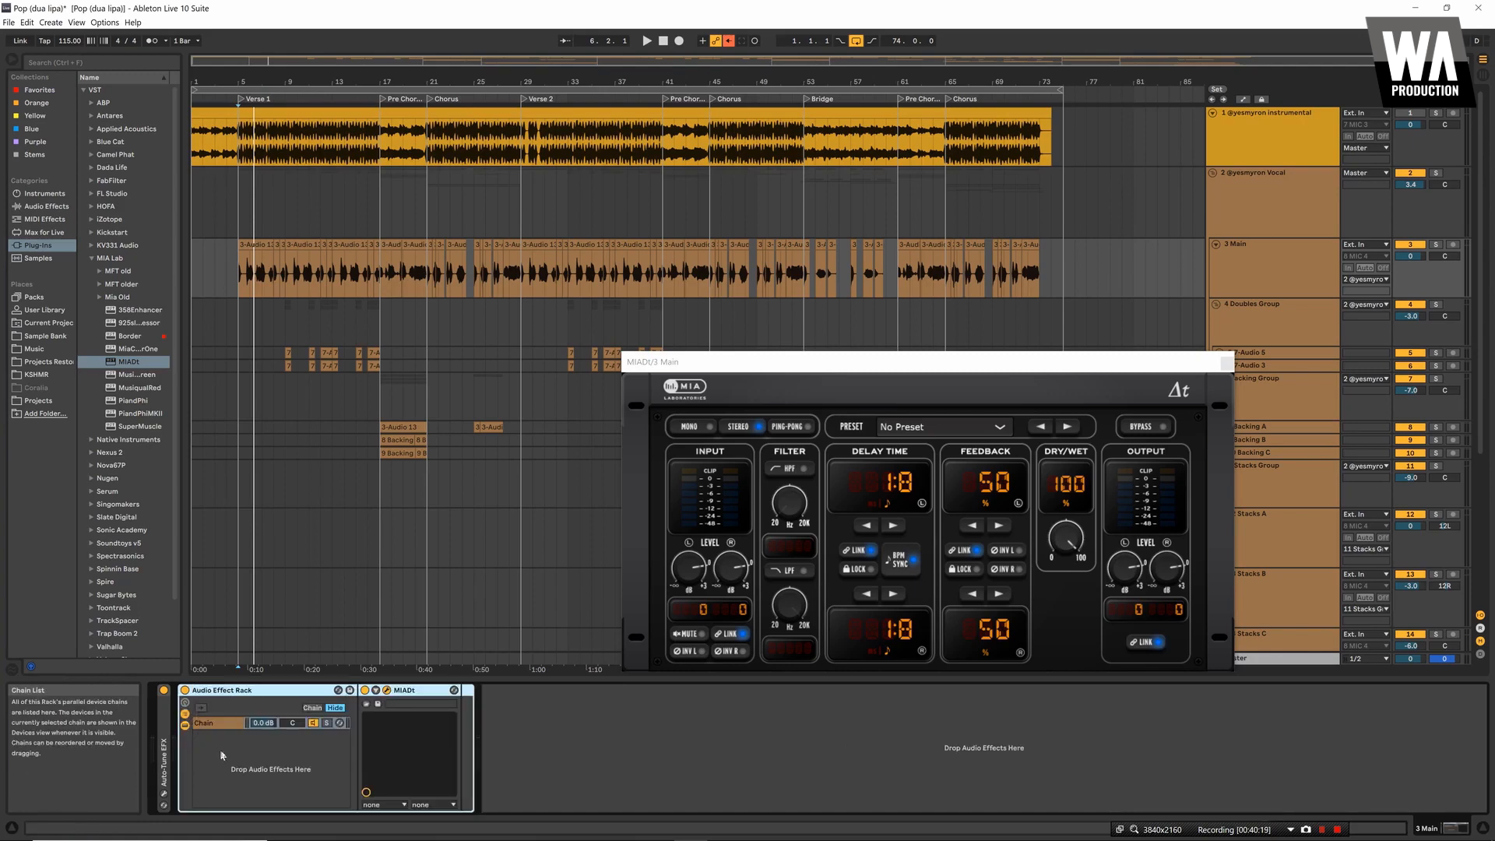
right_click(249, 761)
click(261, 766)
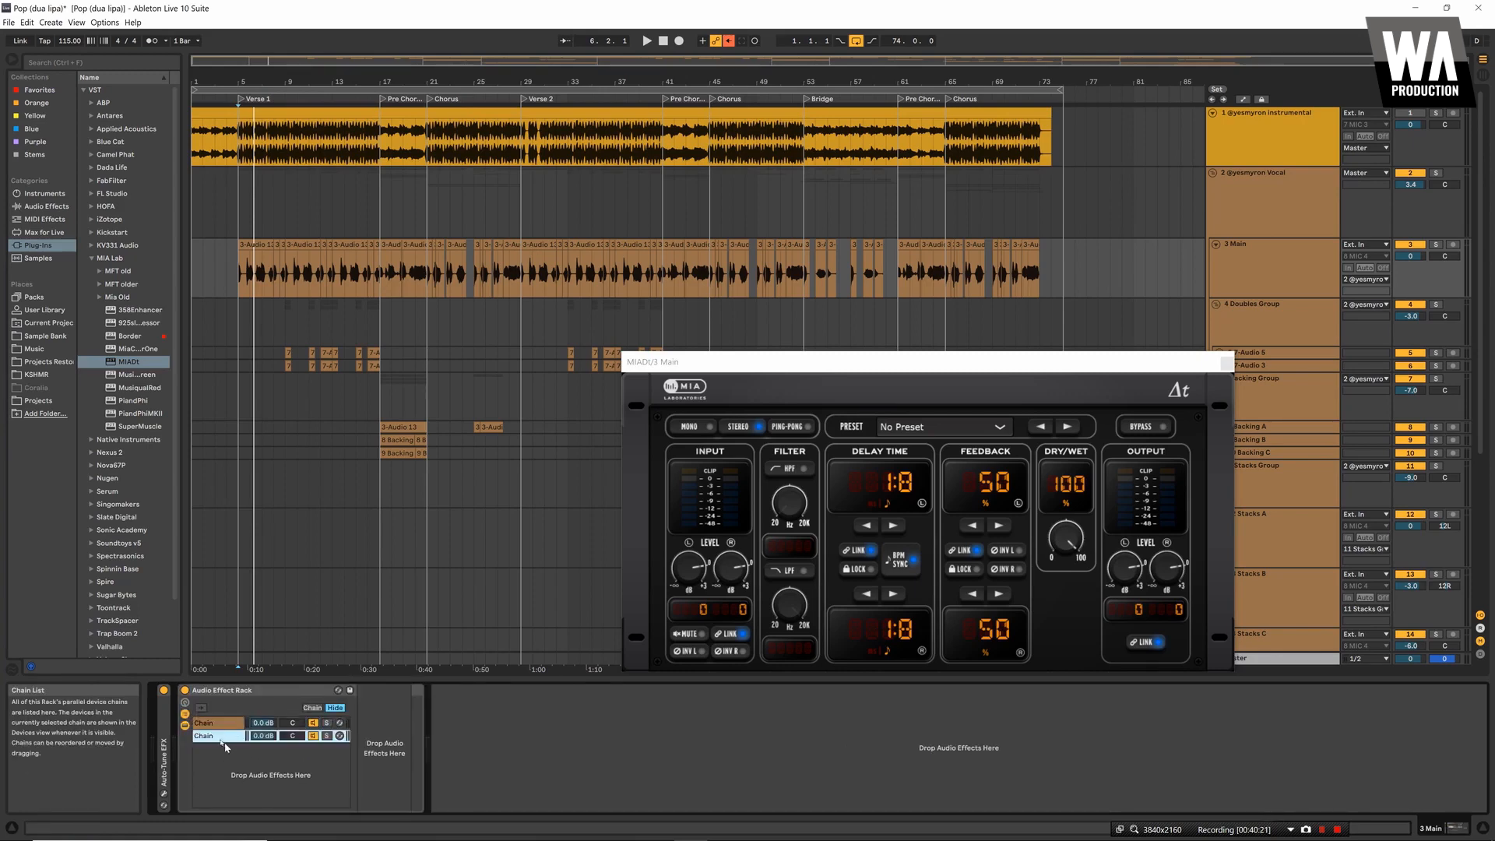
Place the empty chain above the MIADt chain and rename the chains DRY and Delay
click(219, 723)
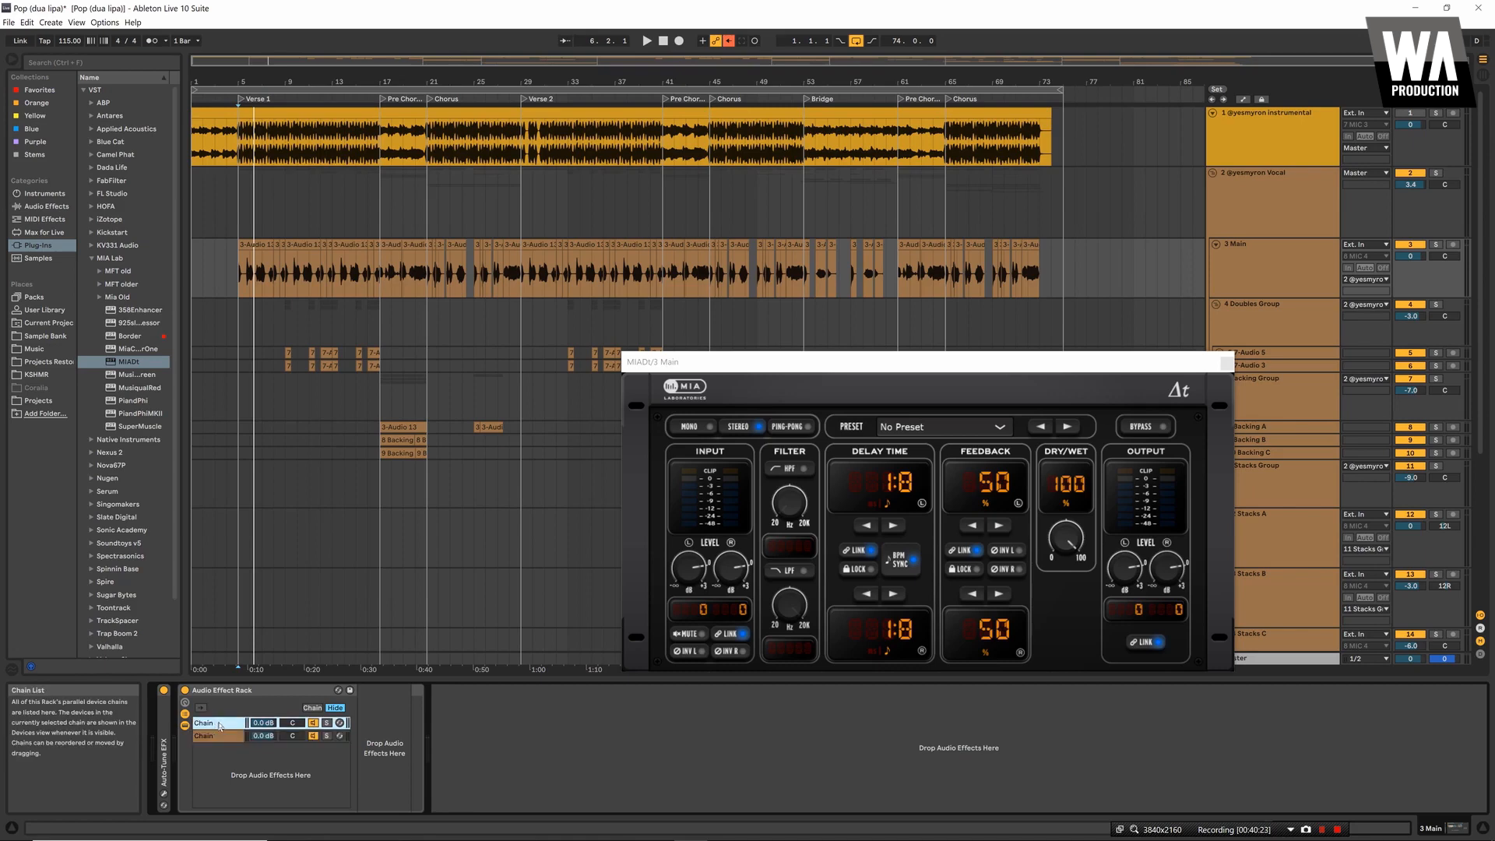
key(ctrl+r)
text(DRY)
click(216, 736)
key(ctrl+r)
text(D)
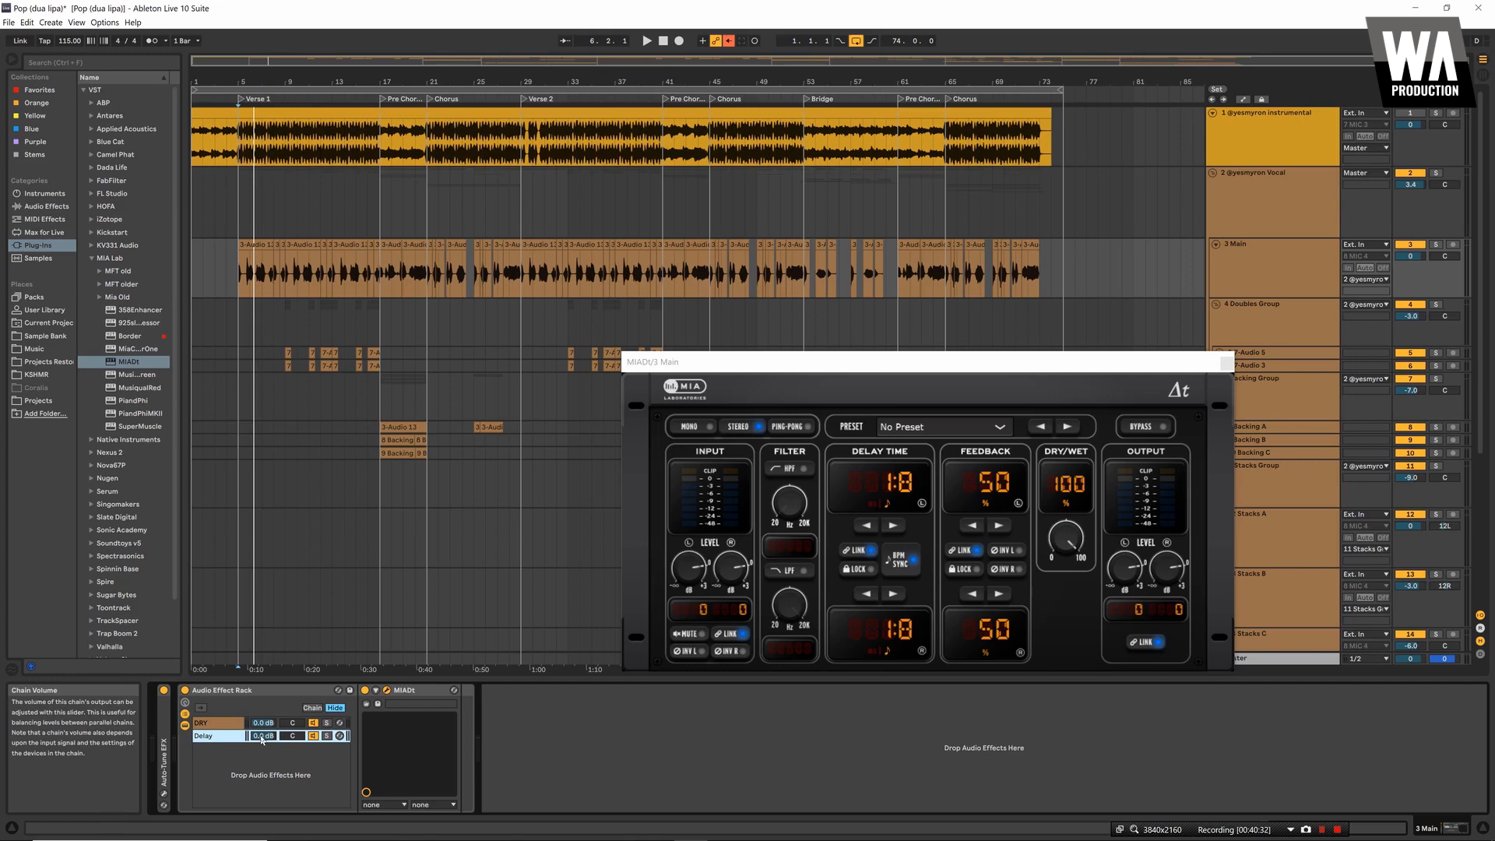
Keep the Delay chain at 0.0 dB and, during playback, set MIADt's delay time to 1:4 and feedback to 14%
drag(261, 740, 262, 748)
double_click(262, 736)
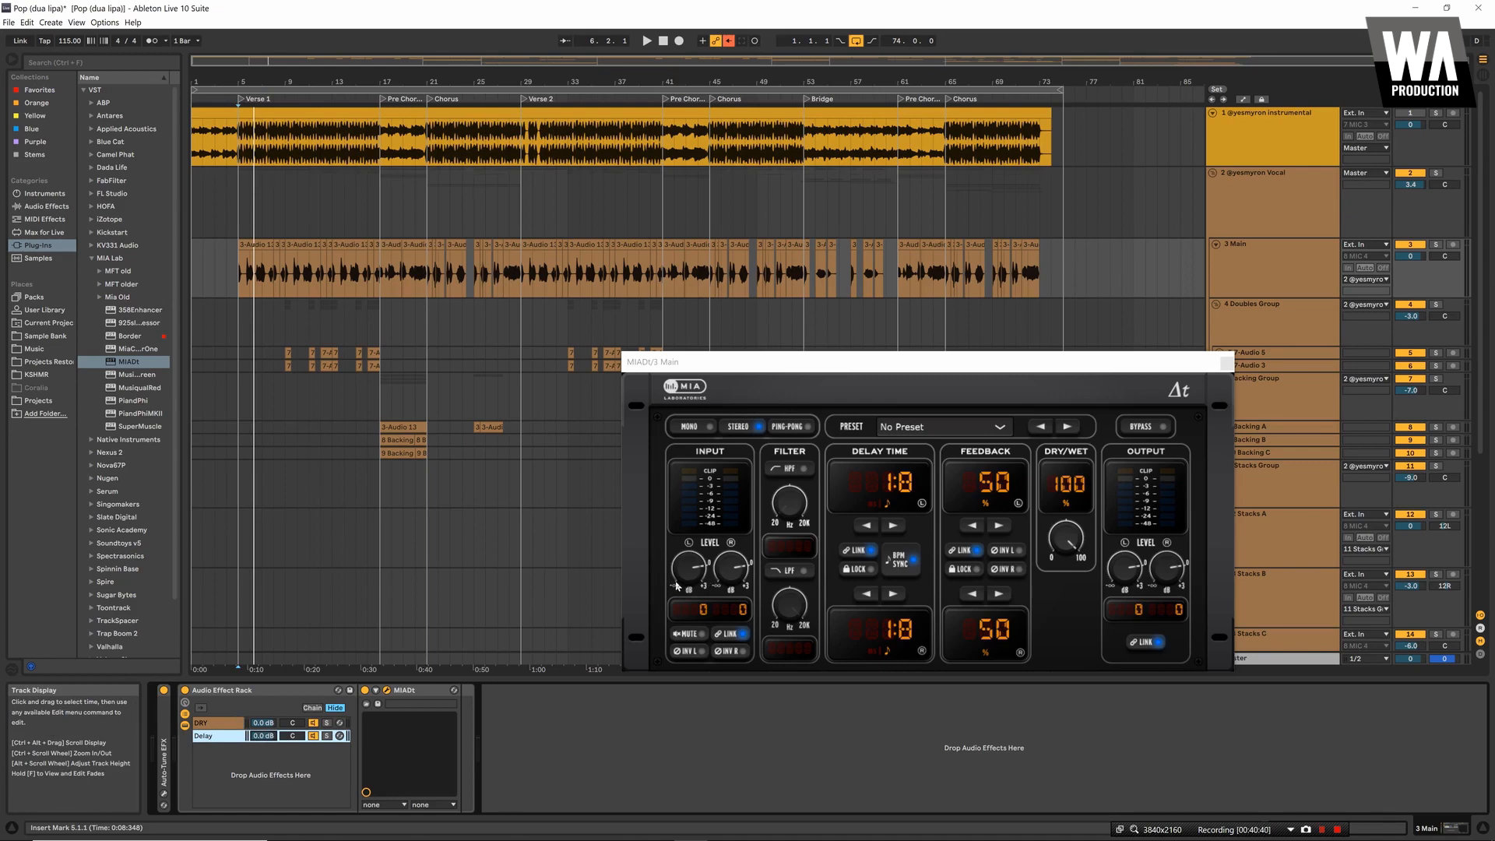
key(space)
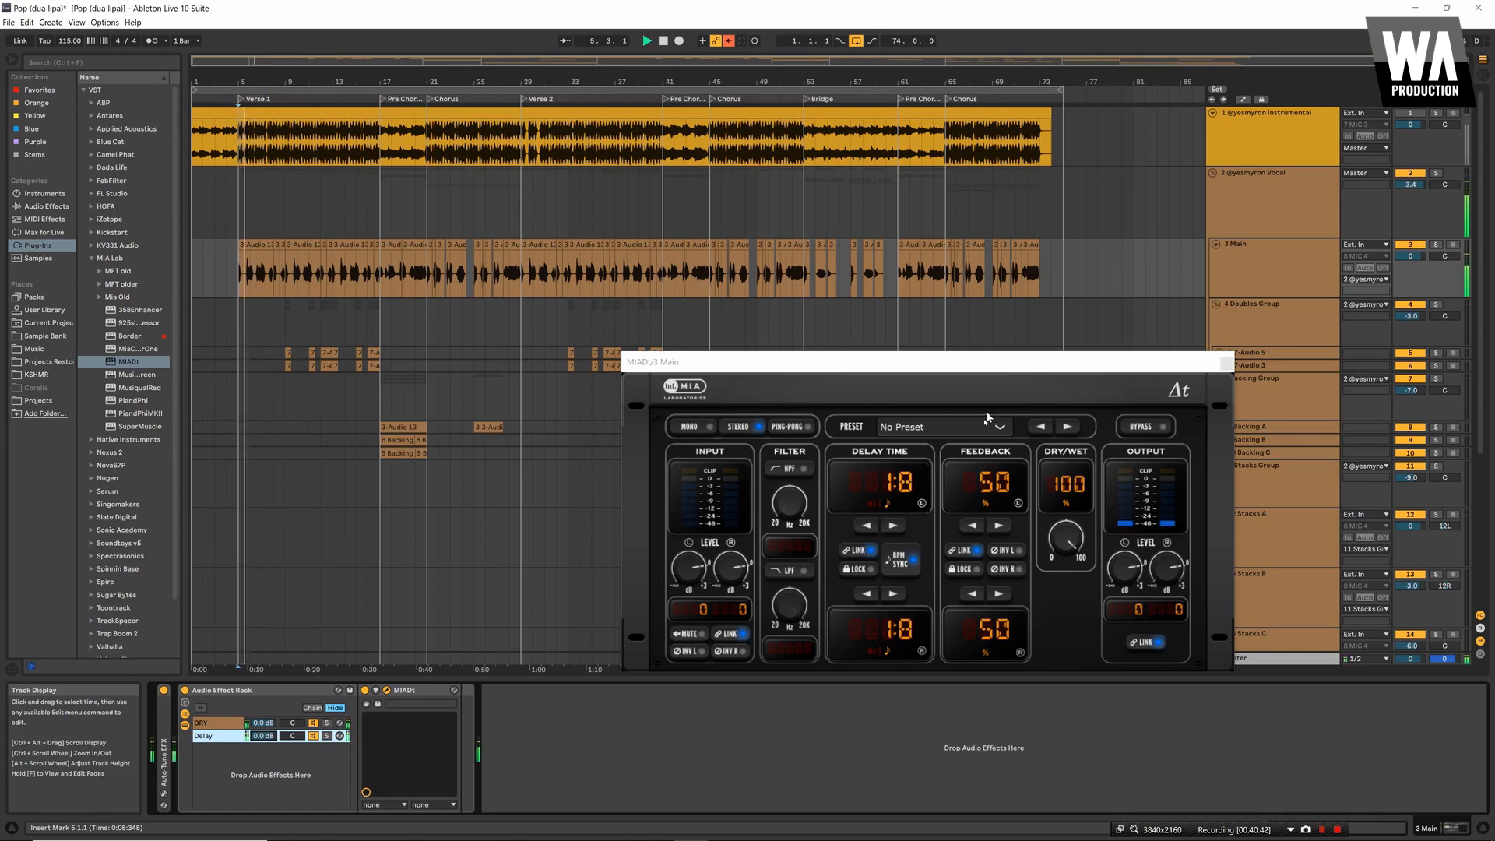
click(865, 527)
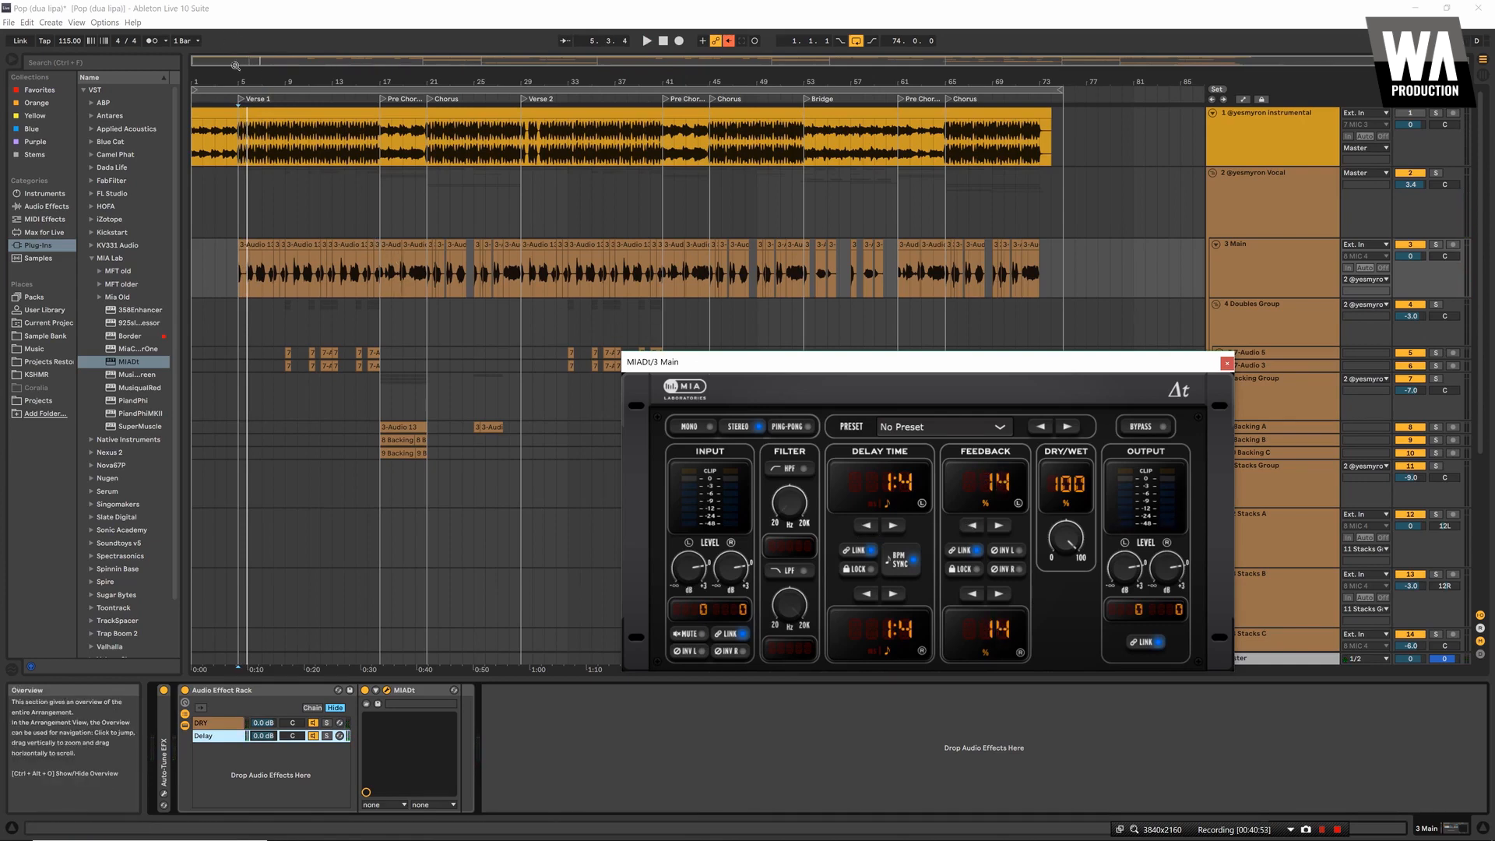
Select the first phrase of the Main vocal from 4.4.3 to 5.4.1 and play it
drag(237, 67, 242, 199)
drag(244, 124, 269, 198)
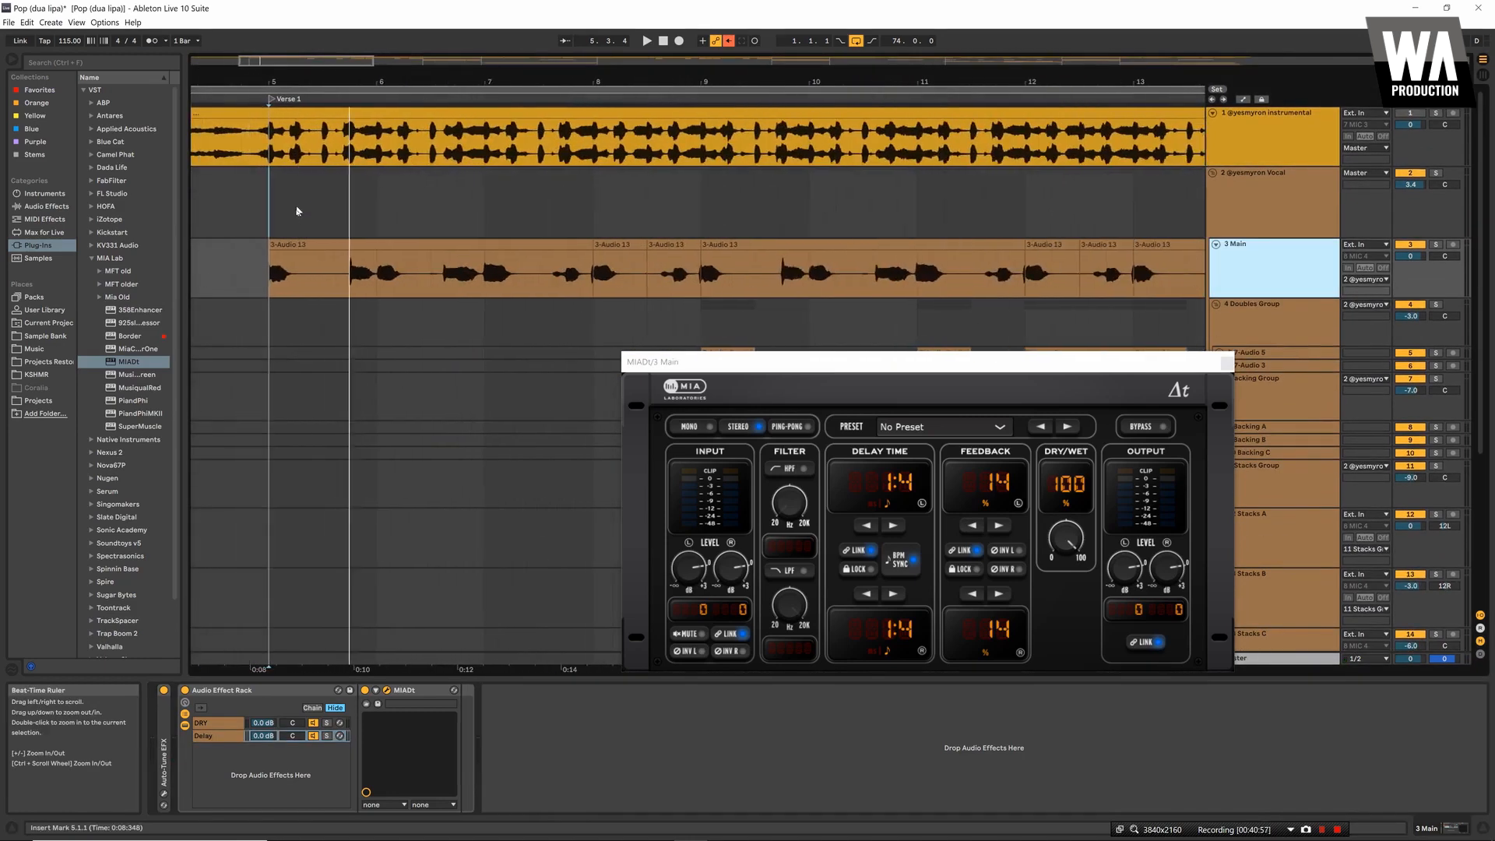
click(350, 292)
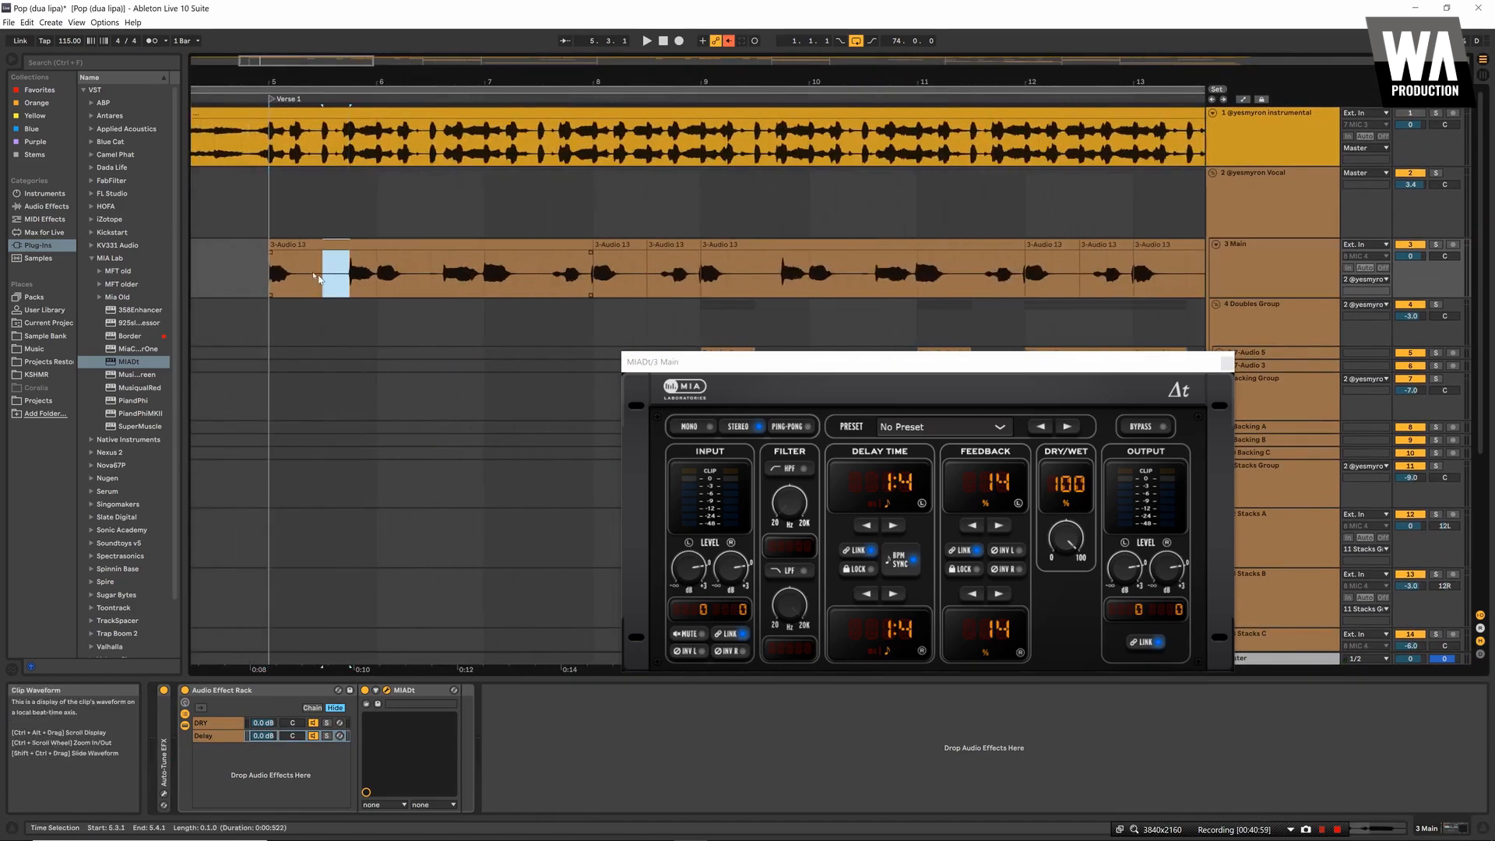
drag(267, 274, 254, 273)
key(space)
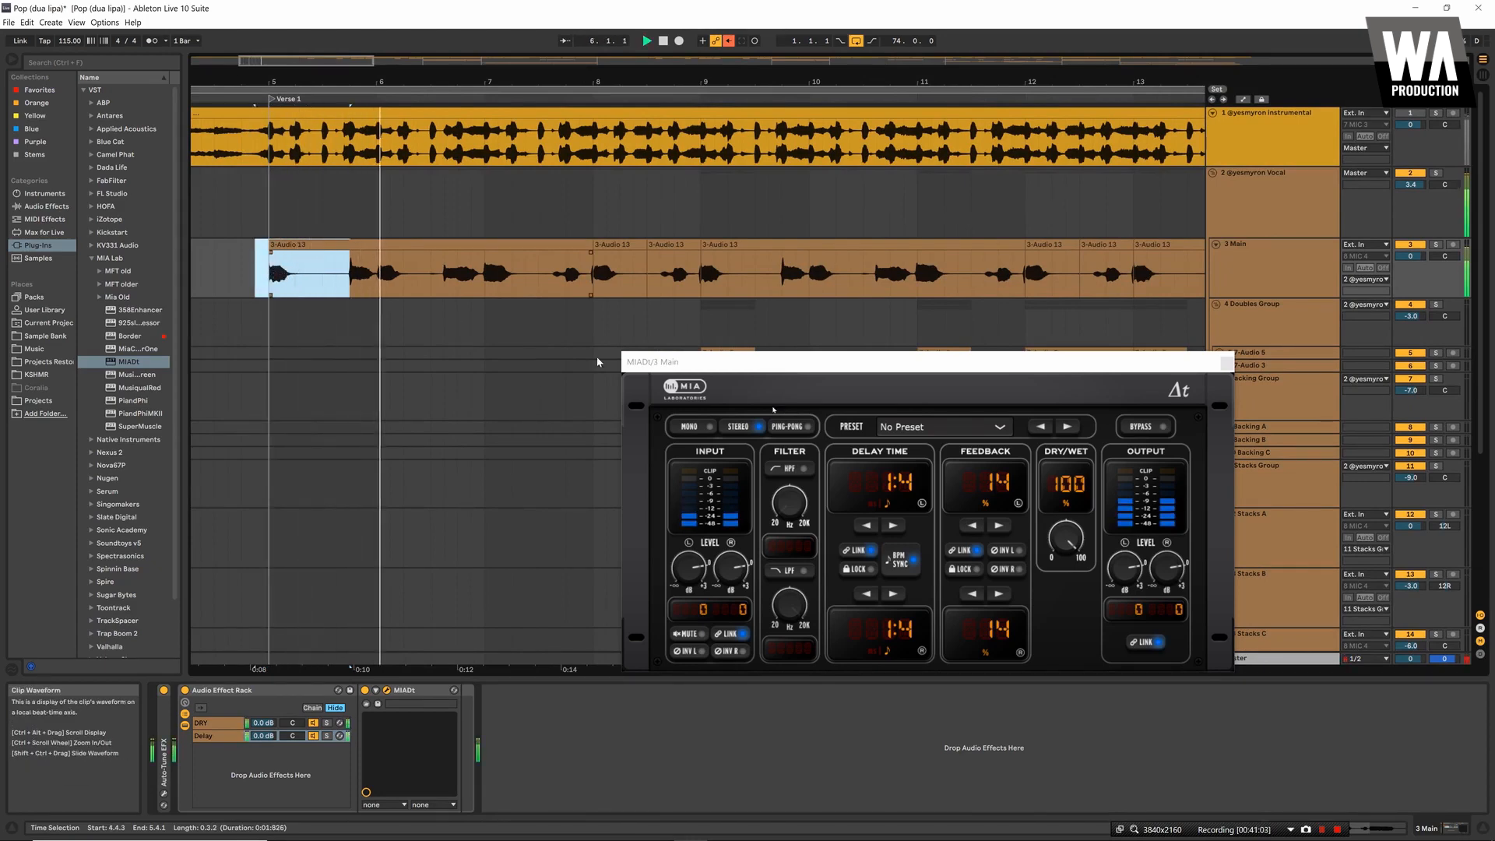
Set MIADt's feedback to 9%, its high-pass filter to 714 Hz and low-pass filter to 2433 Hz while replaying the phrase
click(975, 527)
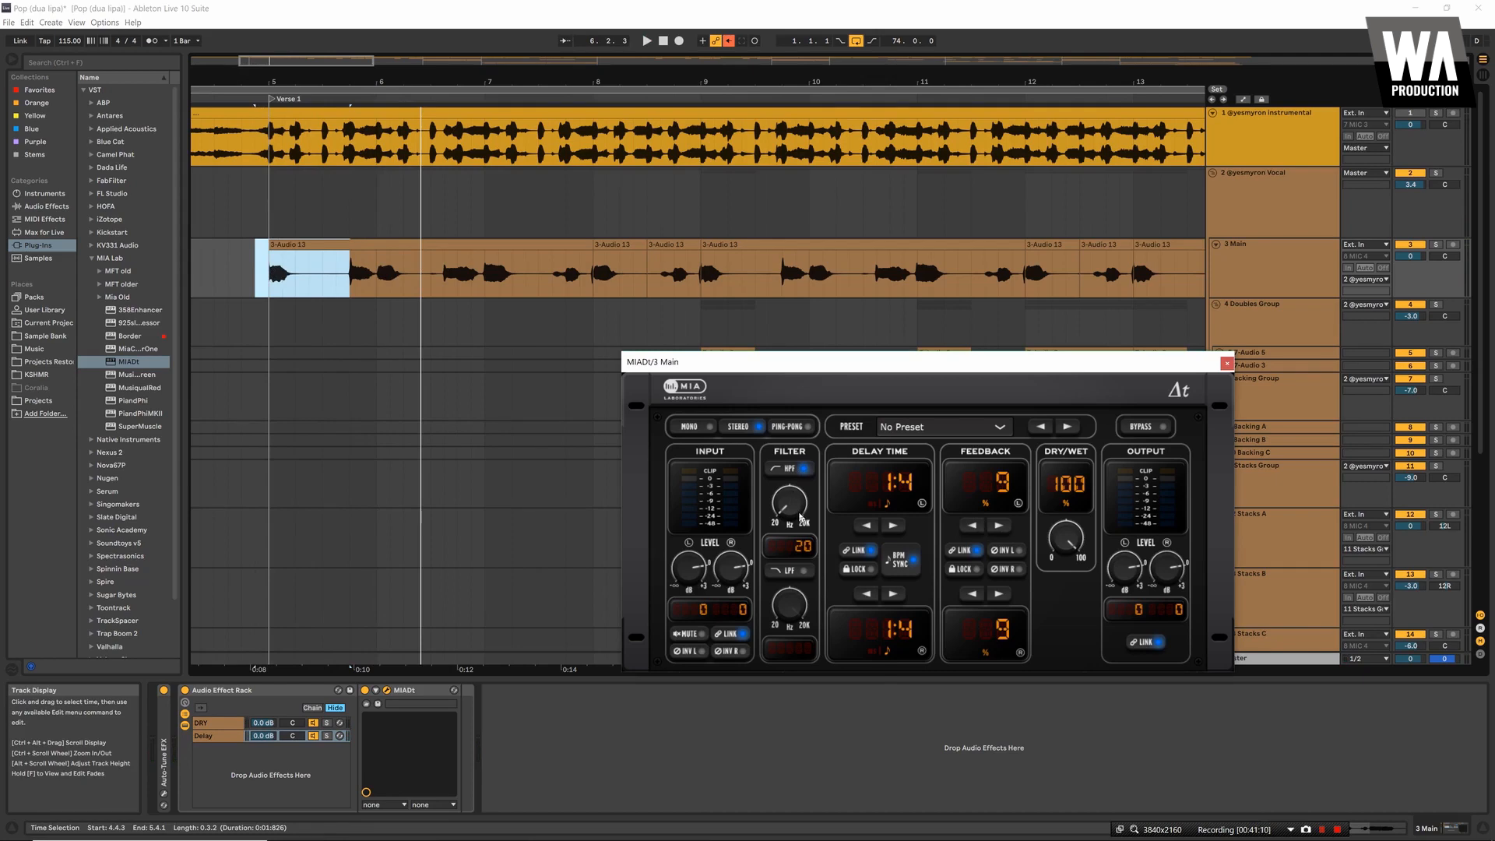
key(space)
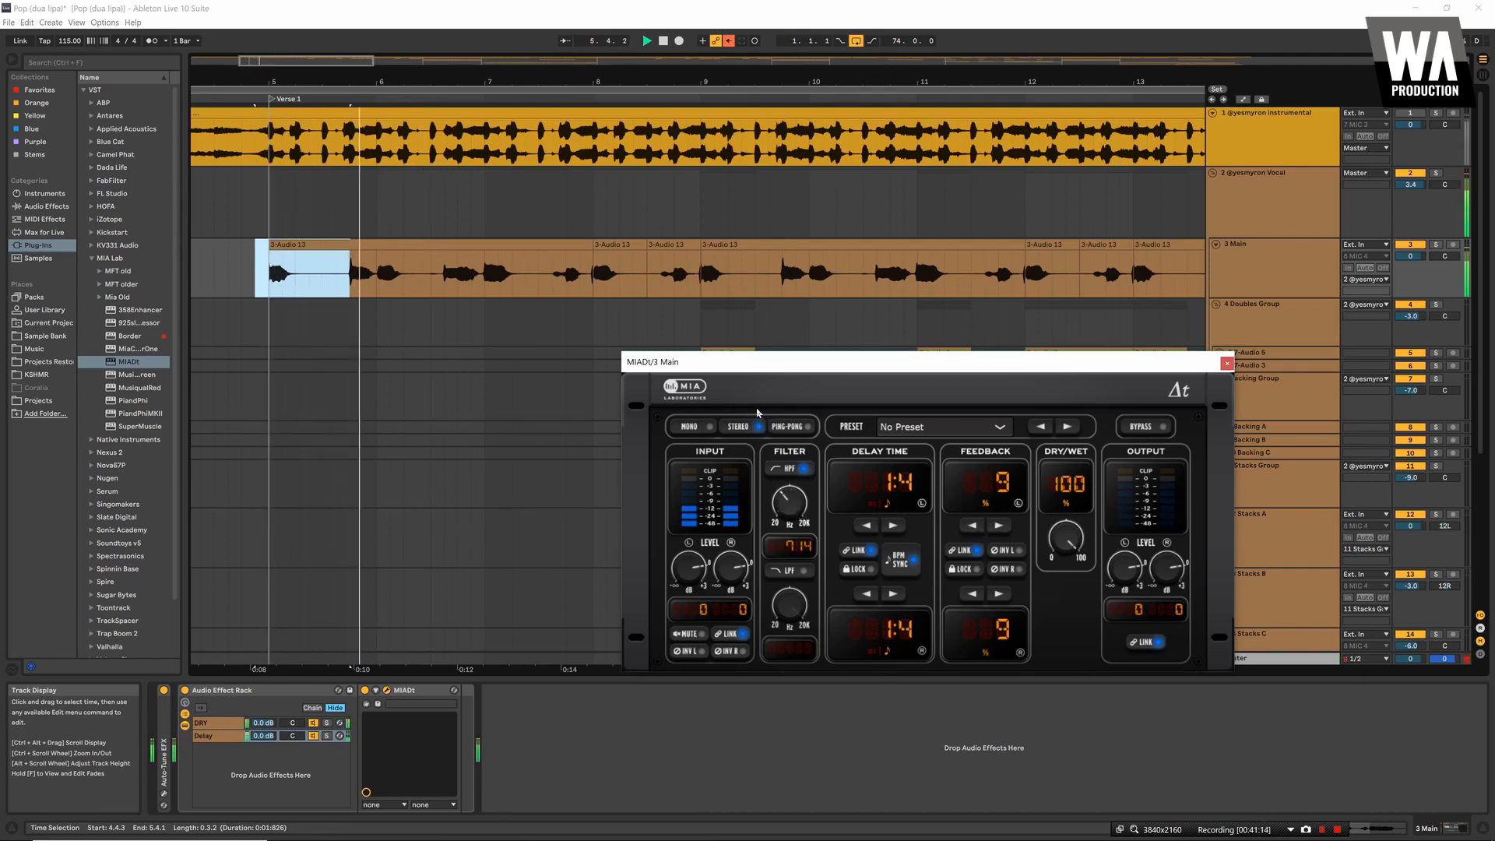
click(796, 575)
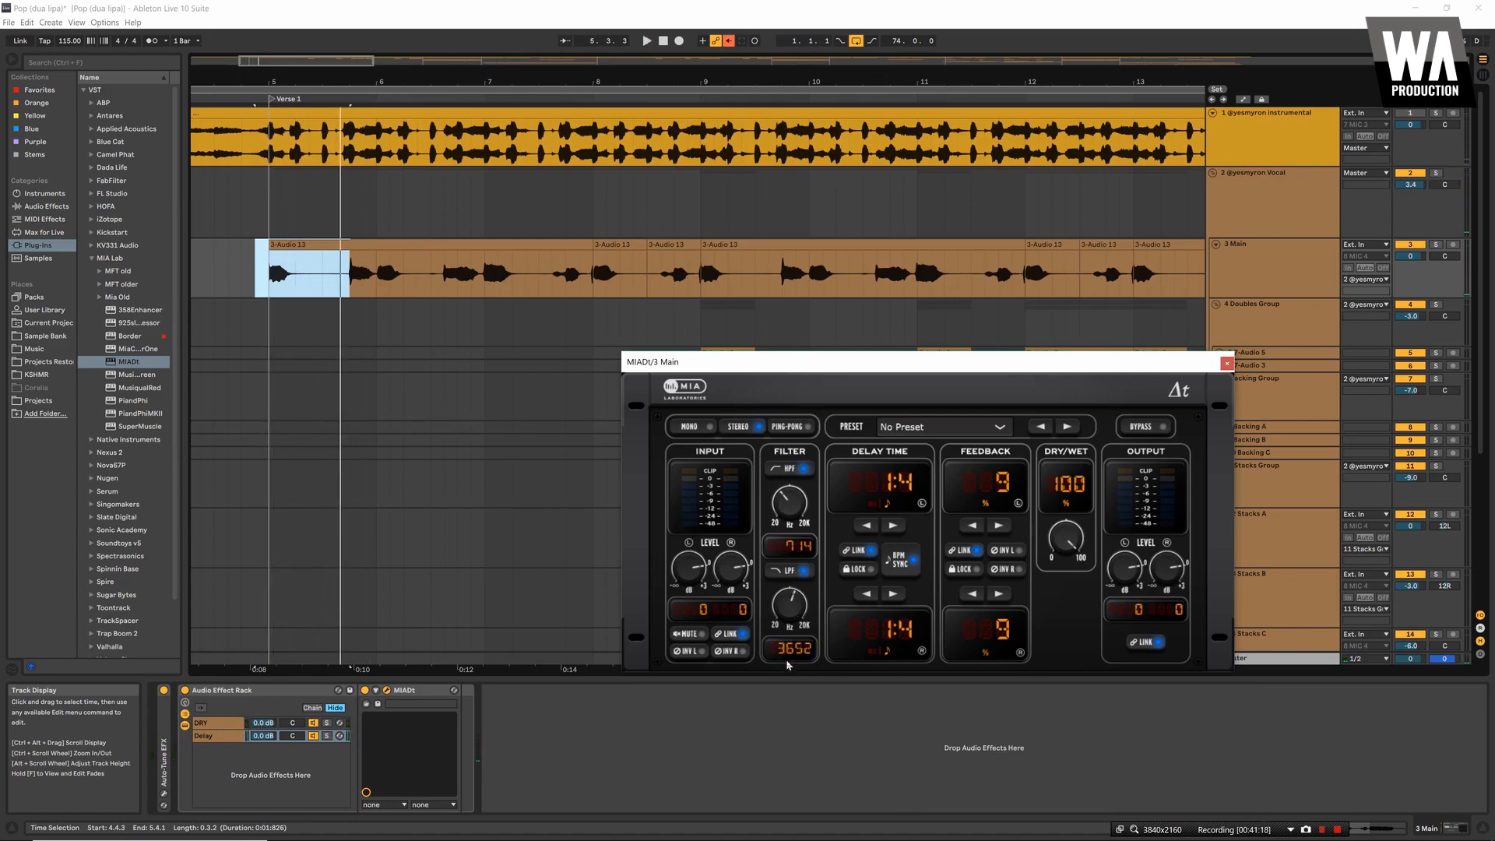
key(space)
drag(786, 661, 776, 661)
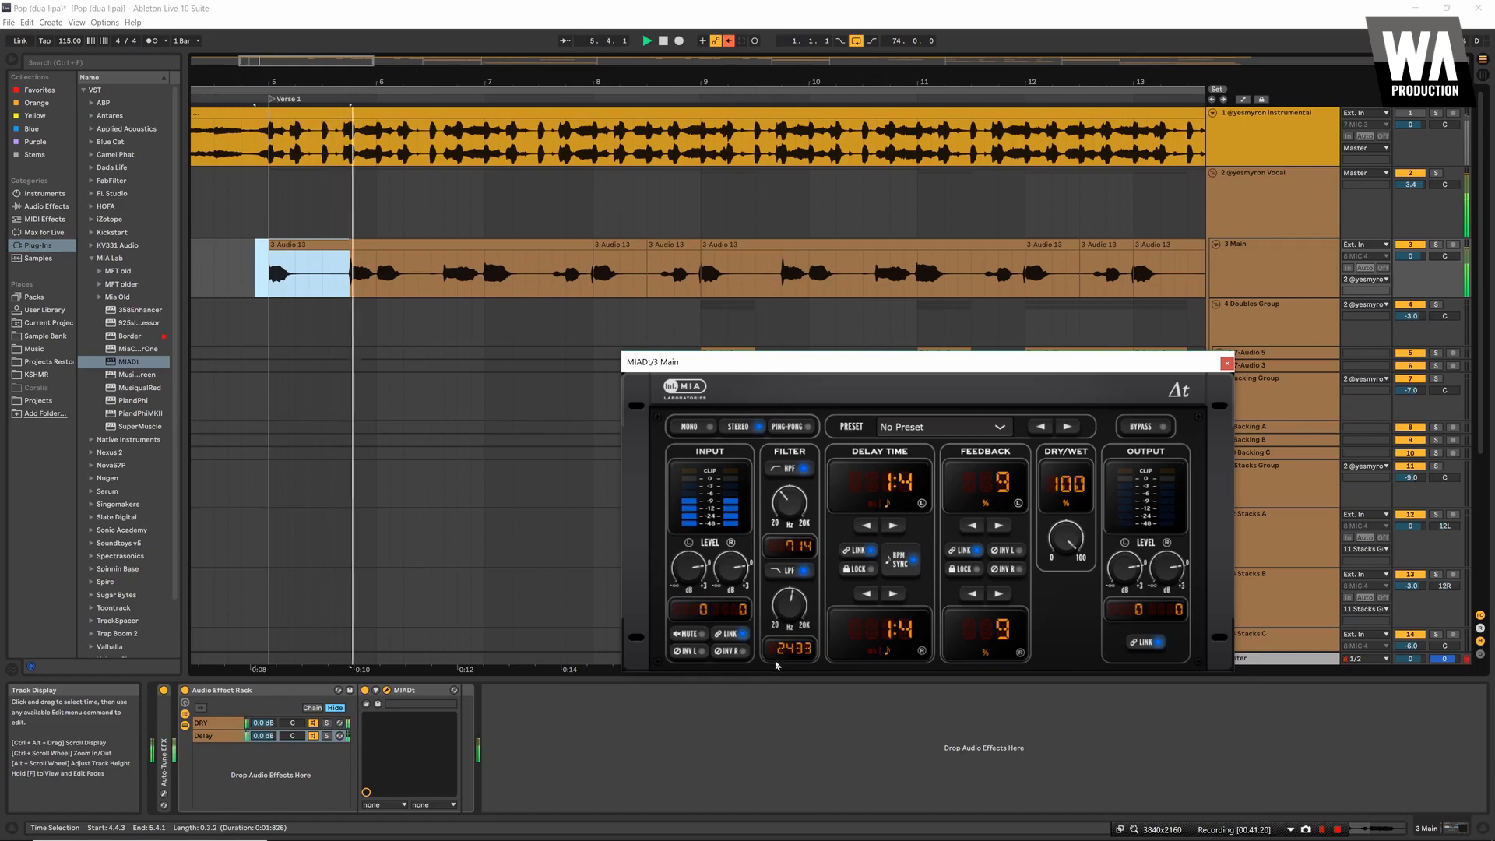
Set the Delay chain's volume to -24 dB and MIADt's low-pass filter to 3735 Hz, replaying the Main vocal
click(254, 739)
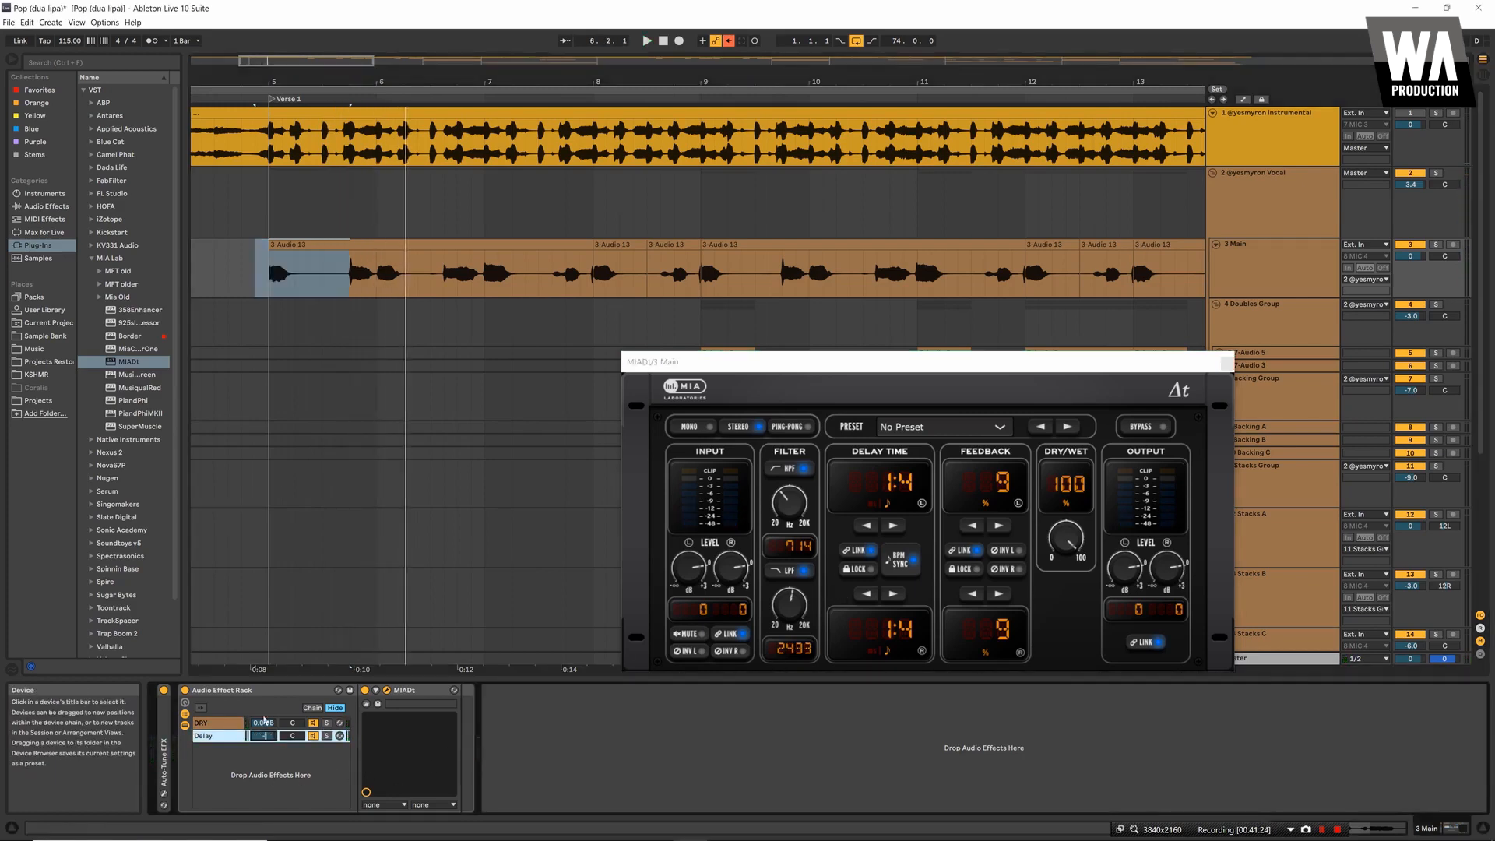
key(Return)
key(space)
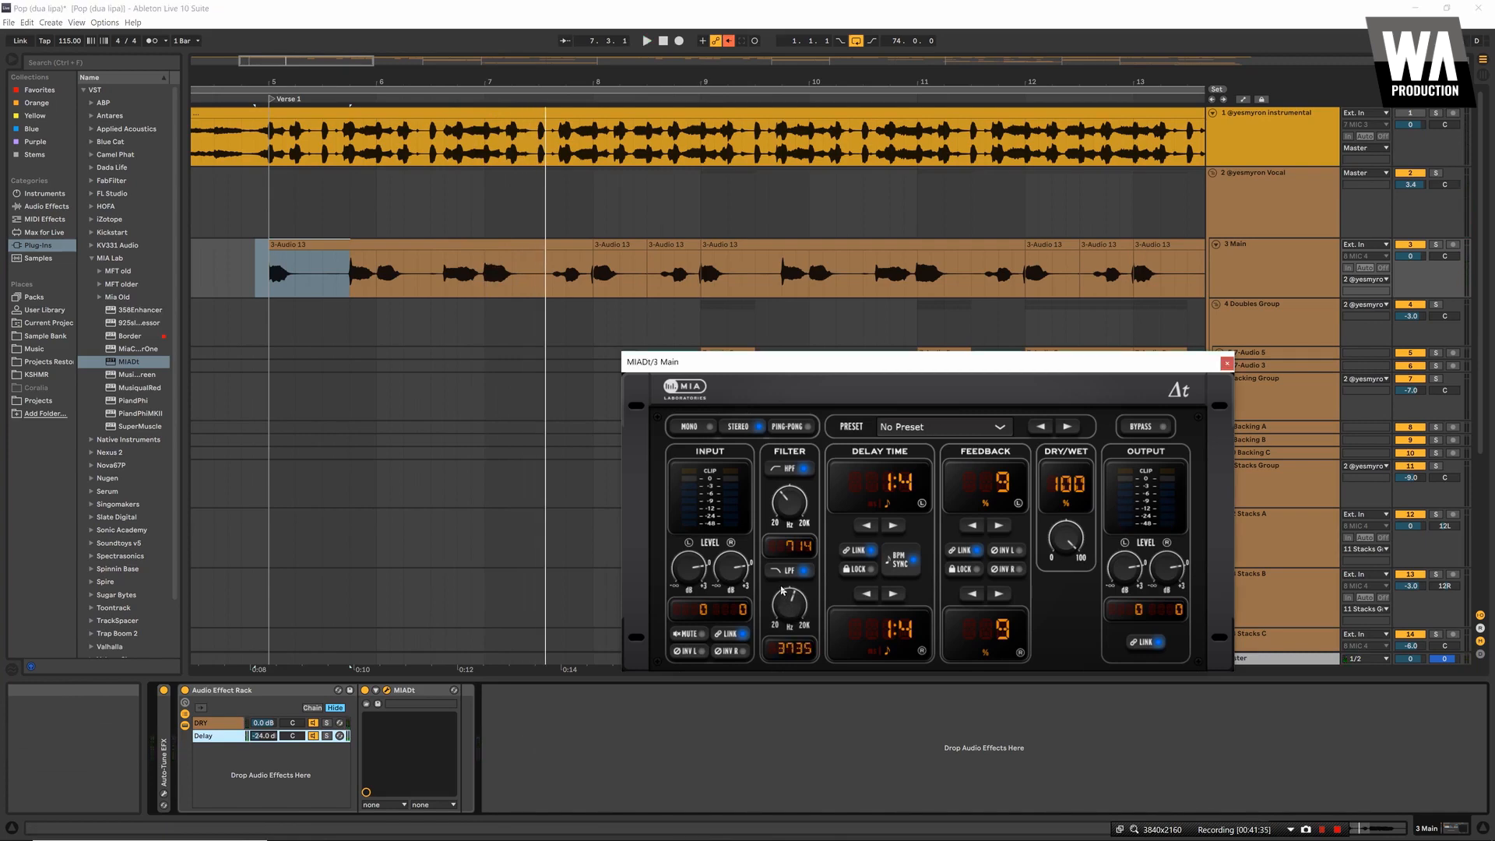
key(space)
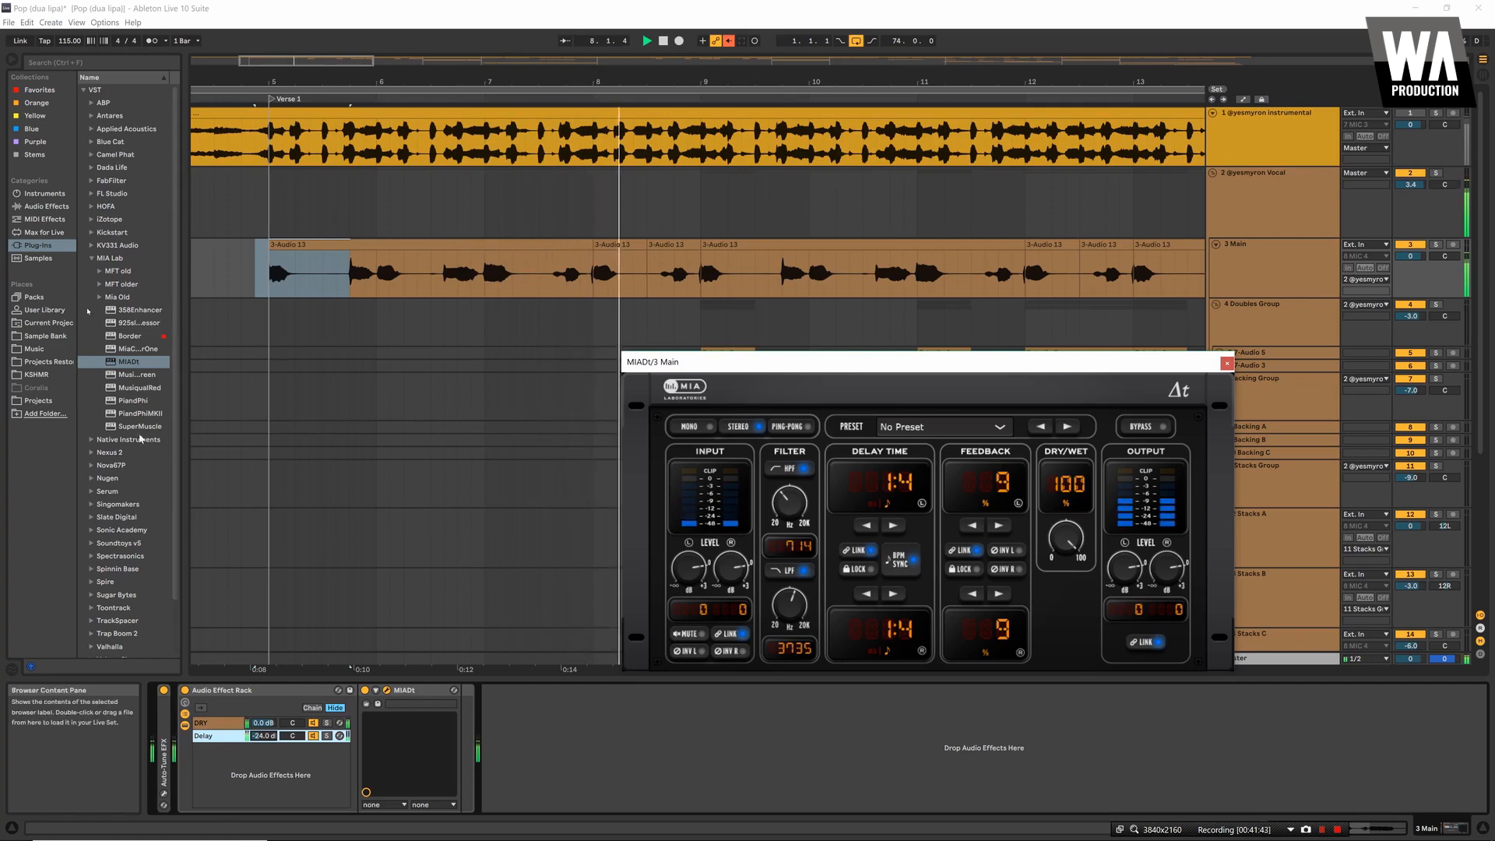
Add FabFilter Pro-R to the rack as a third chain and rename that chain RVRB
click(90, 181)
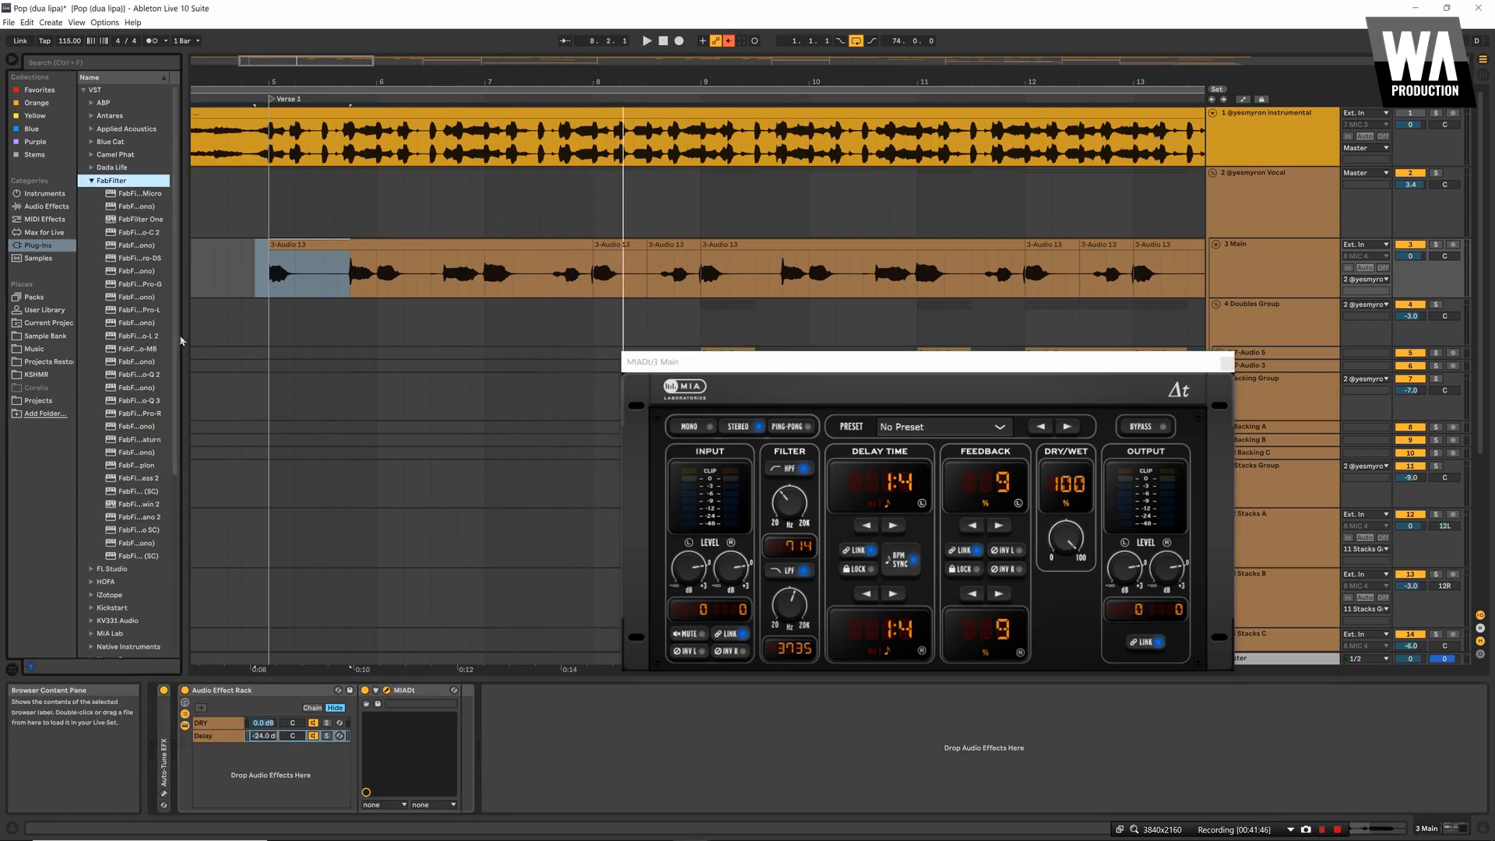
drag(185, 336, 338, 362)
drag(143, 413, 259, 777)
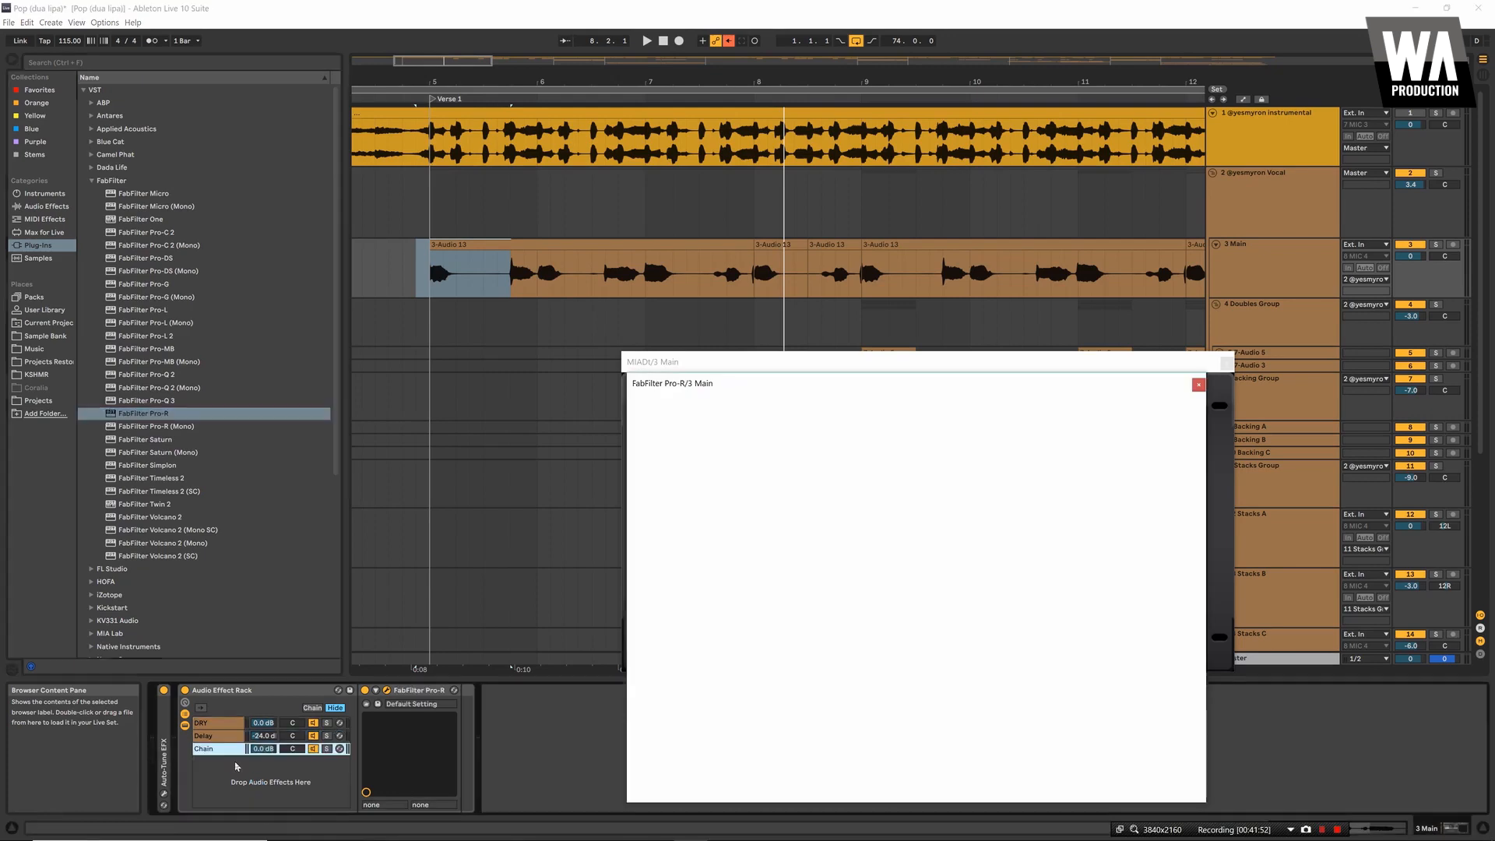
click(213, 752)
key(ctrl+r)
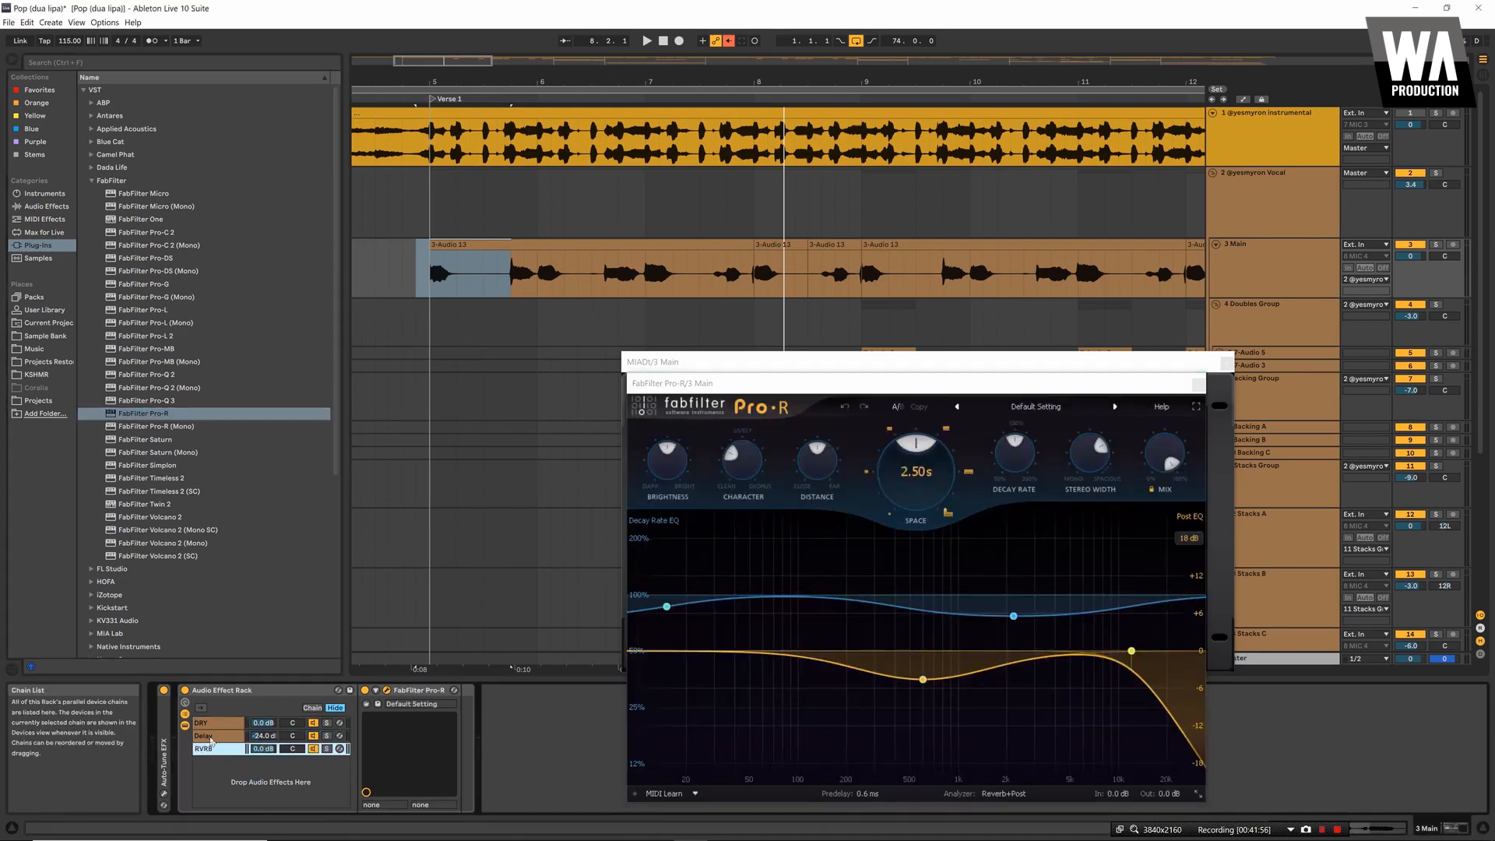
Load Pro-R's Vocal Hall Large preset and play the Main vocal with it
key(space)
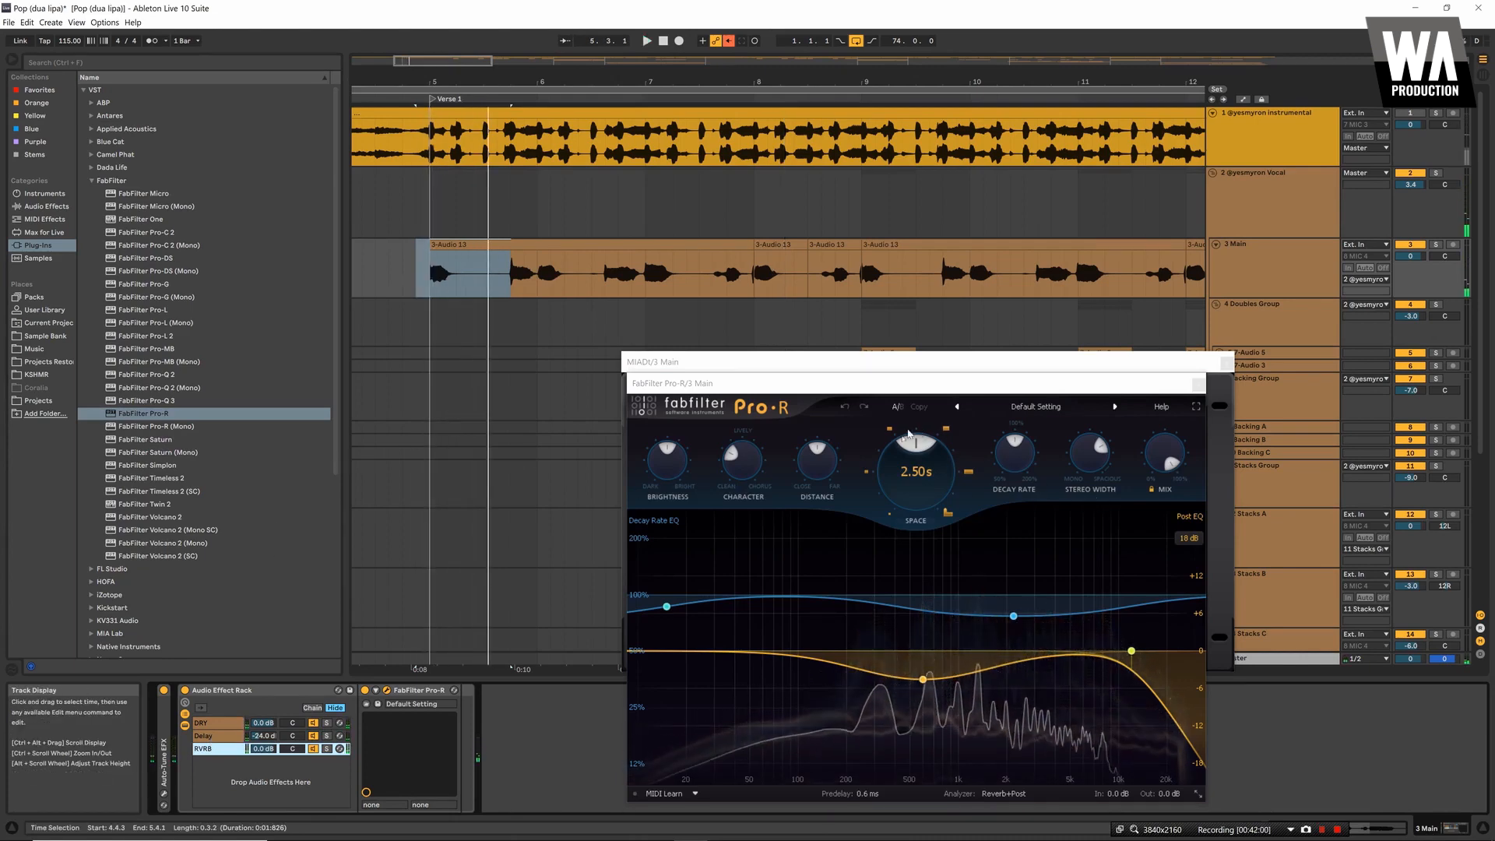
click(1050, 408)
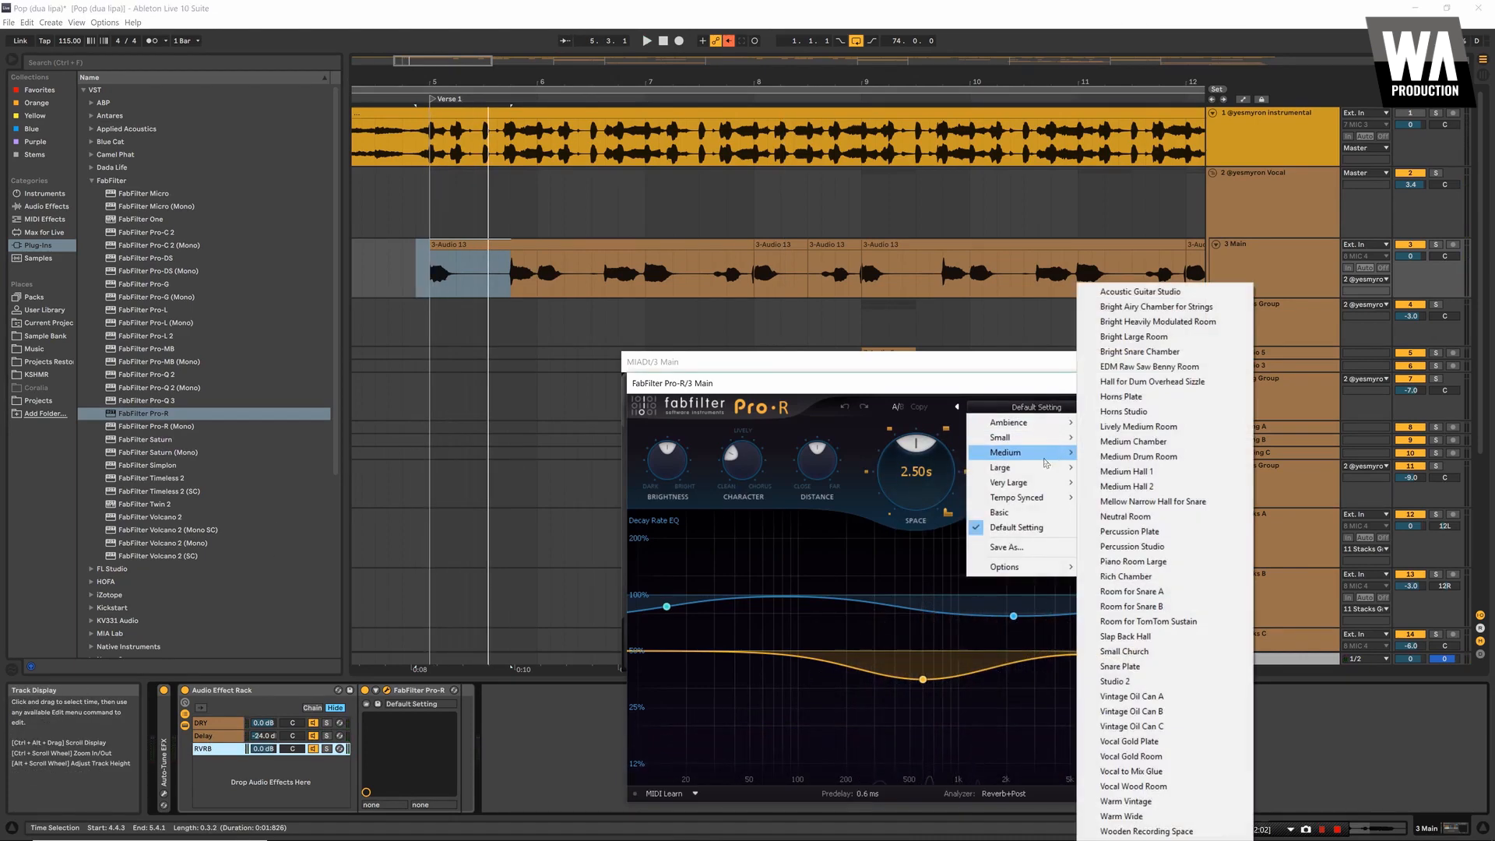
mouse_move(1038, 471)
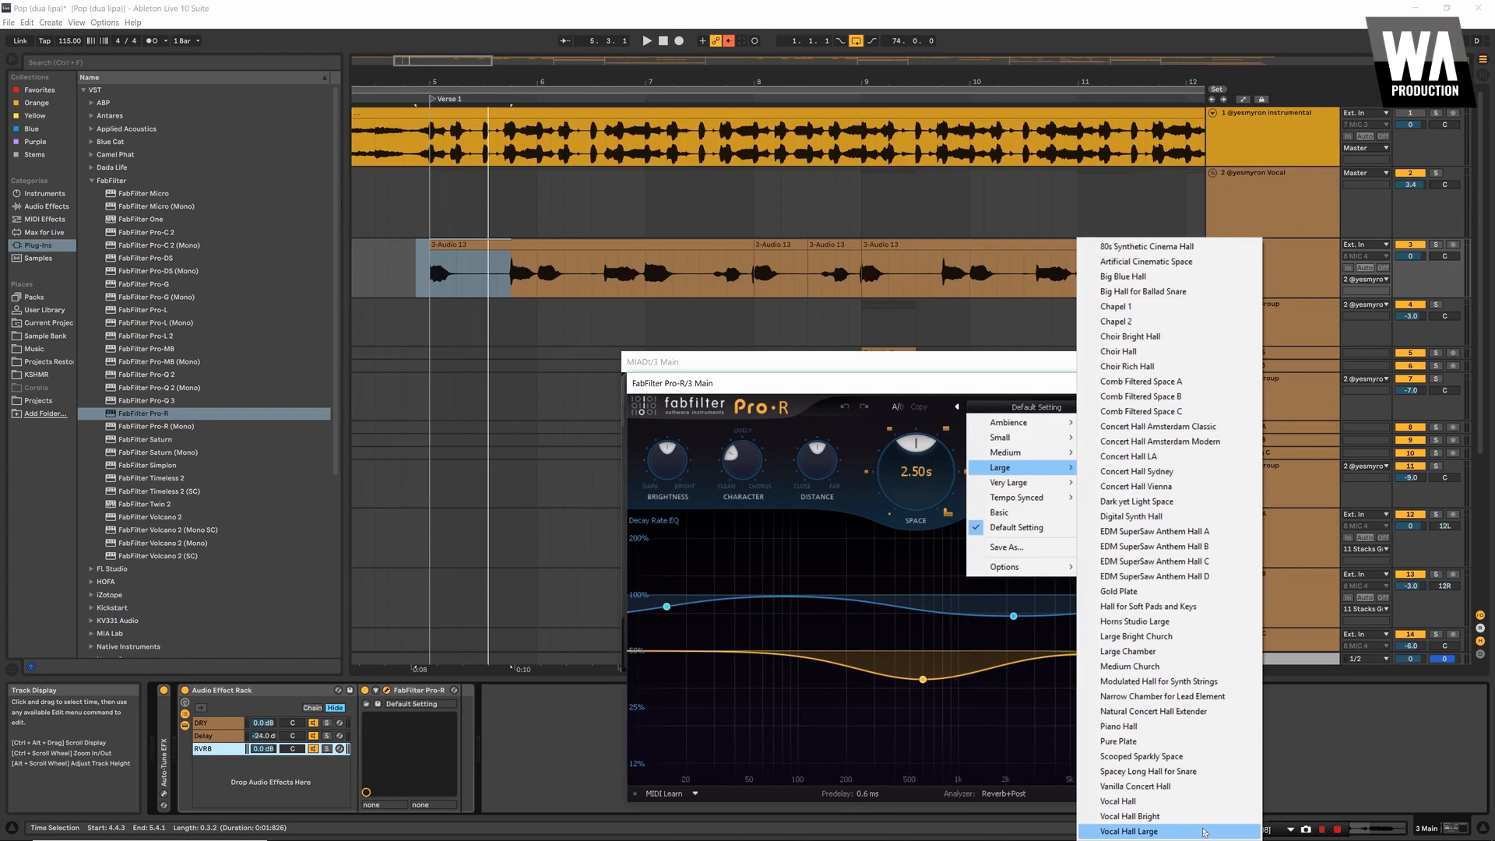
click(1203, 832)
key(space)
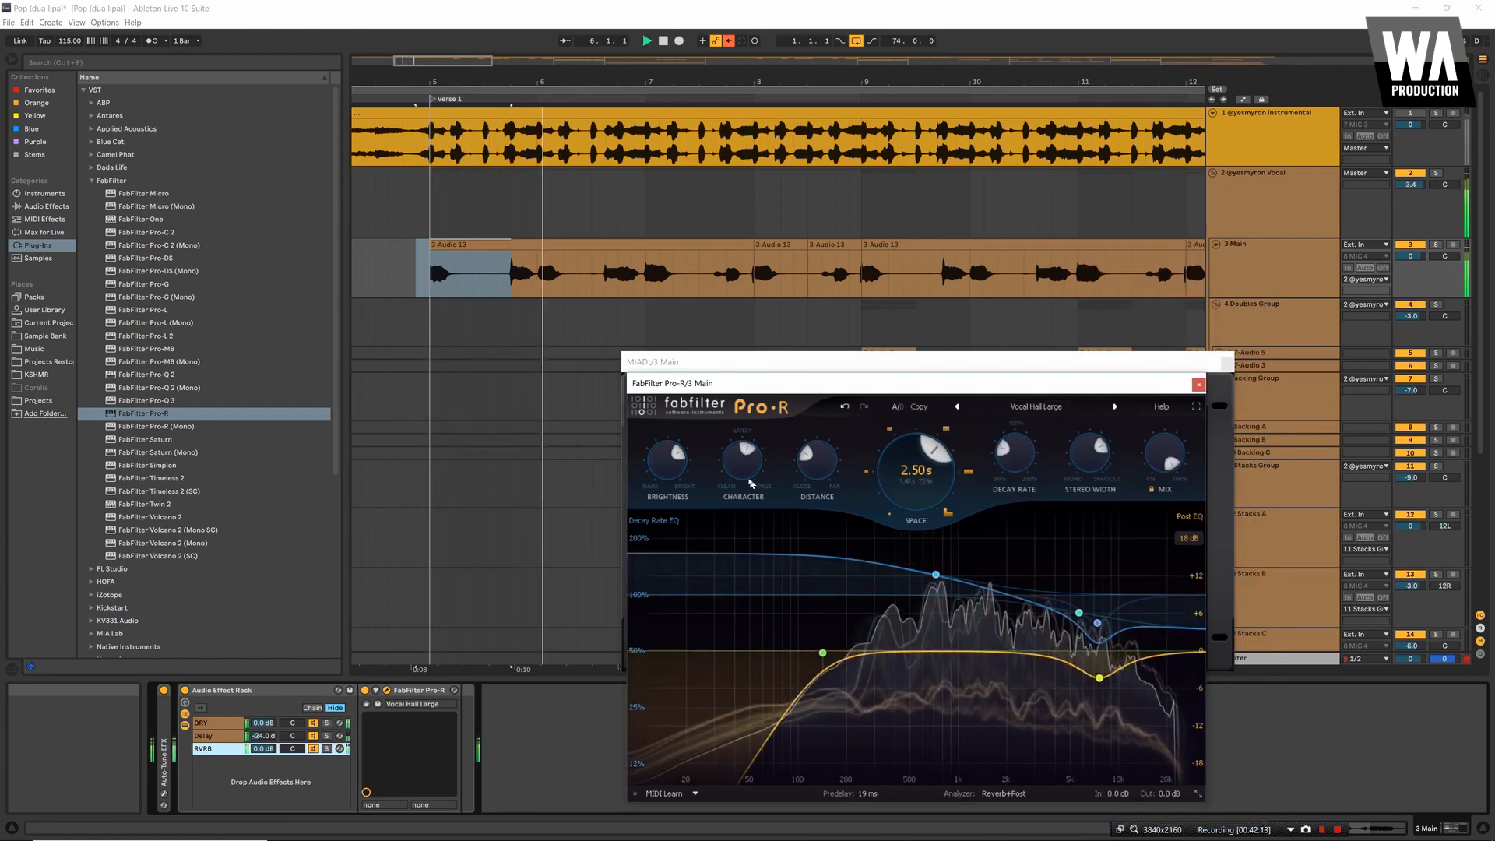
Stop playback and raise Pro-R's Space setting to 4.09 s
key(space)
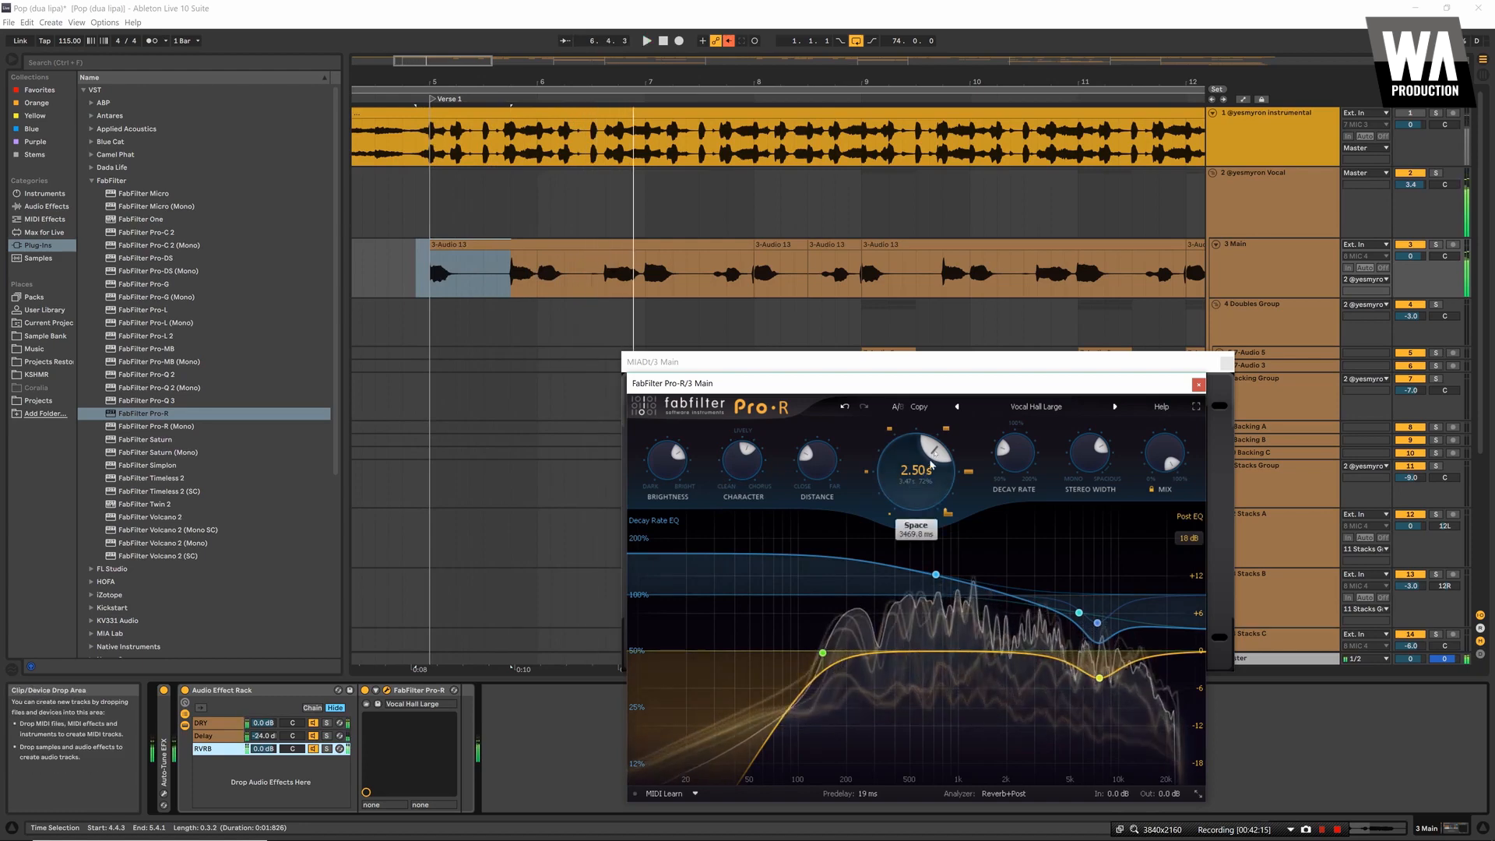
mouse_move(935, 453)
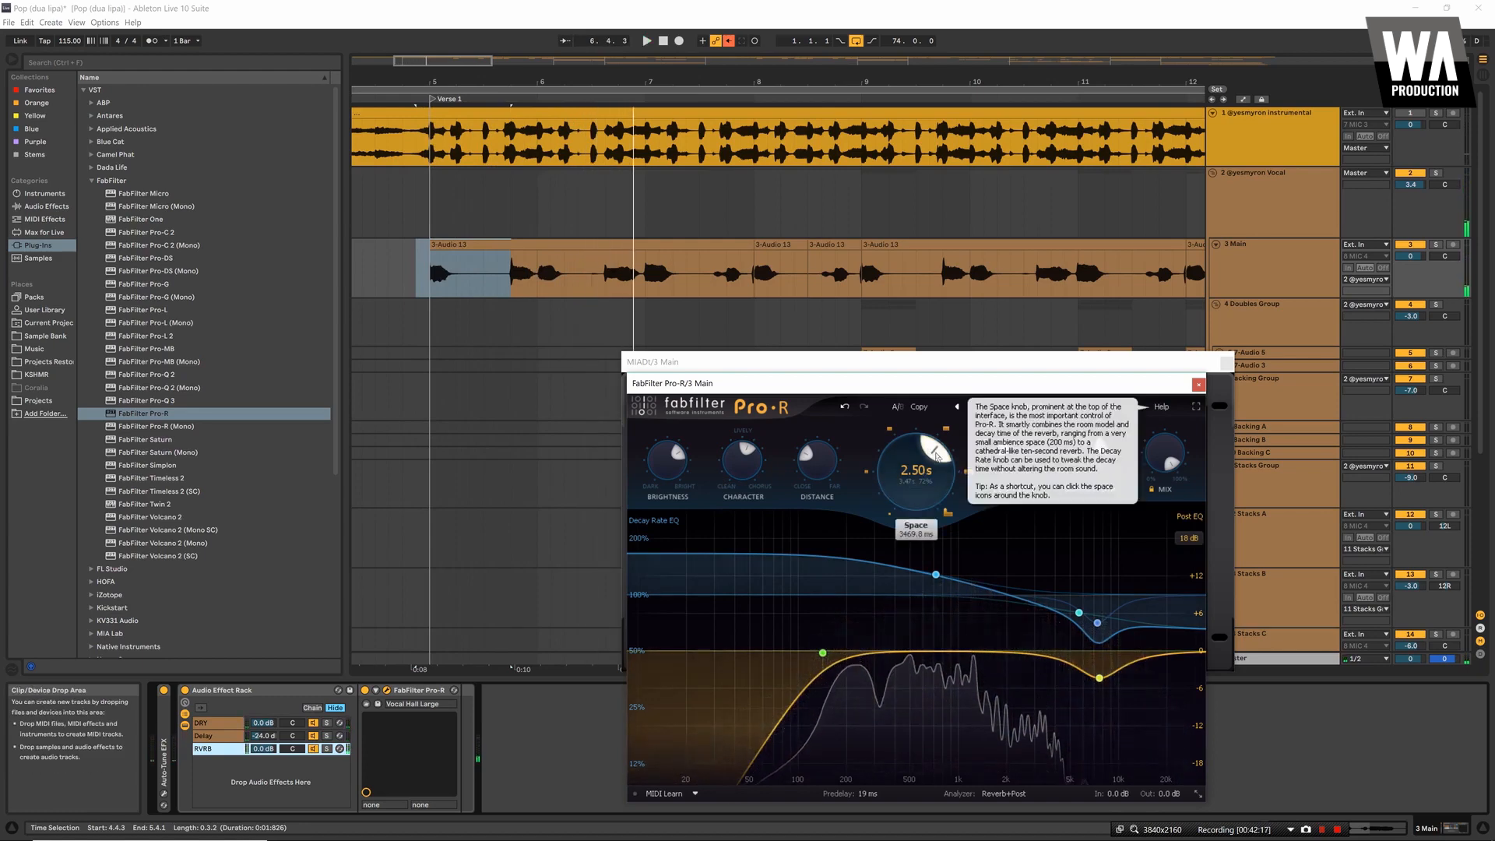
scroll(937, 454, down, 1)
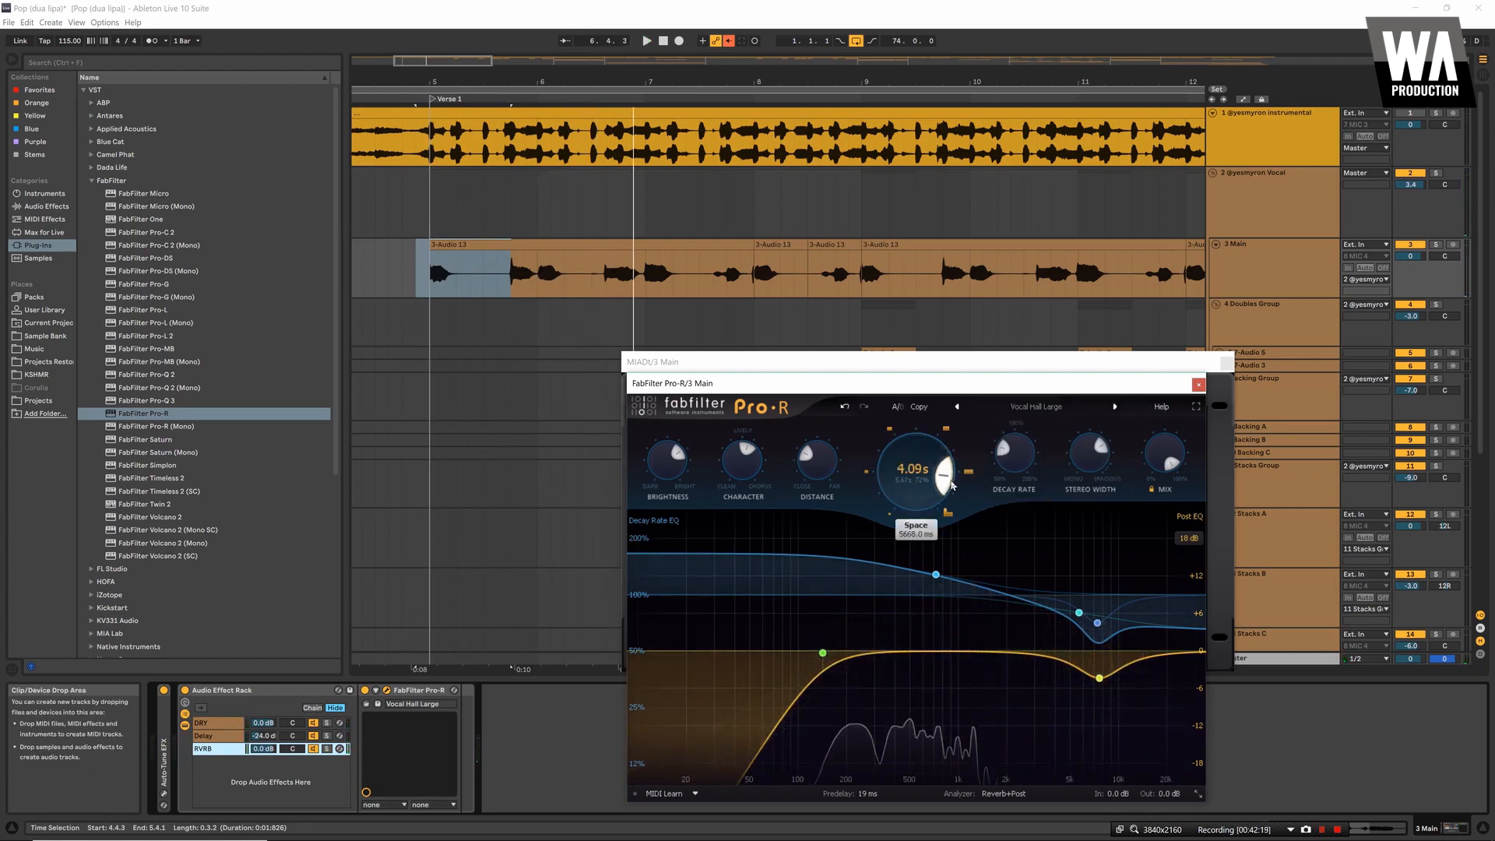
Play the Main vocal and fine-tune Pro-R's Space setting to 4.20 s
key(space)
scroll(946, 489, down, 1)
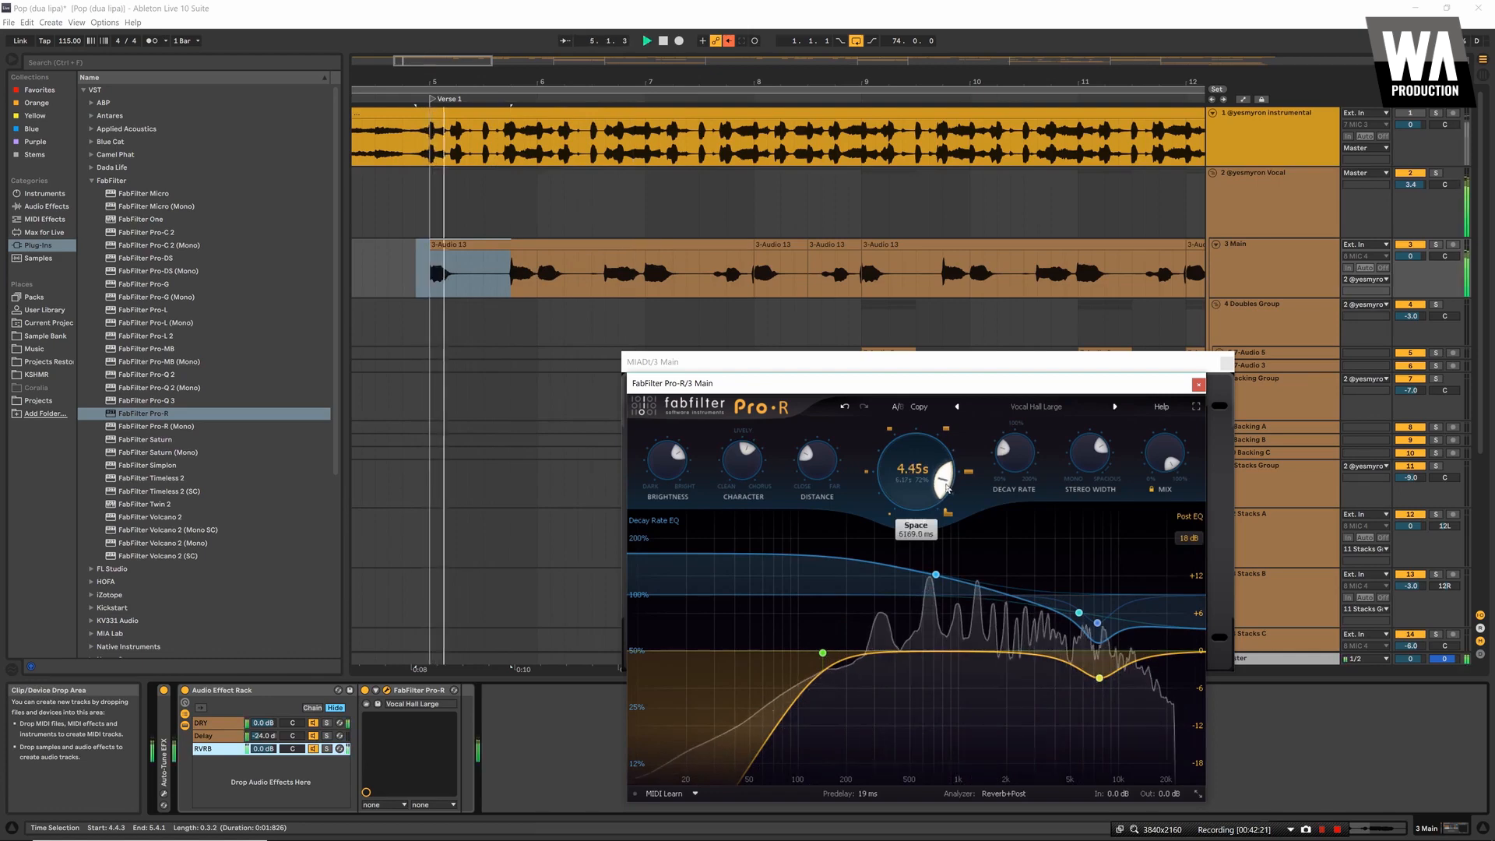
scroll(946, 488, down, 2)
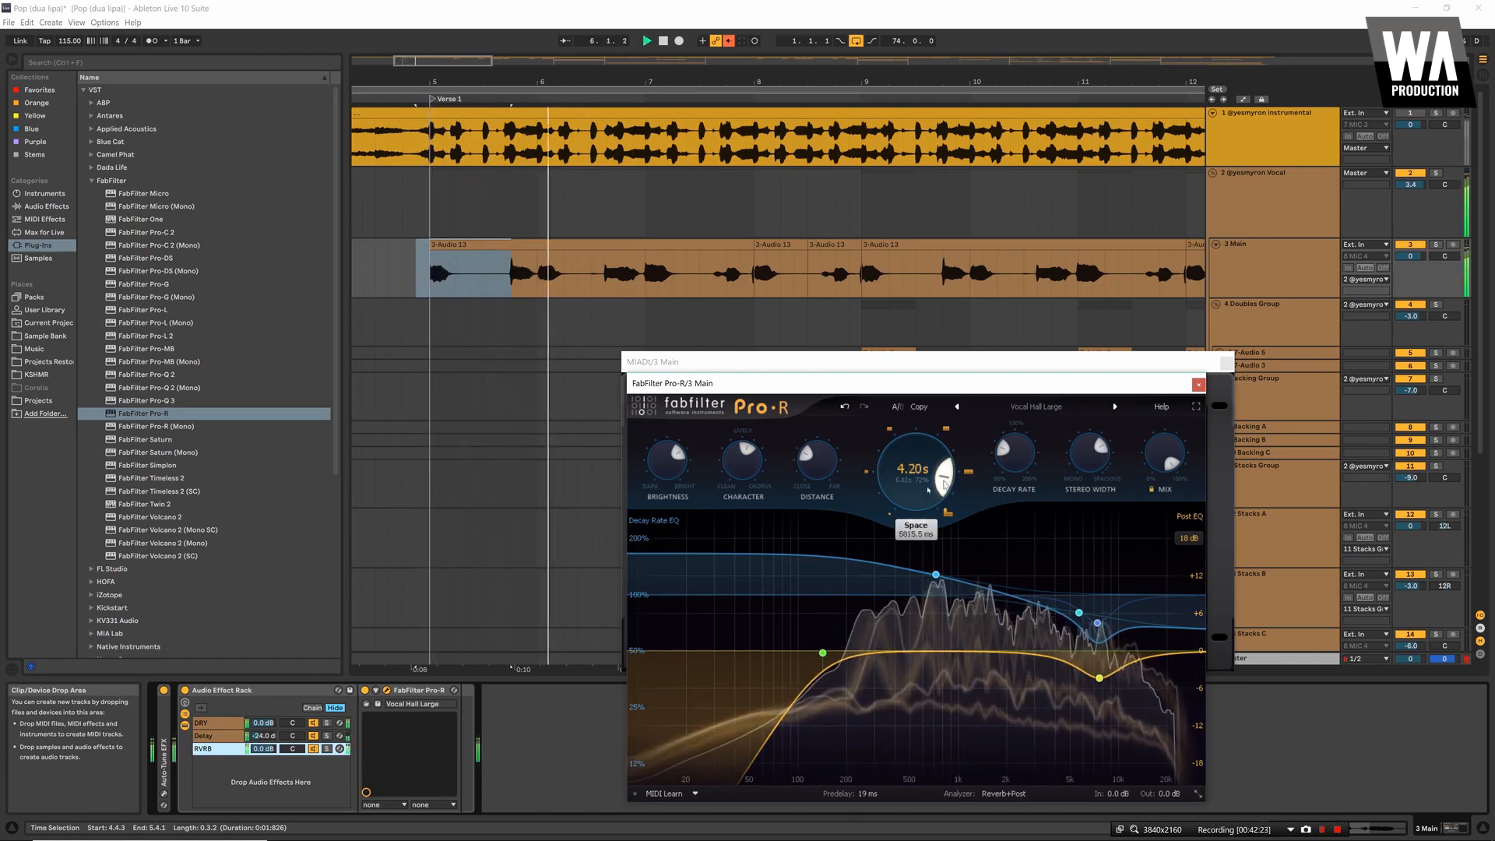
Lower the RVRB chain's volume, trying -28 dB and settling on -26 dB while replaying the Main vocal
click(261, 750)
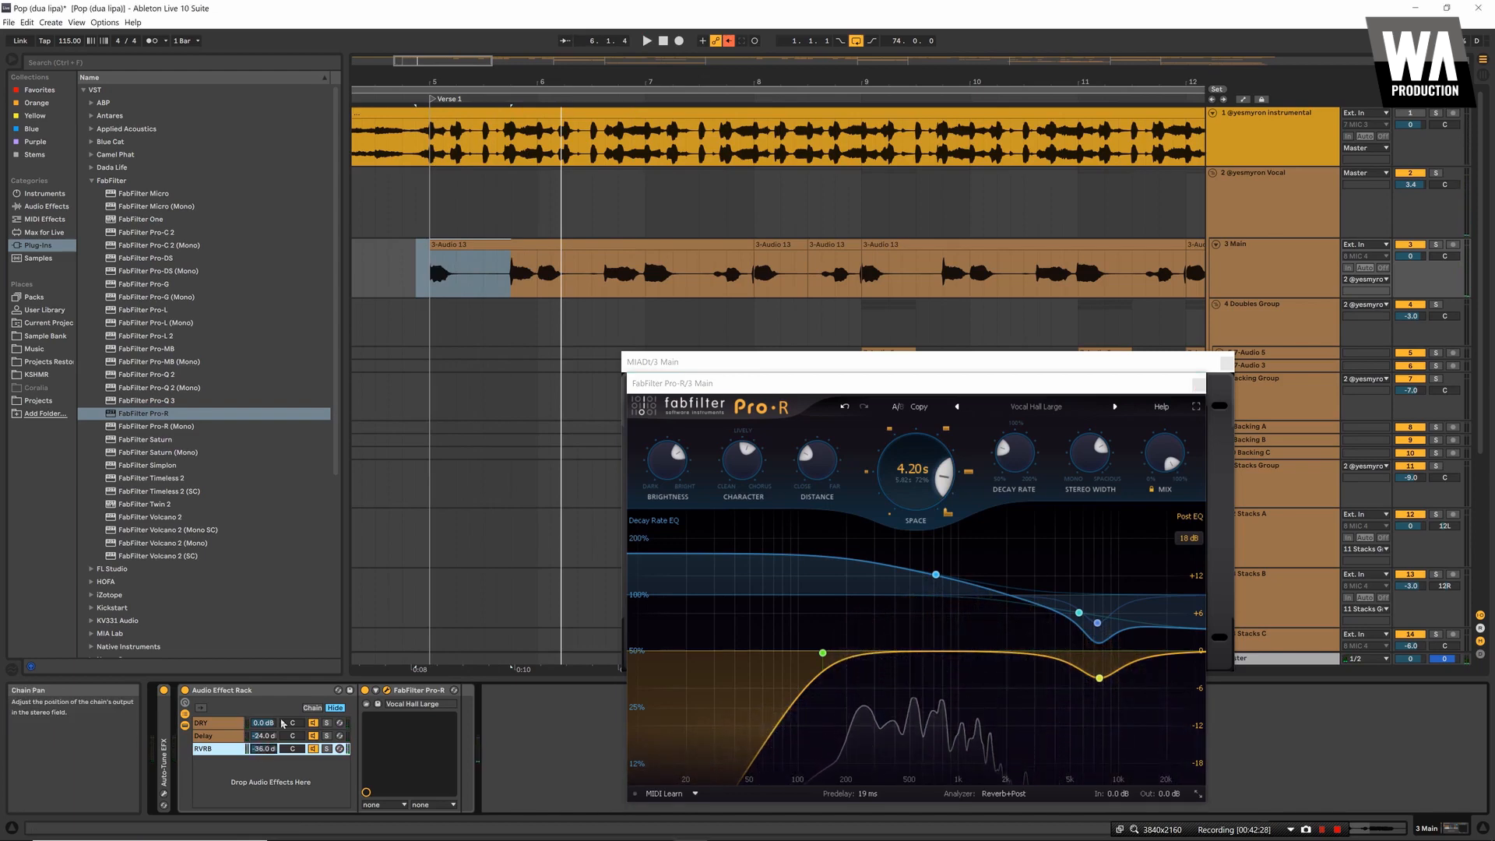
key(space)
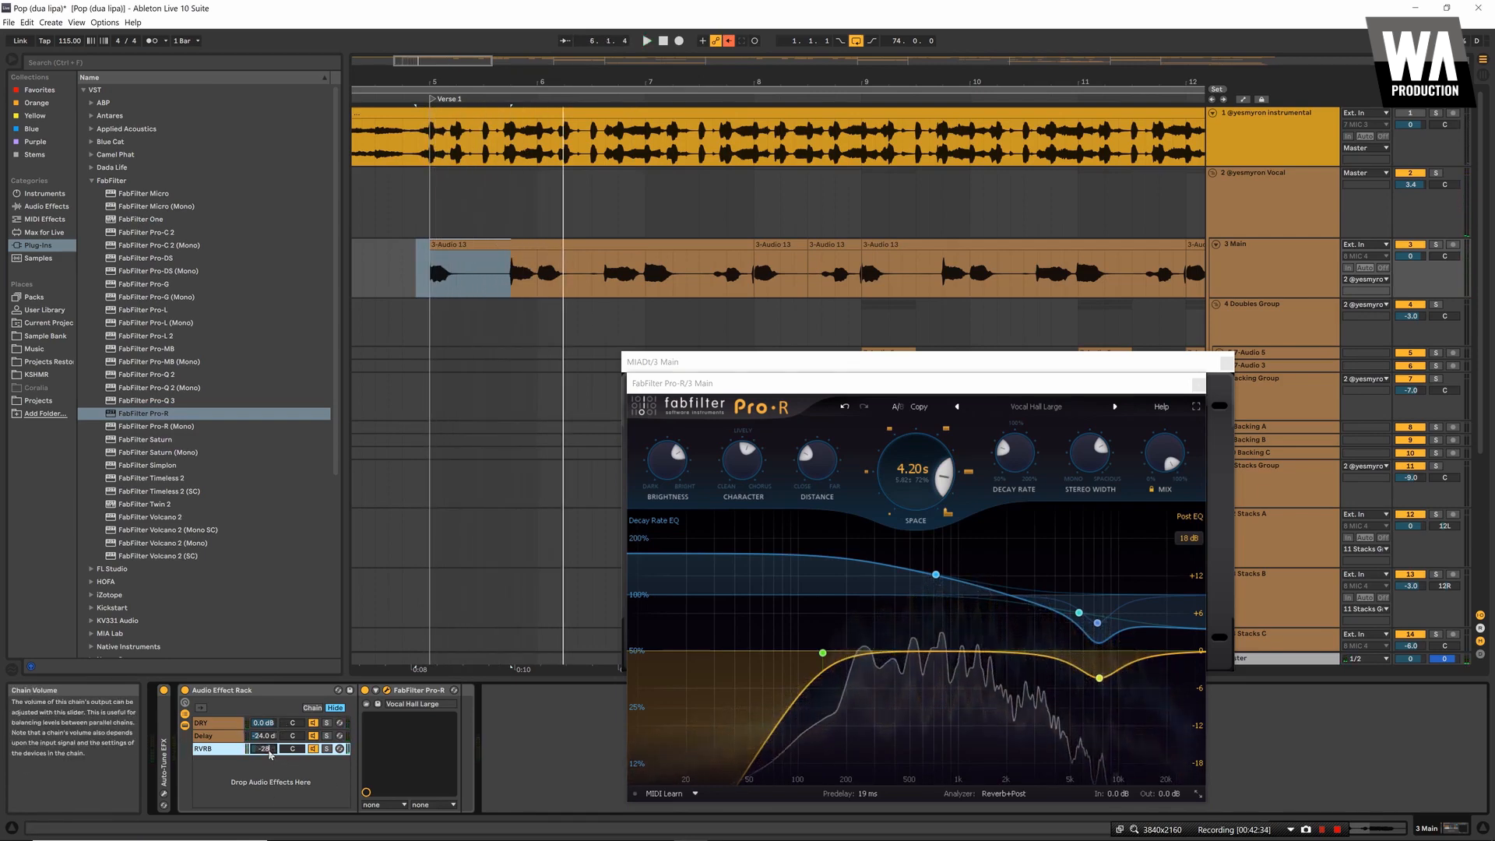
key(Return)
key(space)
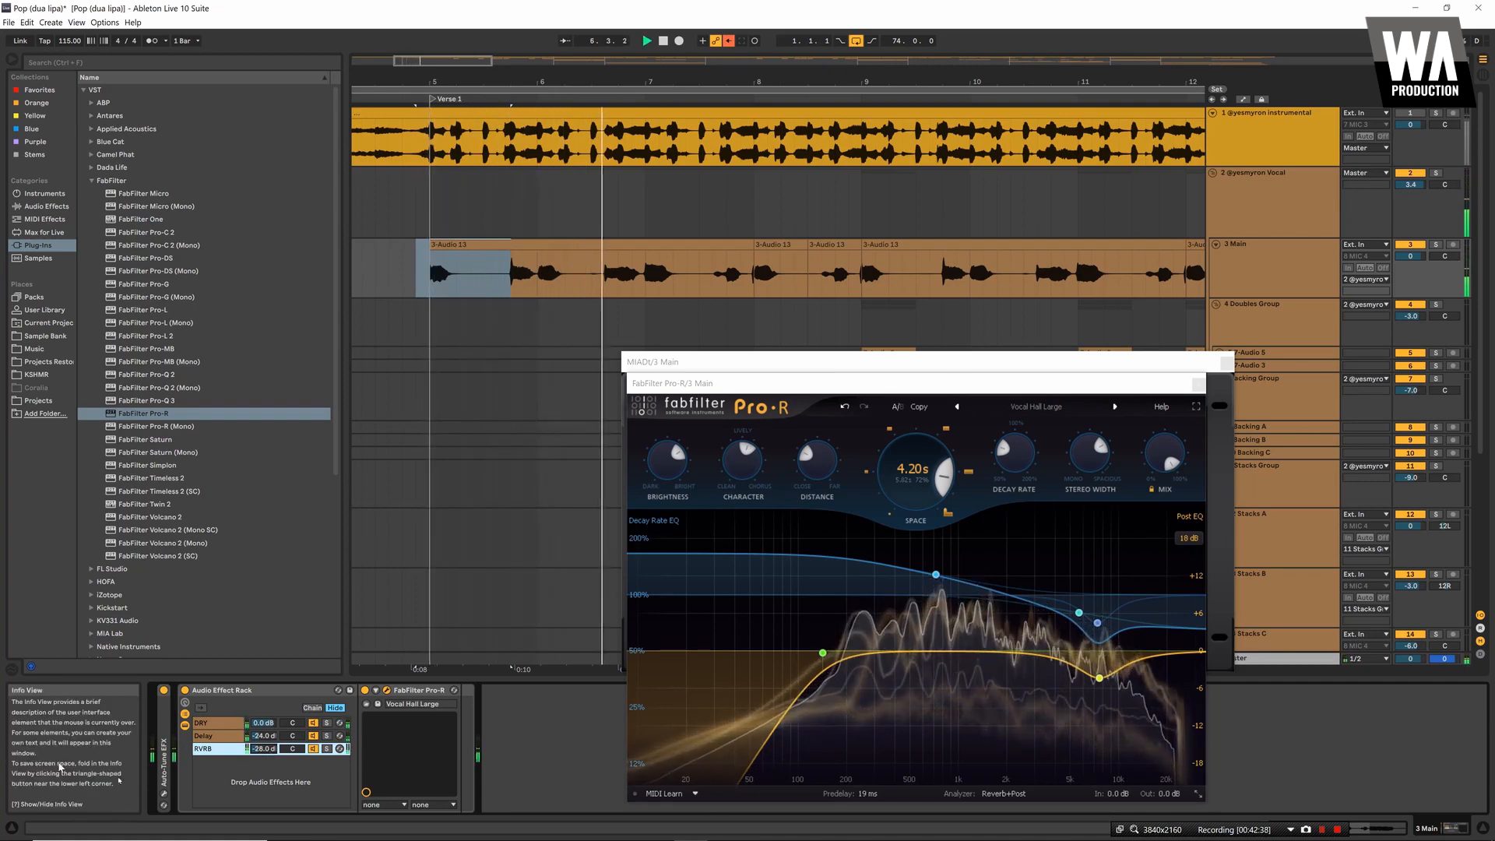
key(space)
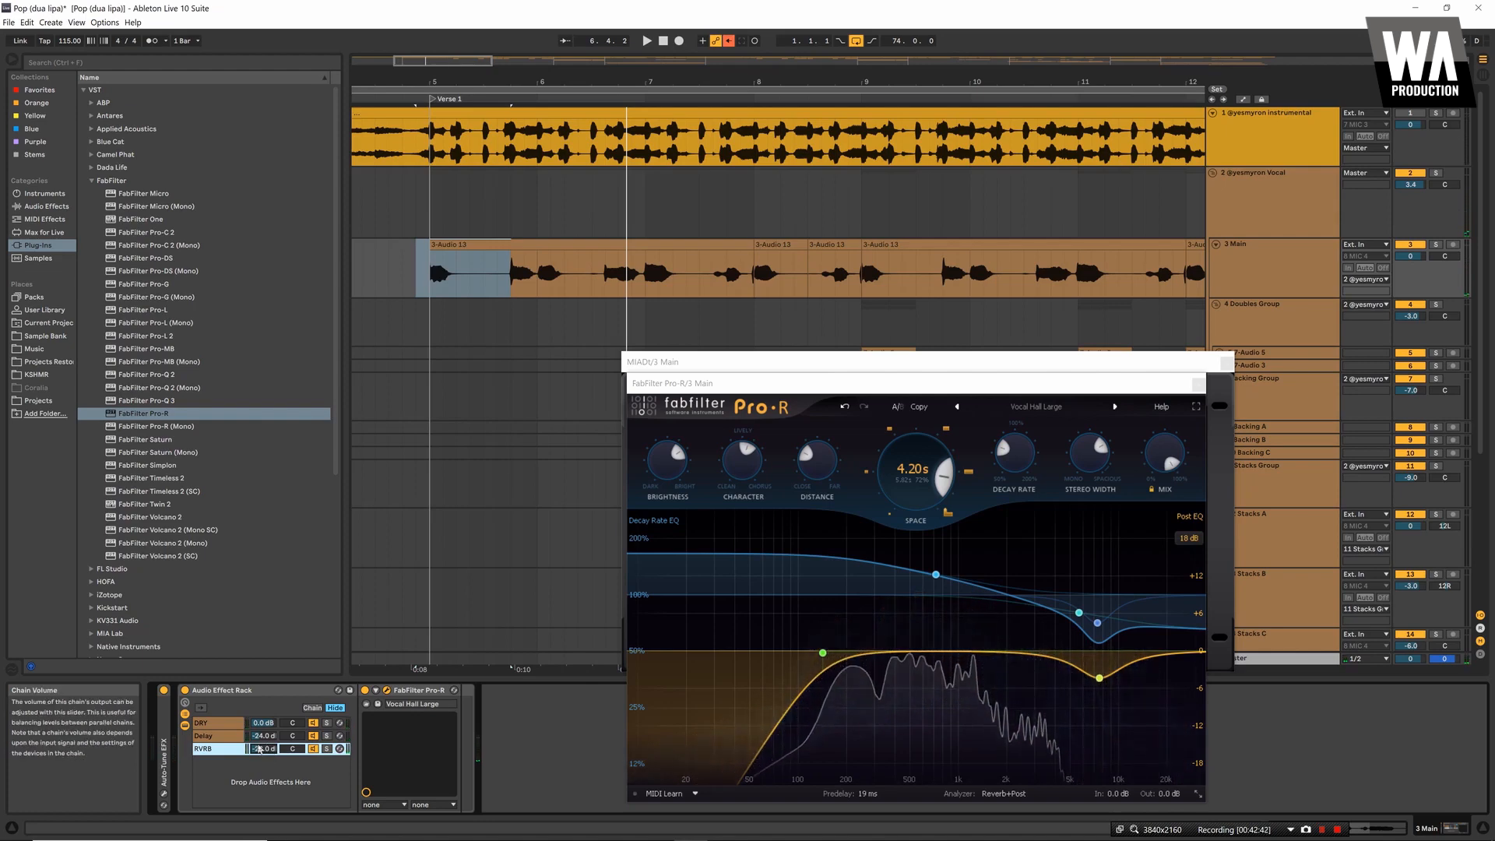
key(space)
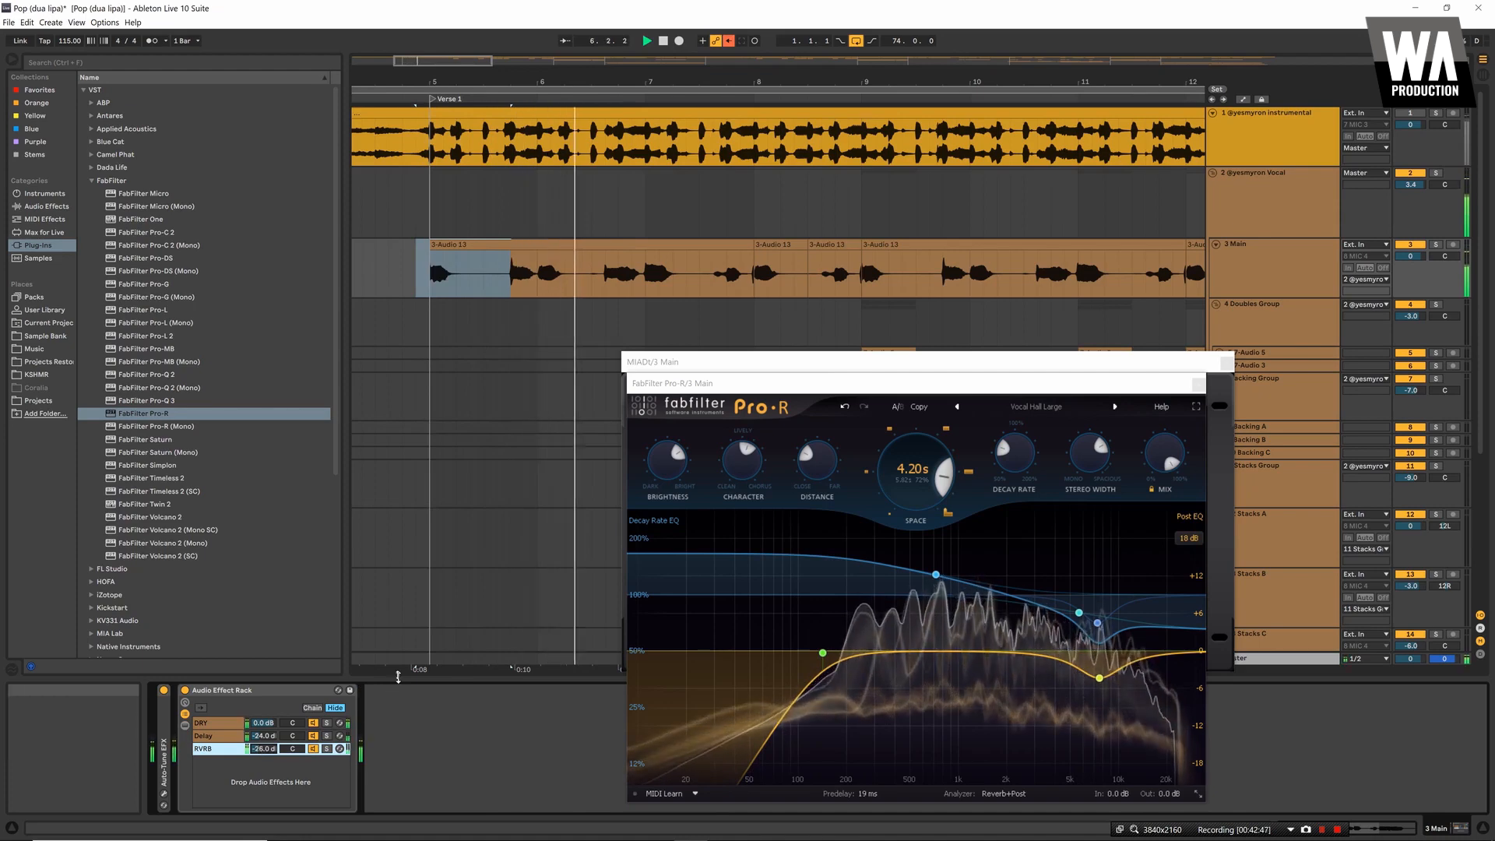
key(space)
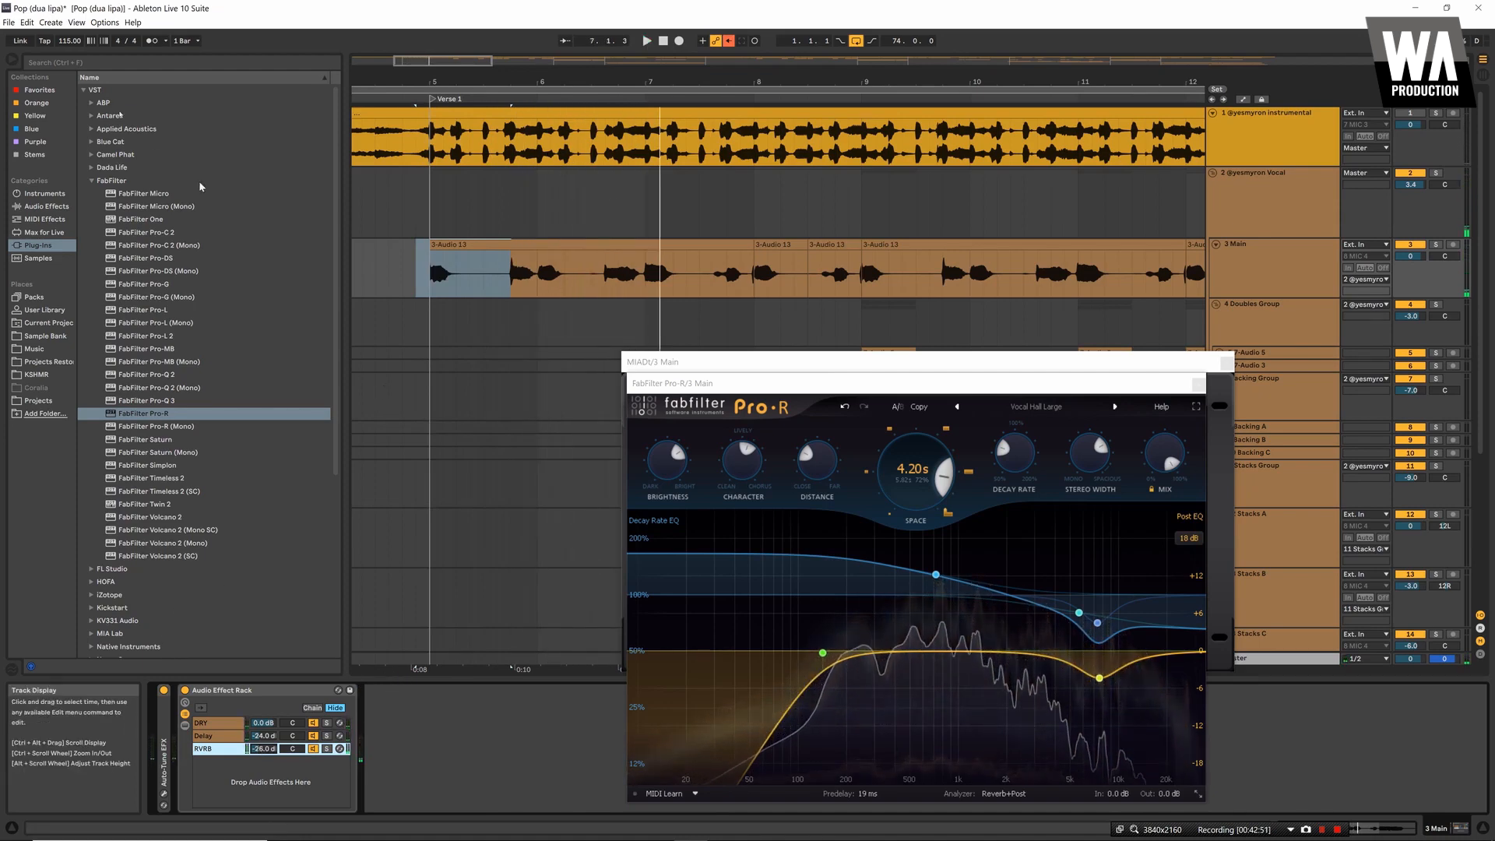
Search the plug-ins for "doubler" and add Waves Doubler4 Stereo to the rack as a fourth chain
click(123, 62)
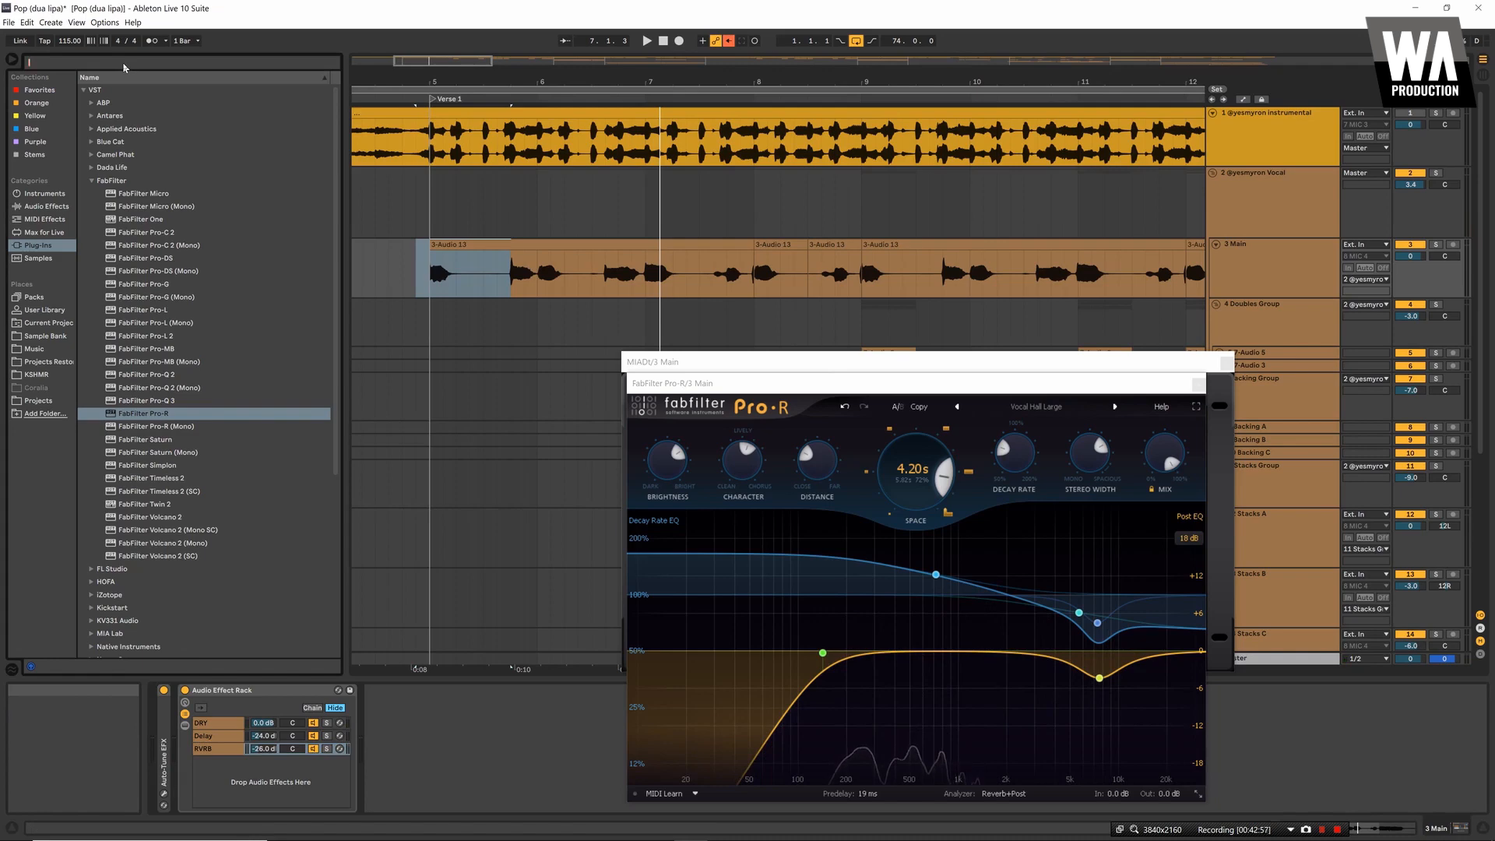
text(doubler)
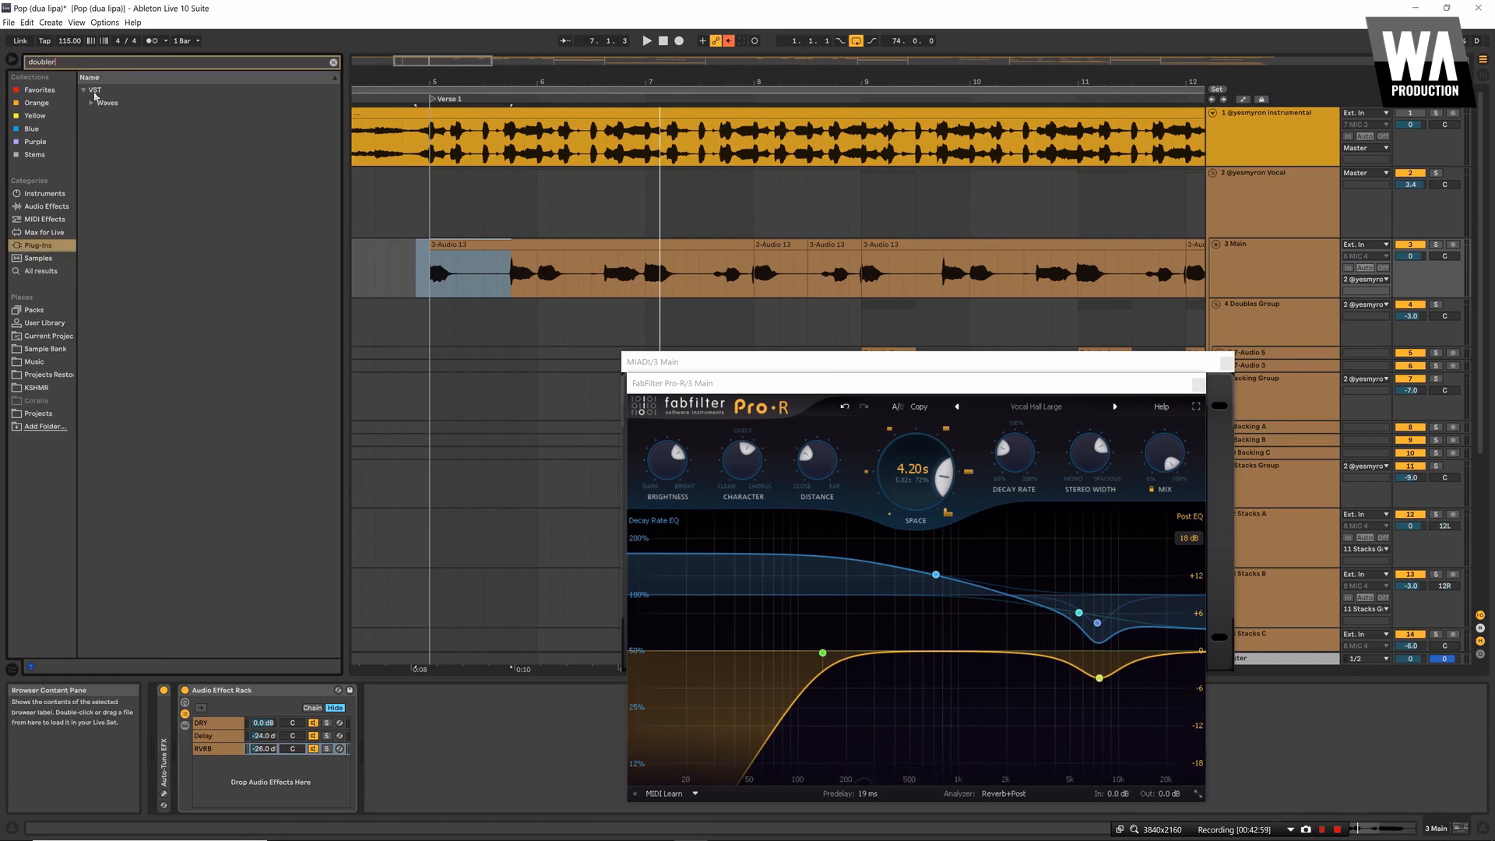
click(92, 104)
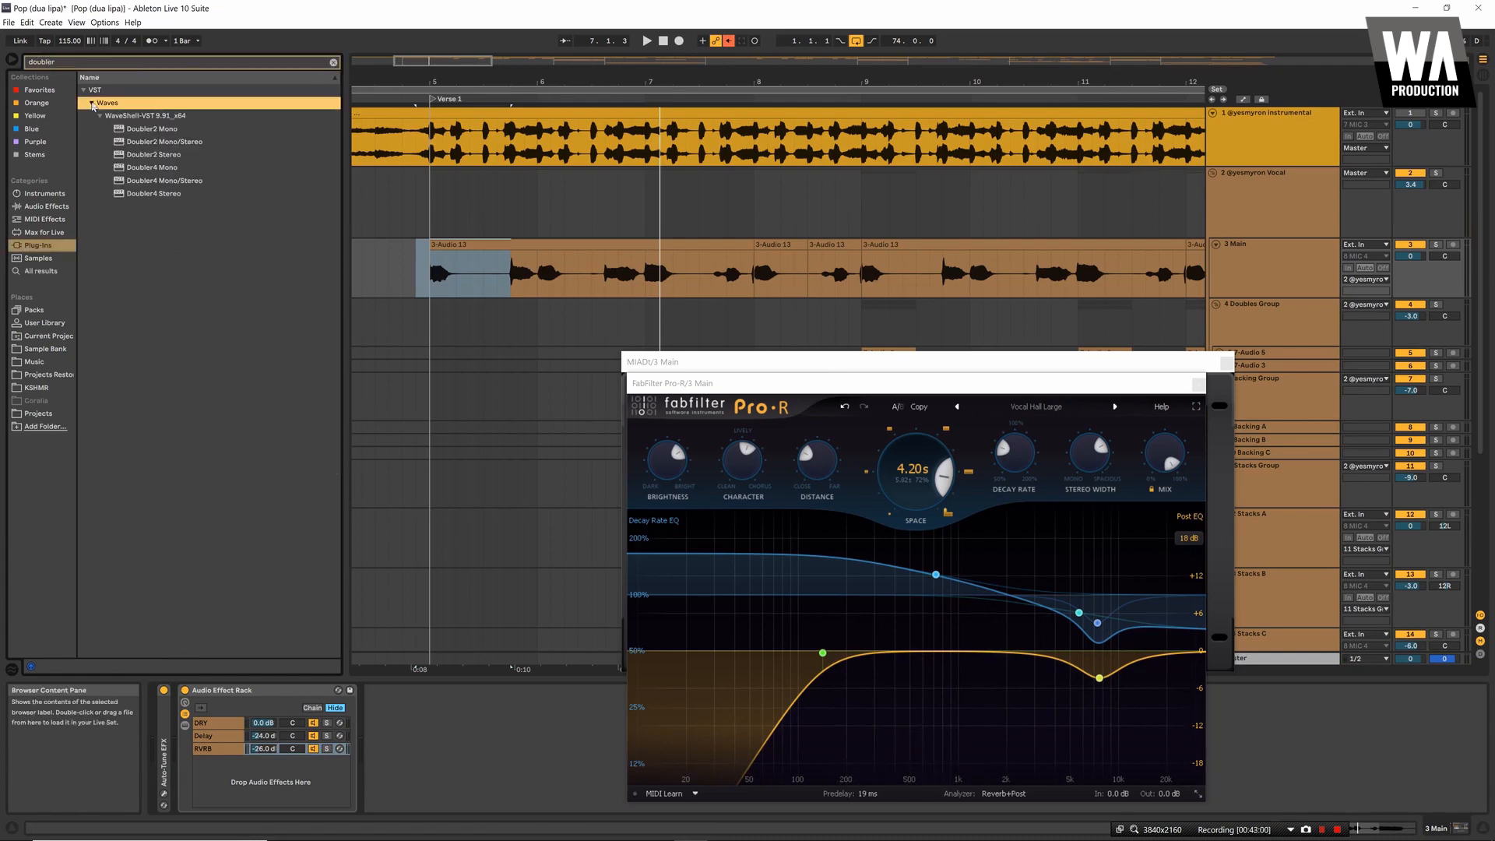
click(157, 195)
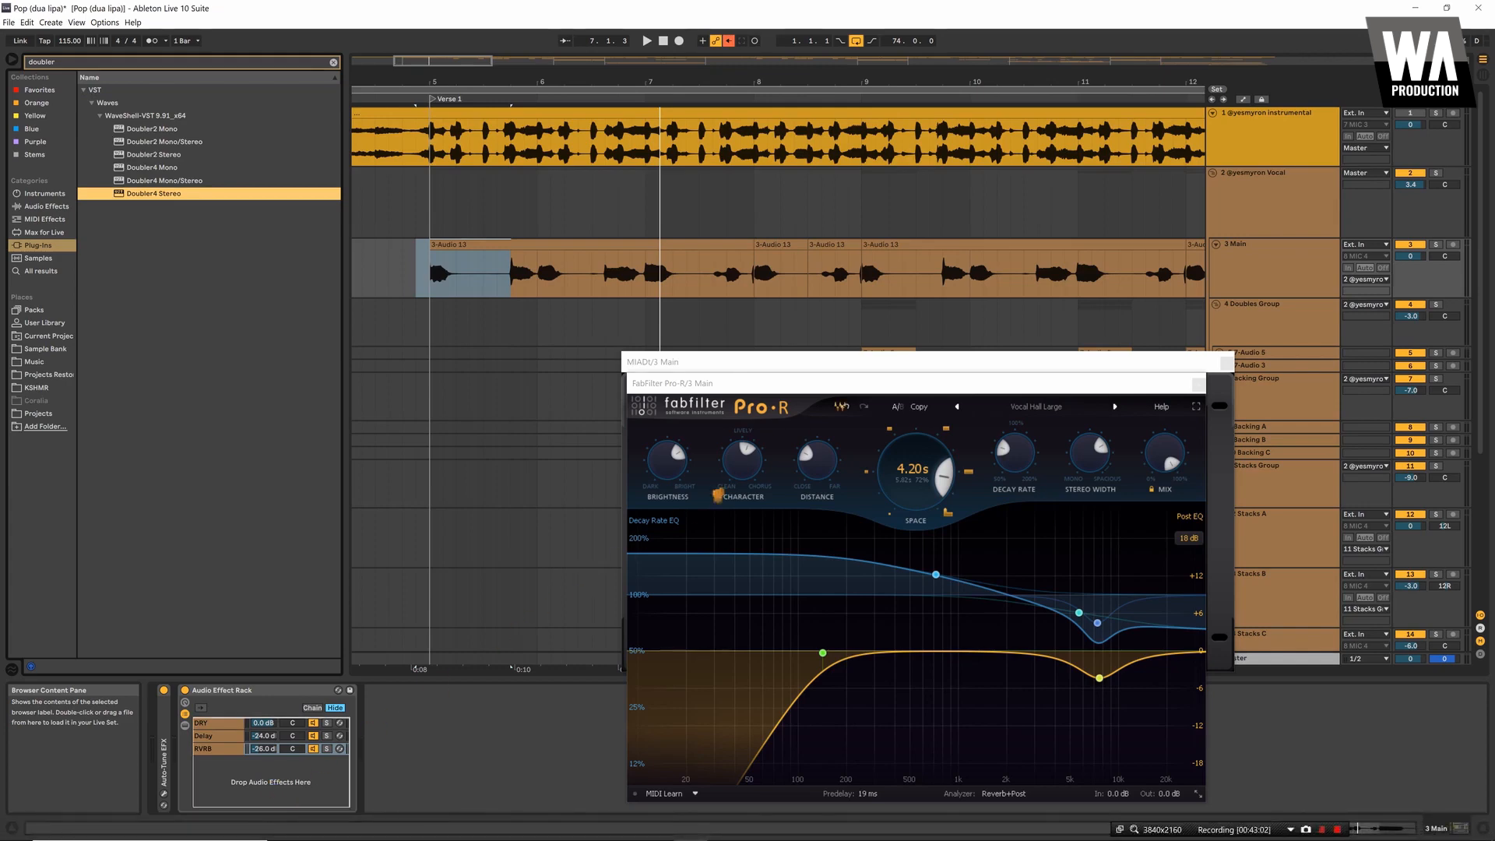
Load the Pensado Vocal preset from the Dave Pensado presets in Doubler4 Stereo
click(973, 422)
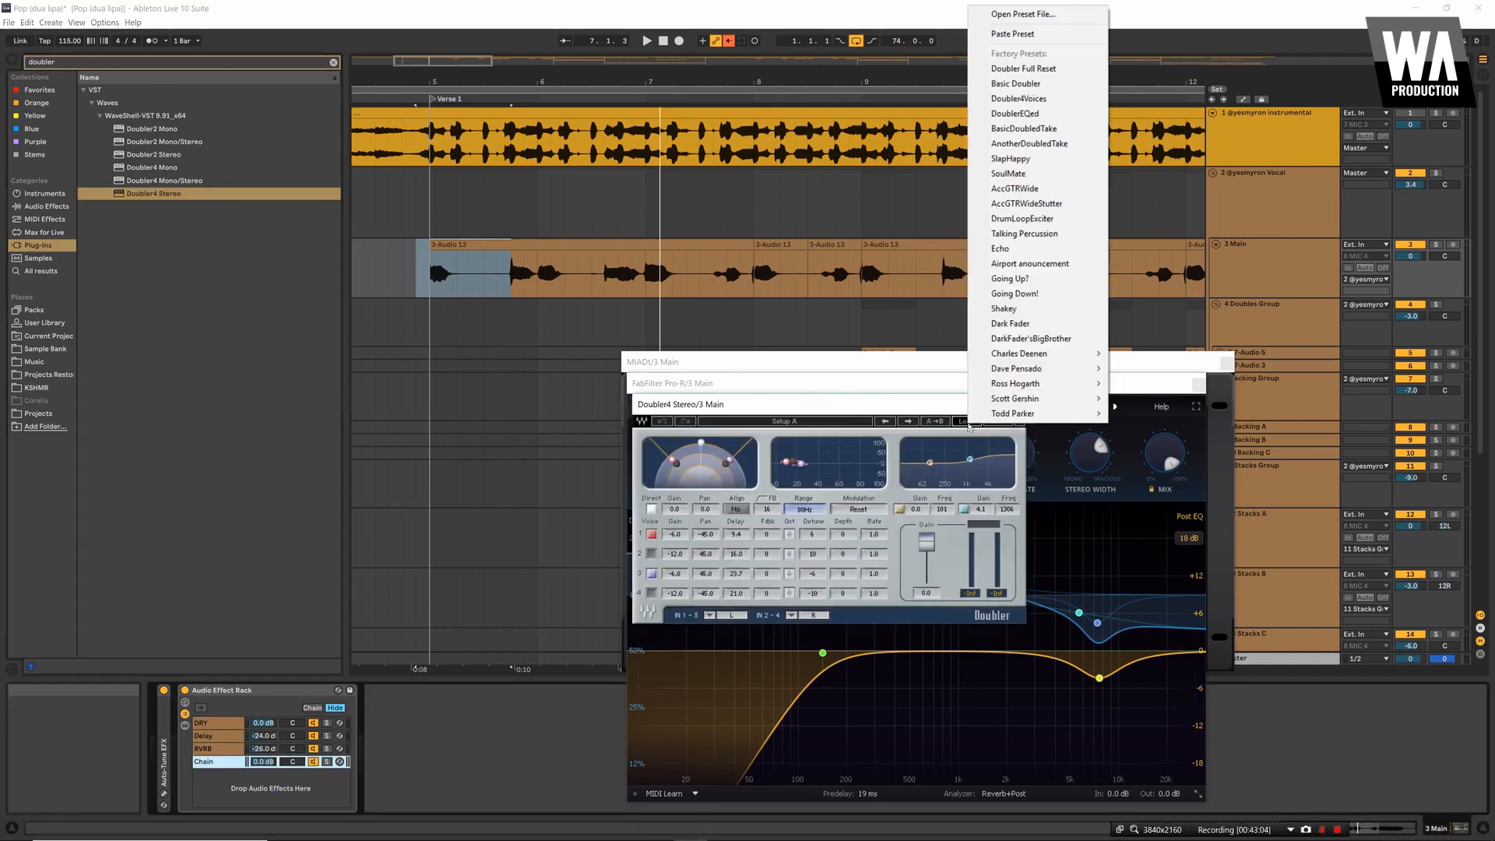
mouse_move(1052, 370)
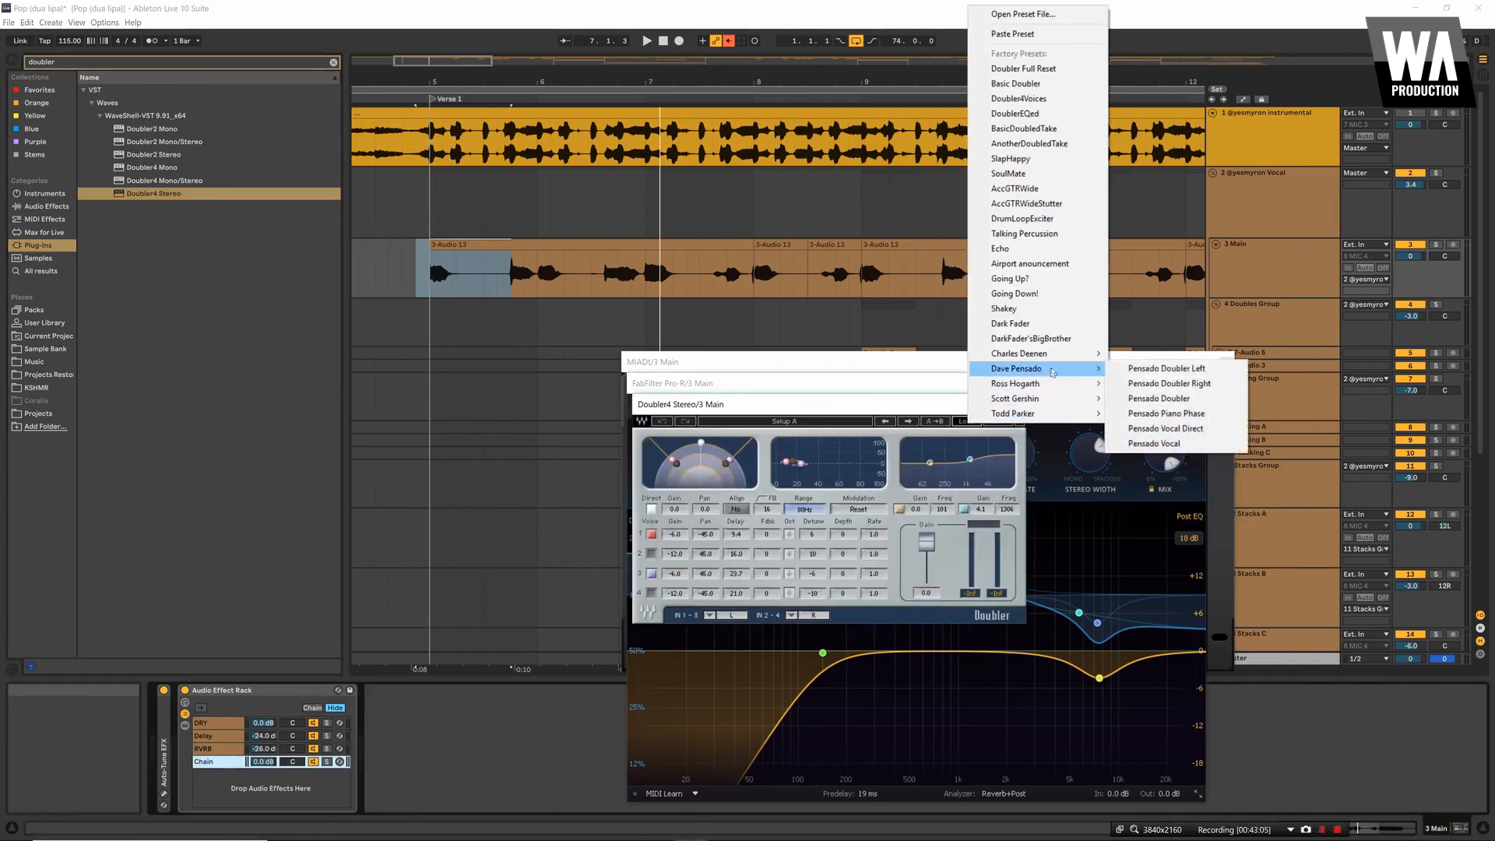
click(1219, 448)
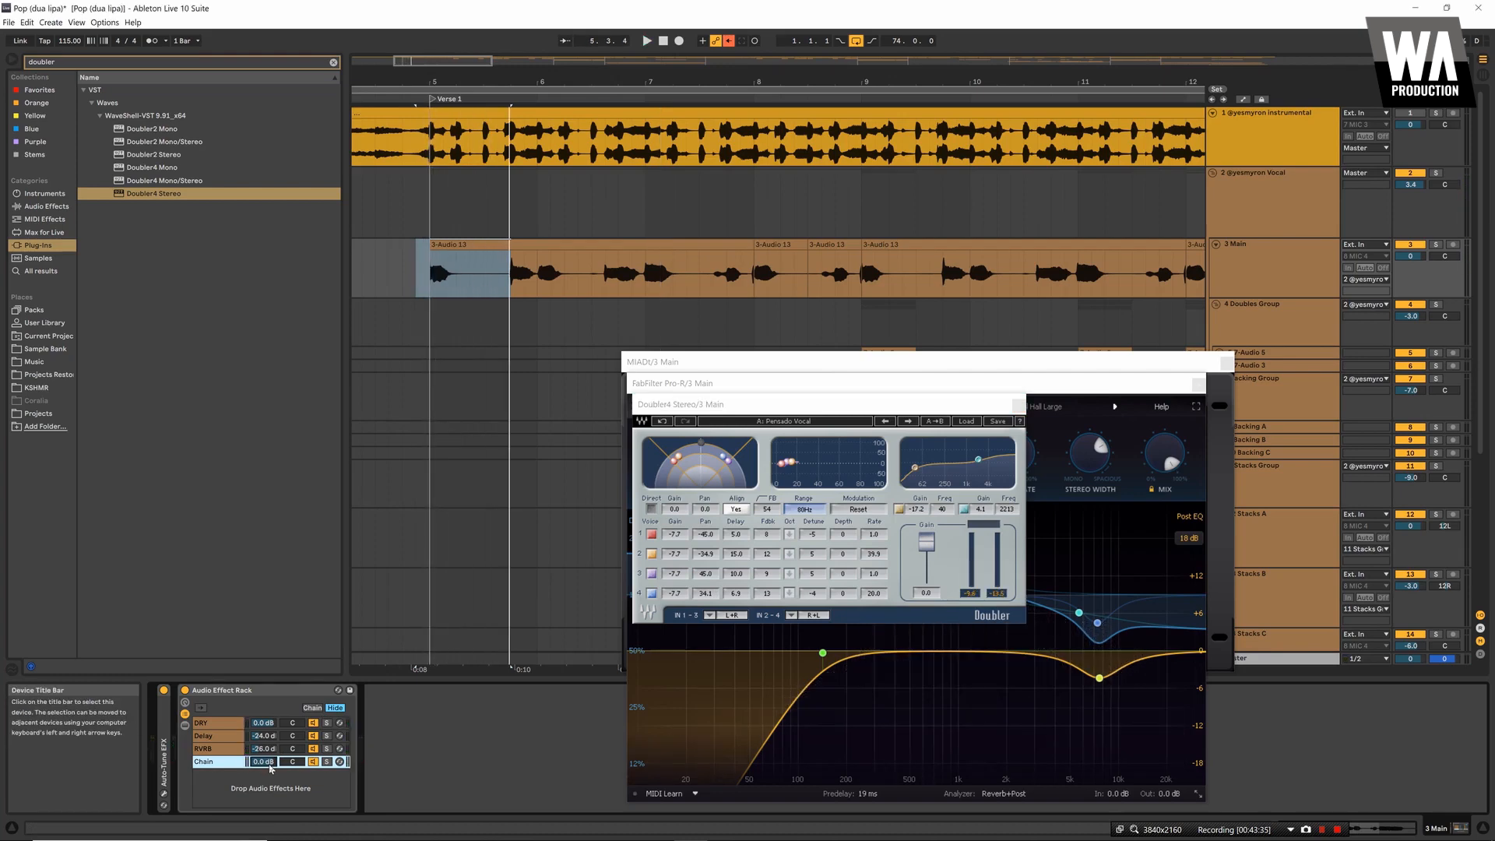
Set the new doubler chain's volume to -4 dB and rename the chain Doubler
key(space)
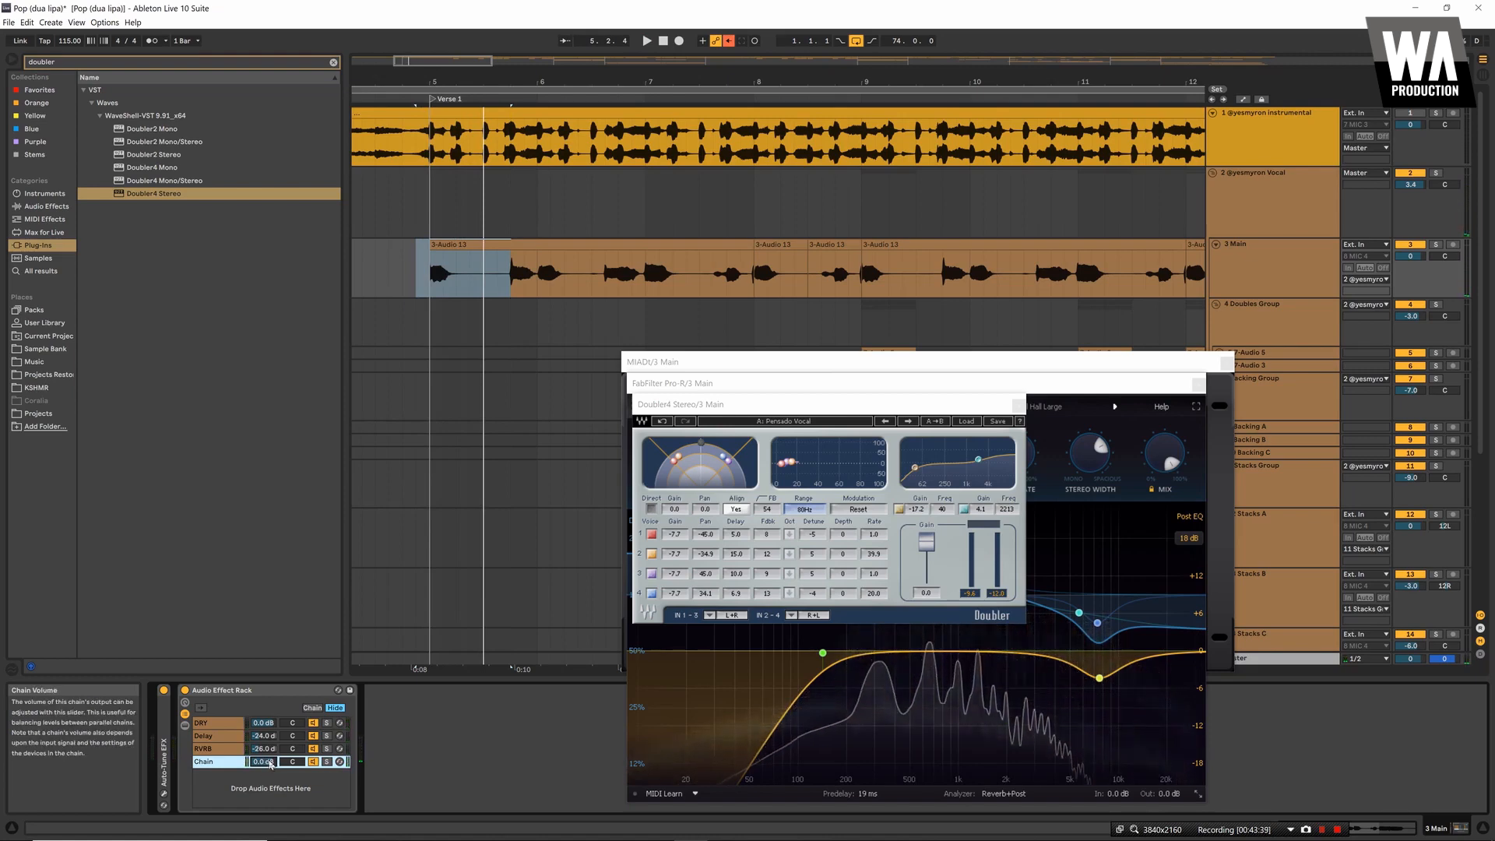
click(270, 764)
text(-4)
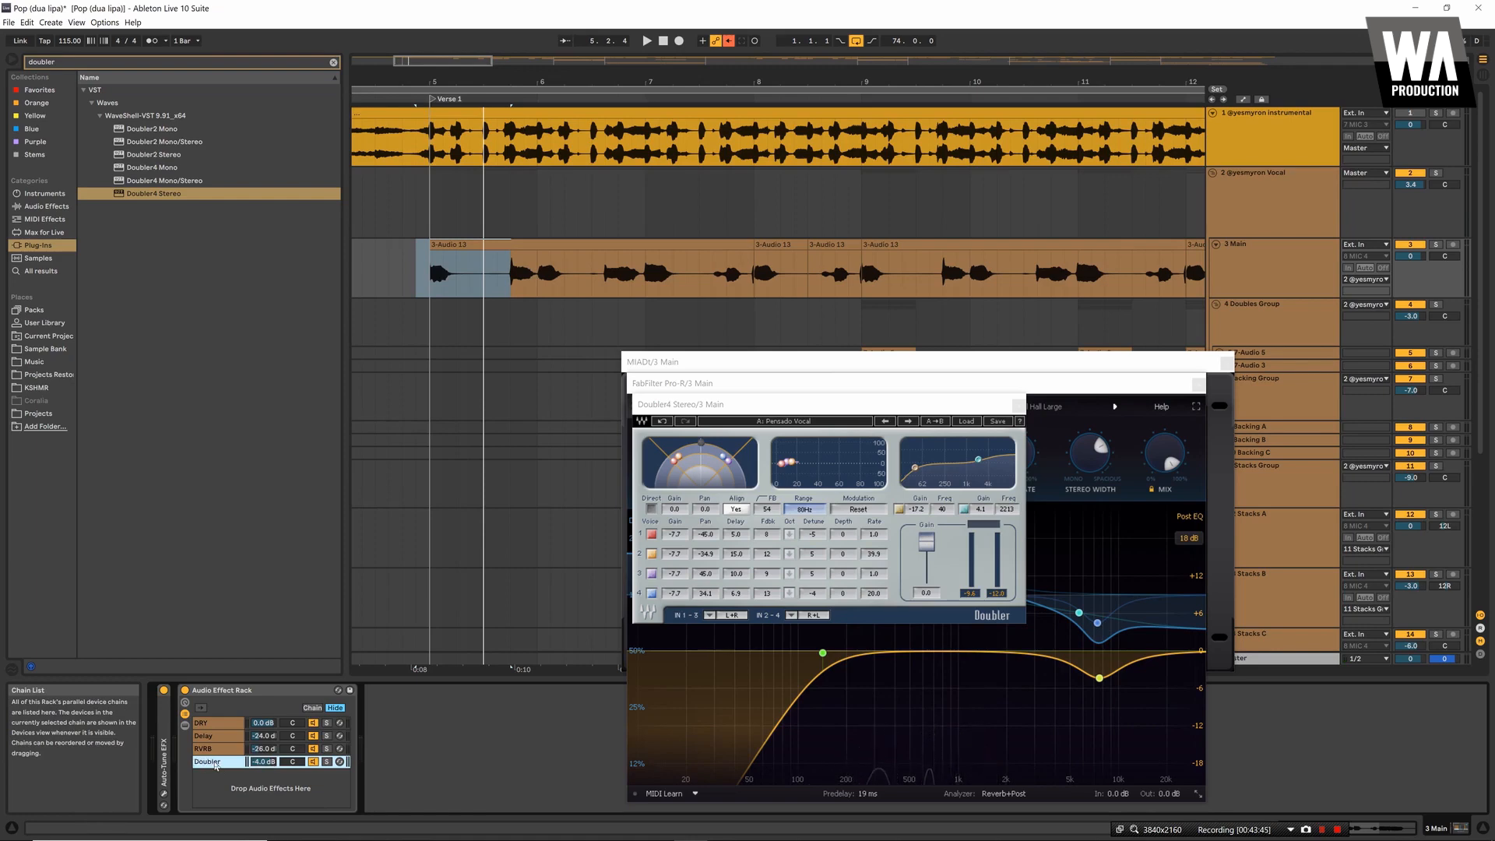
Play the Main vocal with the Audio Effect Rack switched off and on to compare the sound
key(space)
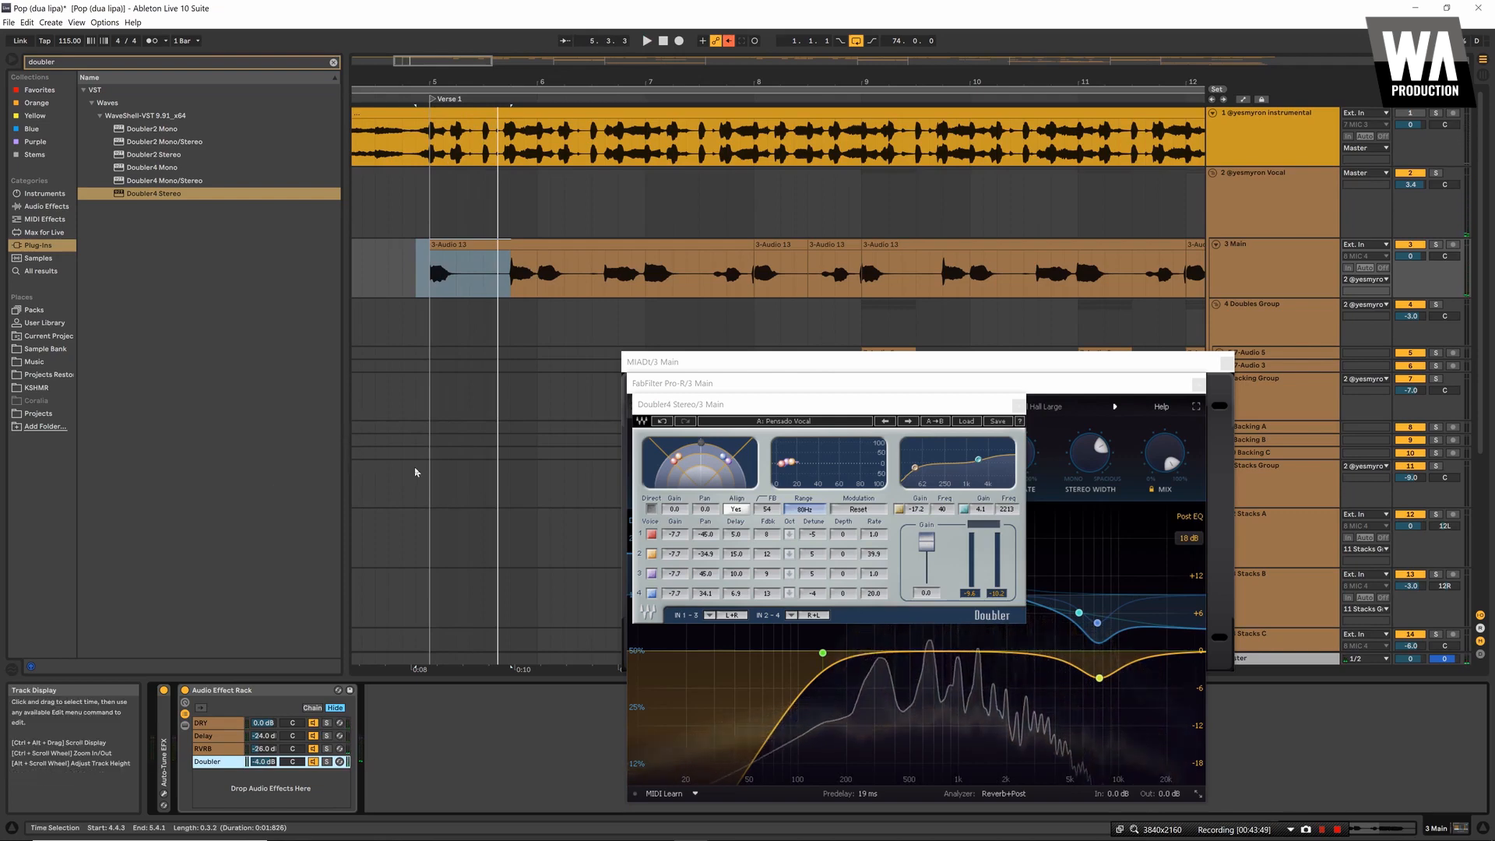
key(space)
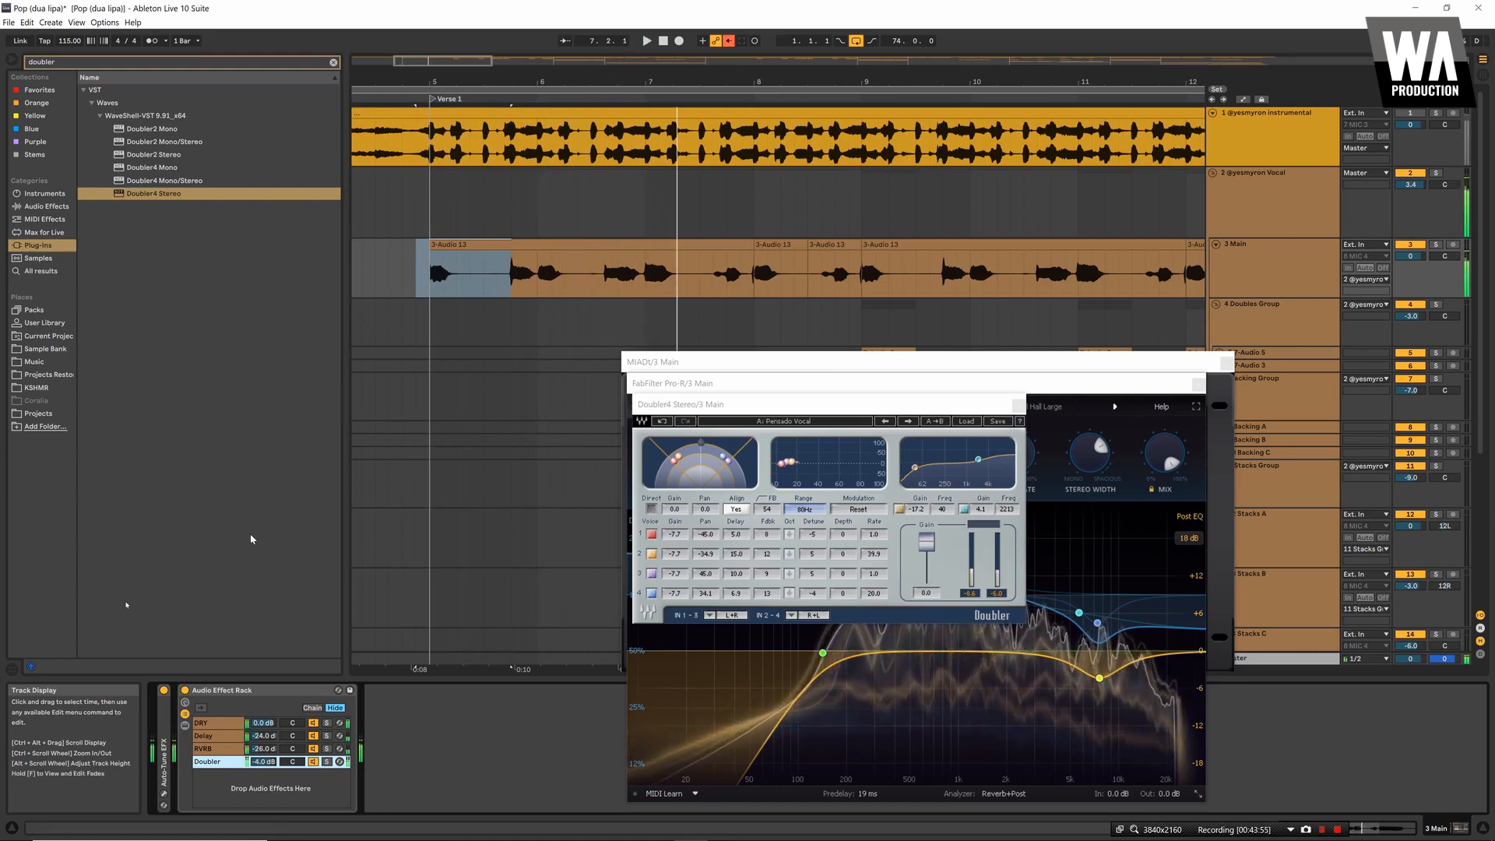
key(space)
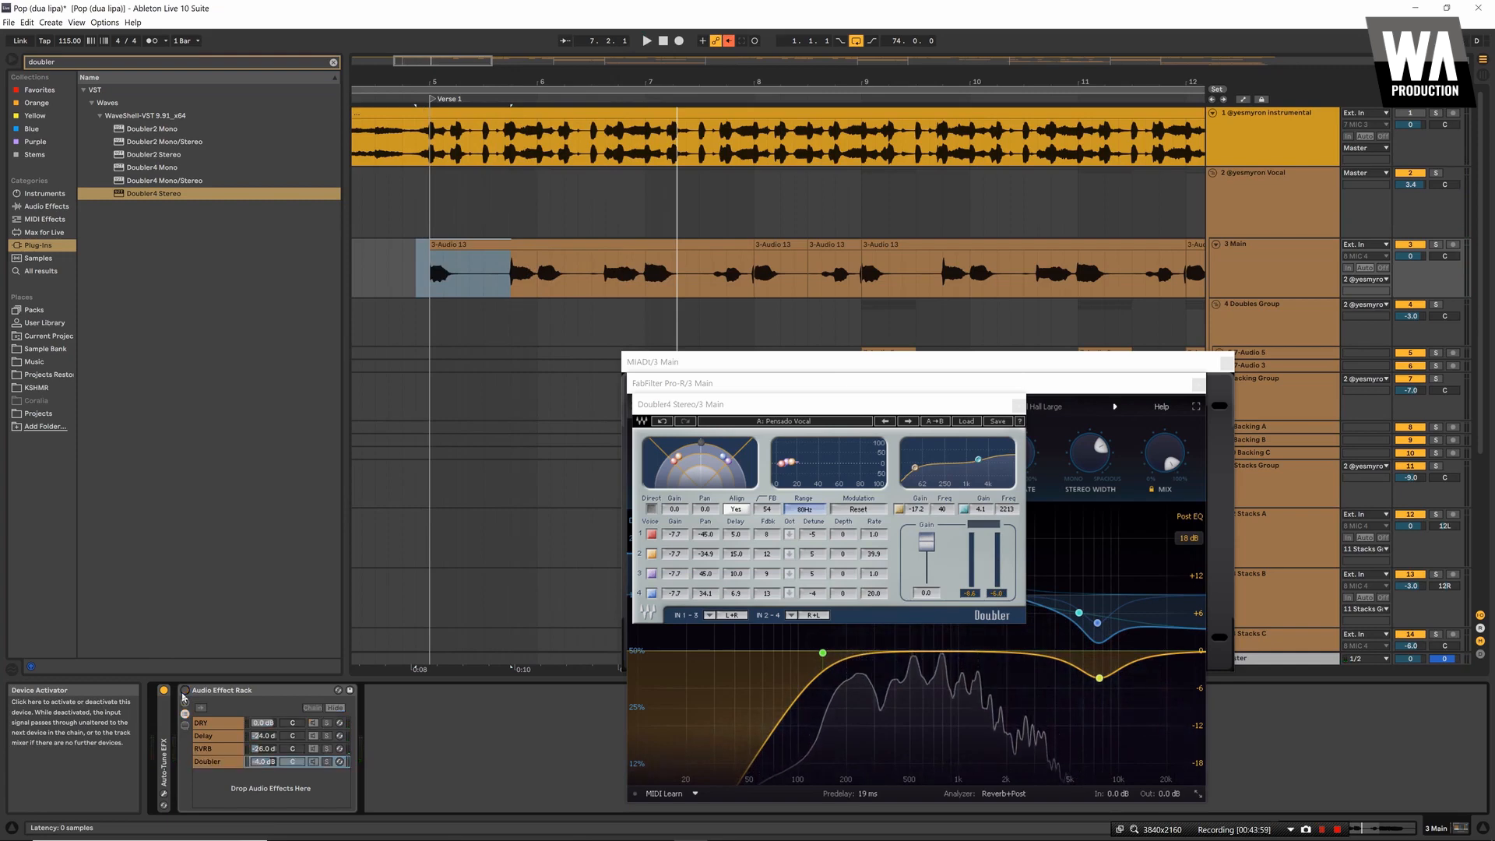
key(space)
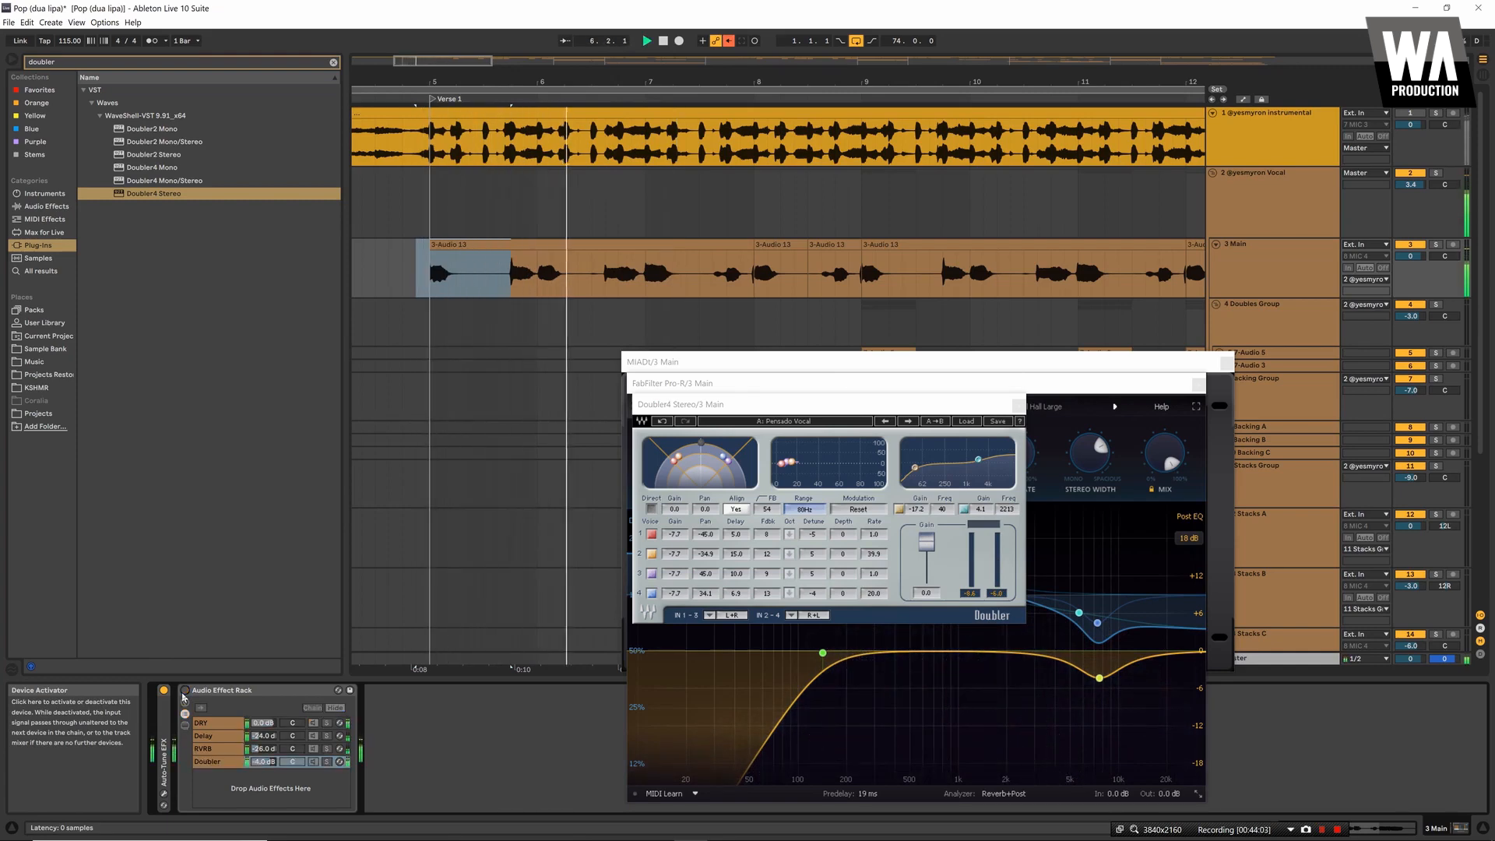
key(space)
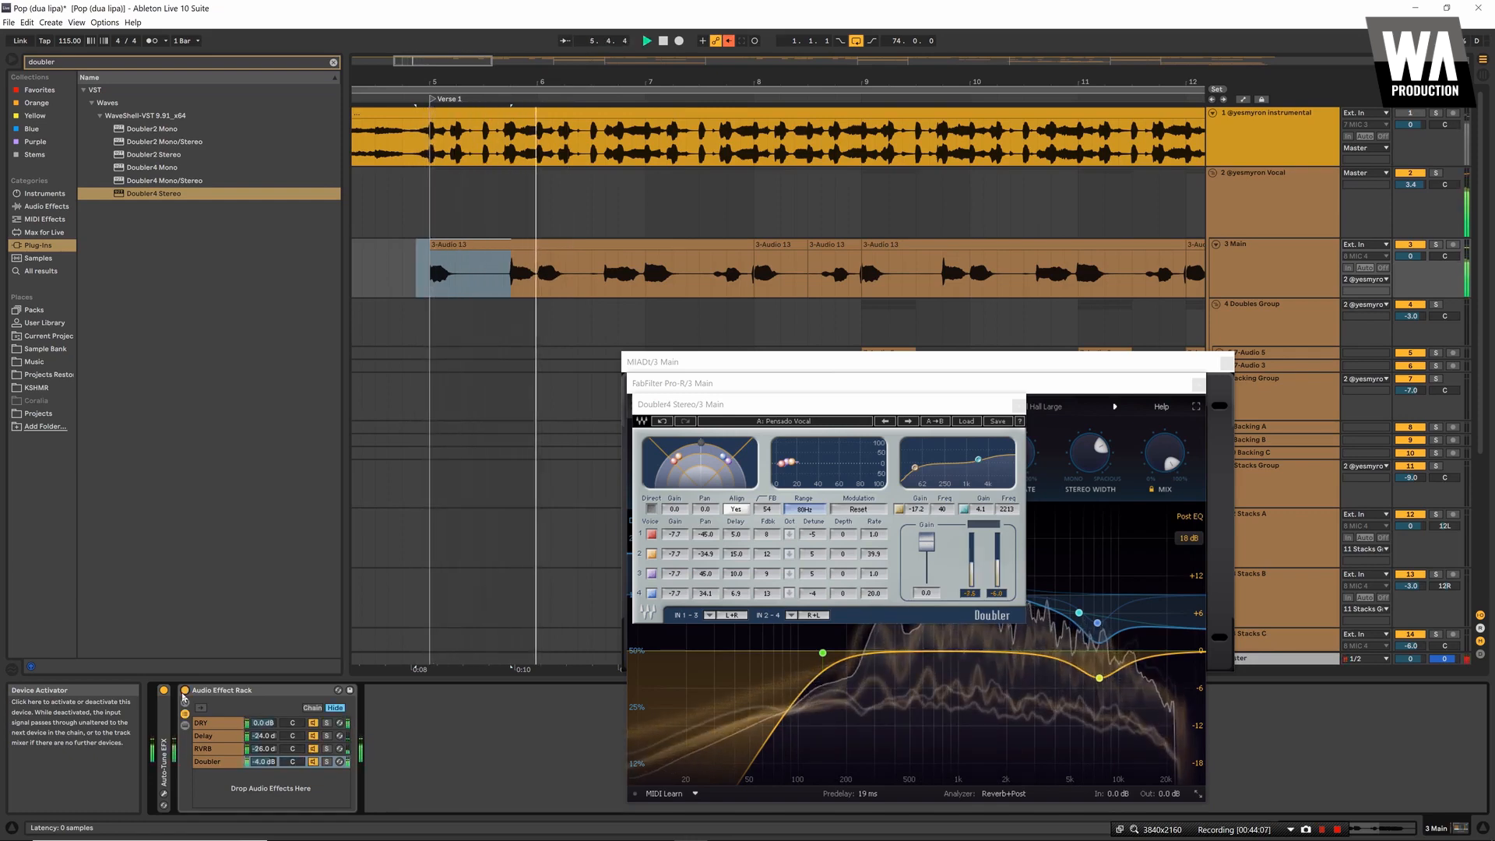
Clear the plug-in search, insert MIA Lab's Border before the rack on the Main track, and set its HPF to 100 Hz
click(334, 63)
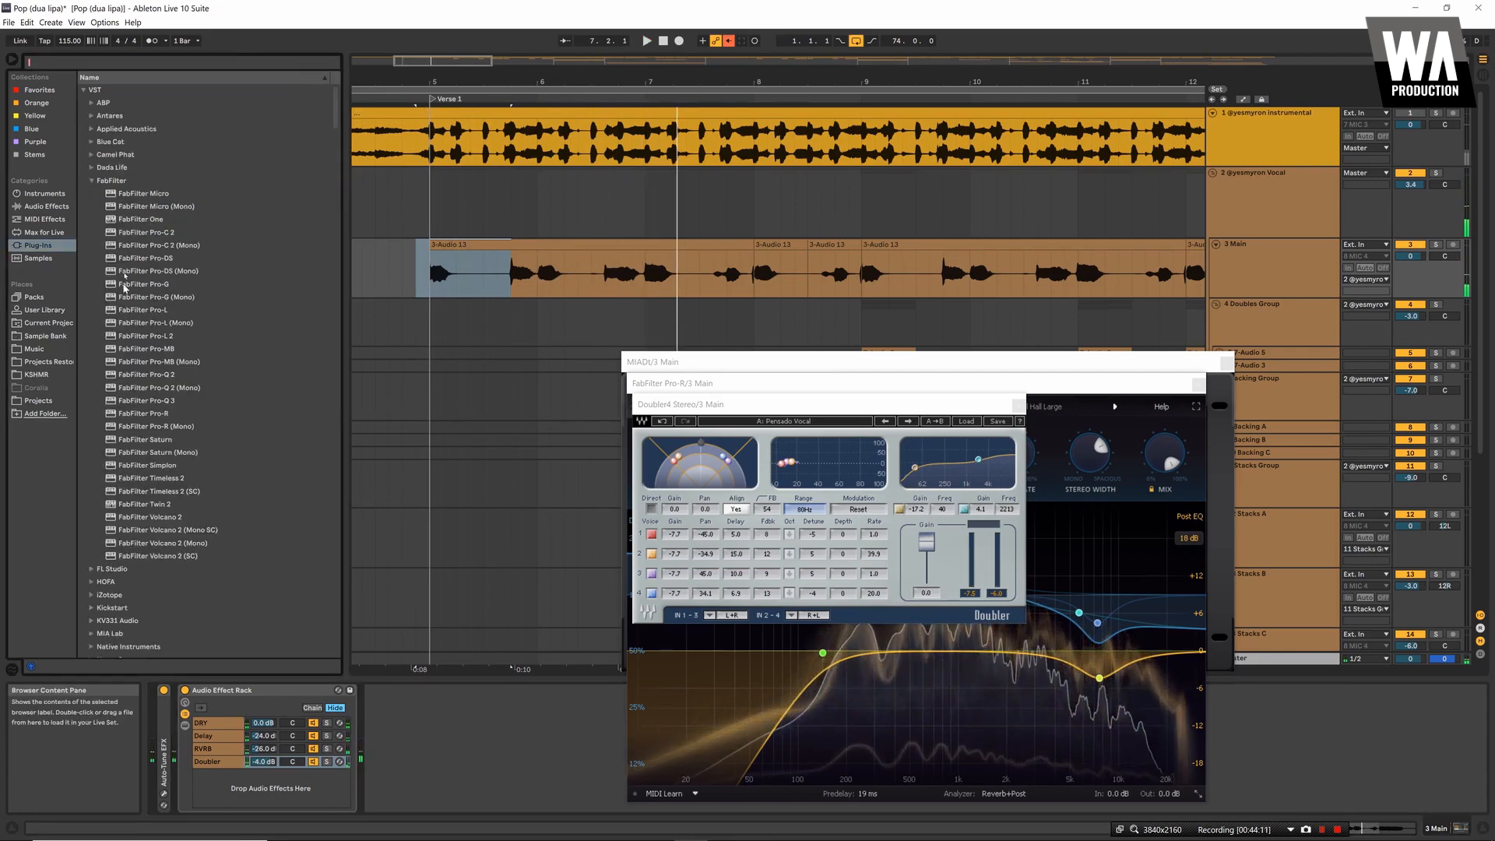
click(95, 180)
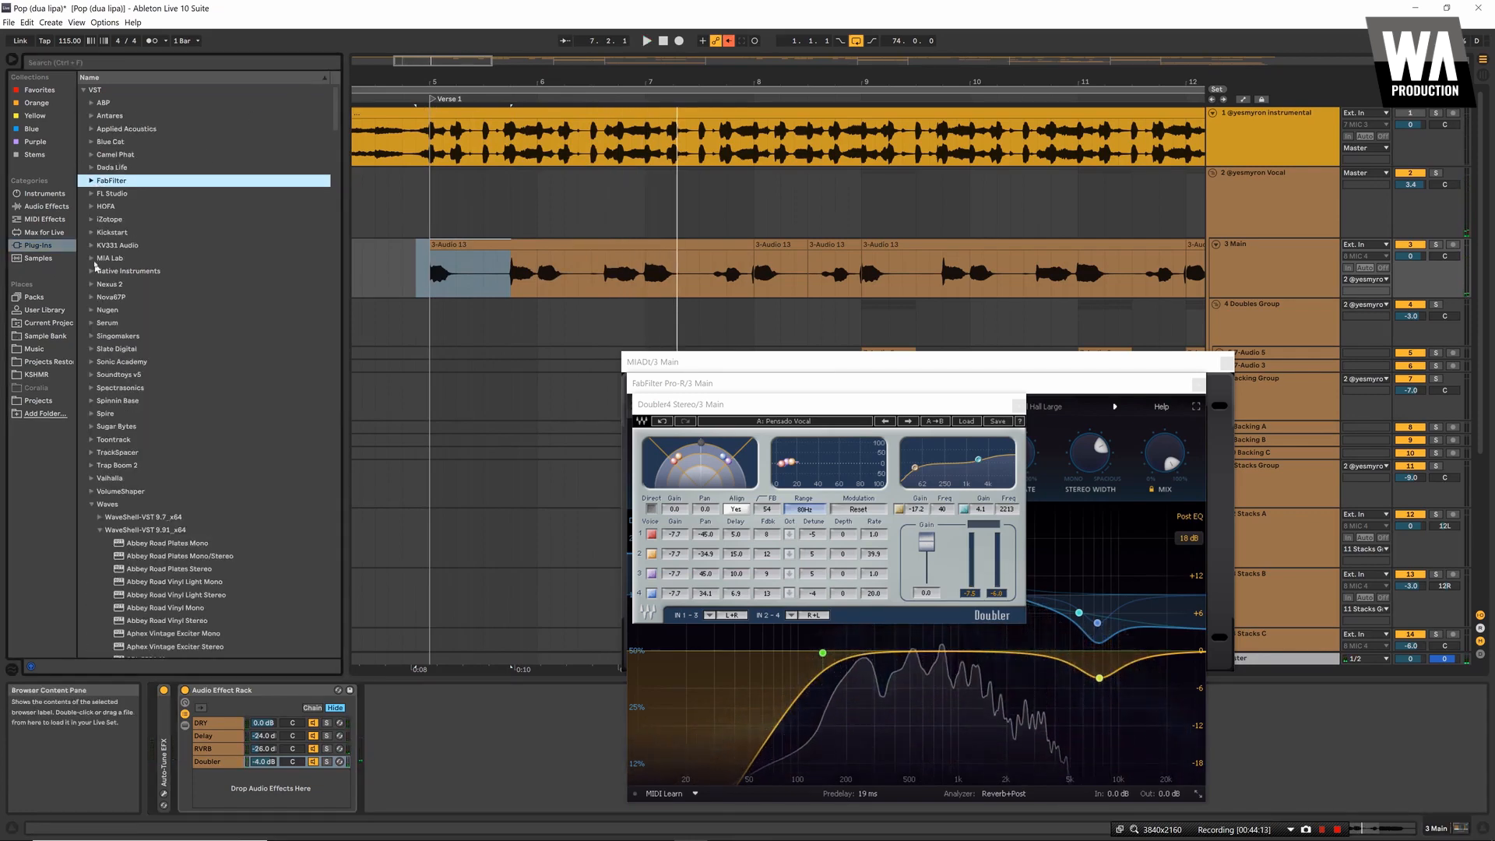
click(92, 258)
click(120, 336)
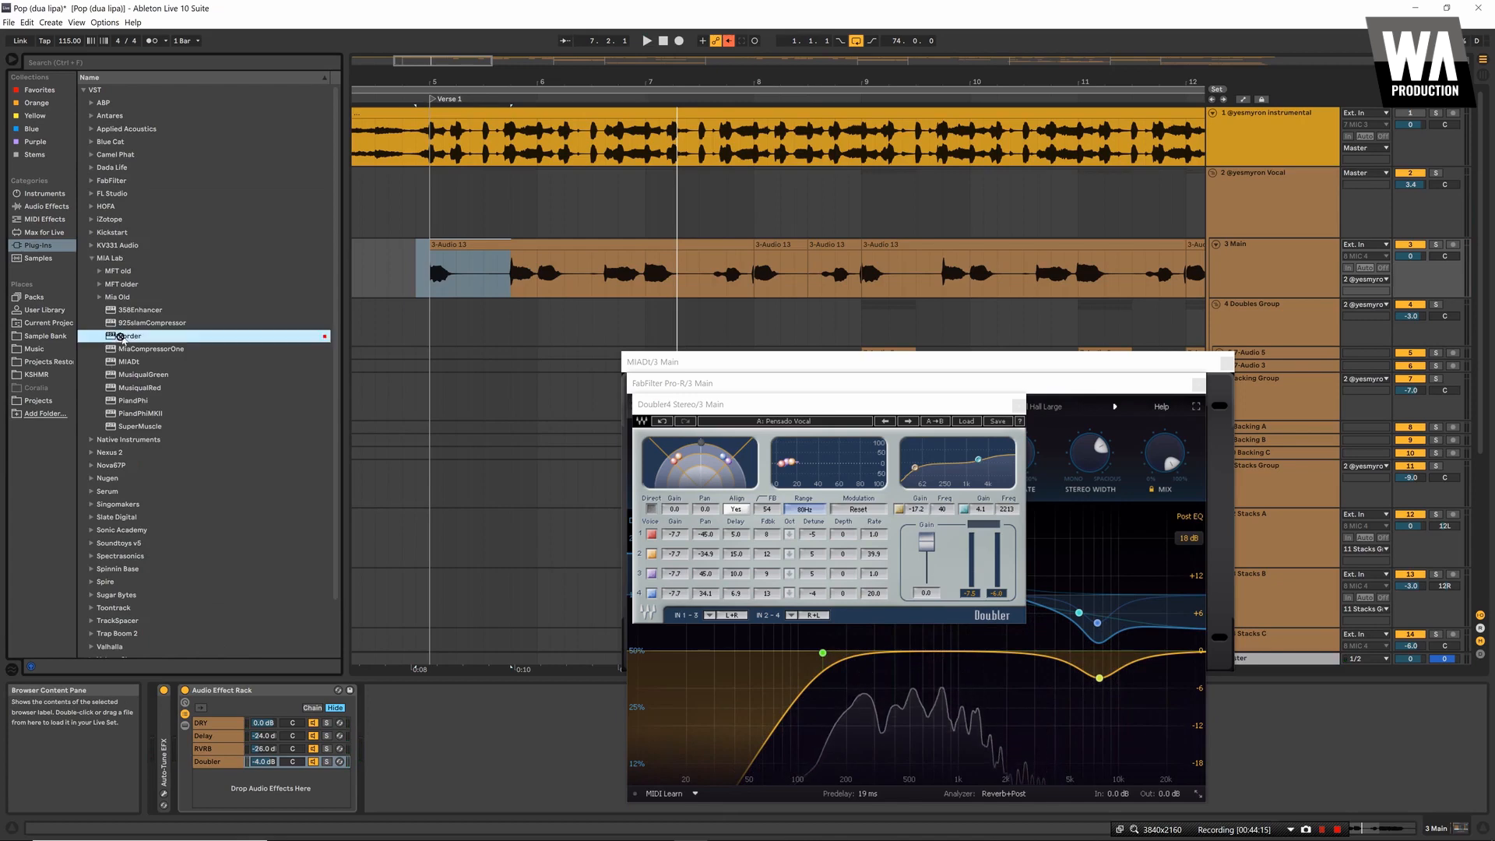
drag(214, 663, 214, 700)
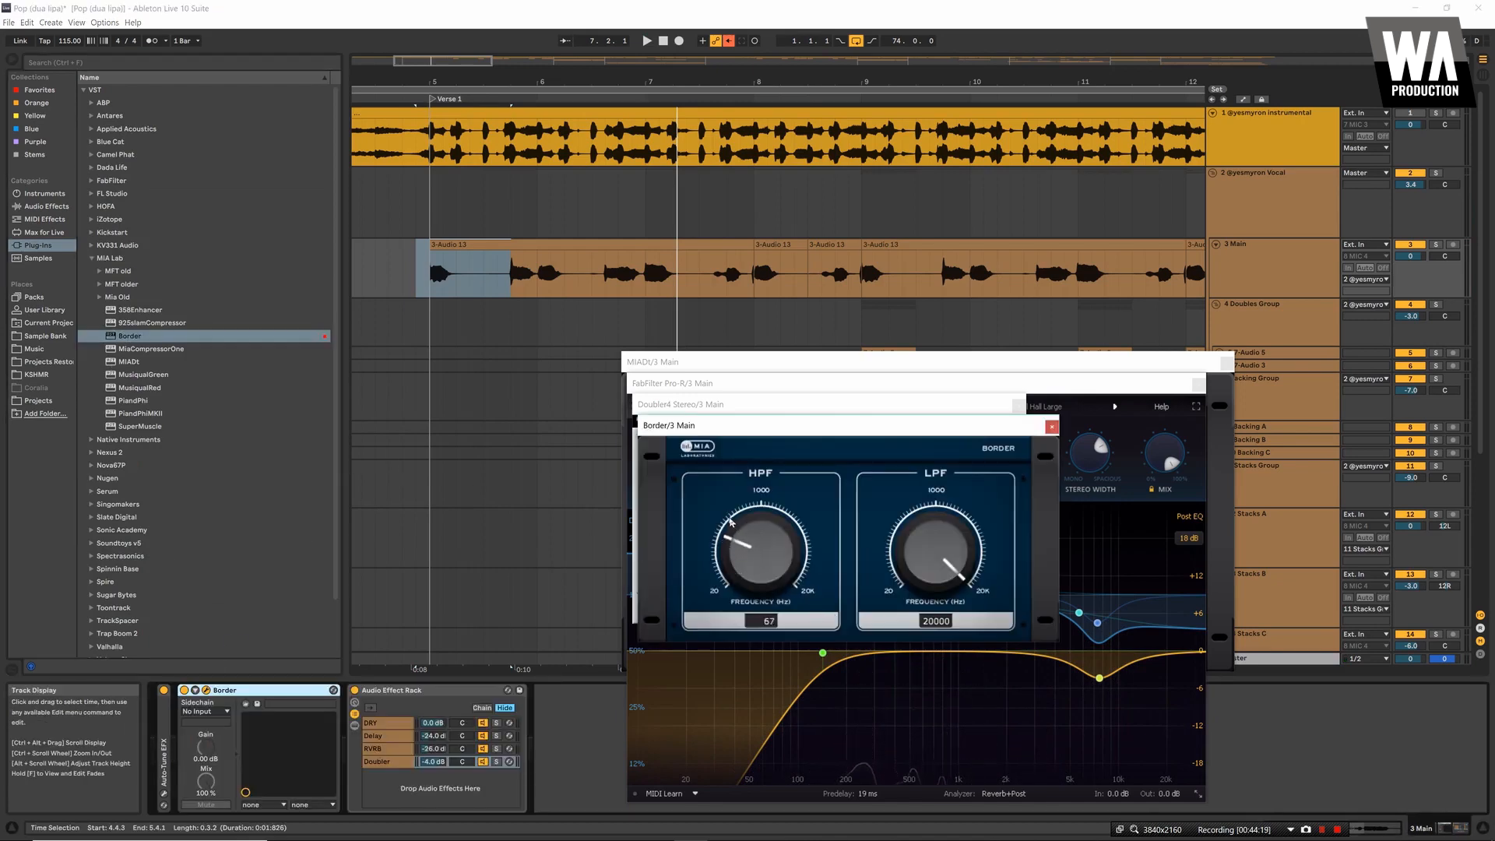
drag(721, 516, 720, 518)
key(space)
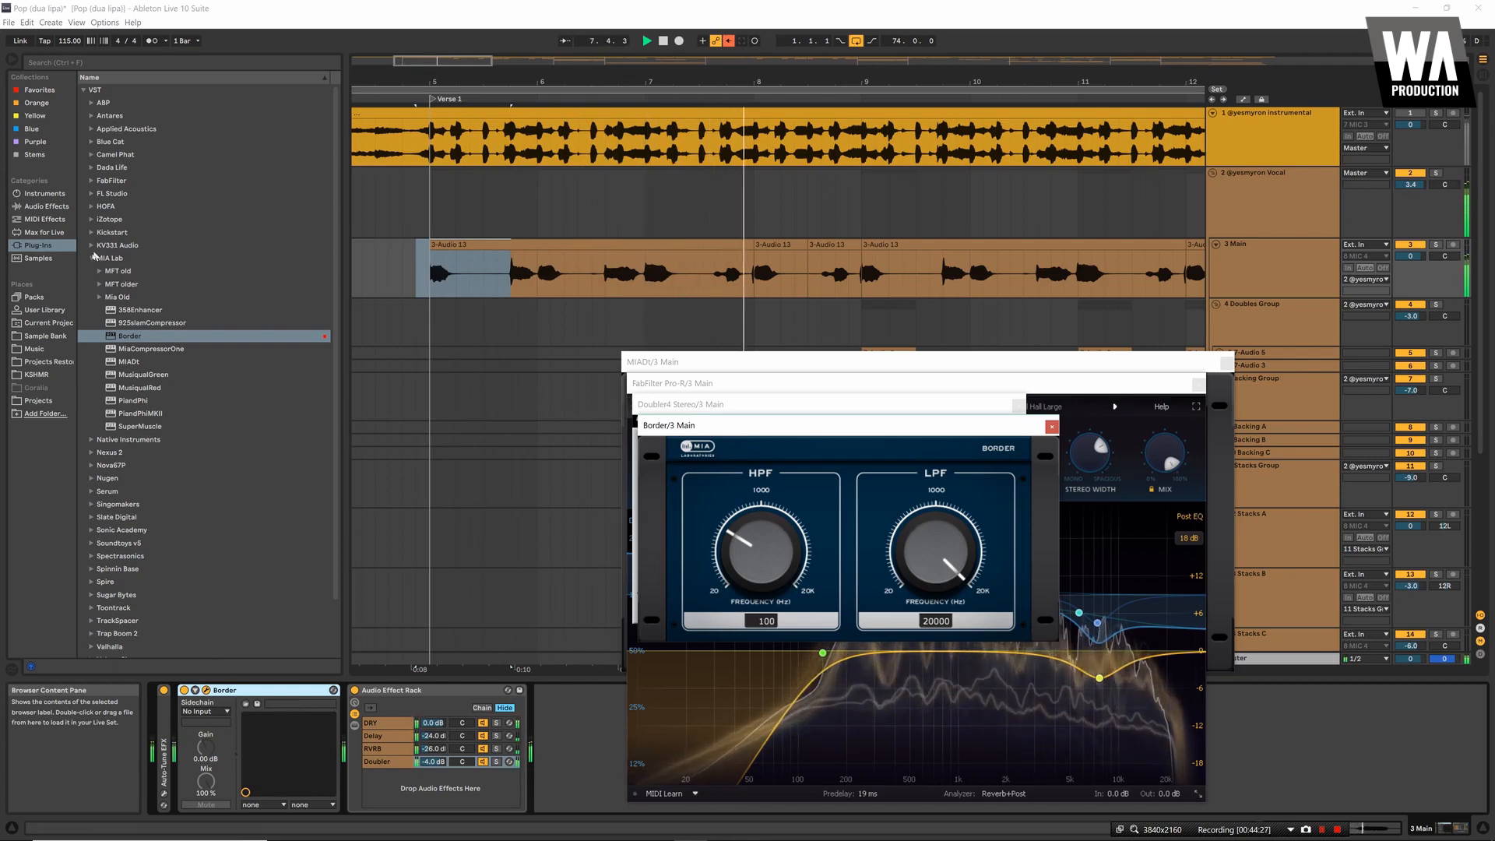
Collapse the MIA Lab folder and close the Pro-R, MIADt, Border and Doubler4 Stereo windows
click(102, 258)
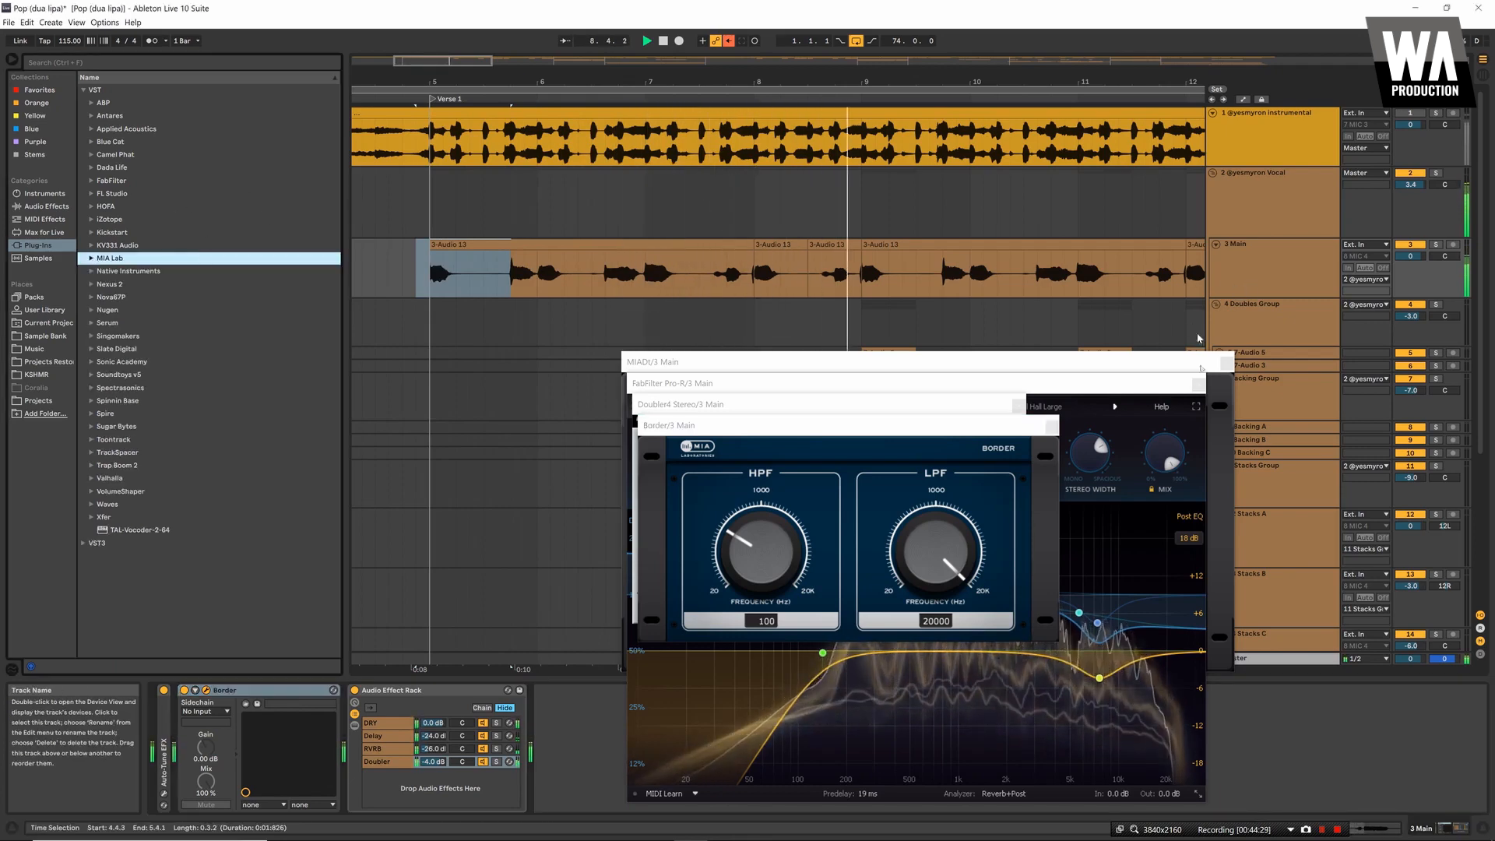
click(1199, 384)
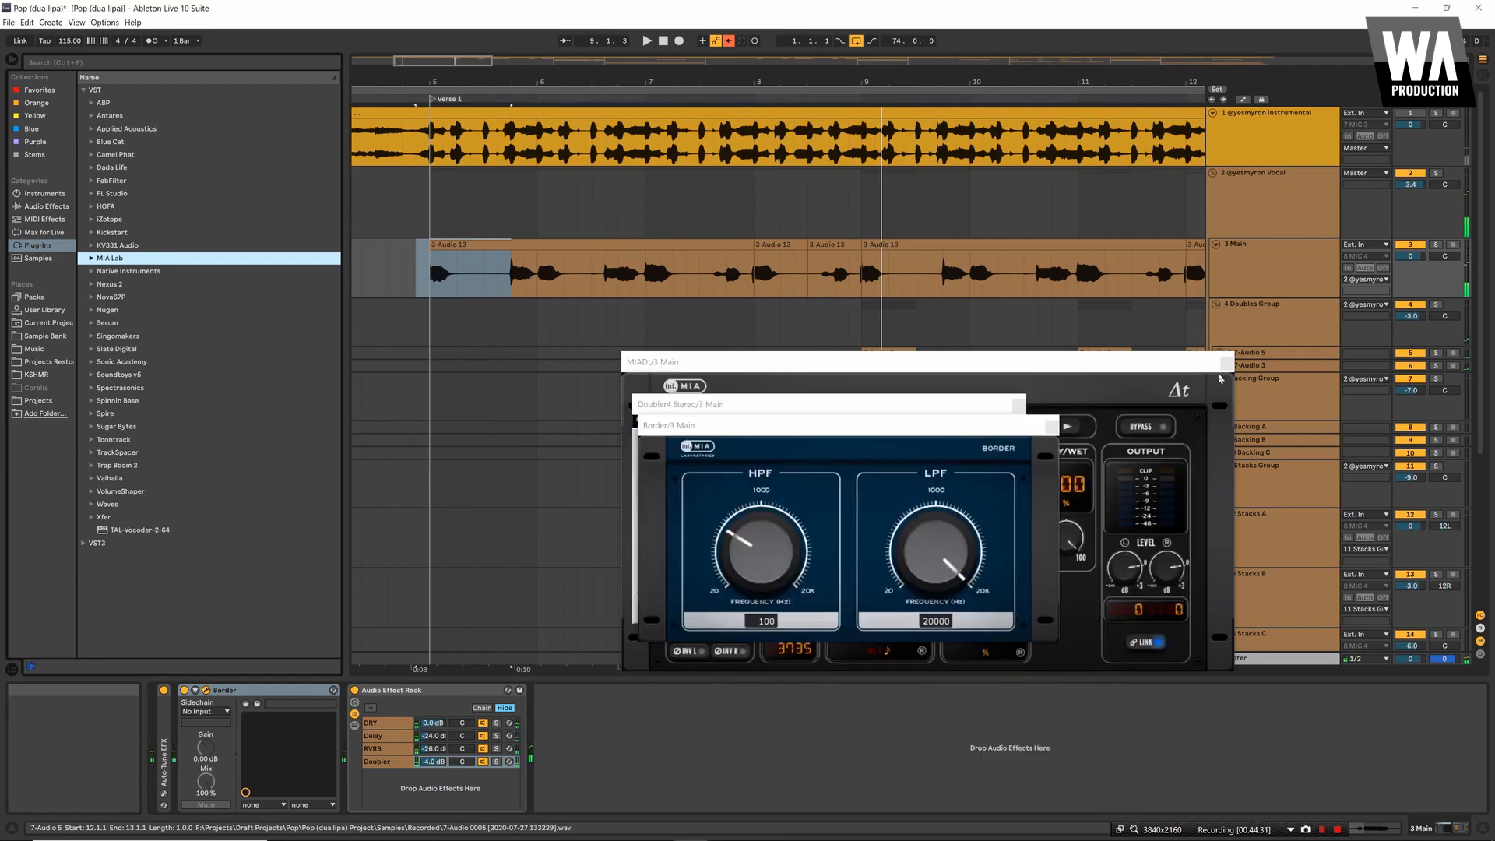
click(1225, 363)
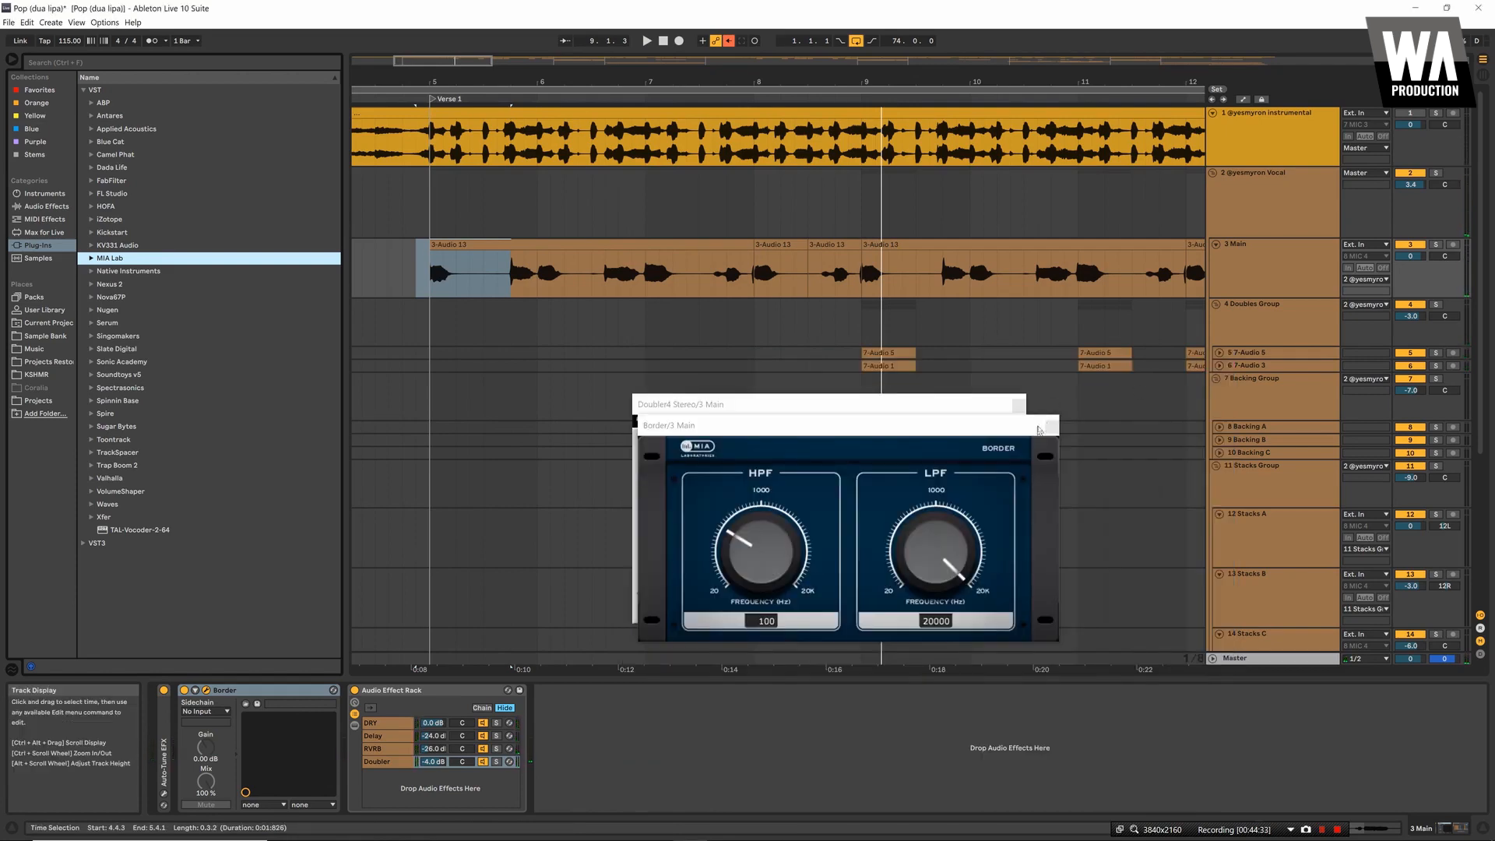
click(1050, 425)
click(1017, 405)
Play the song from the Doubles Group clips at bars 9 and 11 to hear the doubles with the Main vocal
click(866, 335)
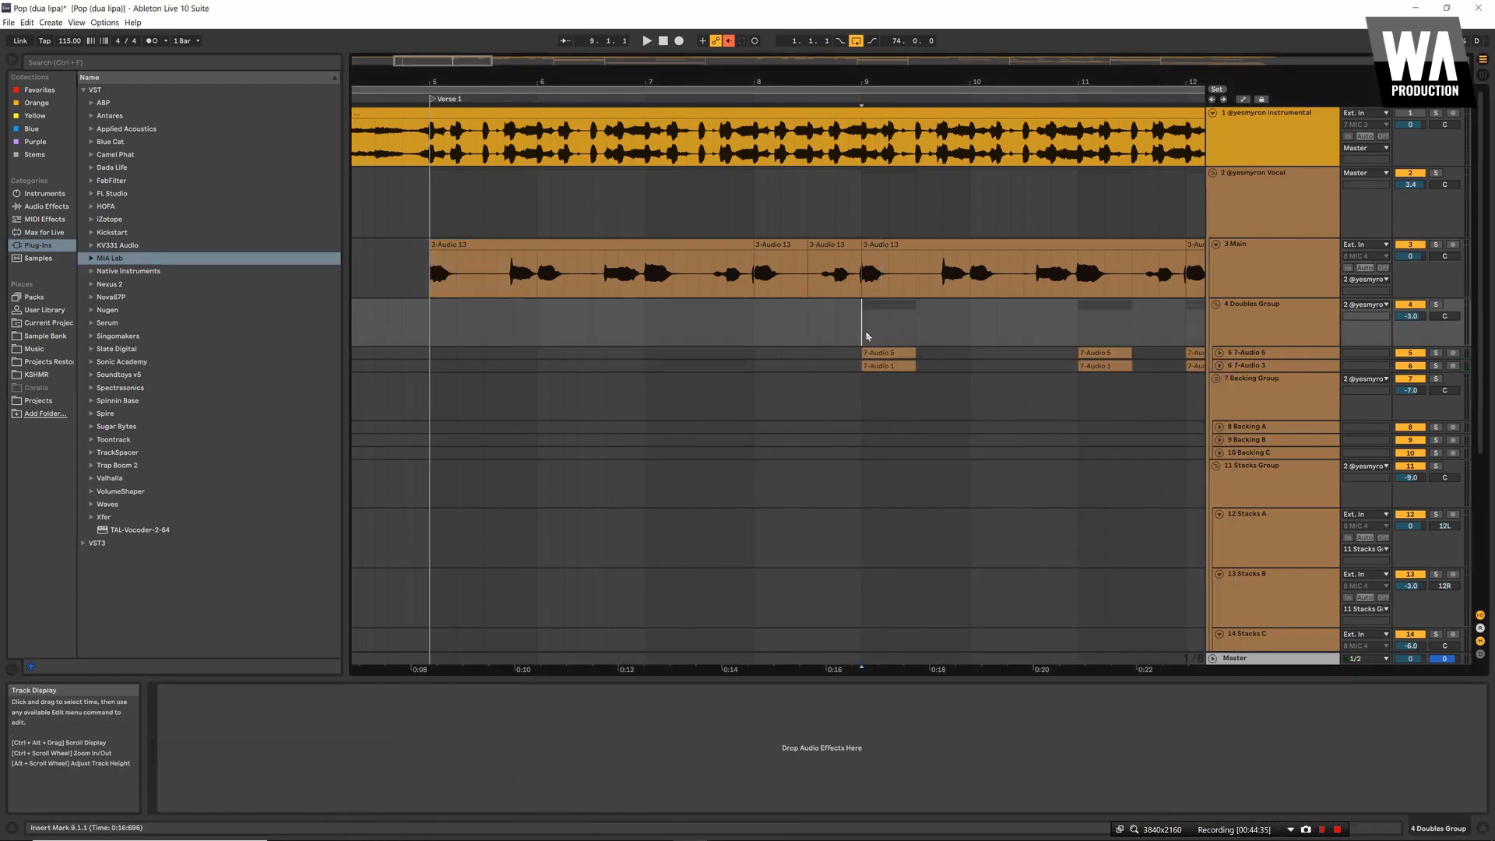
click(1250, 323)
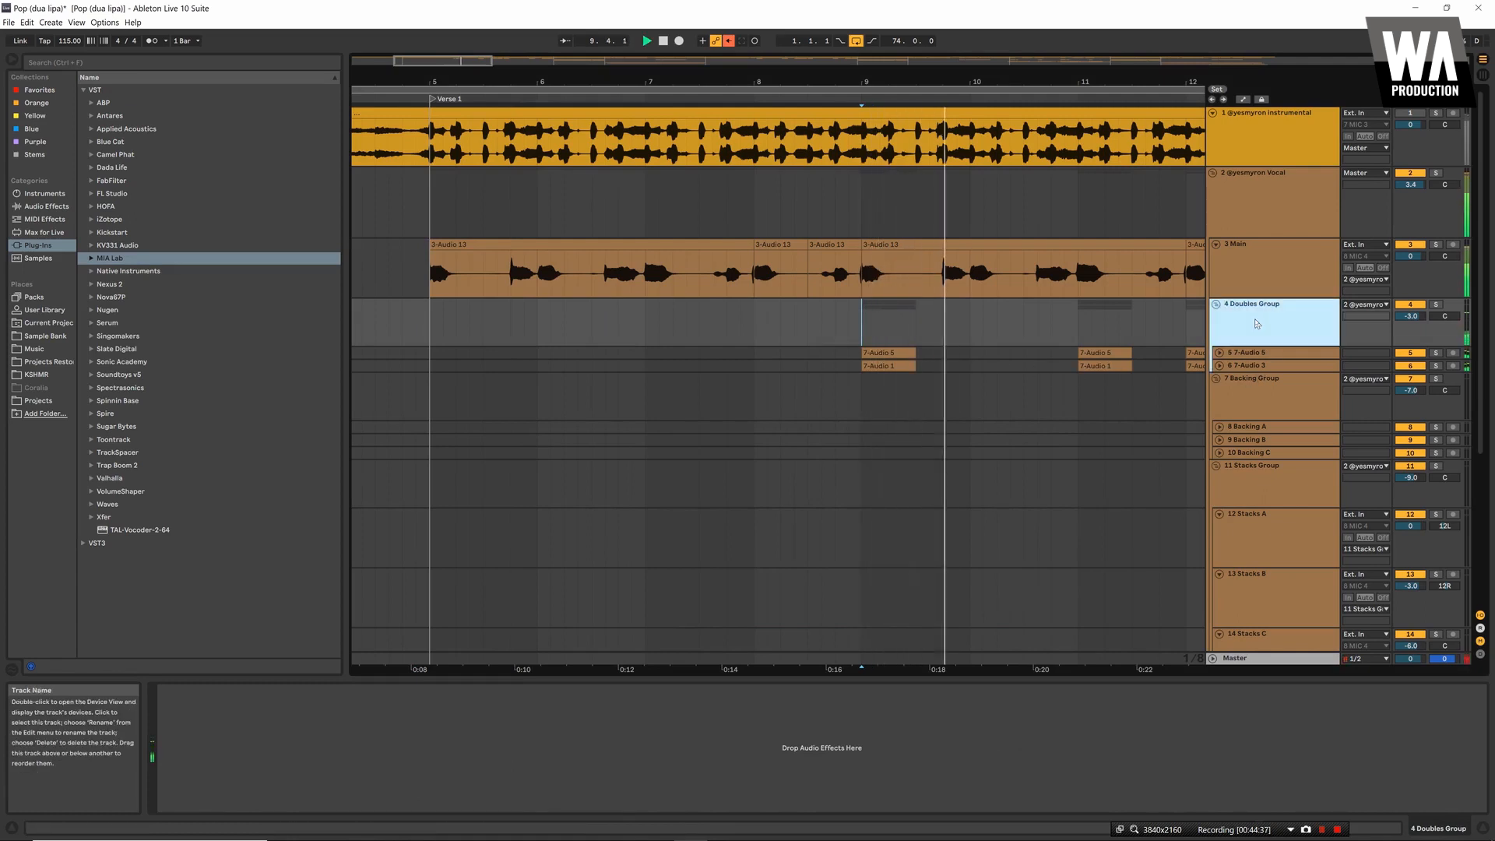
click(1077, 334)
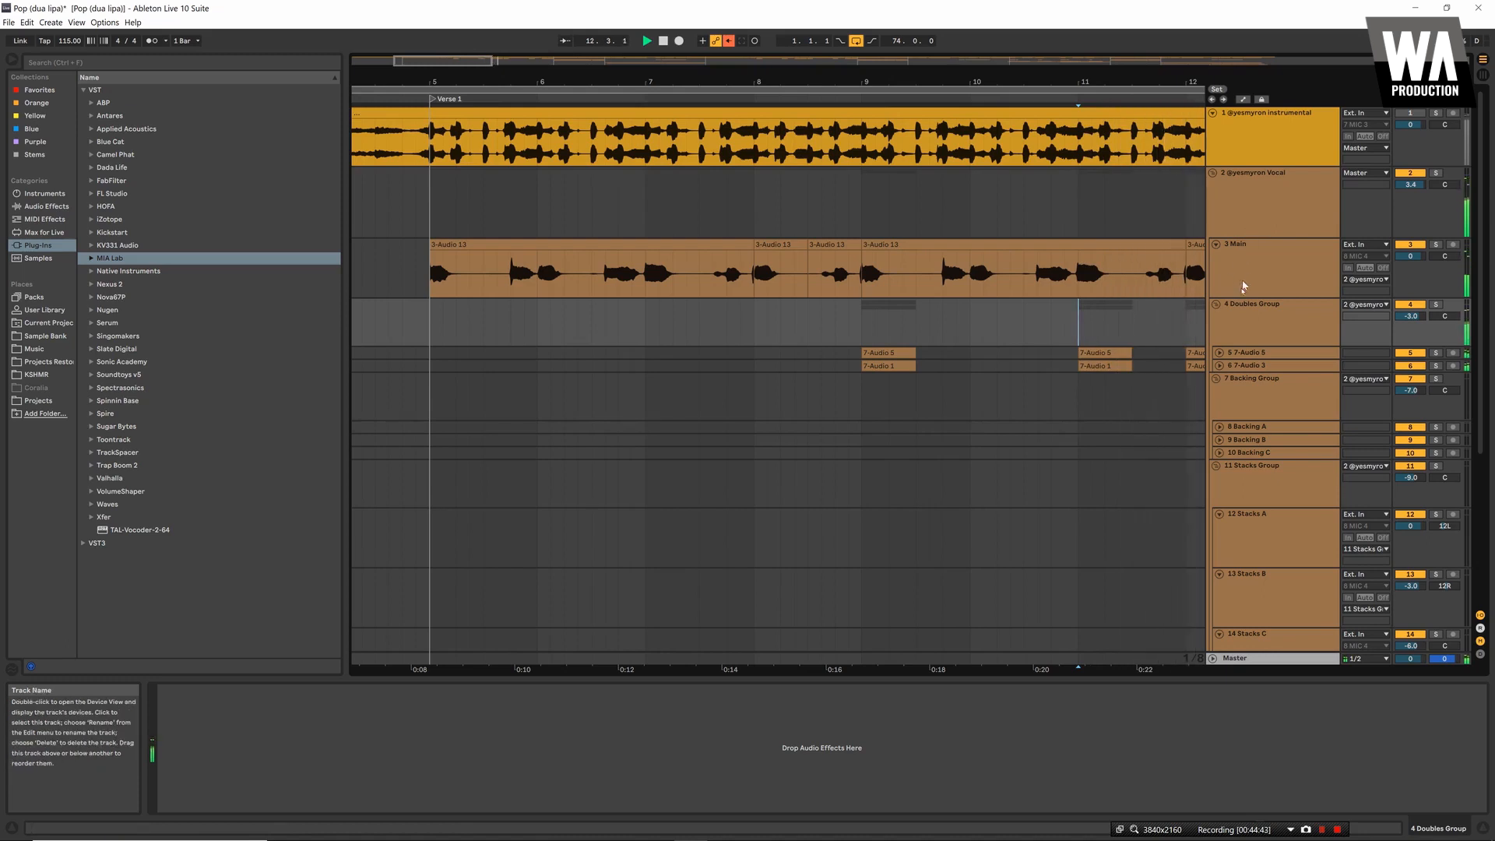
click(1228, 309)
key(space)
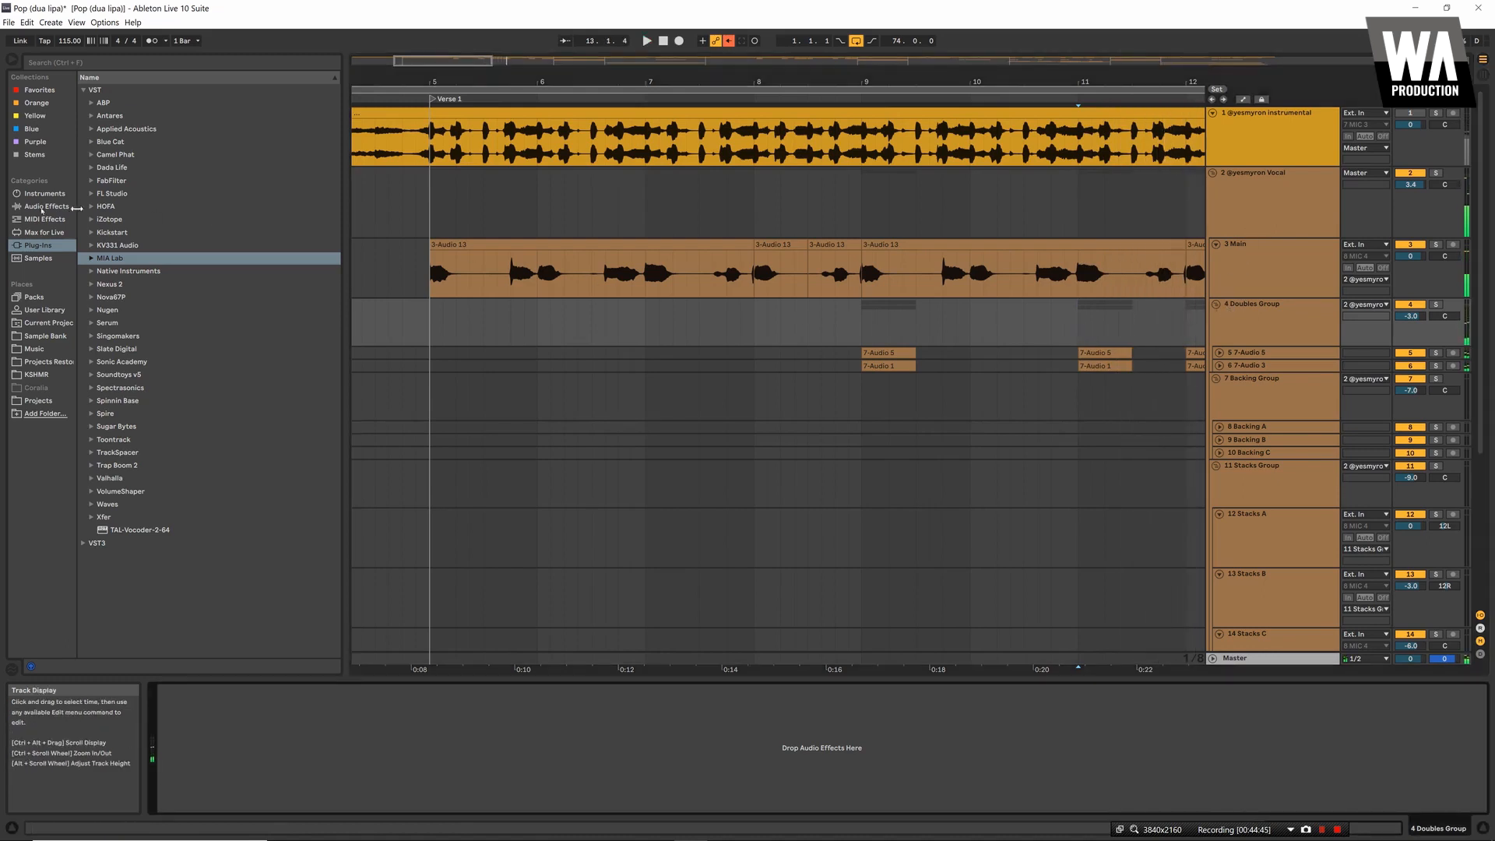
Insert MIA Lab's Border on the Doubles Group with its HPF at 225 Hz, and set the group's volume to -7 dB
click(91, 259)
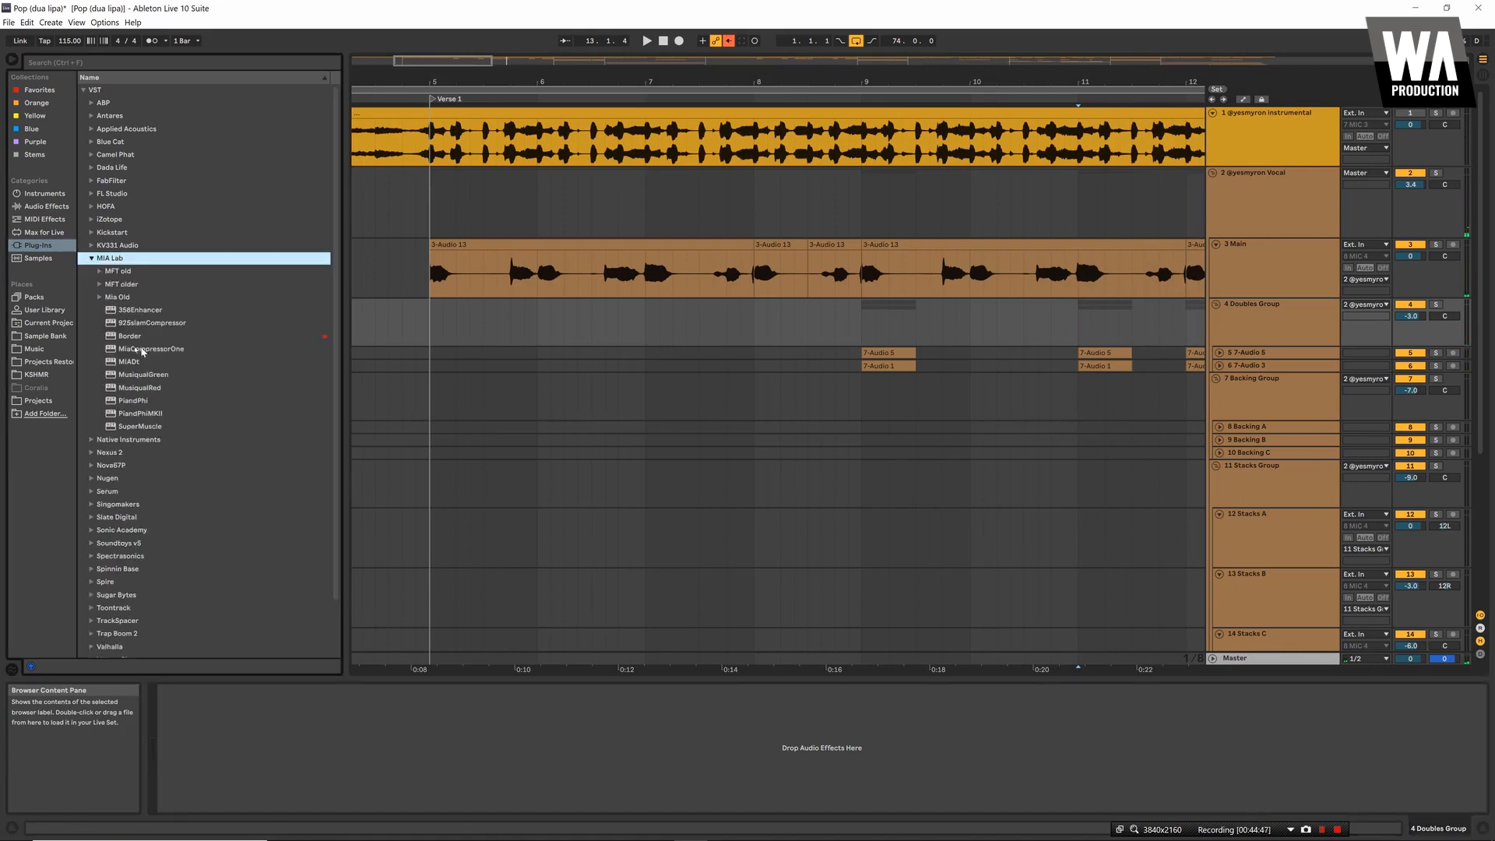
drag(127, 337, 919, 318)
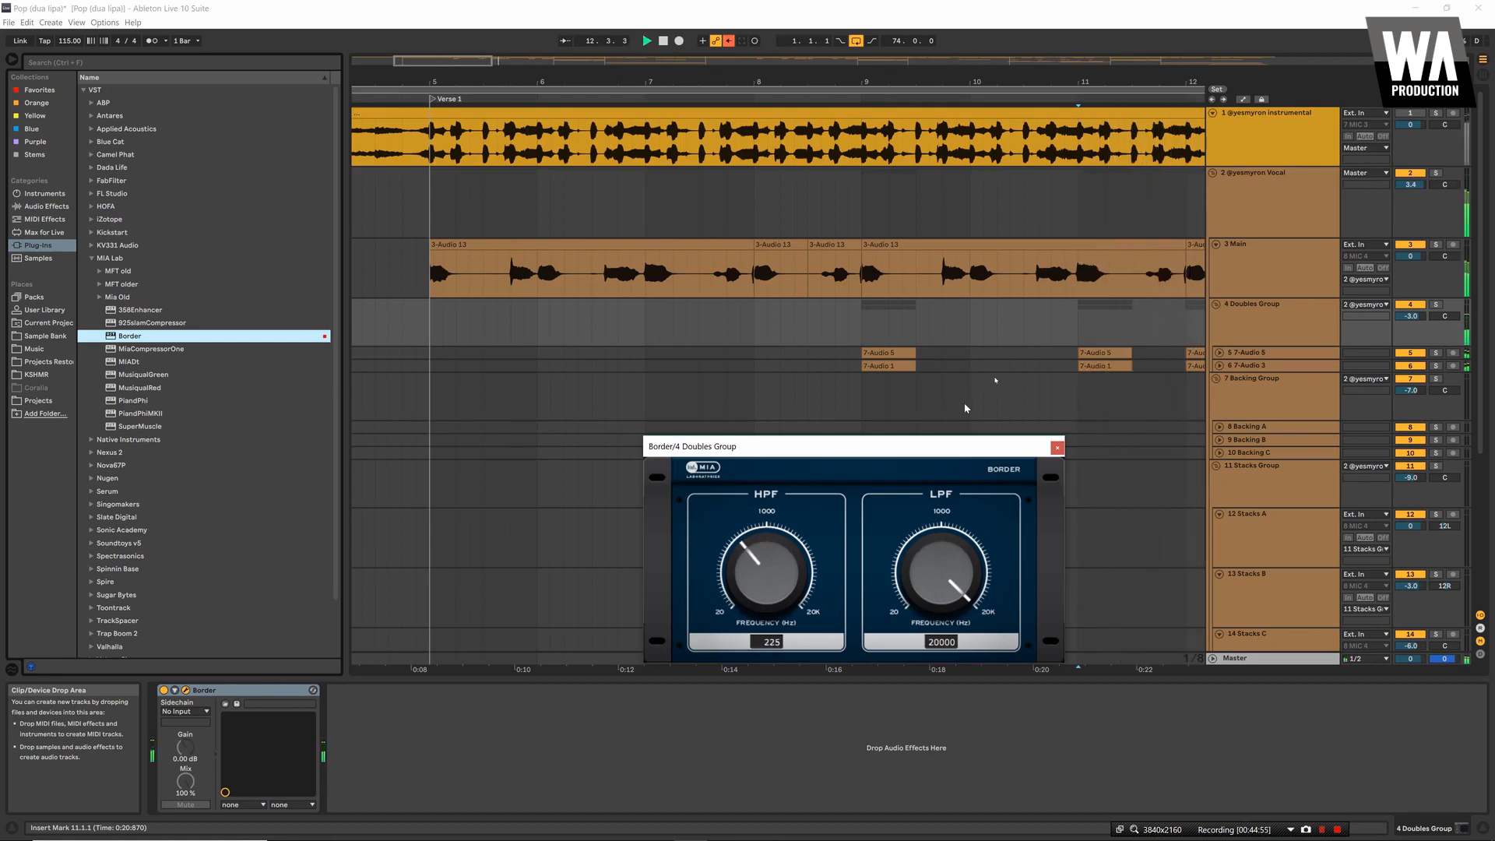
click(864, 333)
key(space)
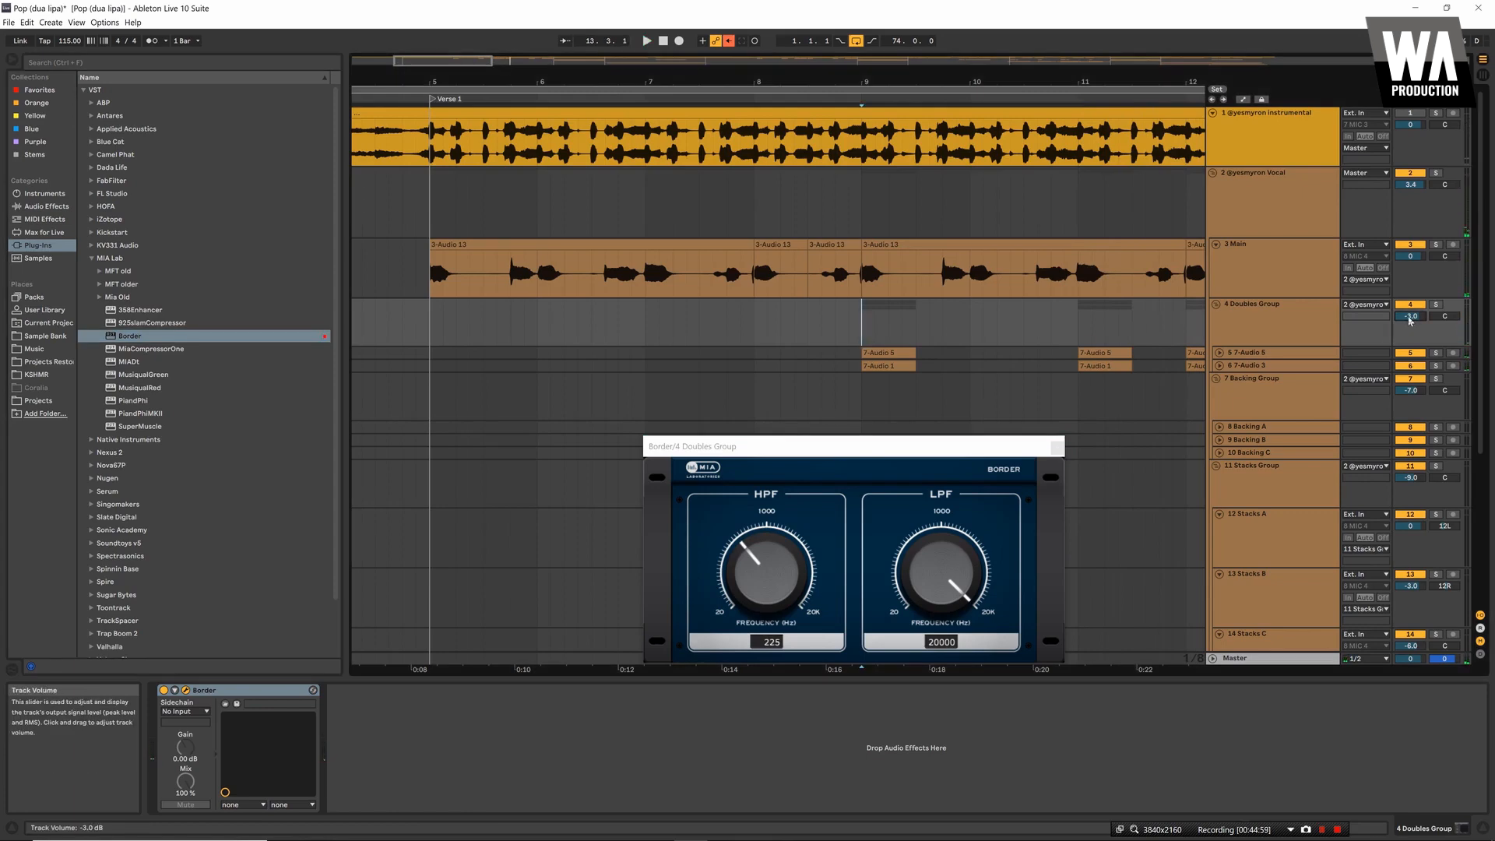
key(space)
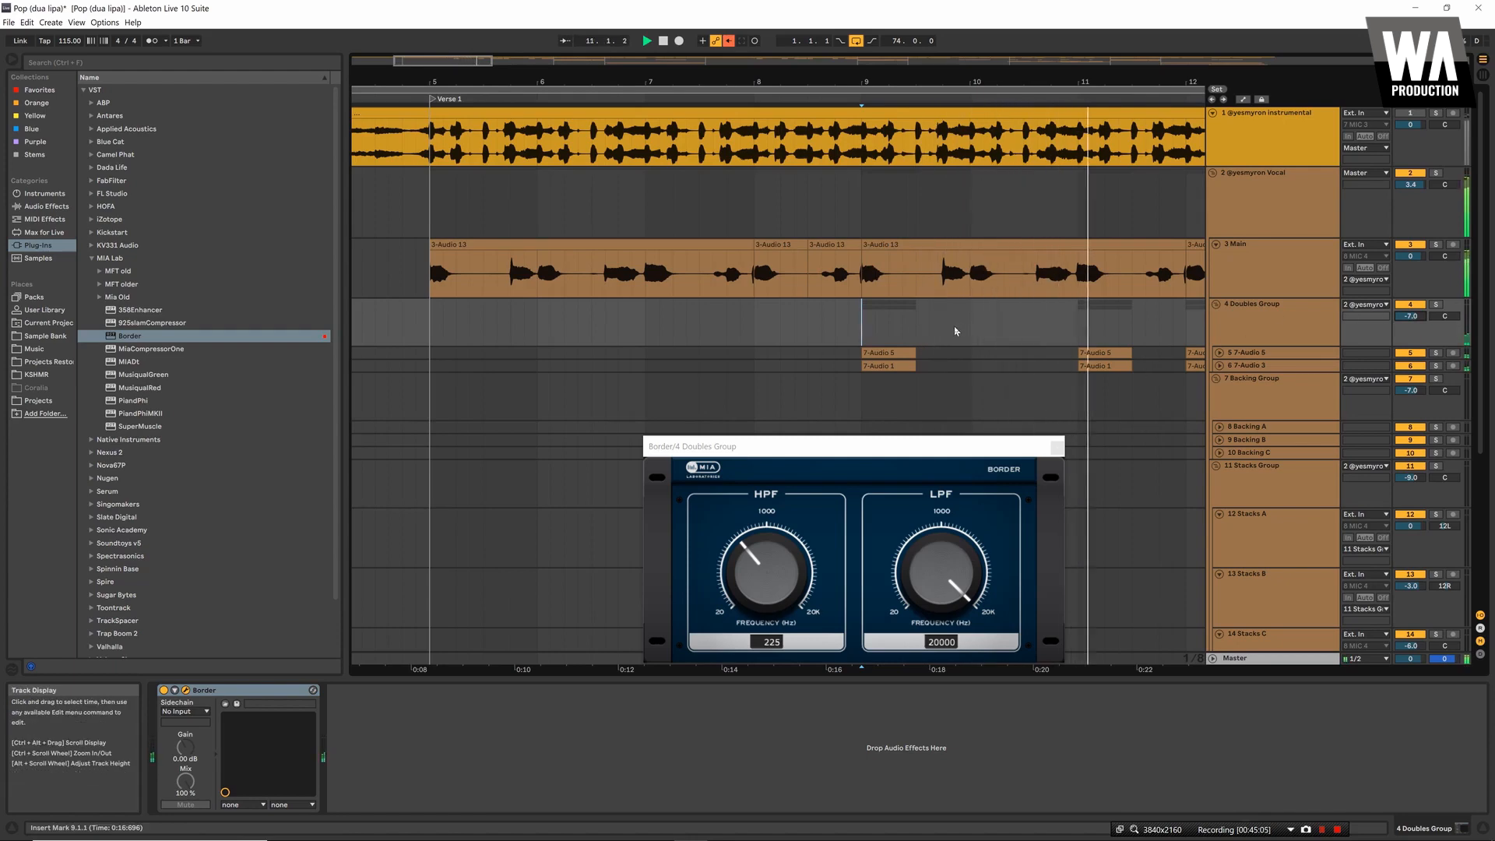
key(space)
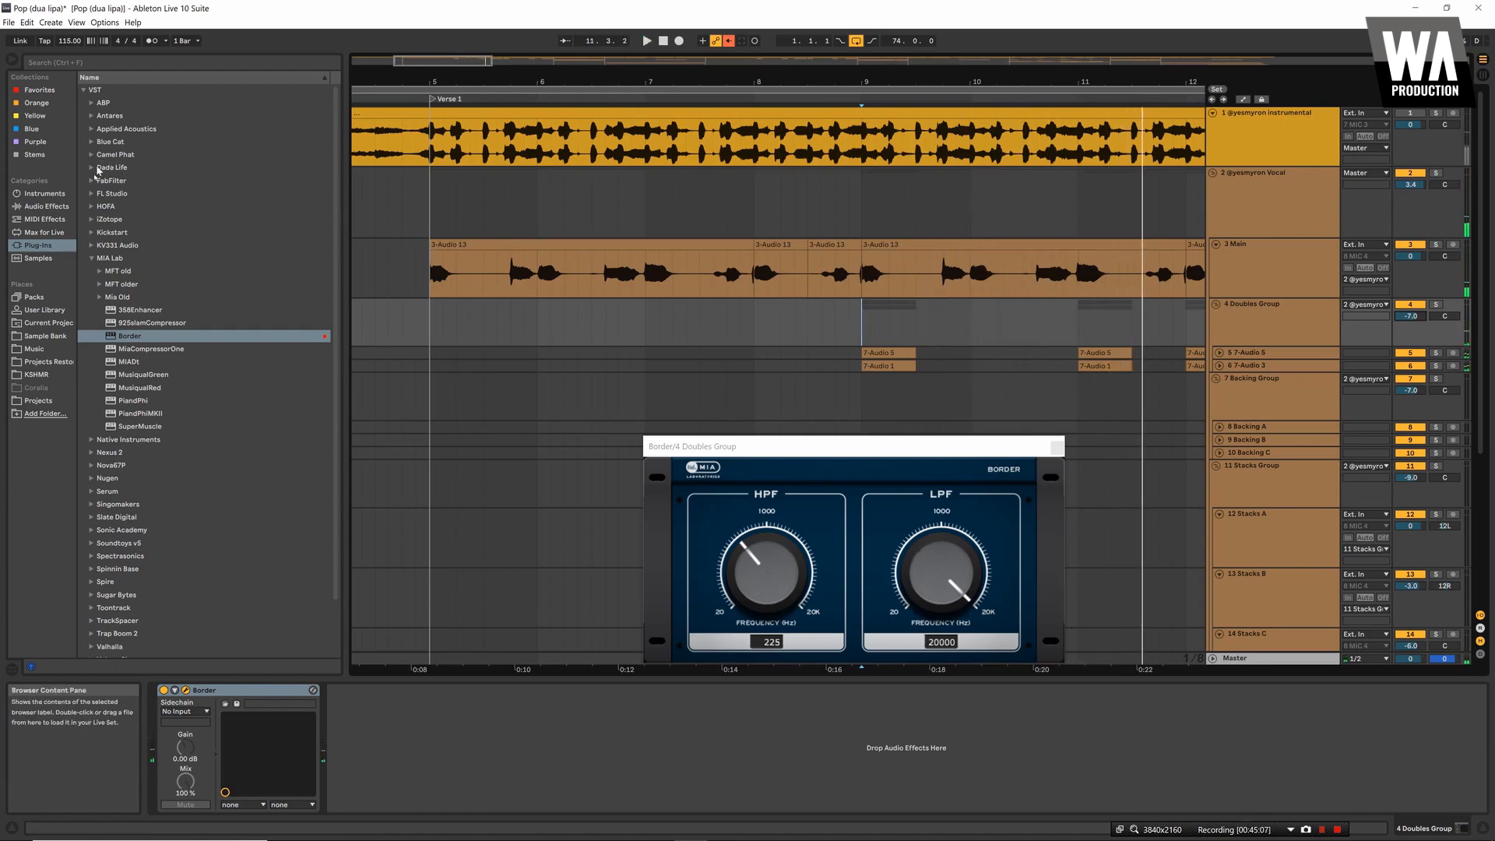
Add Dada Life's Endless Smile 64 after Border on the Doubles Group, set its Intensity to 36%, and close both plug-in windows
click(92, 168)
drag(134, 196, 190, 282)
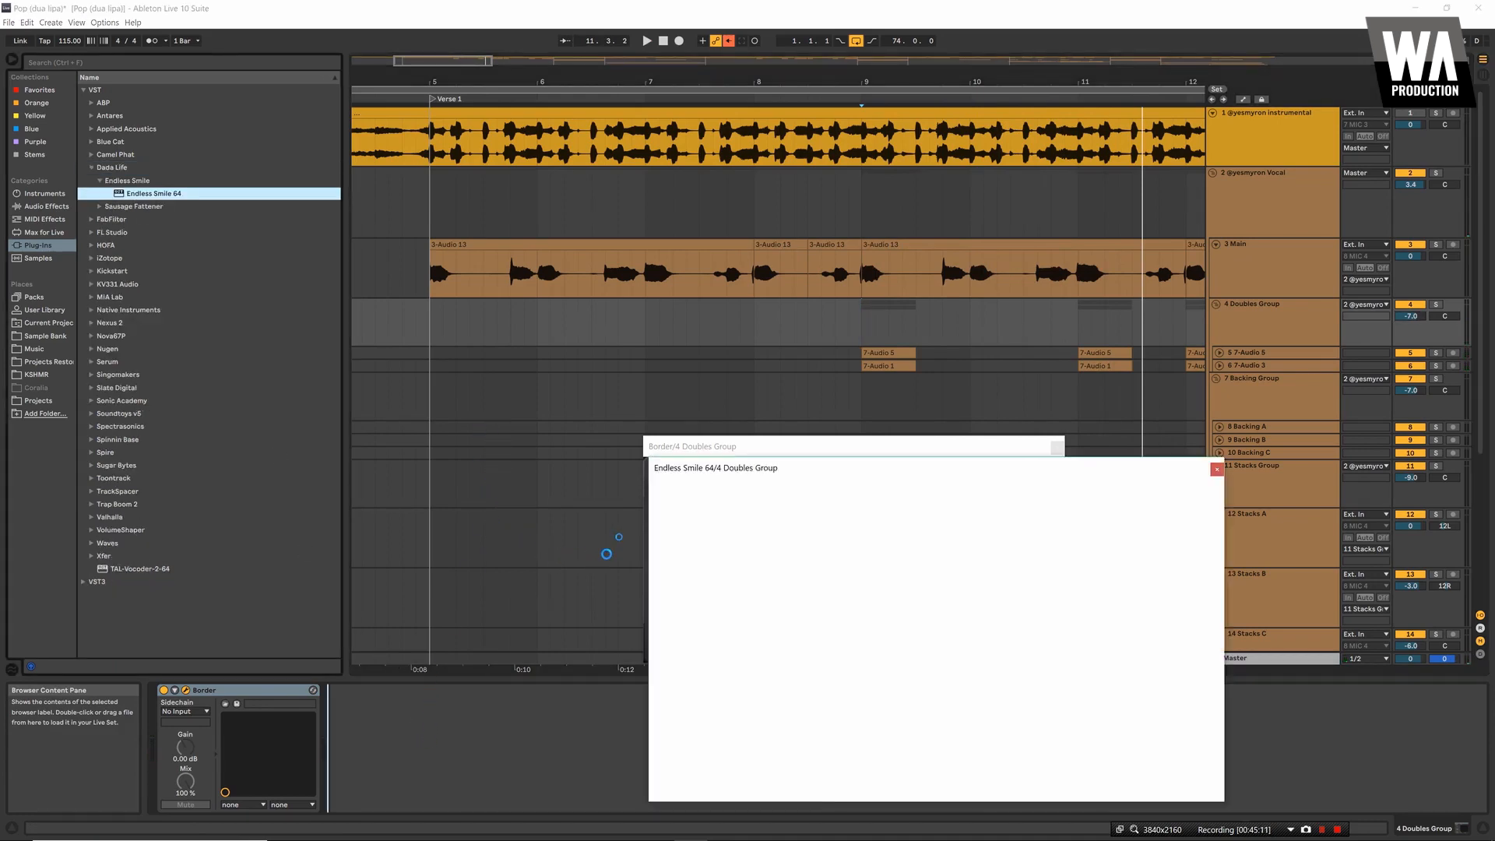
drag(880, 606, 896, 559)
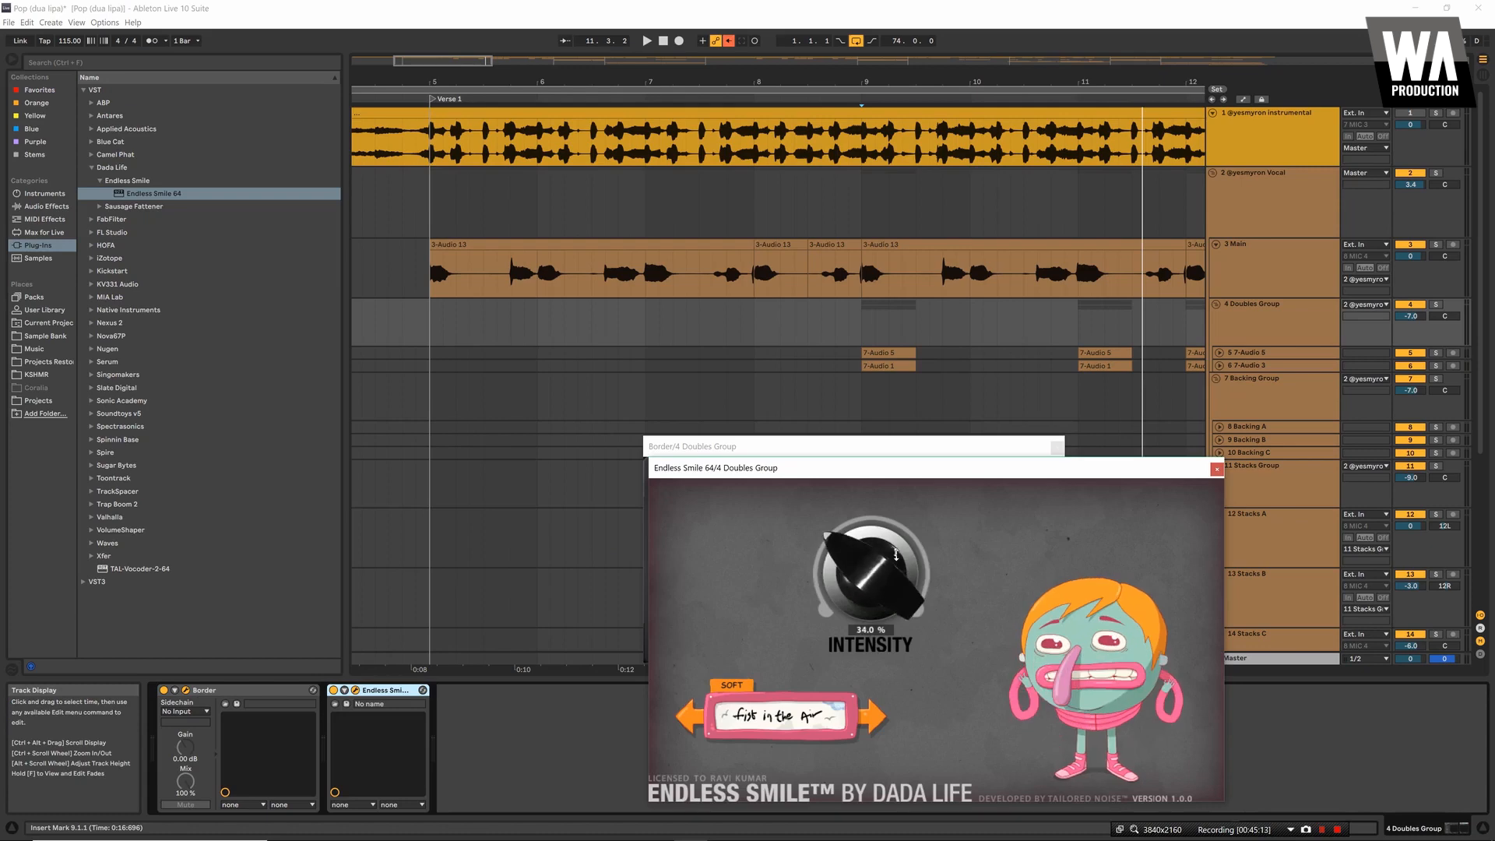
key(space)
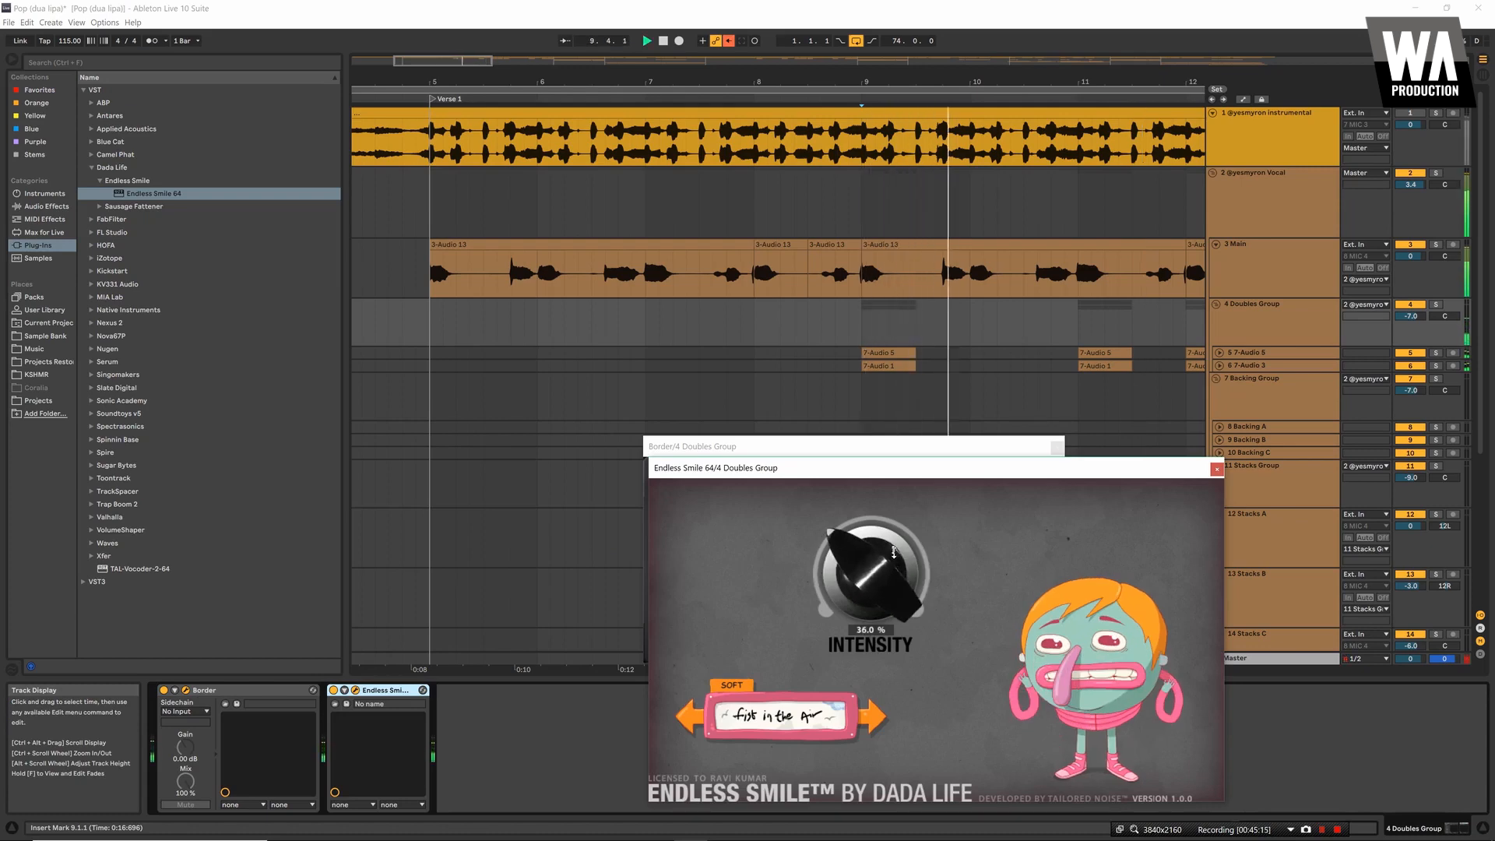
drag(895, 559, 893, 552)
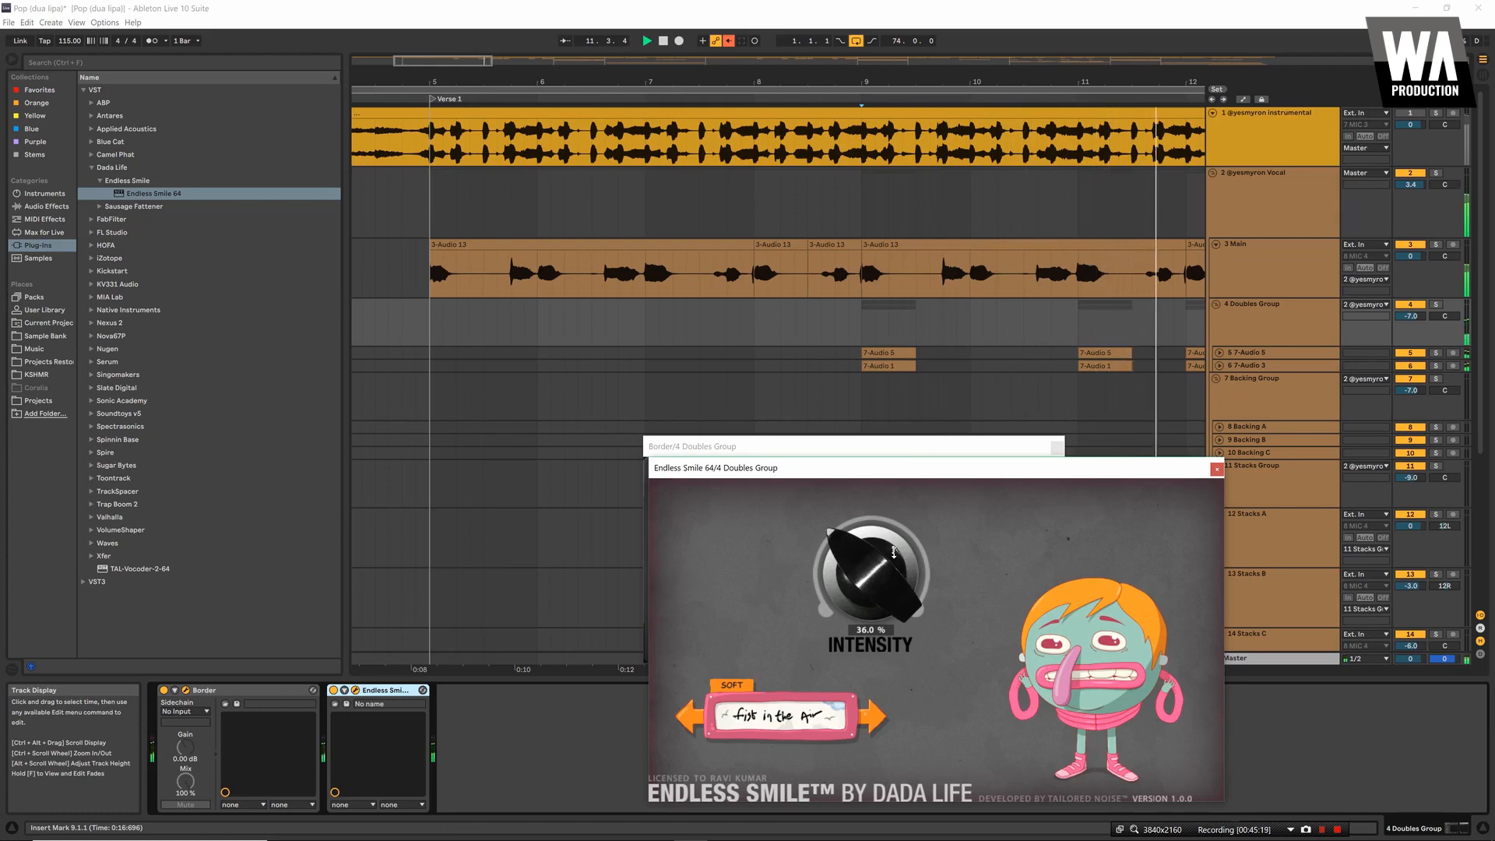
click(1217, 470)
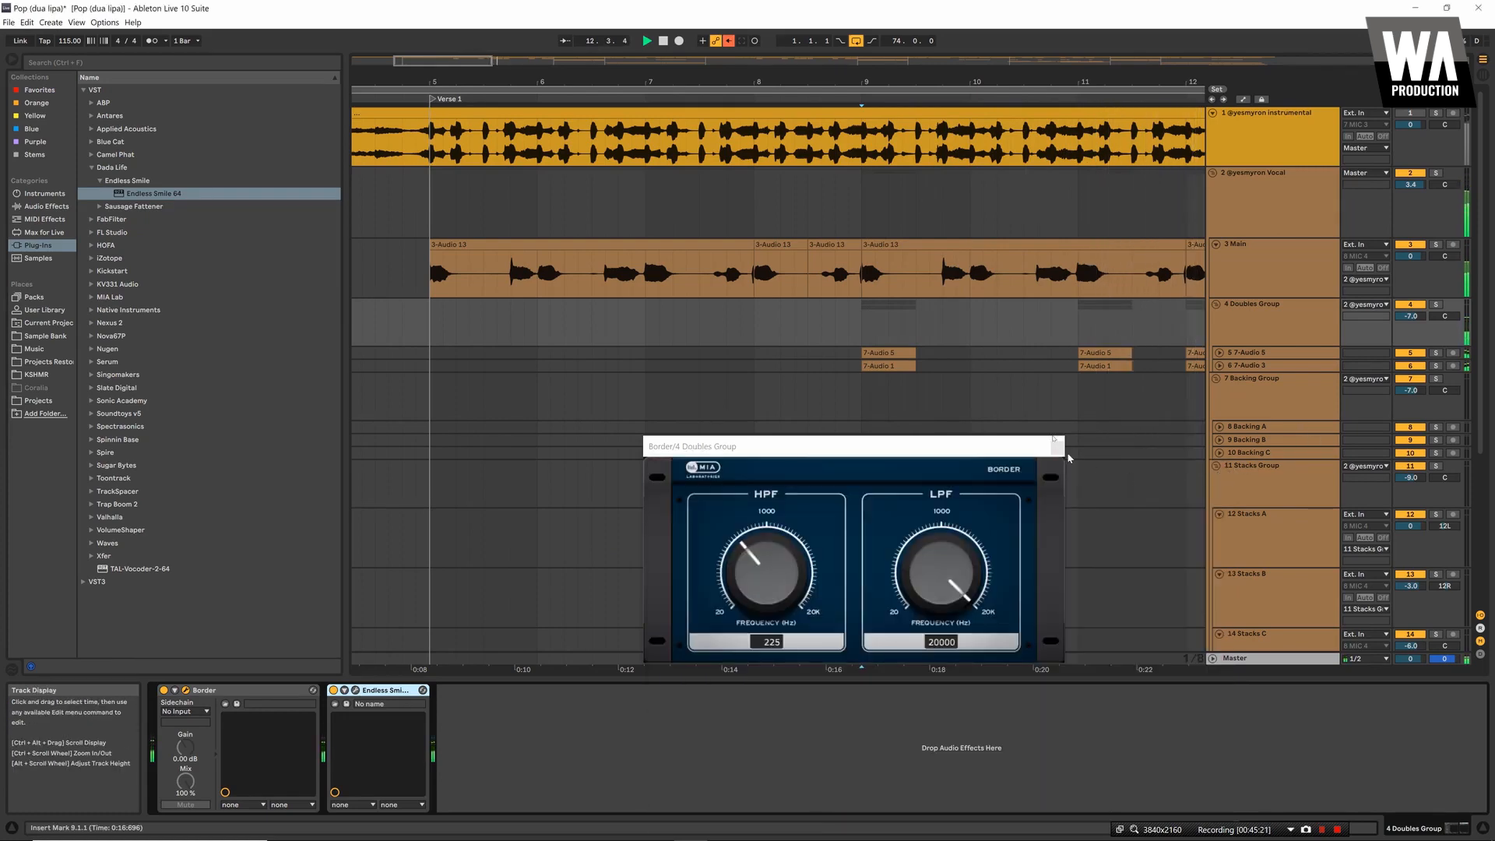
click(1058, 448)
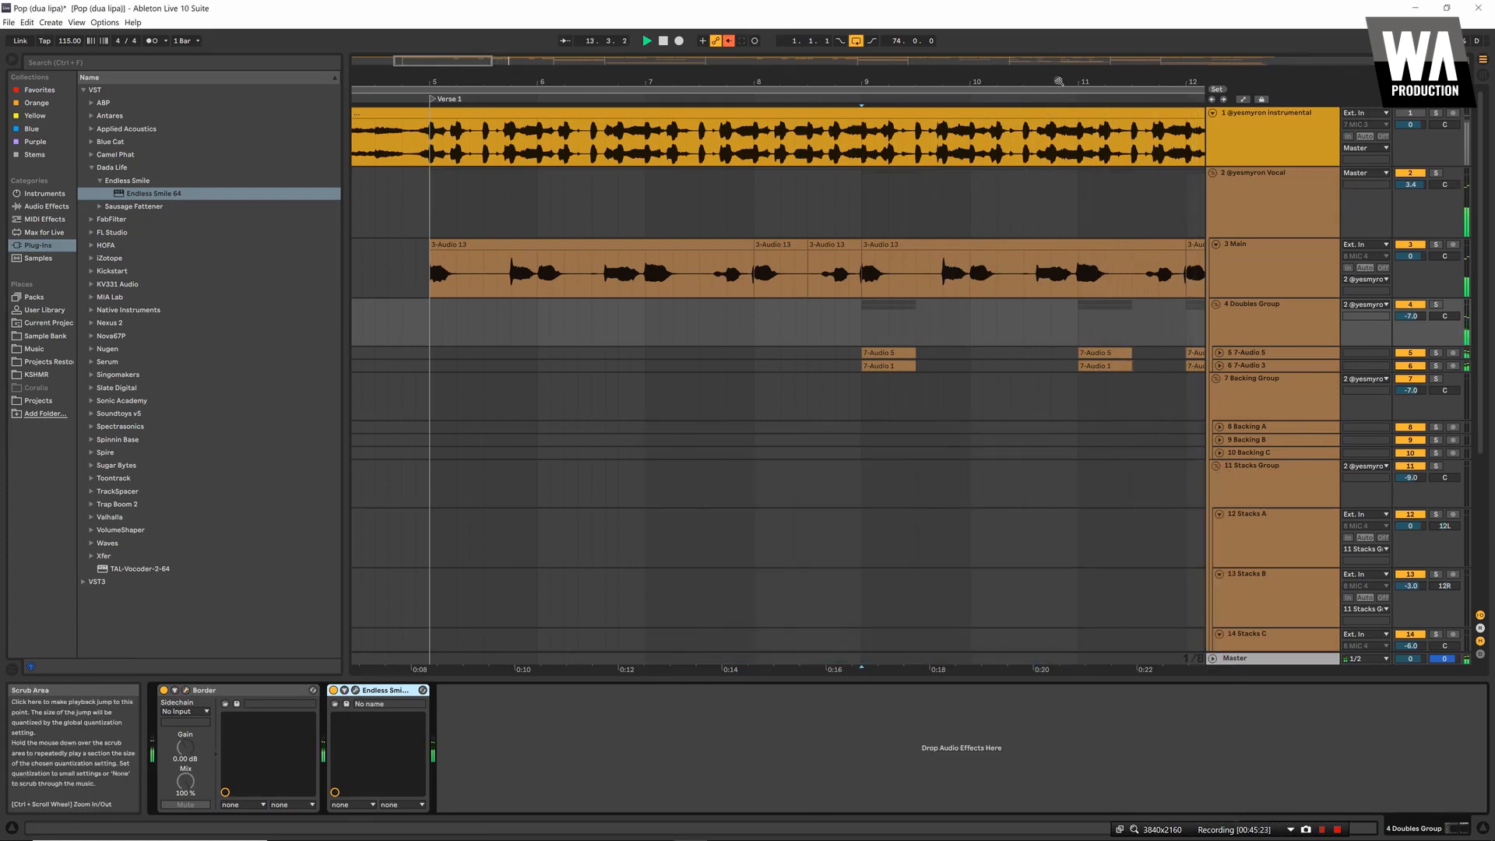
Set the Backing Group's volume to -9 dB and play the pre-chorus from bar 17
drag(1058, 81, 1055, 31)
drag(510, 55, 388, 79)
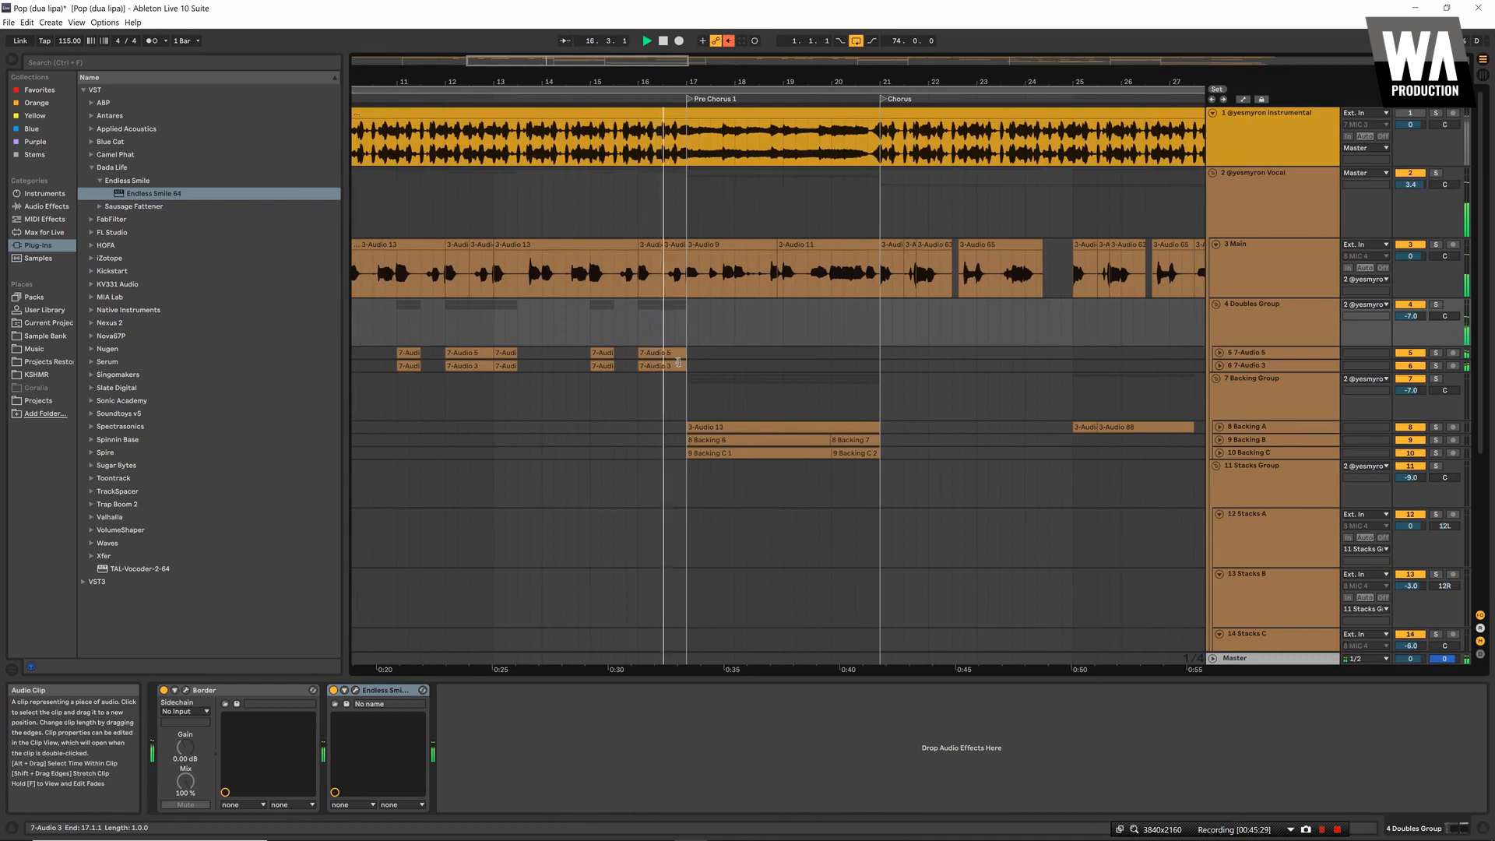
click(1245, 323)
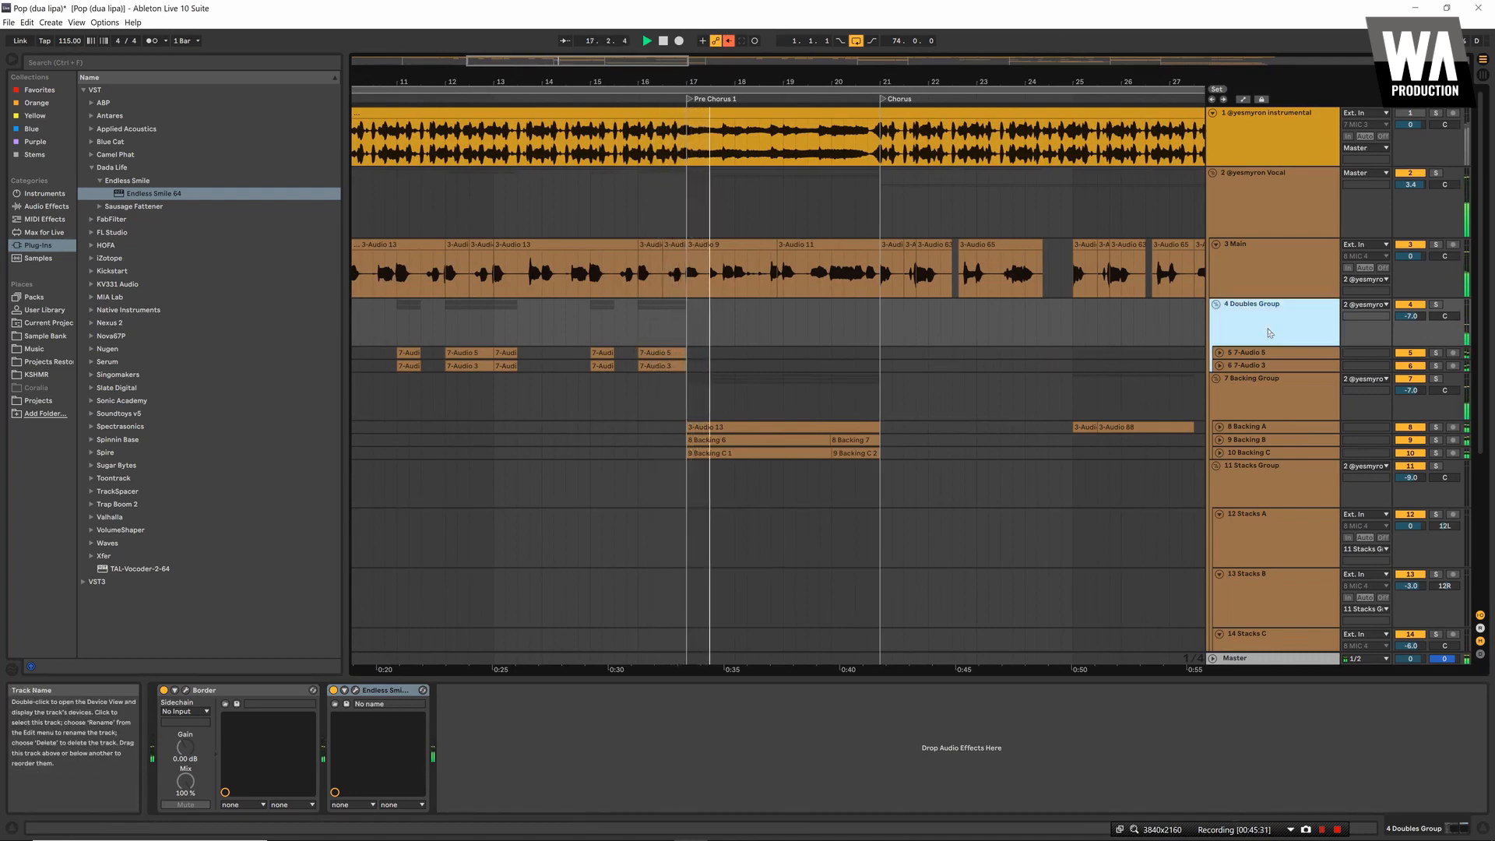
click(1228, 410)
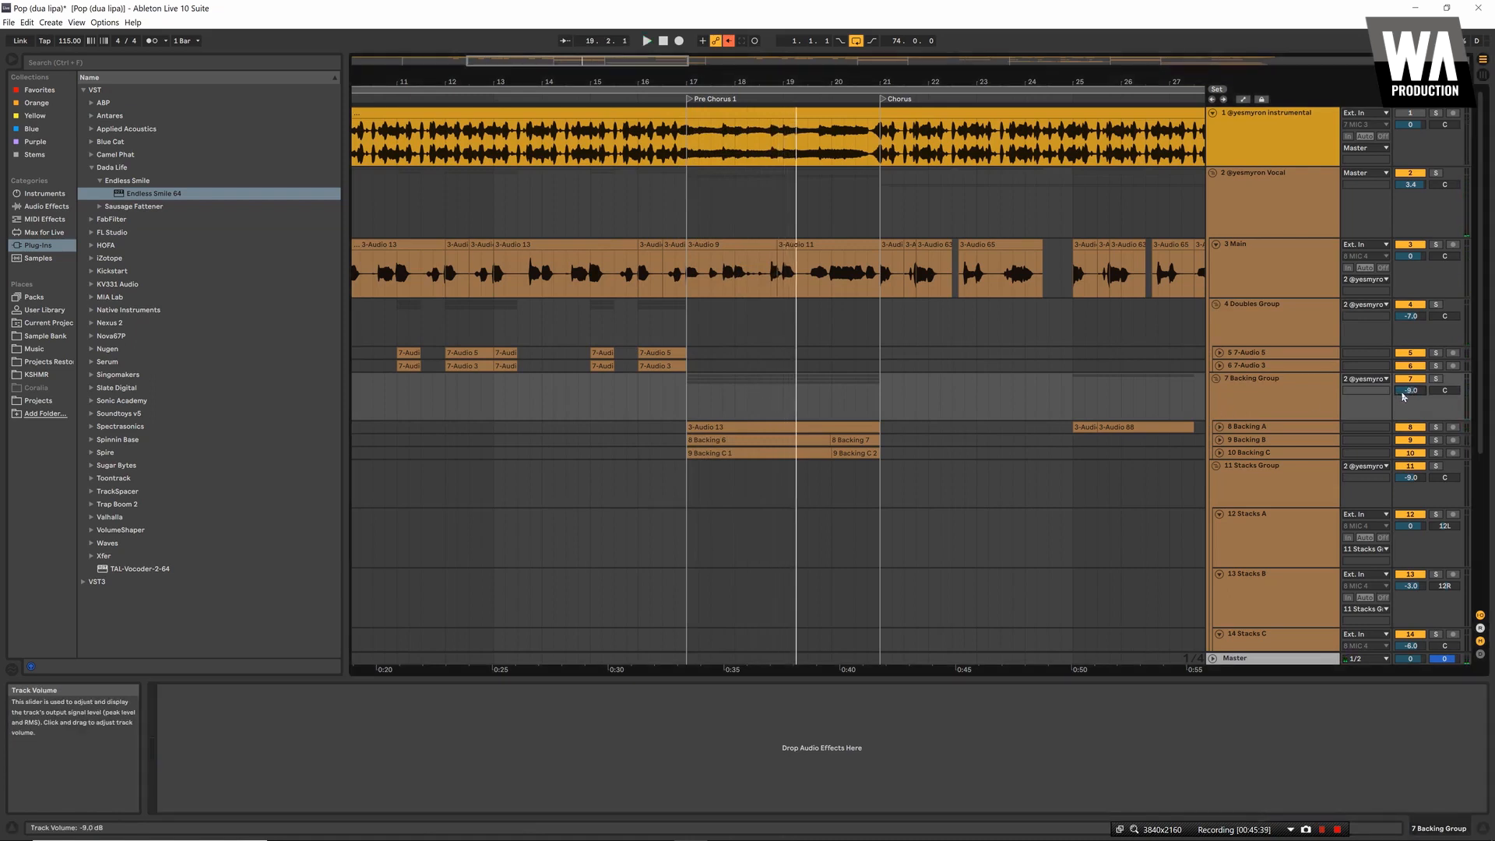
click(686, 418)
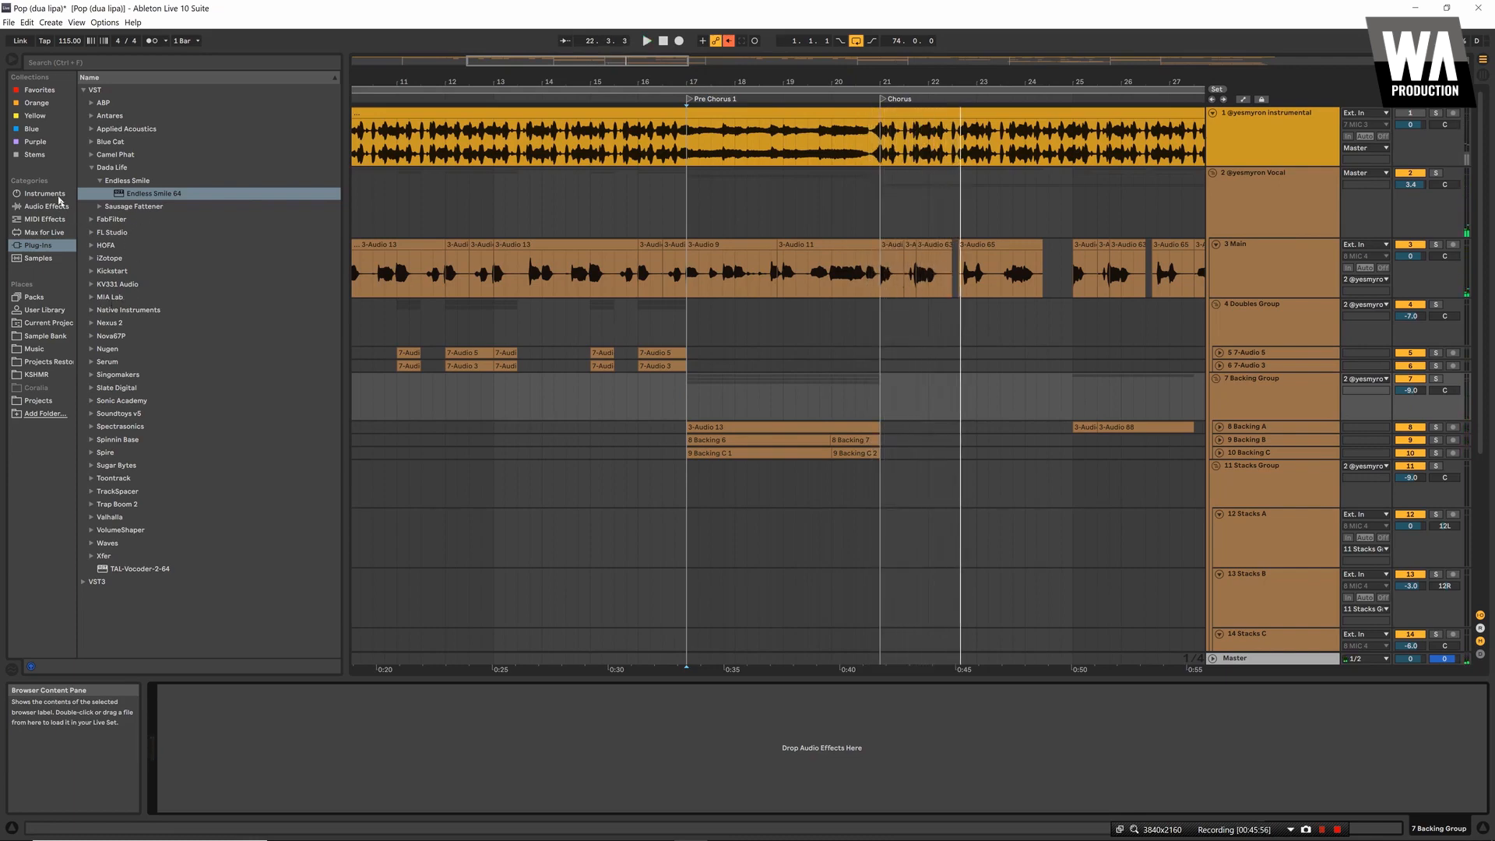
Add the Chorus effect to the Backing Group, solo the group, and set the Chorus Dry/Wet to 30% during playback
click(45, 206)
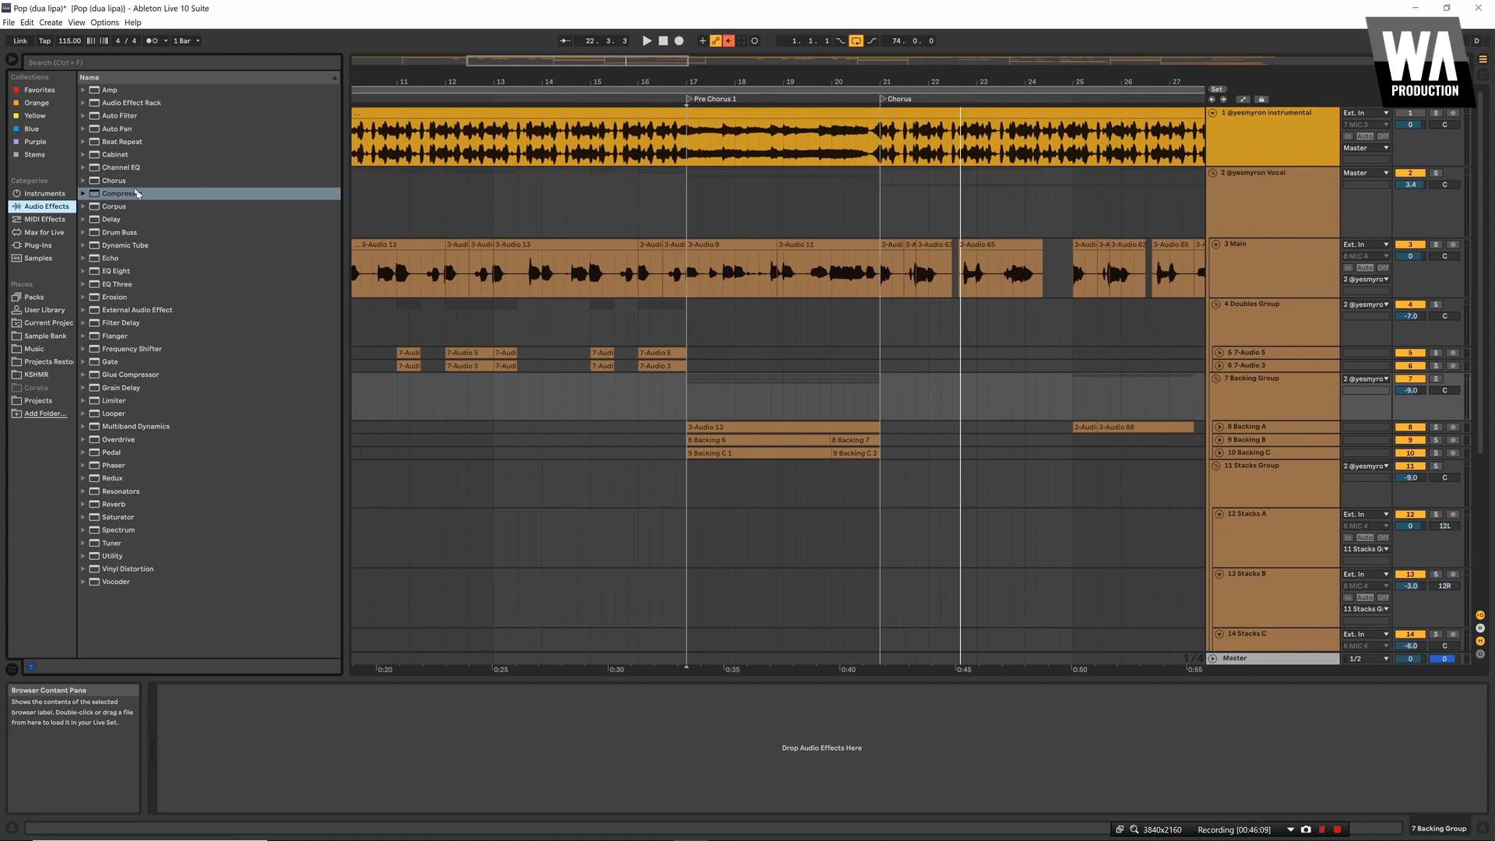
drag(128, 181, 130, 183)
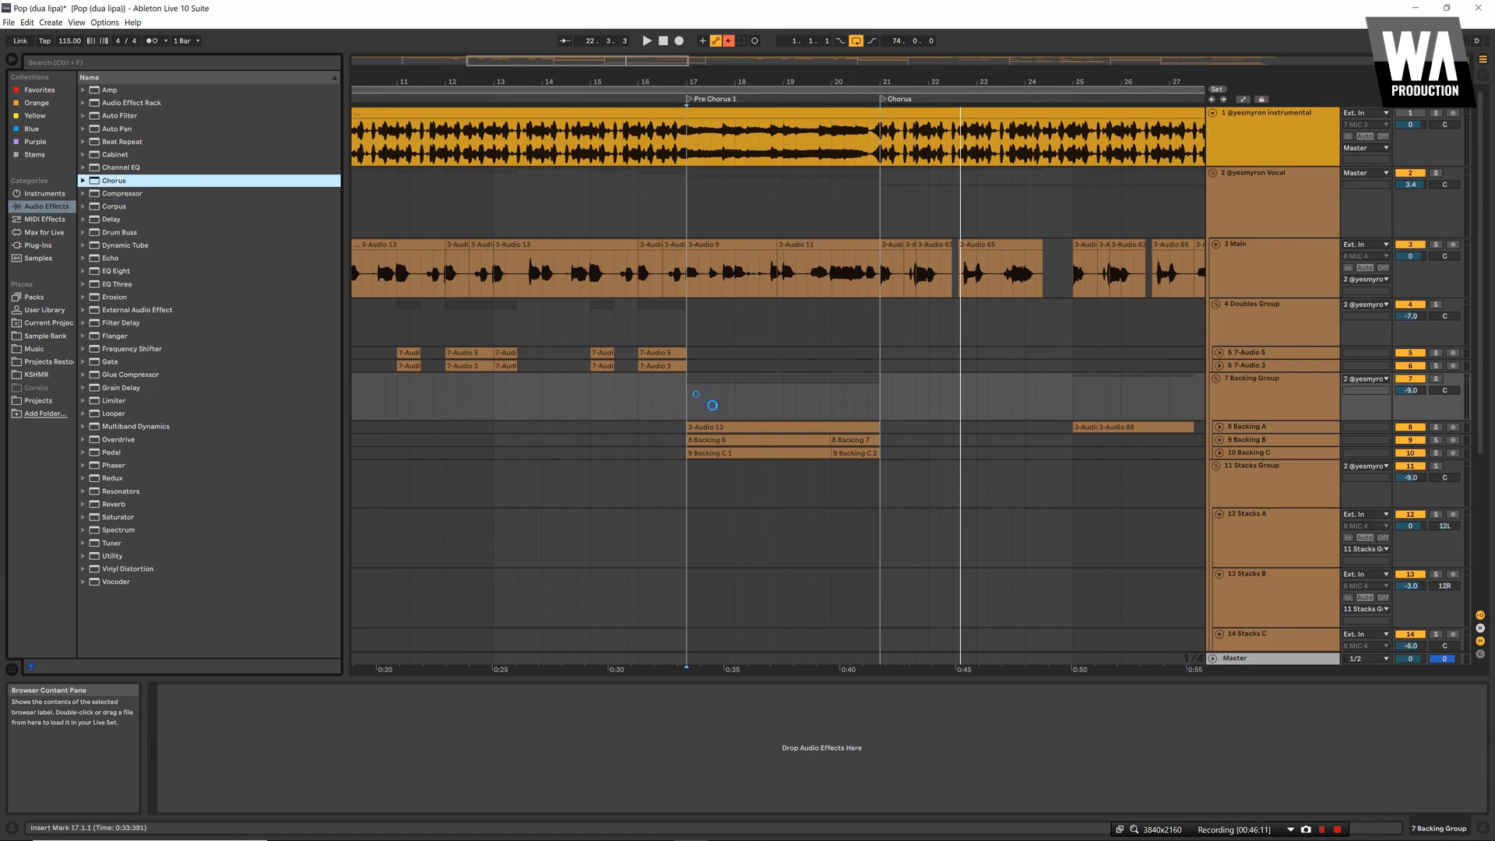
drag(695, 394, 688, 393)
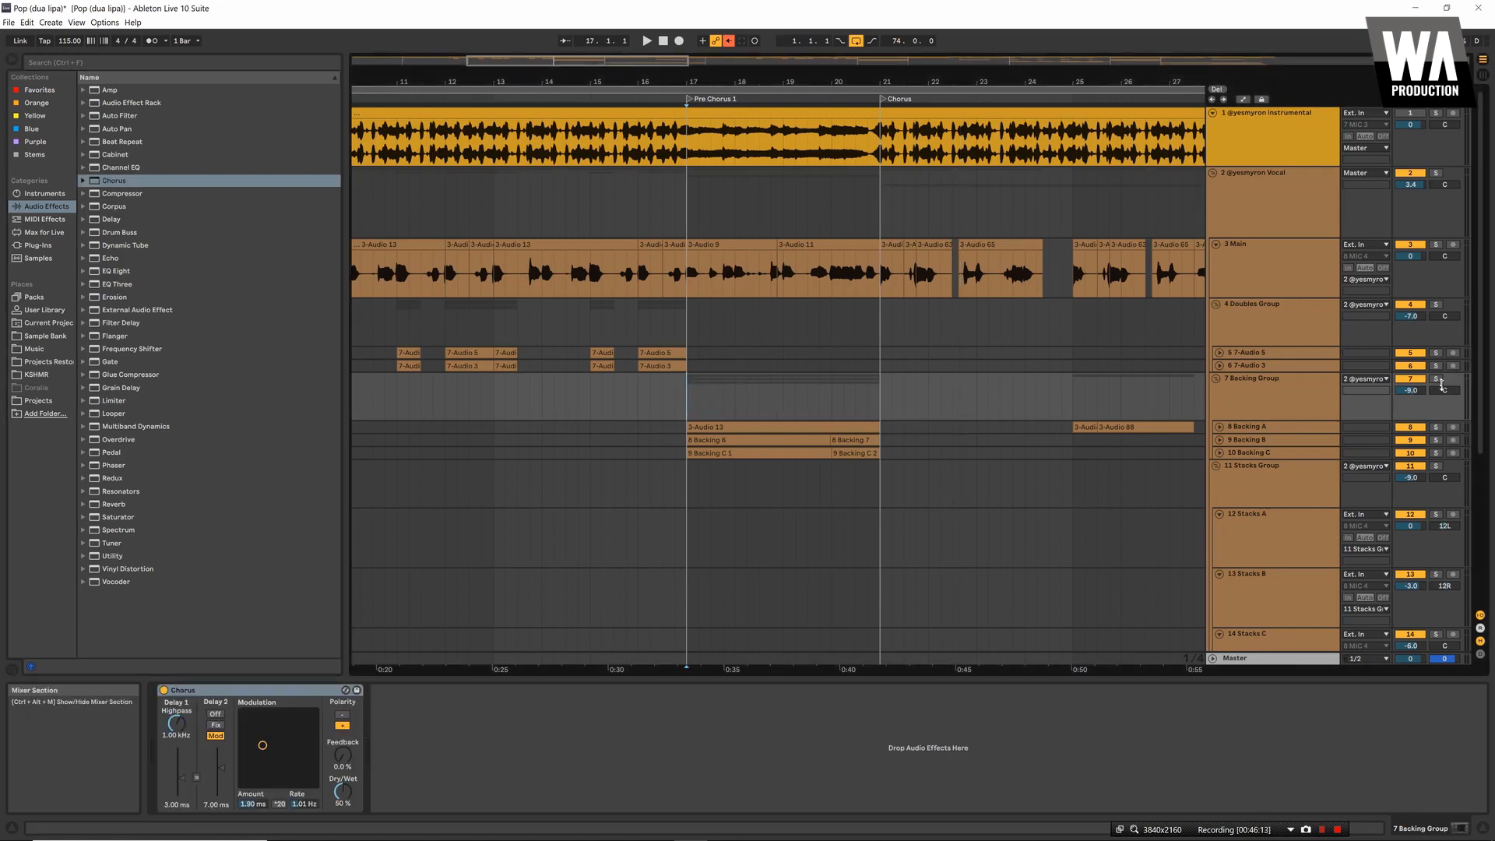
key(space)
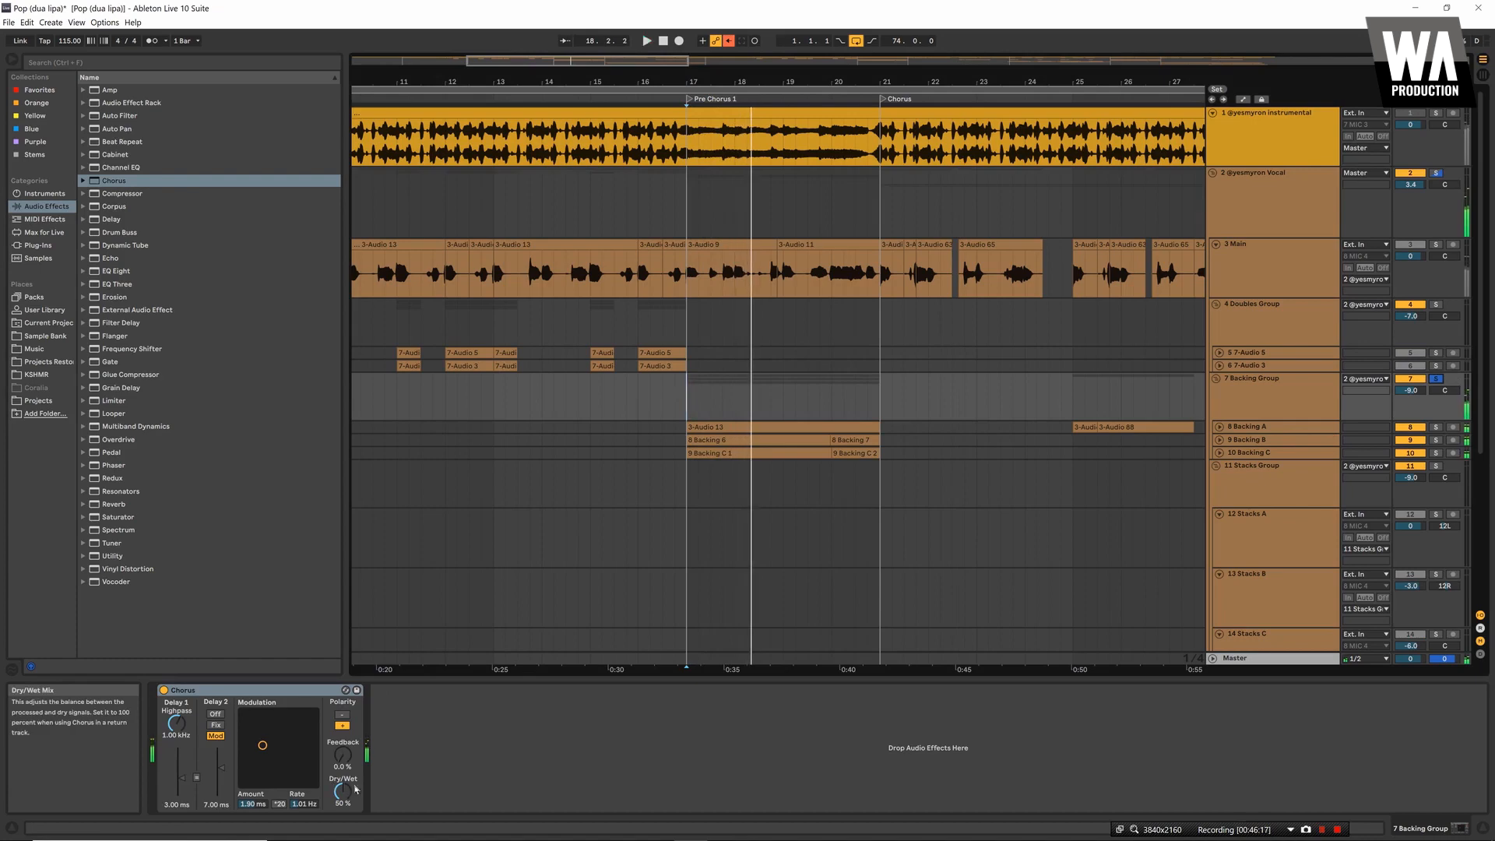
drag(352, 789, 349, 789)
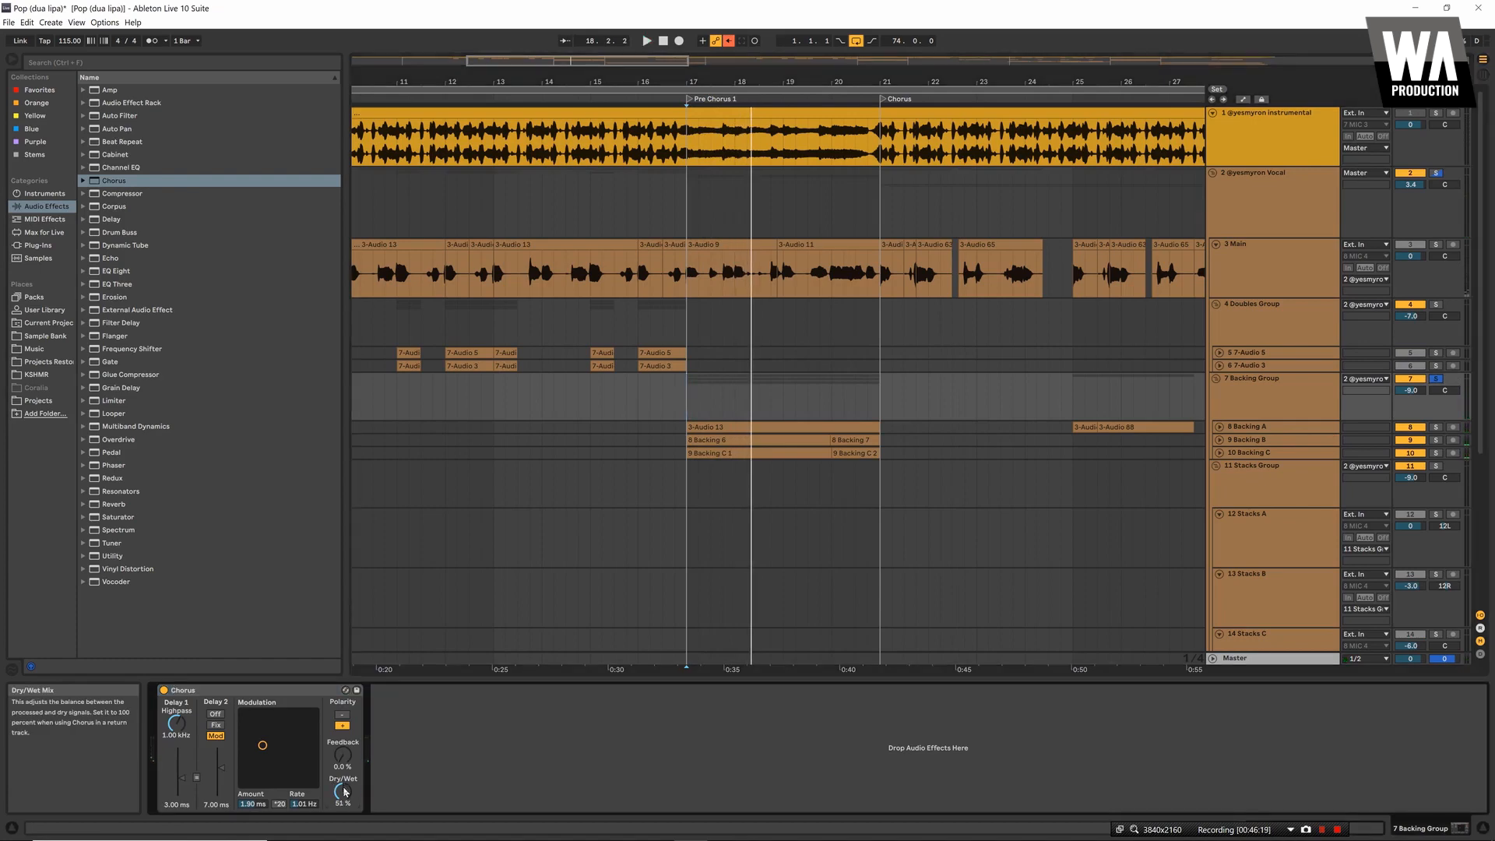
key(space)
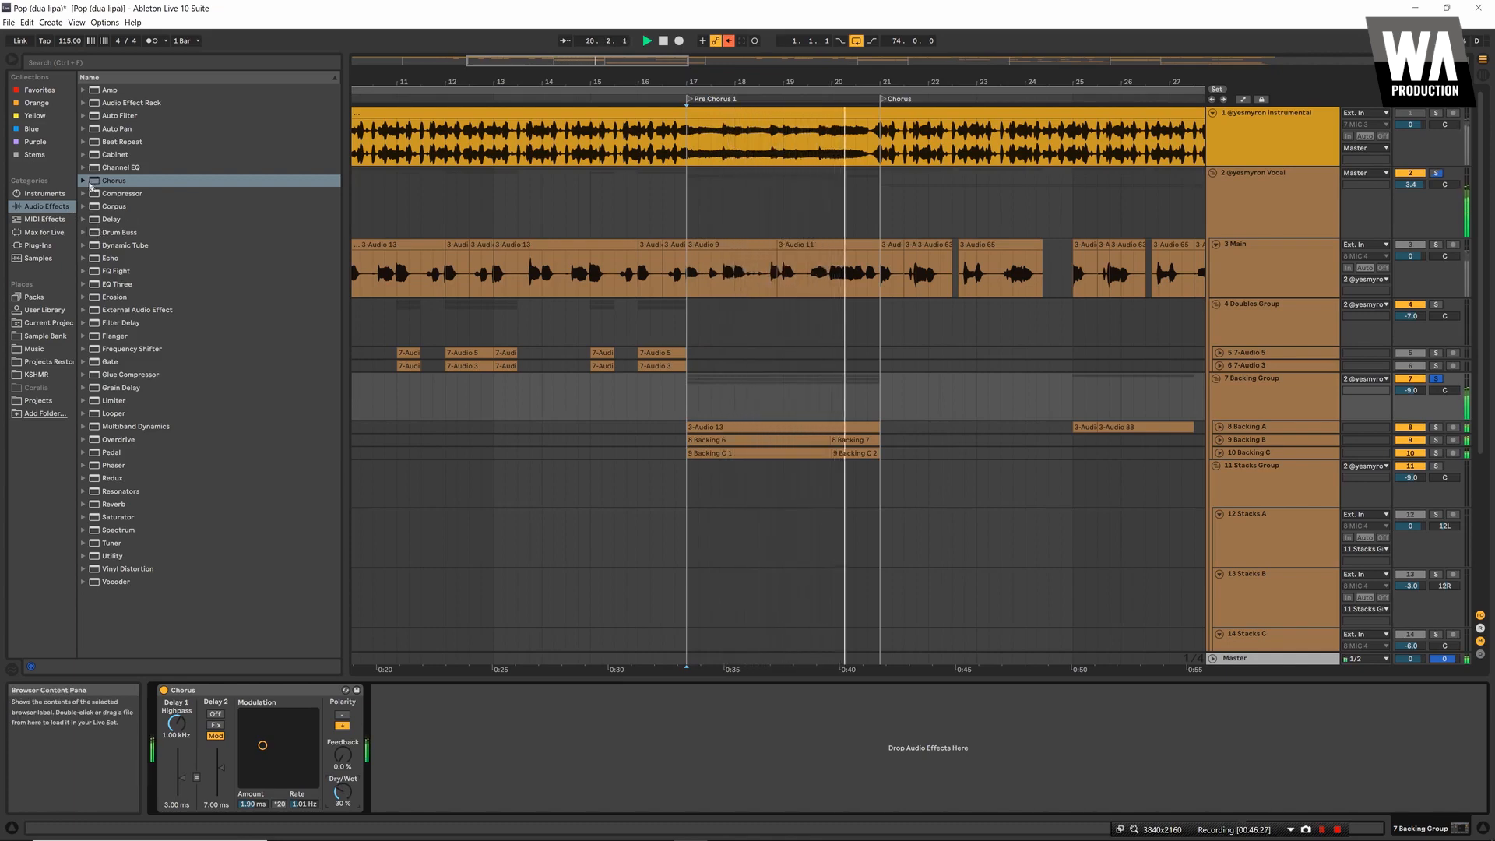
key(space)
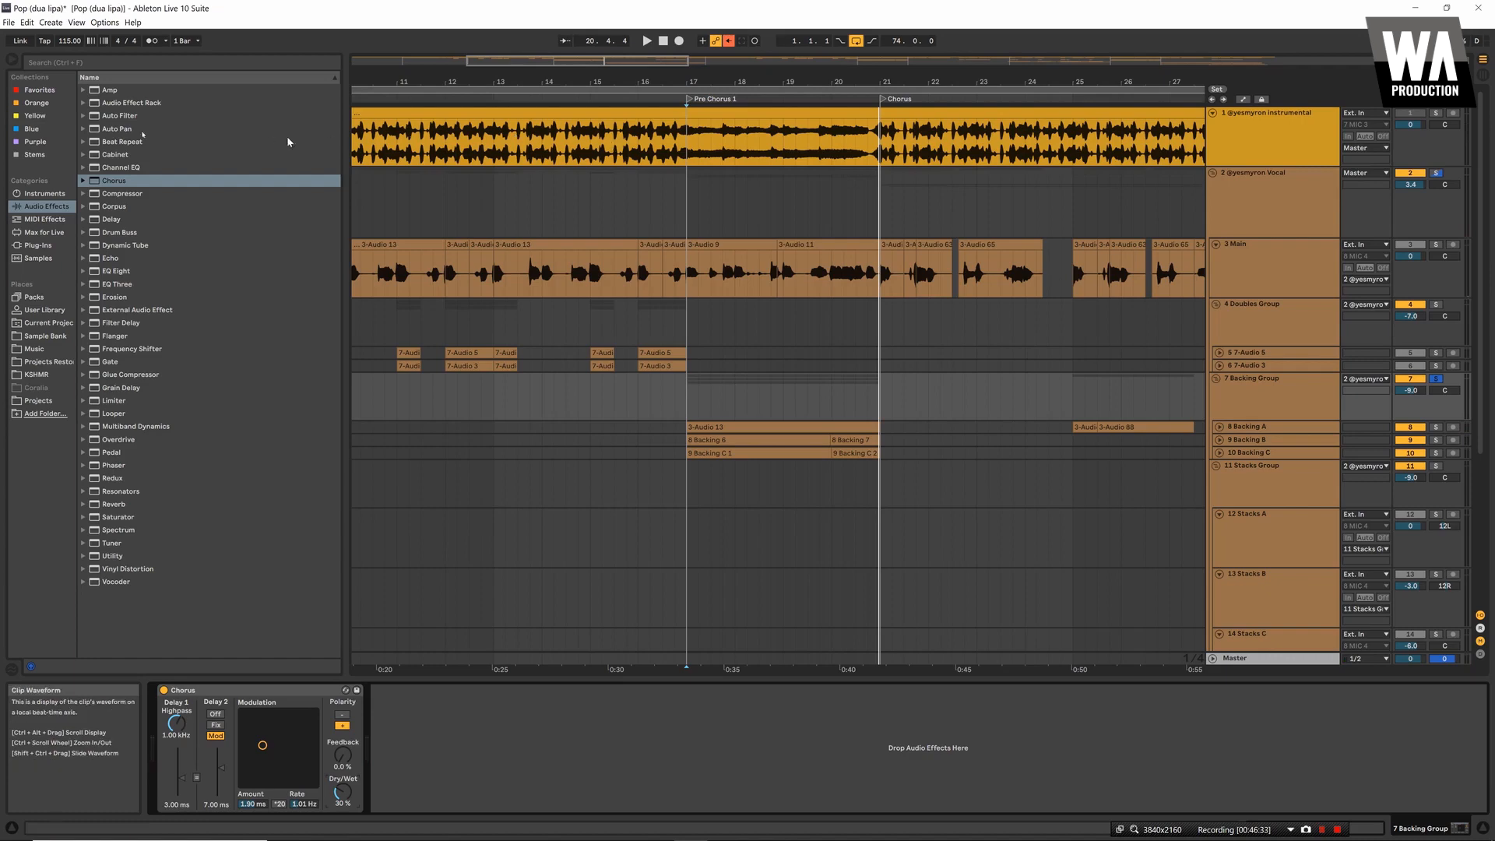
Copy the Doubler chain from the Main track's Audio Effect Rack and paste it after Chorus on the Backing Group
click(1287, 253)
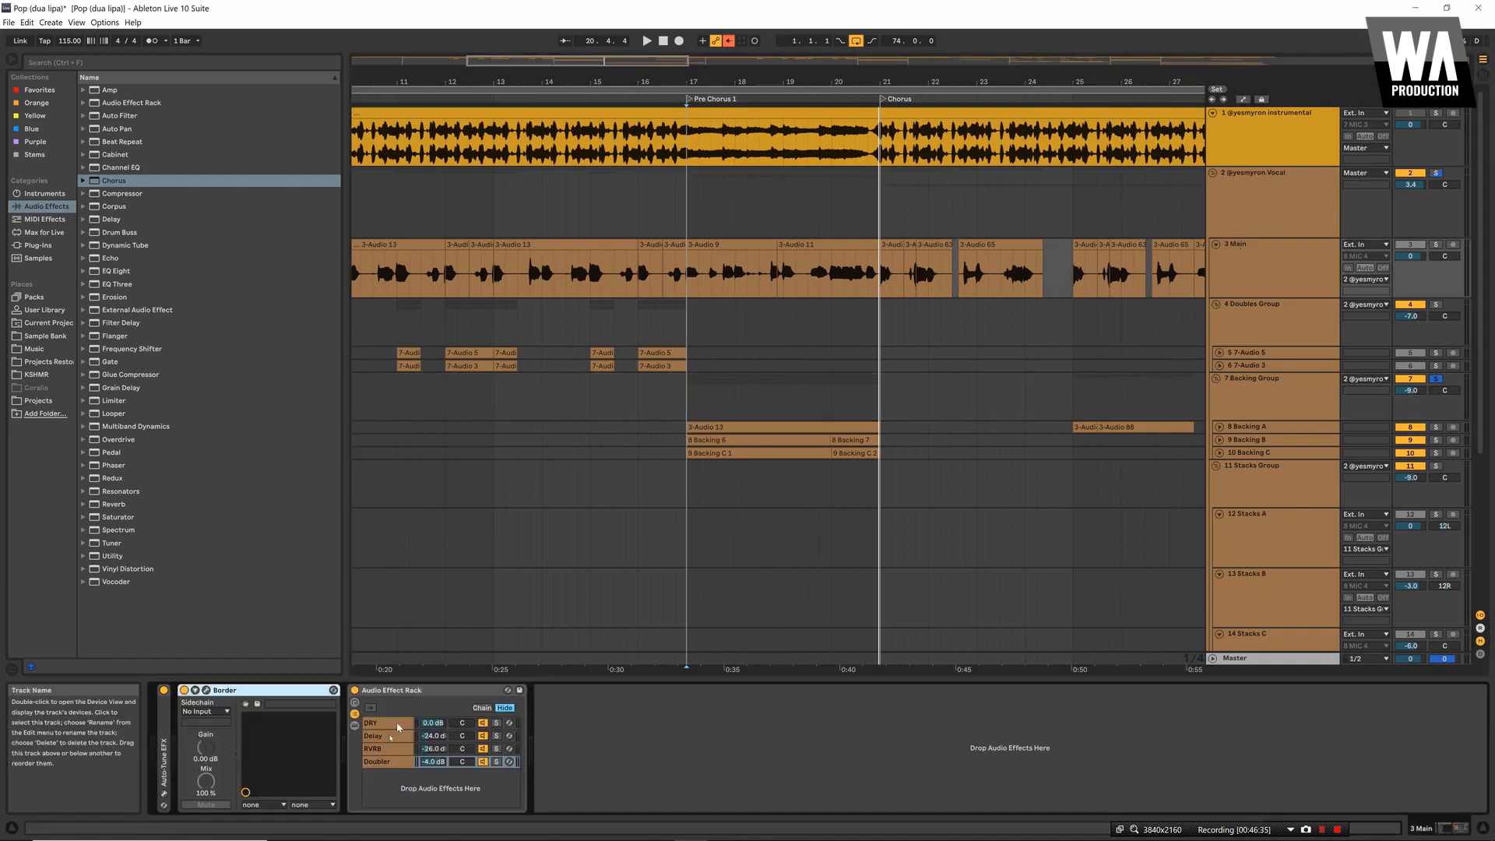
click(401, 763)
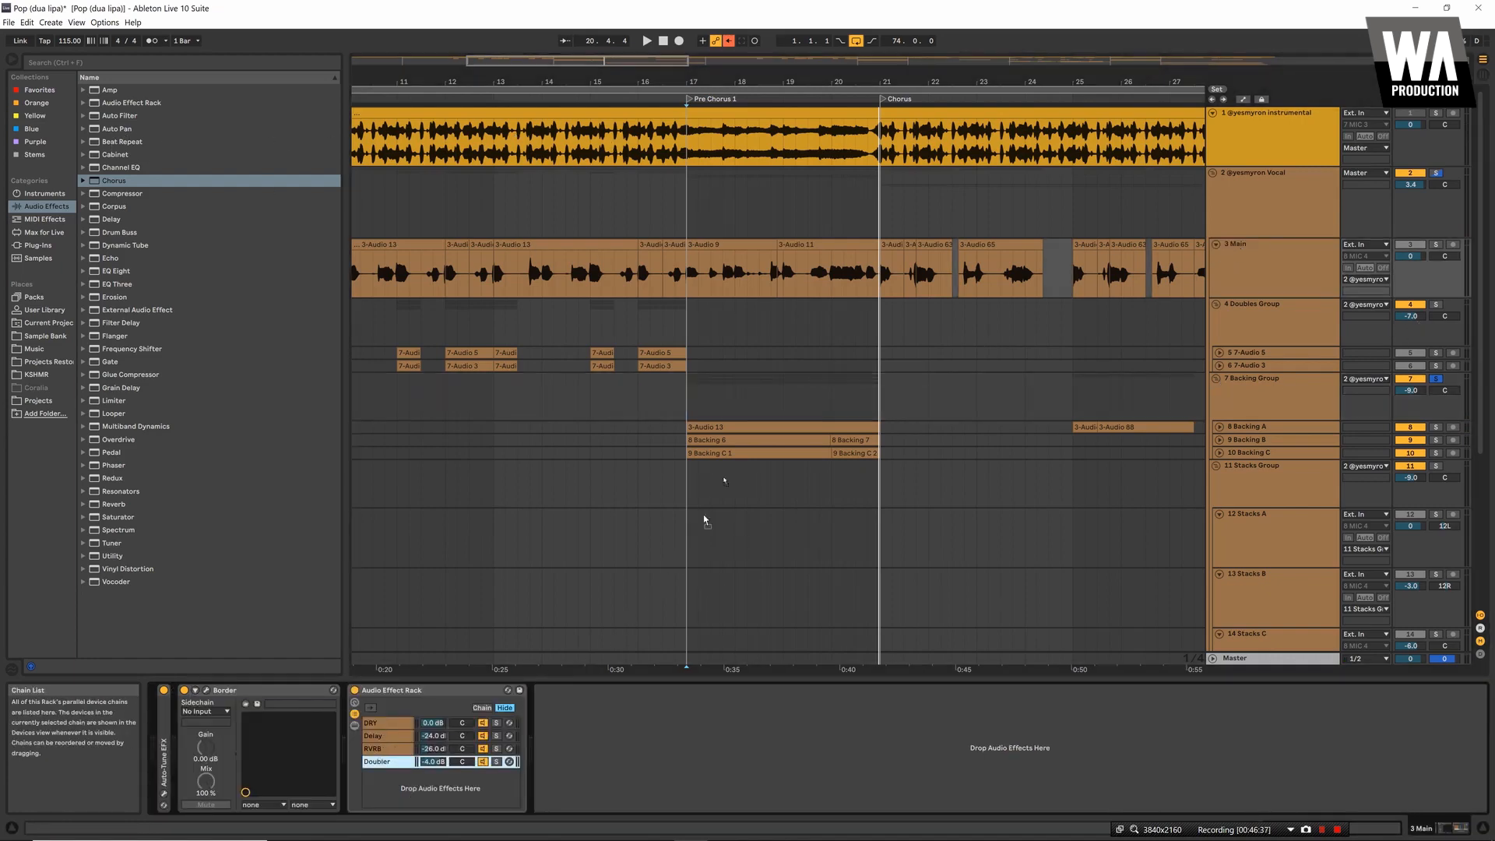
drag(763, 399, 761, 400)
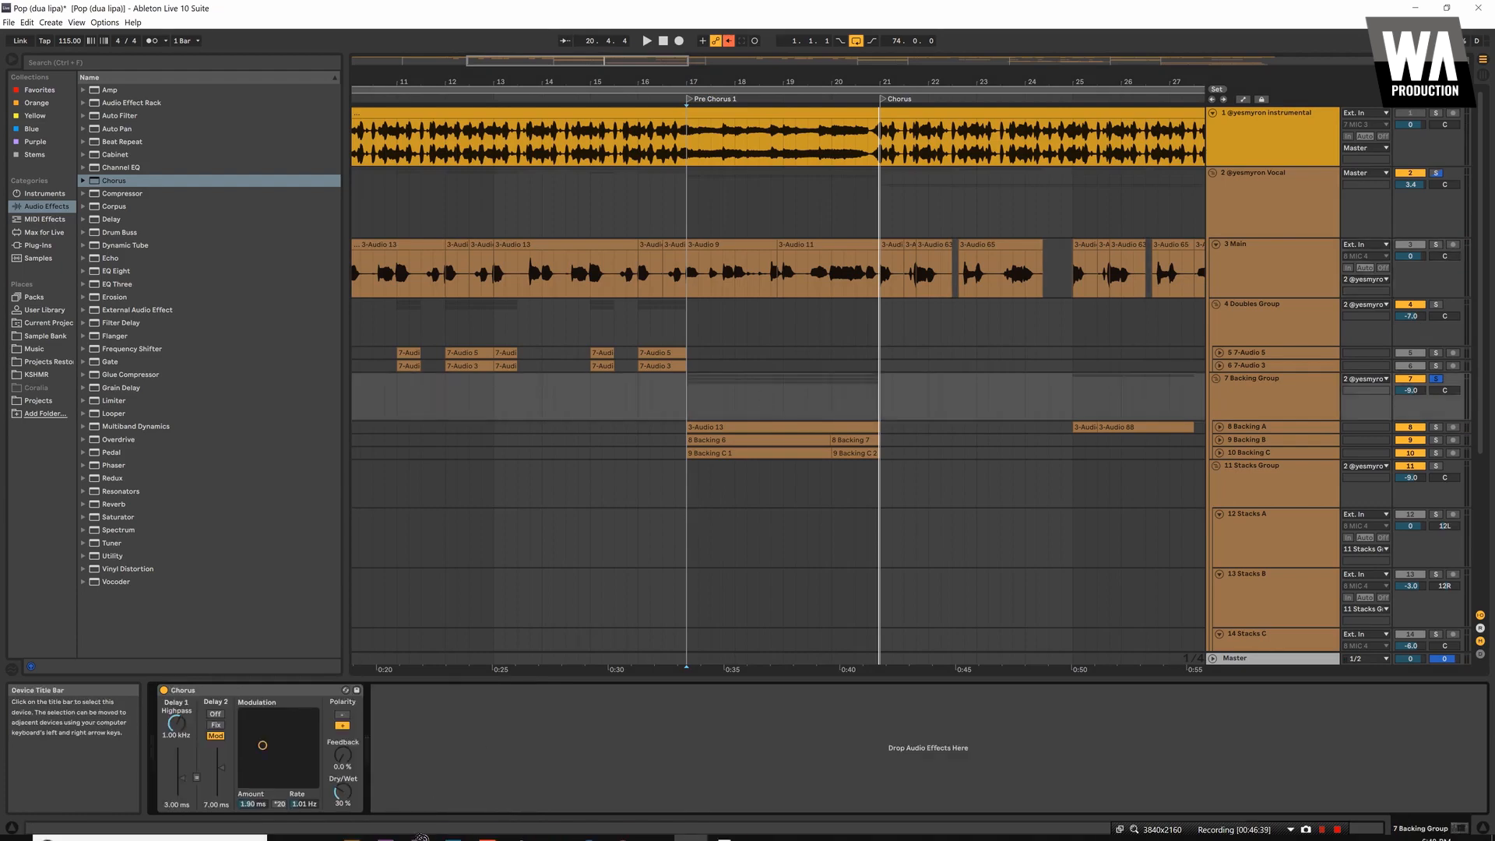
click(458, 771)
Open the Backing Group's Doubler4 Stereo during playback and set the Doubler chain's volume to 0.0 dB
key(space)
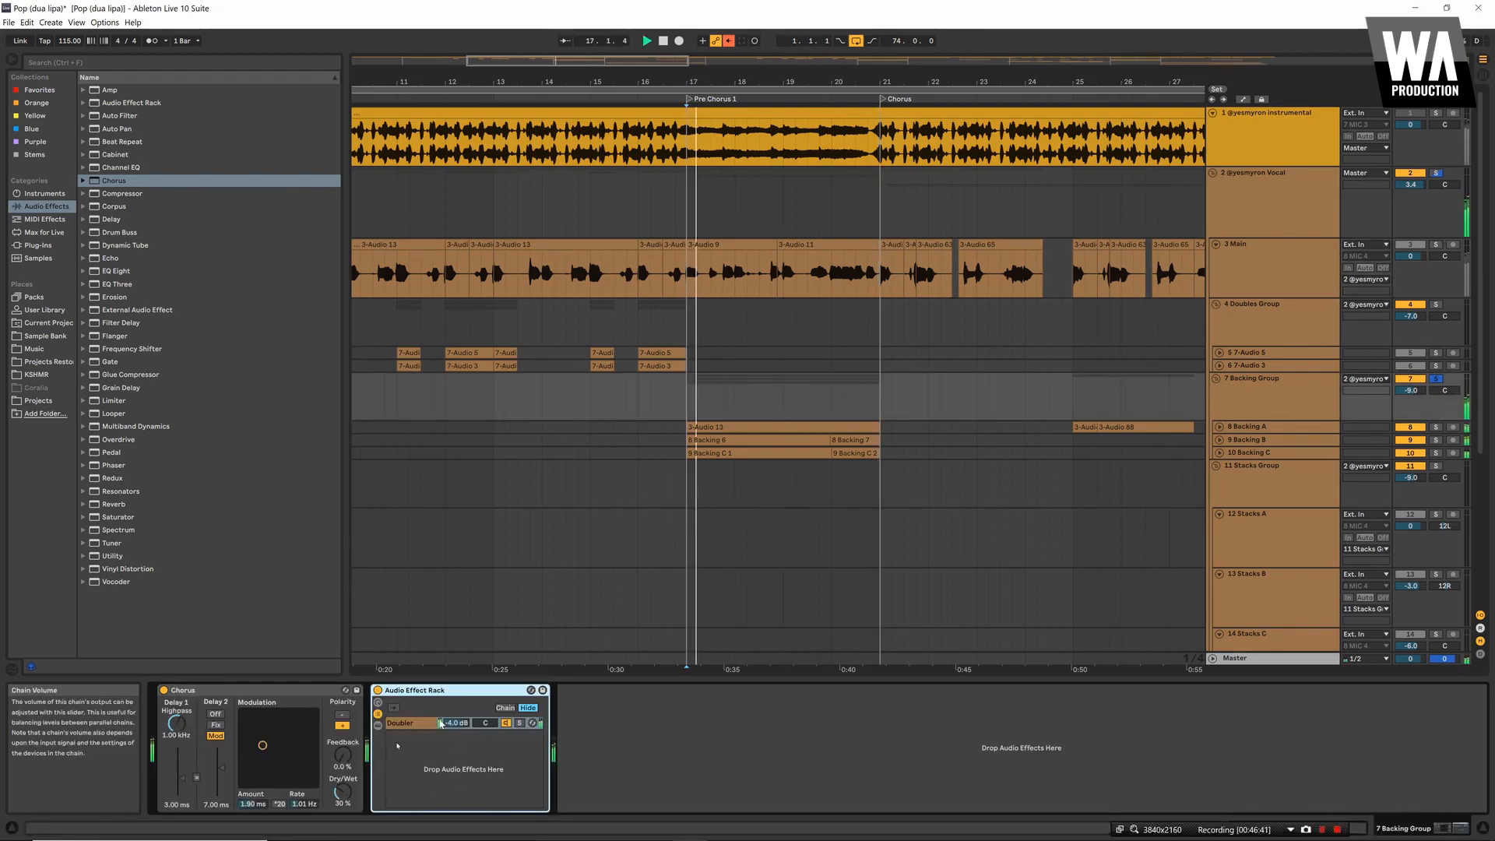
click(401, 724)
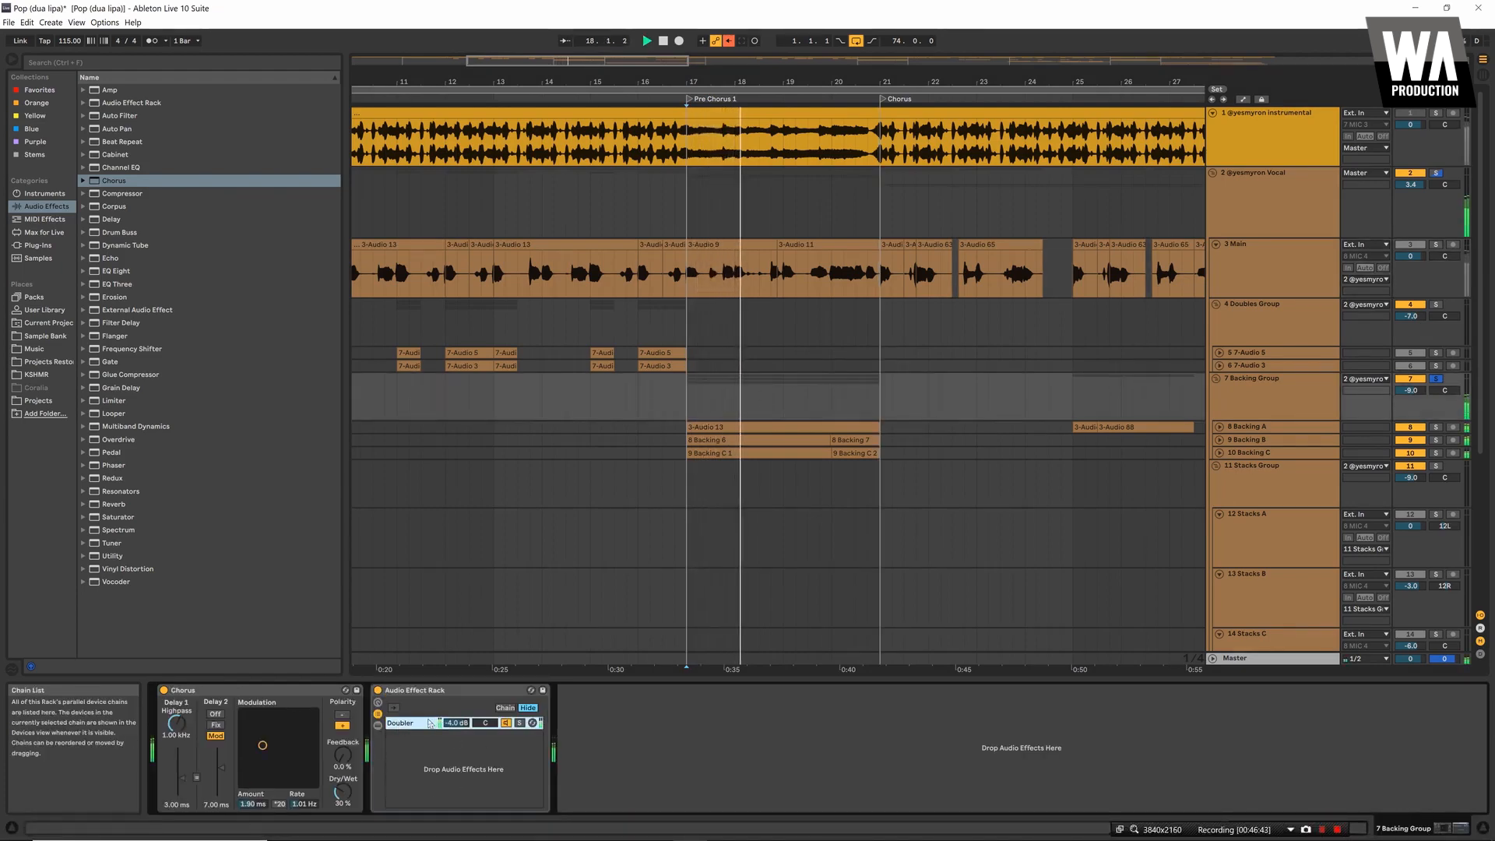
click(378, 725)
click(570, 704)
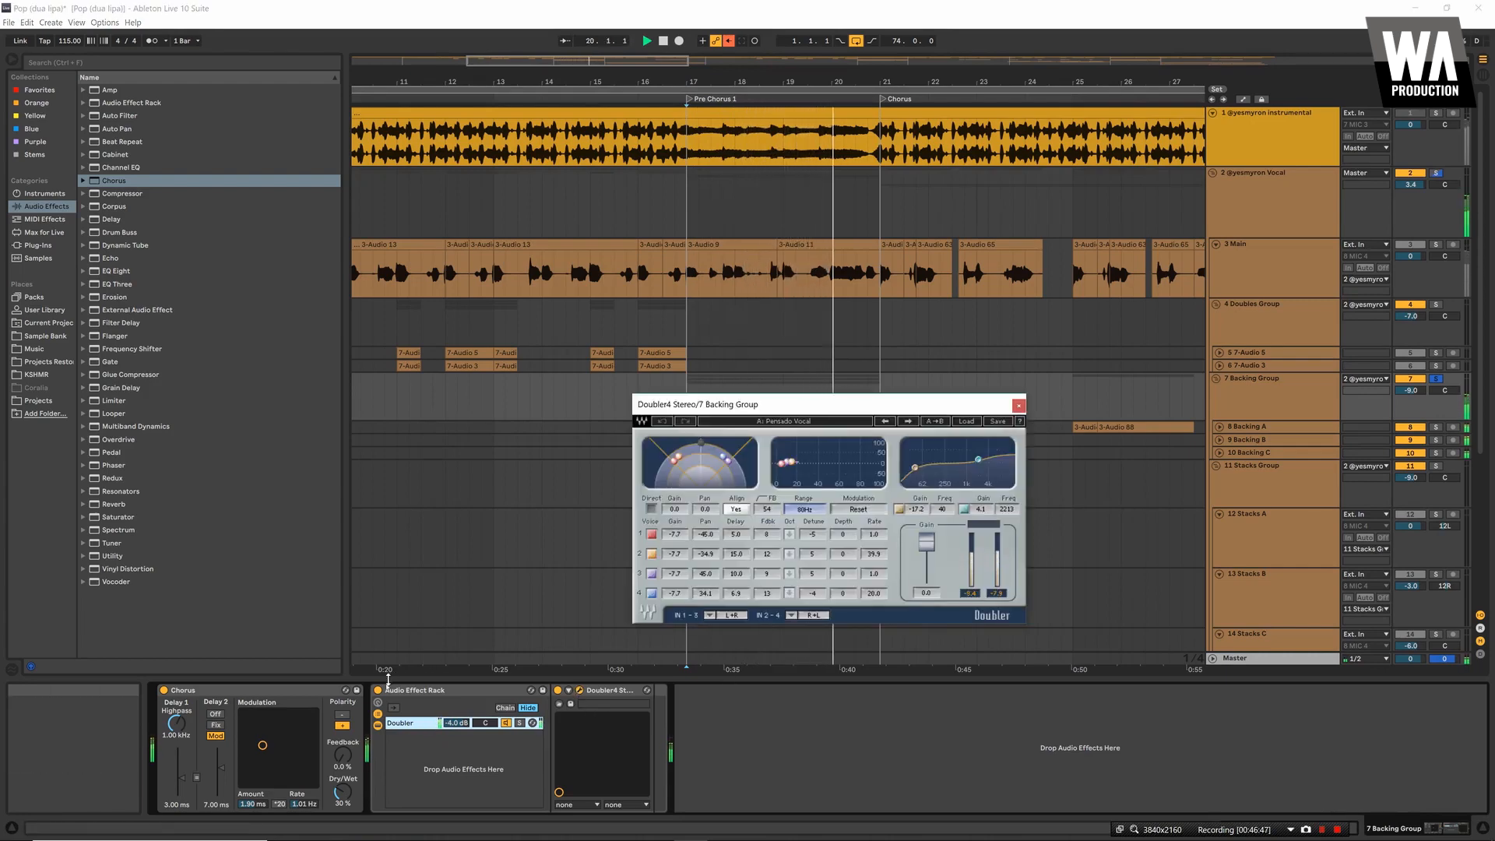
click(450, 725)
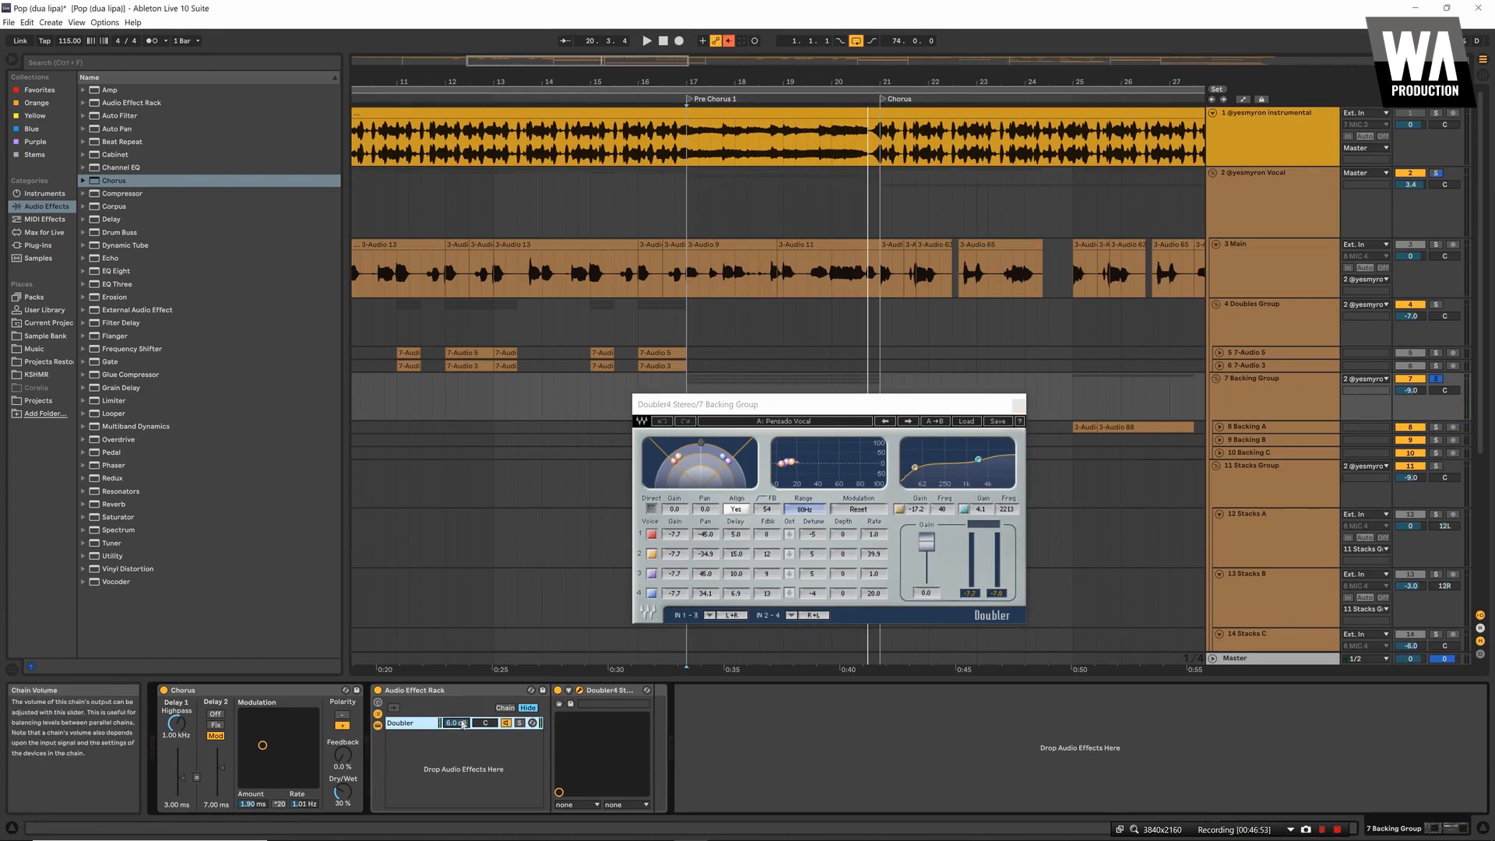
key(space)
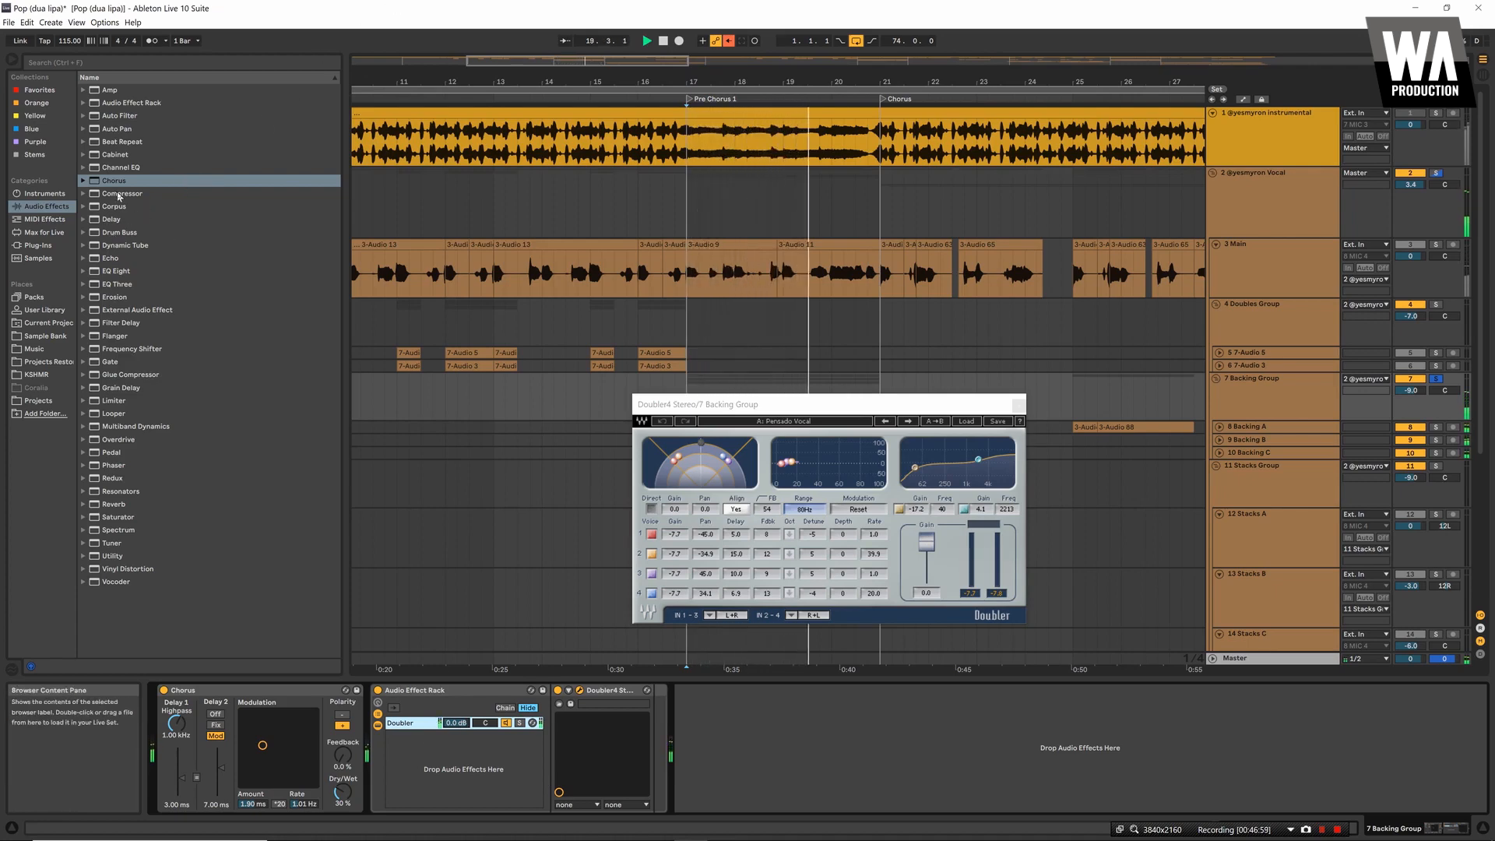
Search the plug-ins for "s1", insert S1 Shuffler Stereo after the Doubler rack on the Backing Group, and set its Width to 2.07
click(128, 63)
text(s1)
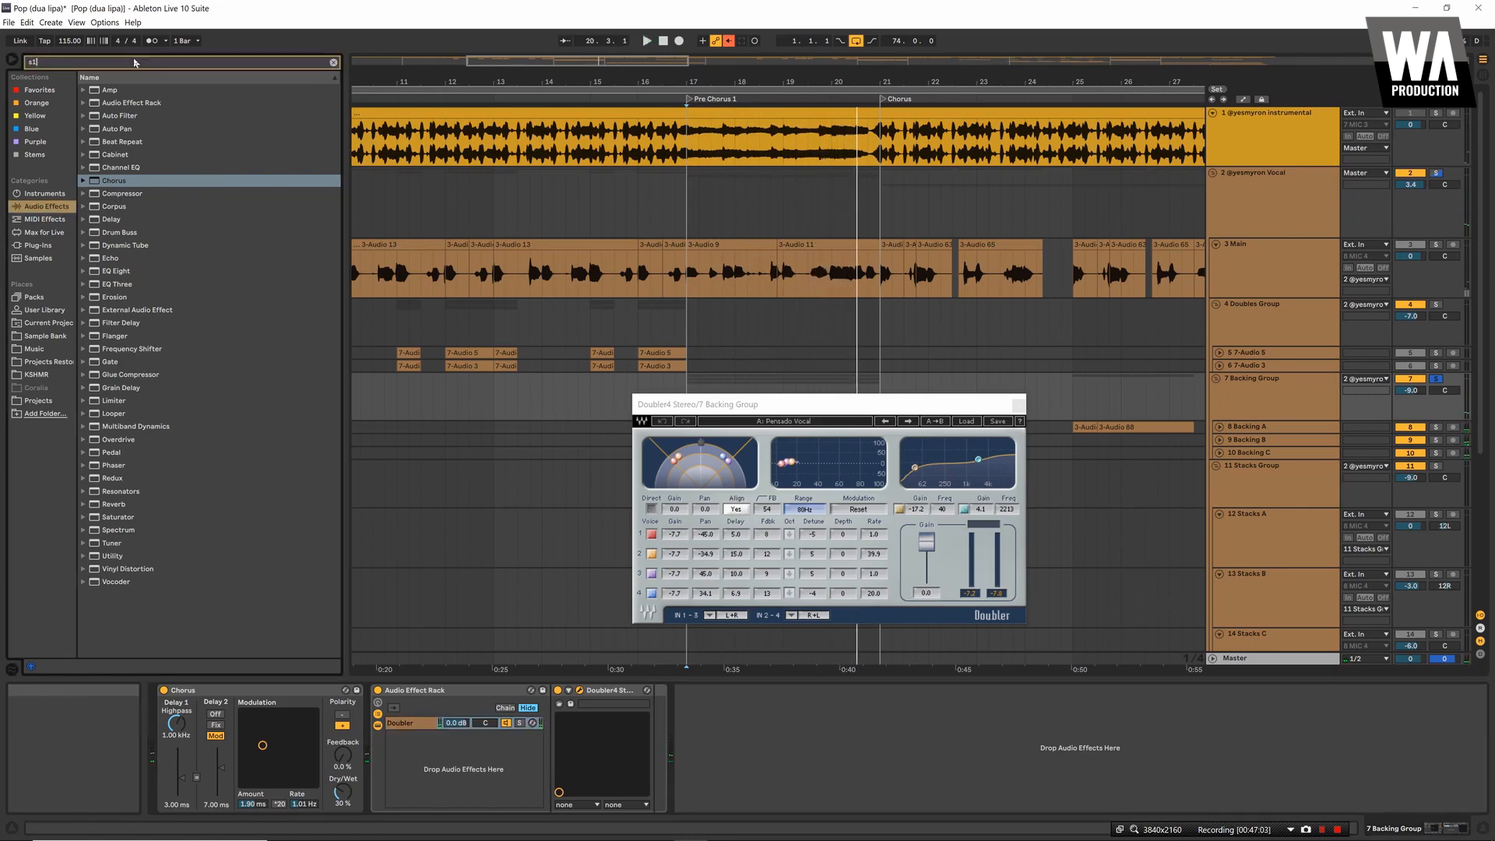
click(56, 246)
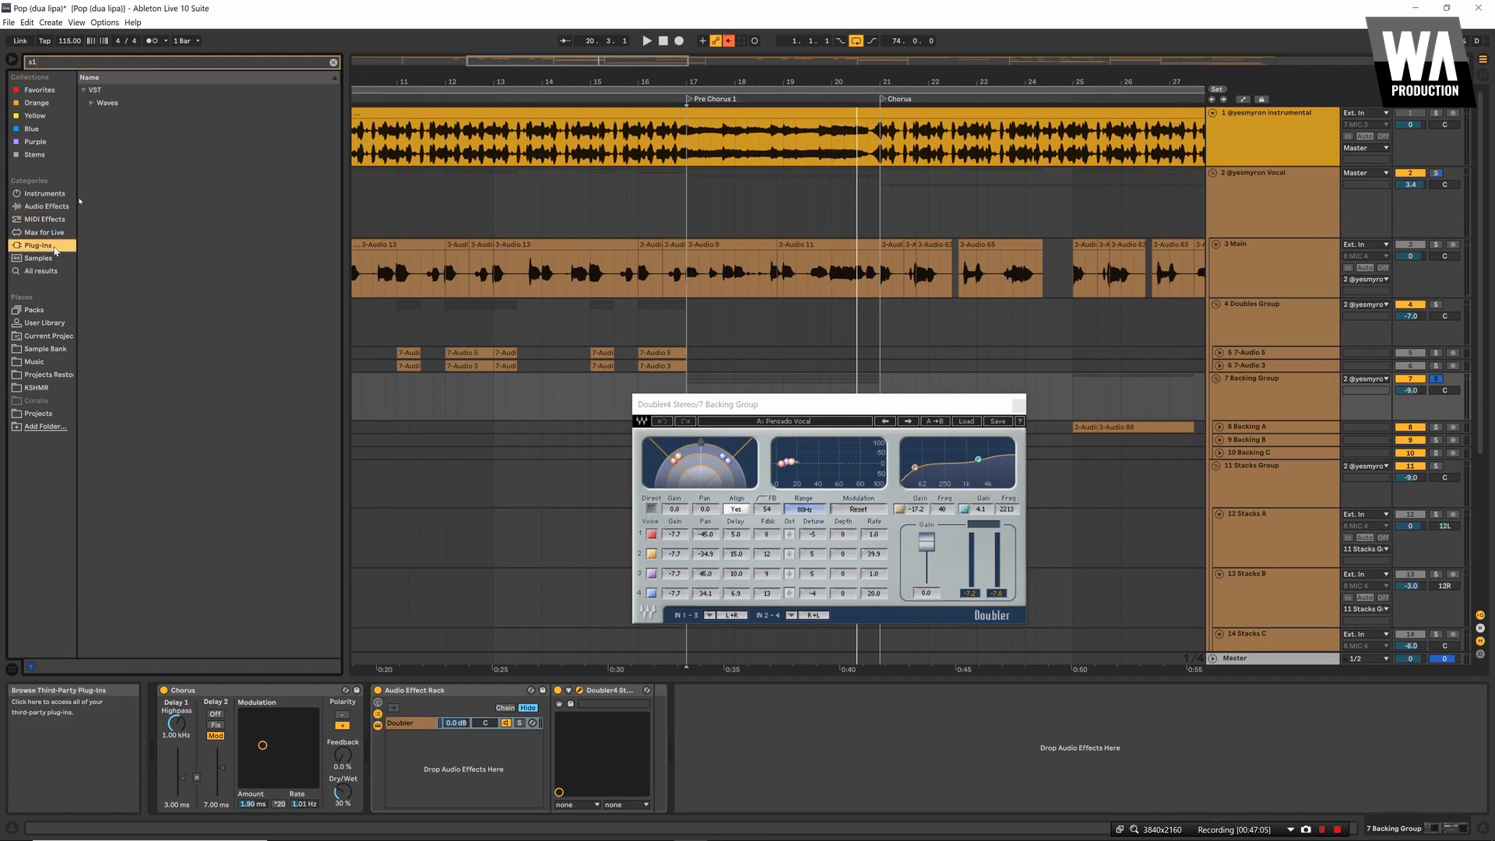
click(90, 103)
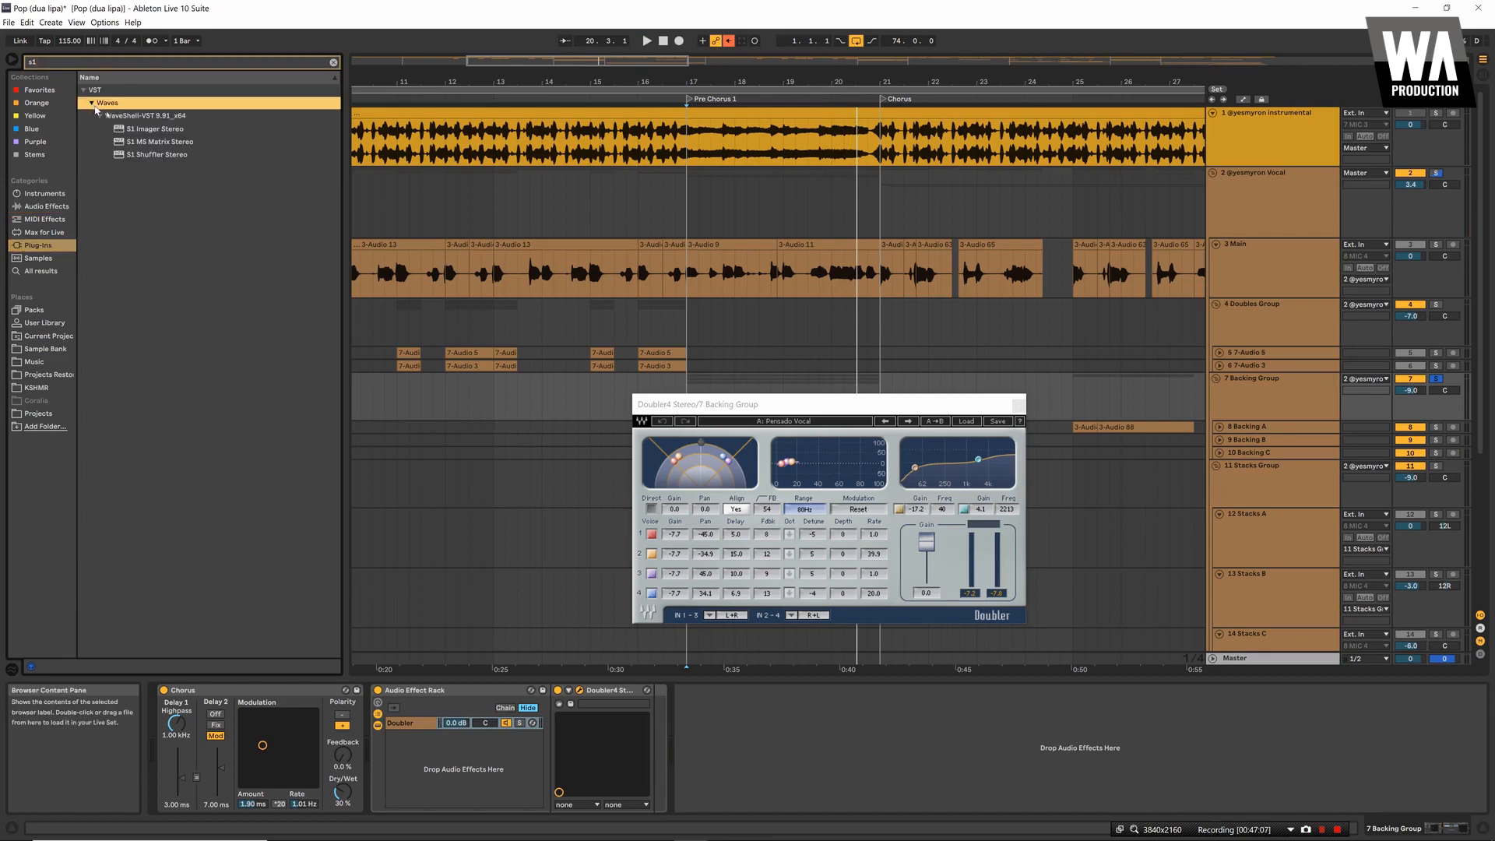
drag(139, 160, 834, 791)
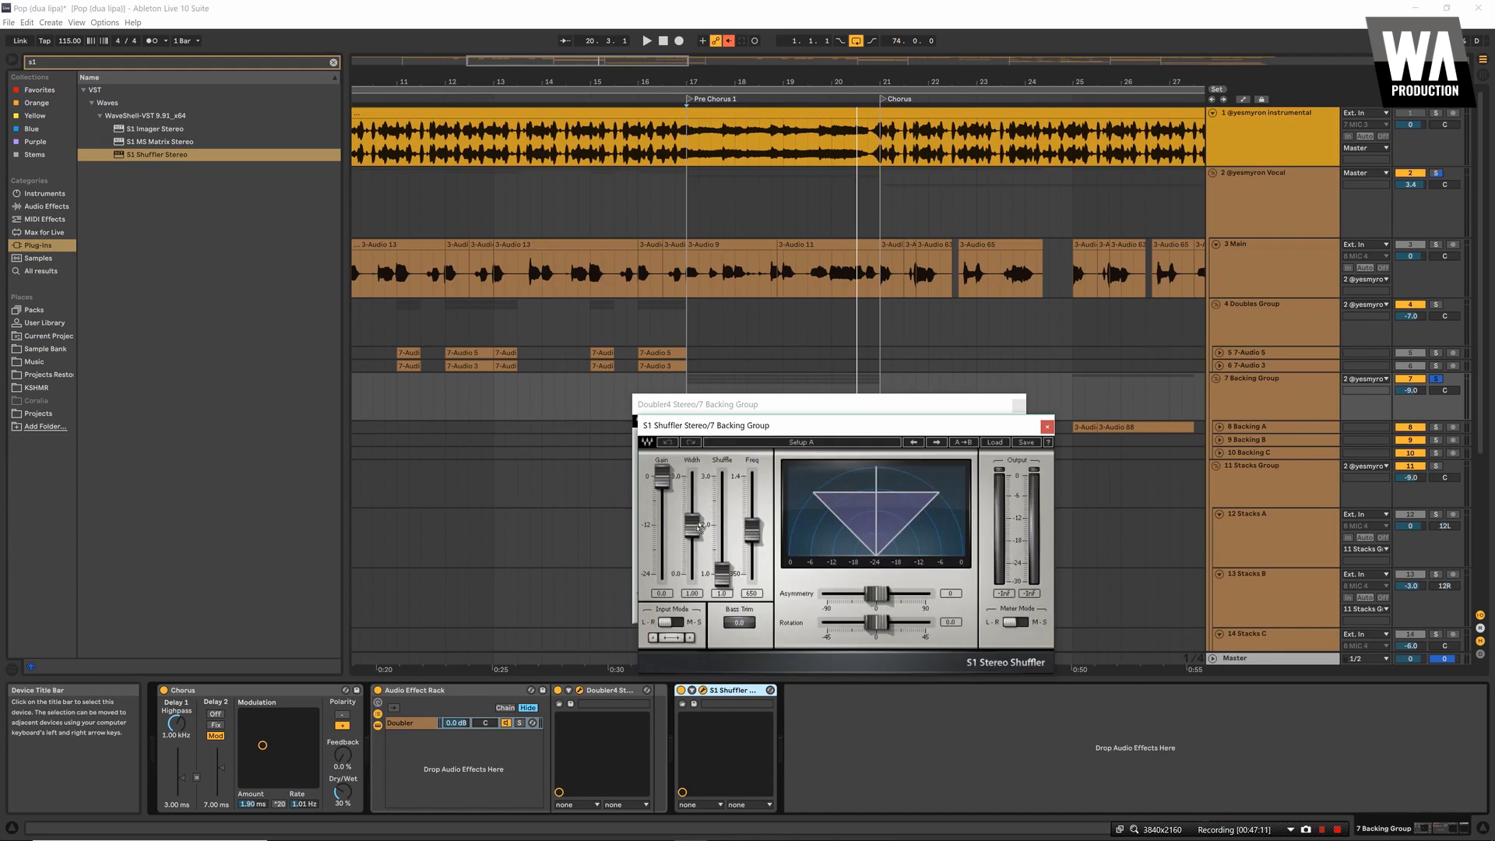
key(space)
drag(694, 532, 692, 496)
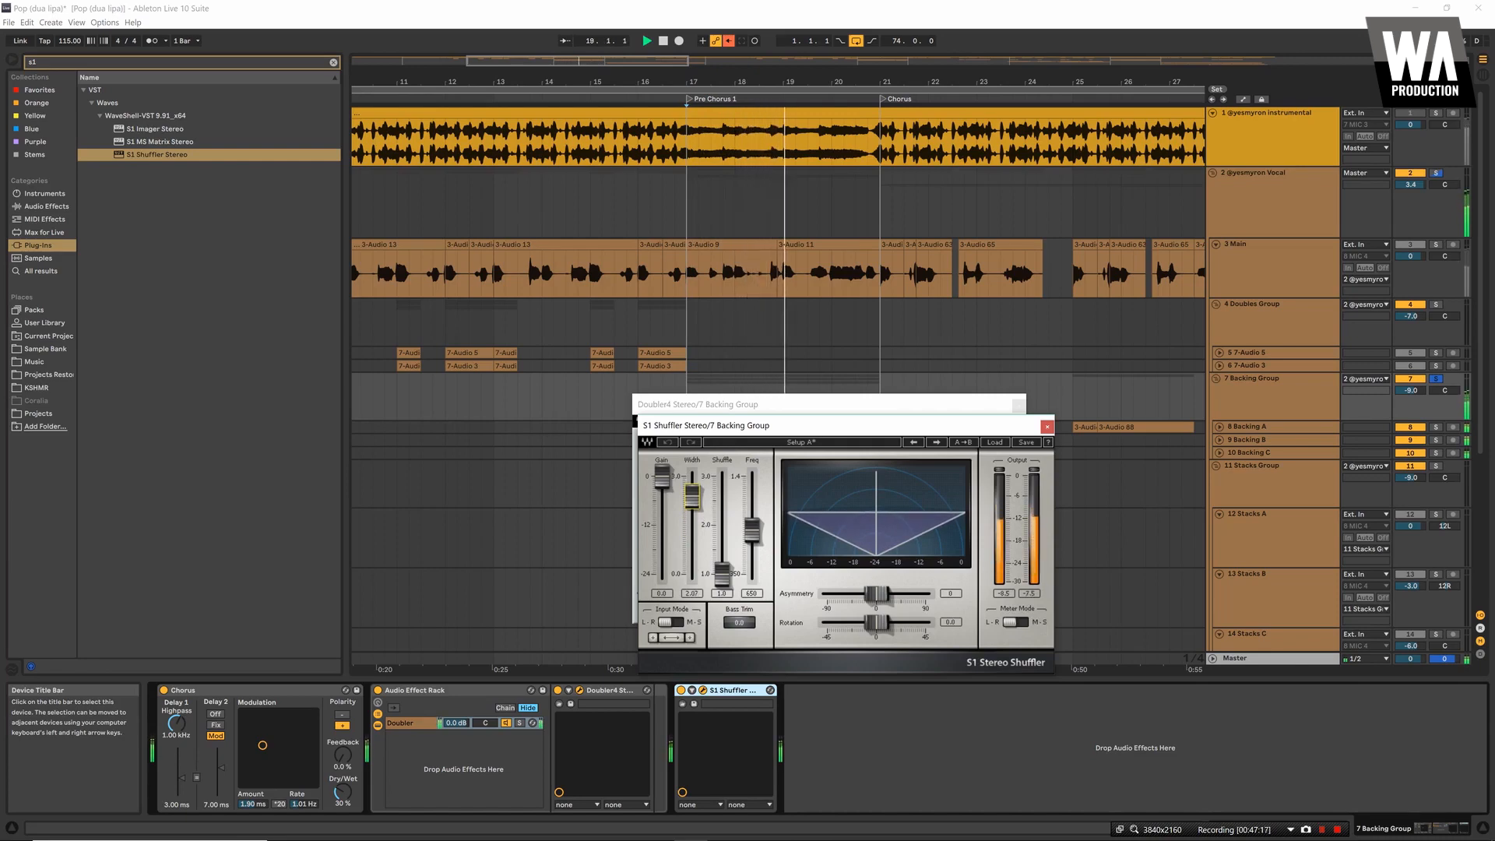
Solo Main alongside the Backing Group and set the Backing Group's volume to -2.9 dB during playback
key(space)
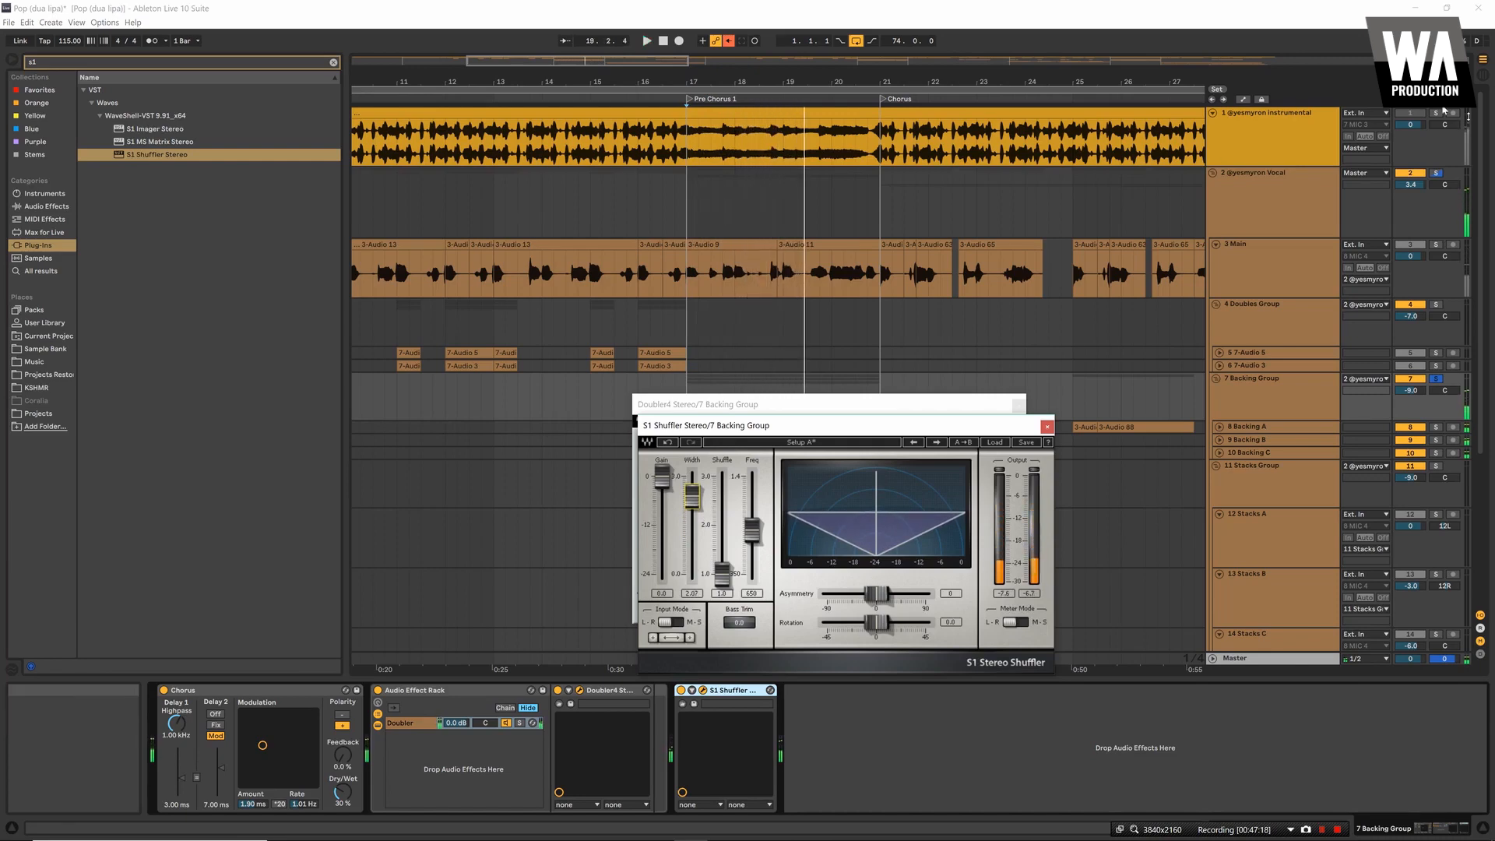
click(1435, 244)
key(space)
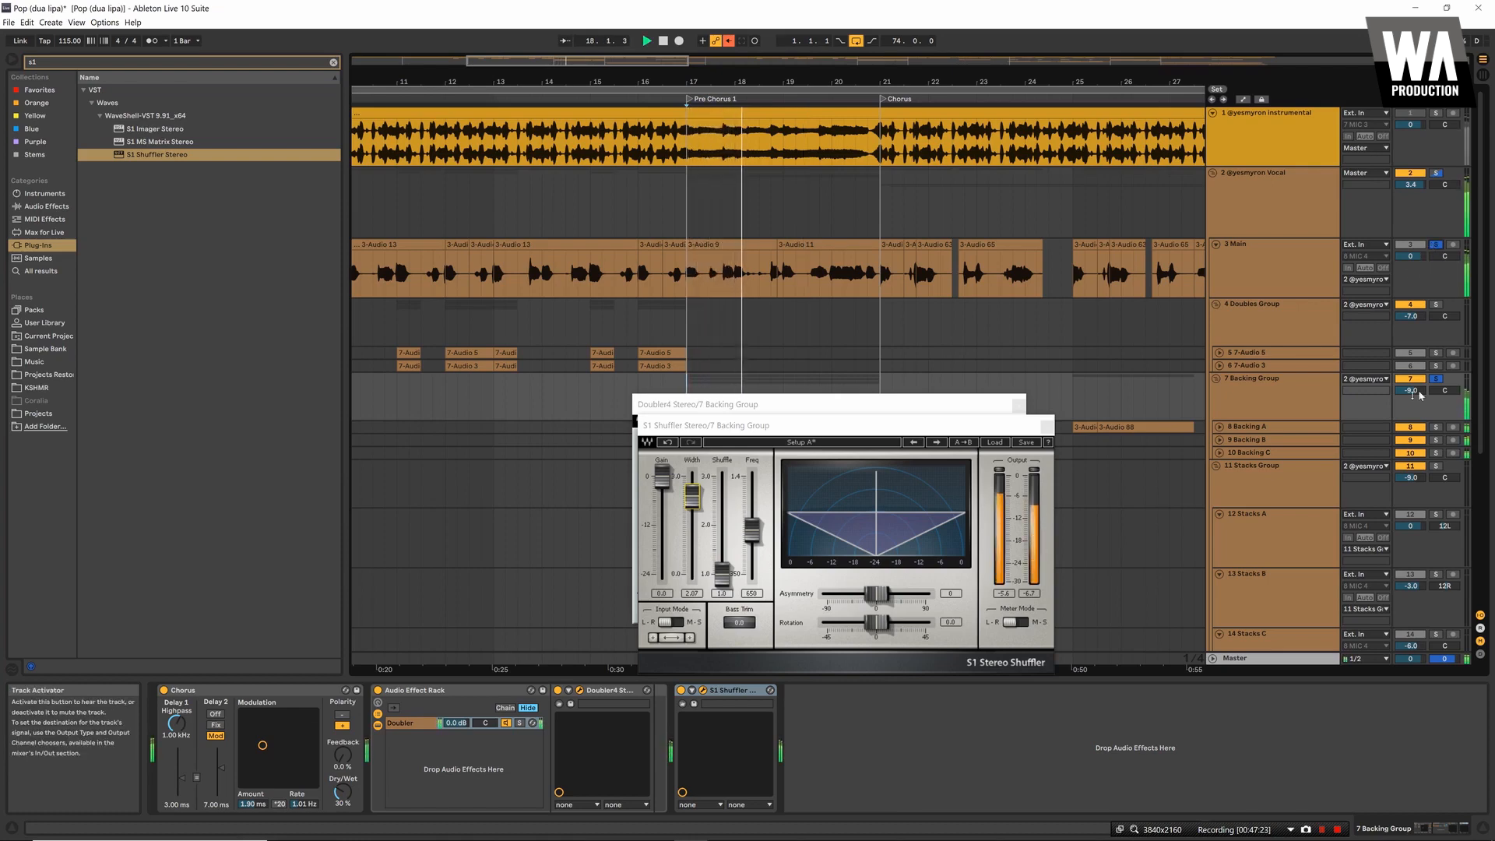
mouse_move(1410, 390)
mouse_down()
mouse_move(1410, 366)
mouse_move(1410, 392)
mouse_up()
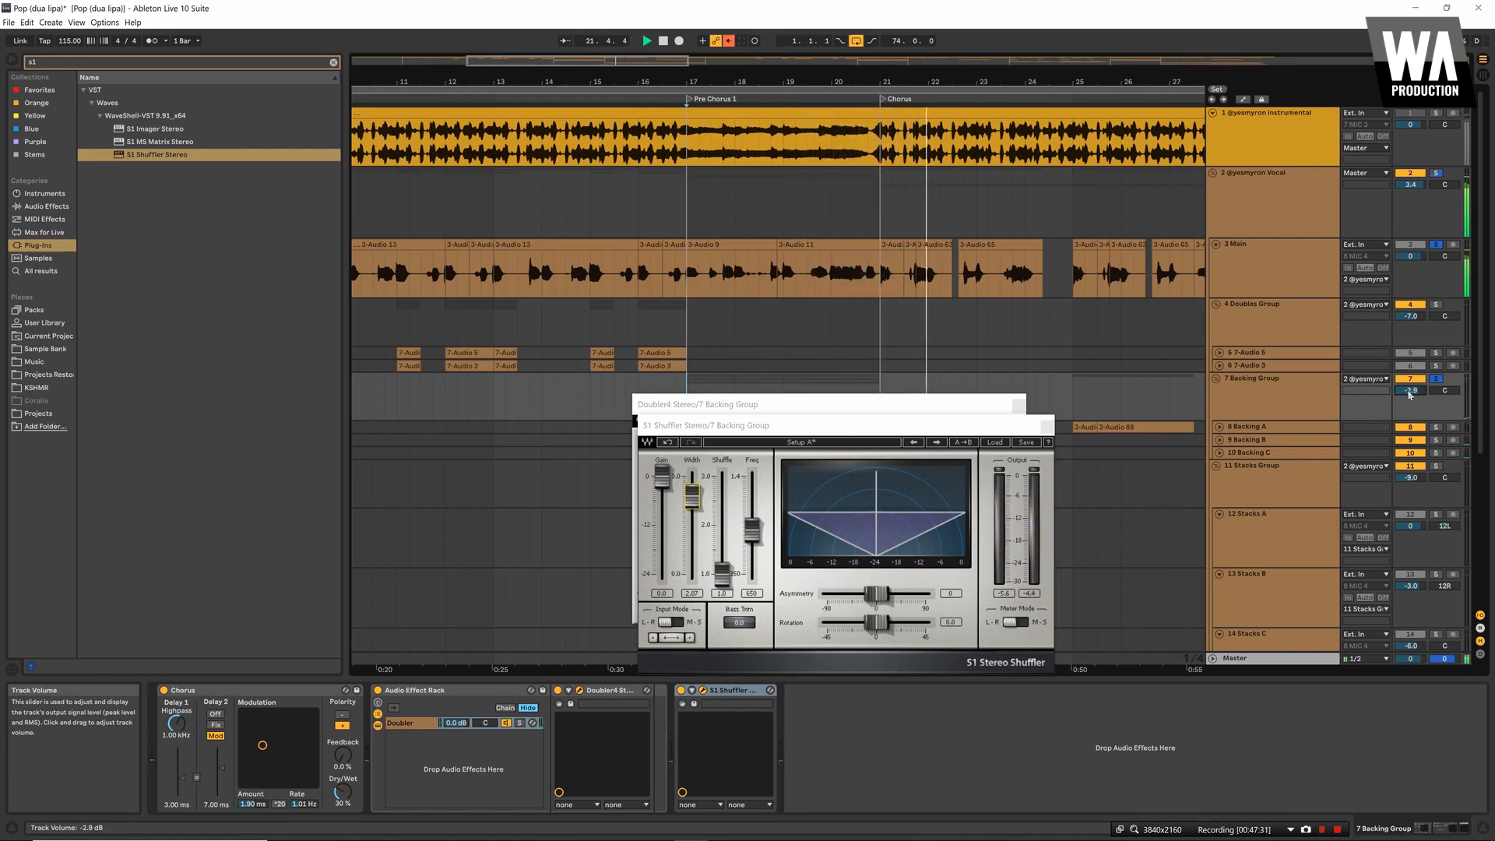
key(space)
Listen to the passage from bar 16 through Pre Chorus 1, then close the Backing Group's S1 Shuffler and Doubler4 windows
click(653, 318)
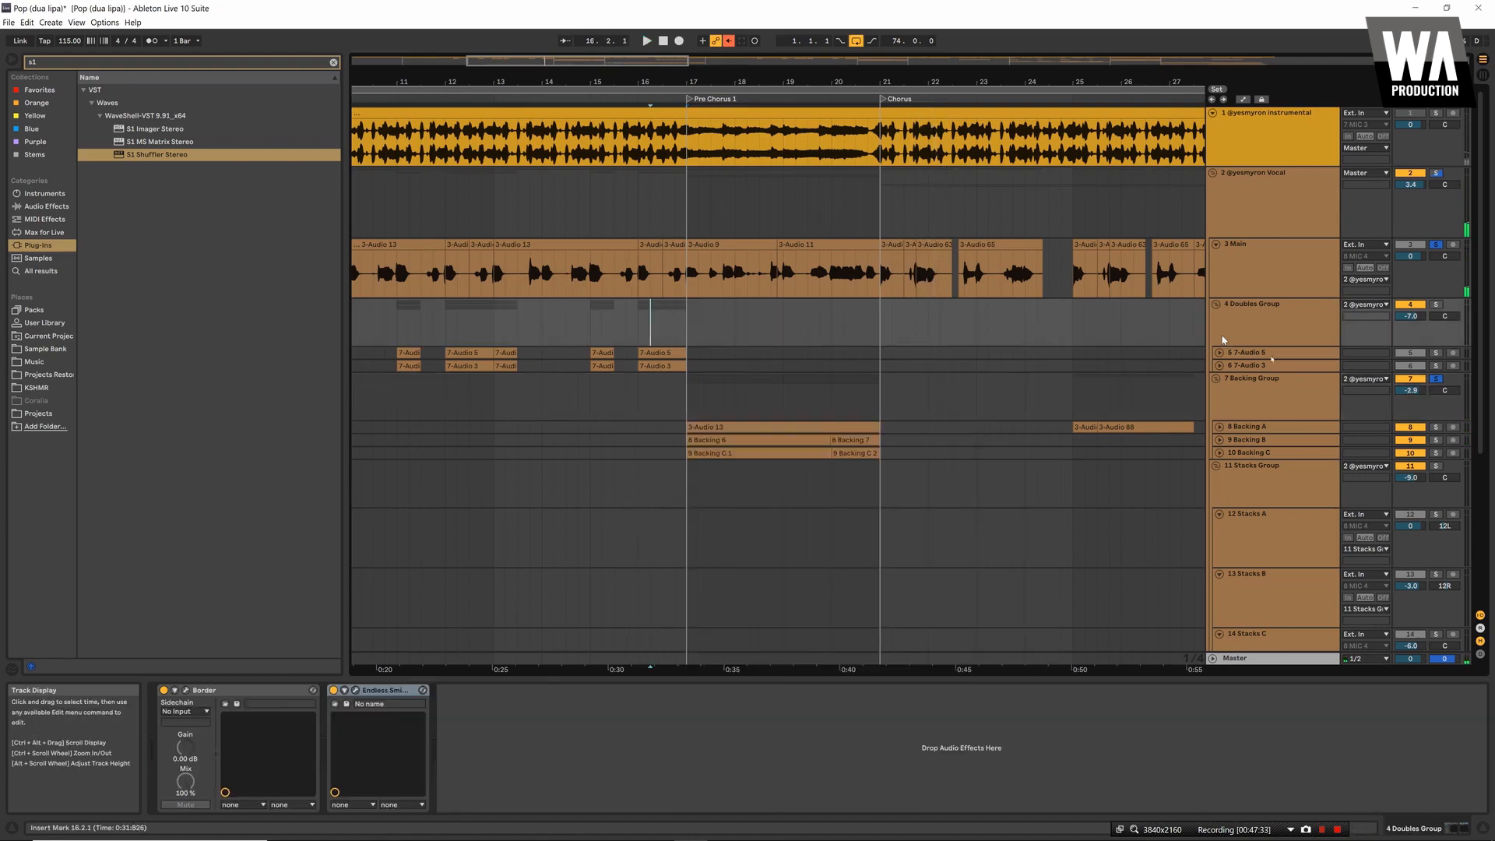
key(space)
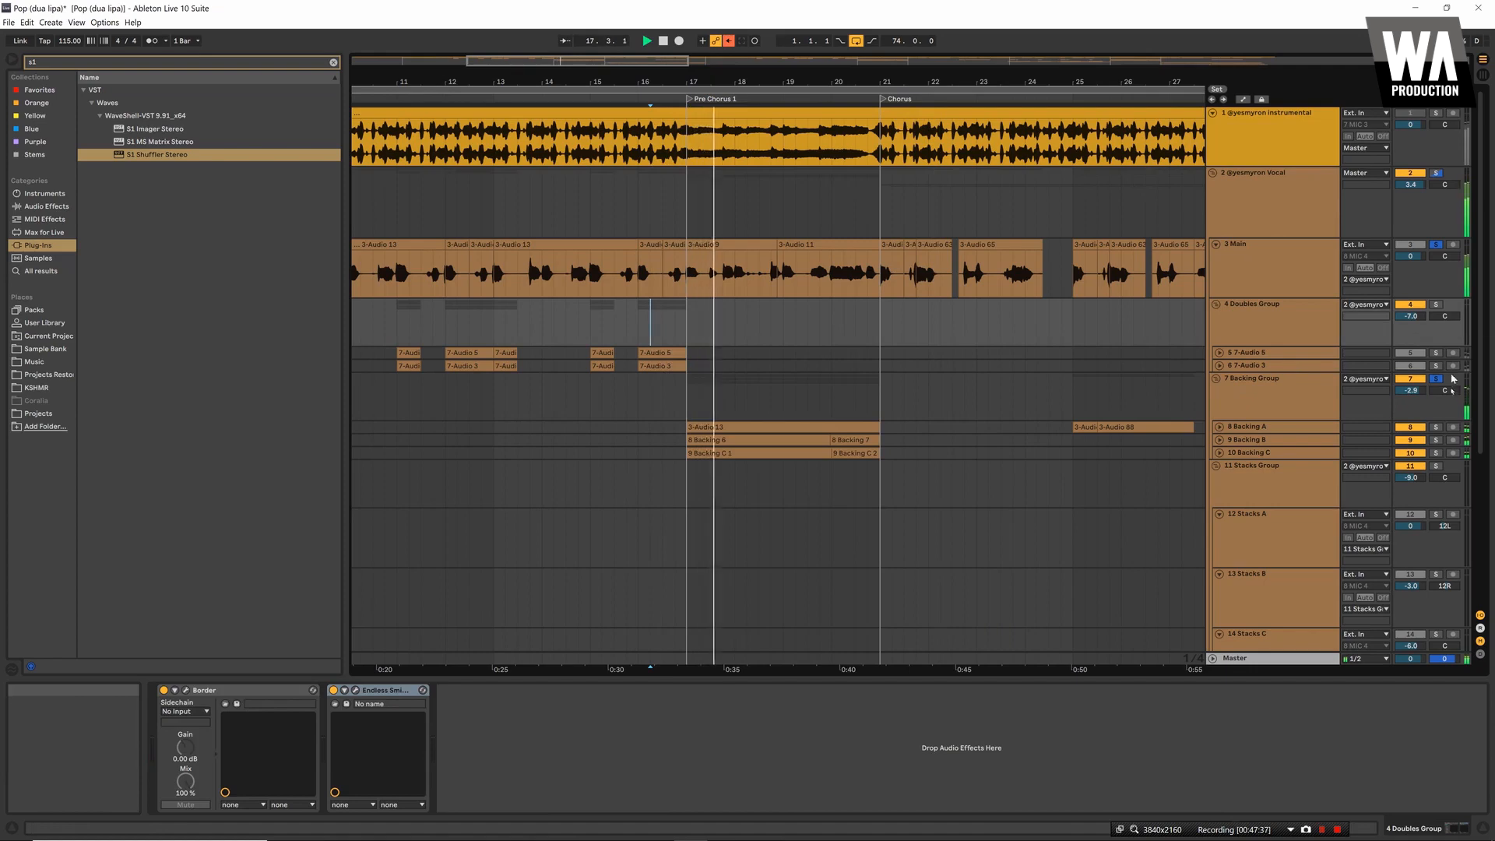
click(1246, 381)
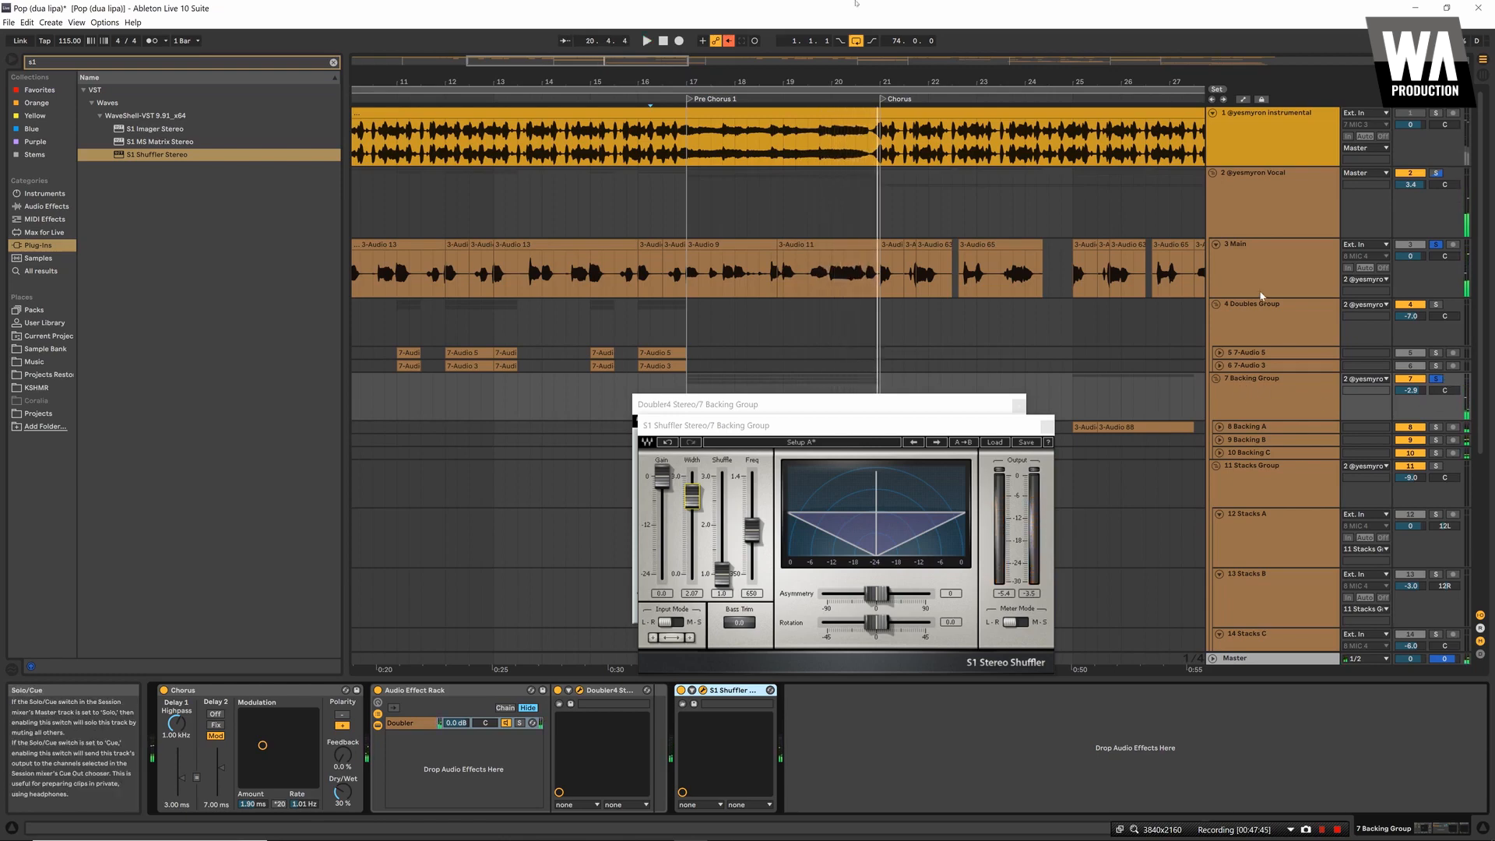
click(1045, 427)
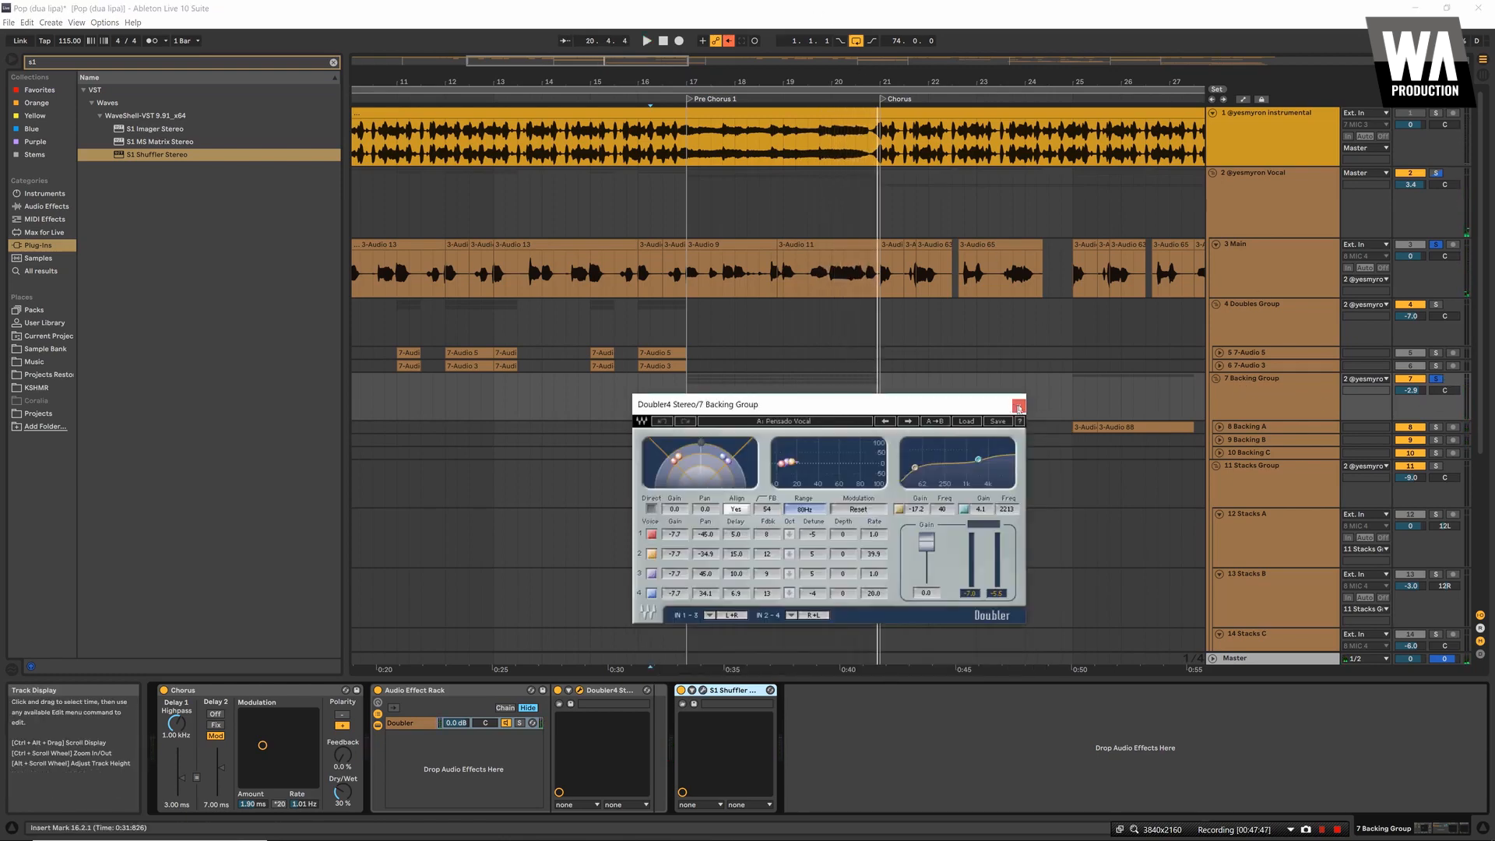
click(1019, 405)
Insert the MIADt delay from the MIA Lab plug-ins on the soloed Stacks Group and set its Dry/Wet to 100%
scroll(1030, 415, right, 3)
scroll(1030, 415, right, 15)
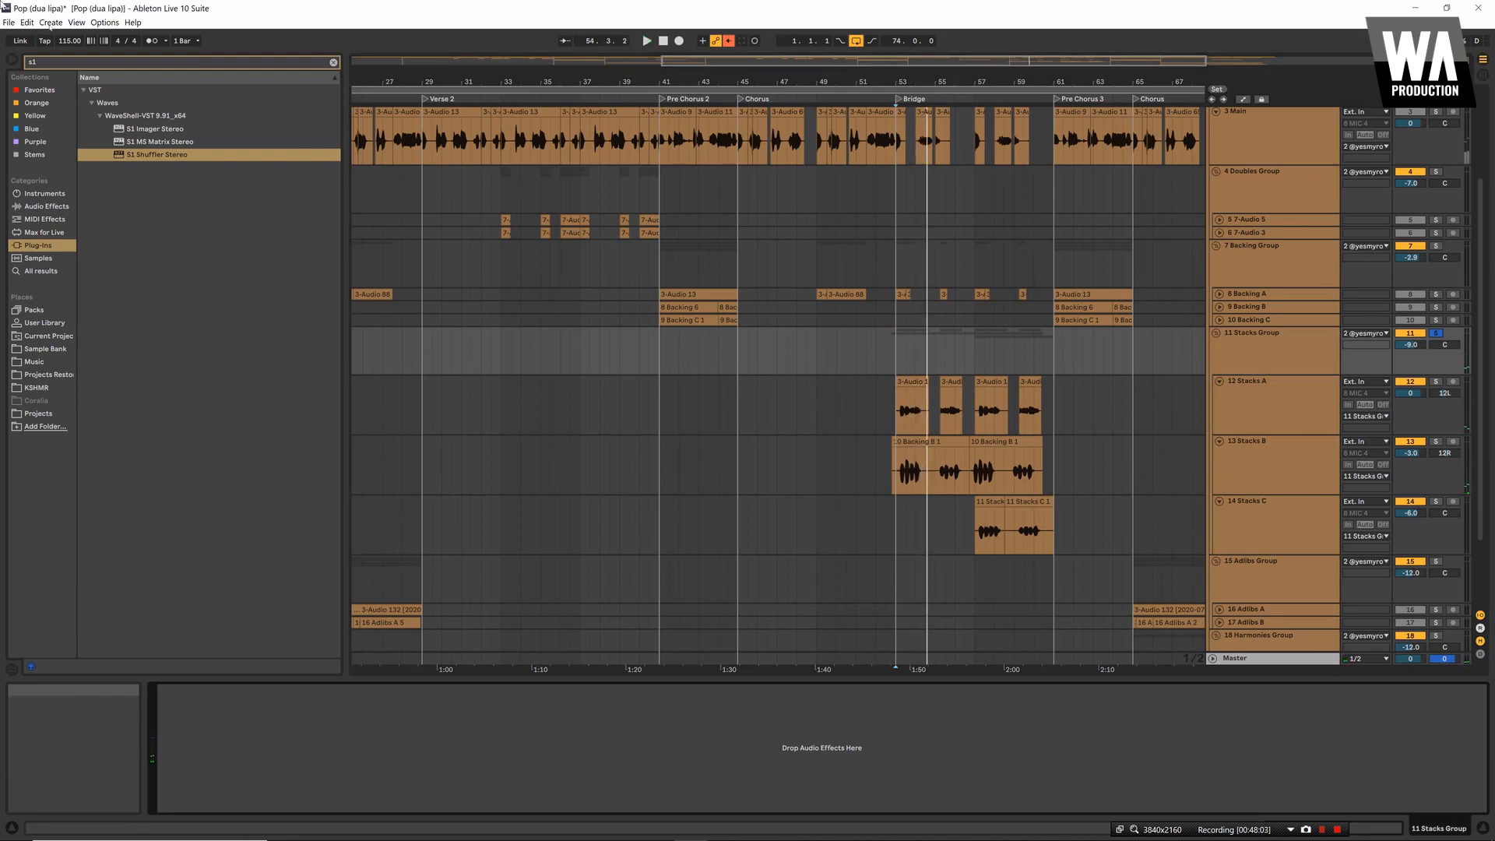
click(334, 63)
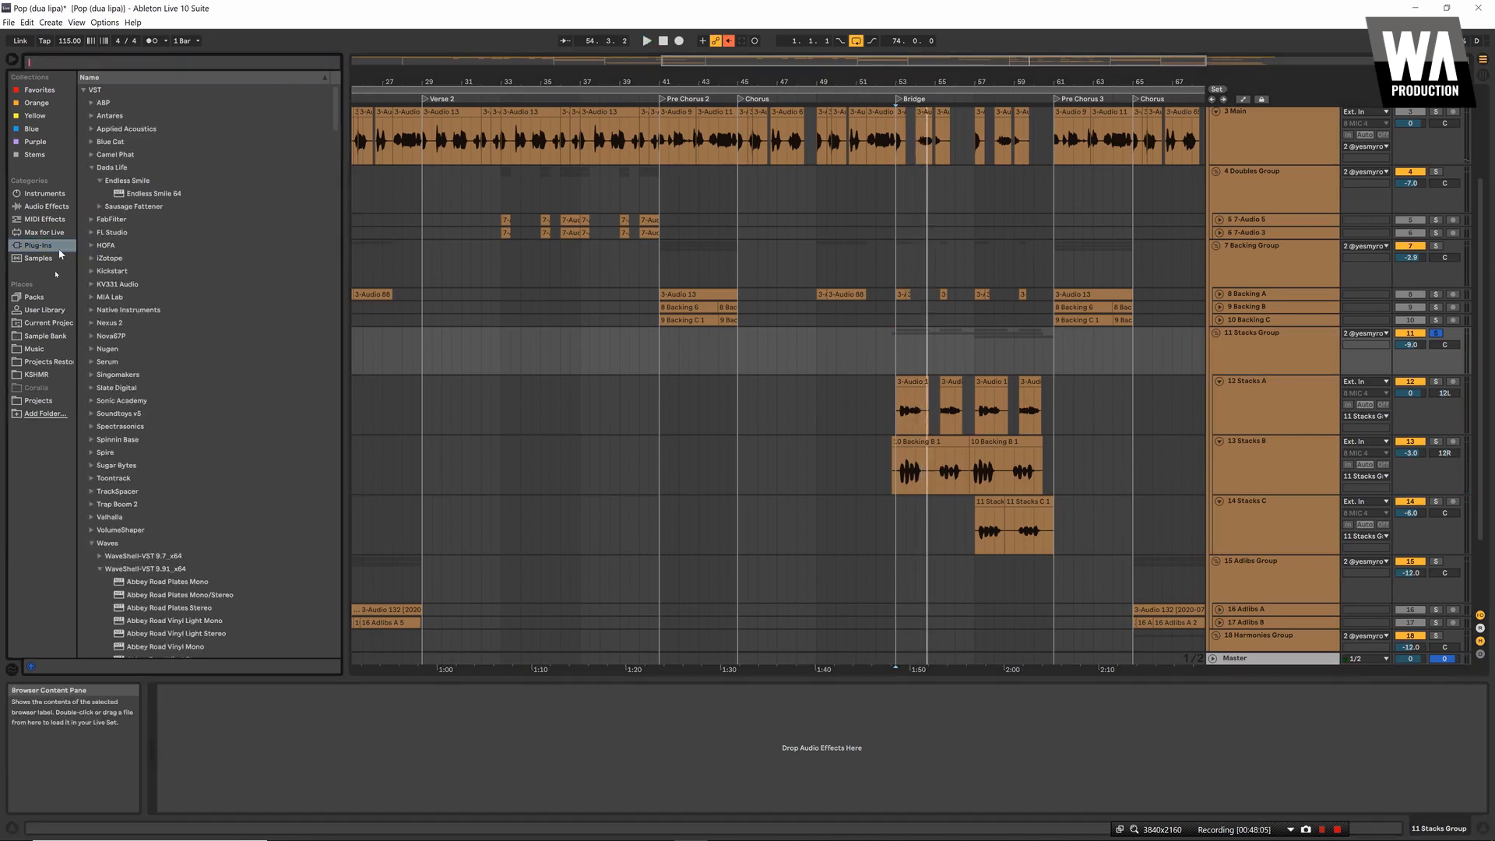
click(90, 297)
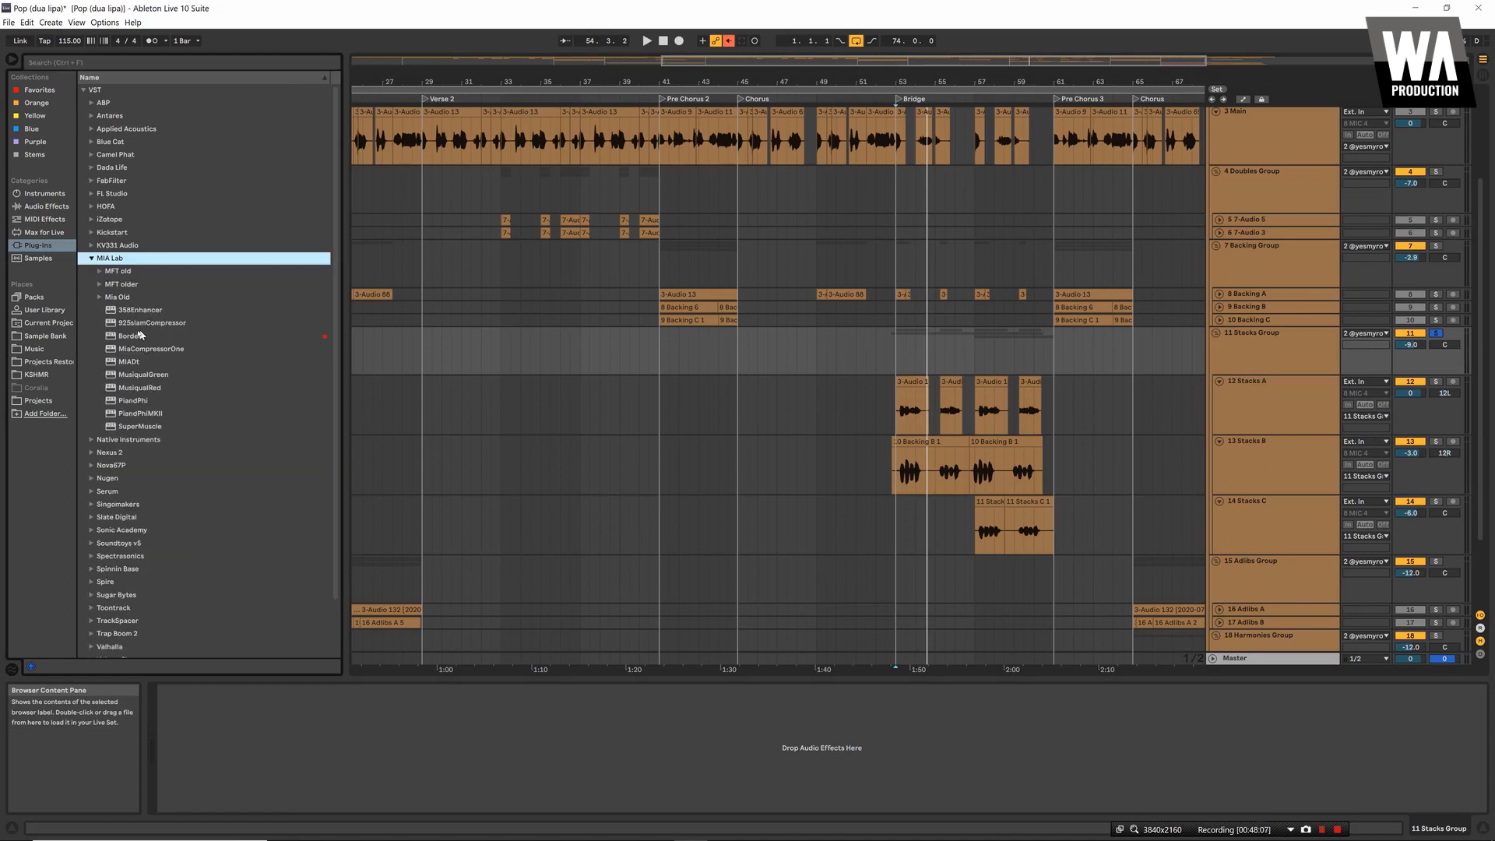
click(129, 361)
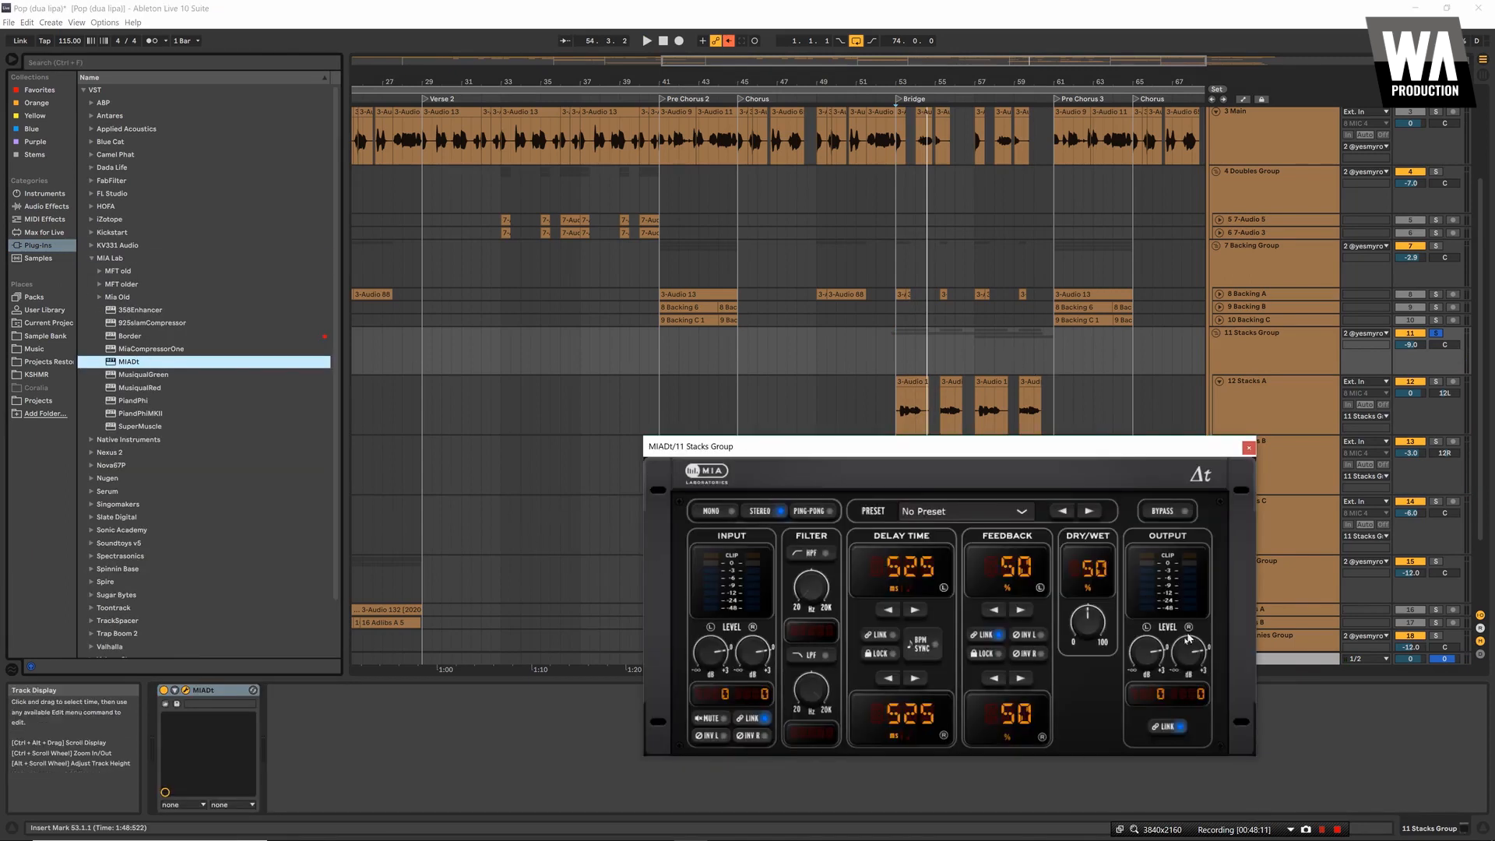
click(1094, 637)
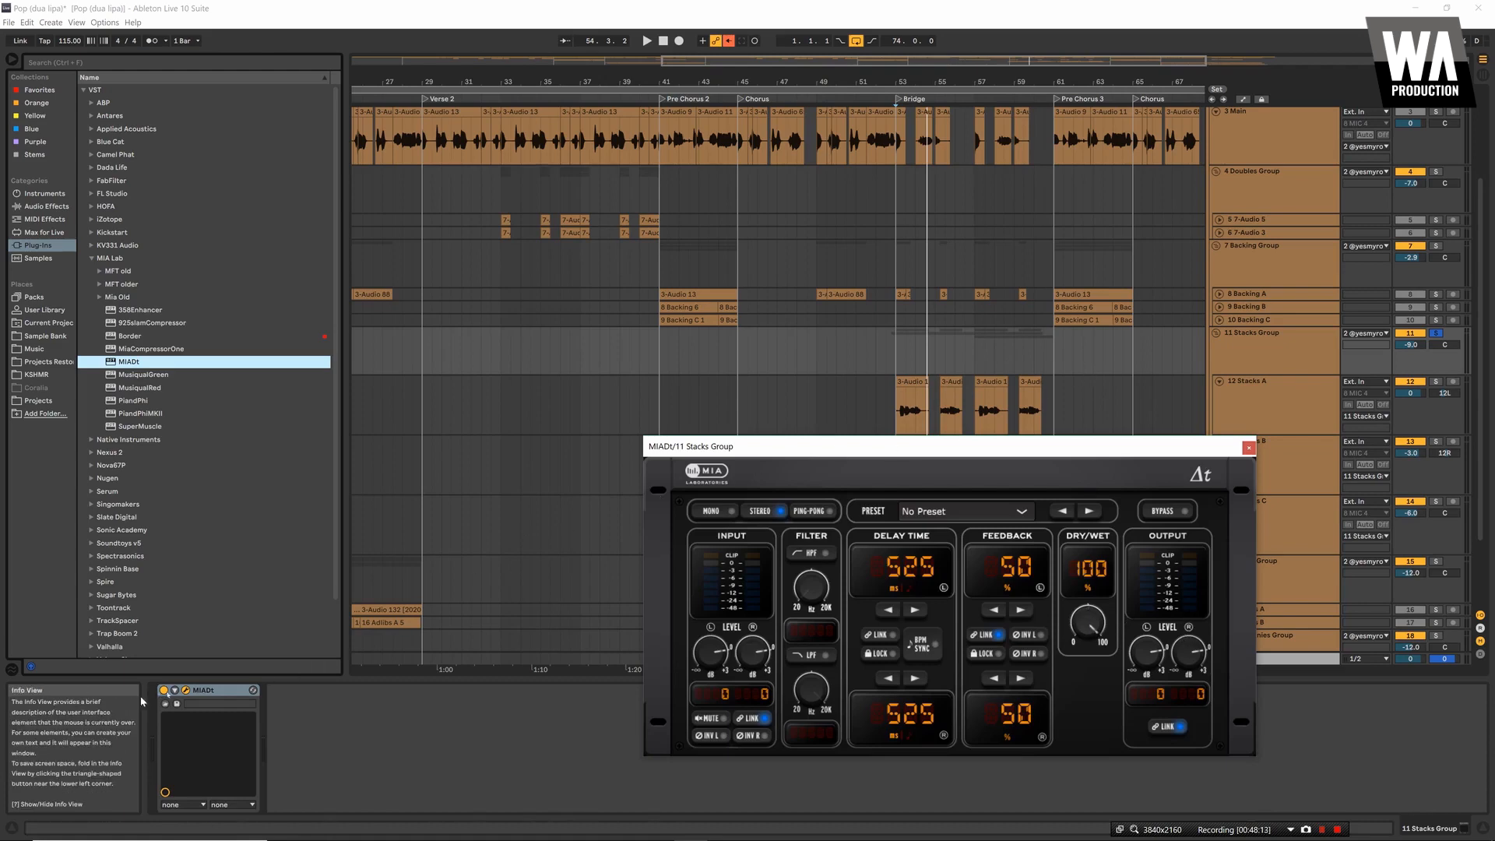
Group MIADt into an Audio Effect Rack with an empty Dry chain above a Delay chain holding the plug-in
click(218, 695)
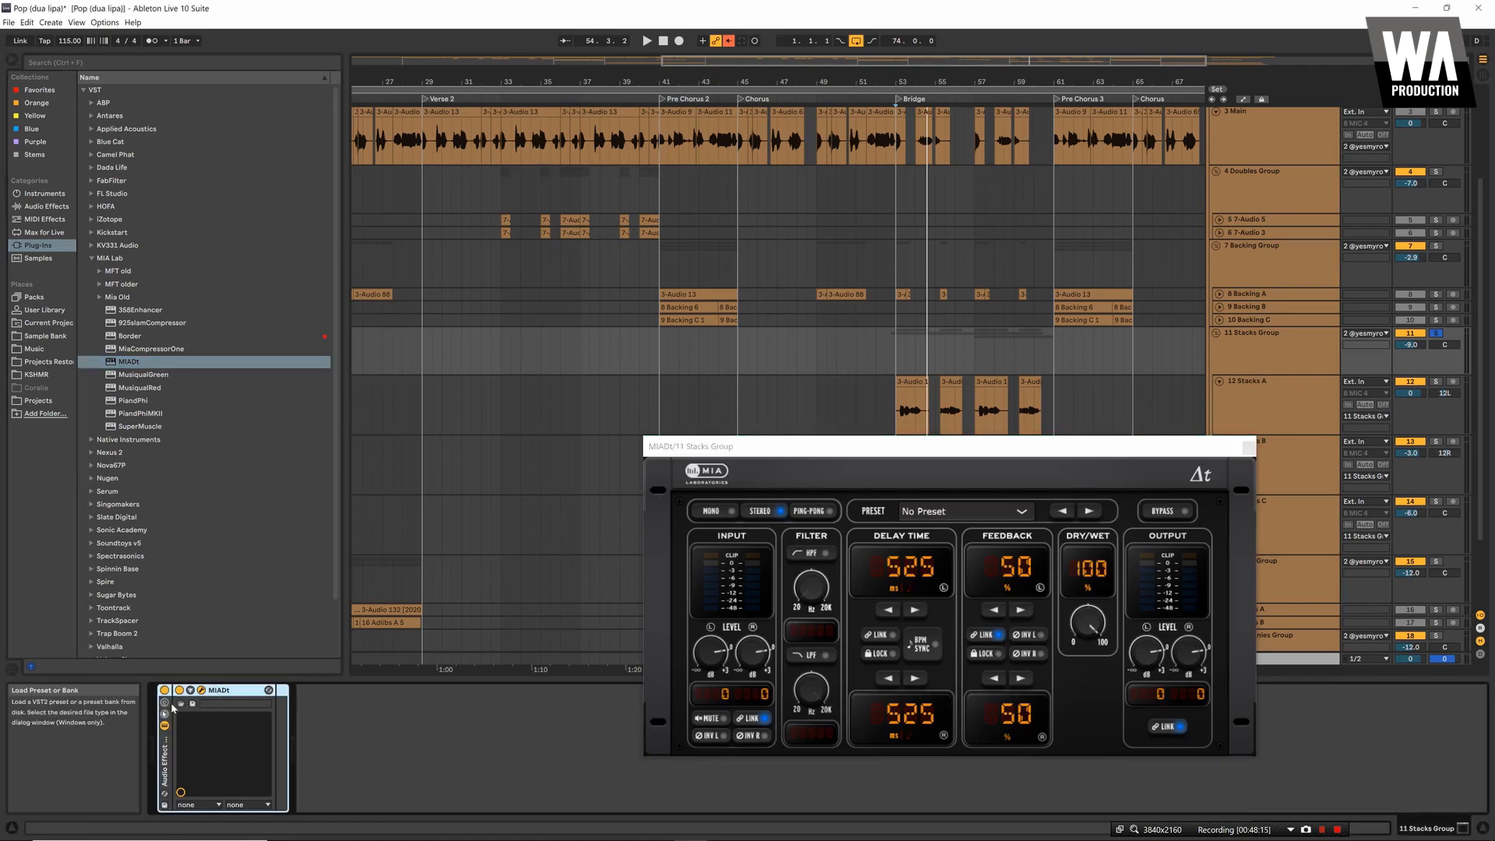
key(ctrl+g)
click(211, 736)
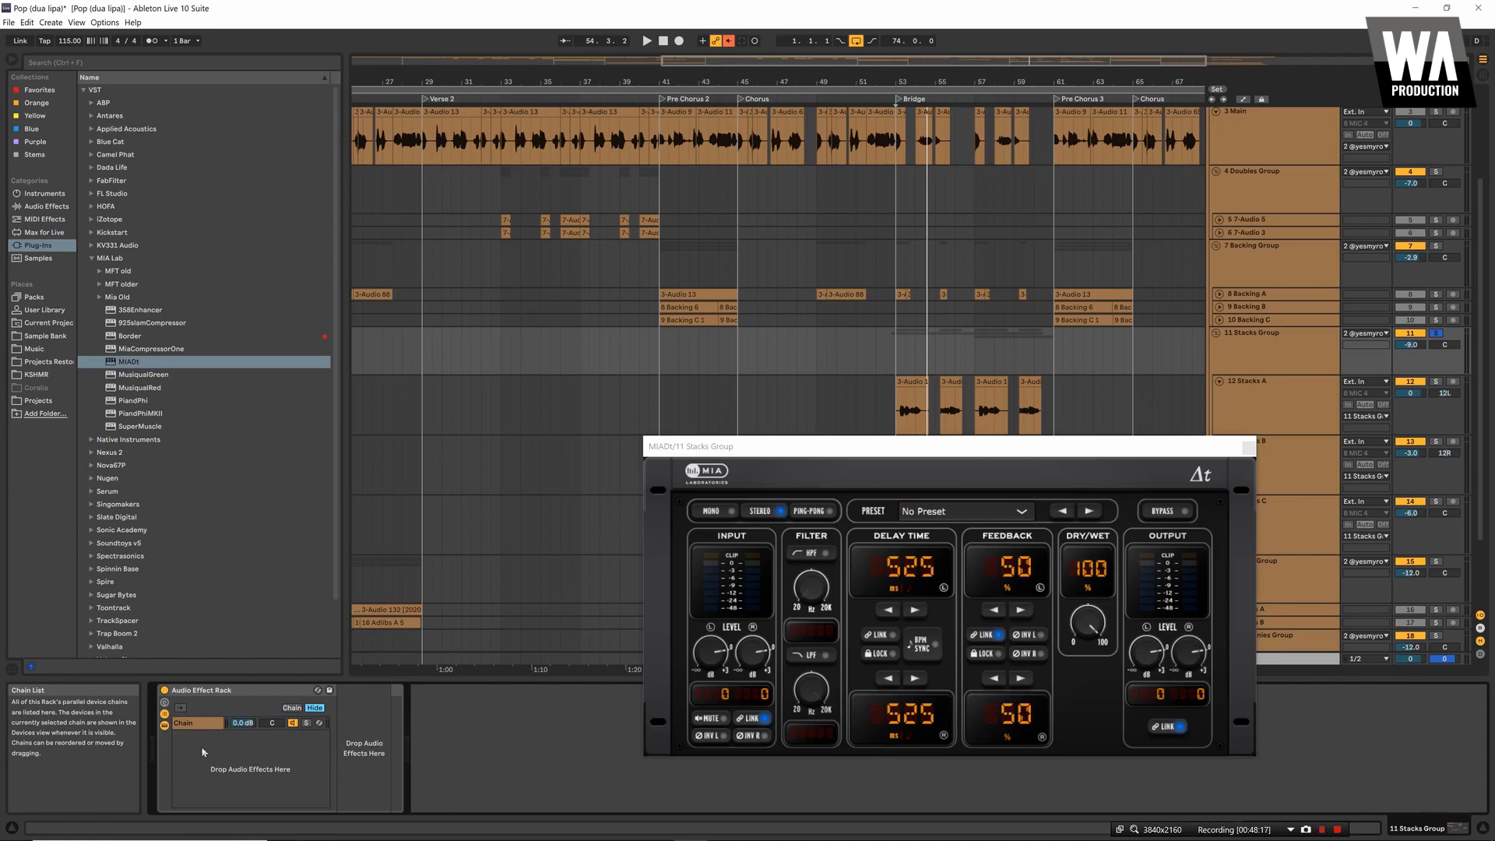
right_click(203, 751)
click(222, 757)
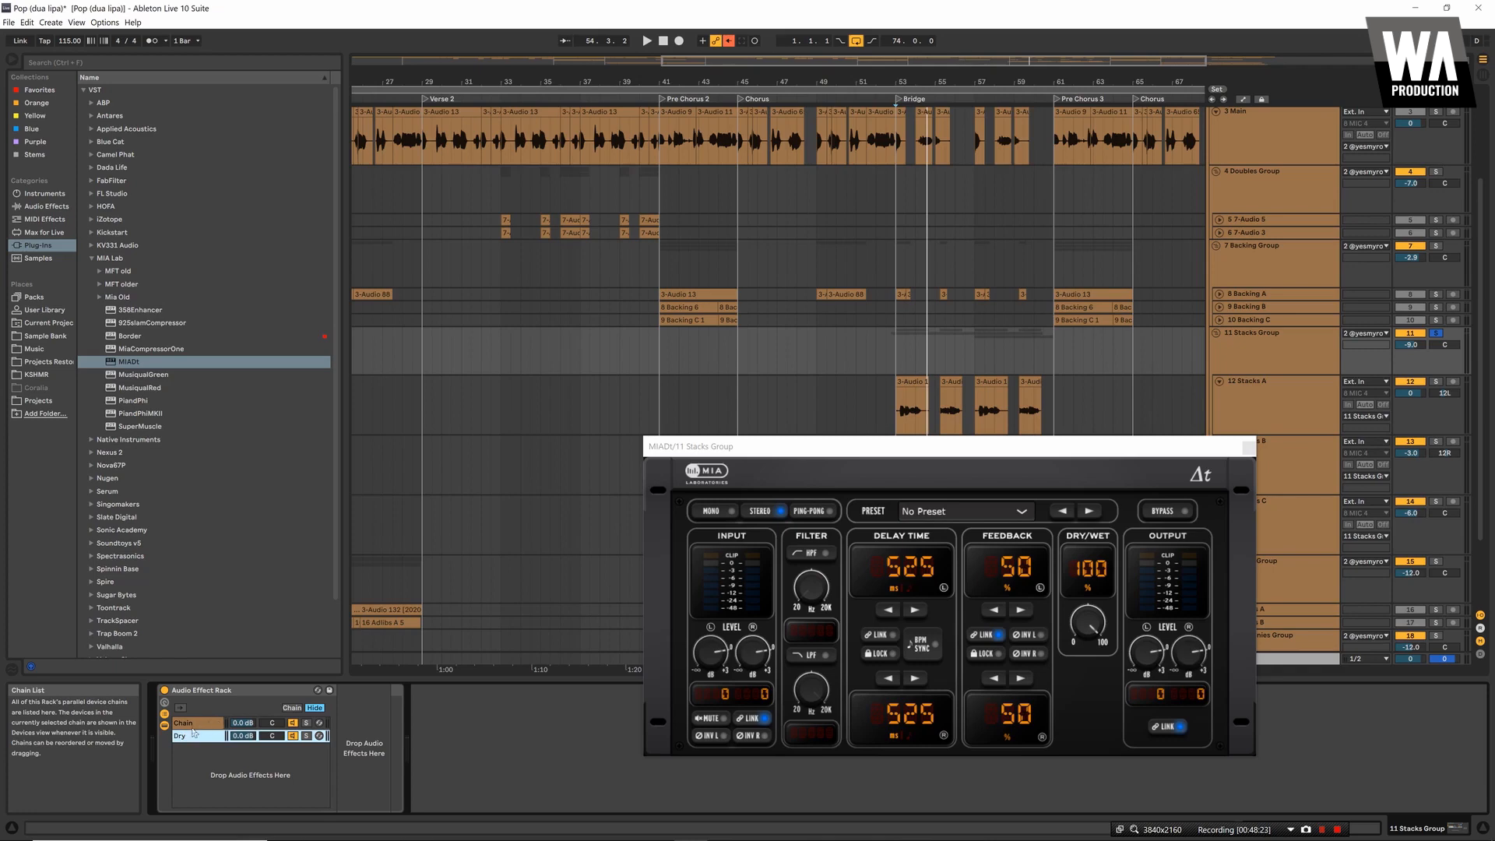
click(192, 724)
drag(199, 761, 195, 752)
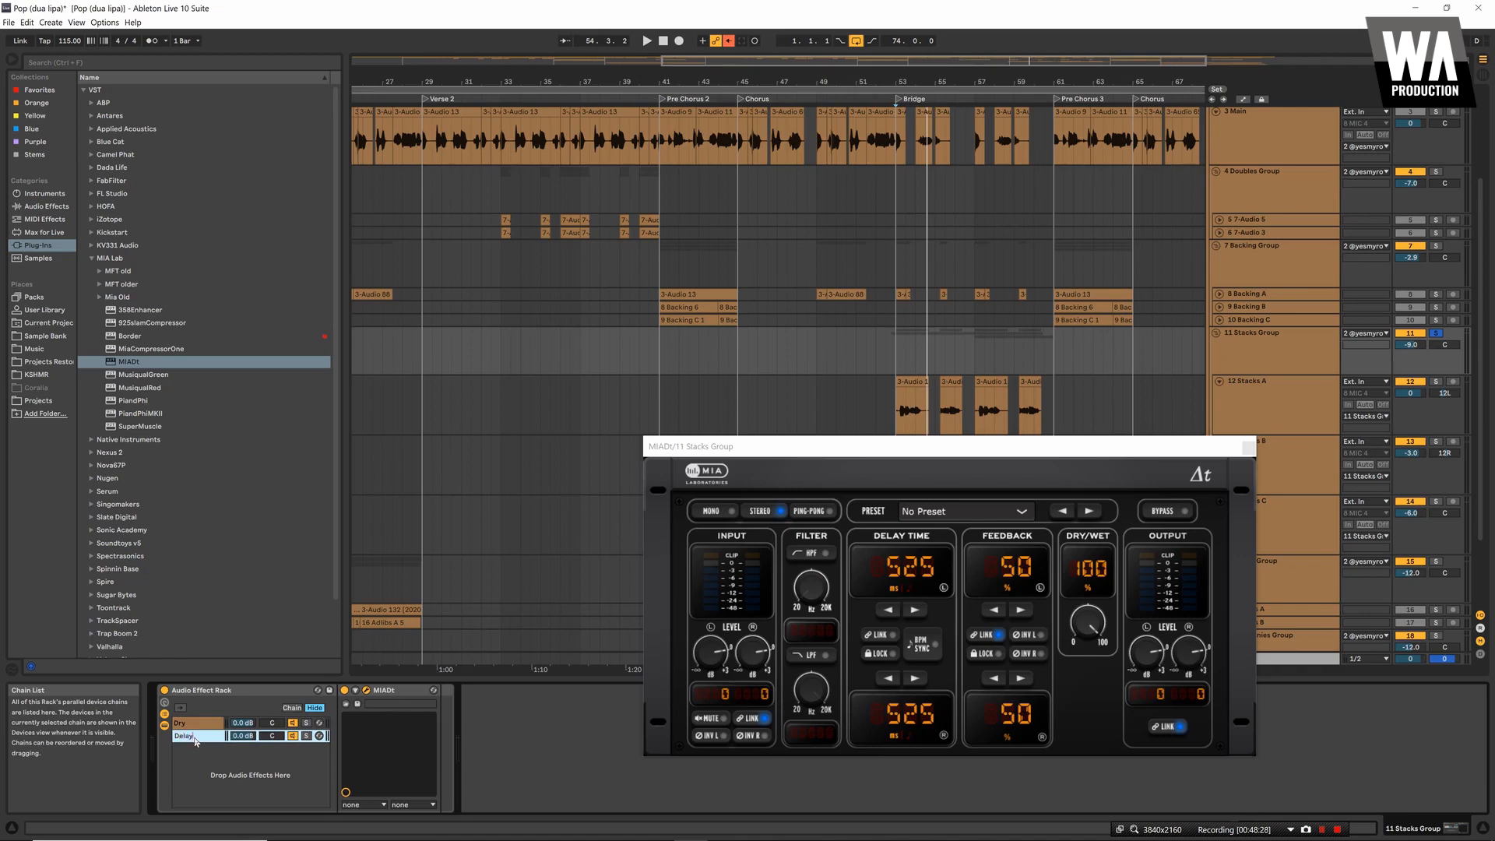
Enable MIADt's filters with HPF at 1104 Hz and LPF at 3652 Hz, and set the Delay chain's volume to -12.0 dB
key(space)
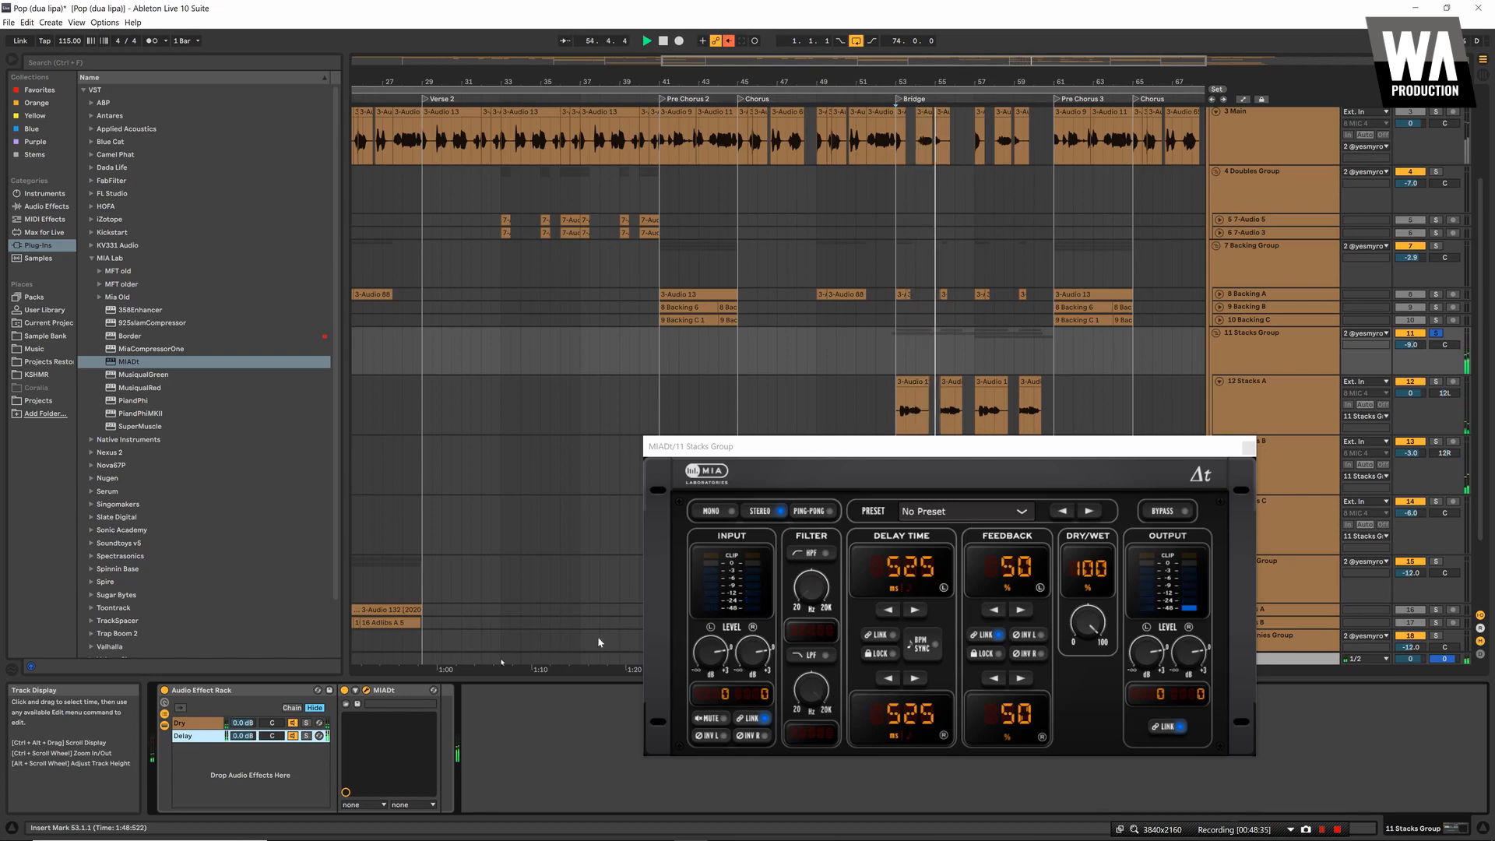
click(823, 553)
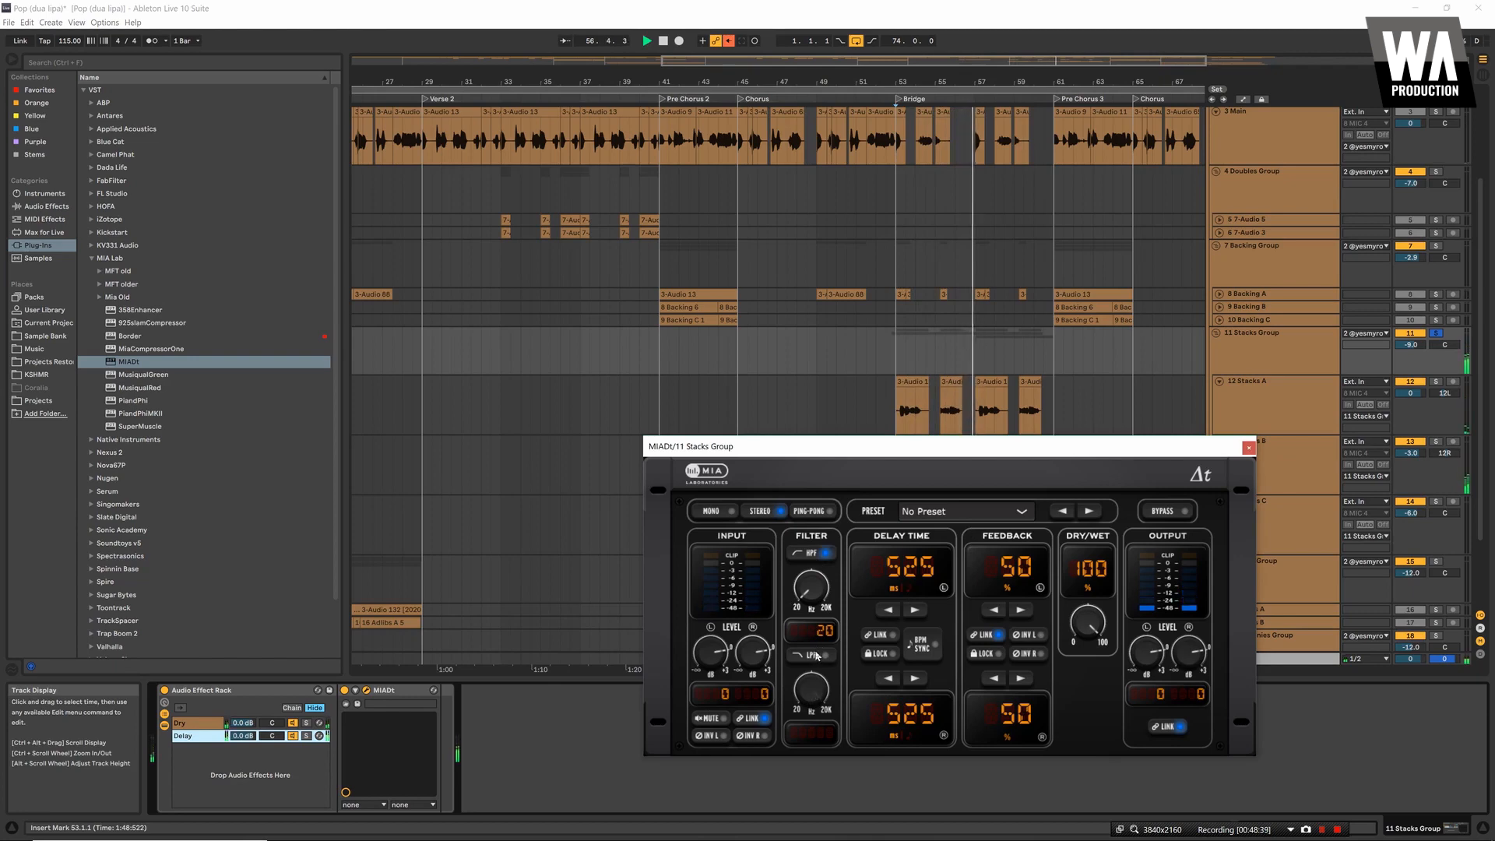
drag(811, 696, 798, 748)
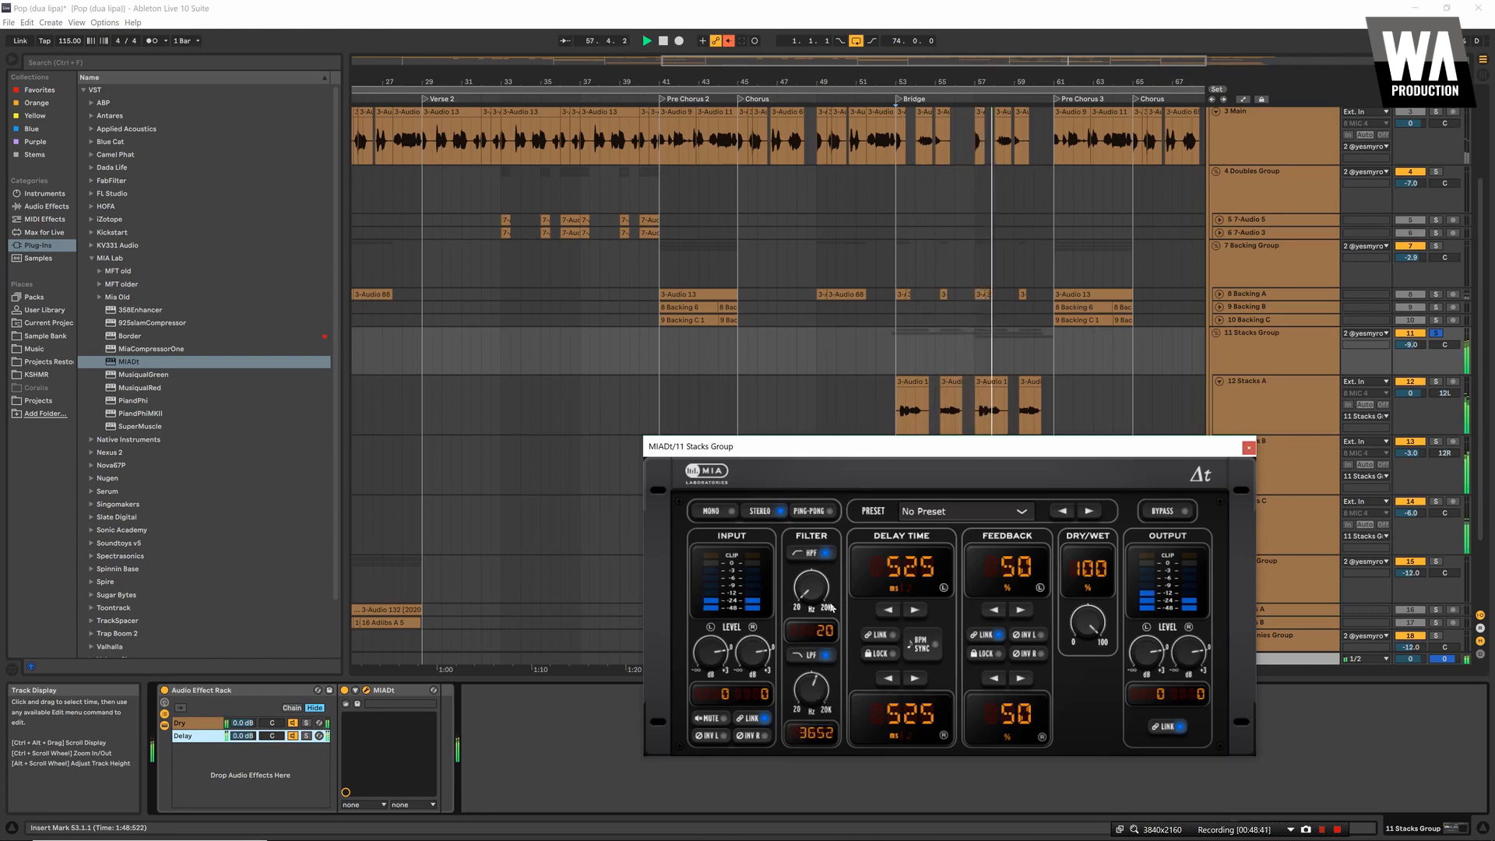
drag(810, 586, 824, 539)
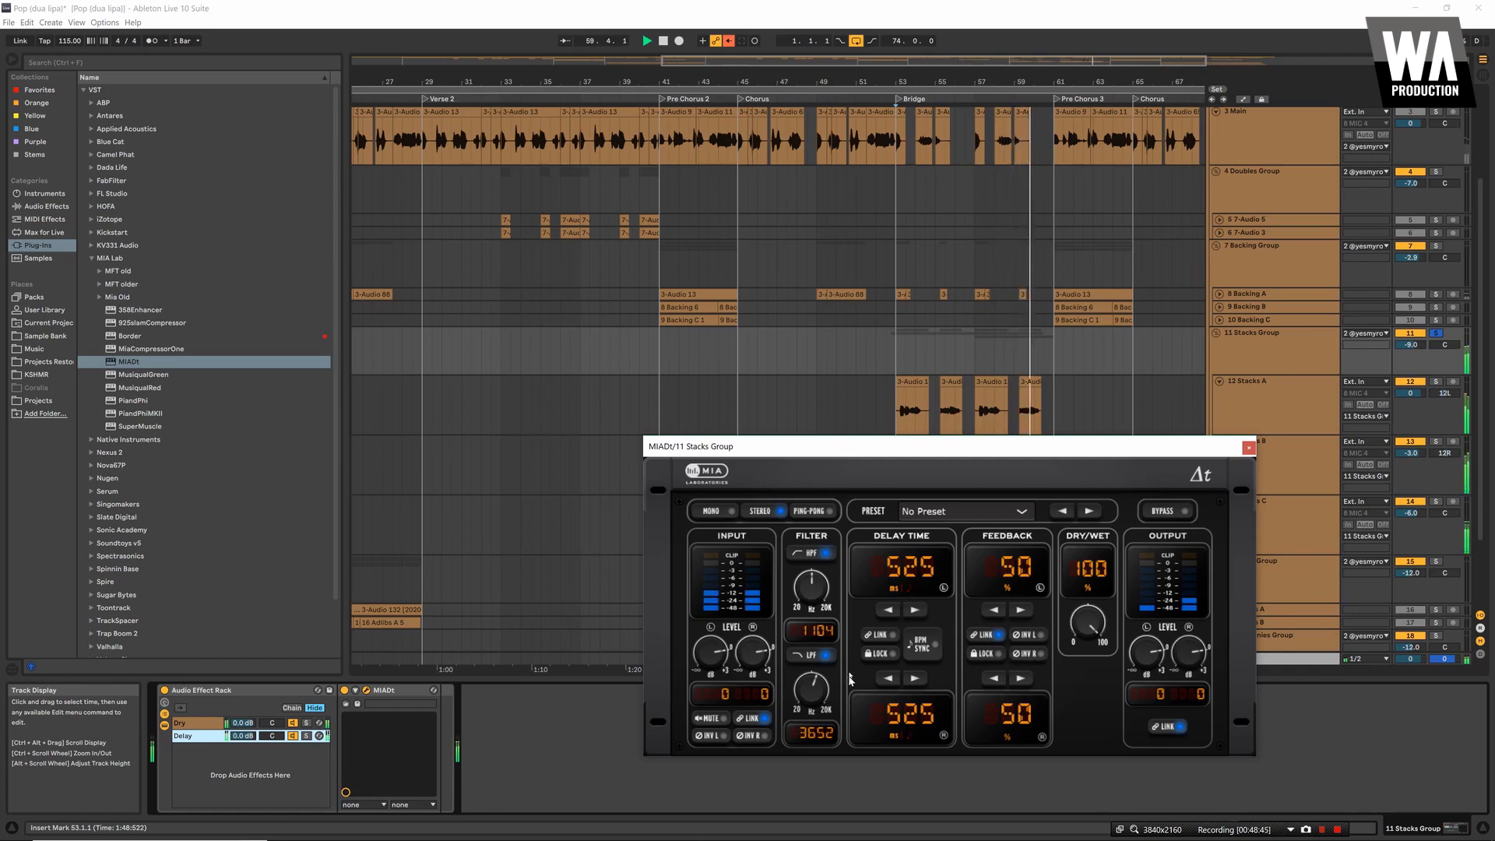
click(244, 736)
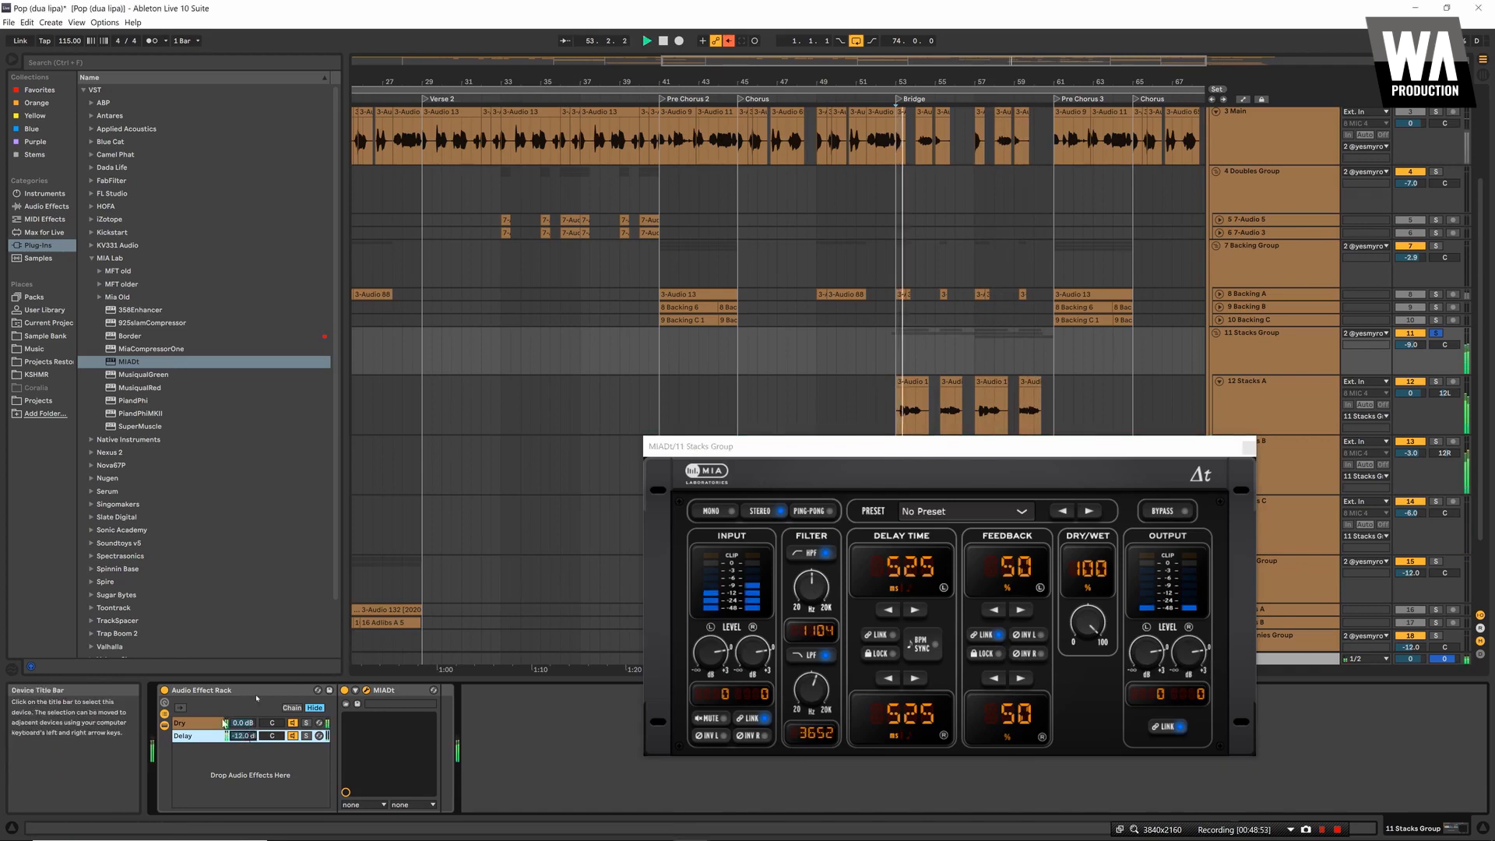
Solo Main with the Stacks Group, set MIADt's HPF to 574 Hz while the Bridge plays, and close the plug-in window
scroll(1242, 288, up, 3)
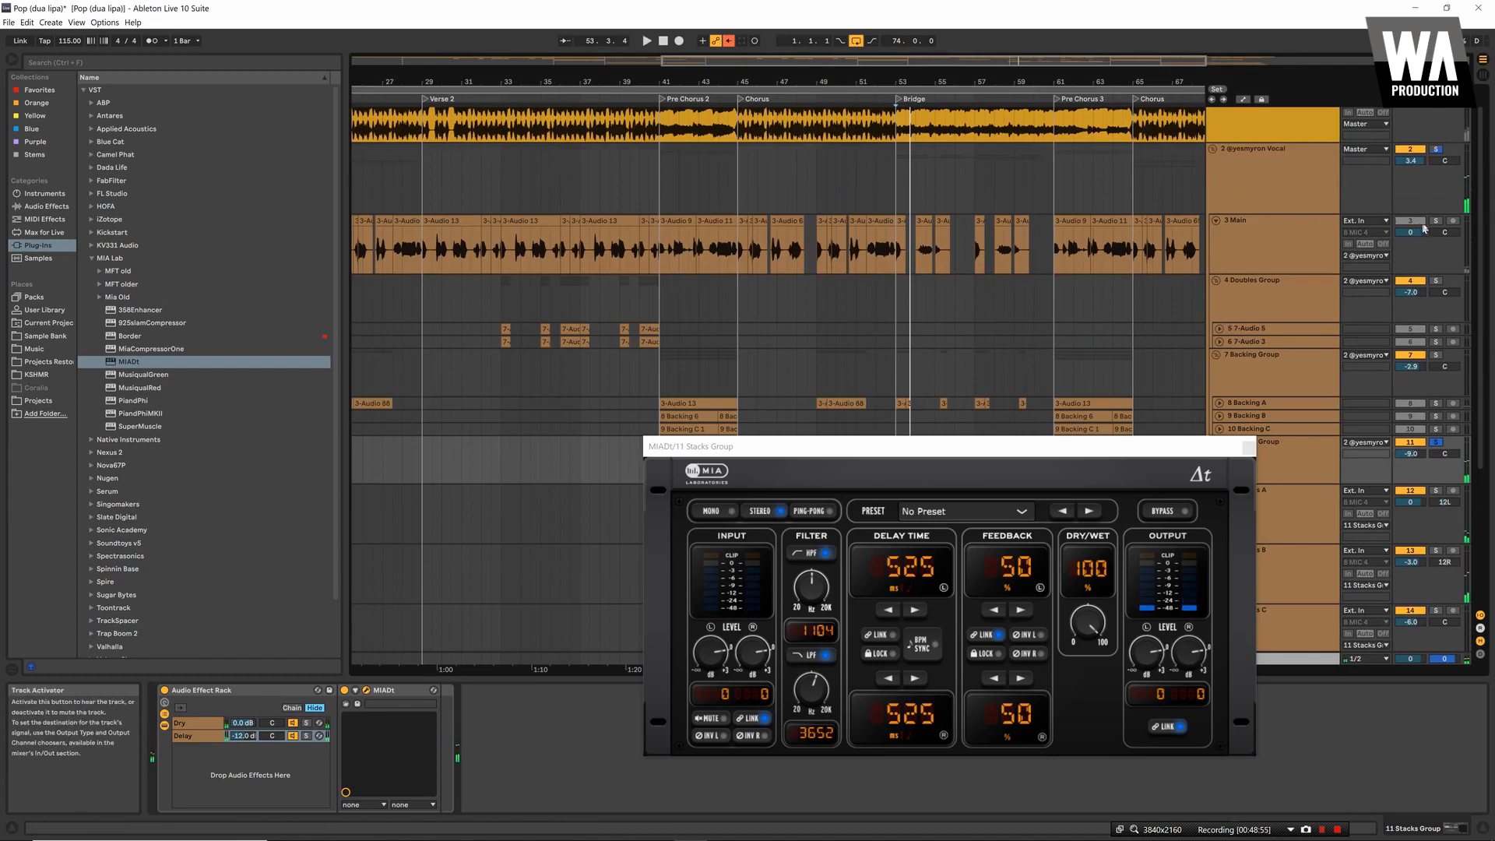
key(space)
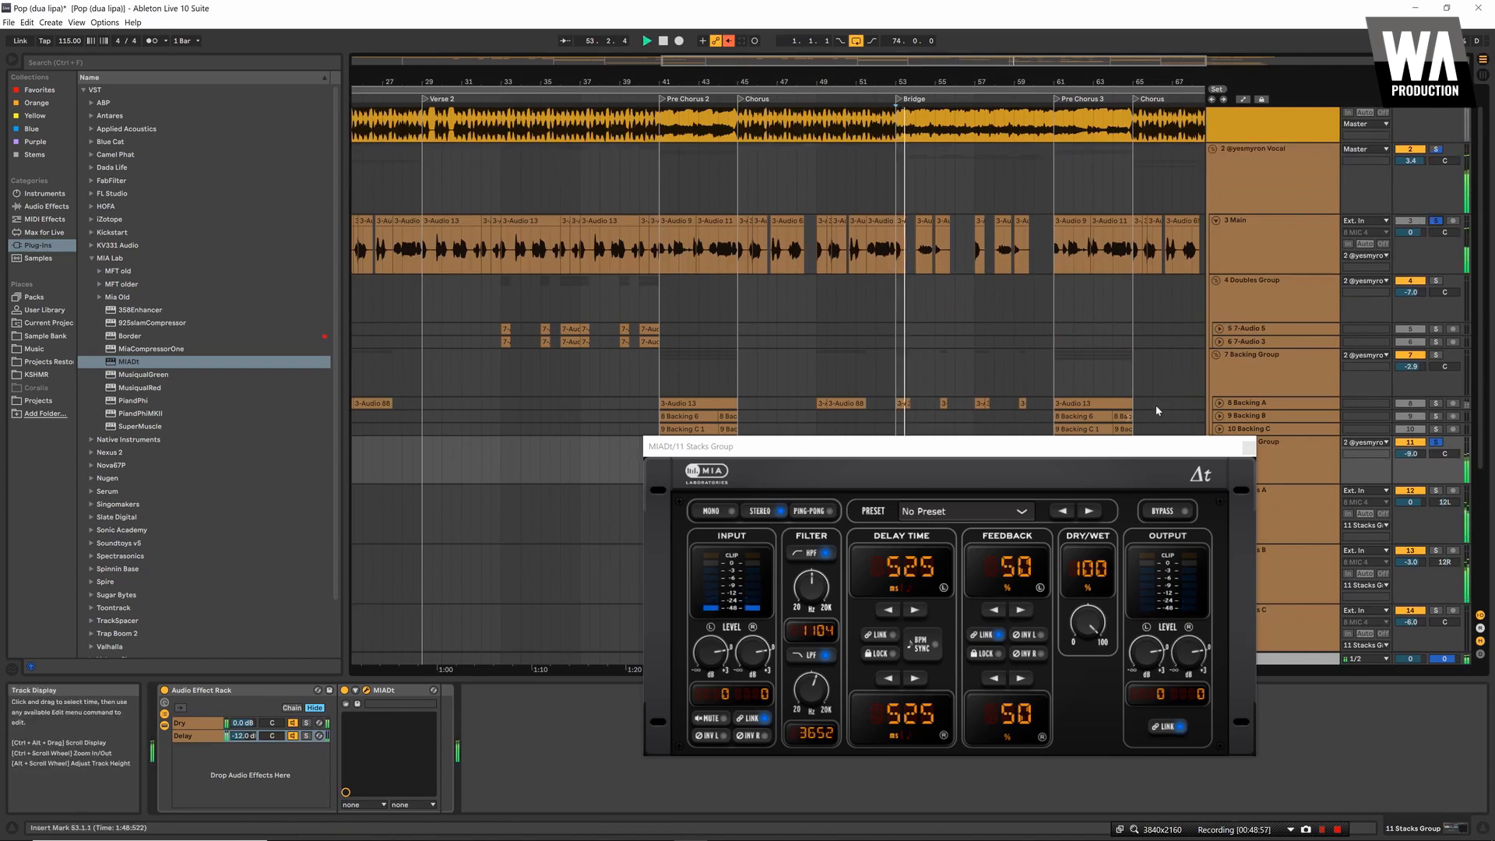
scroll(957, 330, down, 3)
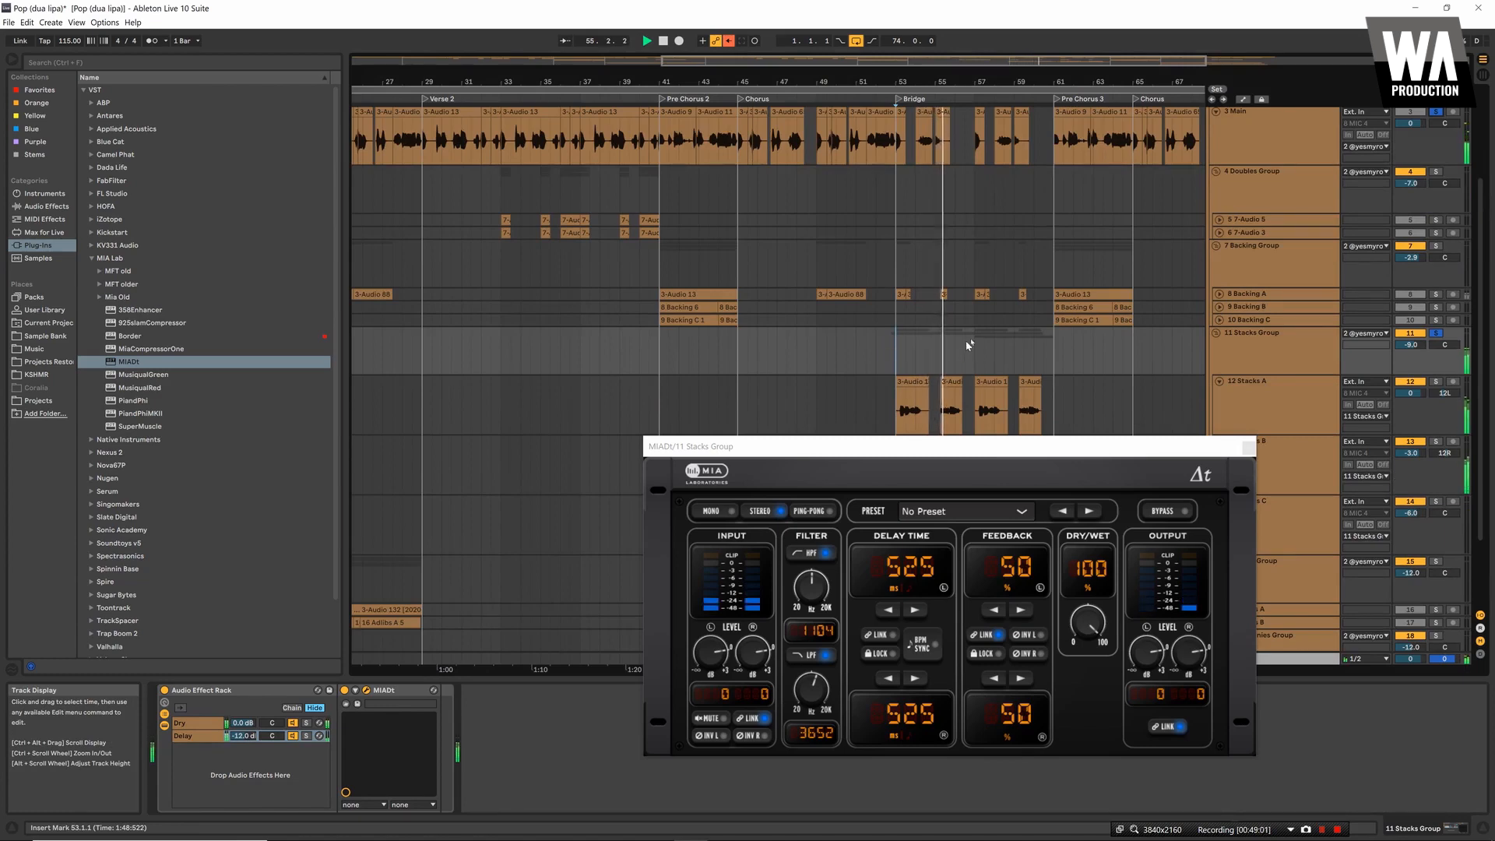
scroll(949, 352, down, 3)
drag(810, 585, 800, 594)
key(space)
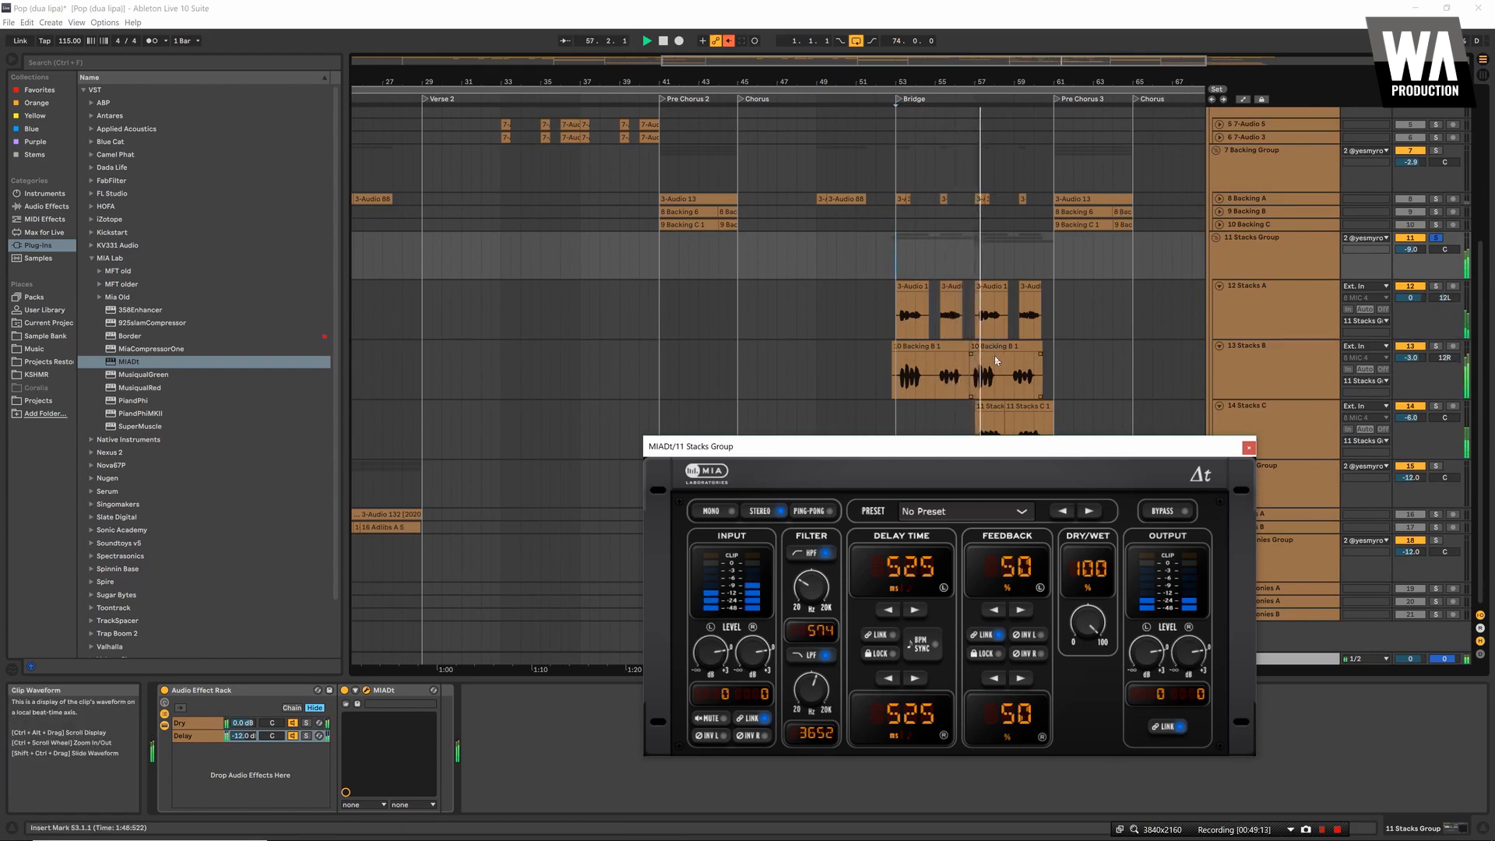
click(1250, 449)
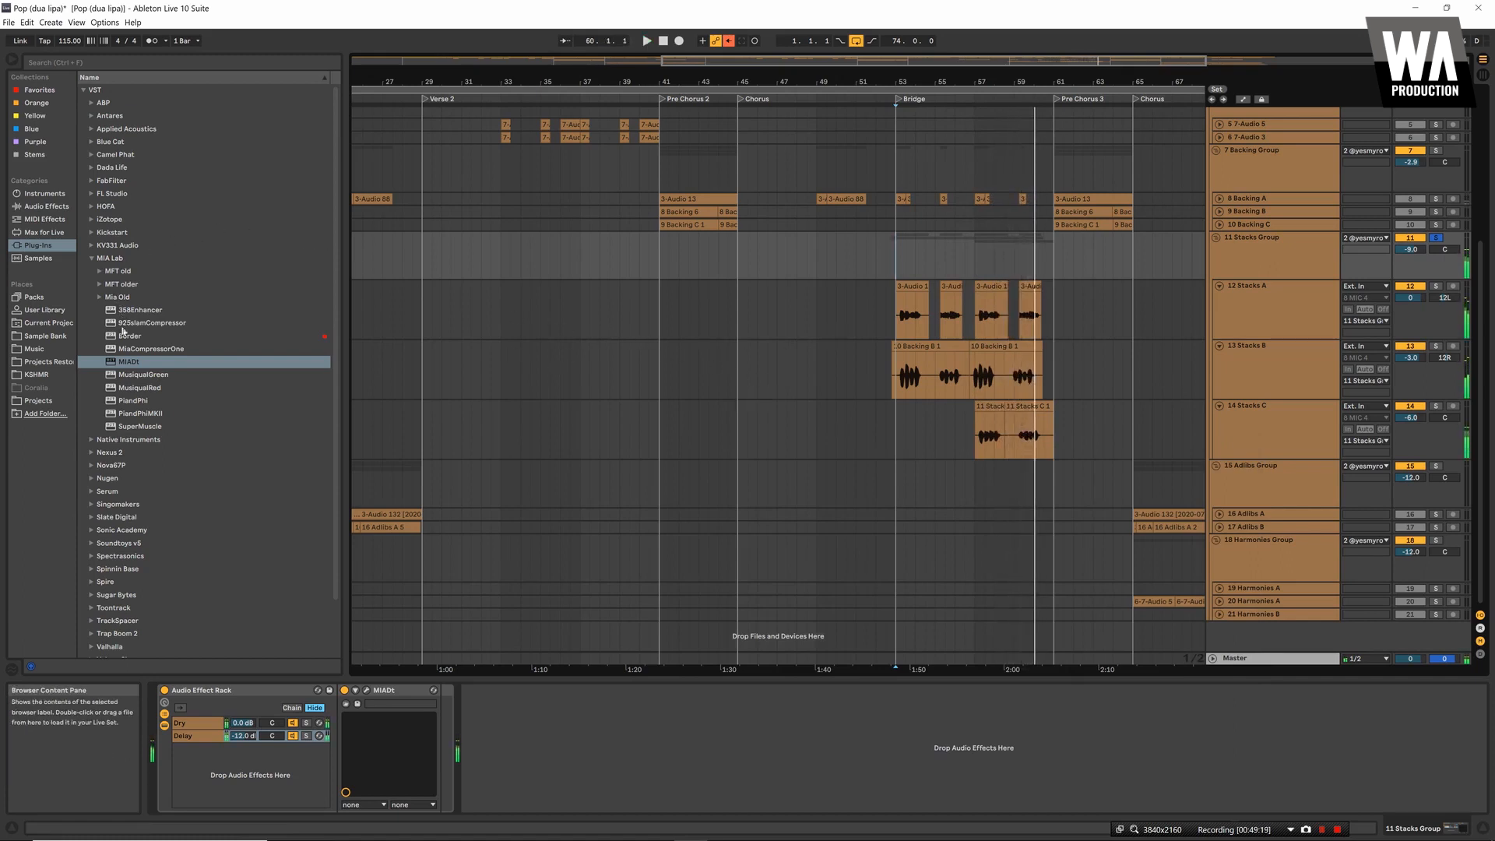
Insert Border before the Audio Effect Rack on the Stacks Group and set its HPF to 128 Hz and LPF to 9716 Hz
mouse_move(127, 336)
mouse_down()
mouse_move(204, 449)
mouse_move(193, 693)
mouse_up()
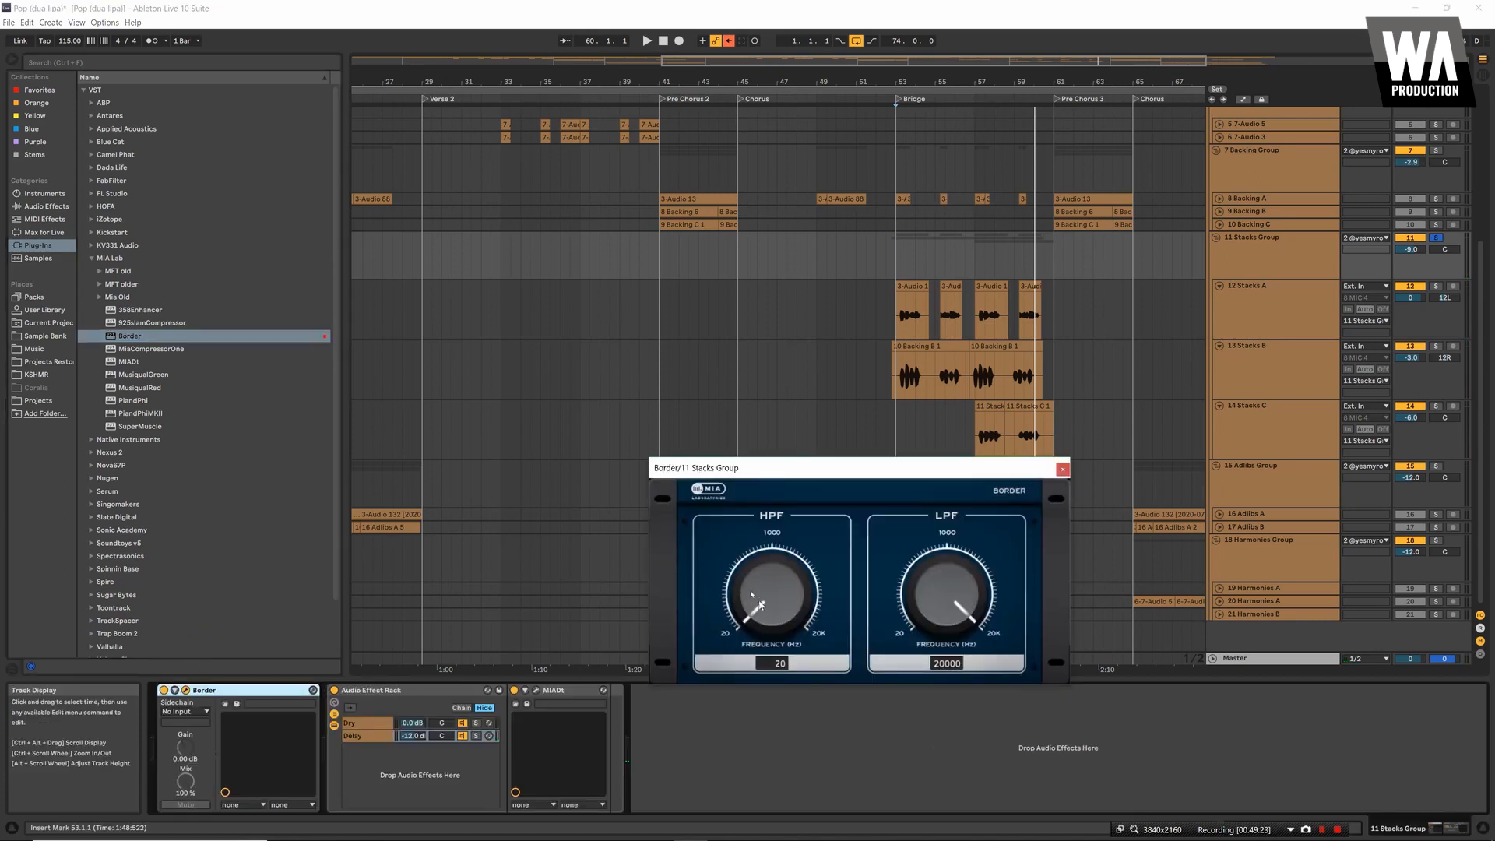
key(space)
scroll(745, 548, up, 1)
drag(745, 545, 749, 550)
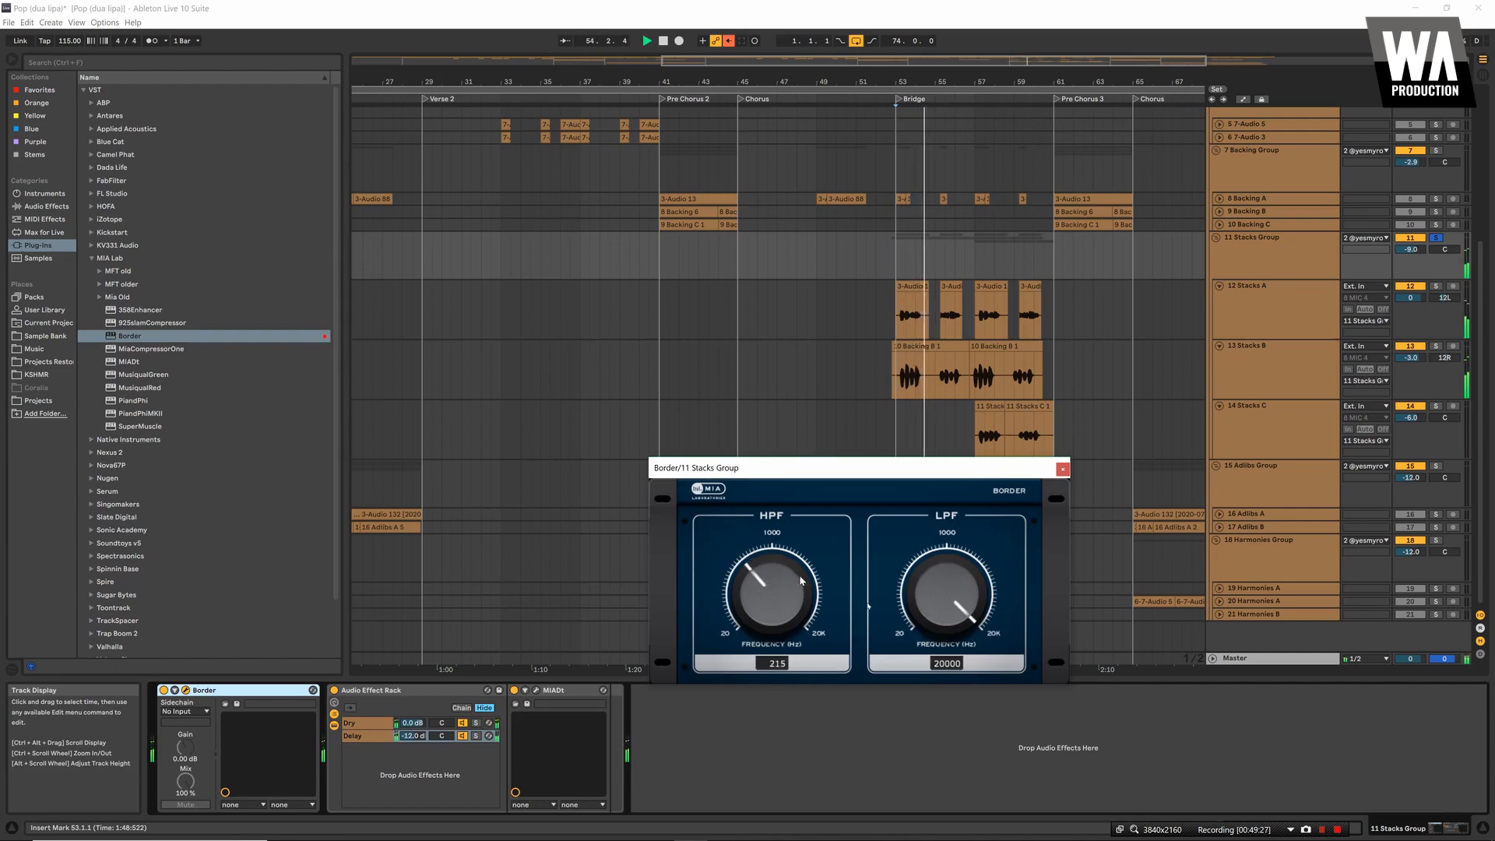
mouse_move(947, 621)
mouse_down()
mouse_move(941, 608)
mouse_move(943, 627)
mouse_up()
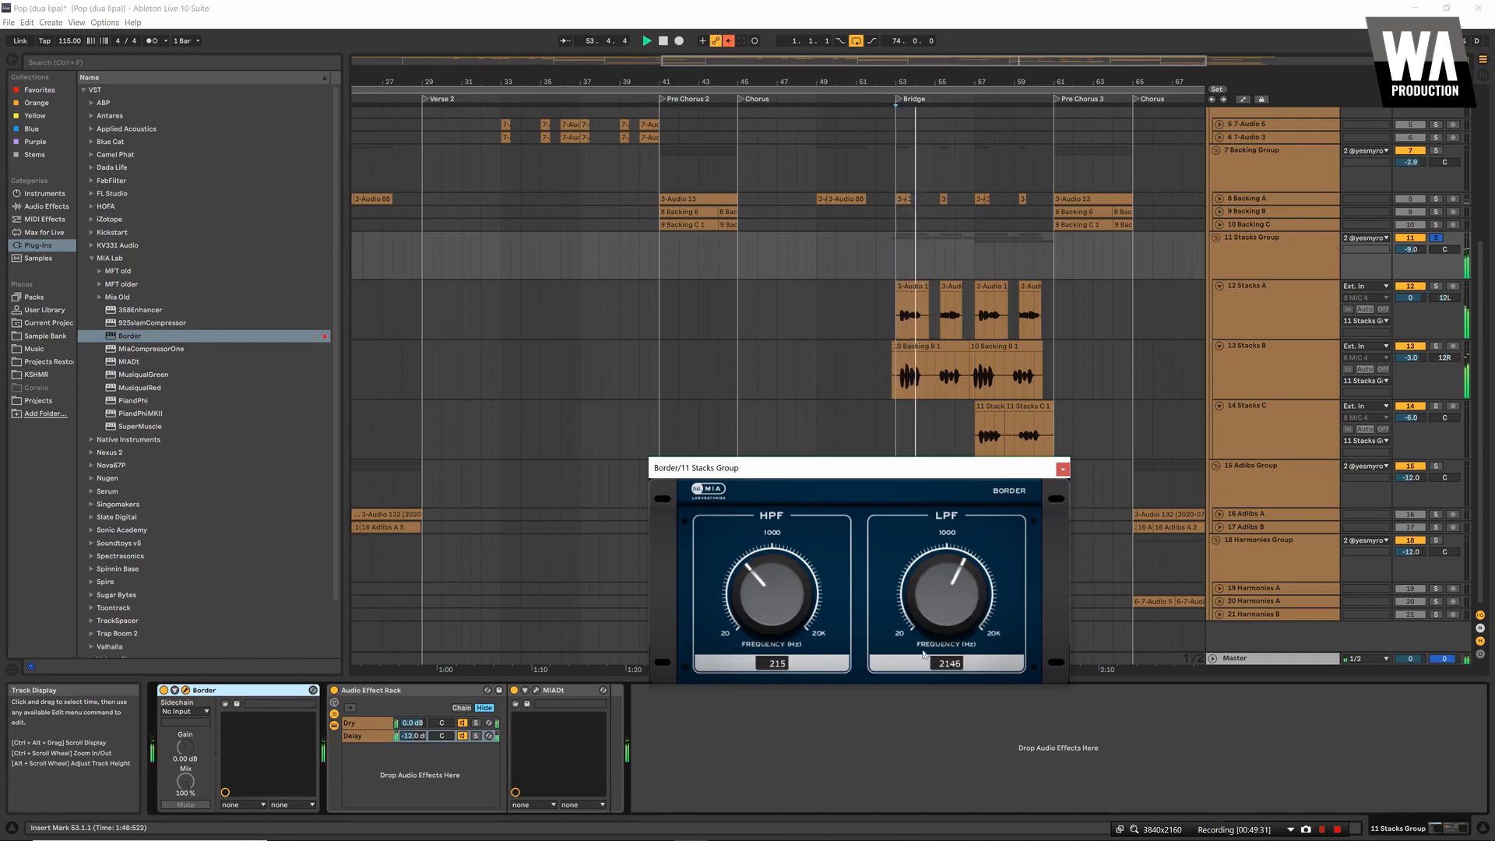
mouse_move(802, 601)
mouse_down()
mouse_move(816, 620)
mouse_move(800, 609)
mouse_up()
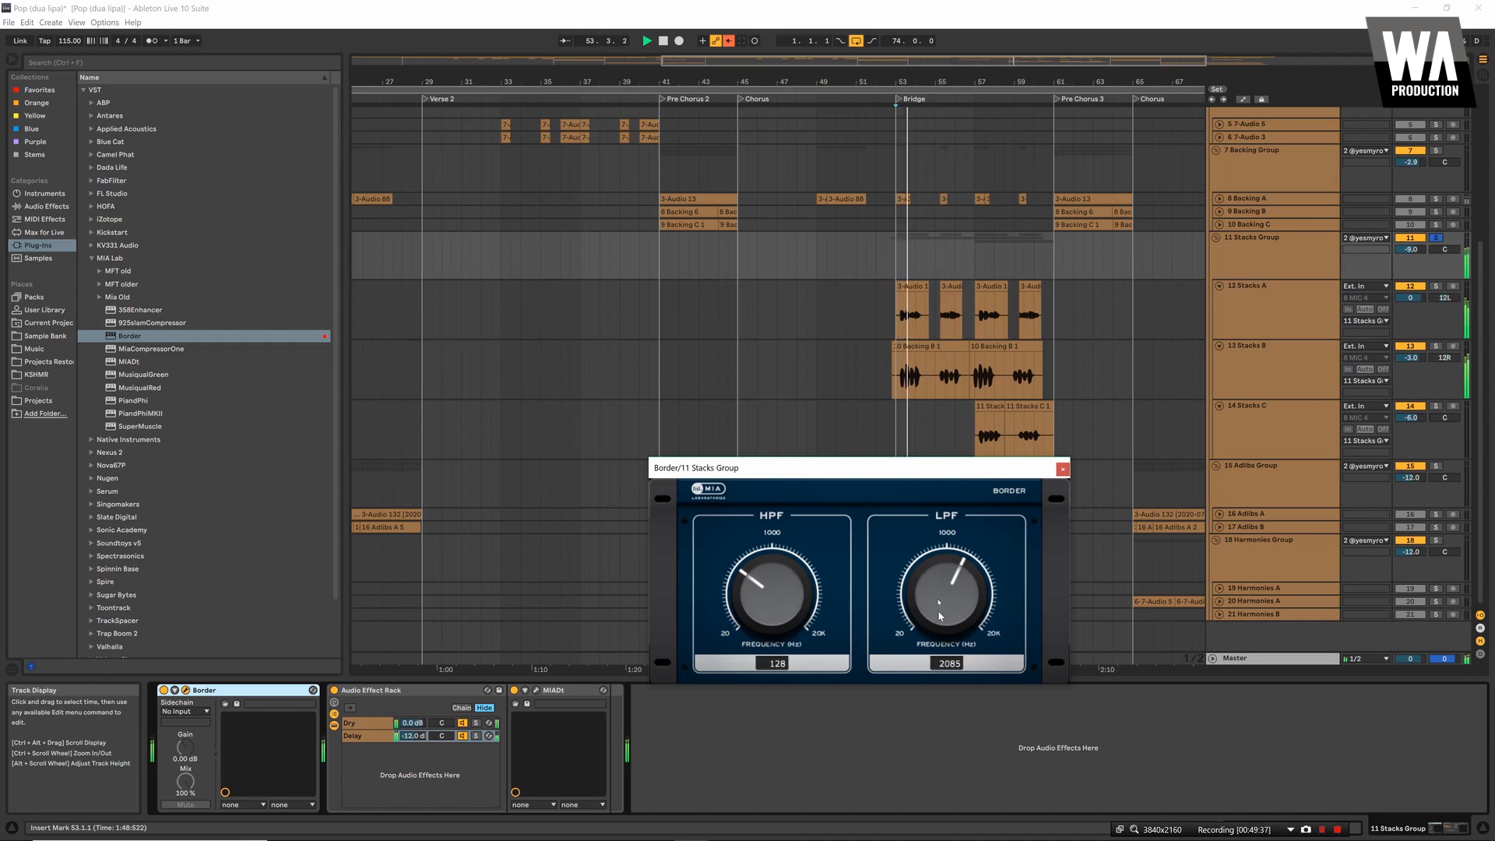
drag(939, 615, 939, 572)
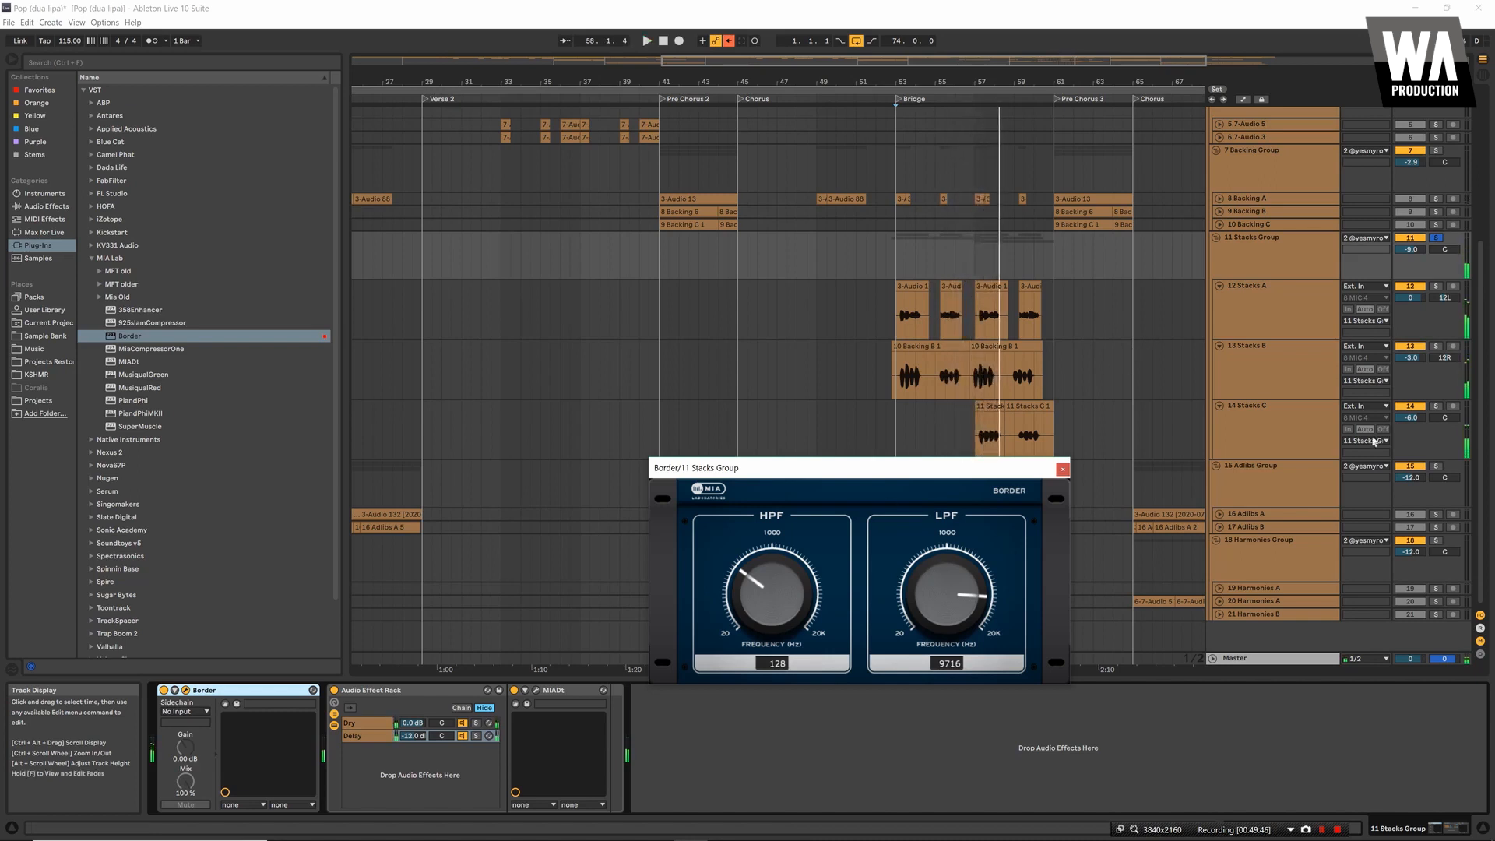
Add Dada Life's Endless Smile 64 after Auto-Tune EFX on the Stacks C track and select the track's first clip
click(1319, 437)
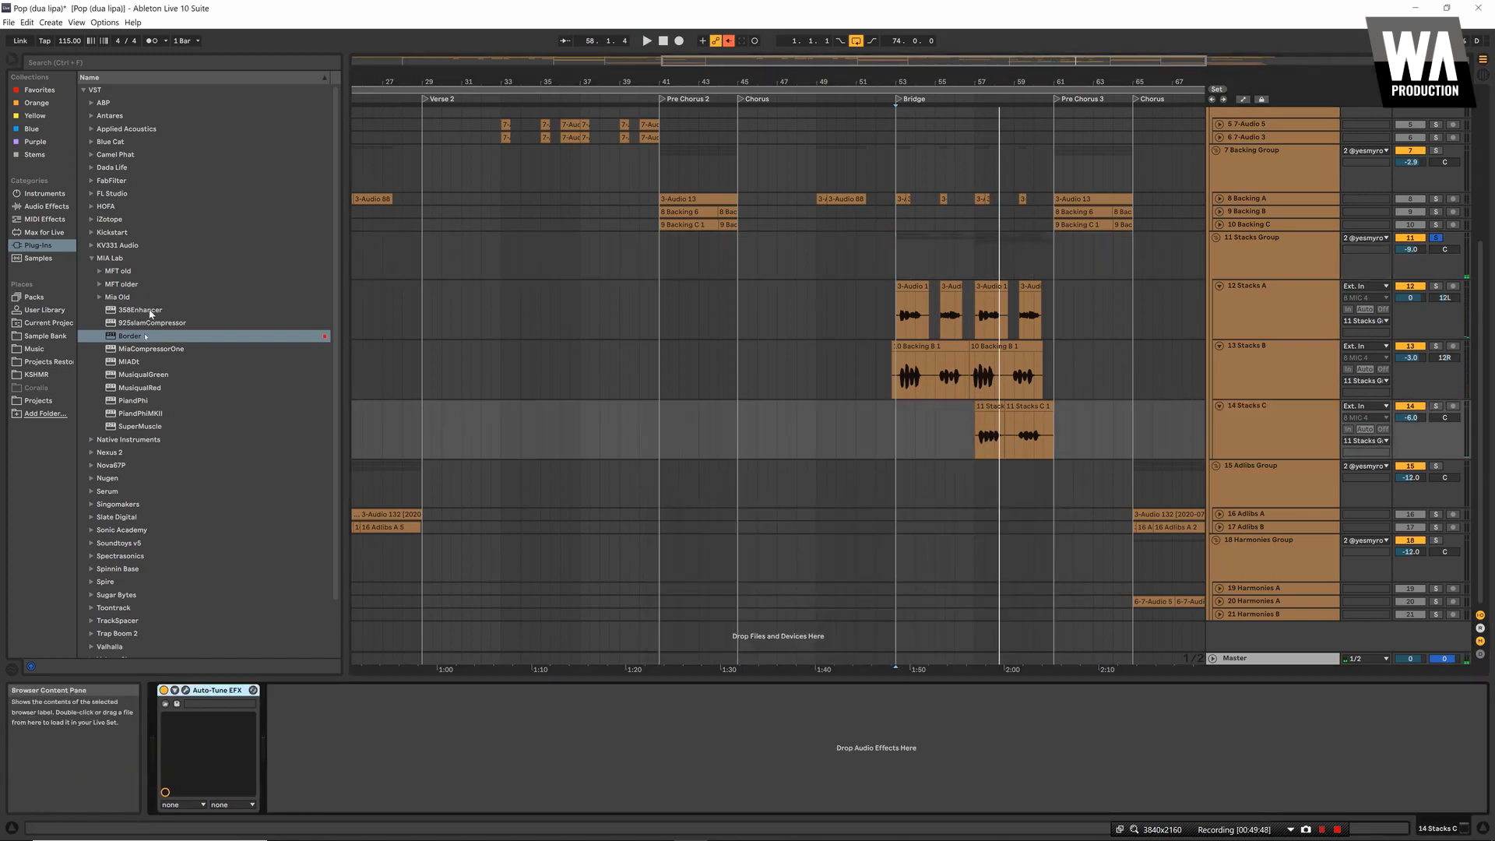
click(91, 167)
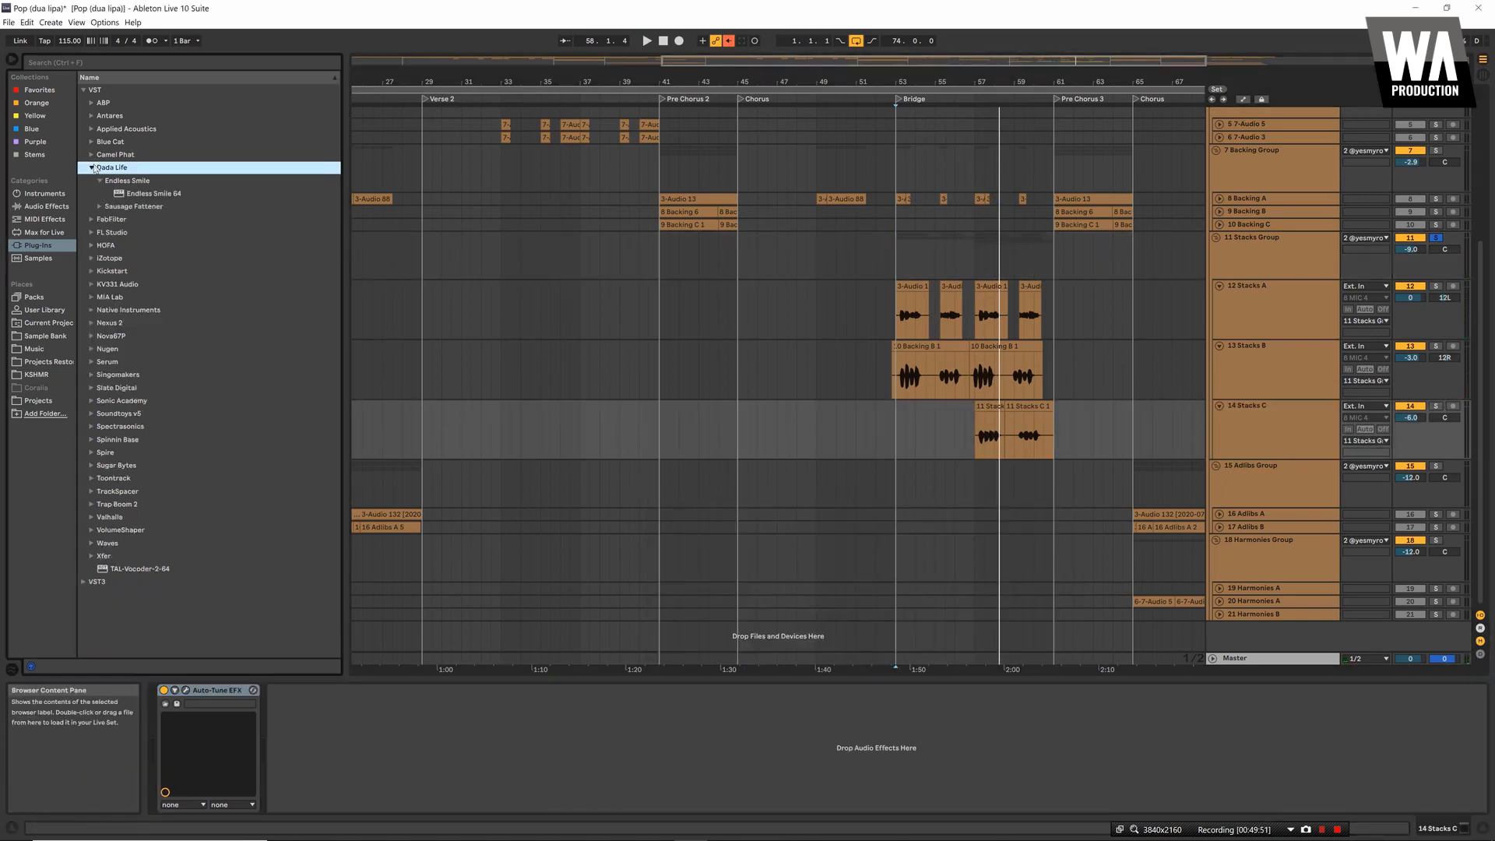
drag(140, 197, 887, 467)
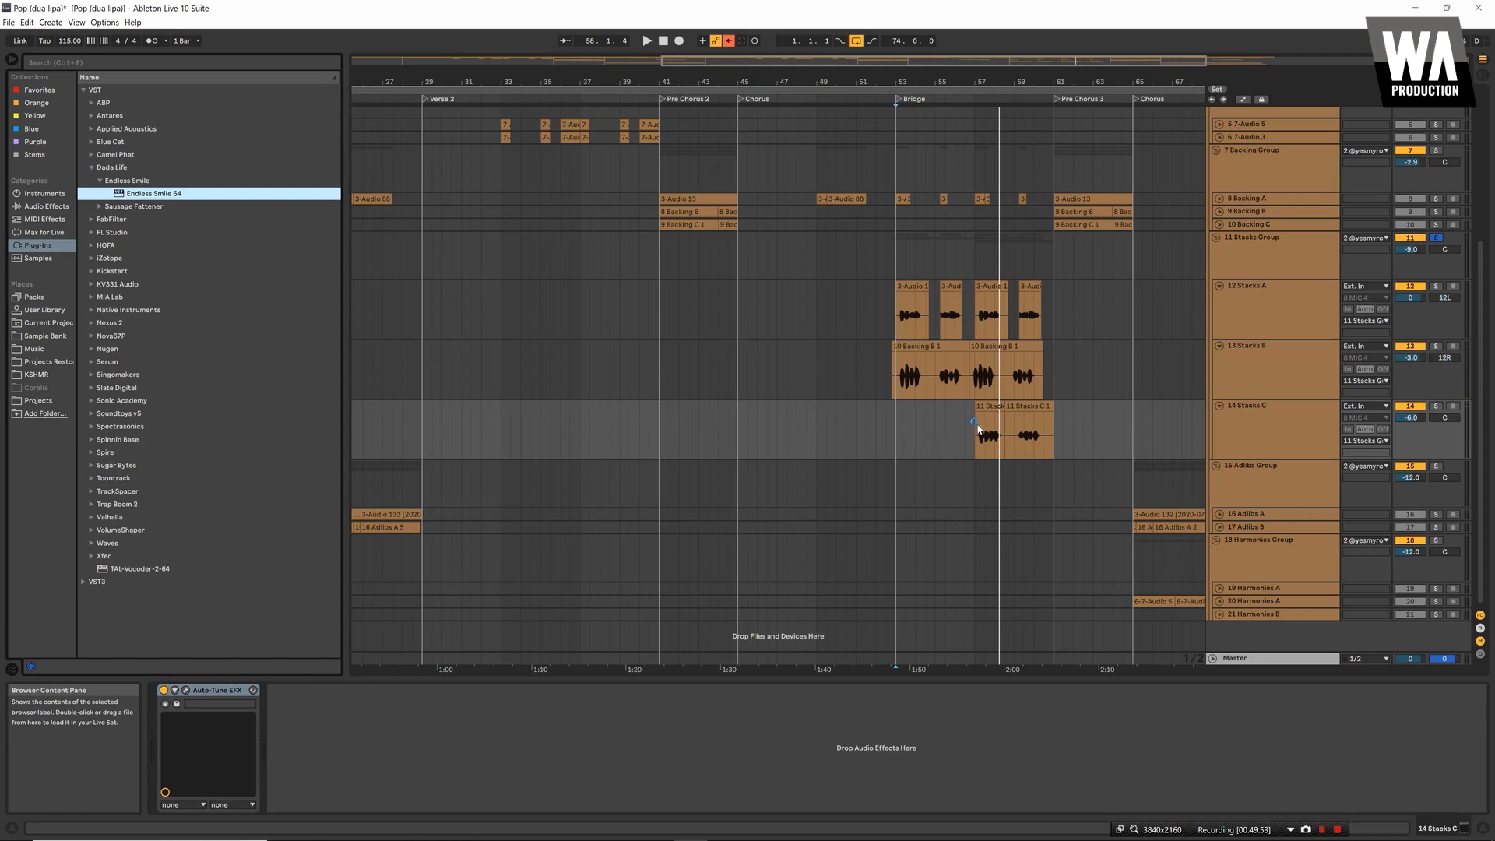
click(991, 406)
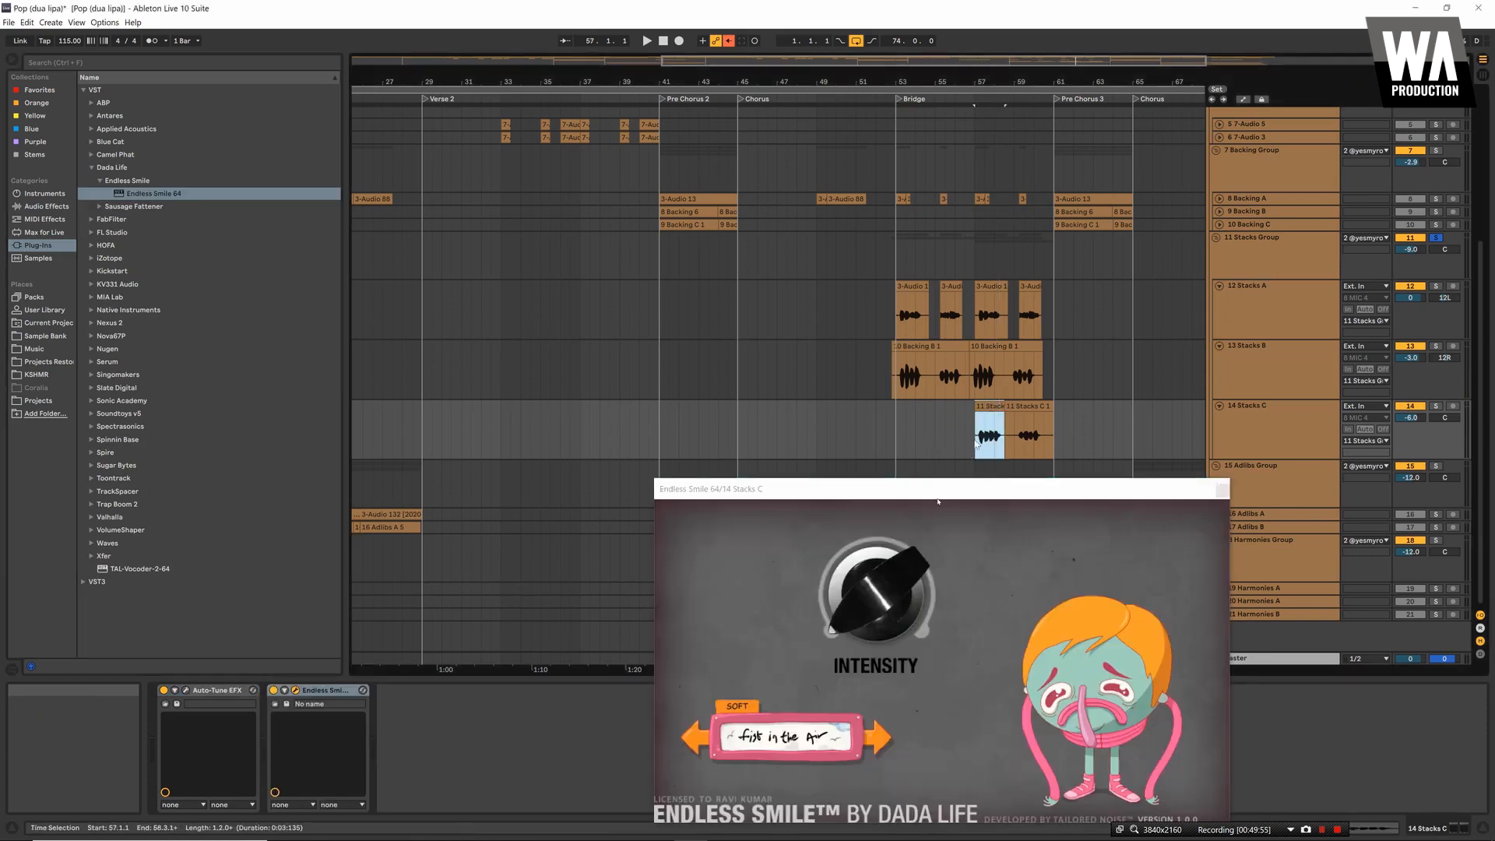
Set Endless Smile's Intensity on Stacks C to about 36% during playback, and move the insert marker to the Bridge on the Stacks Group
key(space)
drag(887, 598, 888, 560)
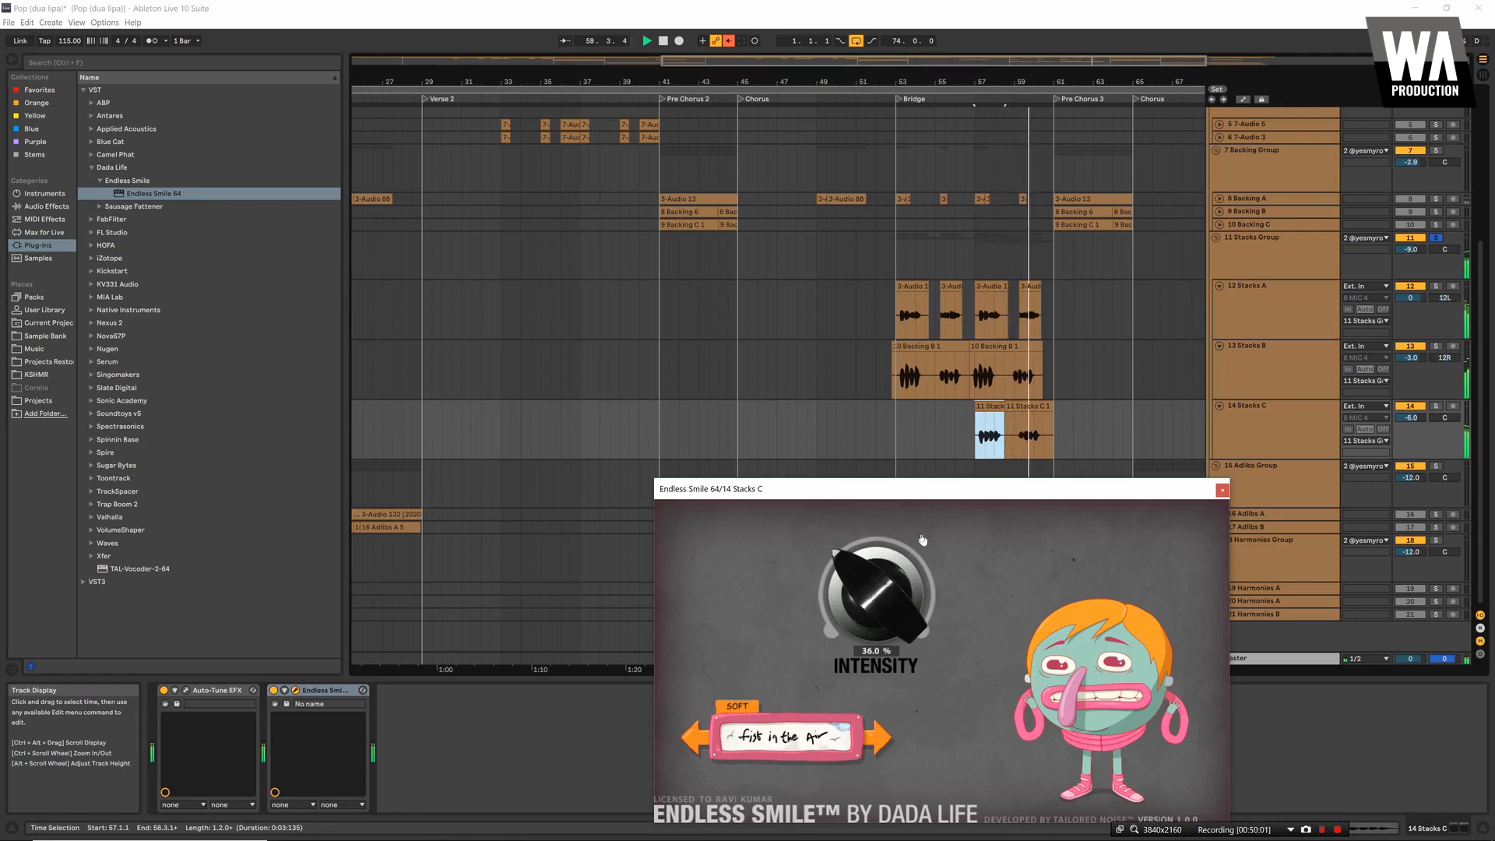
click(895, 257)
key(space)
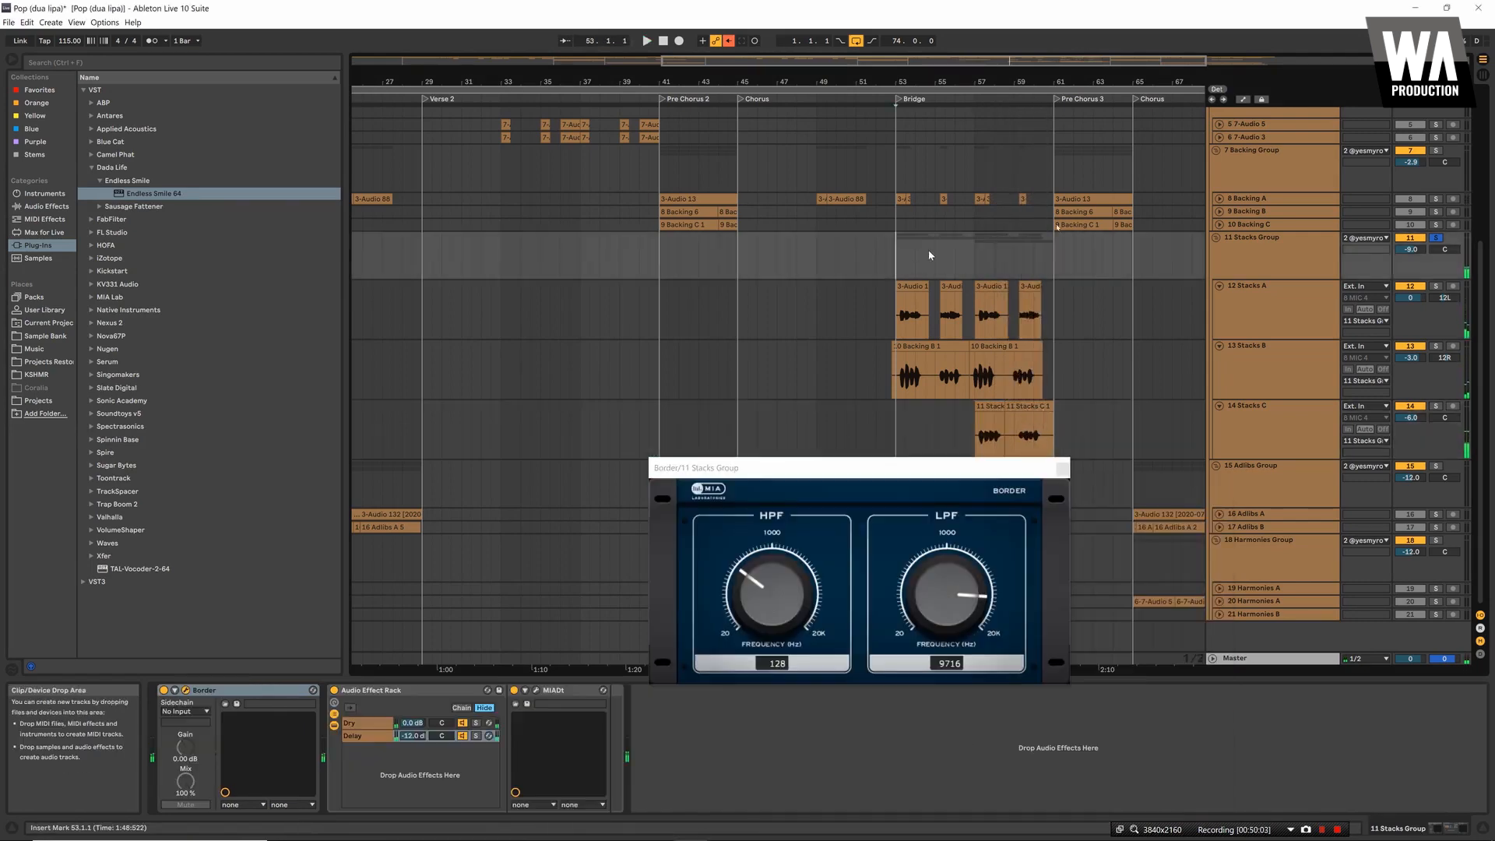
Unsolo Main and the Stacks Group and play the full mix from the Bridge
scroll(928, 249, up, 3)
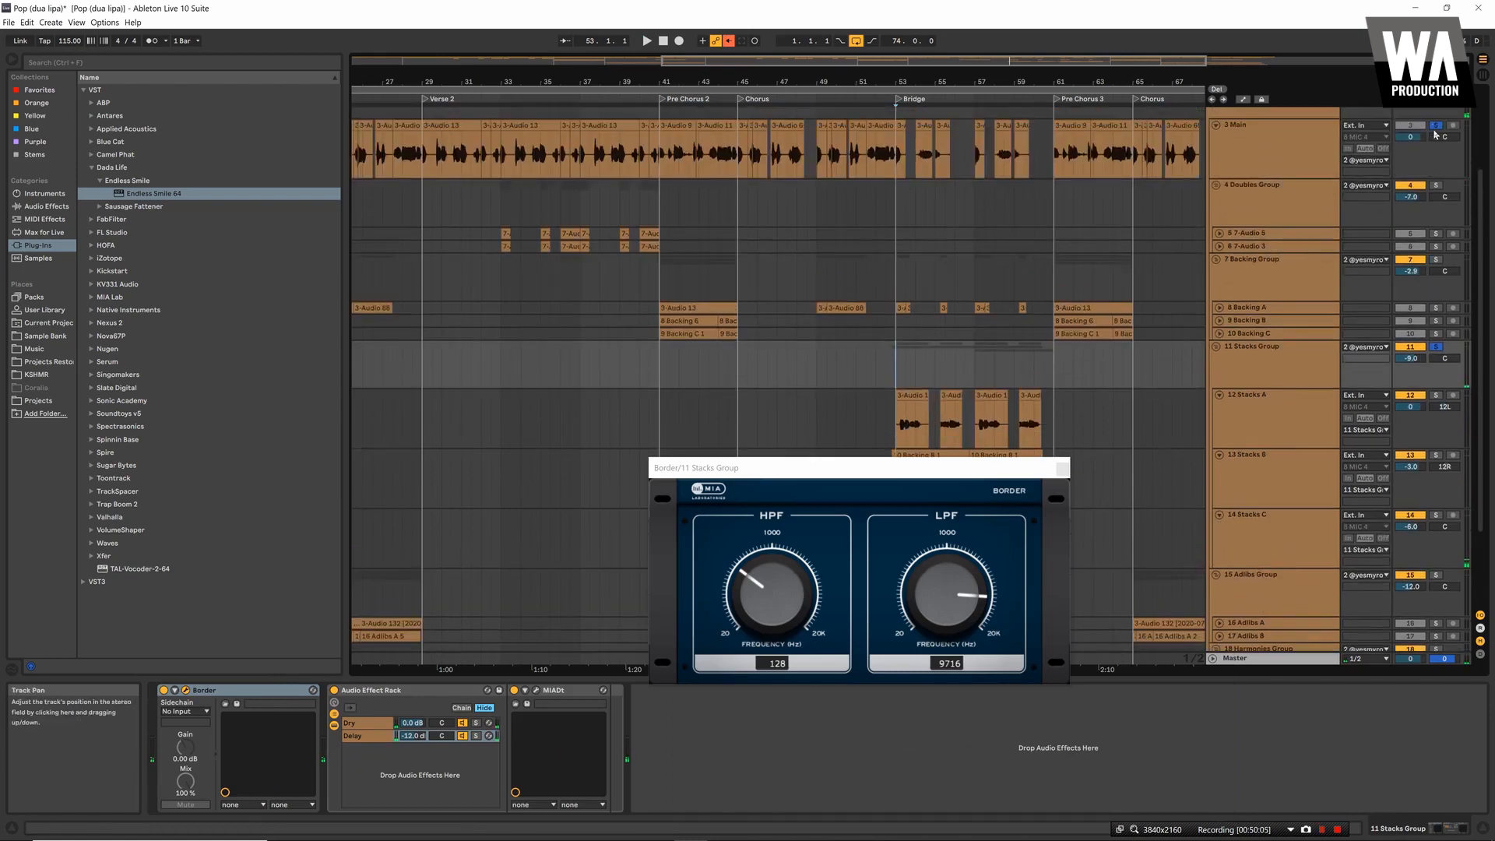
click(1436, 125)
key(space)
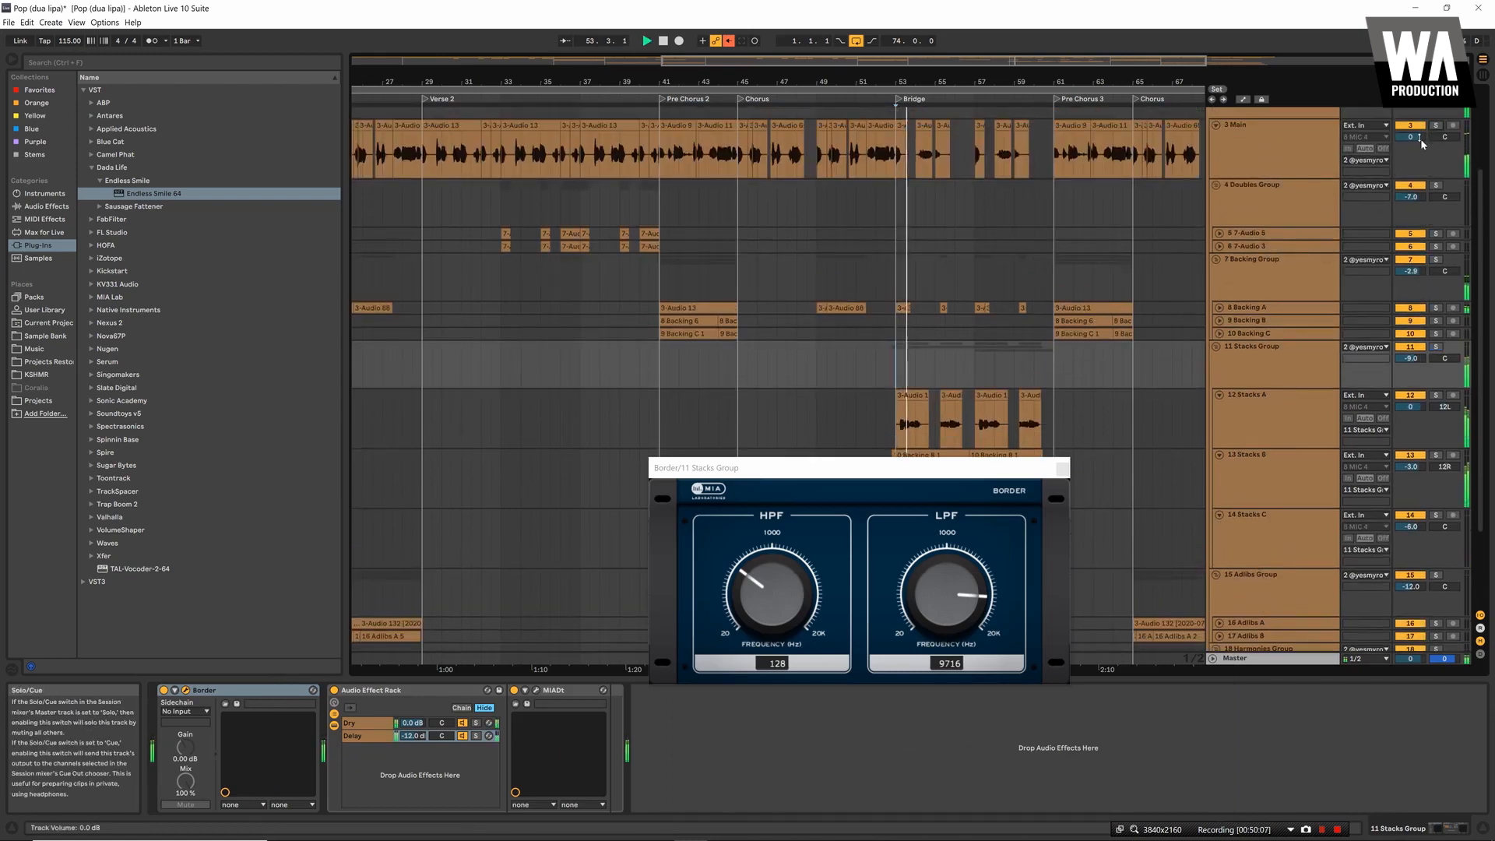
scroll(1420, 139, up, 3)
key(space)
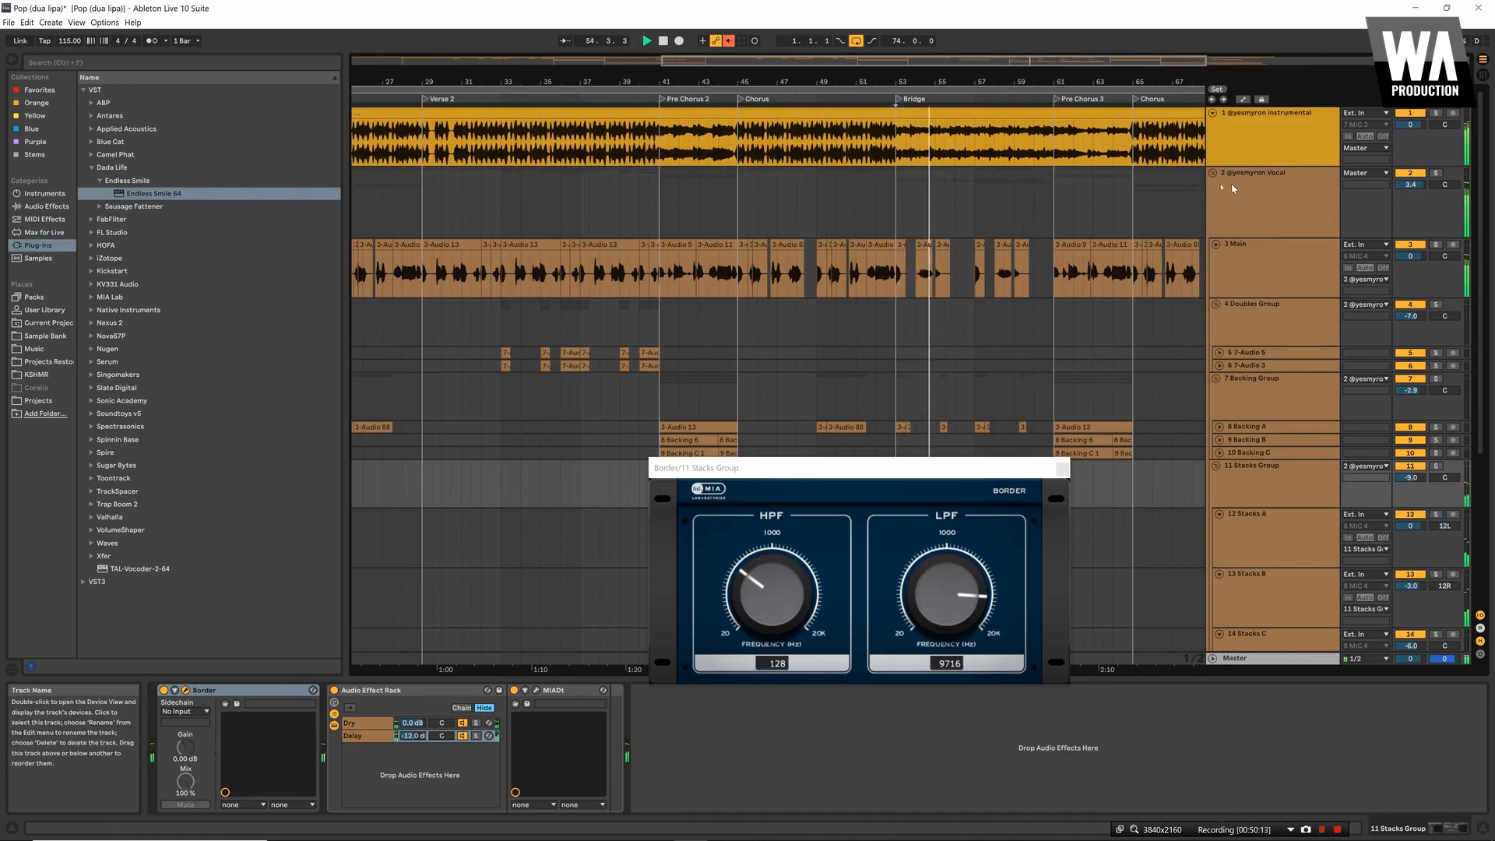
Raise the Stacks Group's track volume to -3.8 dB during playback
scroll(1228, 407, down, 4)
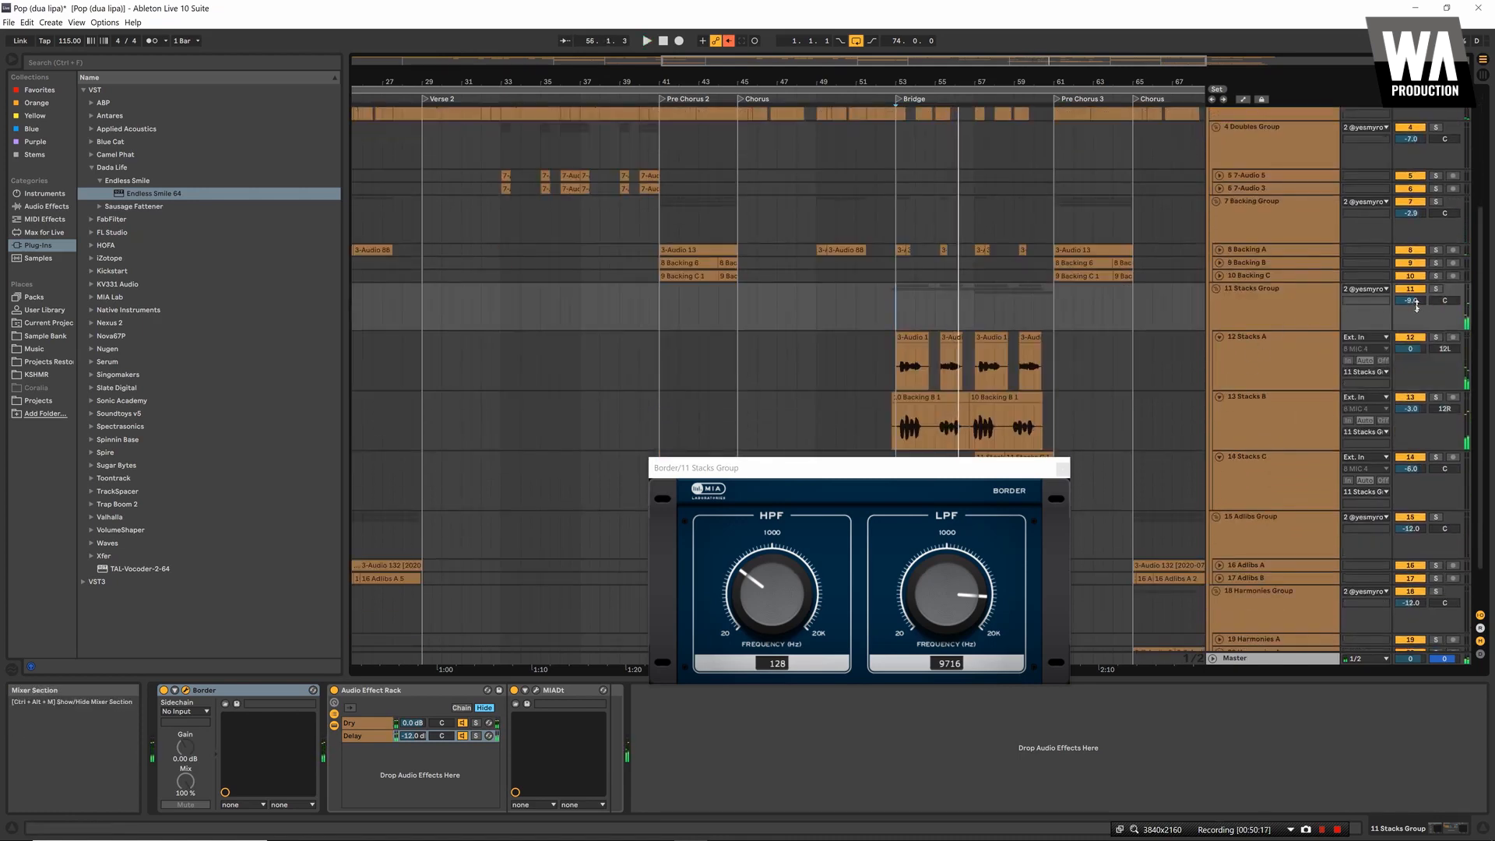
key(space)
drag(1413, 304, 1413, 276)
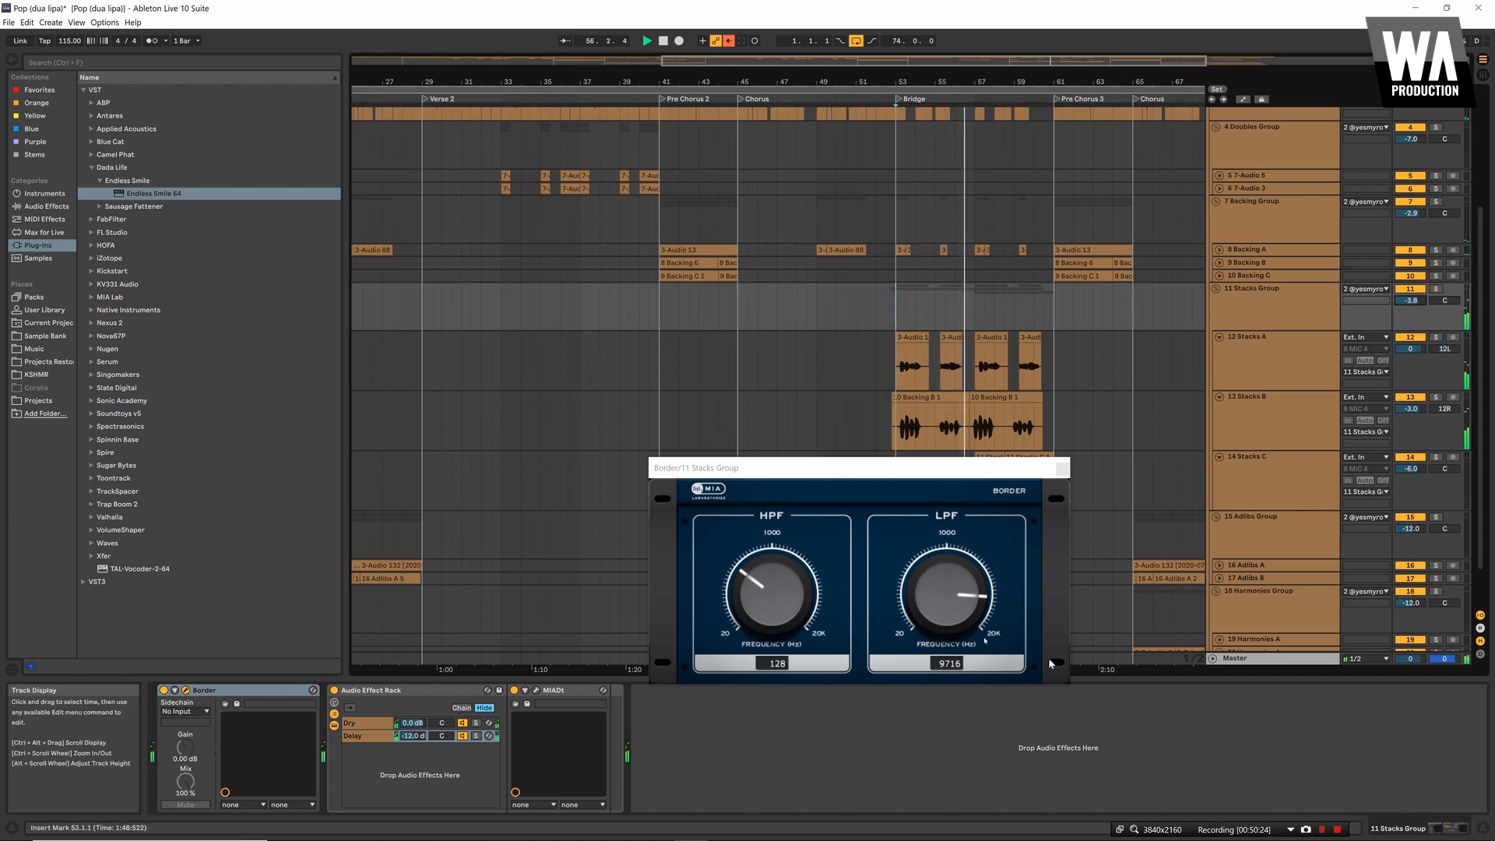
Set Border on the Stacks Group to LPF 10124 Hz and HPF 236 Hz, and close its plug-in window
drag(967, 615, 966, 610)
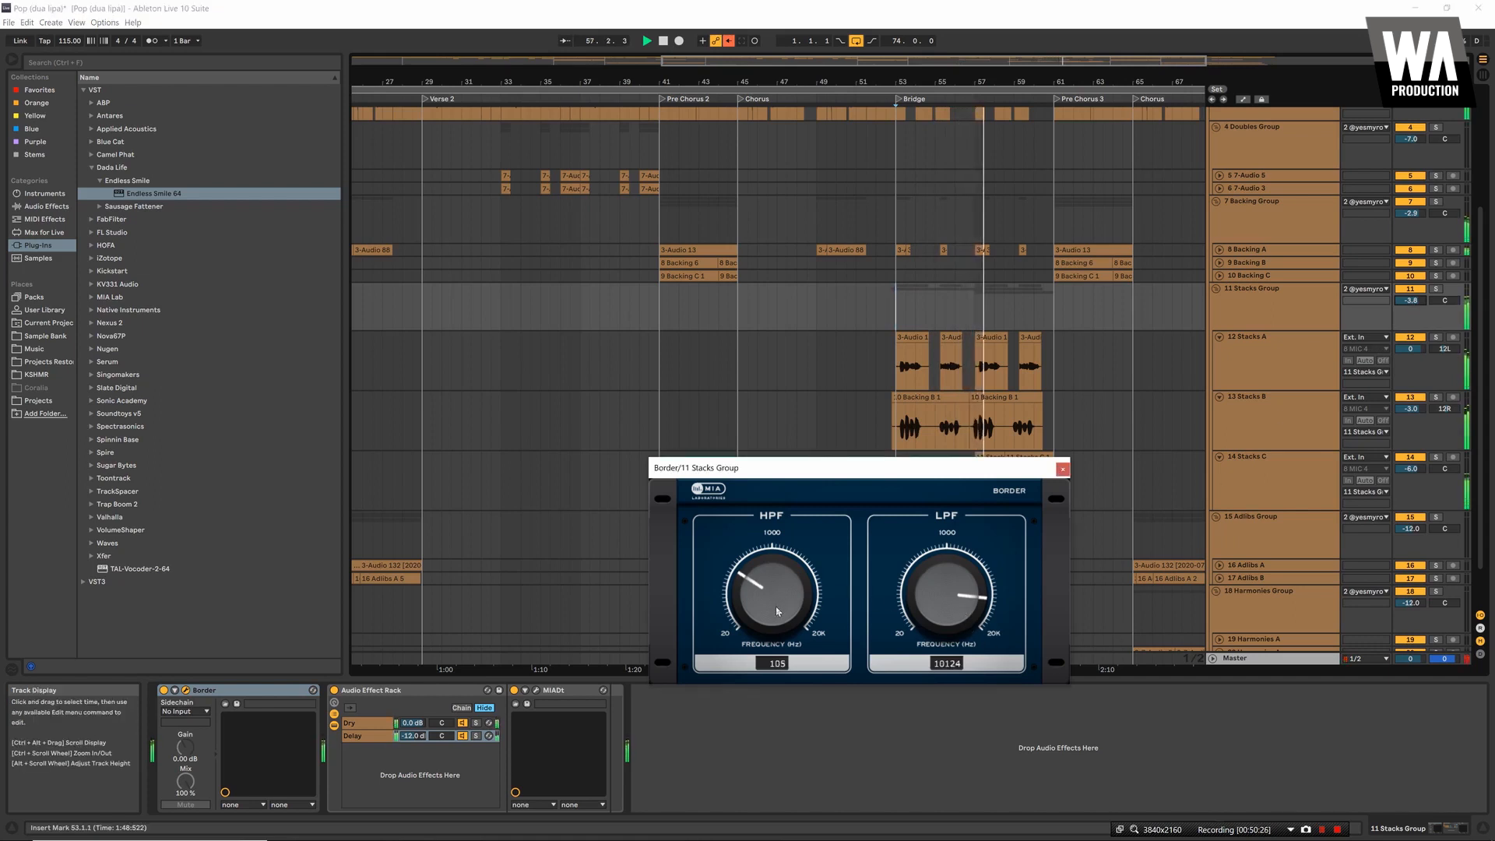
drag(774, 608, 771, 601)
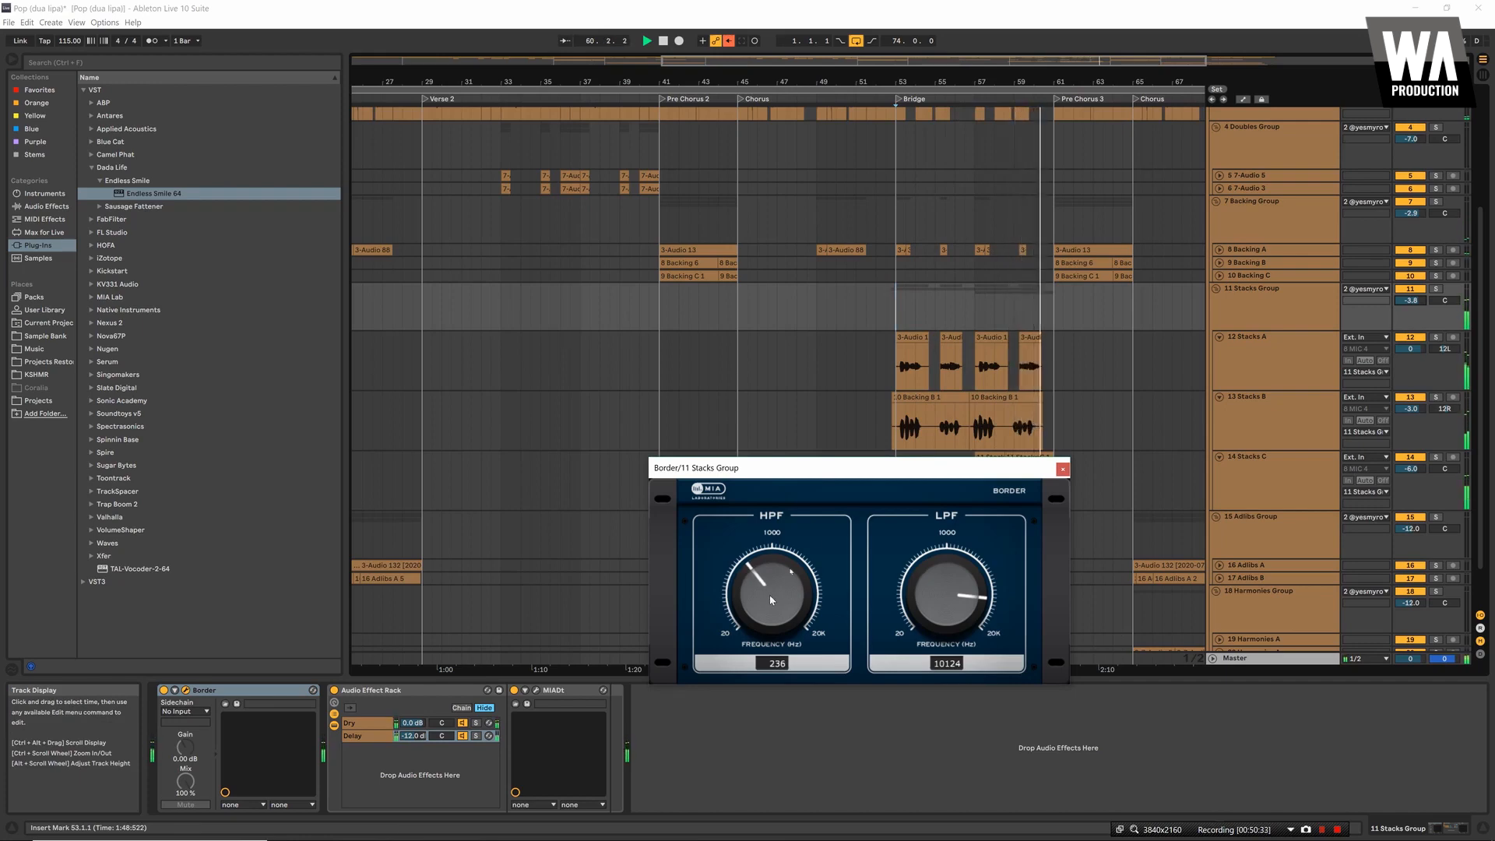
click(1064, 469)
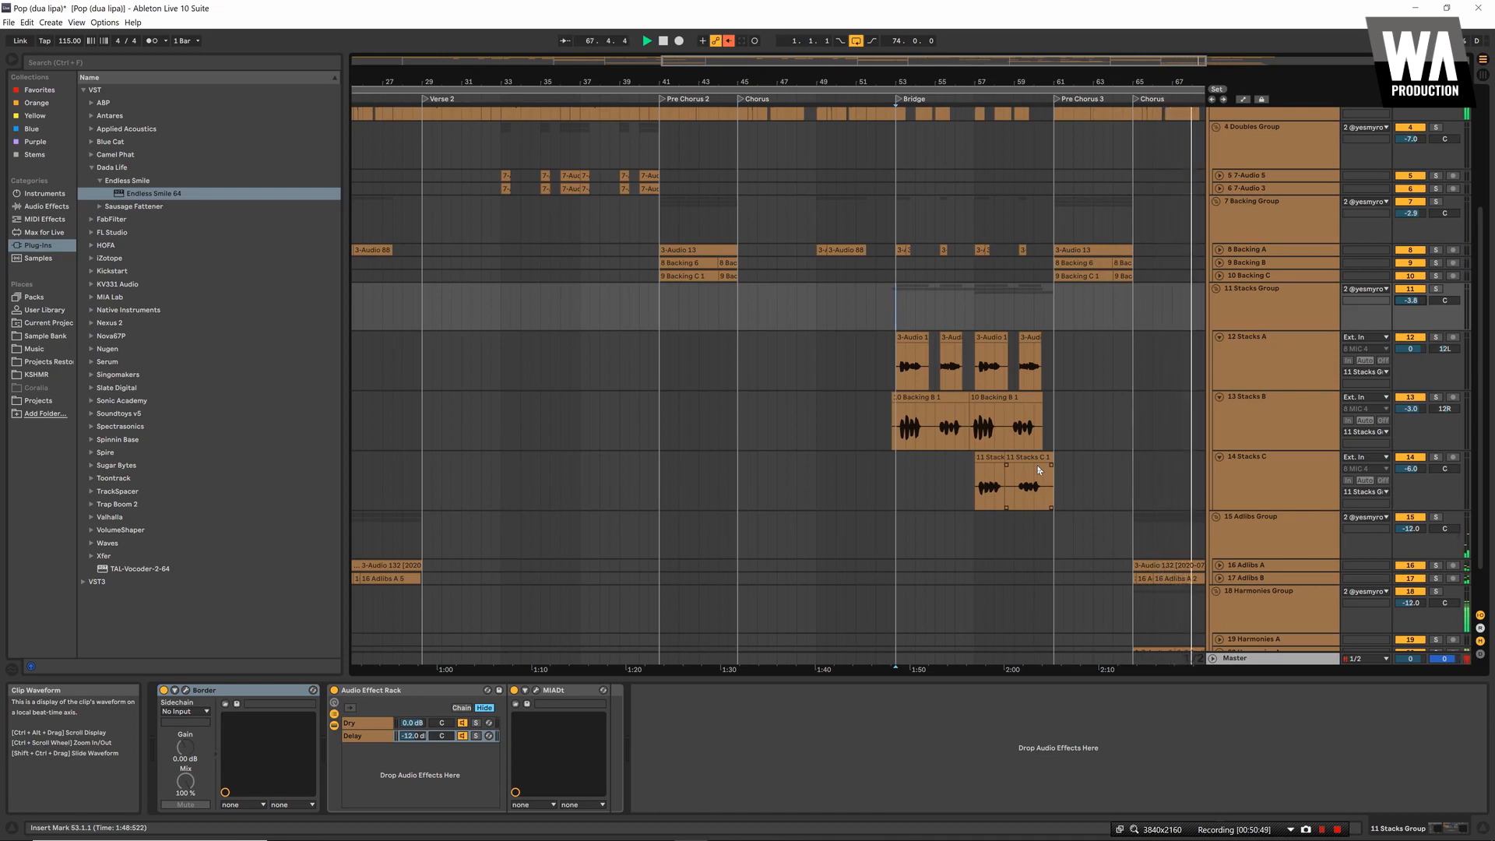
Solo the Adlibs Group and load the VOX Adlibs.adg effect rack onto it
drag(952, 82, 938, 39)
scroll(1073, 474, down, 2)
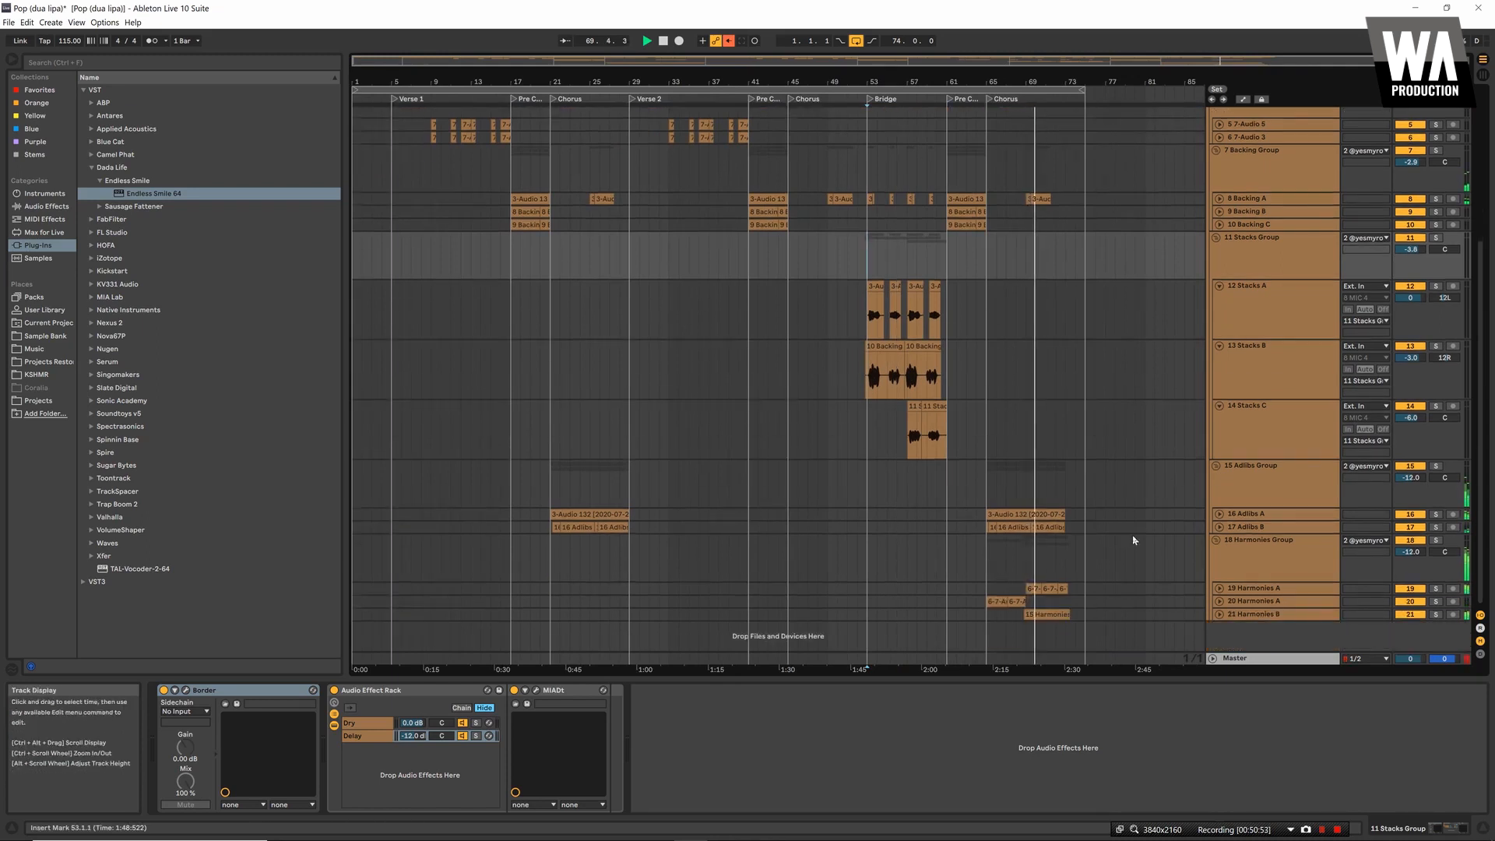
click(968, 477)
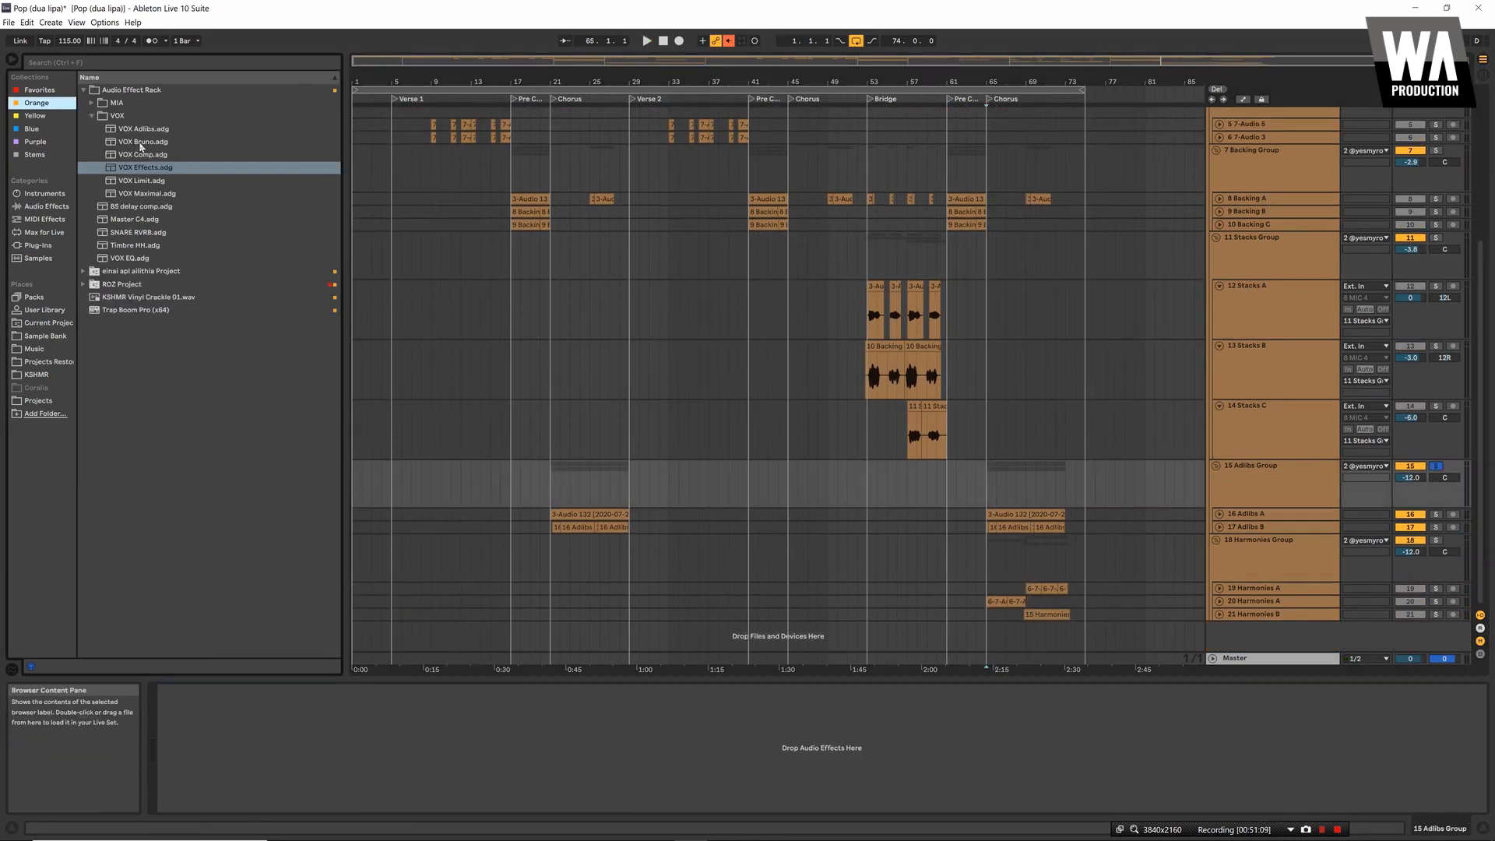
drag(144, 131, 731, 438)
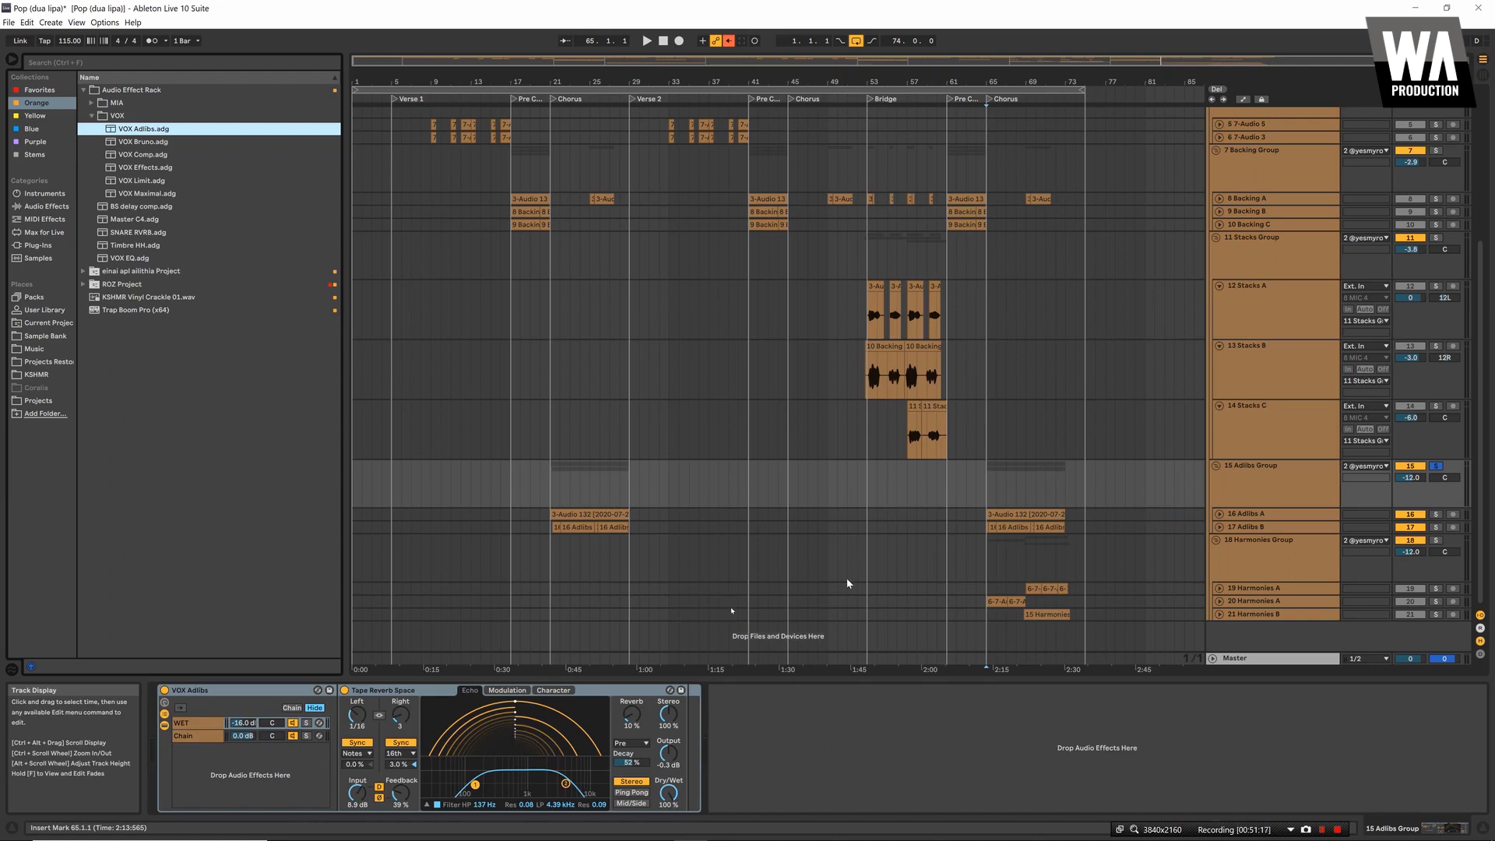
click(329, 720)
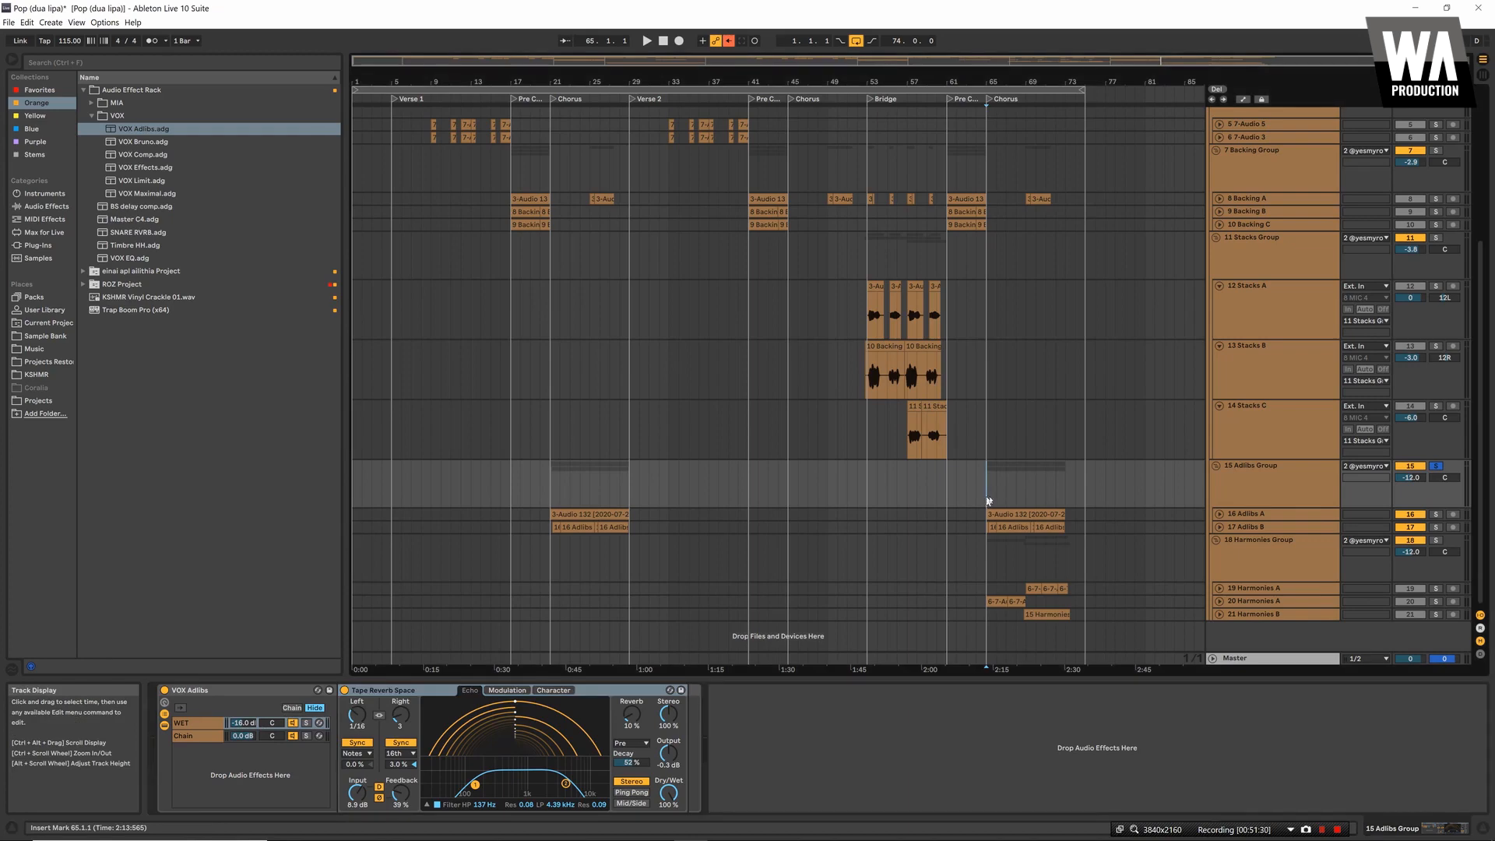
Unfold the Adlibs A and Adlibs B tracks and set the VOX Adlibs rack's WET chain volume to -24.0 dB
key(space)
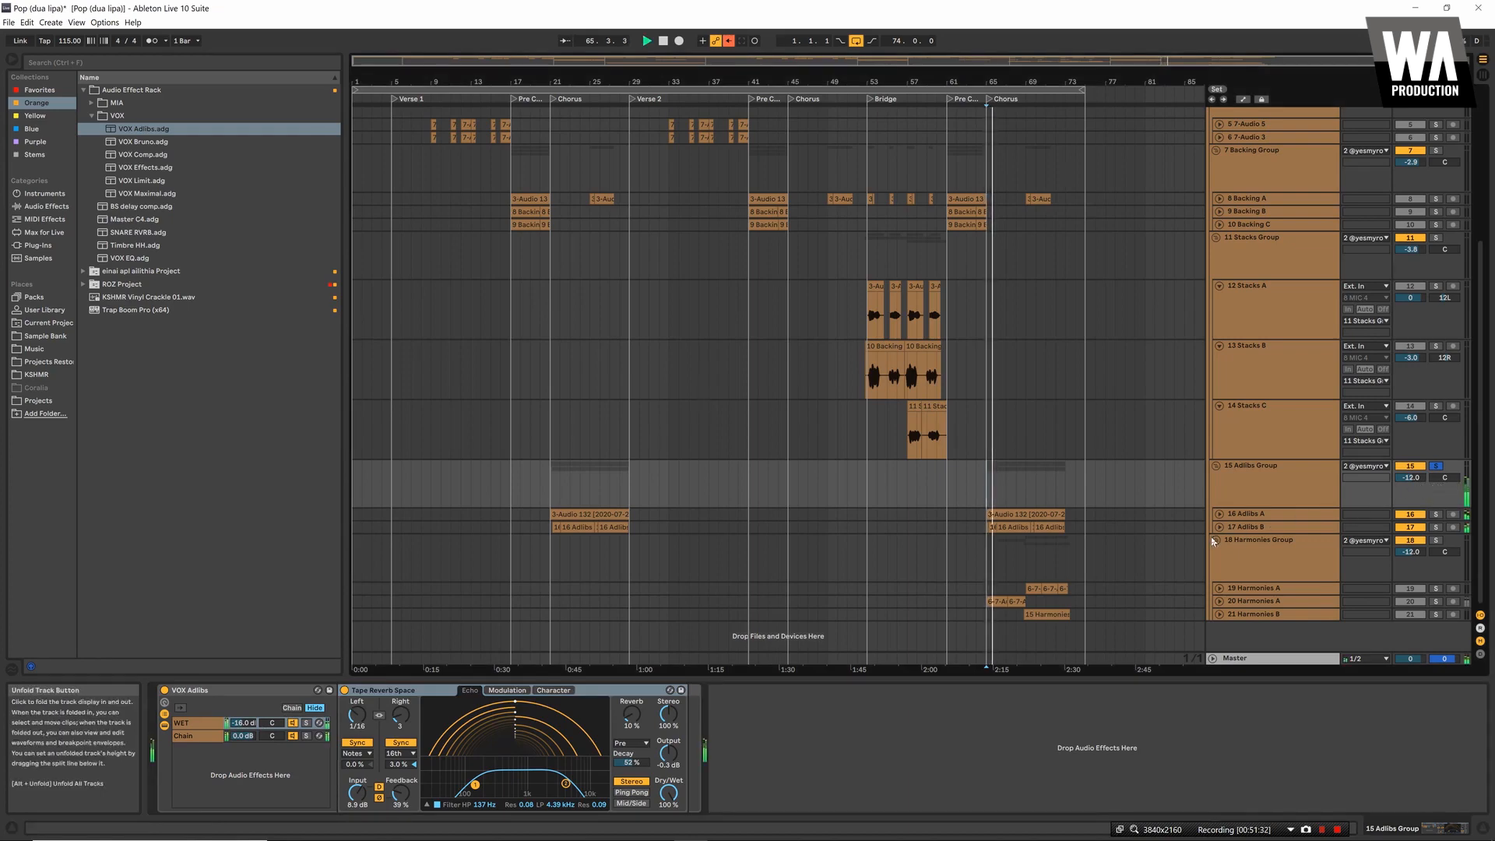
click(1220, 514)
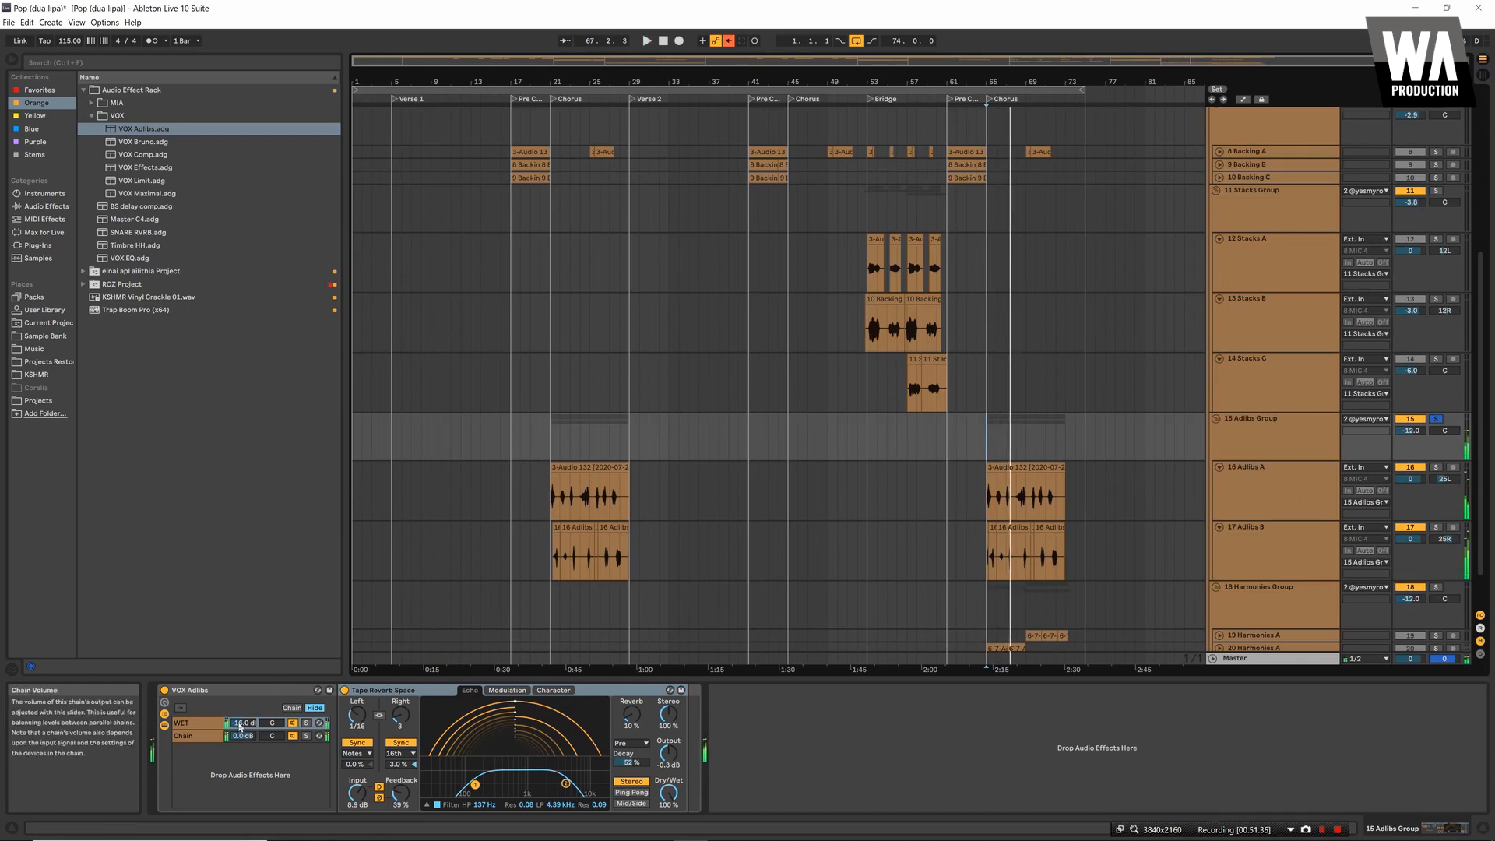
key(space)
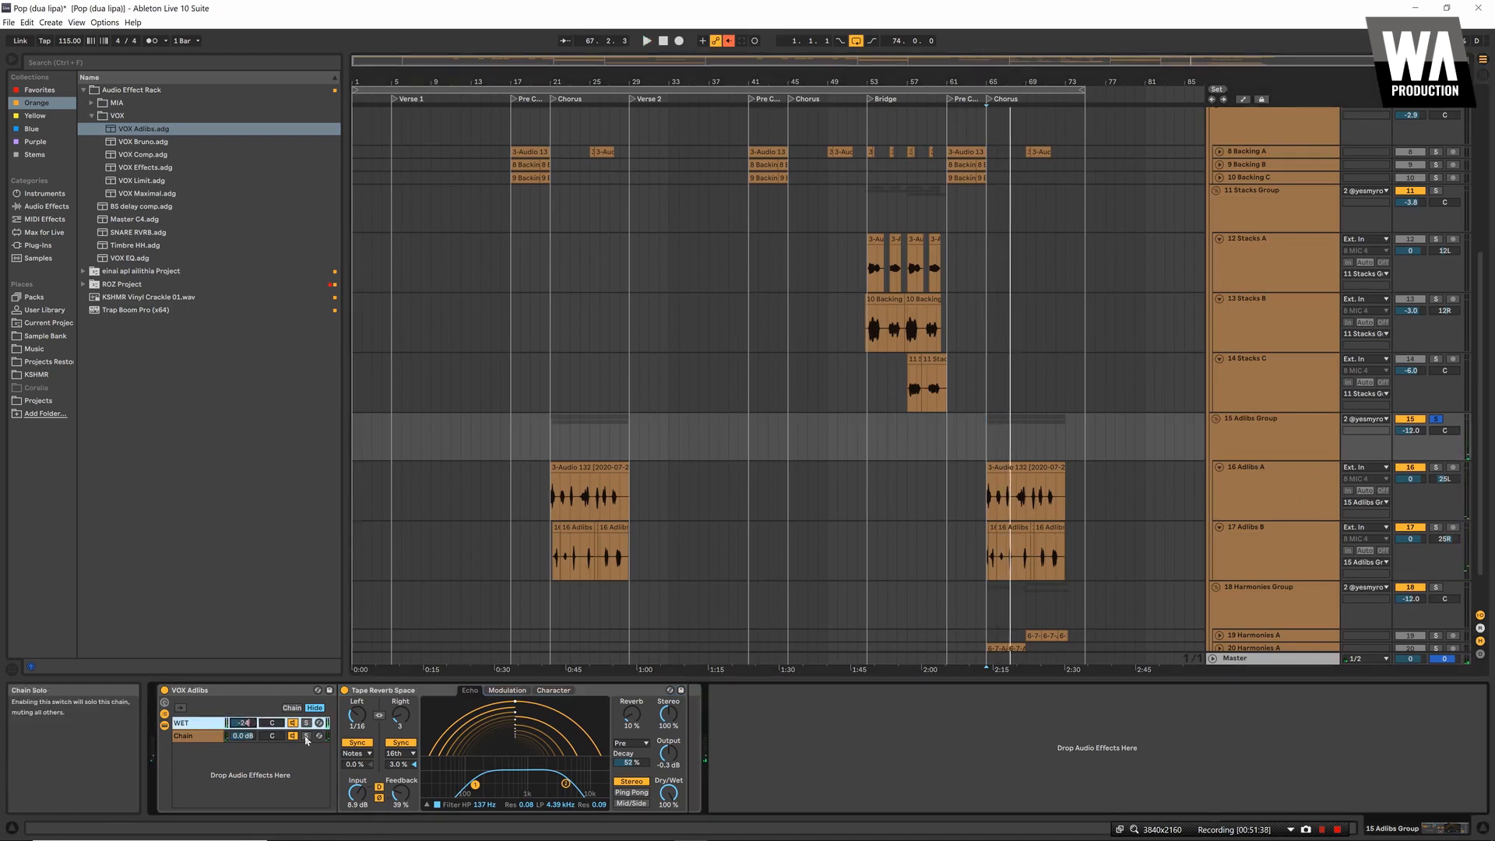
key(space)
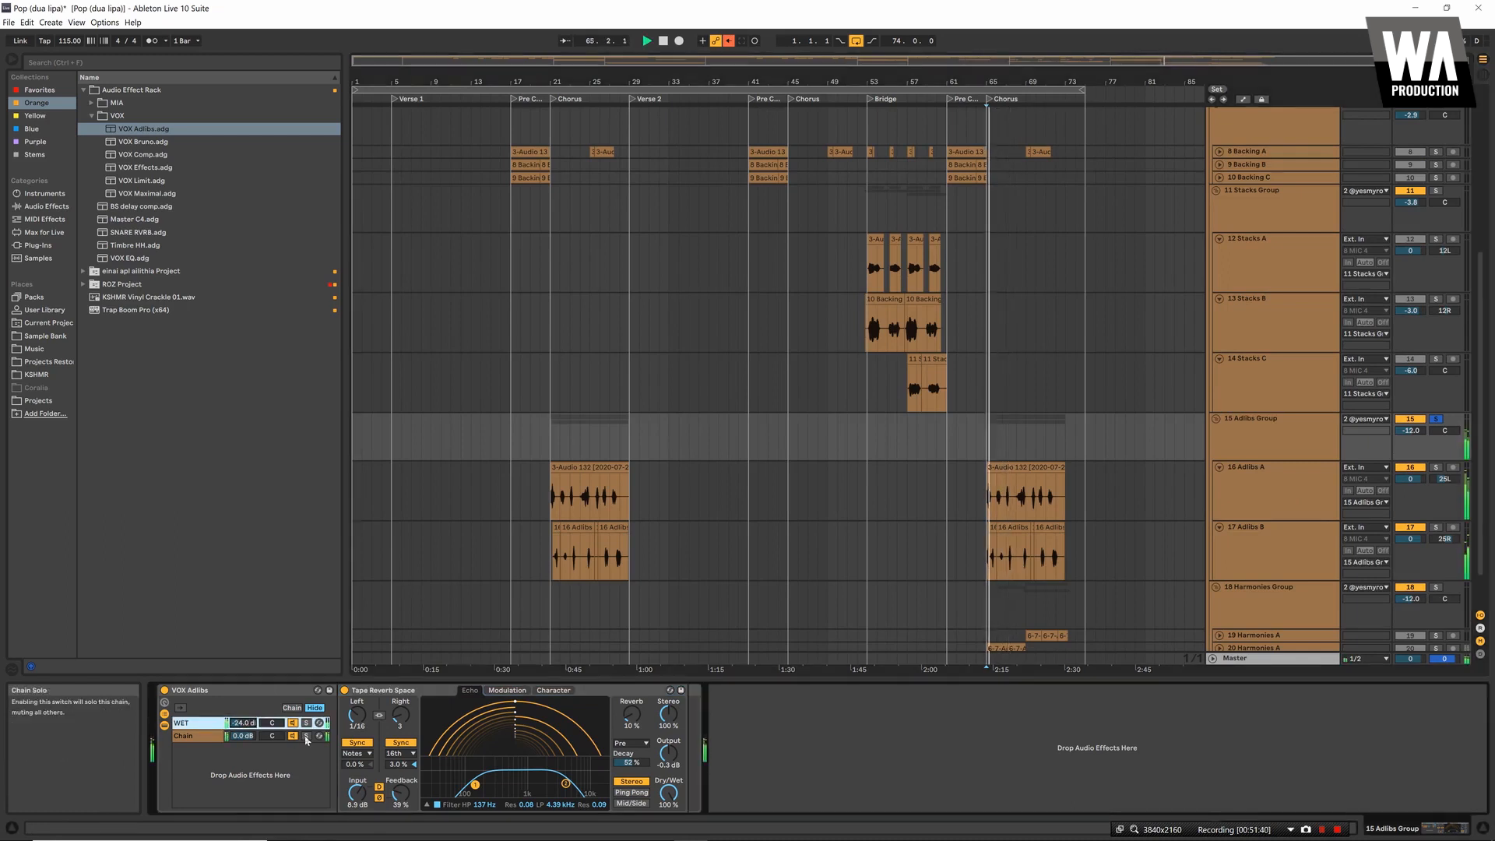
key(space)
Add MIA Lab's Border after the VOX Adlibs rack and set its HPF to 544 Hz and LPF to 3701 Hz
click(39, 245)
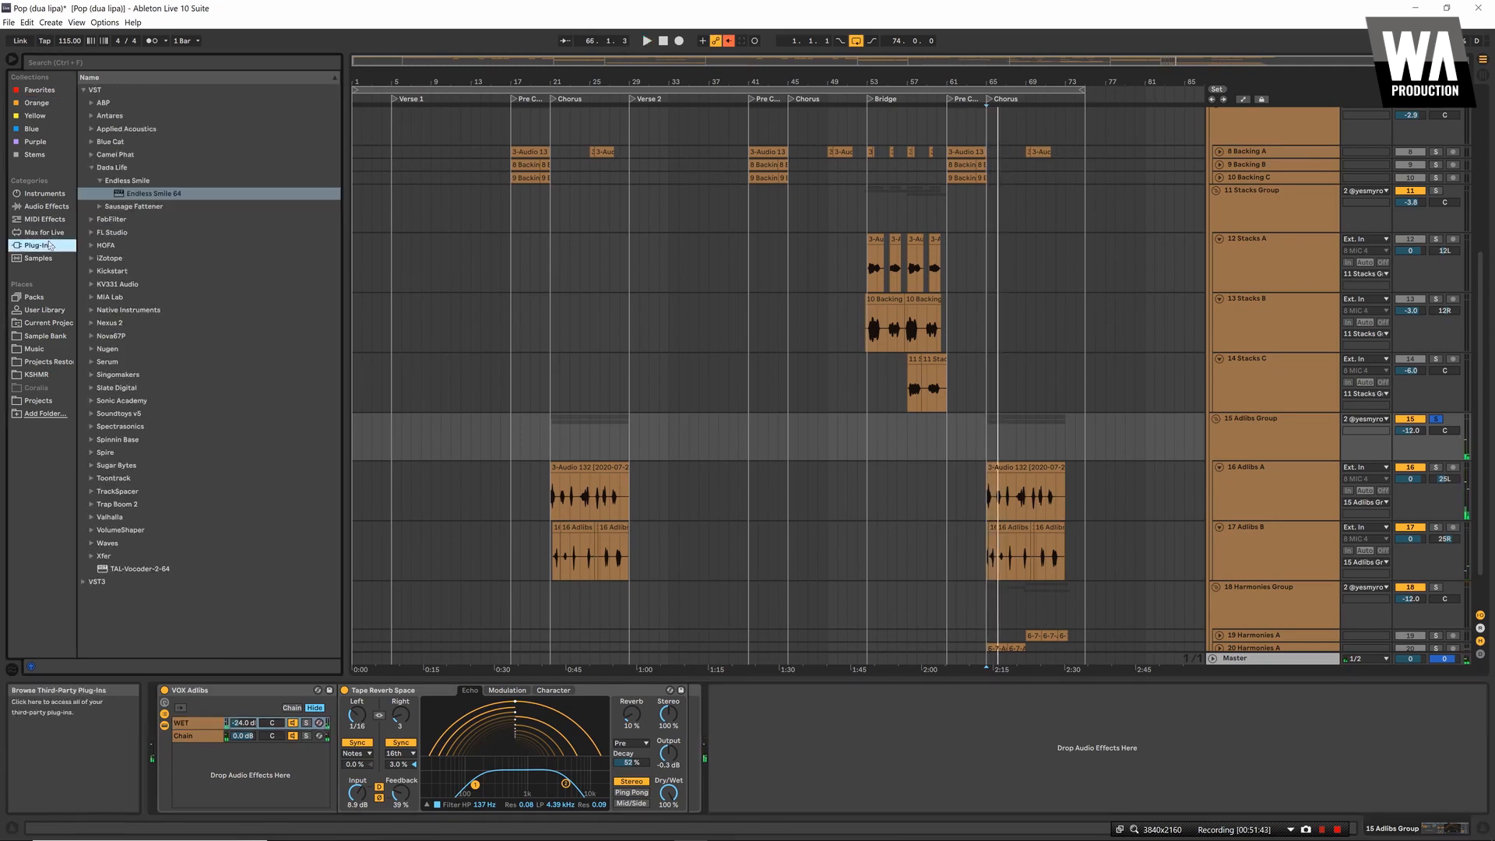
click(92, 297)
double_click(113, 336)
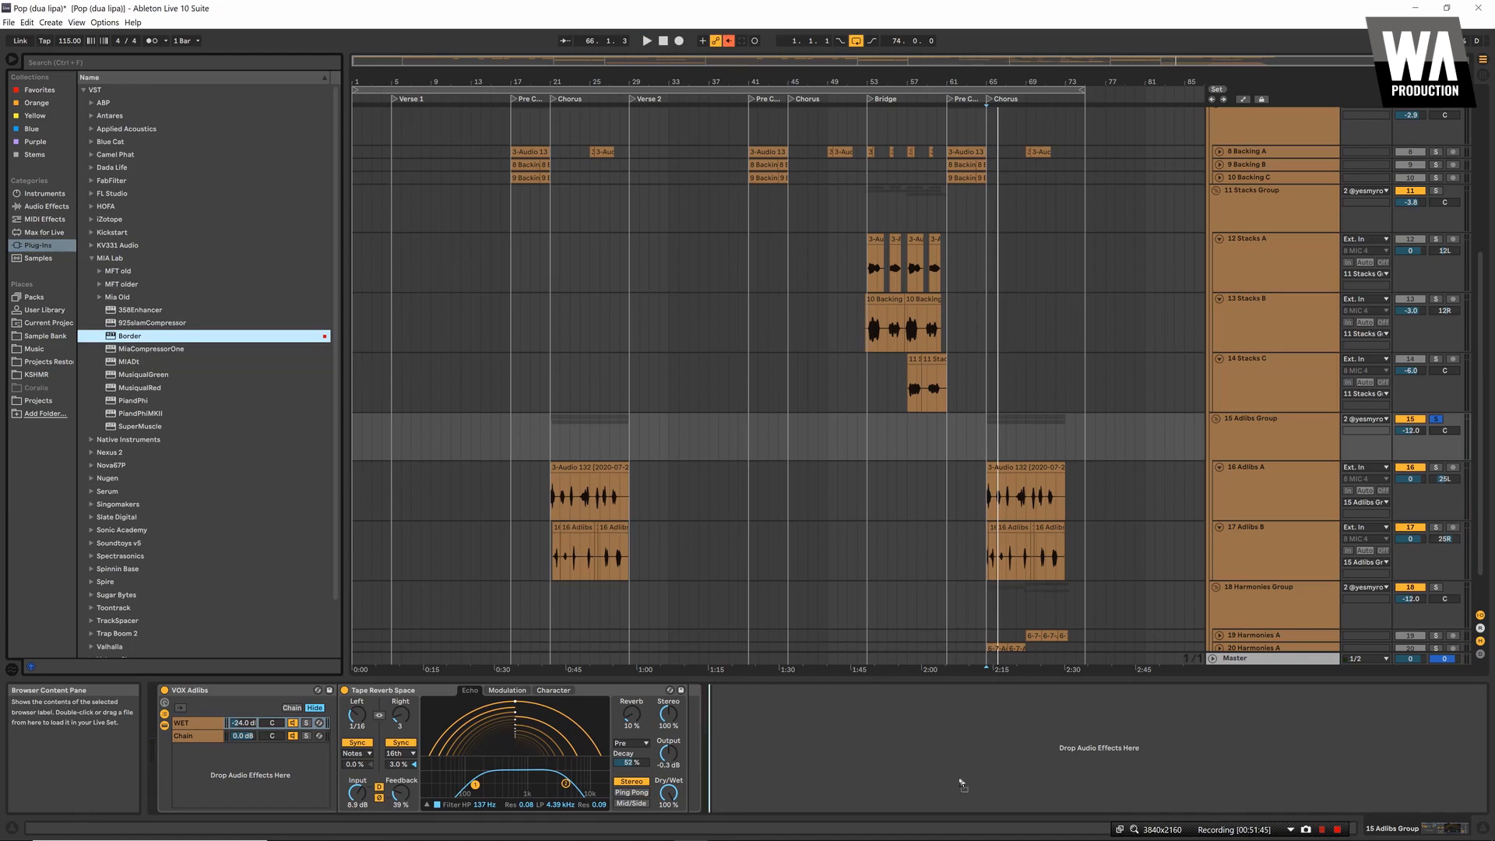
key(space)
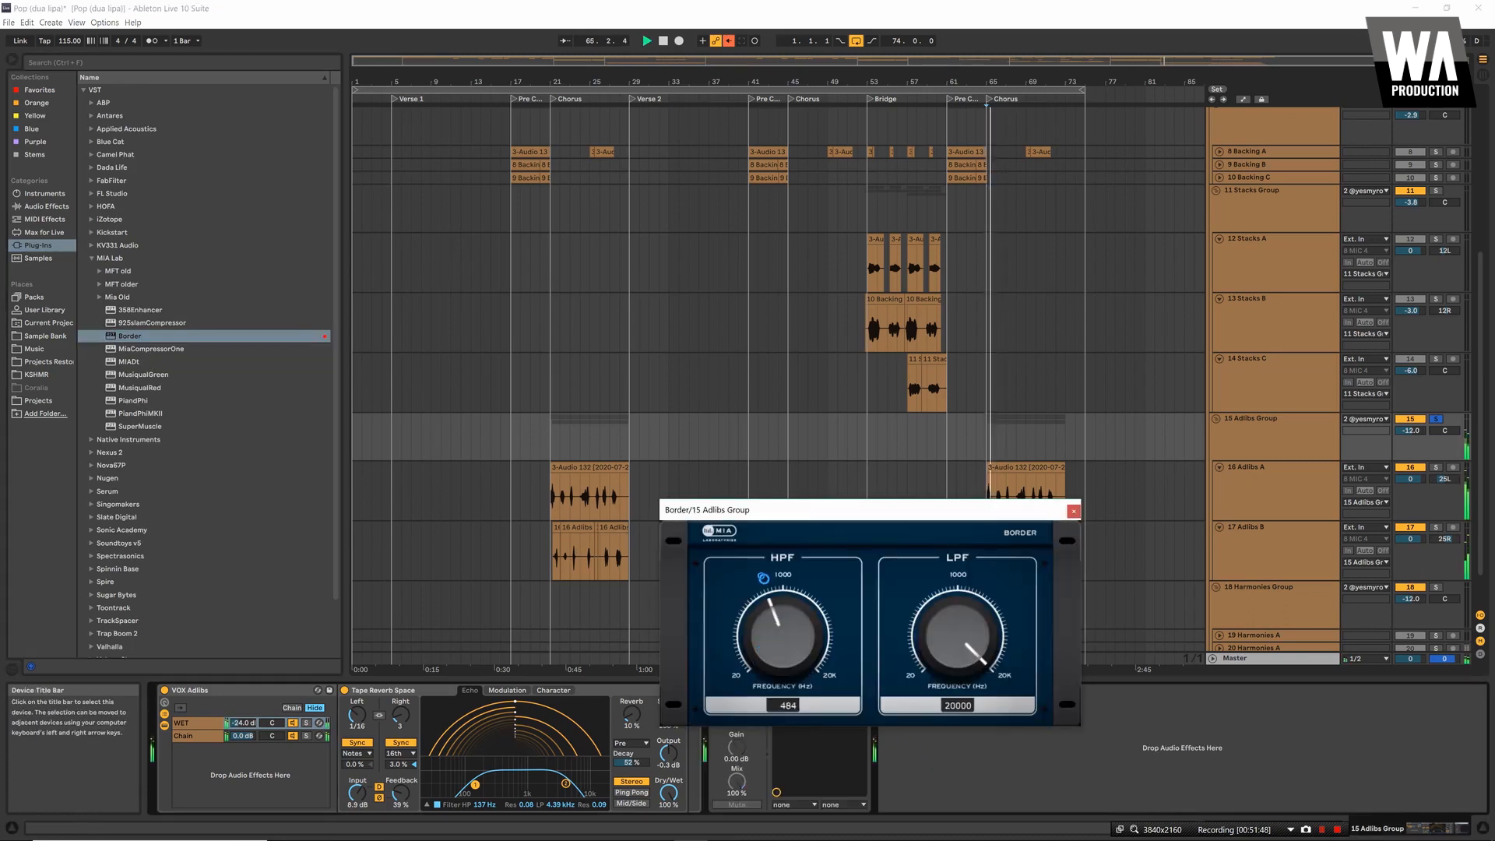
drag(761, 654, 764, 577)
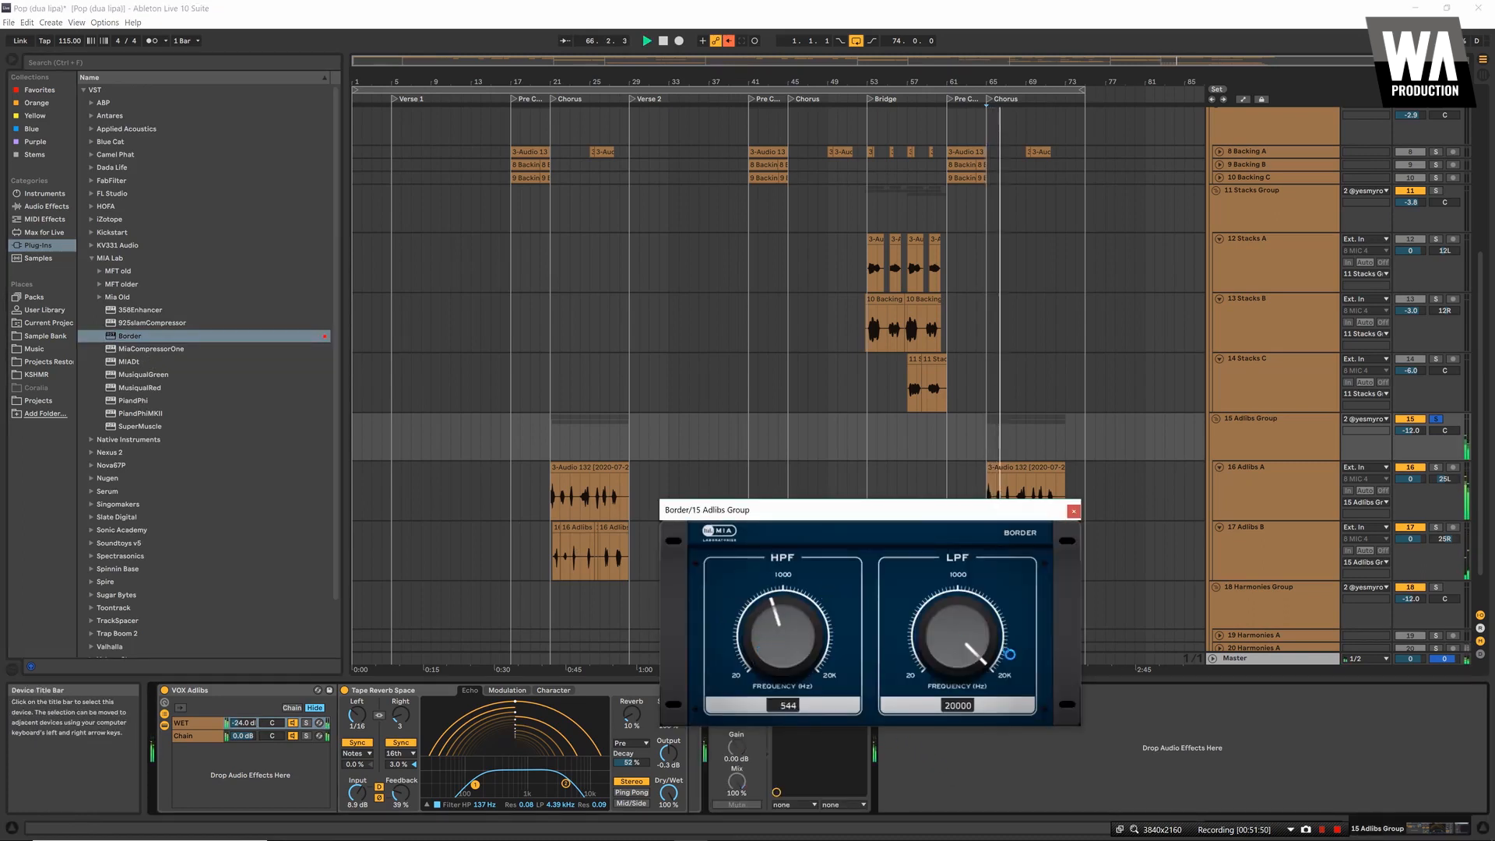
drag(963, 654, 958, 692)
key(space)
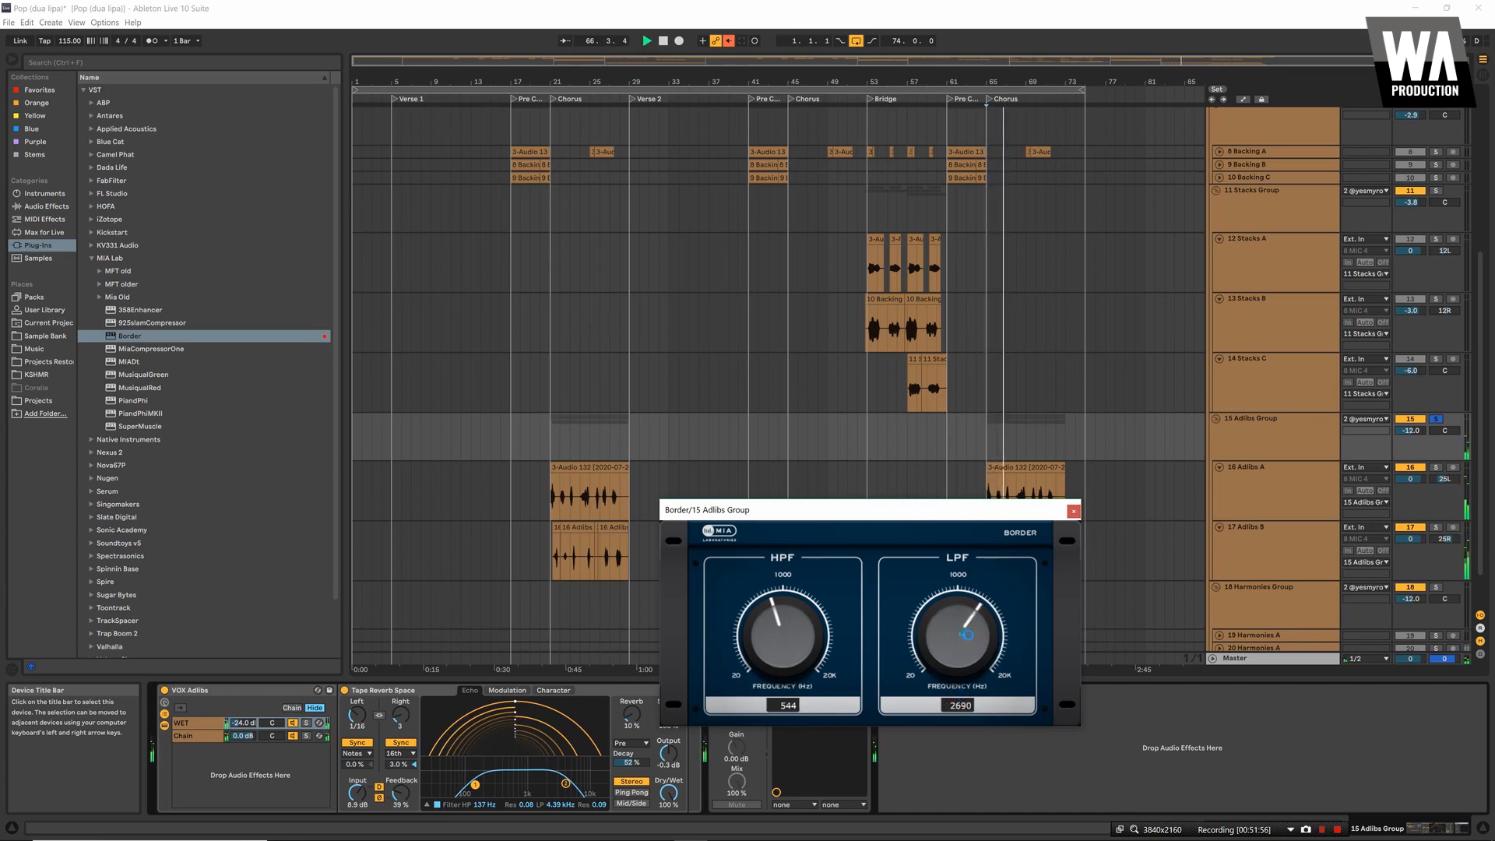
drag(967, 635, 966, 623)
key(space)
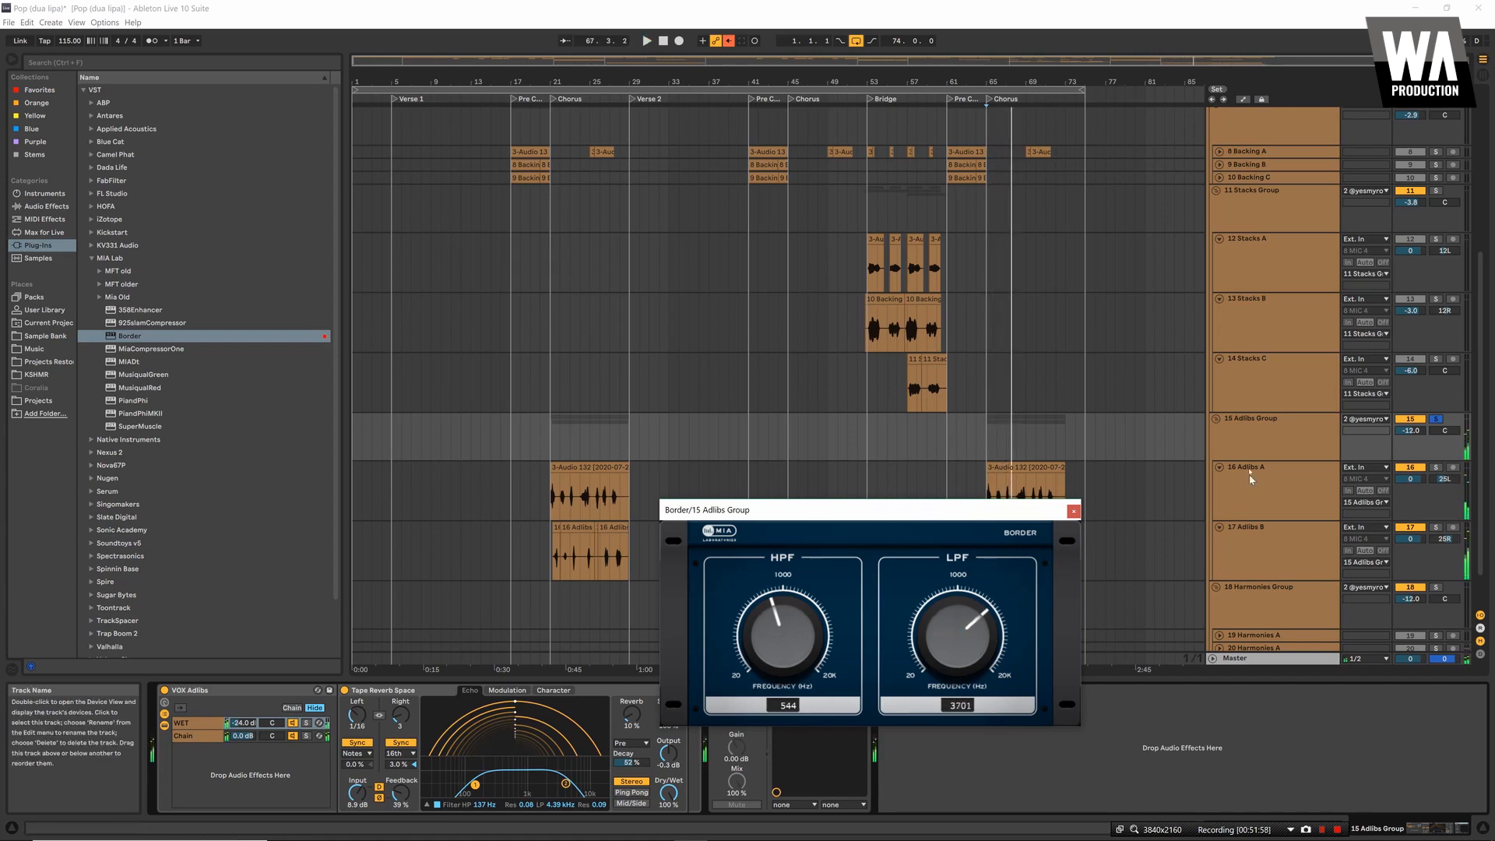
Unsolo the Adlibs Group and set its volume to -6.0 dB while playing the last Chorus with the Harmonies Group muted
click(1426, 423)
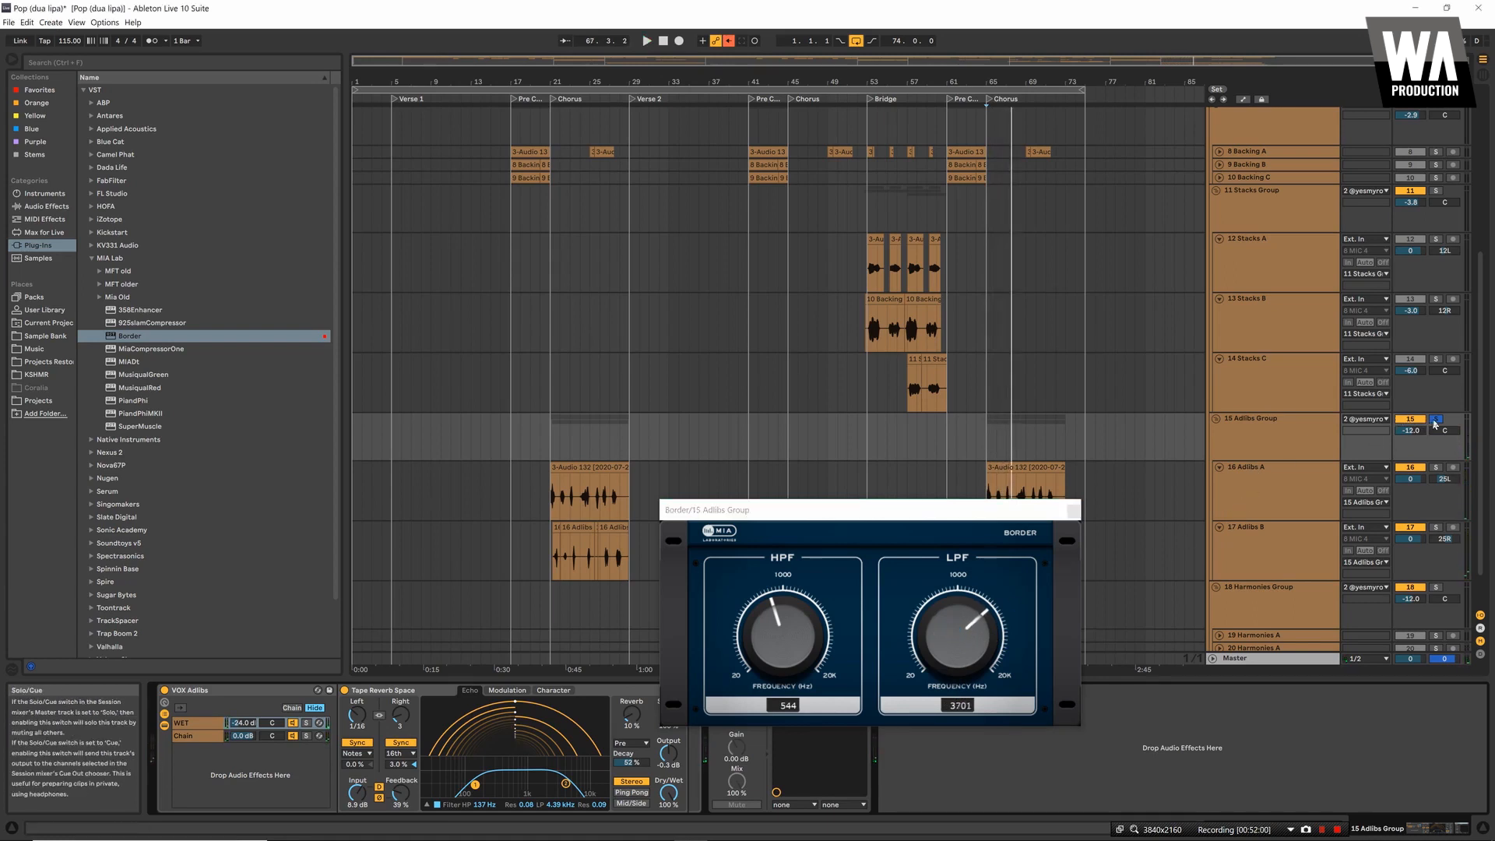
scroll(1409, 483, down, 2)
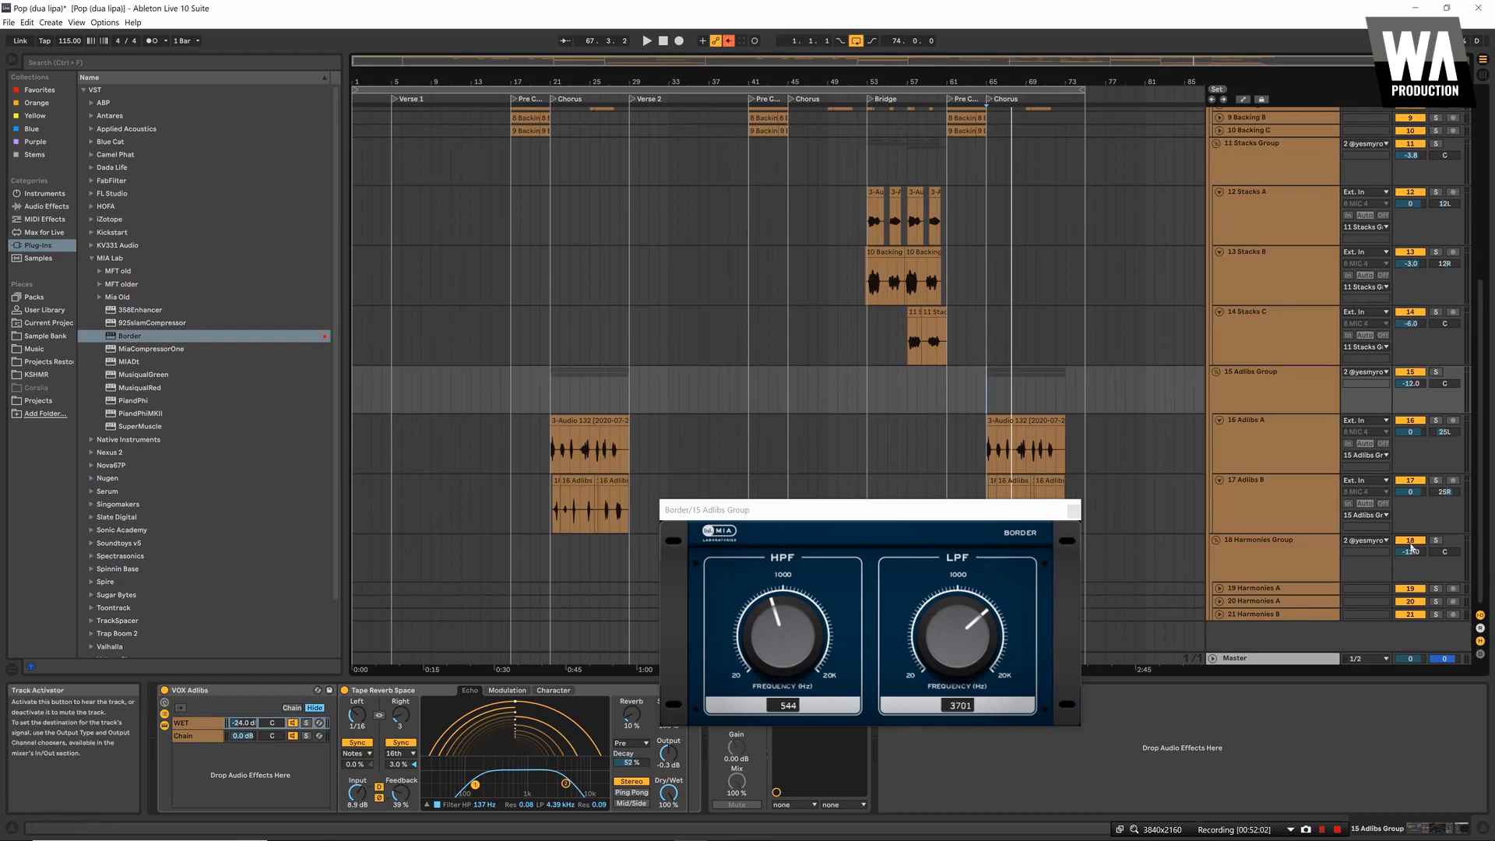
key(space)
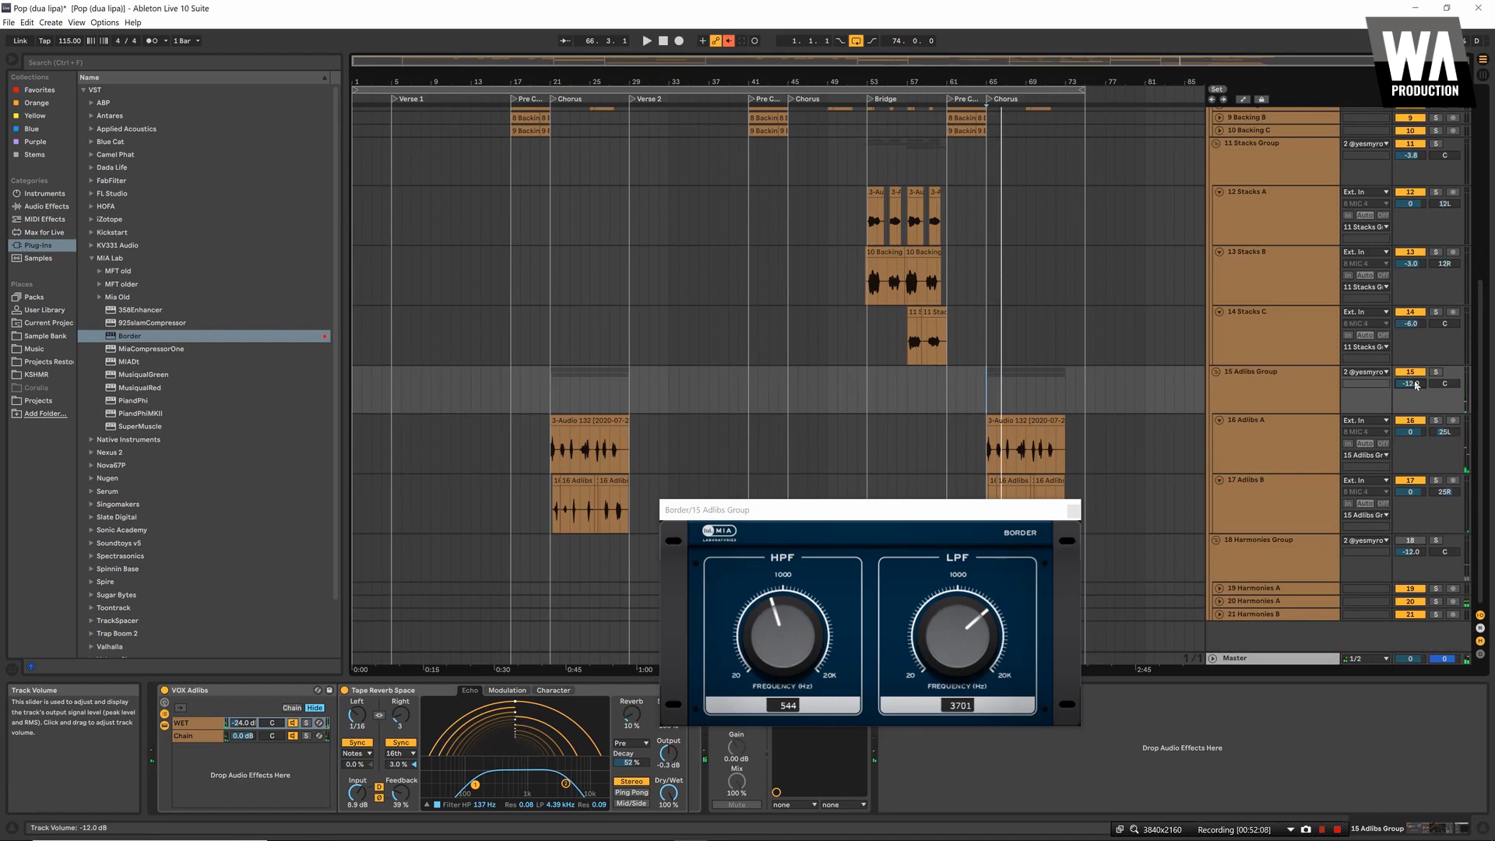
key(space)
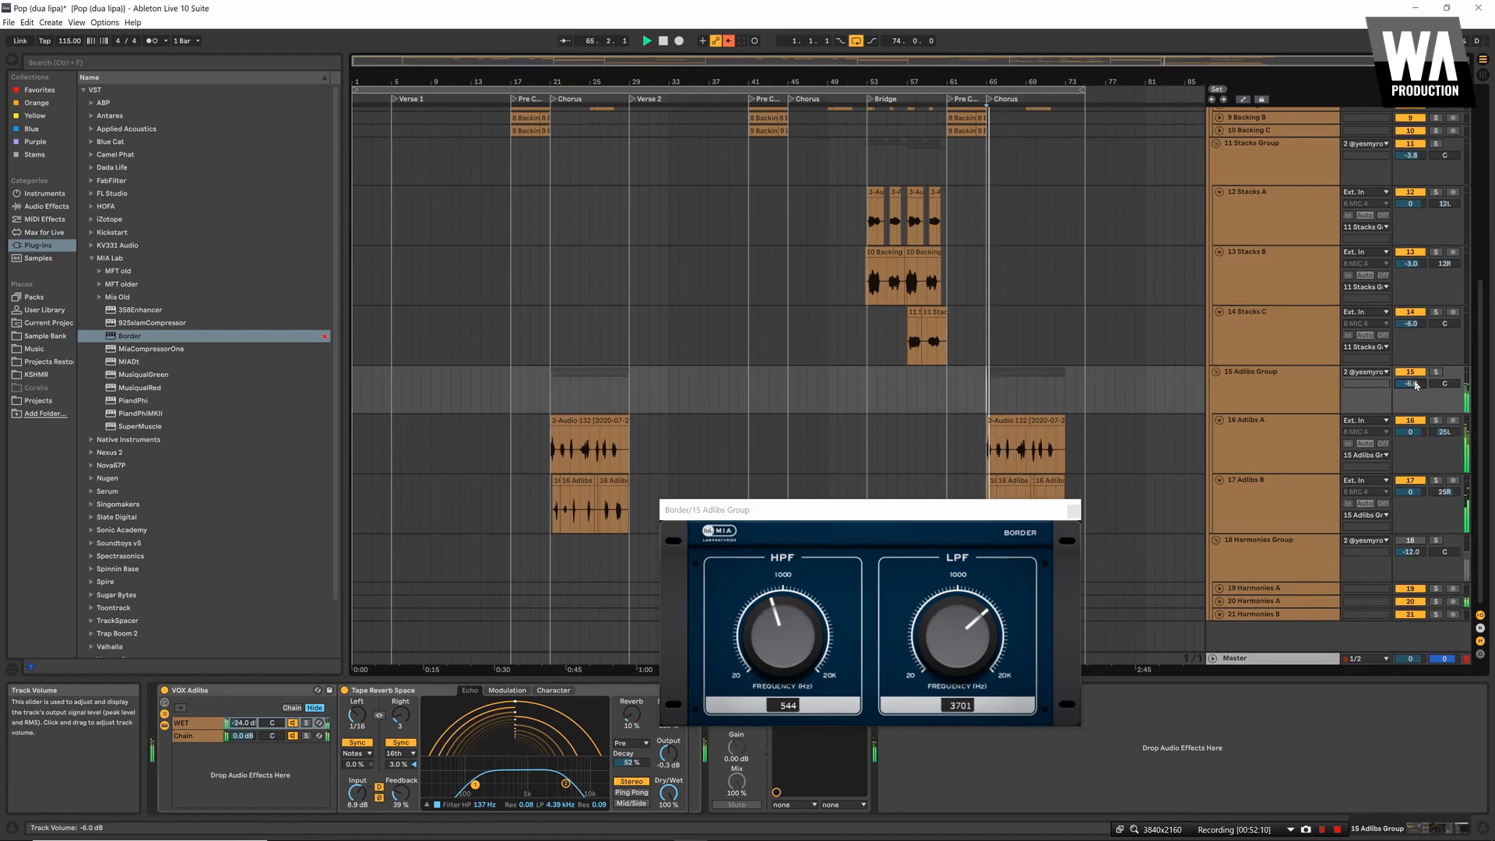
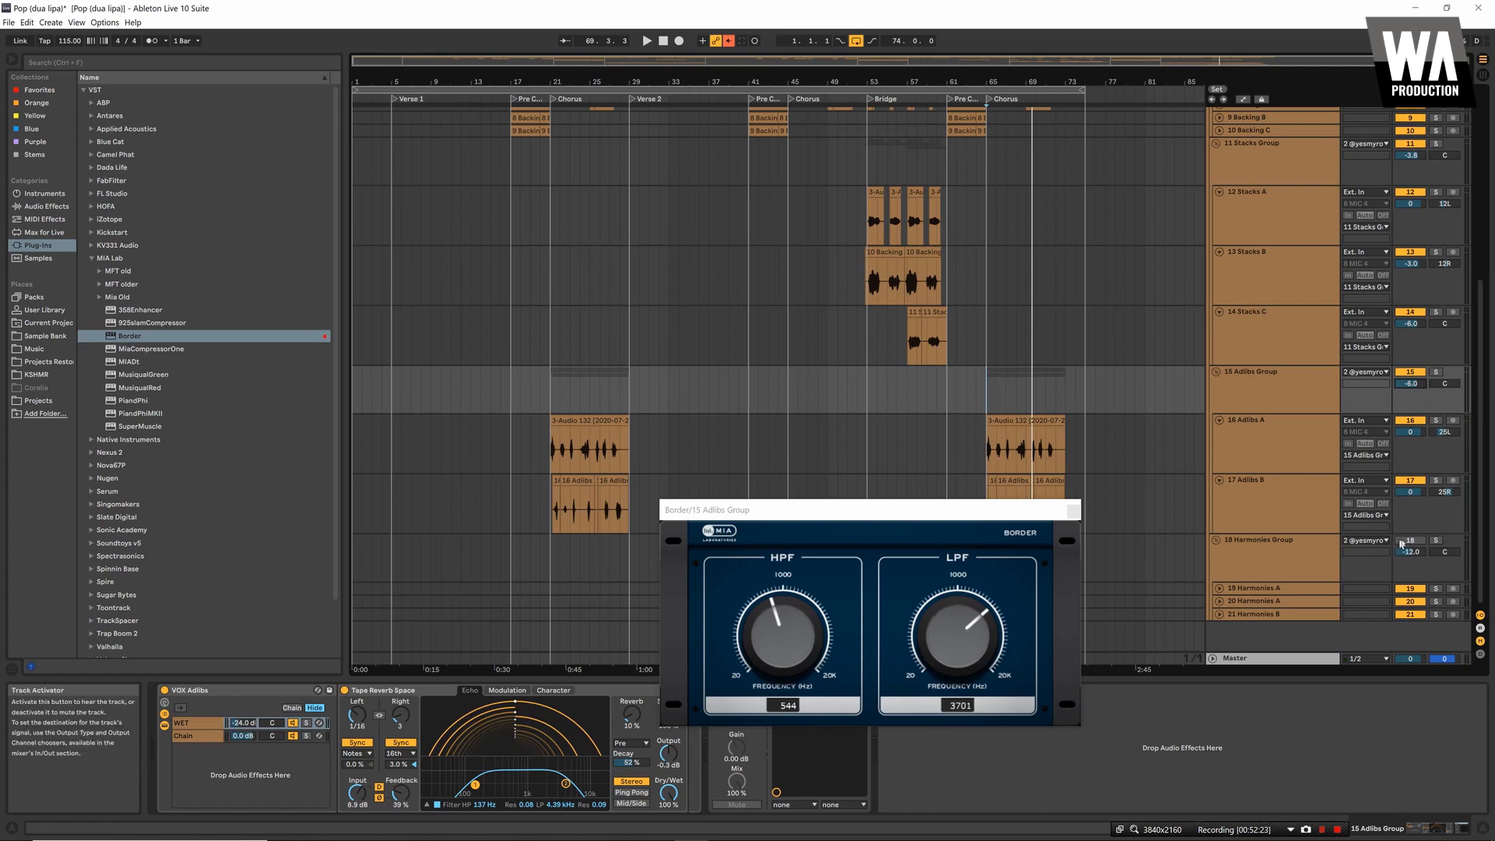
Unmute and solo the Harmonies Group, play it from the last Chorus, and select the Harmonies A track
click(1297, 547)
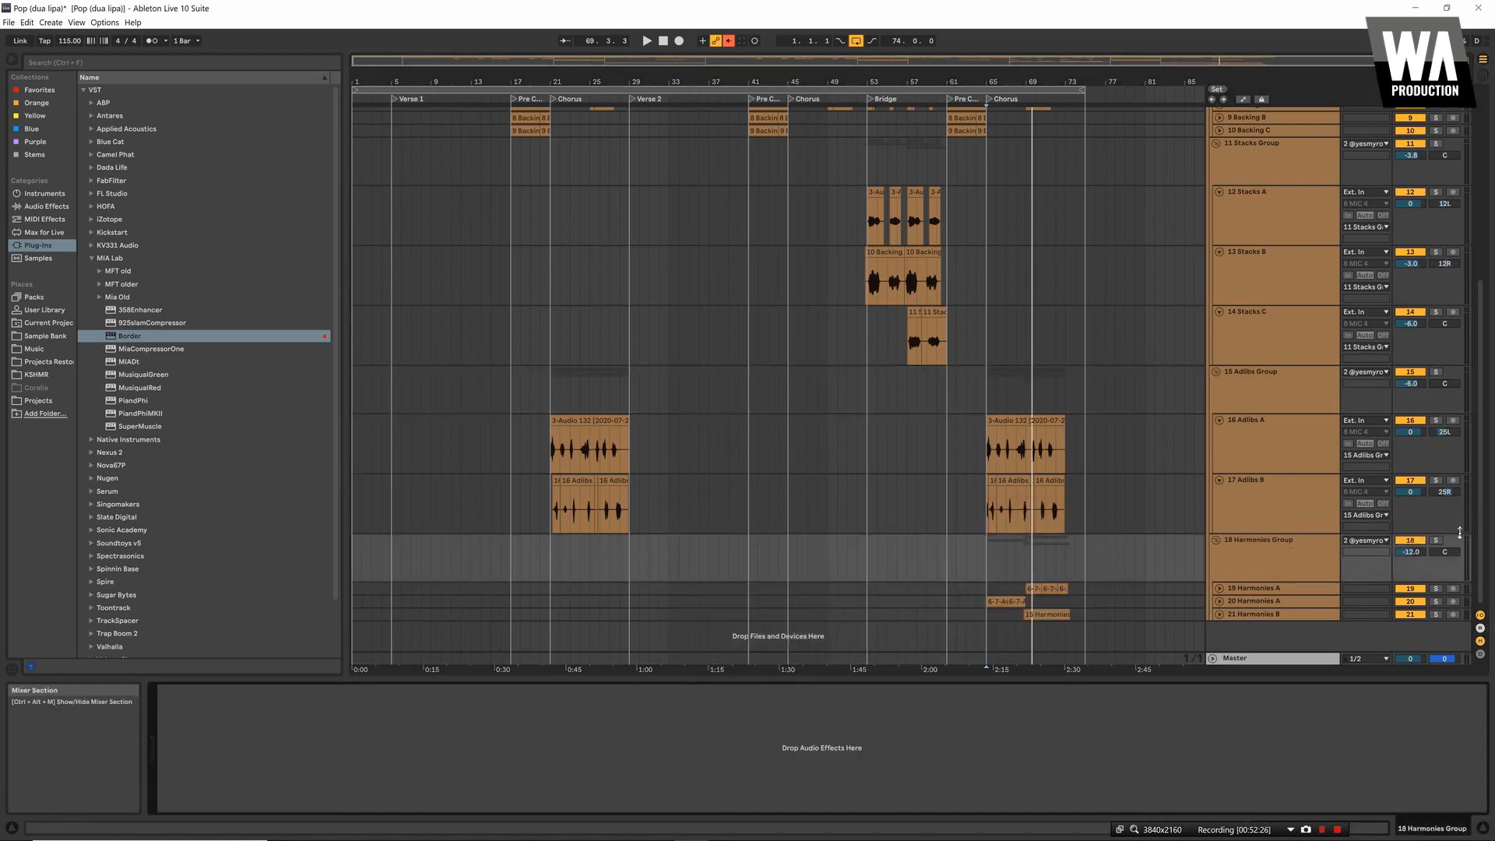
click(1436, 542)
key(space)
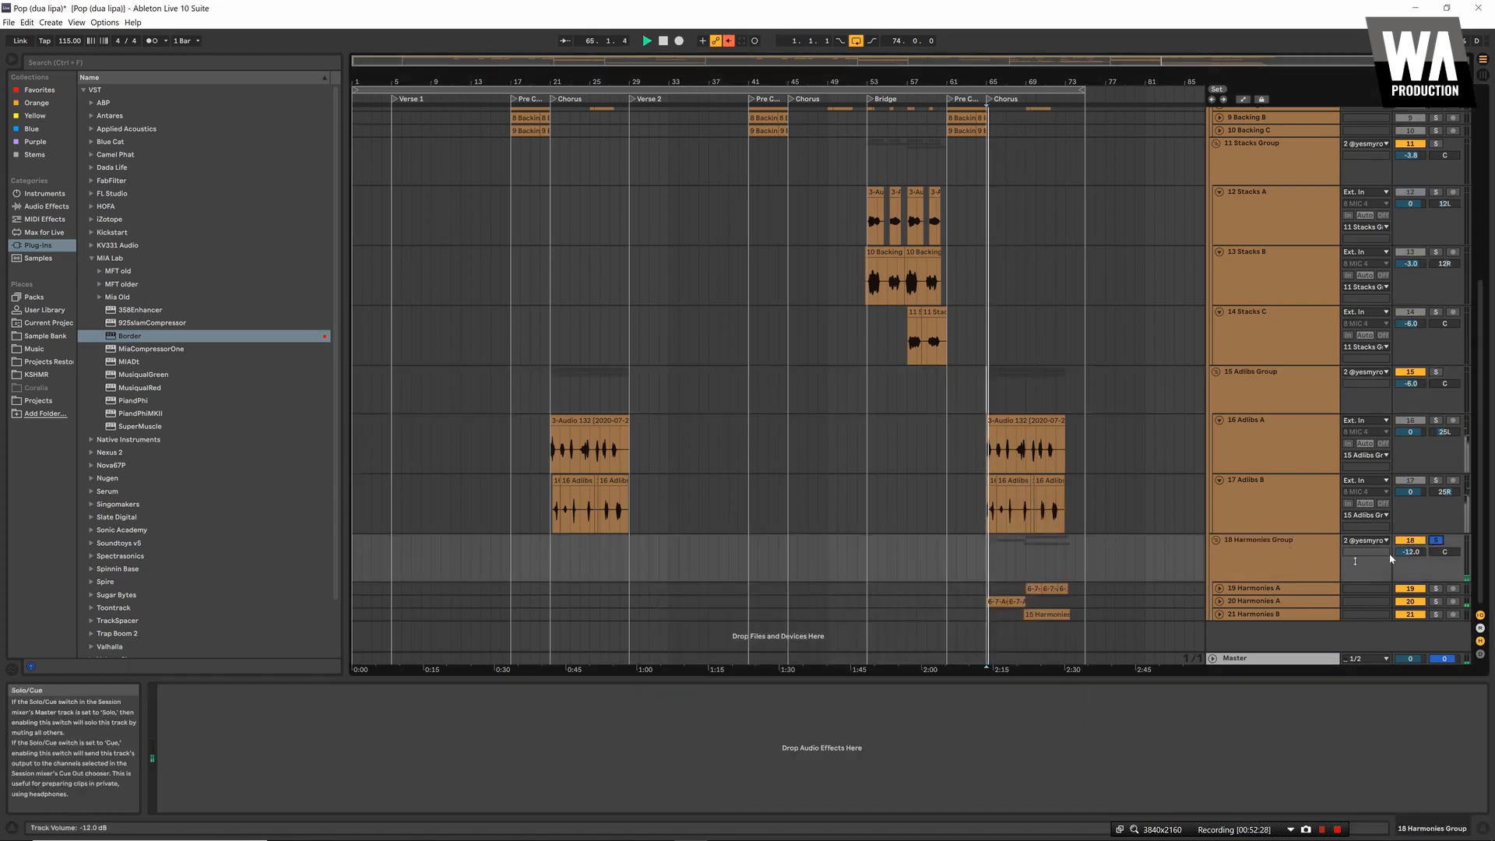
click(1241, 601)
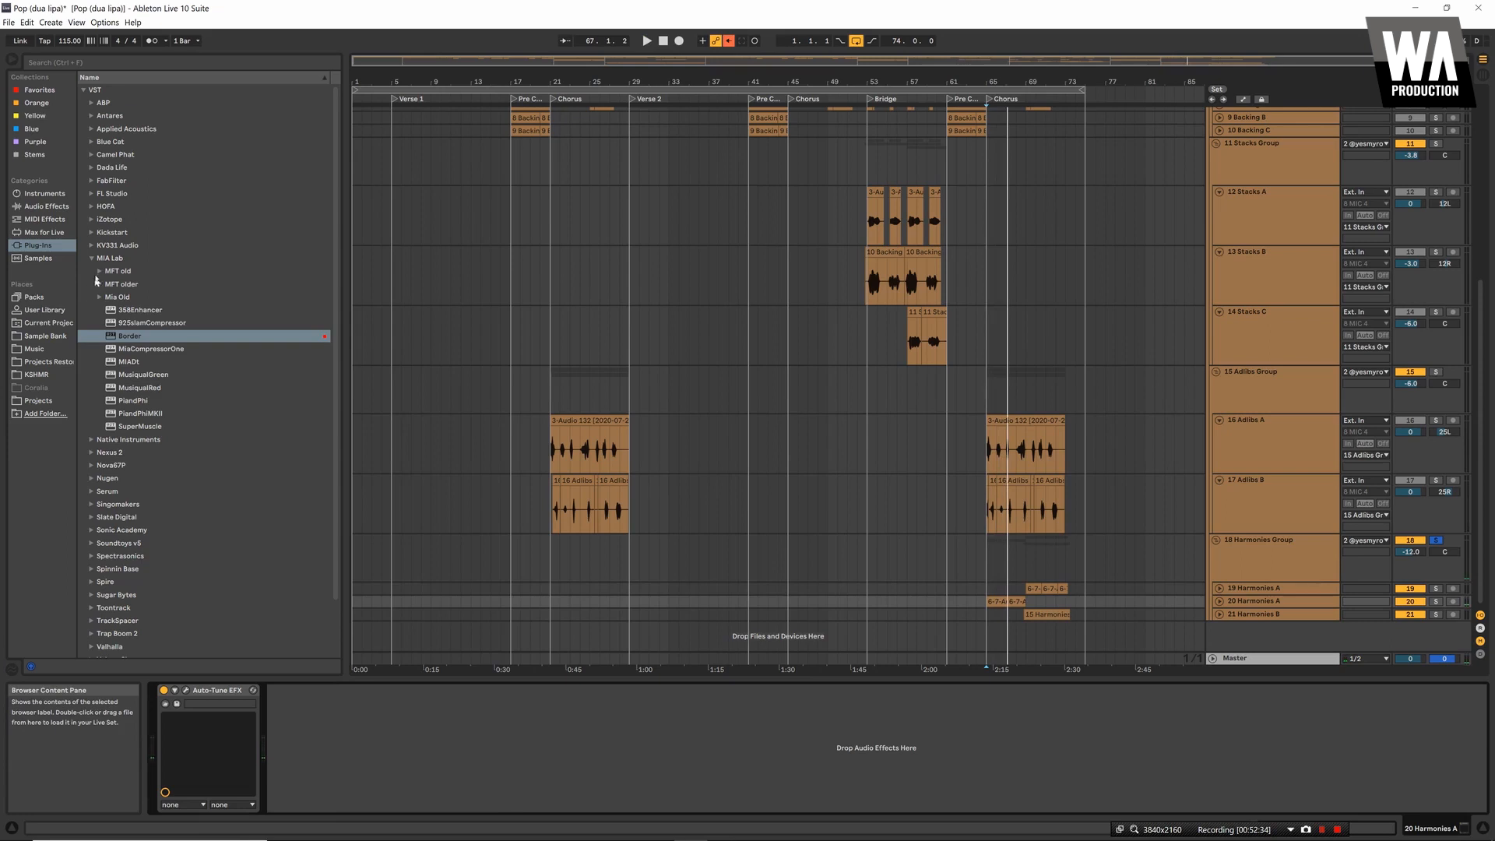
Add Live's Compressor audio effect to the Harmonies Group
click(33, 207)
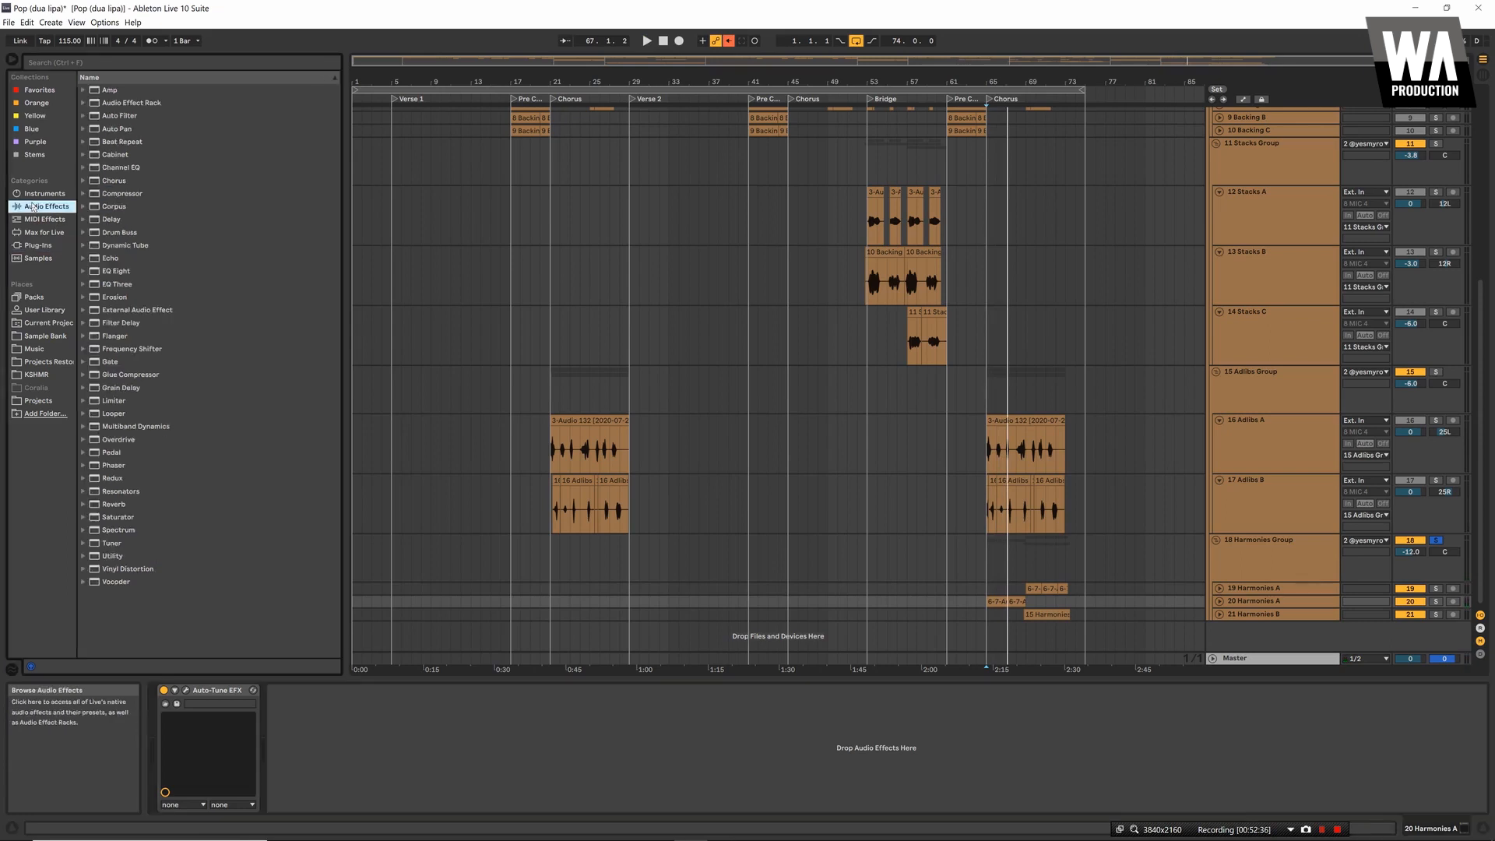
drag(117, 194, 199, 231)
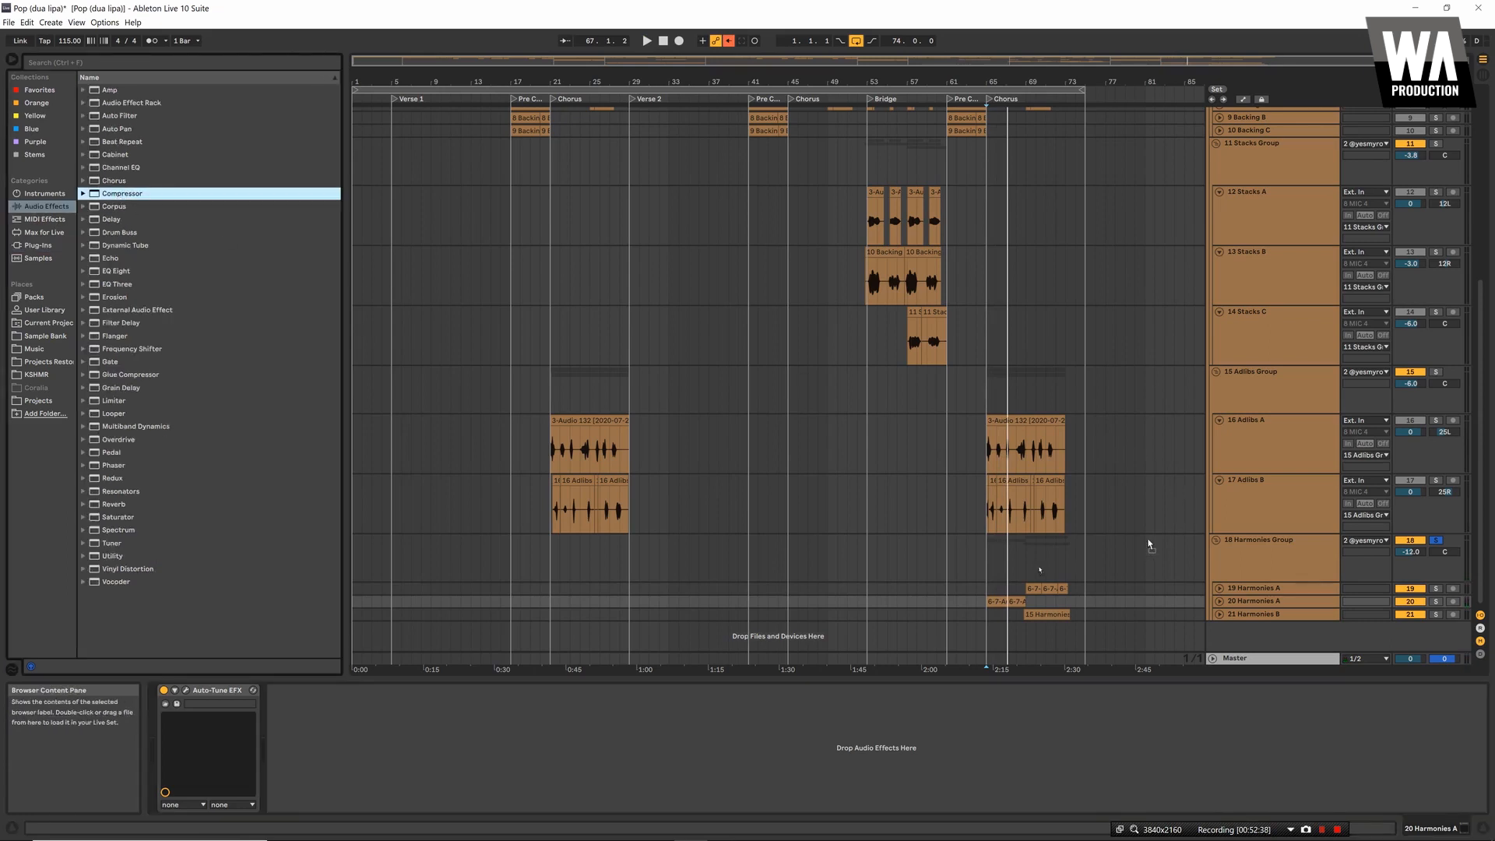
drag(1091, 557, 1074, 554)
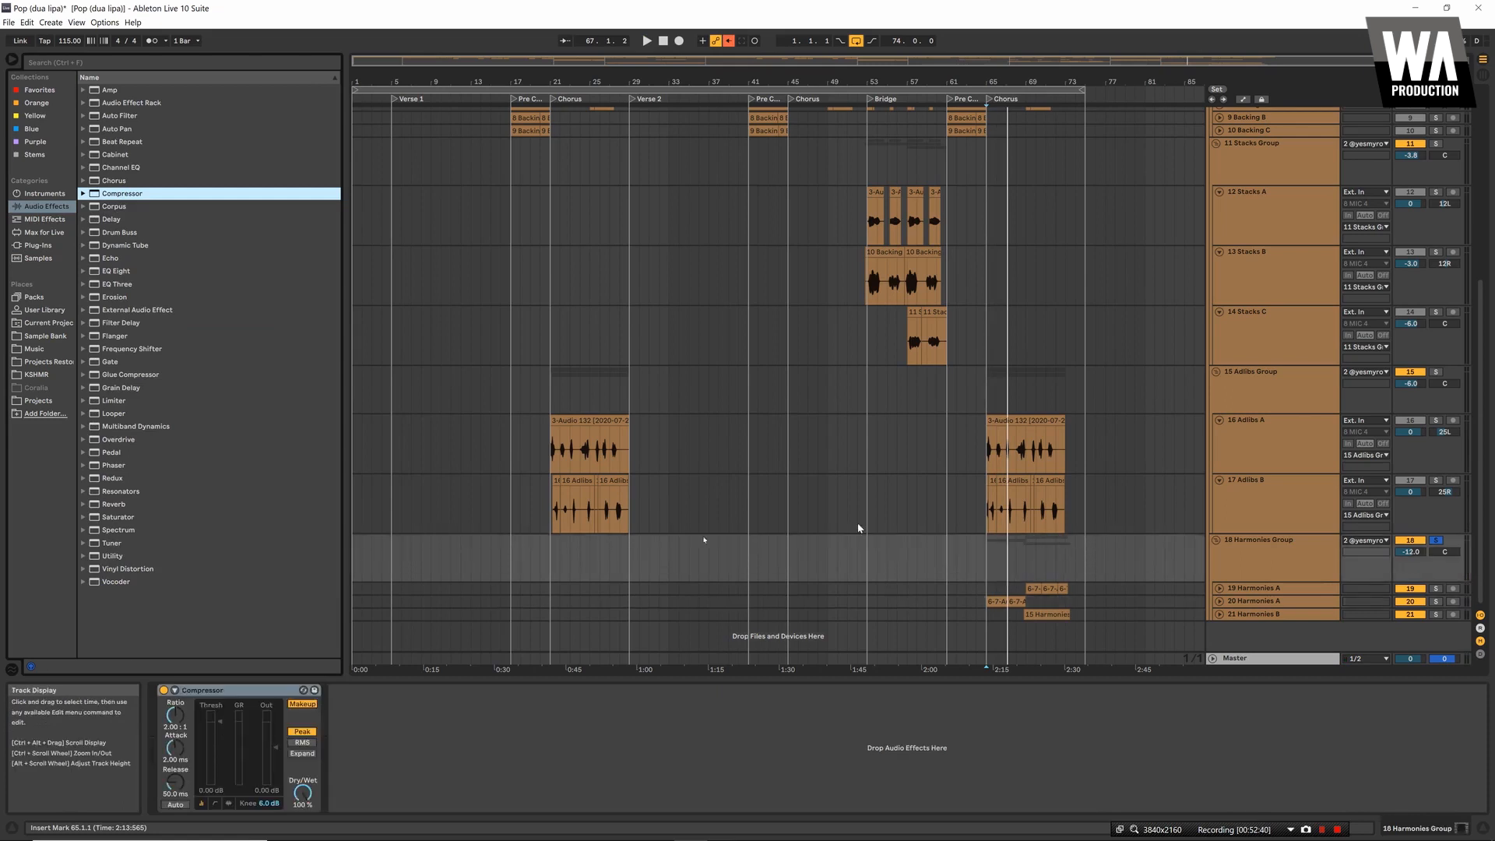
Sidechain the Harmonies Group's Compressor to the 3 Main track, with a 4:1 ratio and automatic release
click(174, 690)
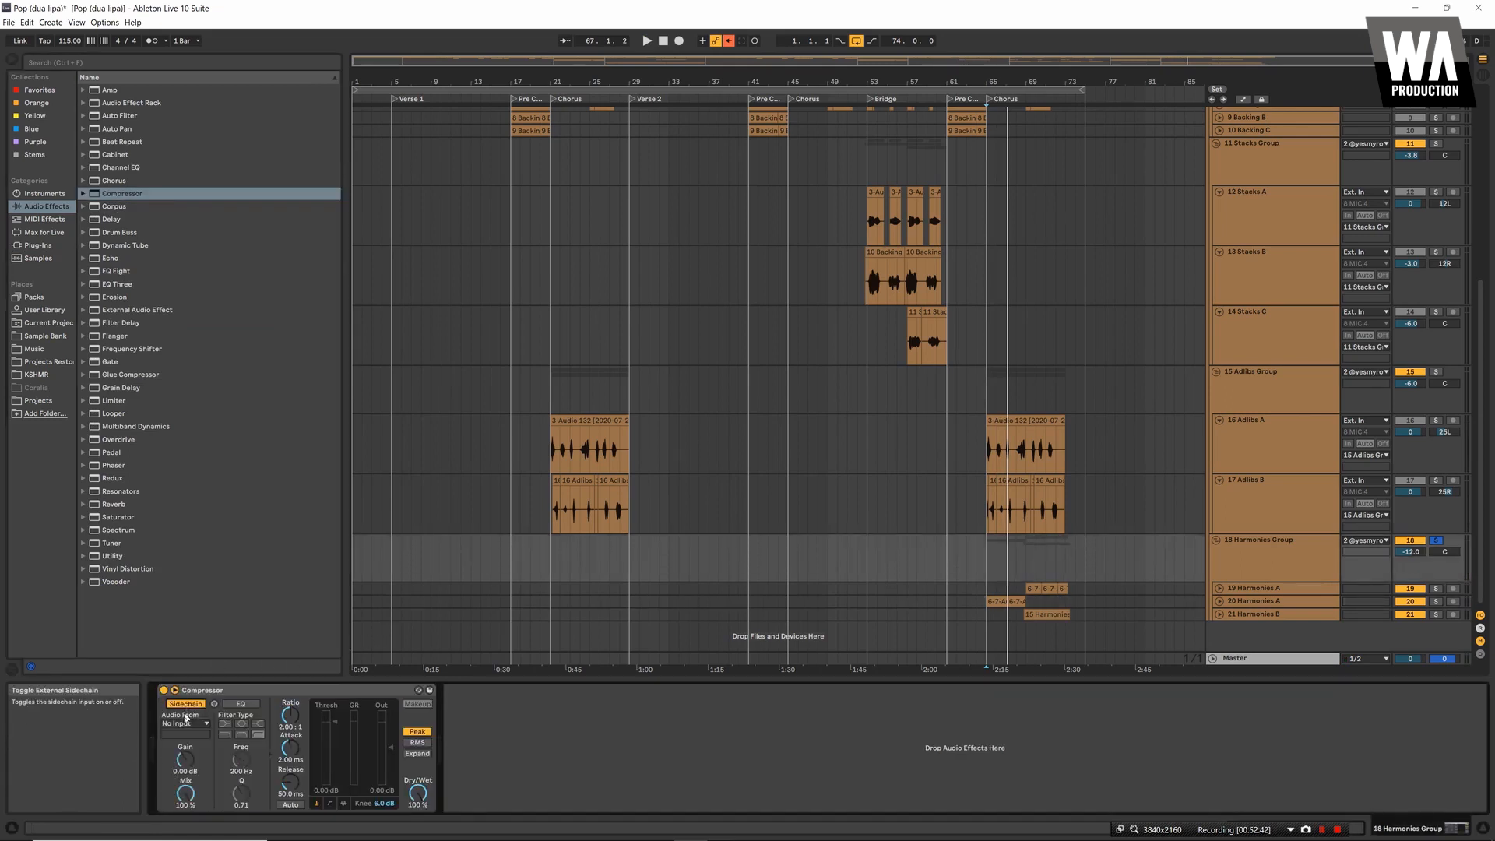
click(186, 722)
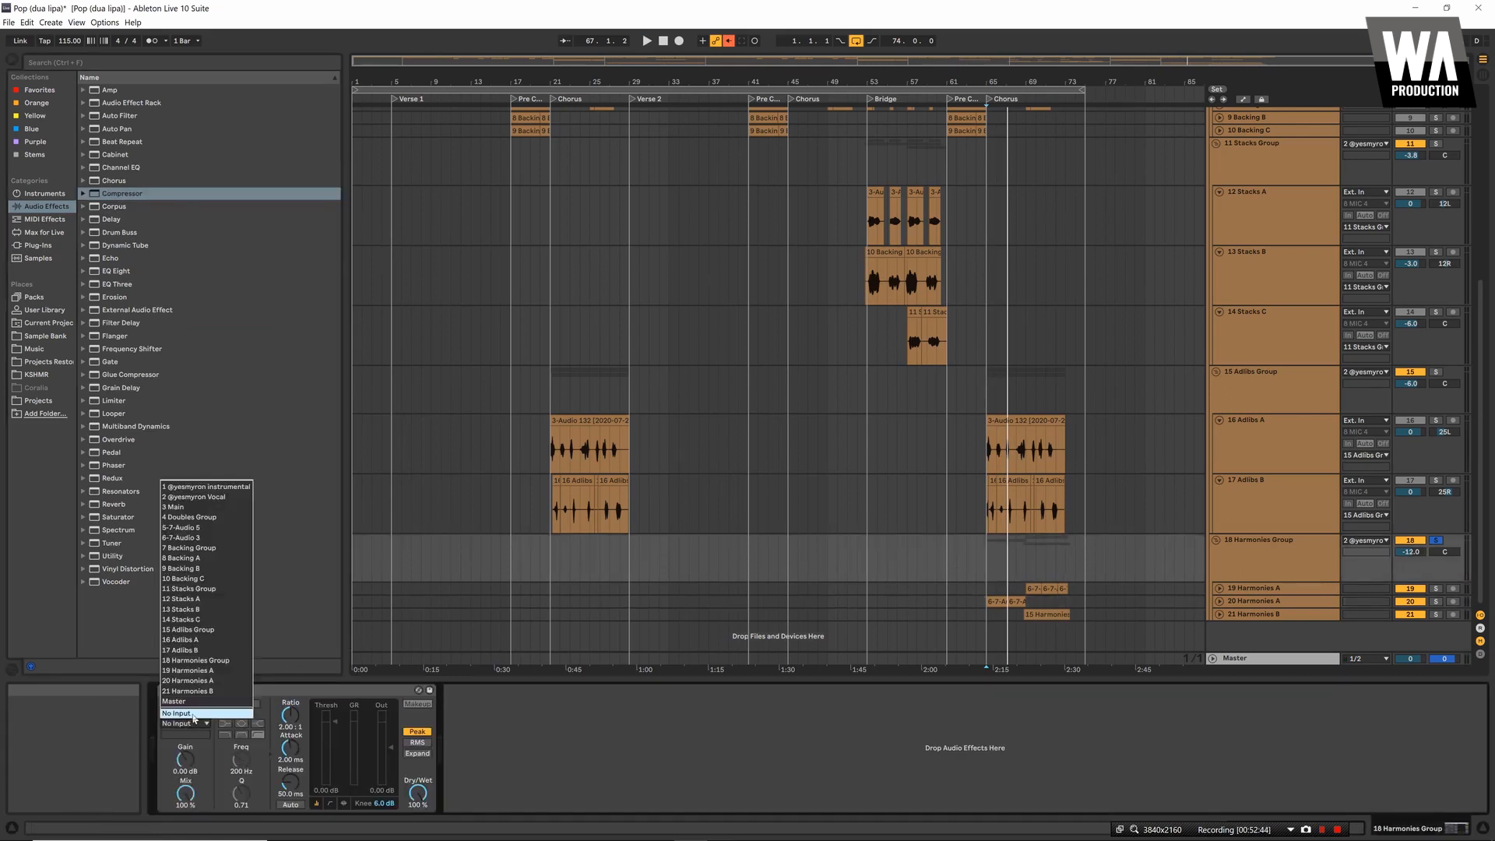
click(196, 507)
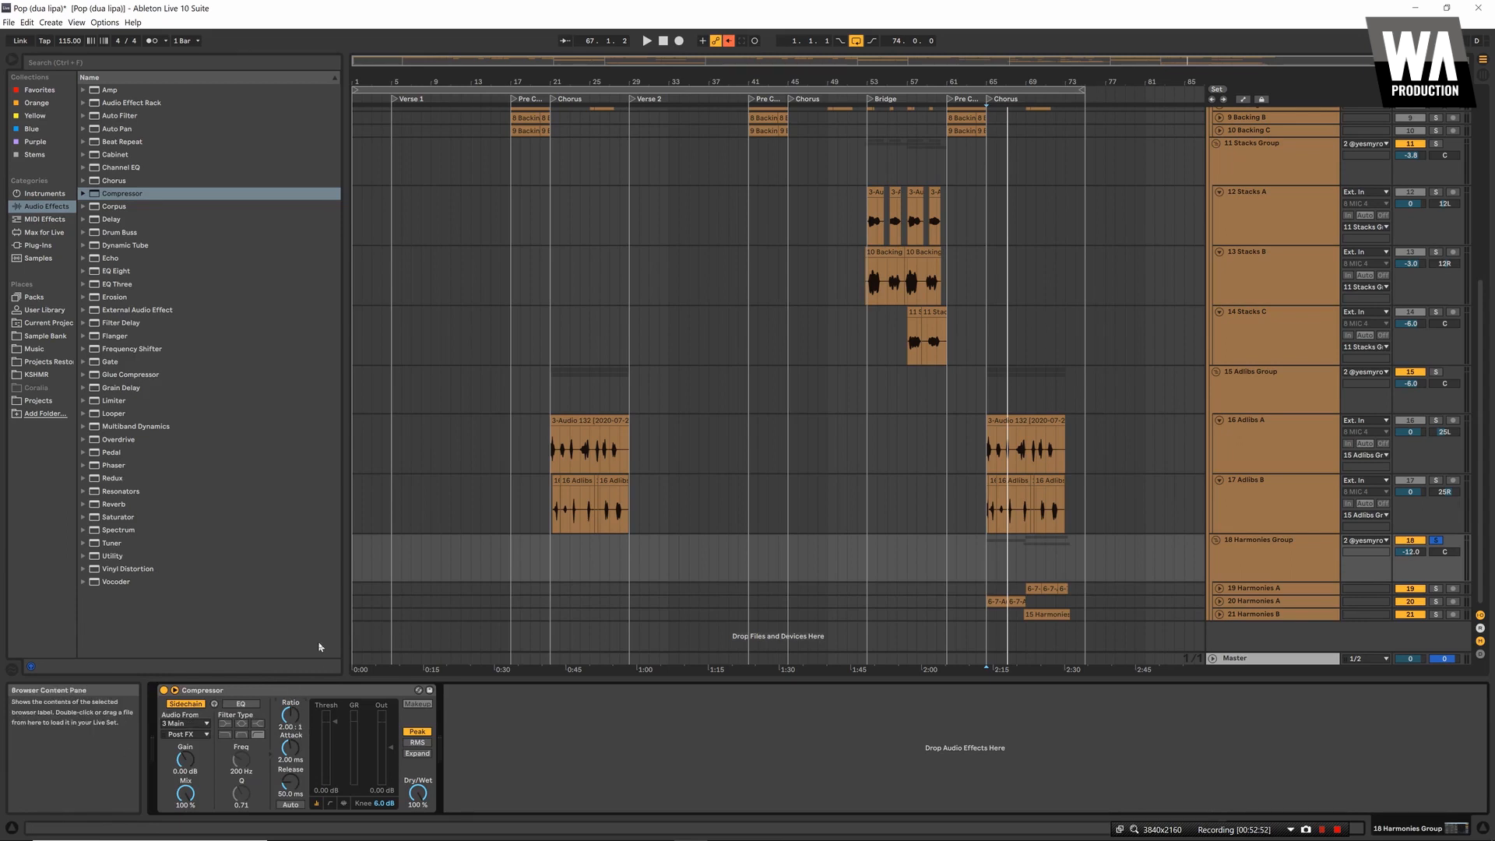
text(4)
key(Return)
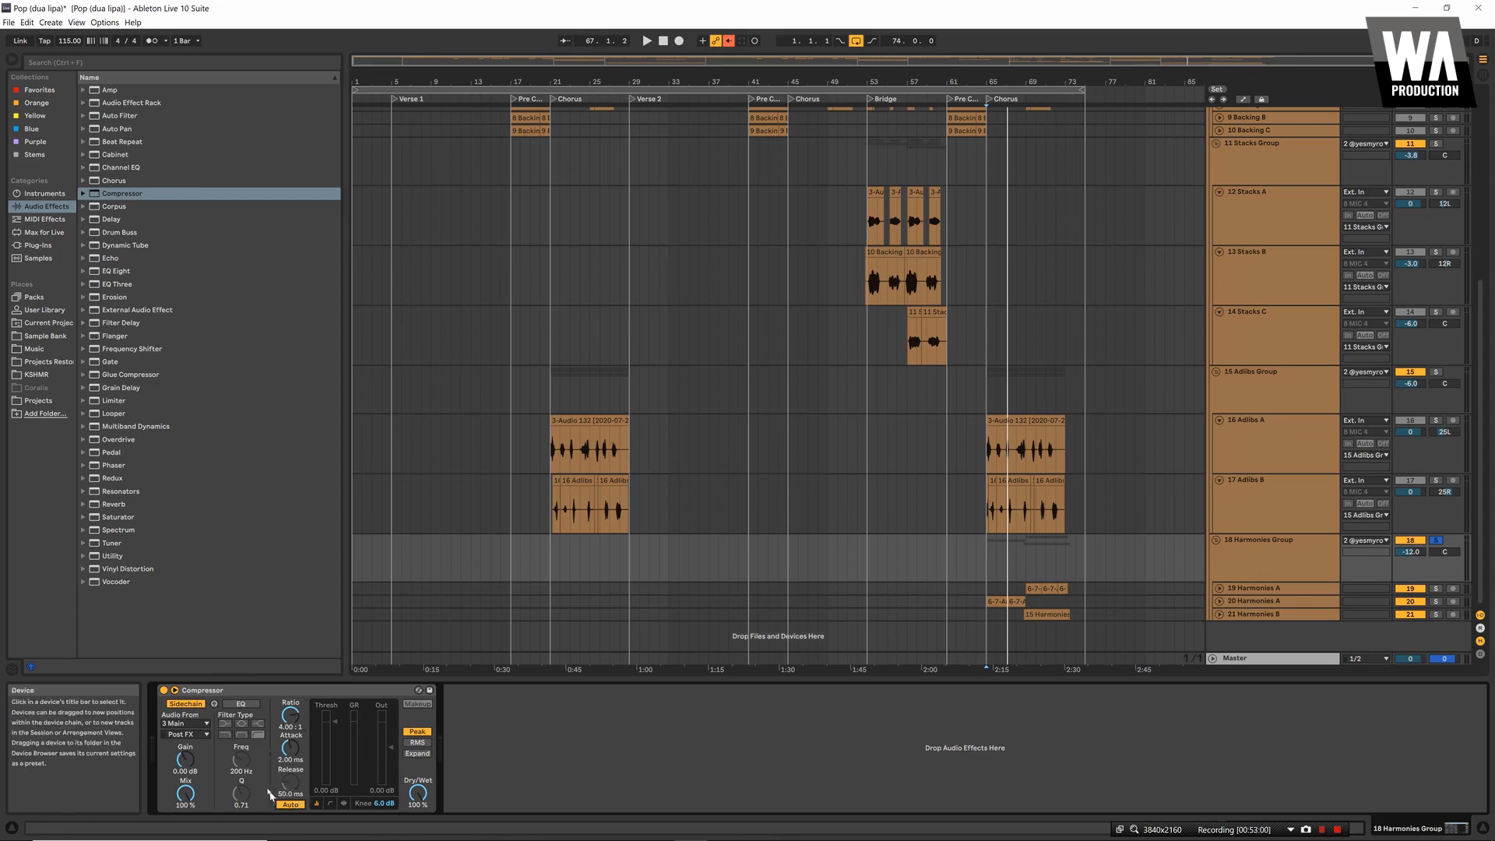
Lower the Compressor's threshold to -19.1 dB while playing the harmonies in the last Chorus
key(space)
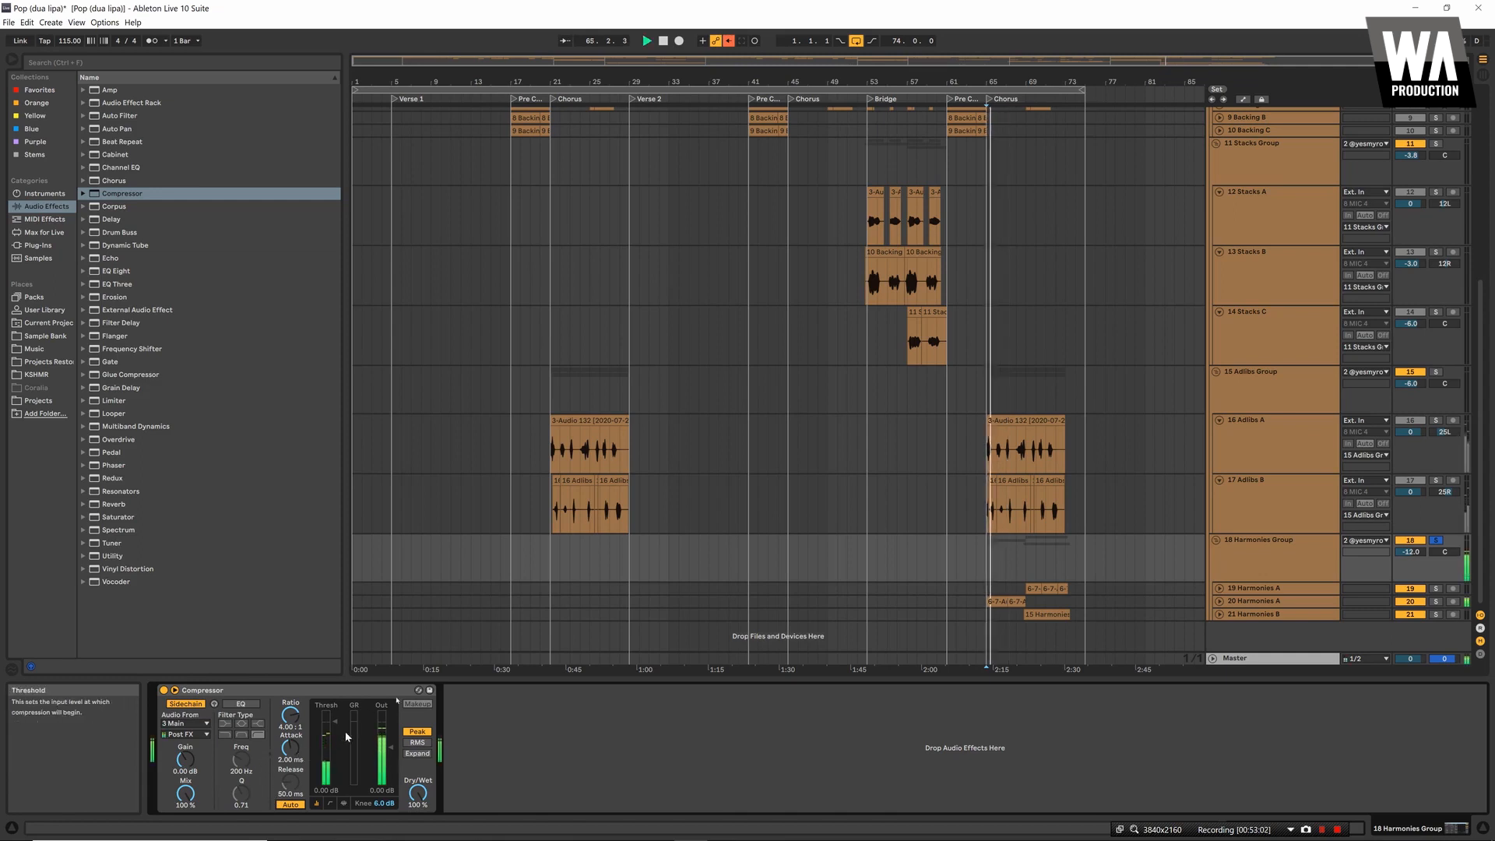
key(space)
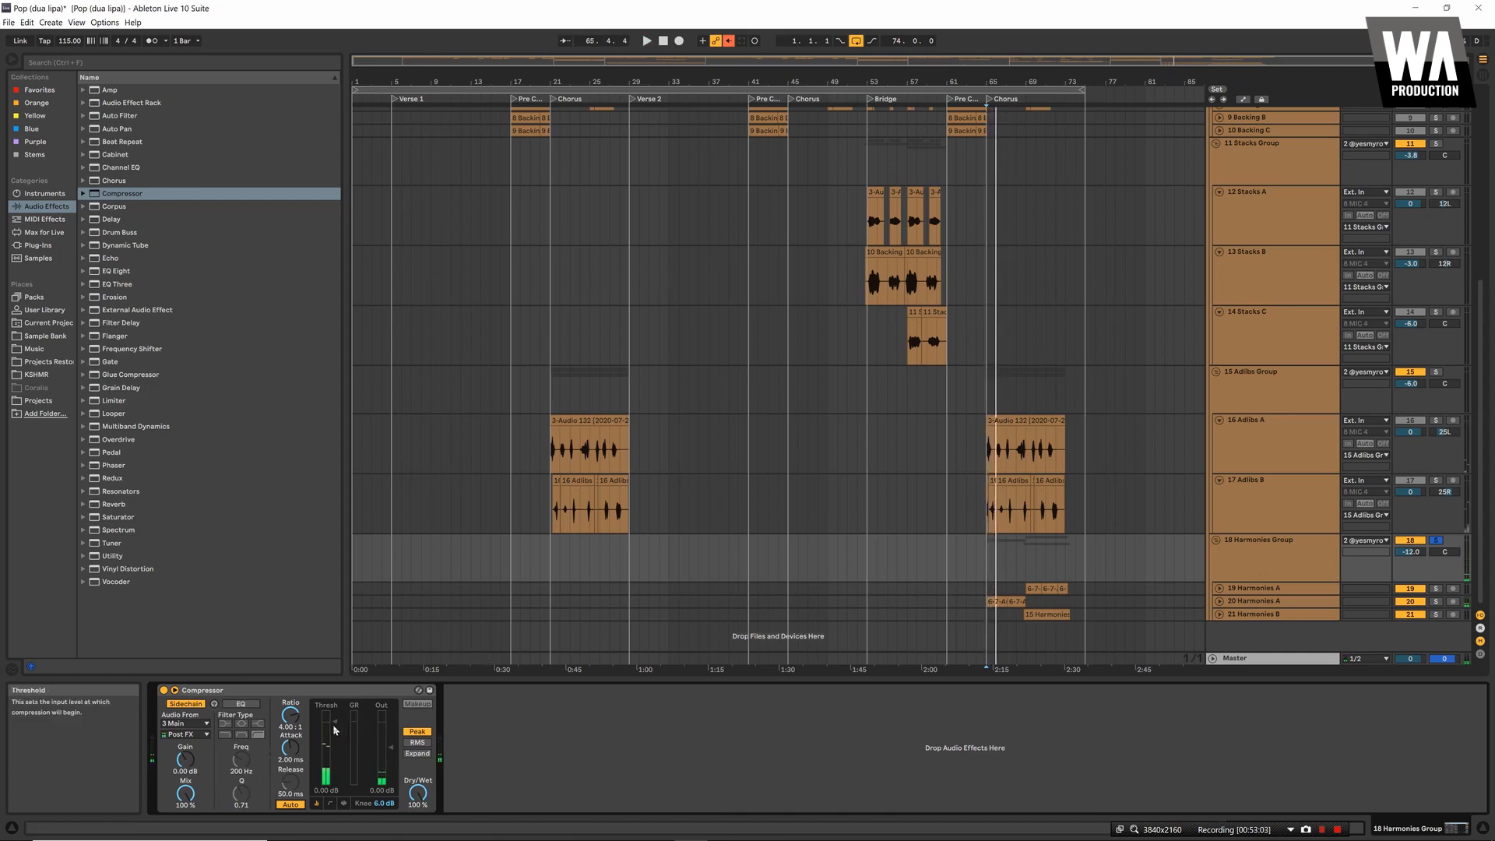
drag(333, 724, 333, 732)
key(space)
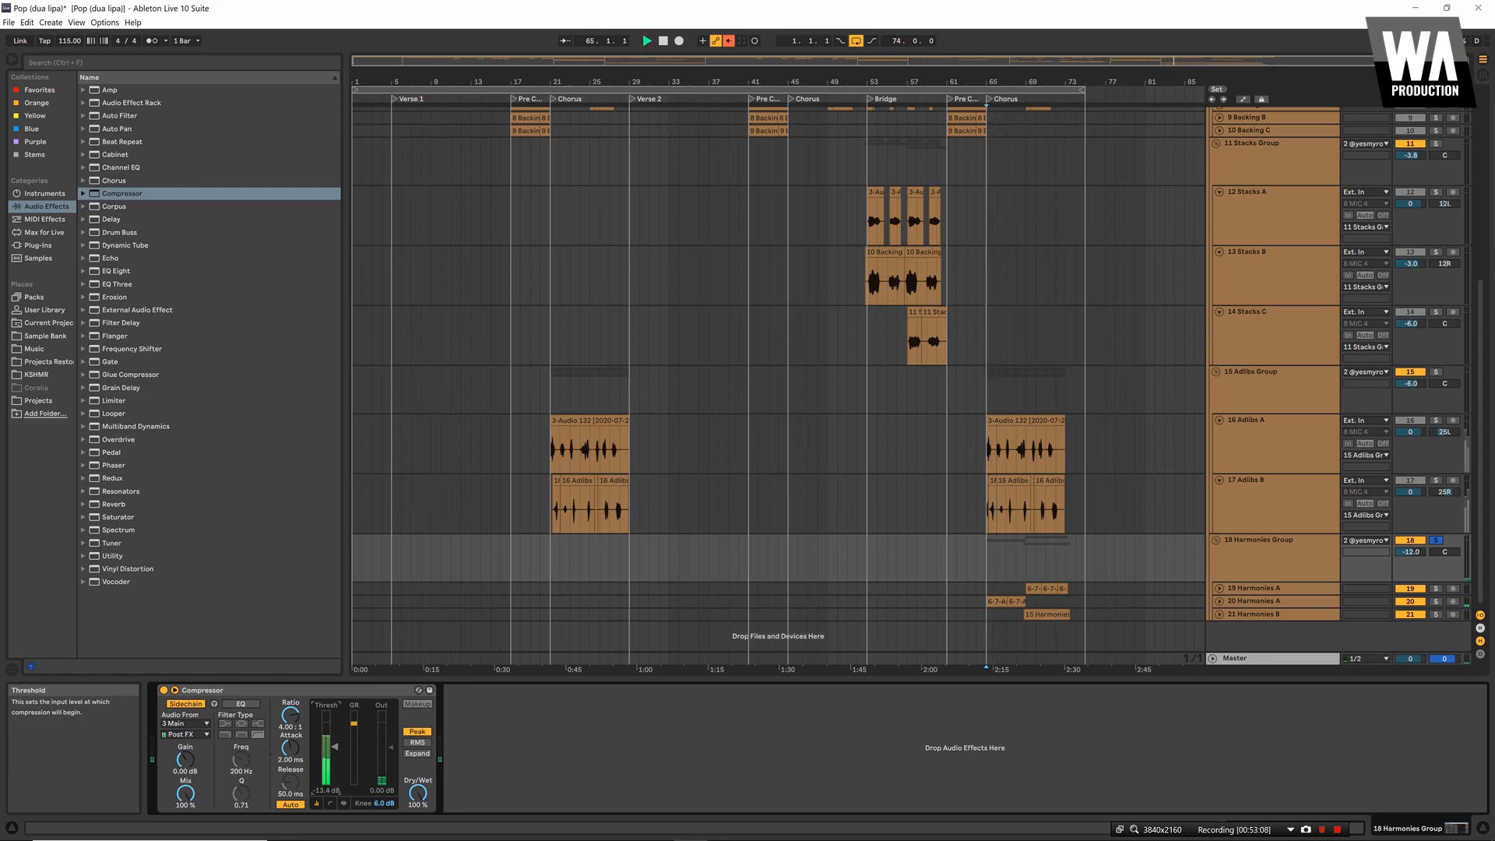
drag(334, 746, 334, 756)
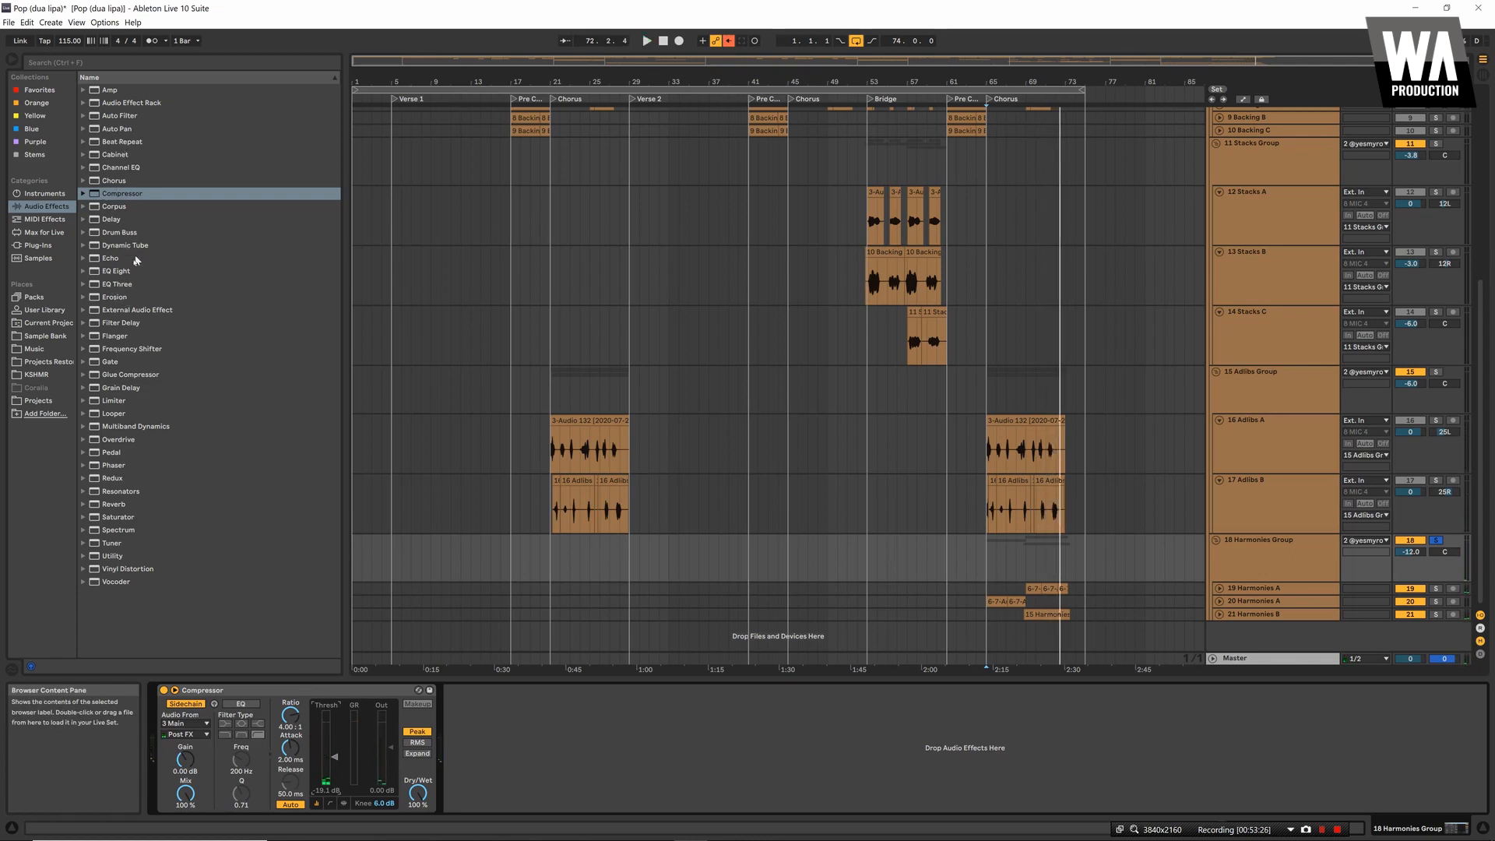
Add MIA Lab's Border after the Harmonies Group's Compressor and set its HPF to 196 Hz during playback
click(38, 245)
click(129, 336)
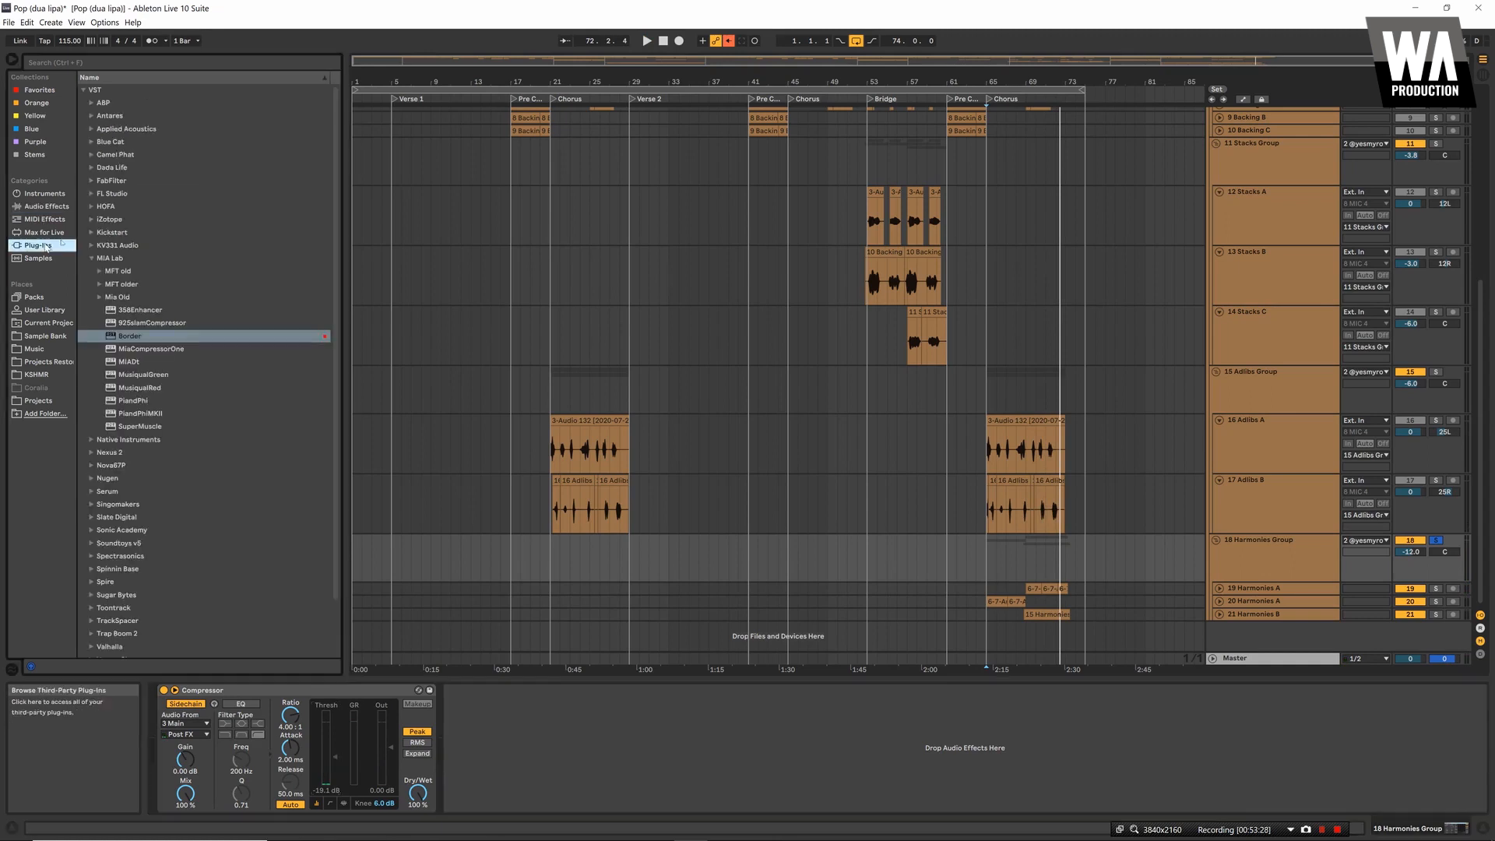
drag(129, 339, 526, 754)
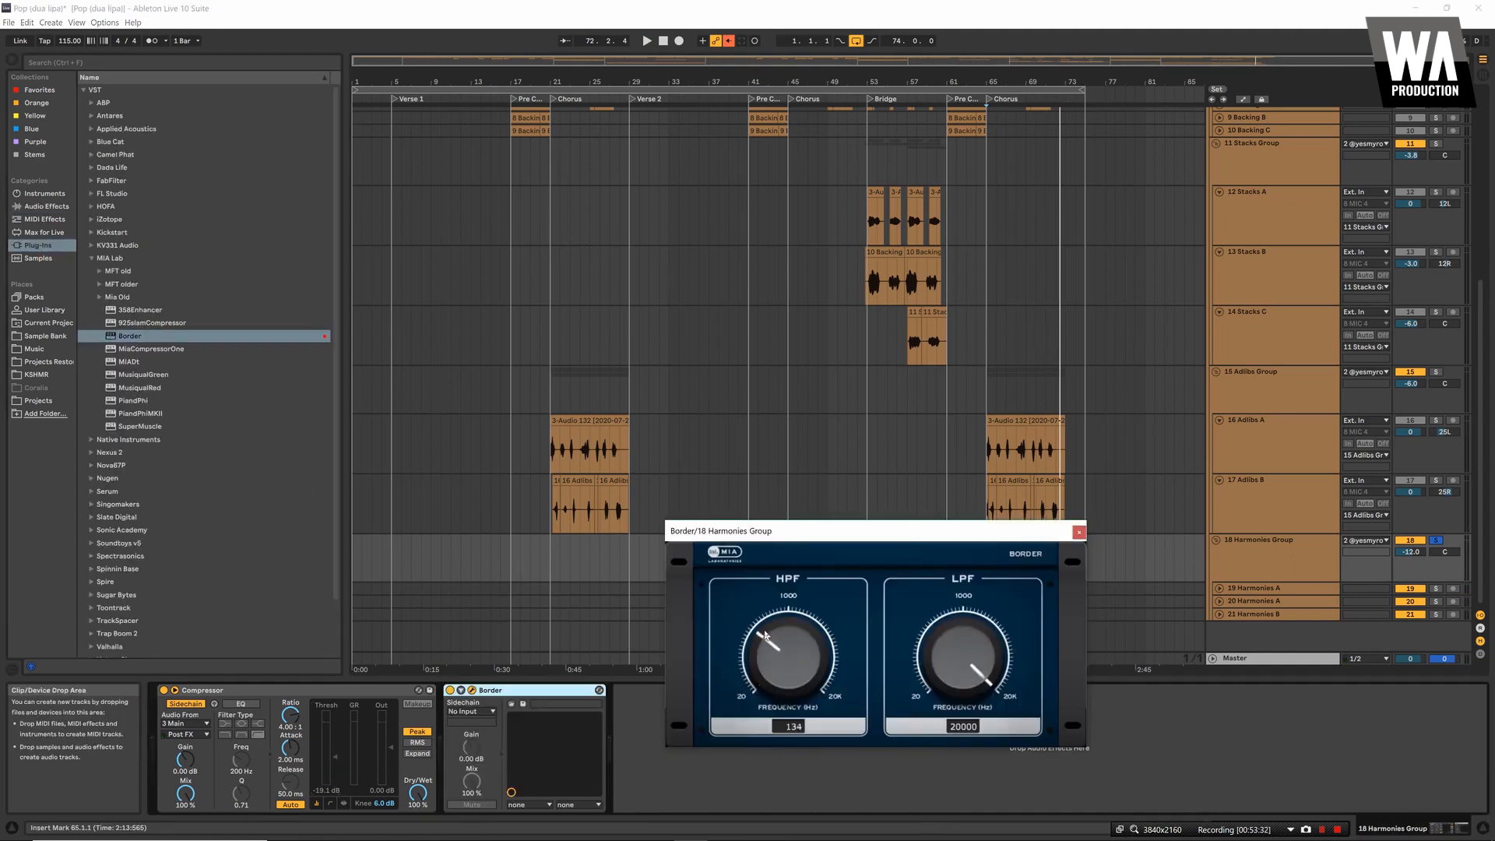
key(space)
drag(765, 635, 759, 628)
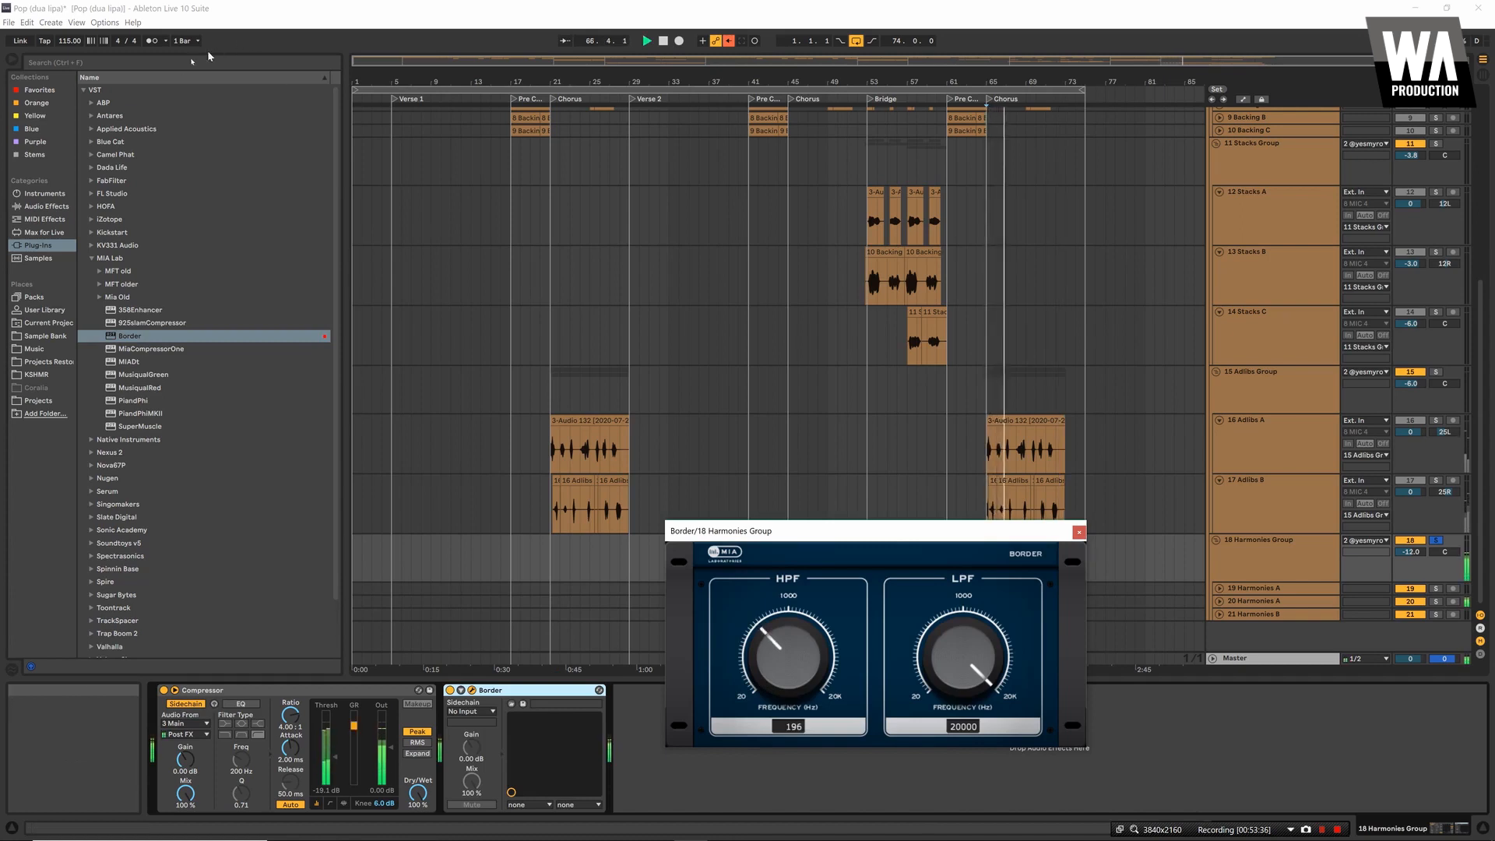
click(91, 167)
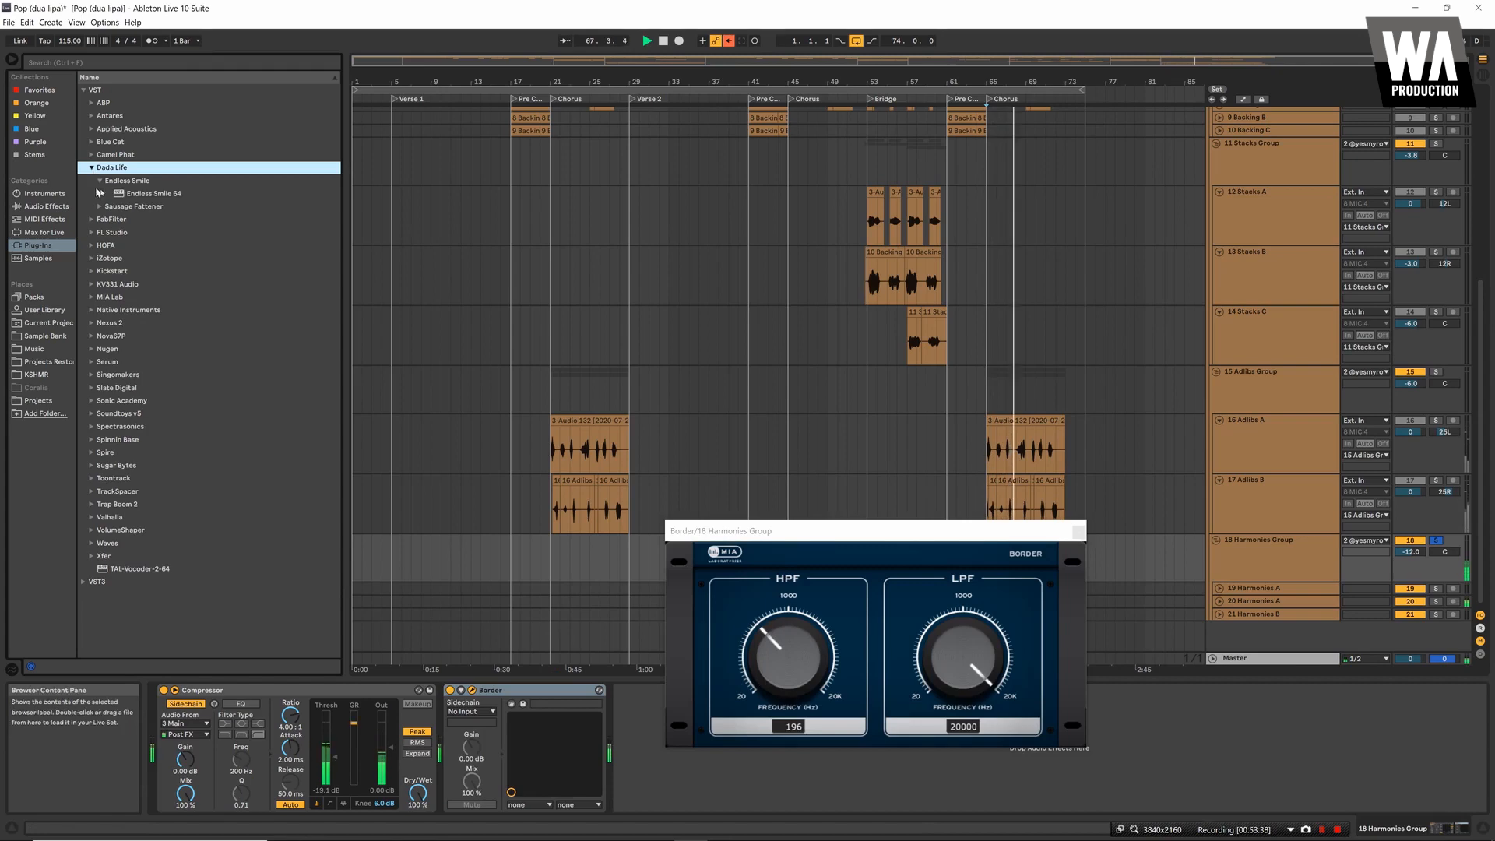
scroll(997, 424, up, 3)
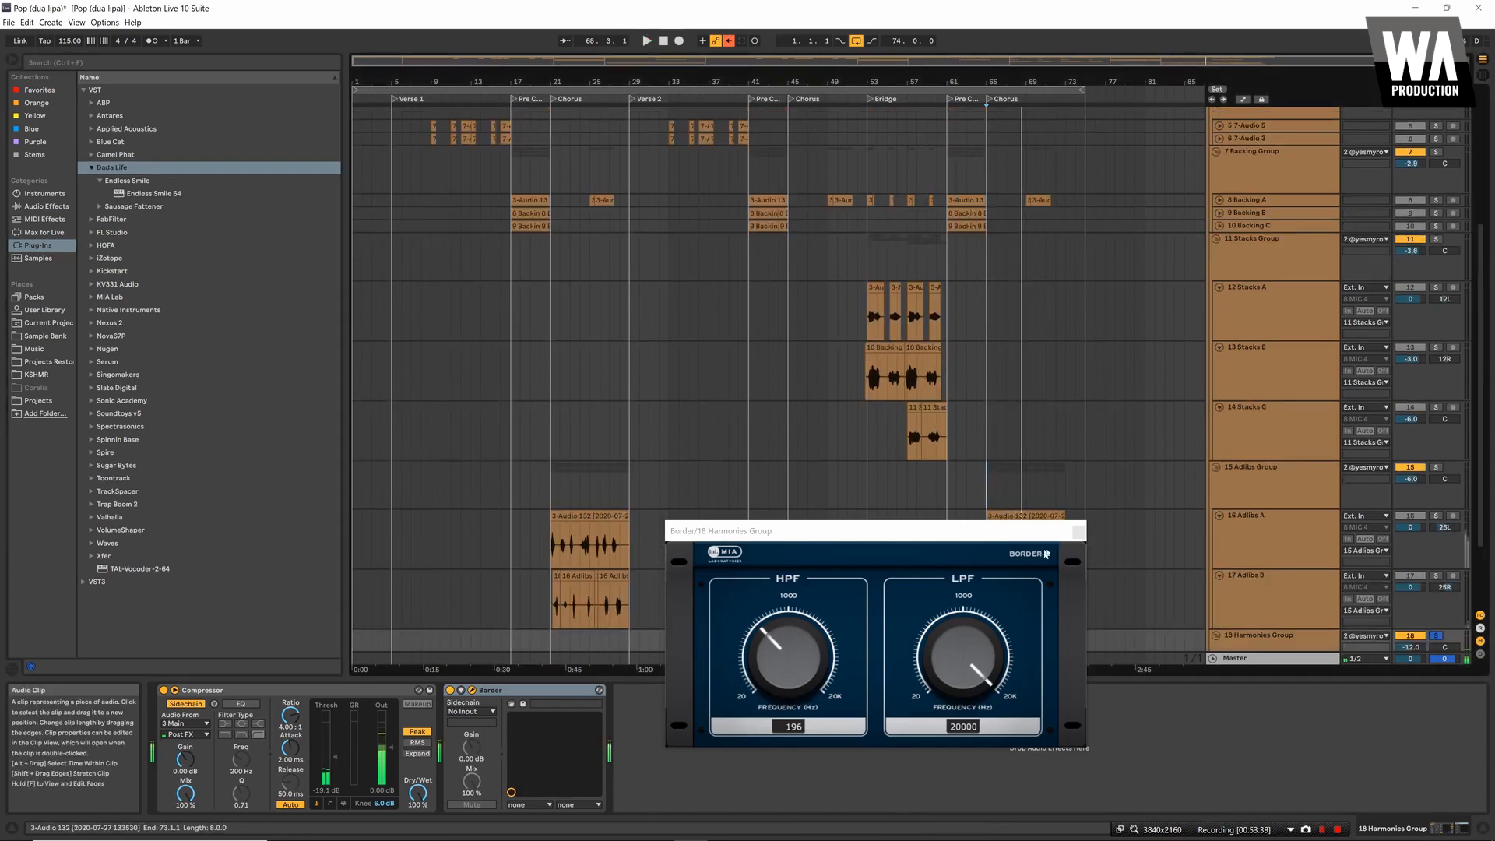
click(1077, 532)
Copy the Main track's Audio Effect Rack and paste it after Border on the Harmonies Group
scroll(1151, 483, up, 7)
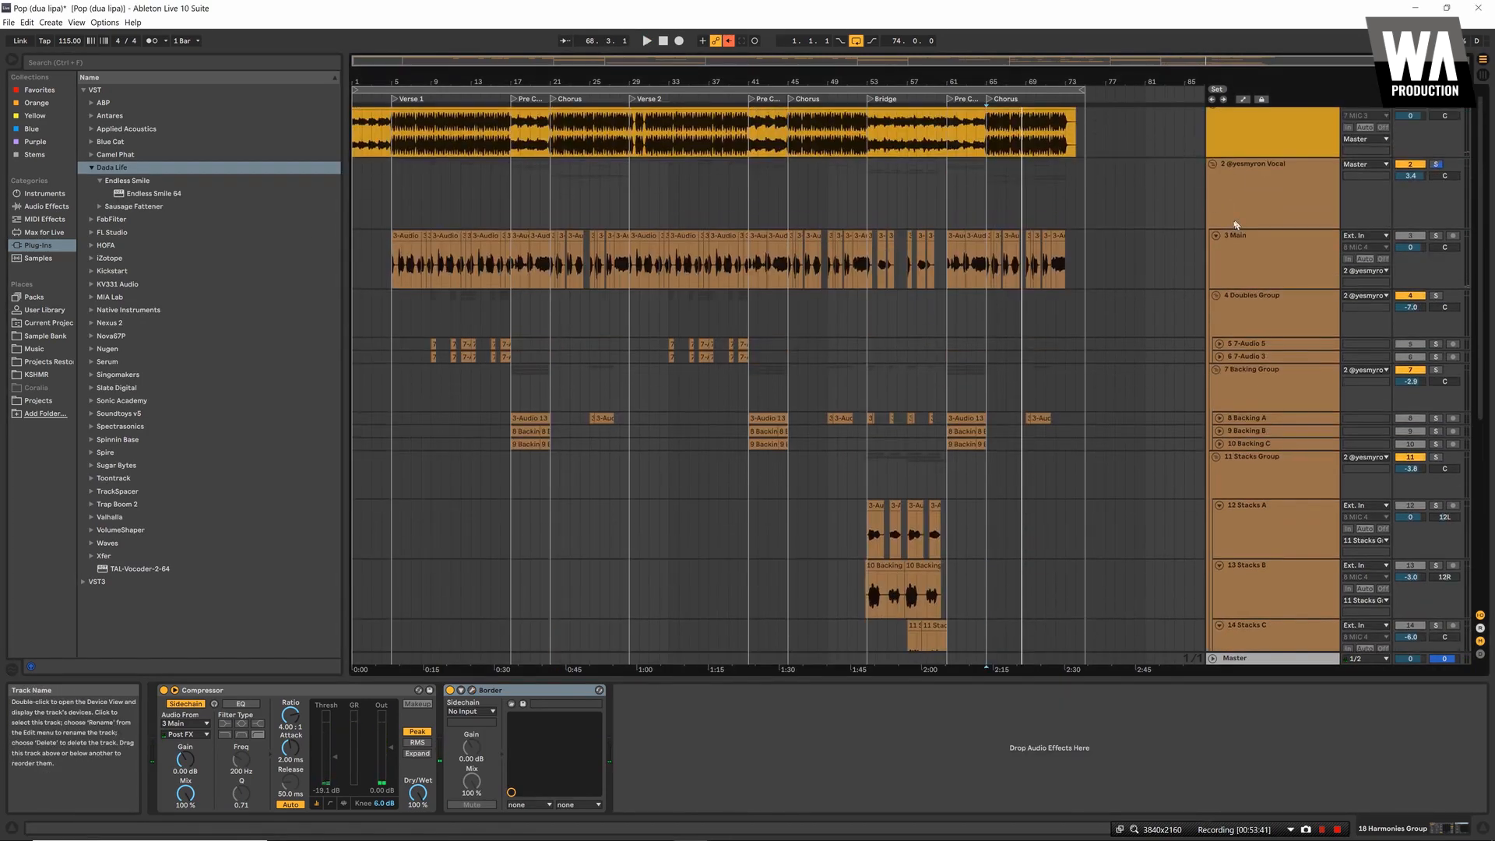
click(1252, 290)
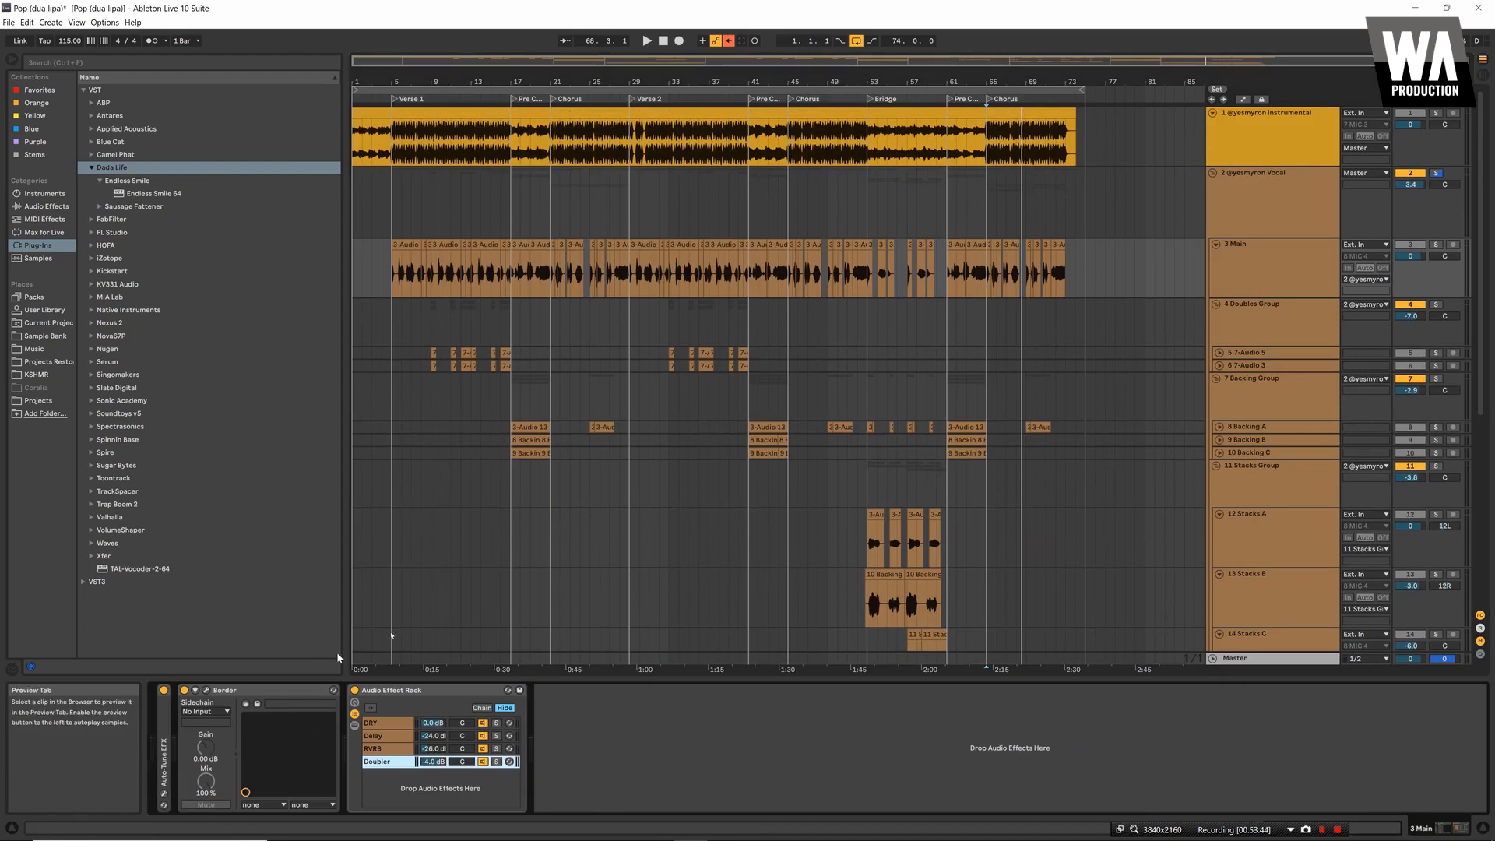
scroll(434, 639, down, 3)
scroll(433, 639, down, 6)
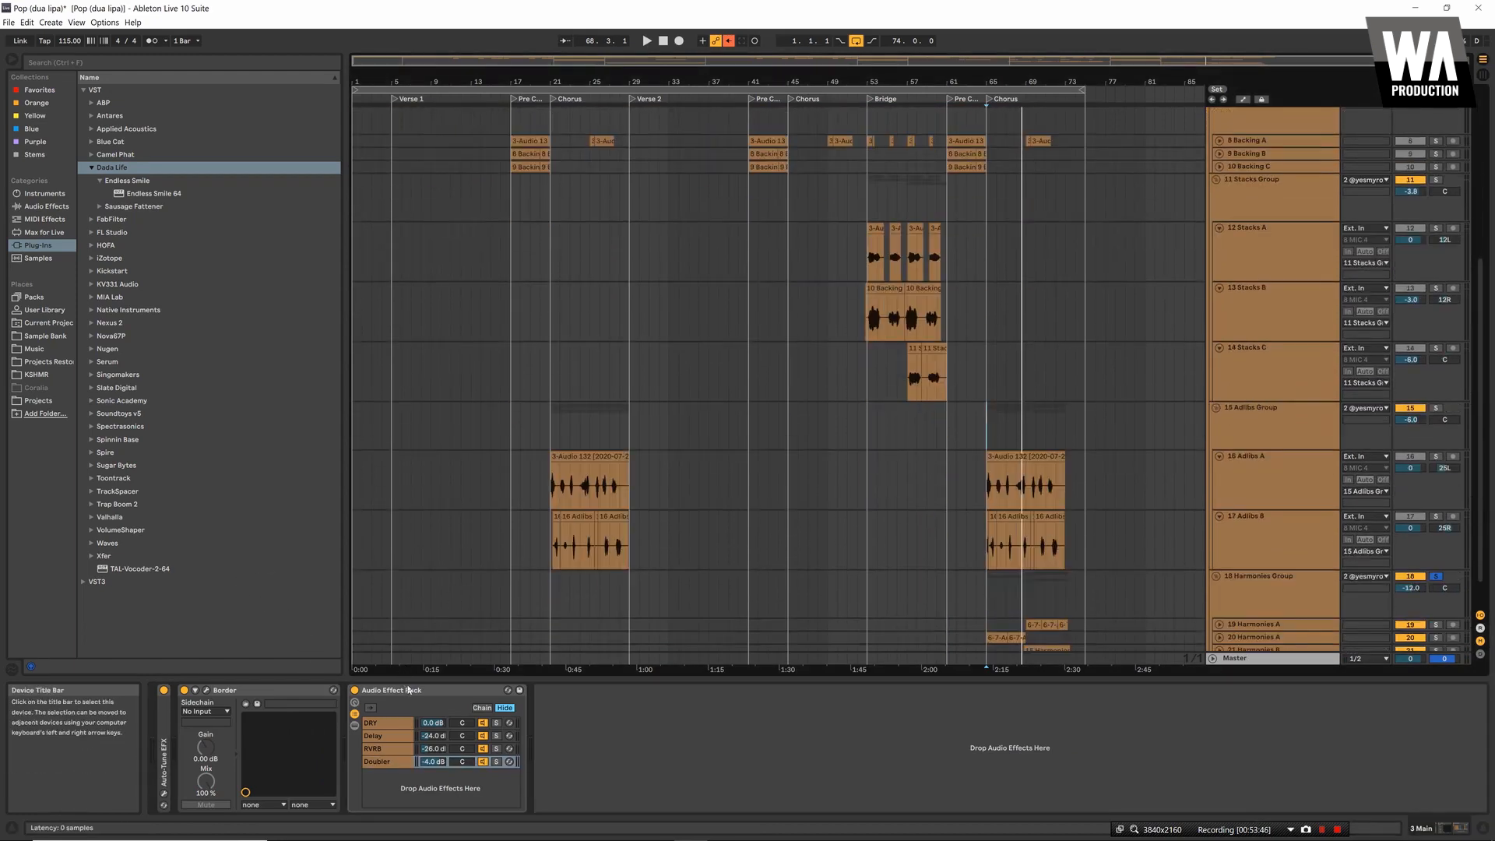
click(408, 689)
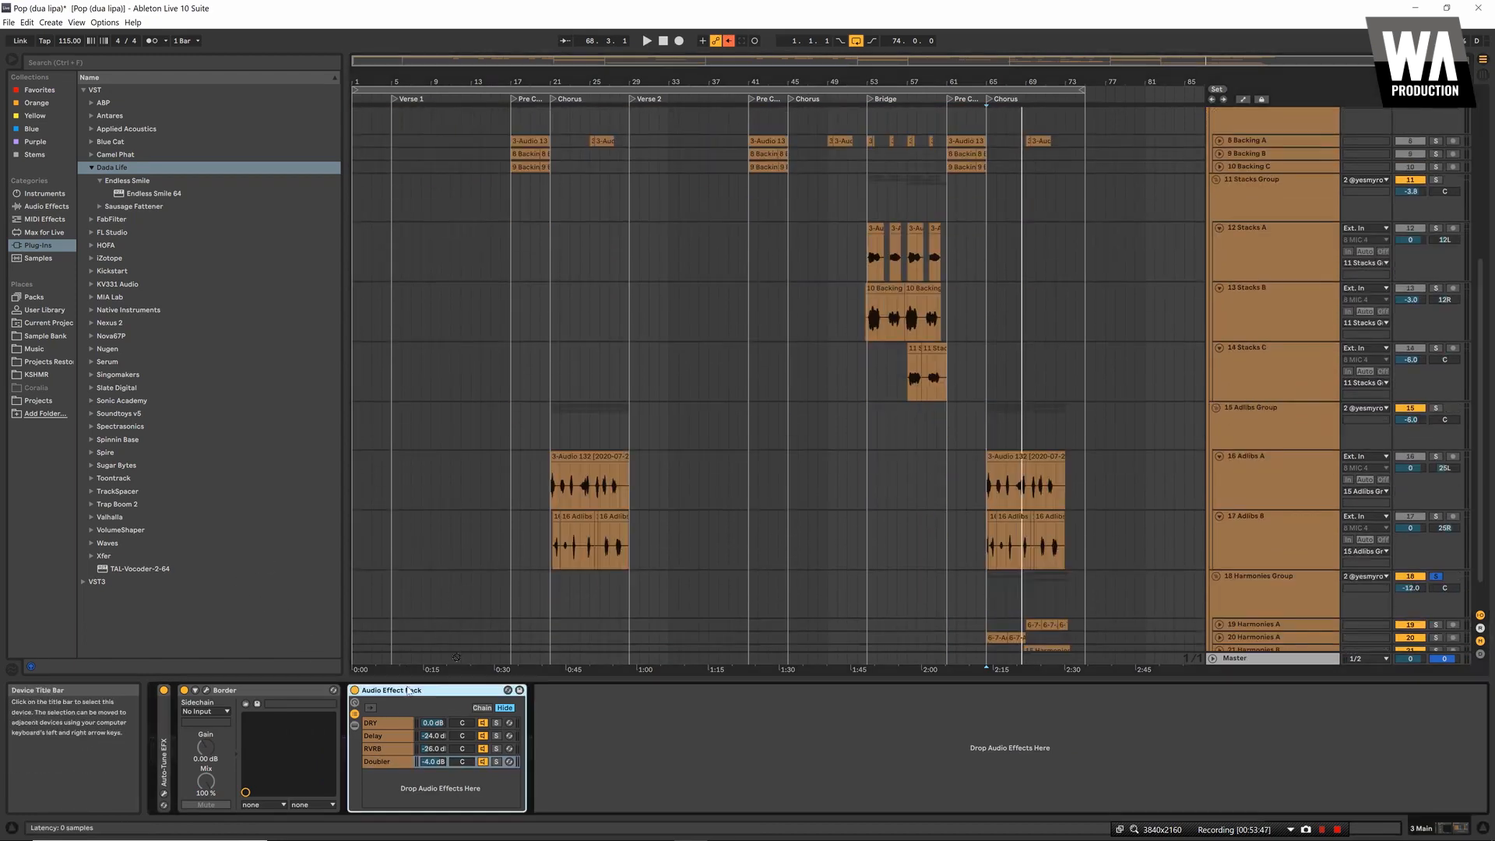
click(1015, 600)
key(ctrl+v)
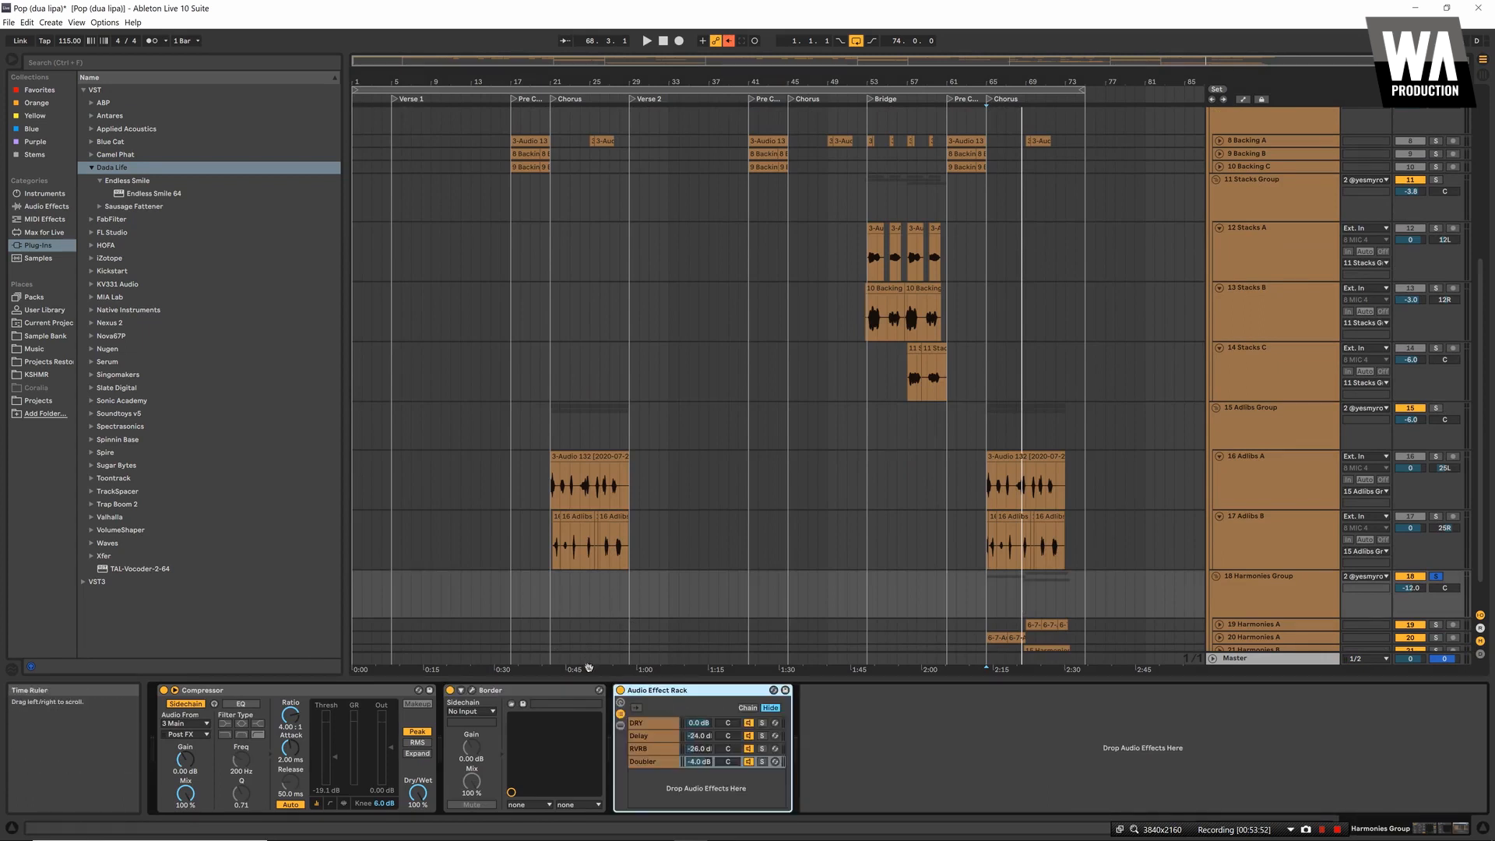
Raise the pasted rack's Delay chain volume to -2.7 dB while playing the harmonies
click(831, 752)
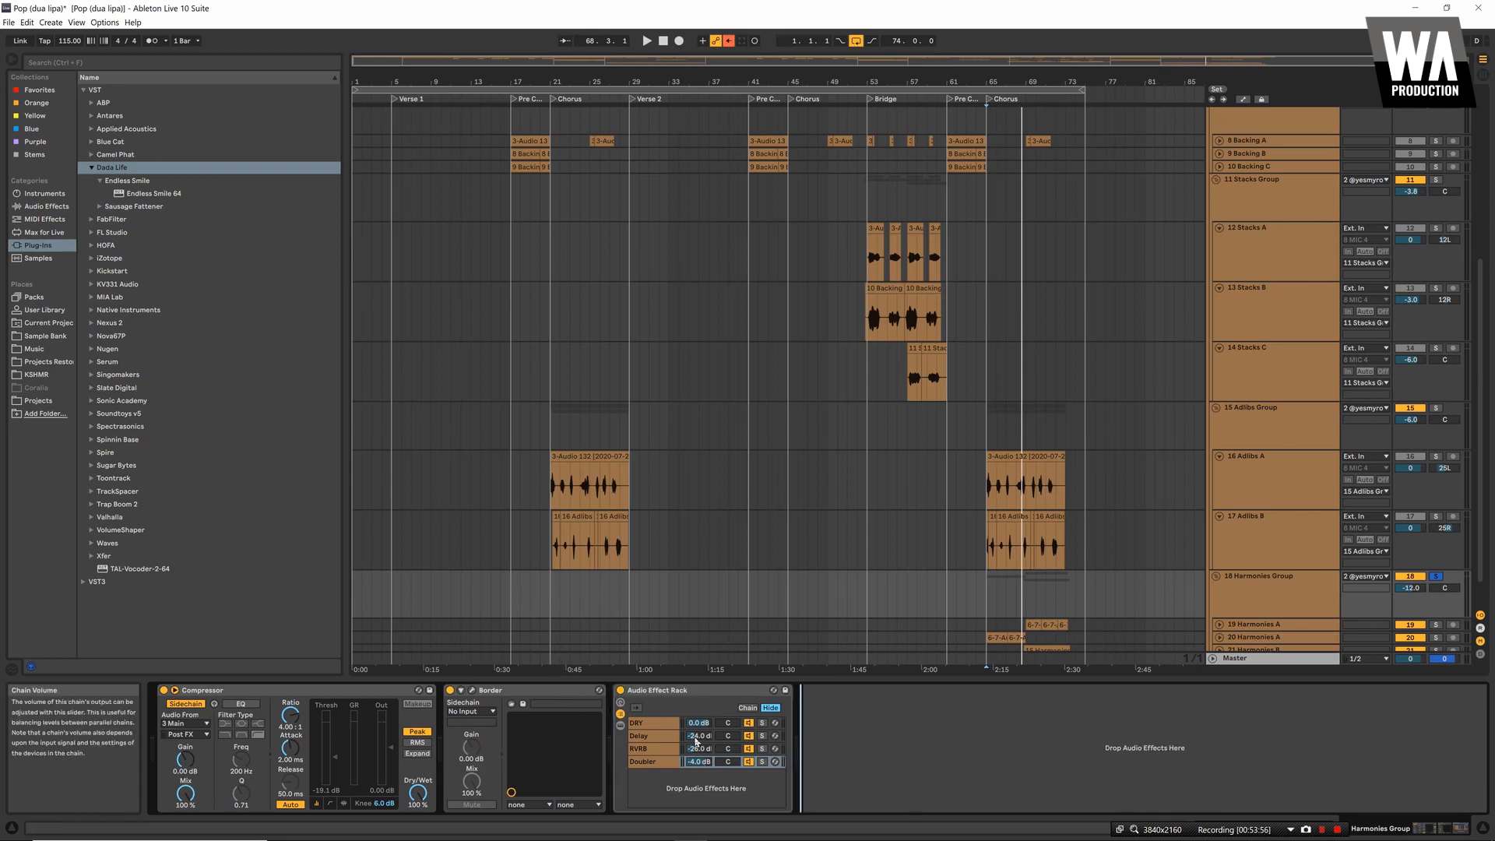
key(space)
drag(696, 736, 695, 701)
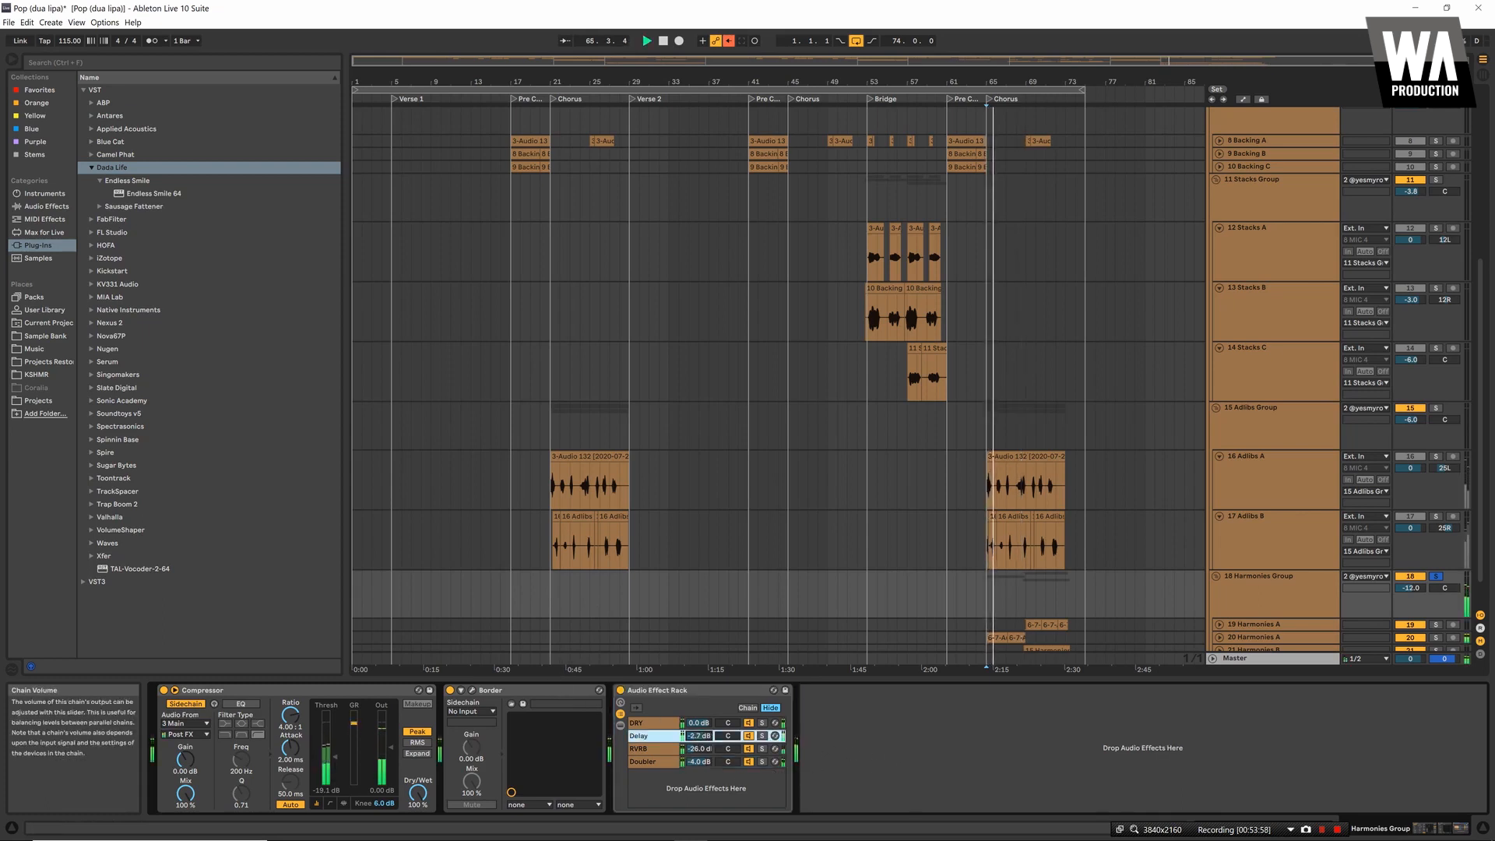
Set the delay time of MIADt in the Harmonies rack's Delay chain to 1:2 and play the result
click(655, 738)
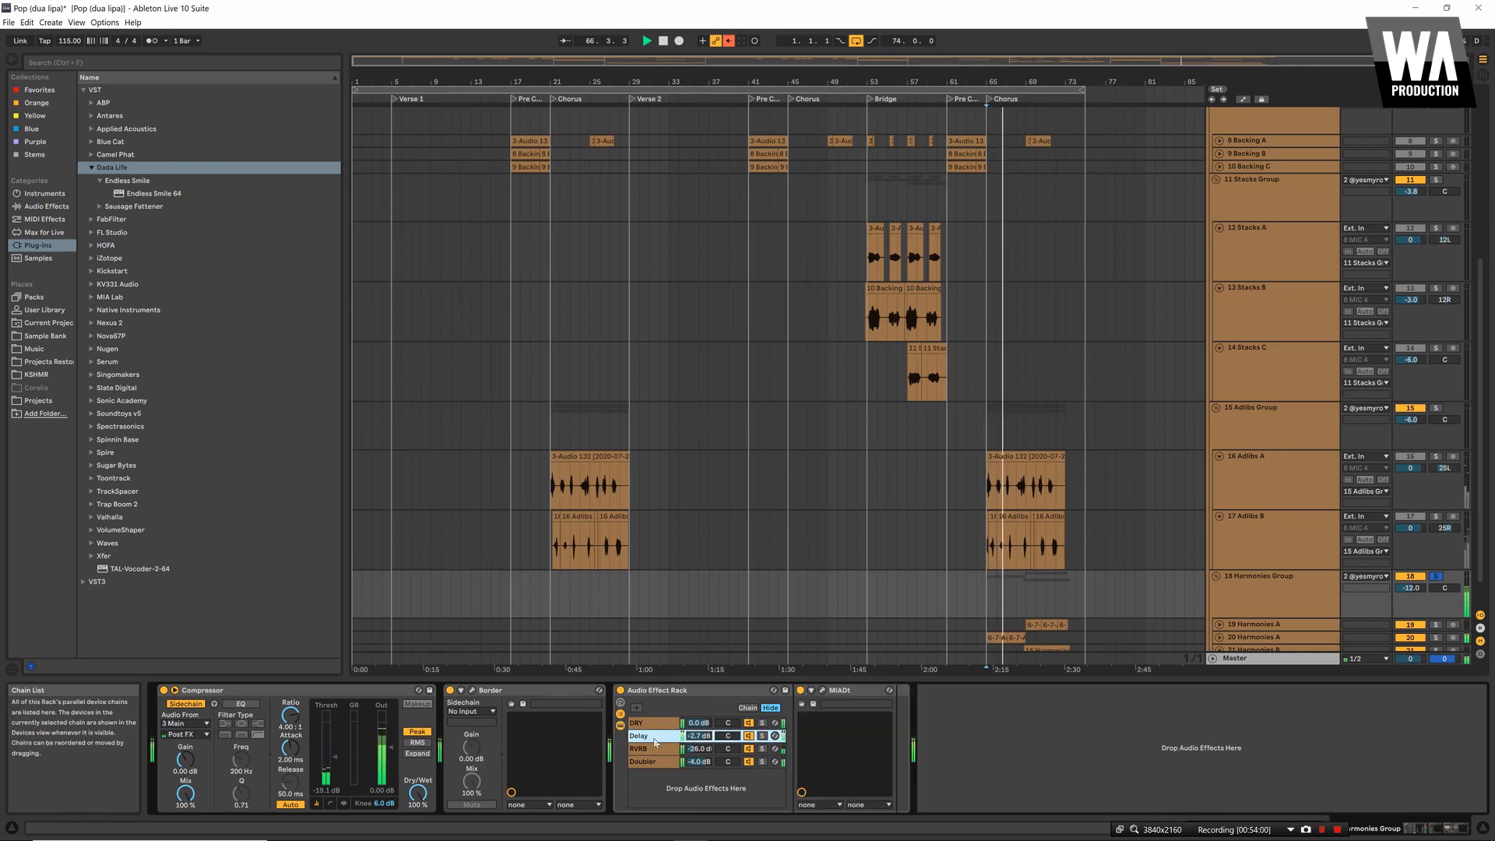
click(821, 691)
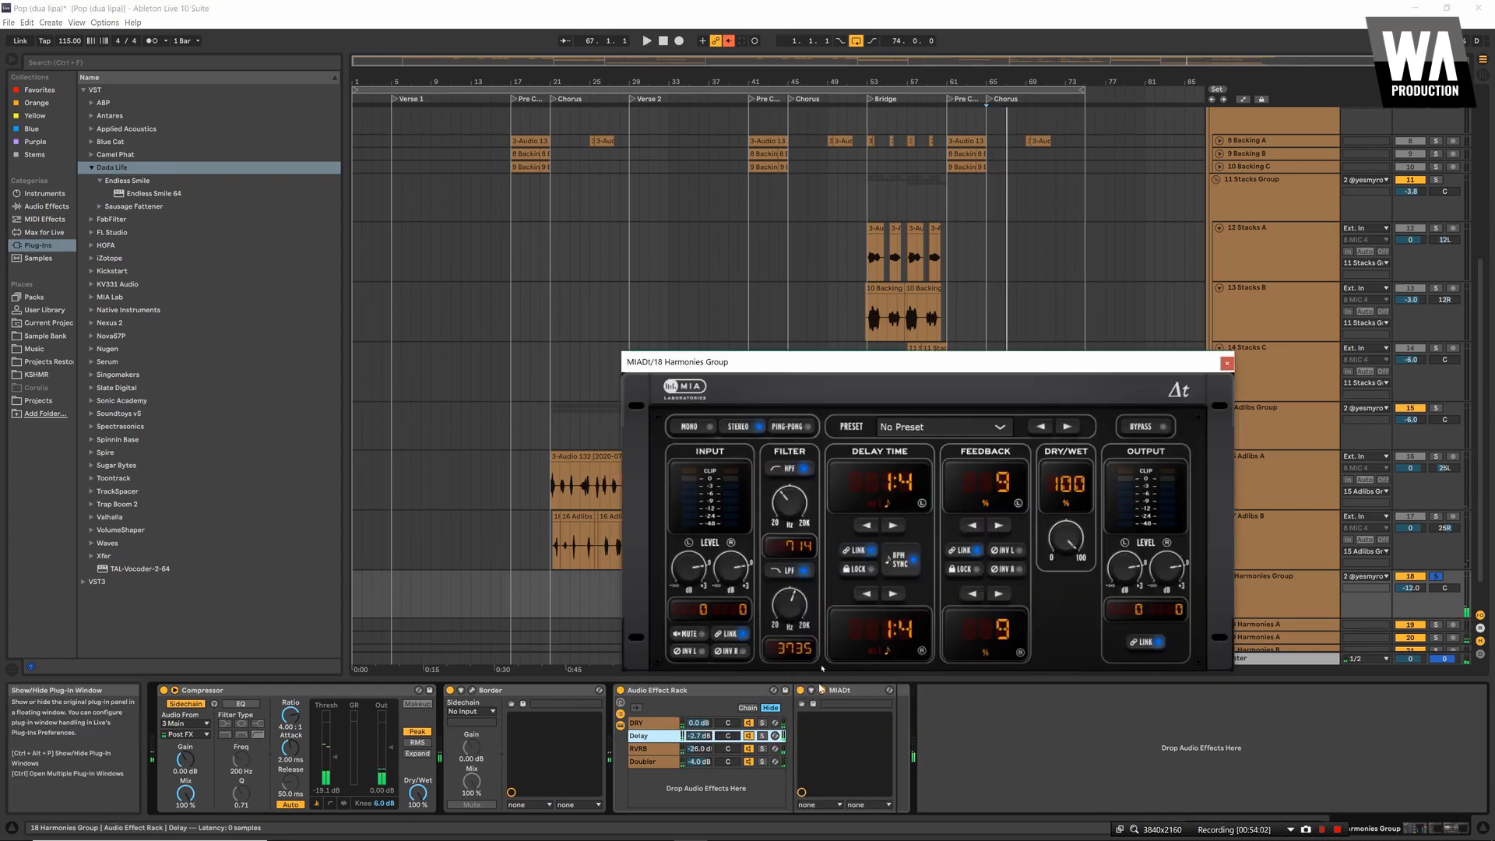
click(865, 526)
click(865, 526)
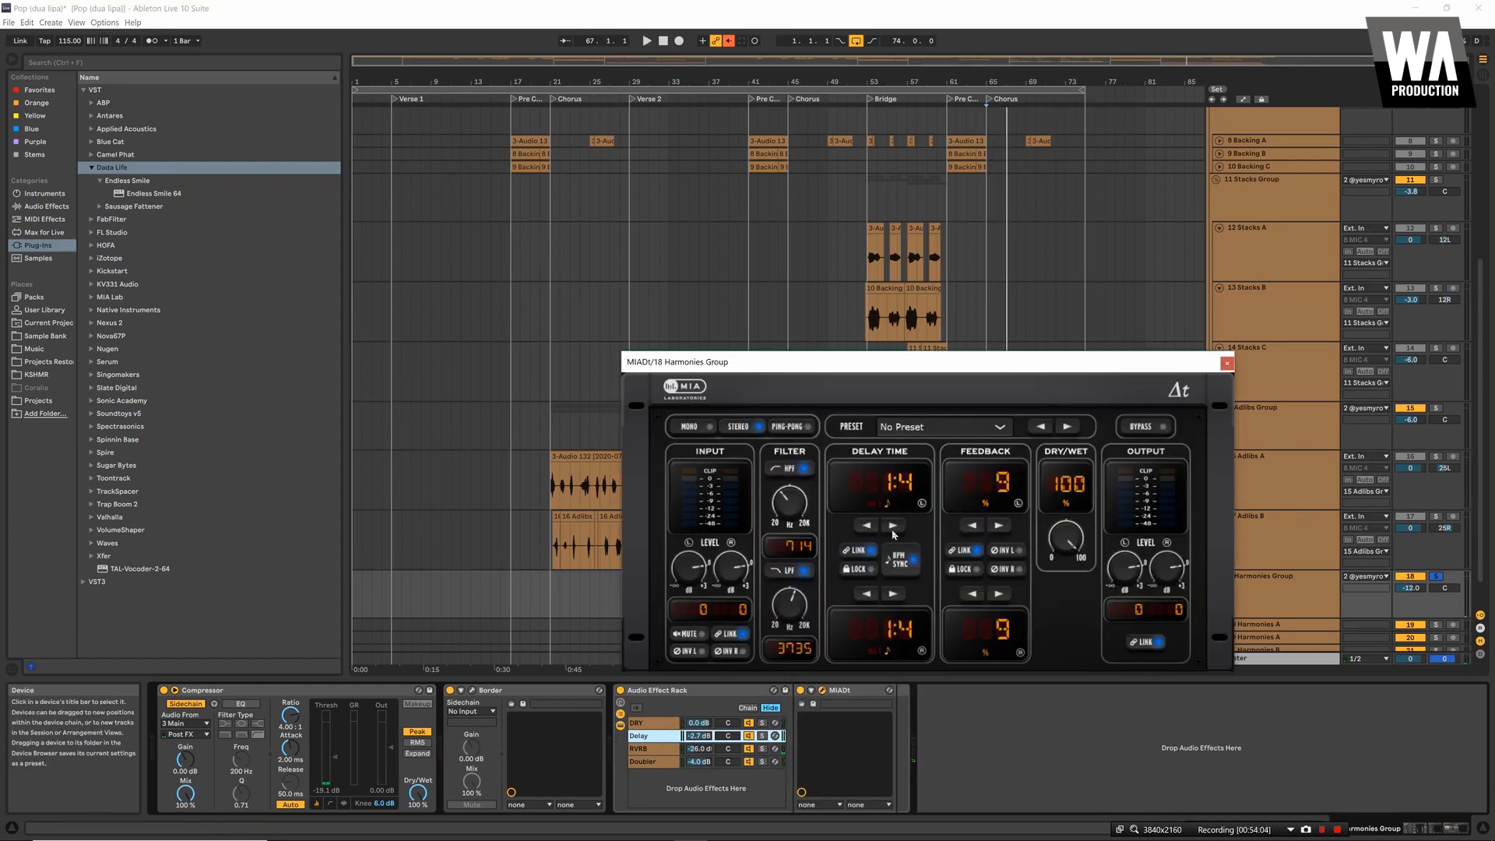
click(865, 527)
click(865, 526)
key(space)
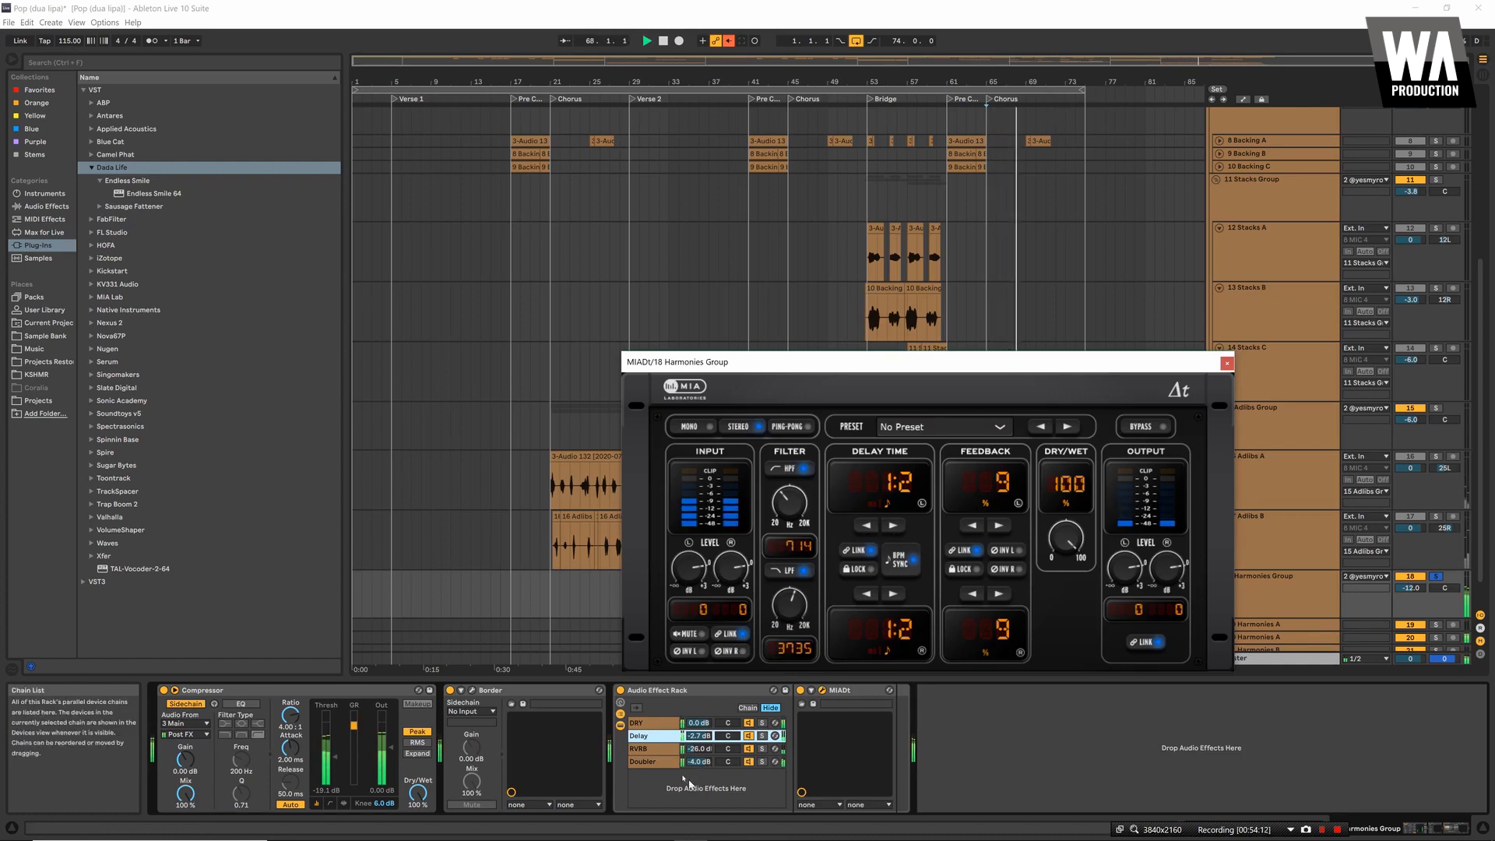
Set the Harmonies rack's Delay chain volume to -12.0 dB and its RVRB chain to -13.4 dB
click(703, 736)
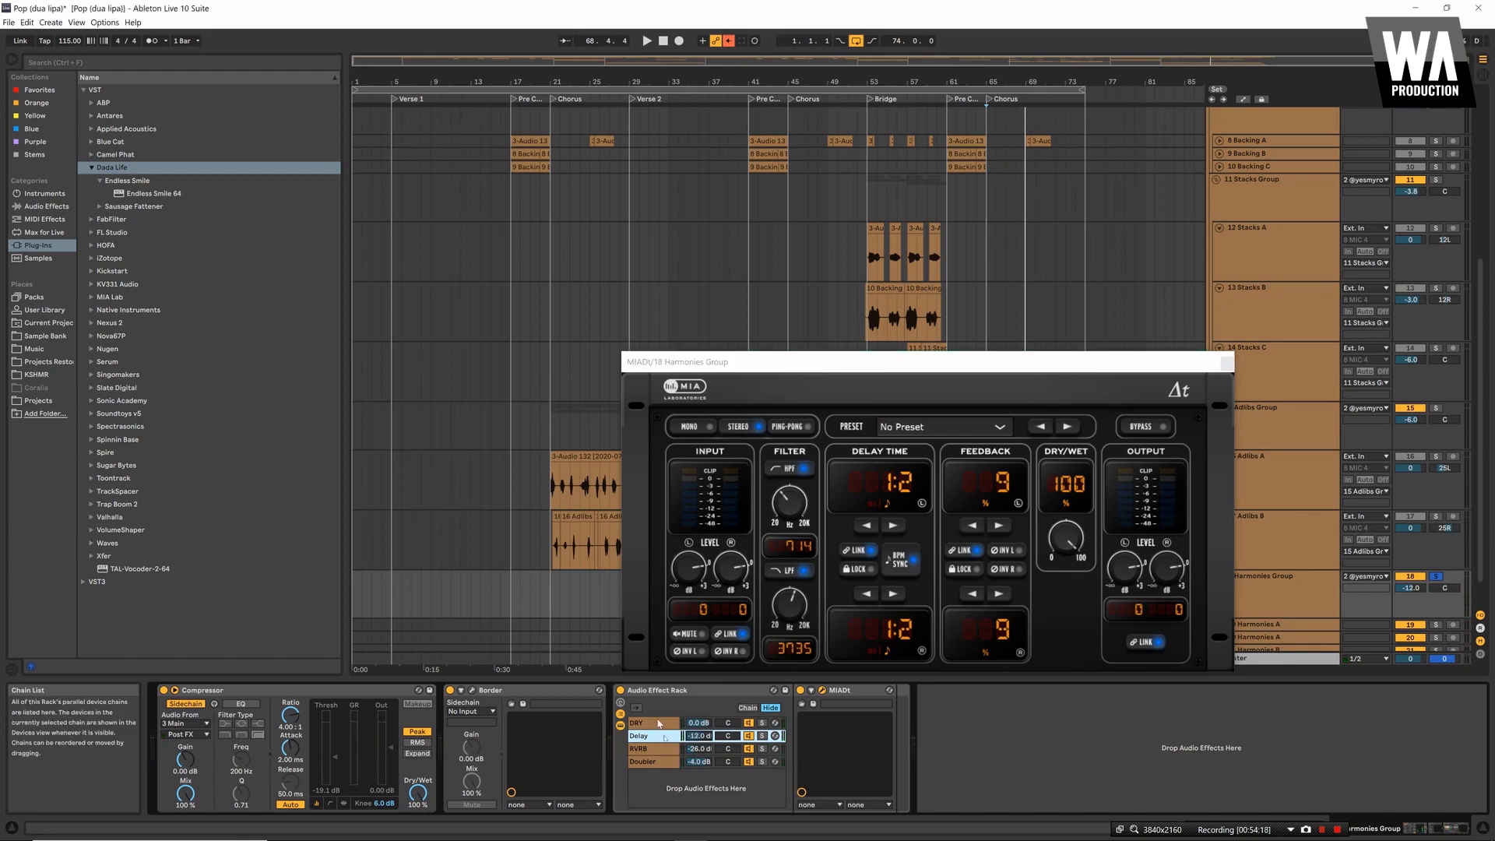
key(space)
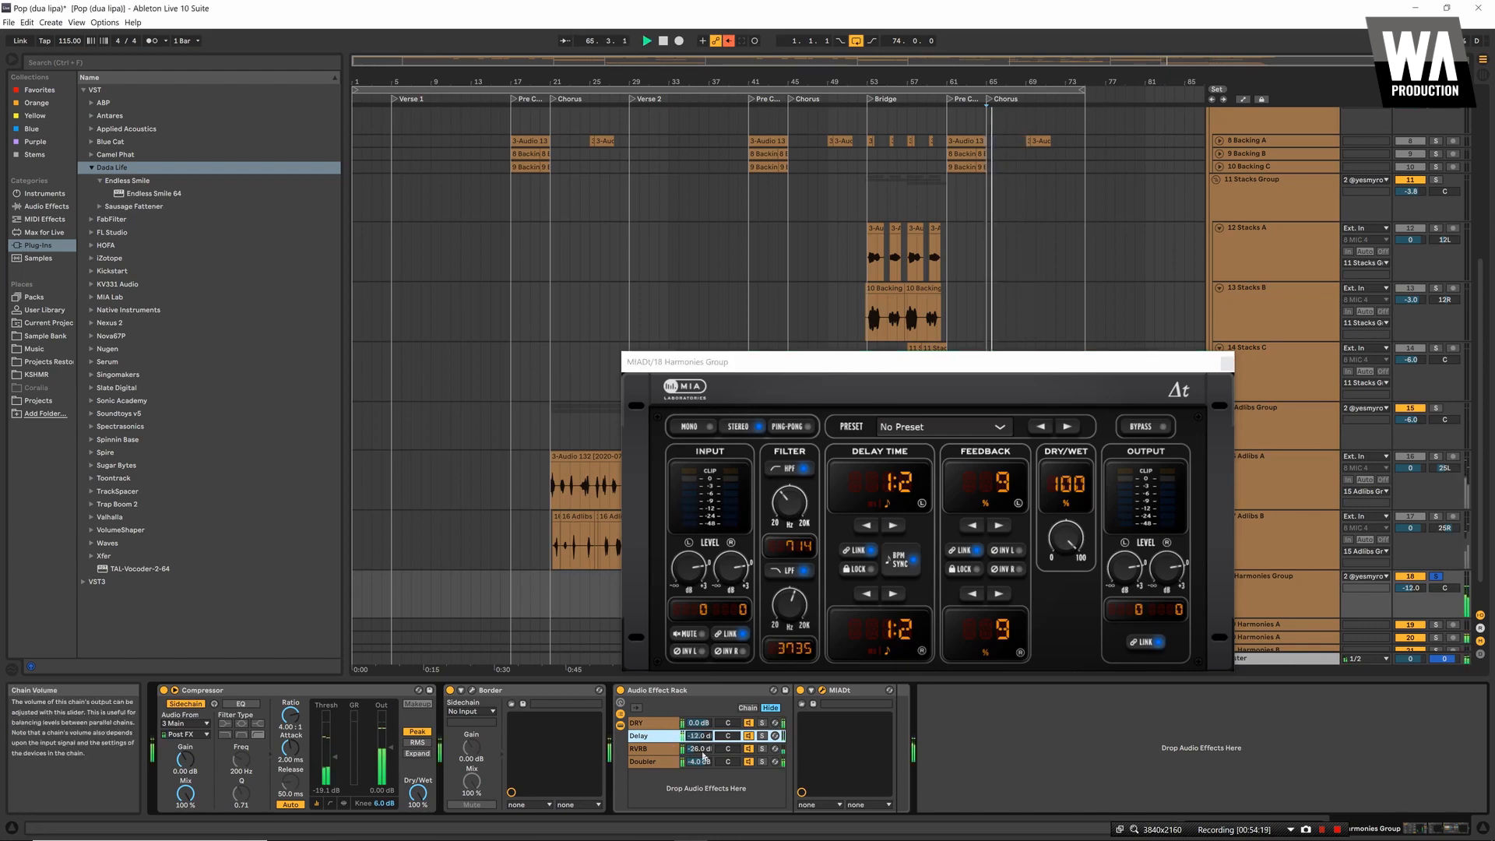
mouse_move(704, 750)
mouse_down()
mouse_move(704, 728)
mouse_move(705, 753)
mouse_up()
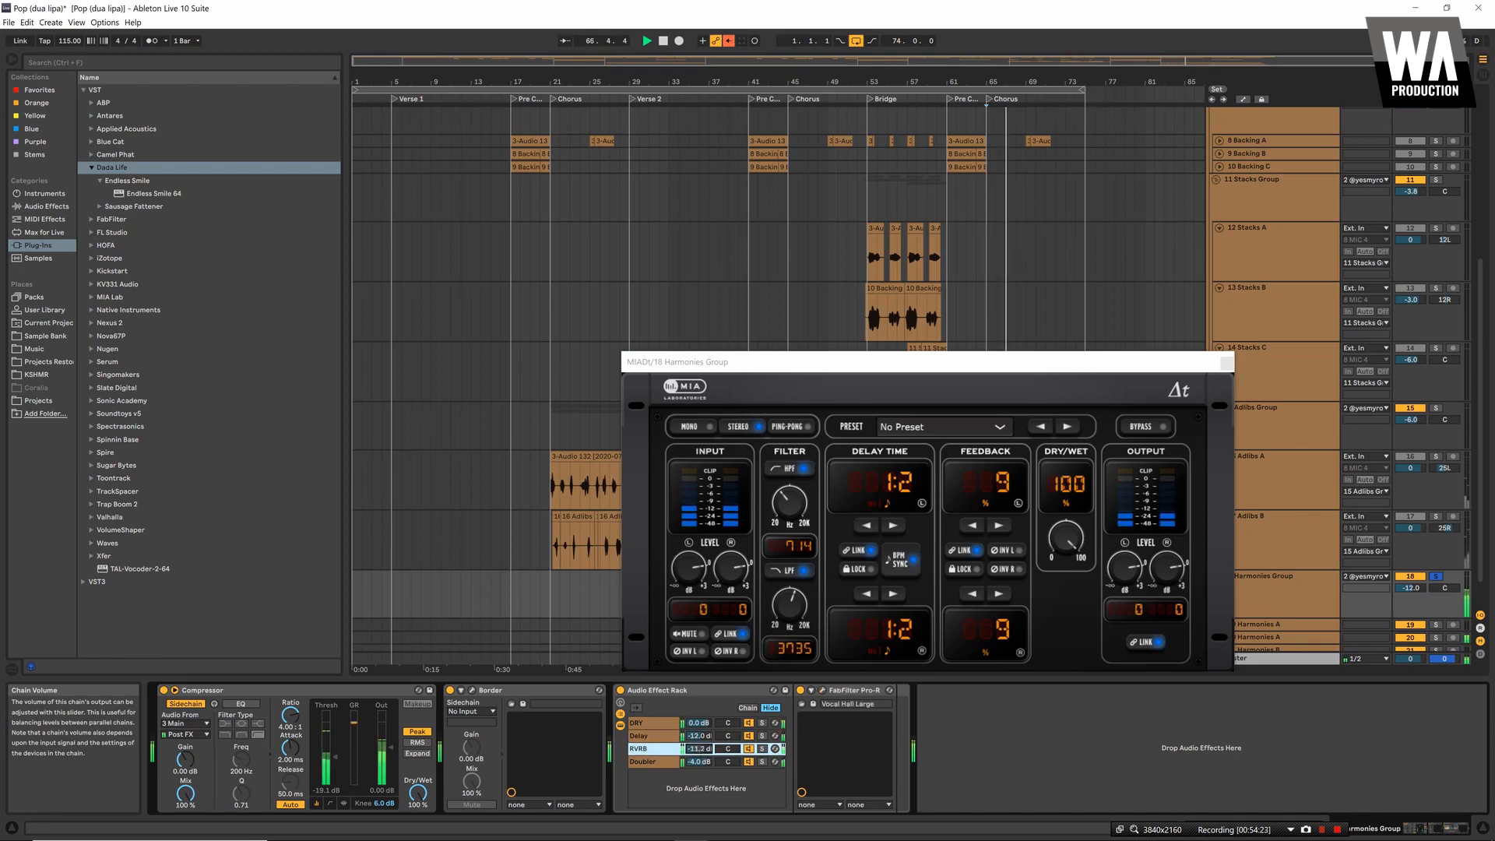
Delete the Doubler chain from the Harmonies rack and close the MIADt window
click(649, 761)
key(Delete)
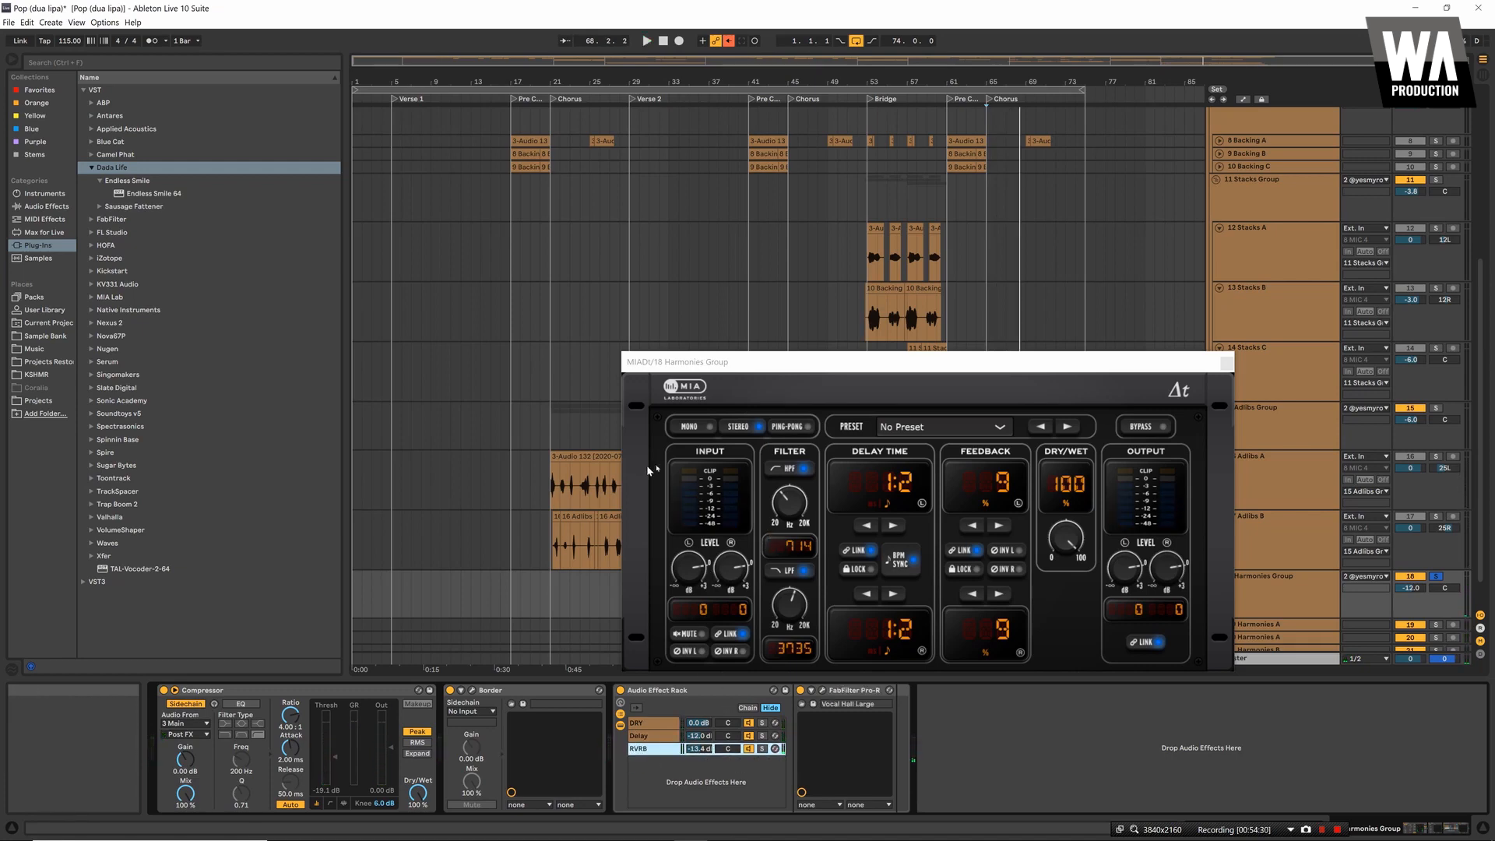
click(1219, 367)
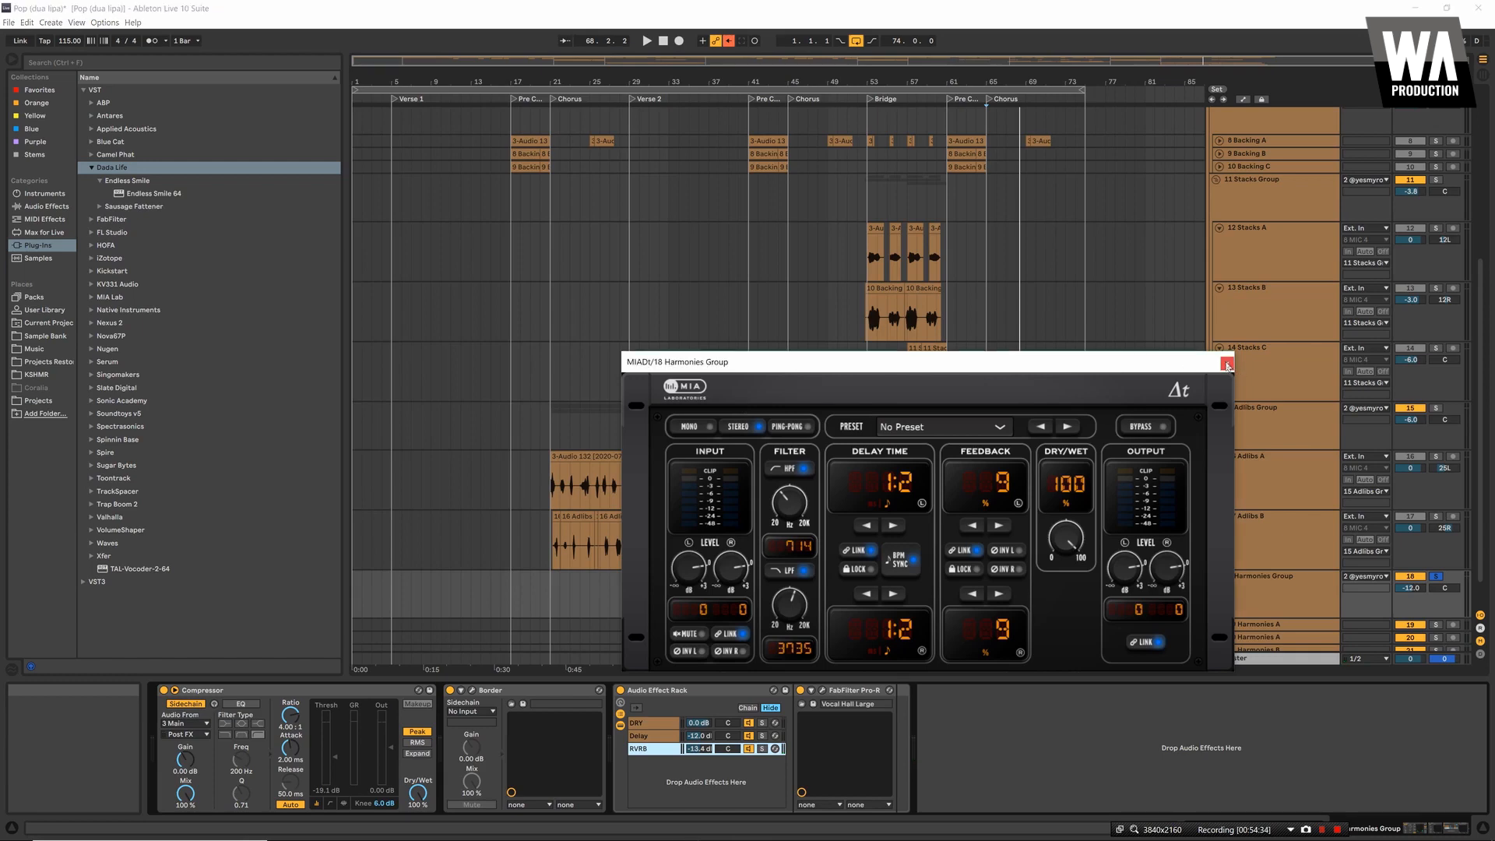
click(1227, 363)
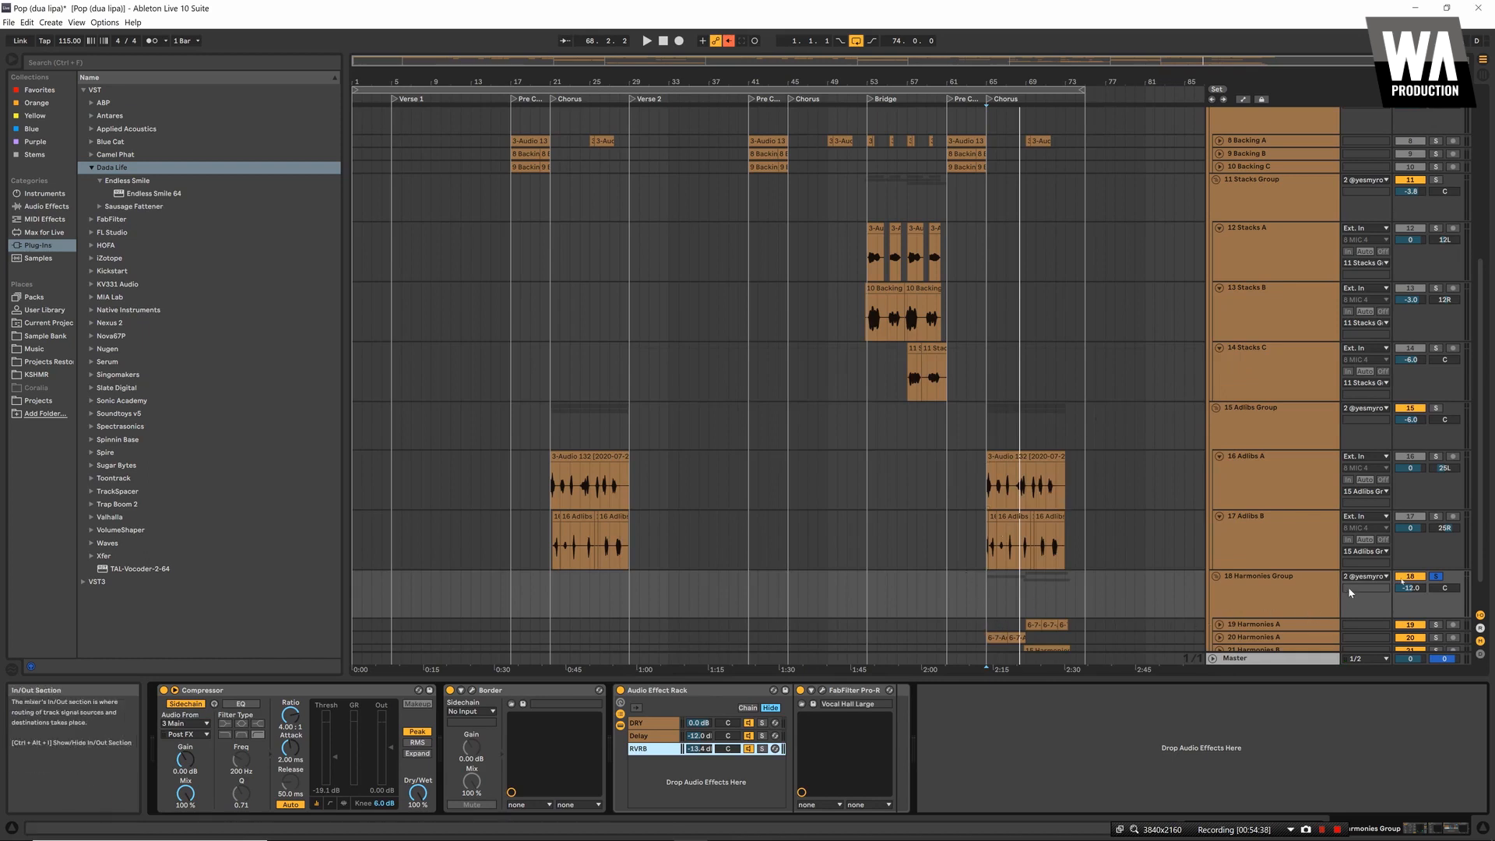
Unsolo the Harmonies Group and lower its volume to -15.7 dB while playing the last Chorus
click(1436, 577)
key(space)
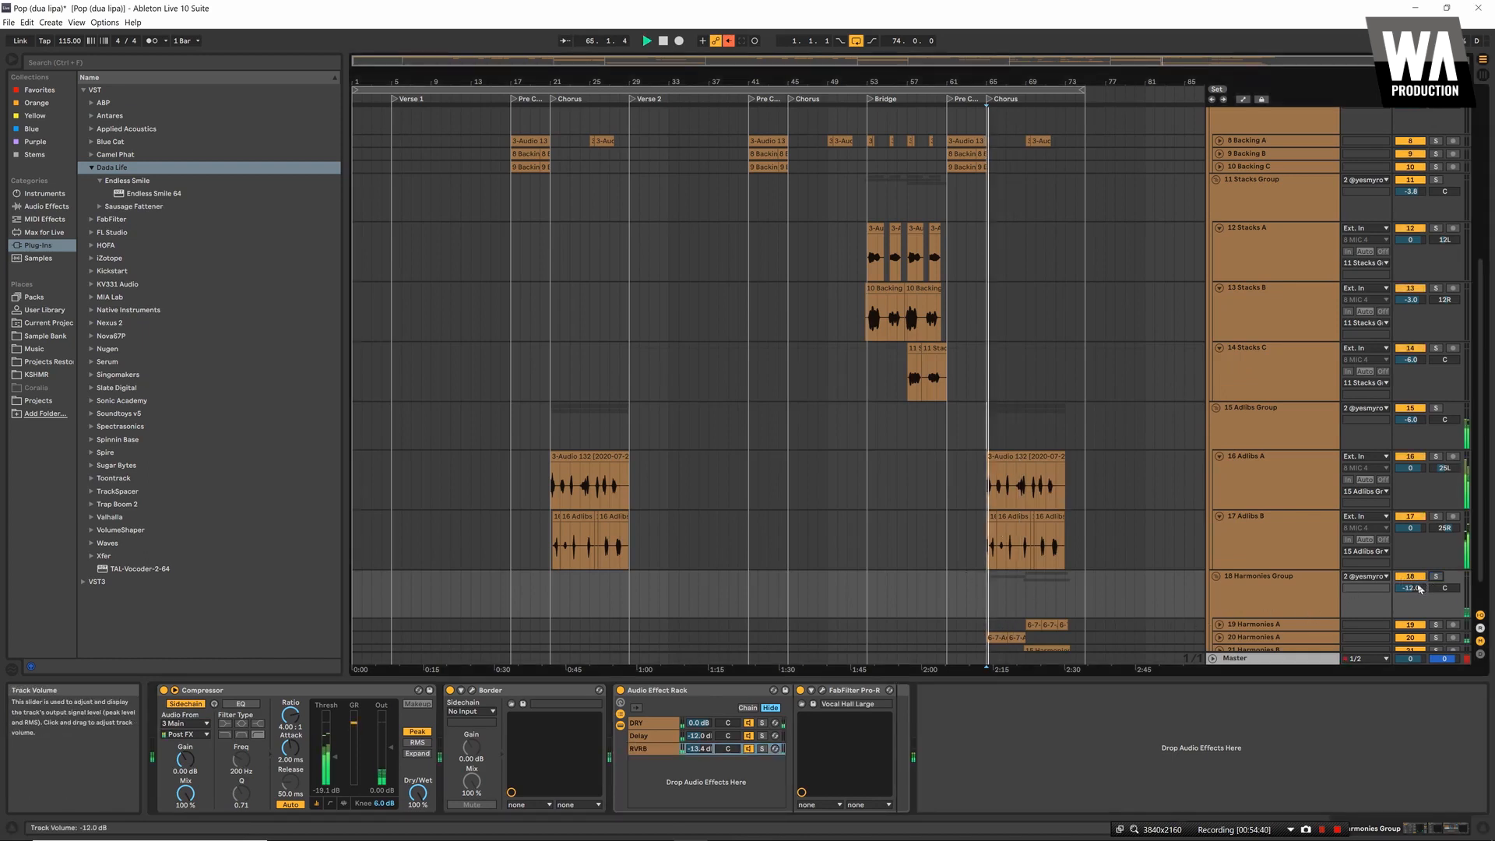
drag(1411, 588, 1411, 591)
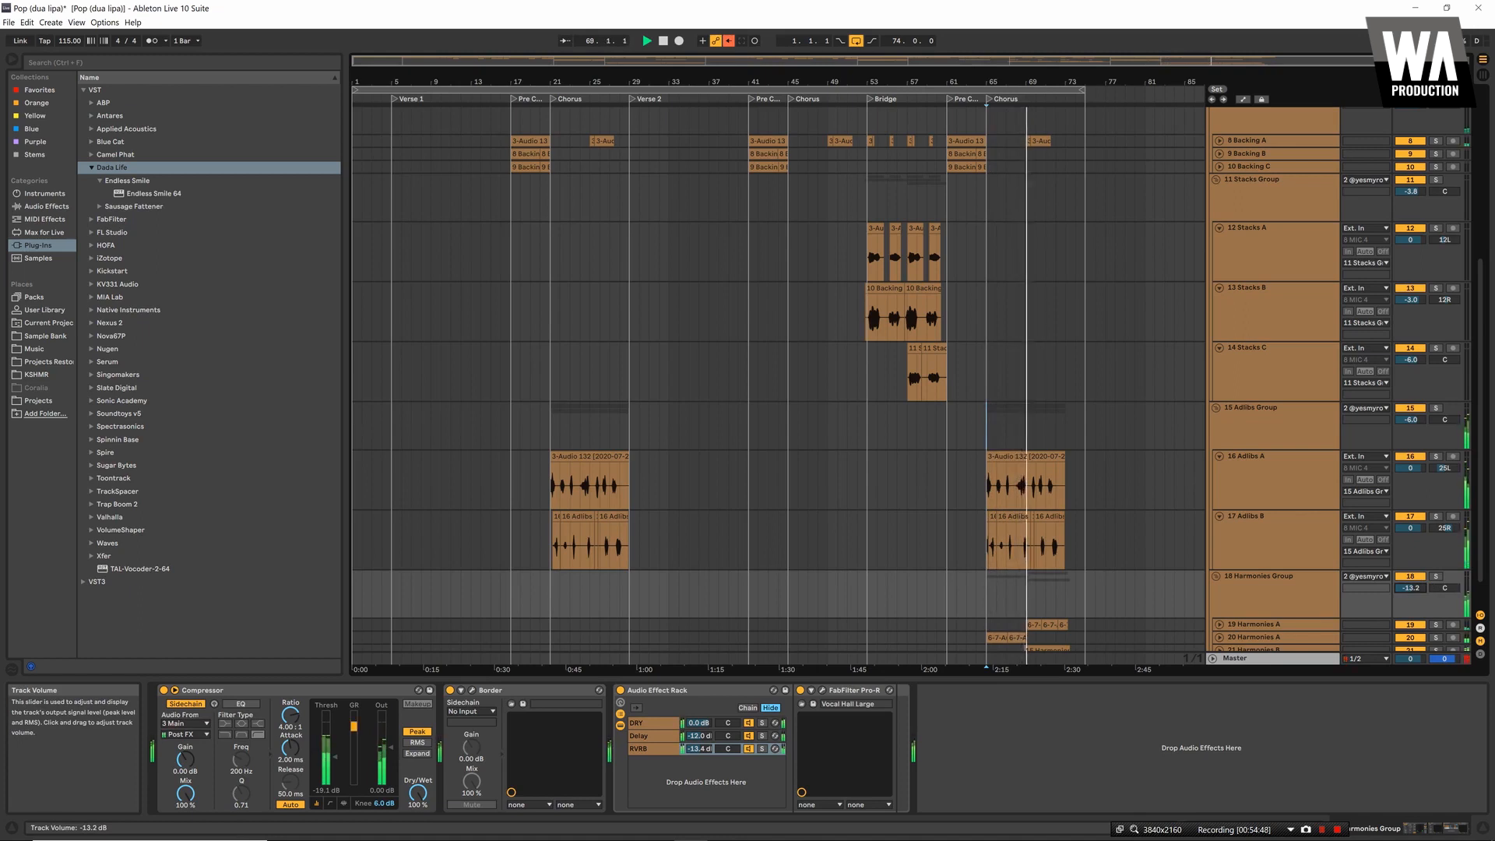
drag(1411, 590, 1411, 595)
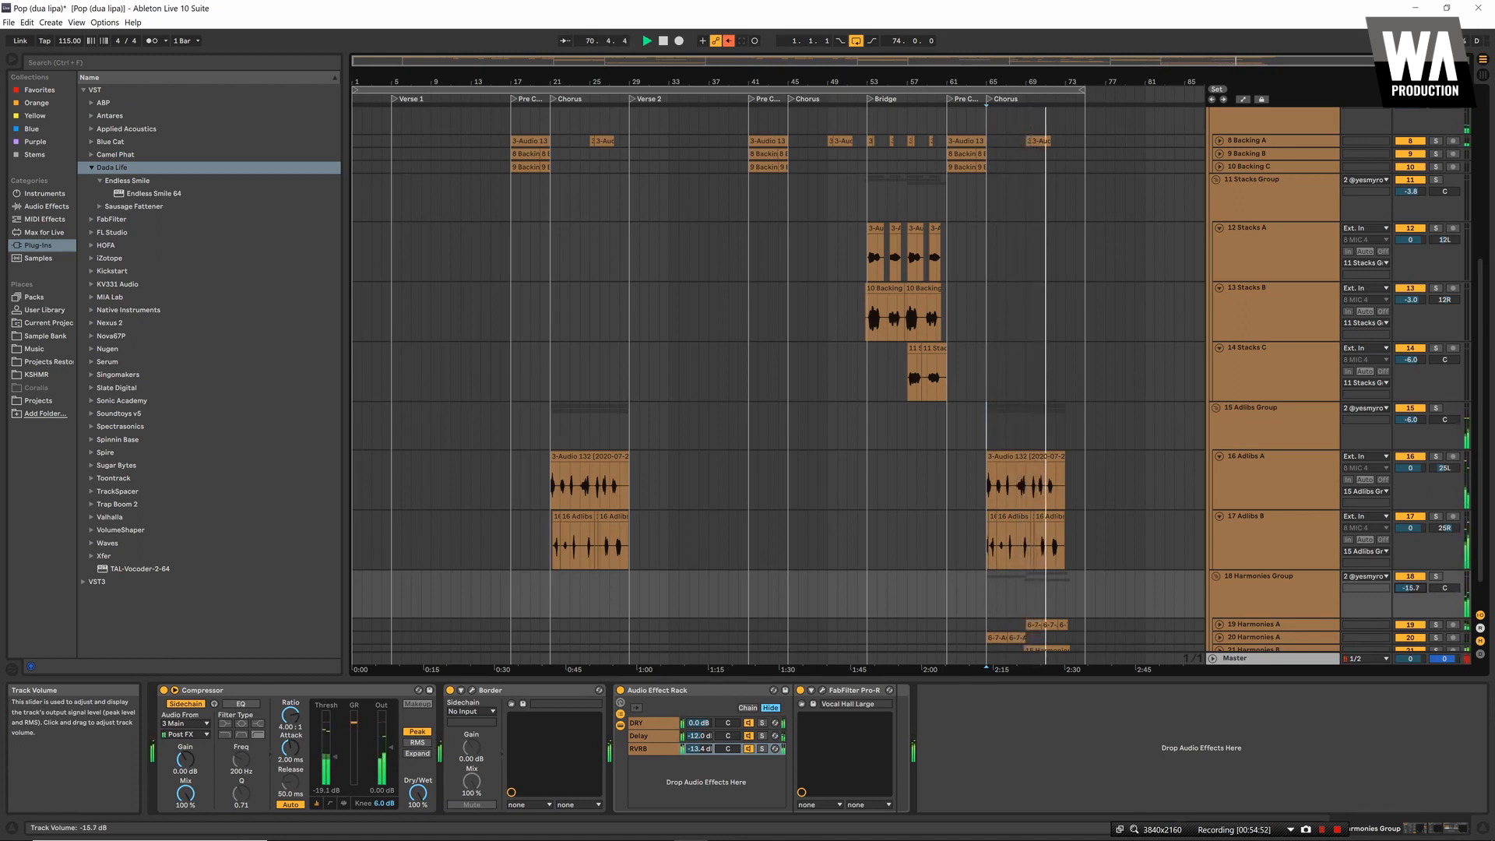
scroll(1138, 486, up, 3)
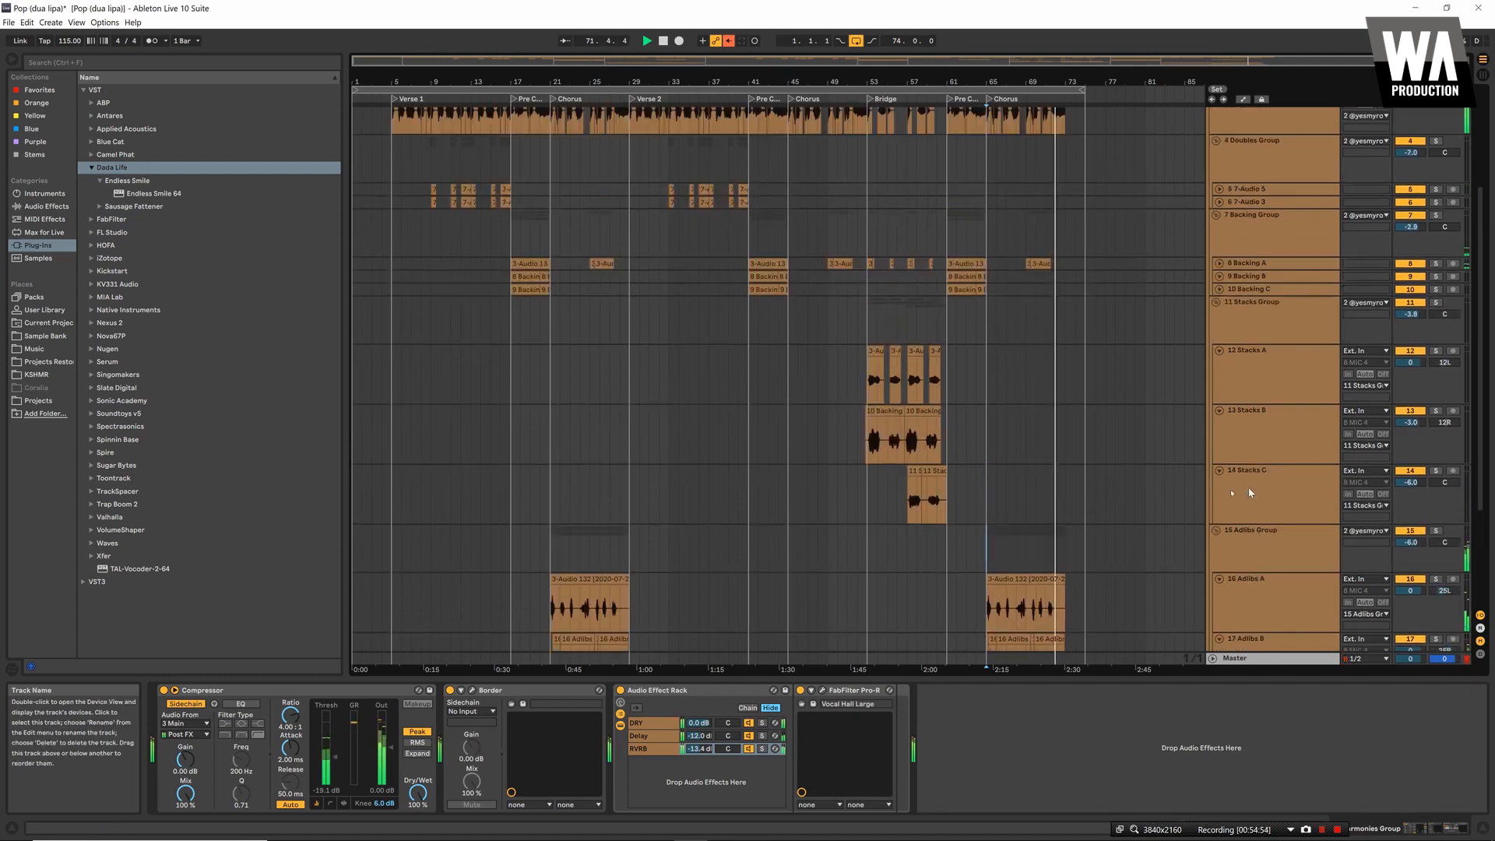
scroll(1139, 486, down, 3)
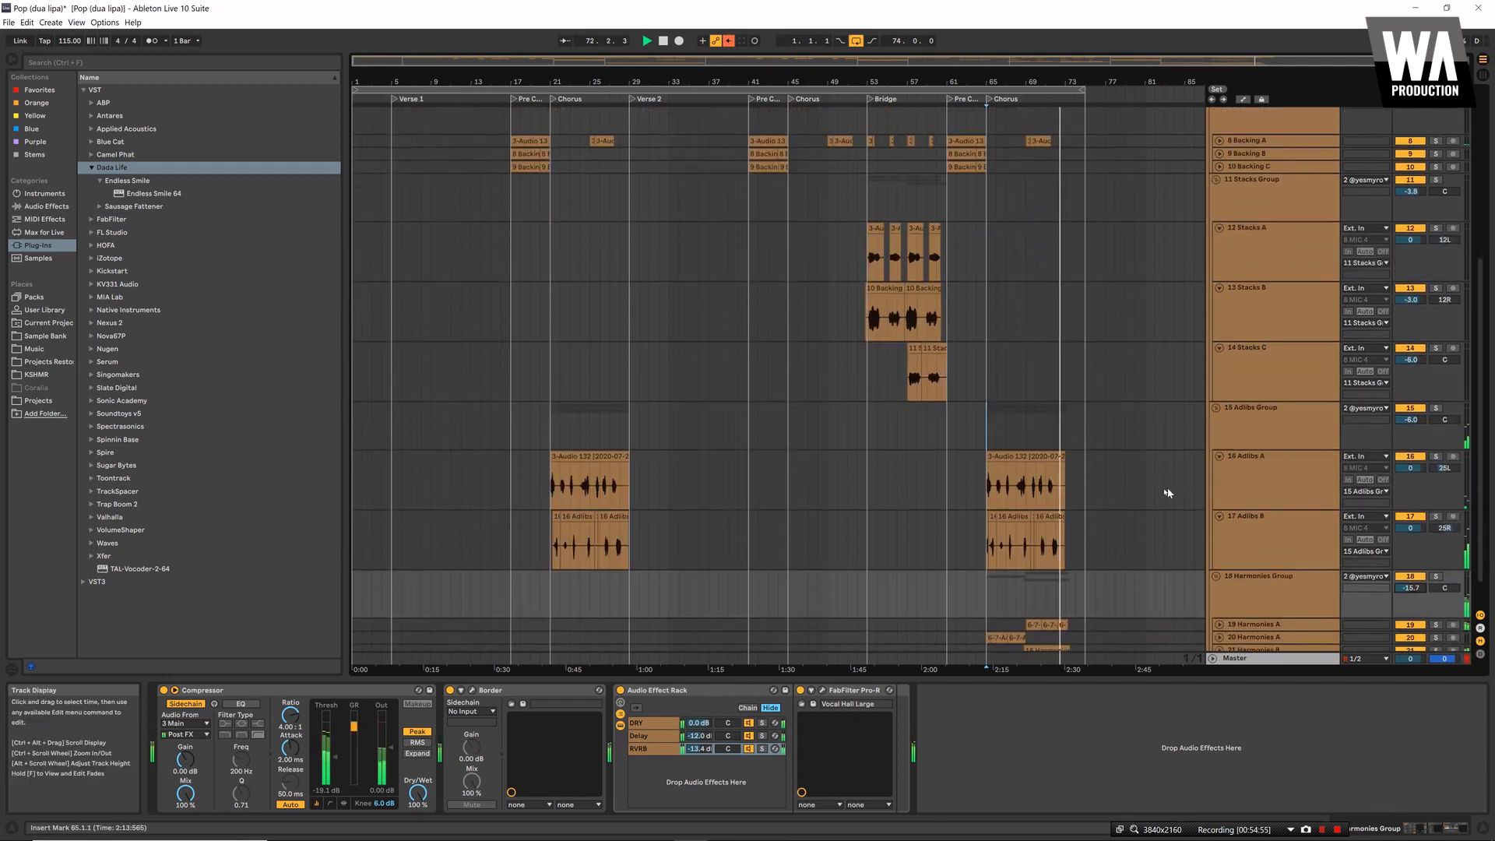
Play the full mix from the start of Verse 1
click(1213, 516)
scroll(1131, 507, up, 4)
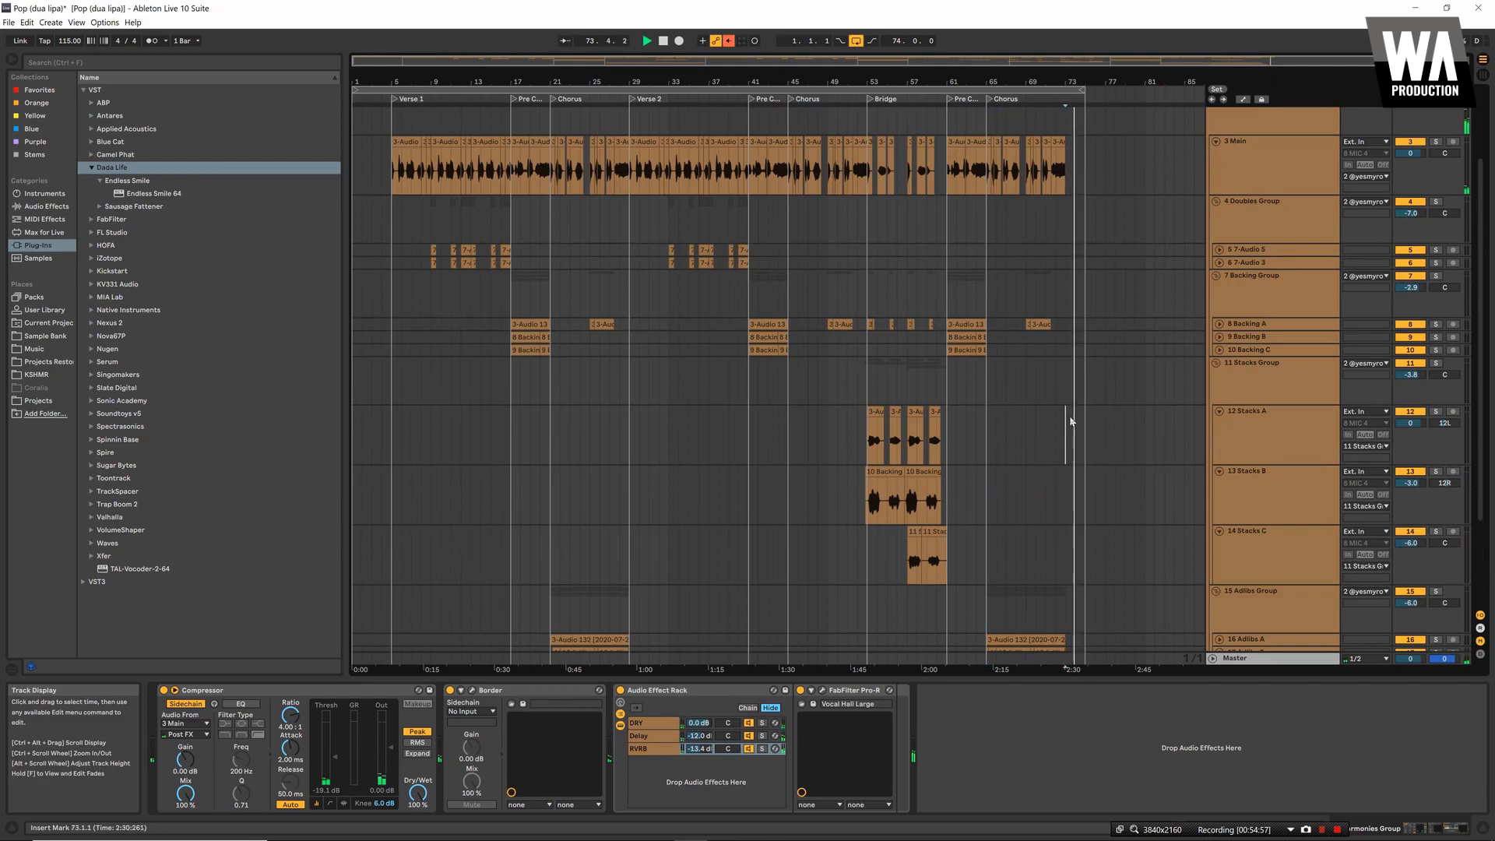
click(1073, 419)
scroll(1079, 419, up, 3)
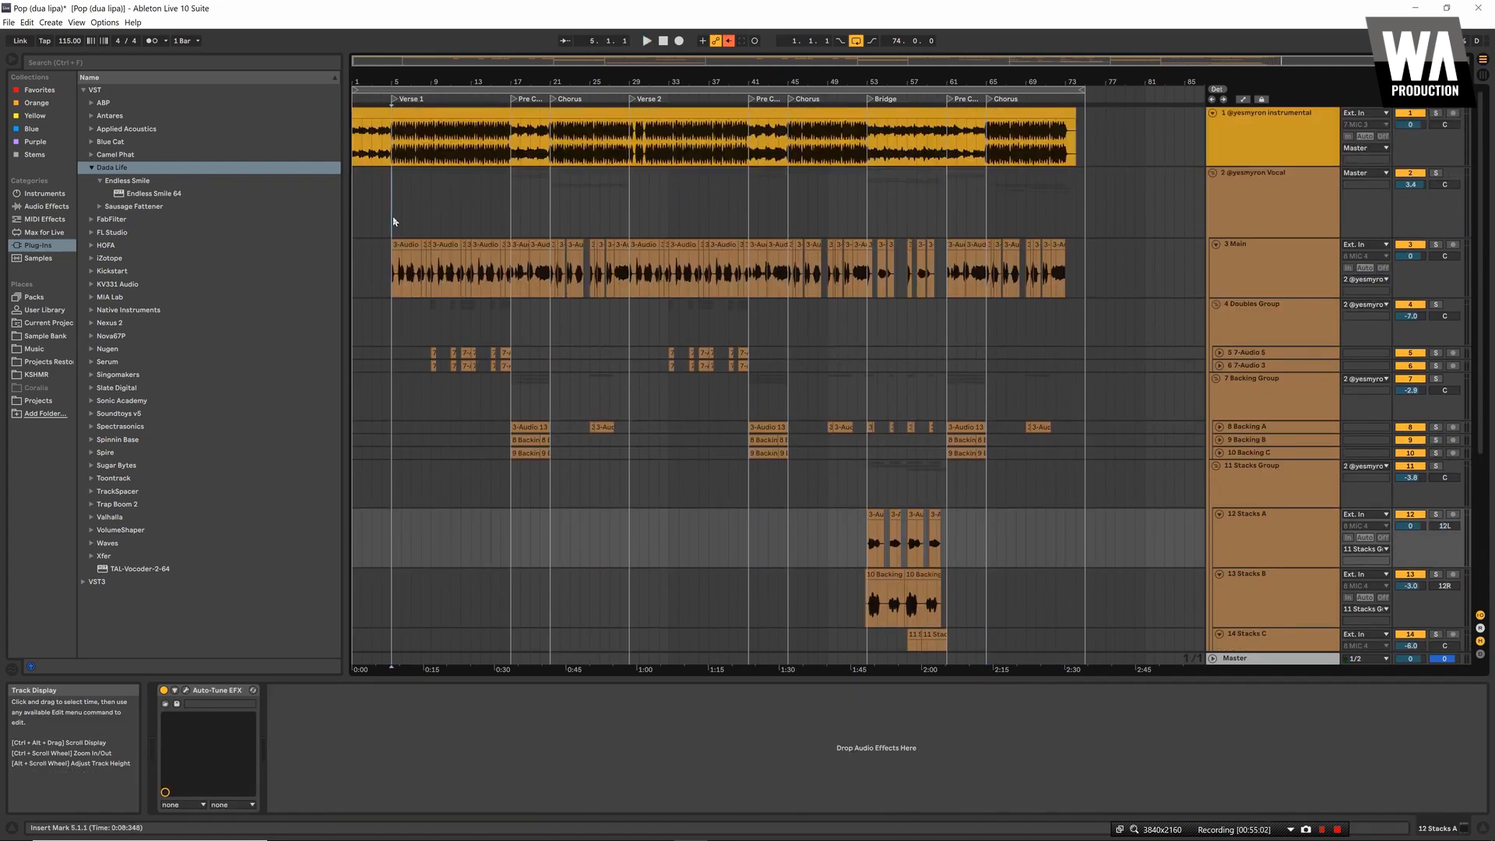
click(393, 221)
key(space)
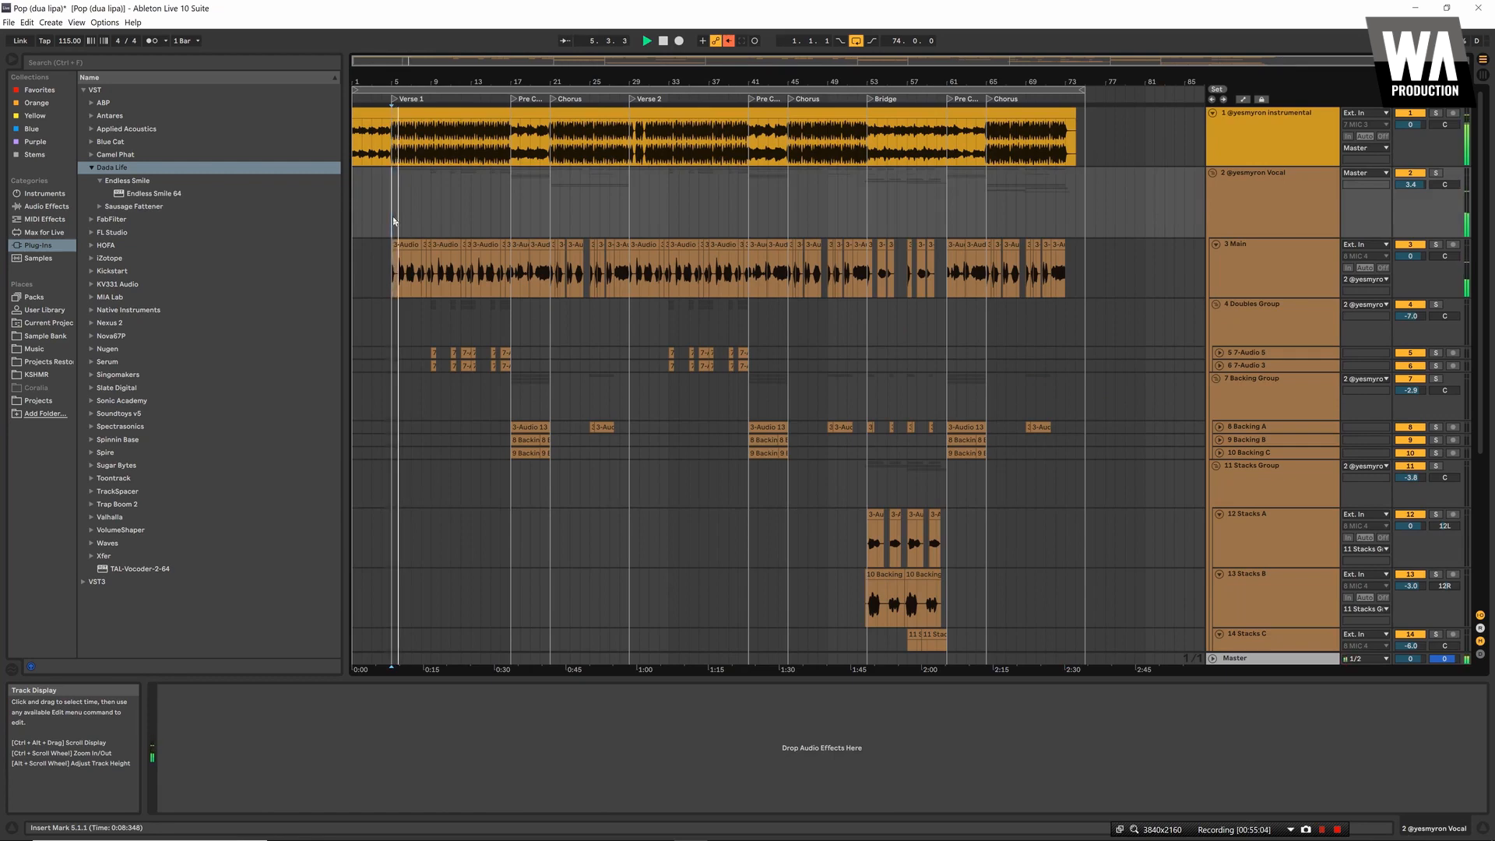